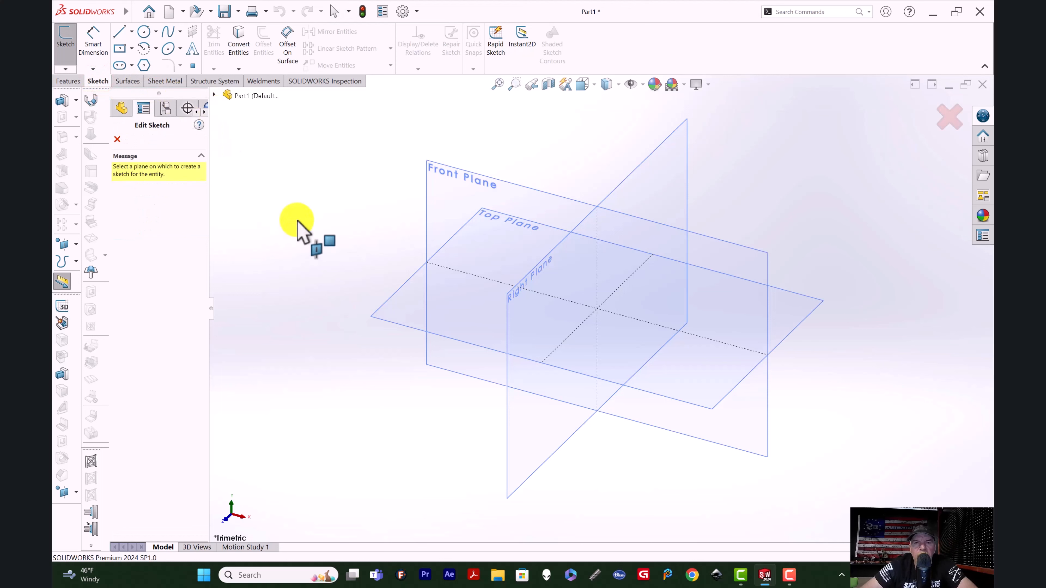
Start a sketch on the Top Plane and draw a vertical midpoint line about 4.72 in long, centred on the origin
{"action": "left_click", "coordinate": [409, 302]}
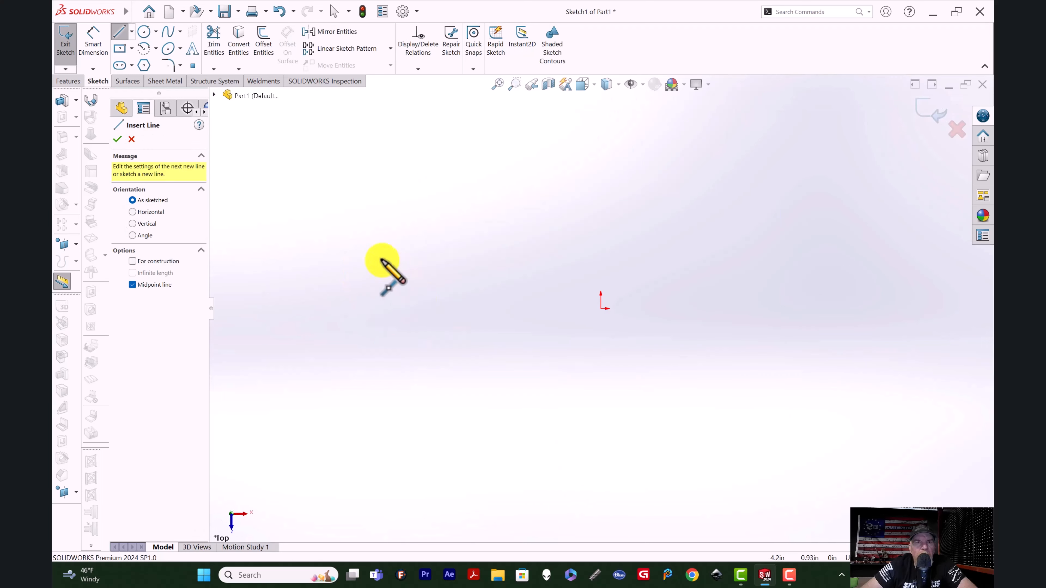
{"action": "left_click", "coordinate": [601, 309]}
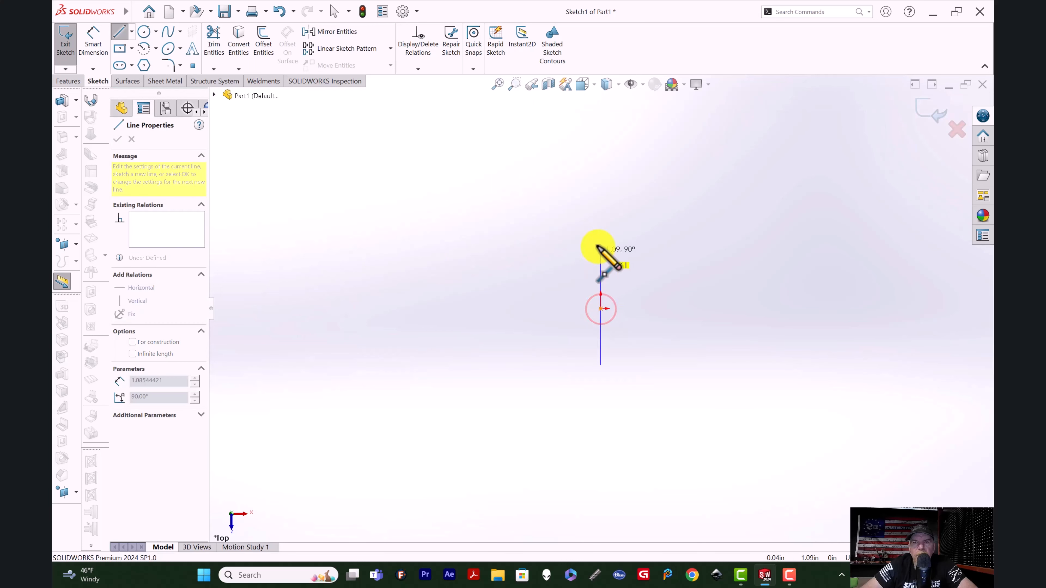
{"action": "left_click", "coordinate": [601, 187]}
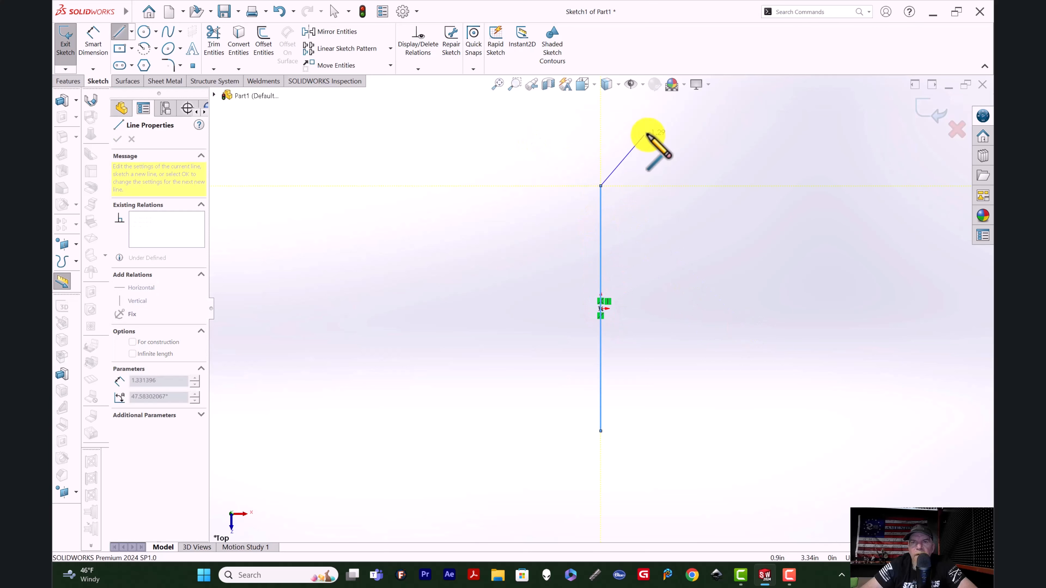
{"action": "key", "text": "Escape"}
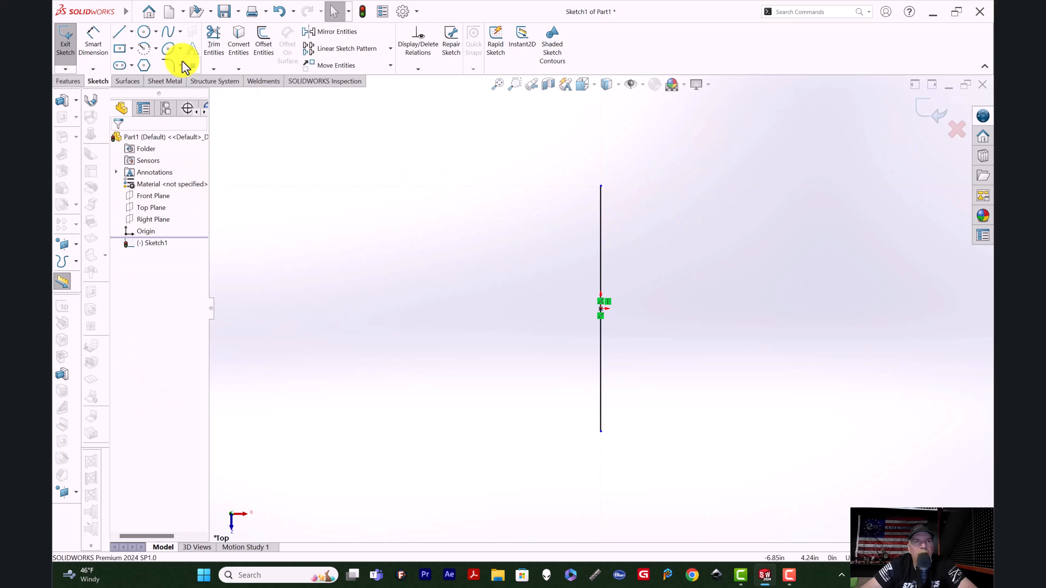
Dimension the vertical line's length to 104 in
{"action": "left_click", "coordinate": [94, 48]}
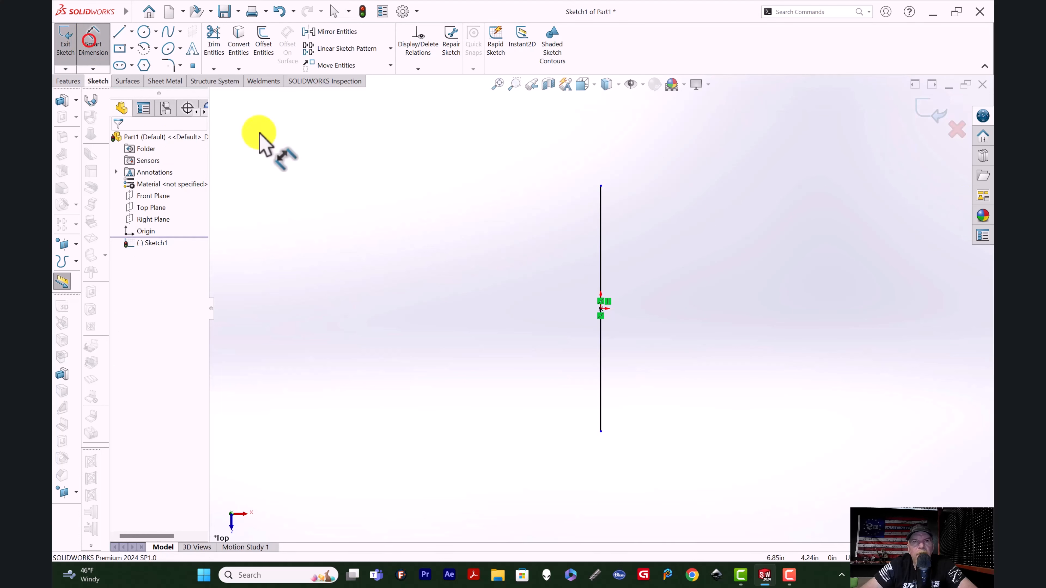
{"action": "left_click", "coordinate": [601, 288]}
{"action": "left_click", "coordinate": [757, 308]}
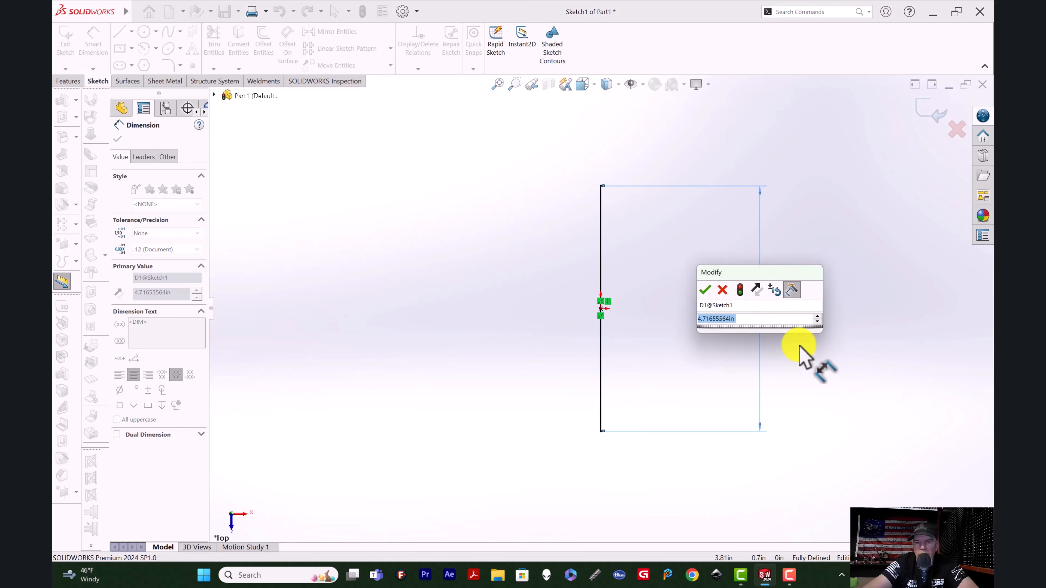
{"action": "type", "text": "104"}
{"action": "key", "text": "Return"}
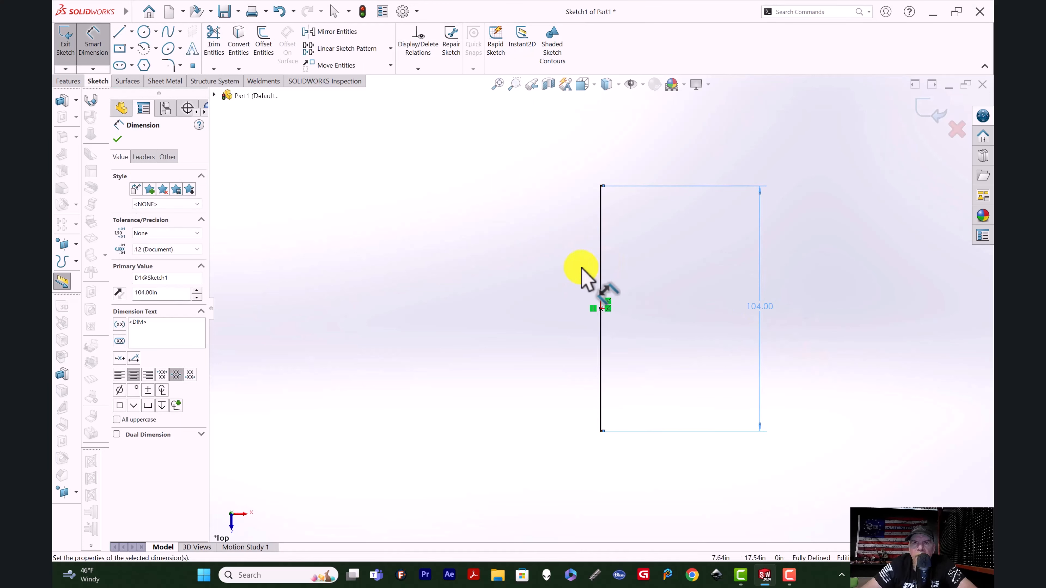
Convert the 104 in vertical line to construction geometry
{"action": "left_click", "coordinate": [86, 41]}
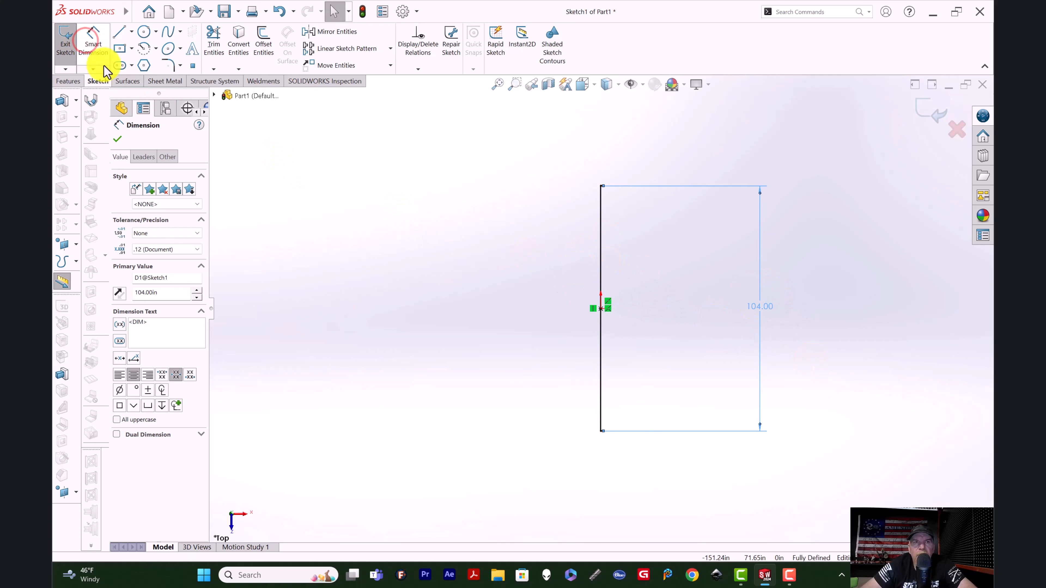
{"action": "right_click", "coordinate": [599, 264]}
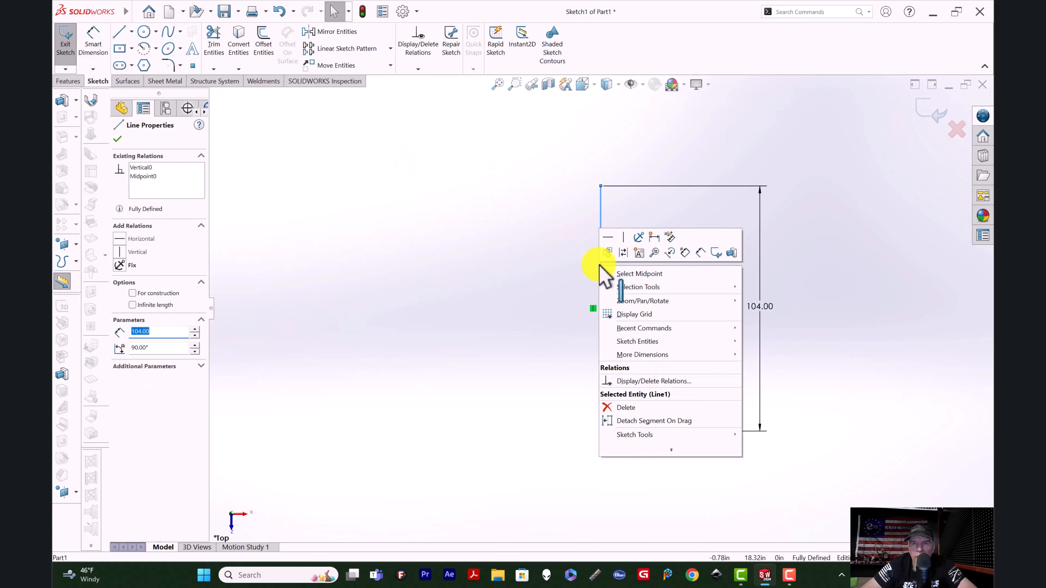
{"action": "left_click", "coordinate": [623, 253]}
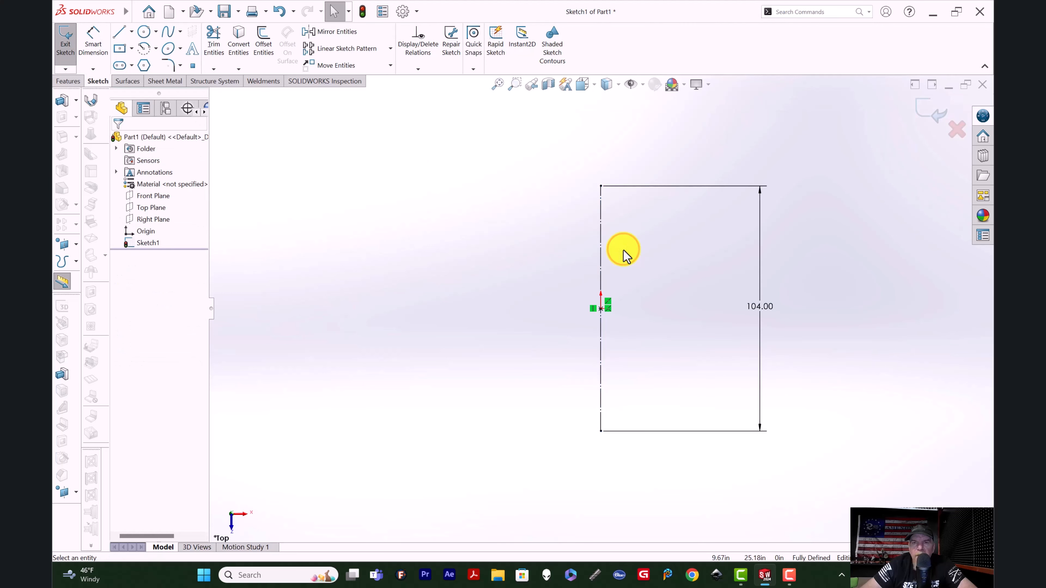
Draw a horizontal midpoint line about 68.92 in long, centred on the origin
{"action": "left_click", "coordinate": [131, 31]}
{"action": "left_click", "coordinate": [140, 74]}
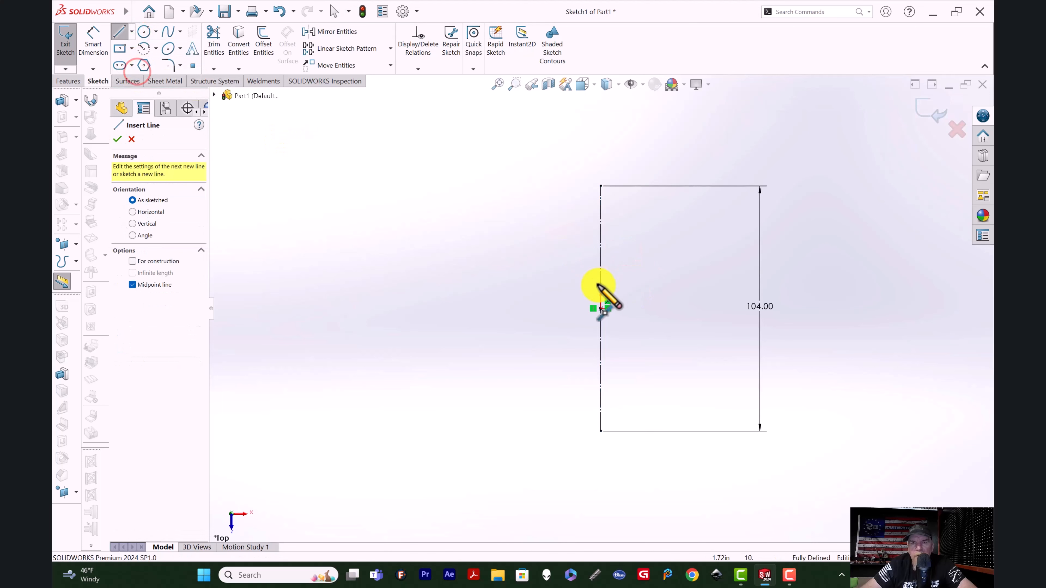
{"action": "left_click", "coordinate": [601, 309]}
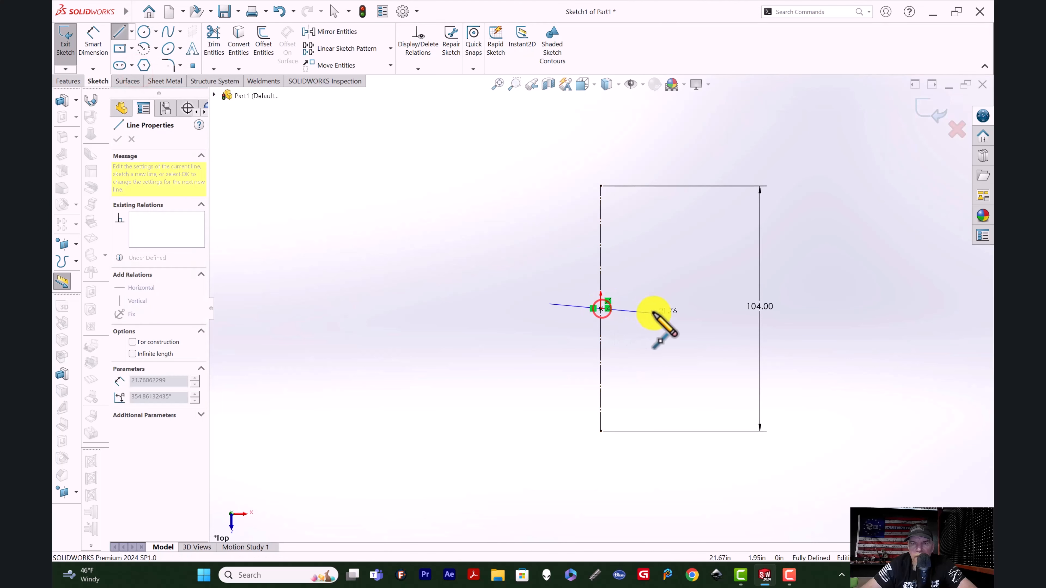
{"action": "left_click", "coordinate": [681, 308]}
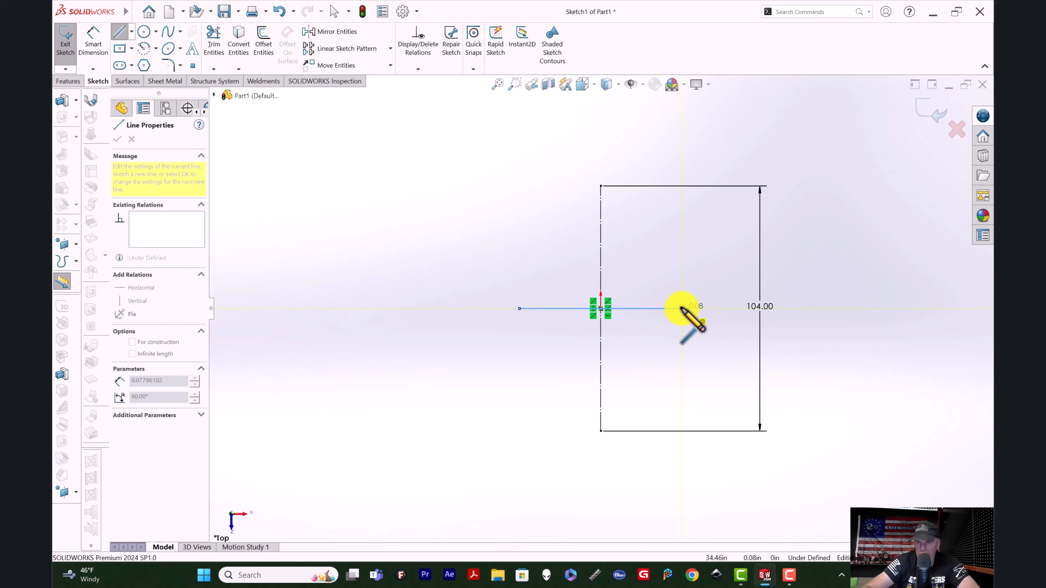
{"action": "double_click", "coordinate": [681, 308]}
{"action": "left_click", "coordinate": [681, 309]}
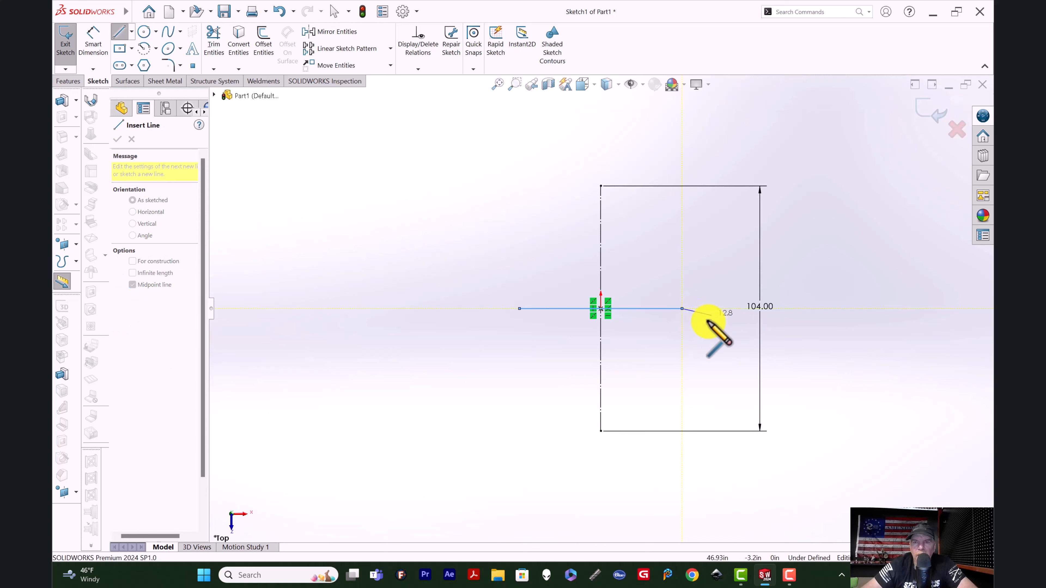
{"action": "key", "text": "Escape"}
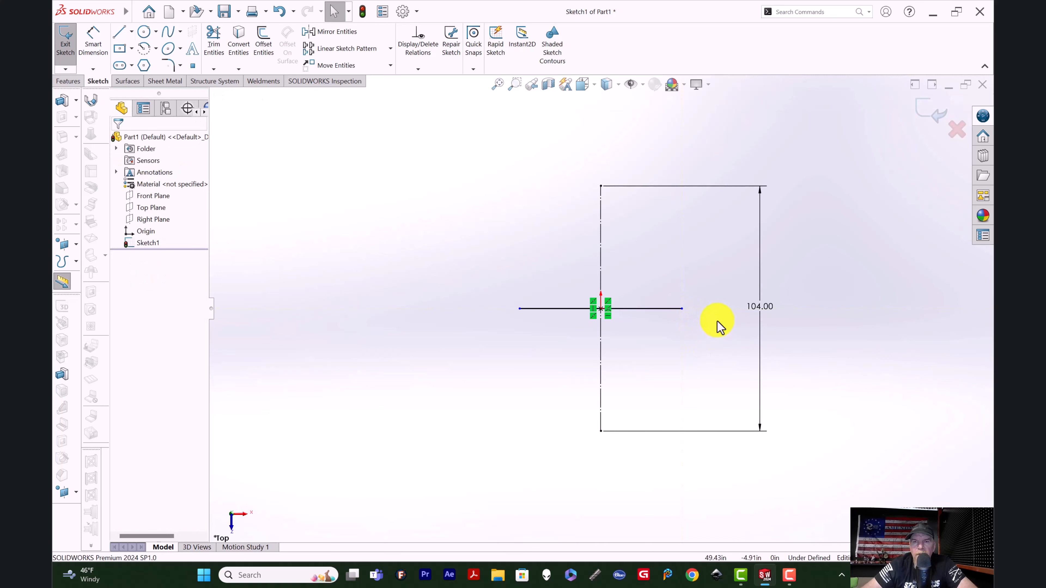
Dimension the horizontal line through the origin to a length of 102 in
{"action": "left_click", "coordinate": [93, 40]}
{"action": "left_click", "coordinate": [633, 309]}
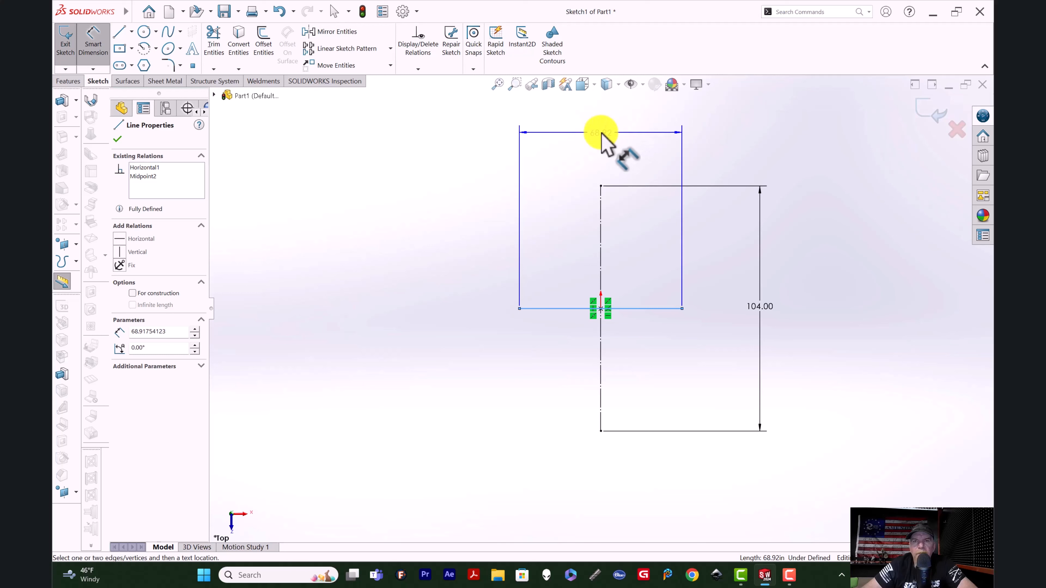
{"action": "left_click", "coordinate": [598, 110]}
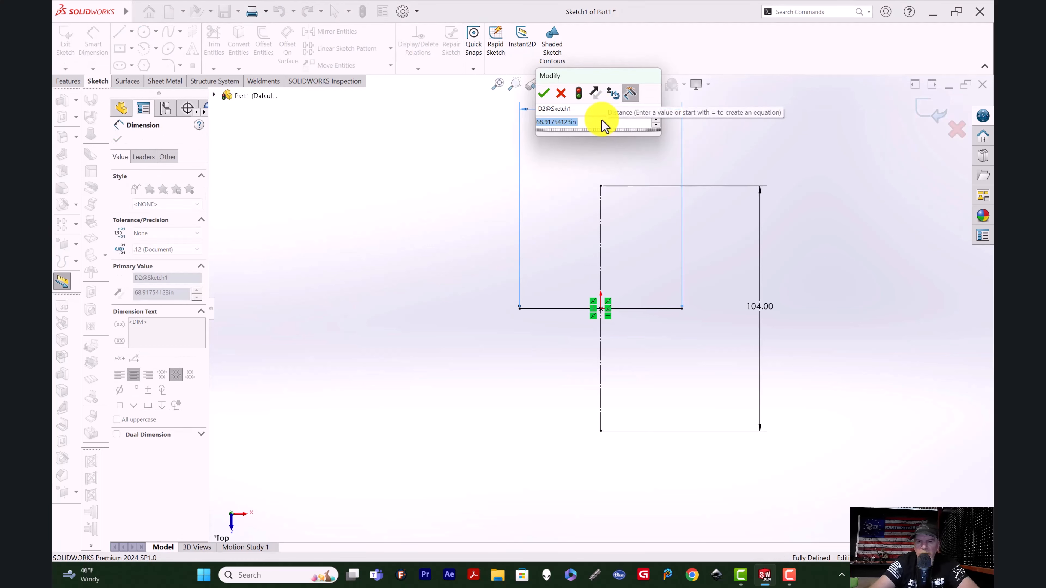
{"action": "type", "text": "102"}
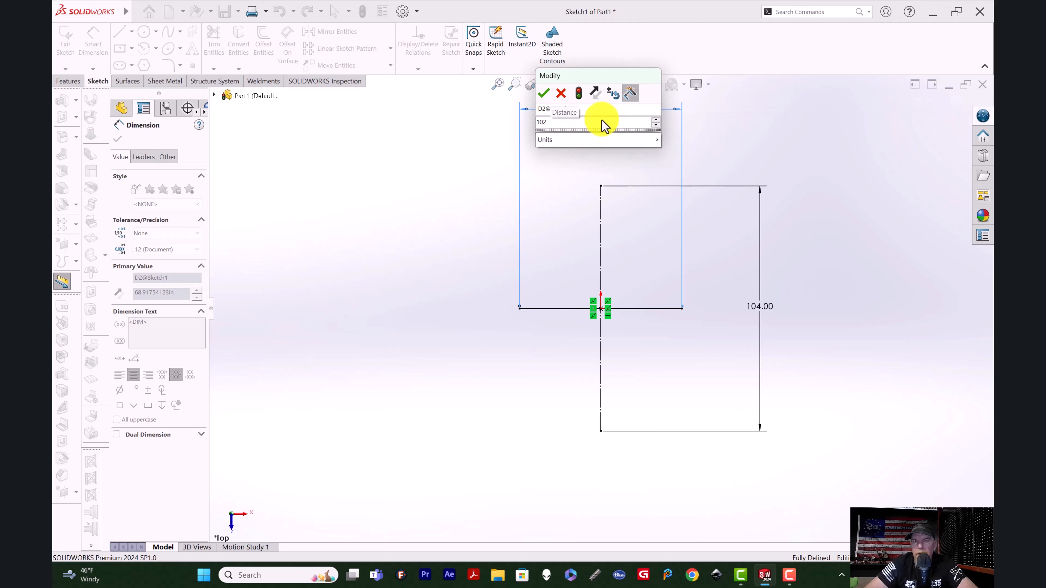
{"action": "key", "text": "Return"}
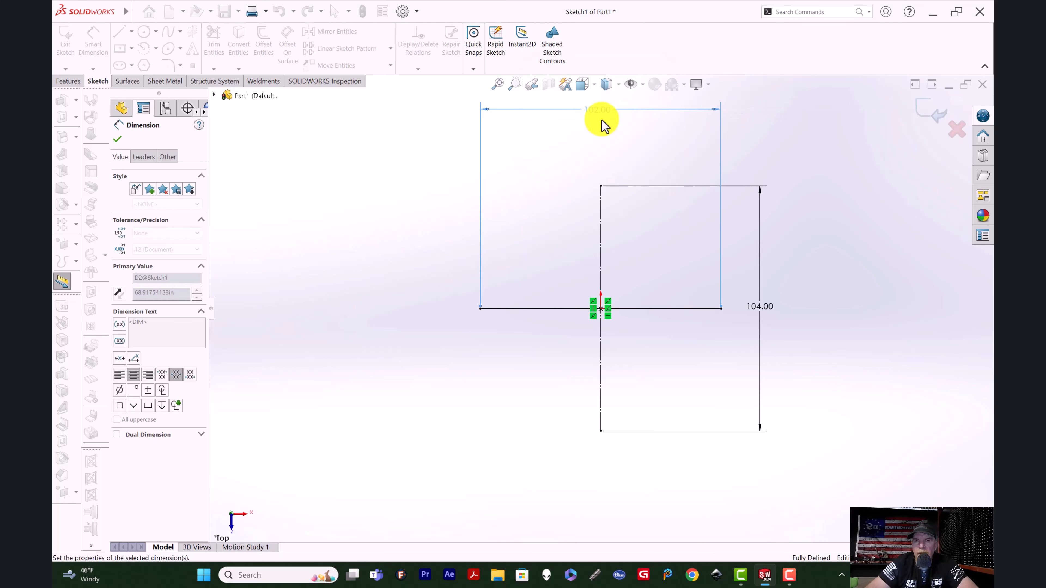
Convert the 102 in horizontal line to construction geometry
{"action": "right_click", "coordinate": [535, 308]}
{"action": "left_click", "coordinate": [95, 41]}
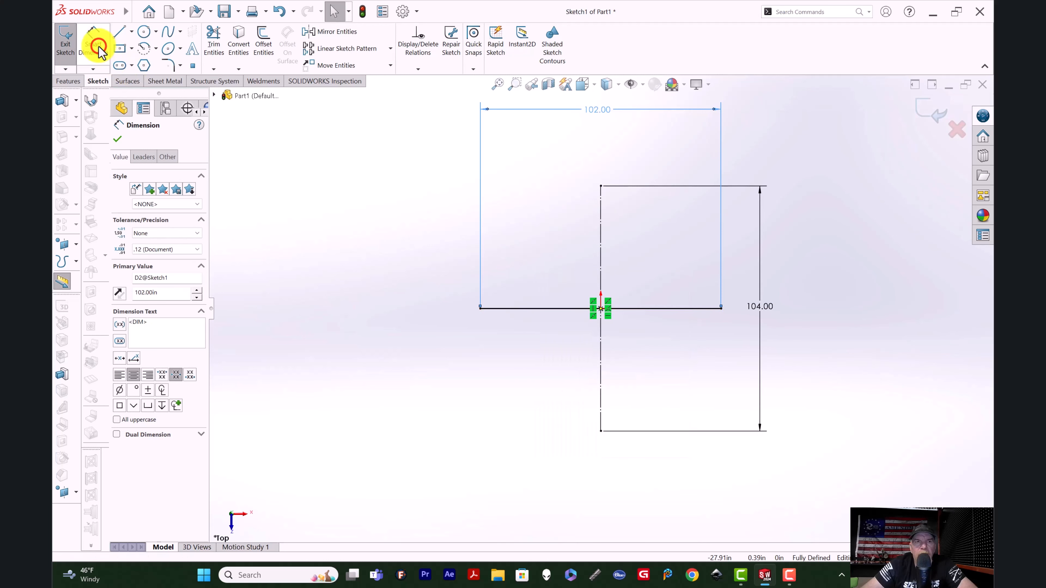
{"action": "right_click", "coordinate": [540, 308]}
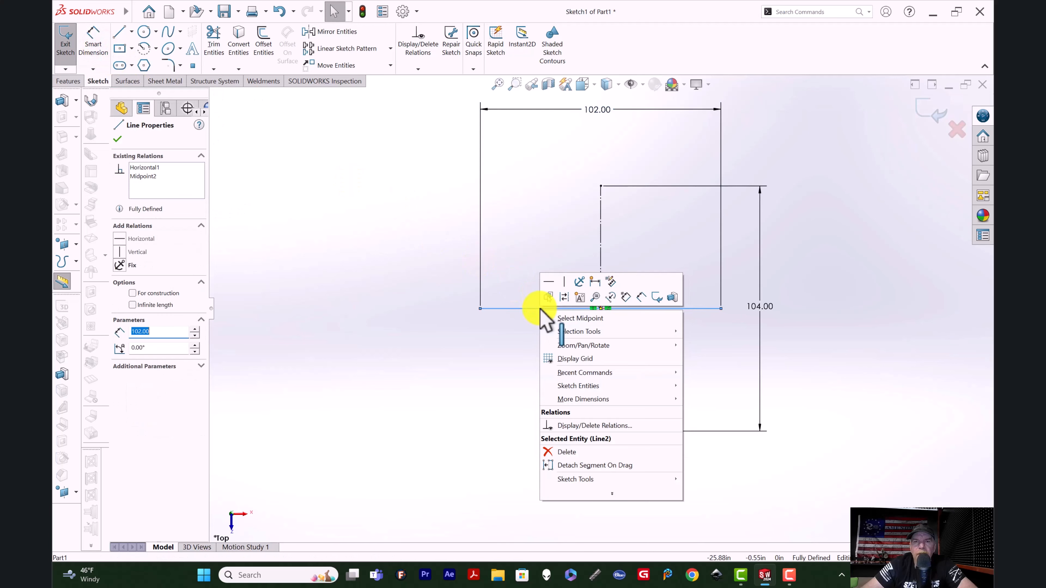
{"action": "left_click", "coordinate": [564, 298]}
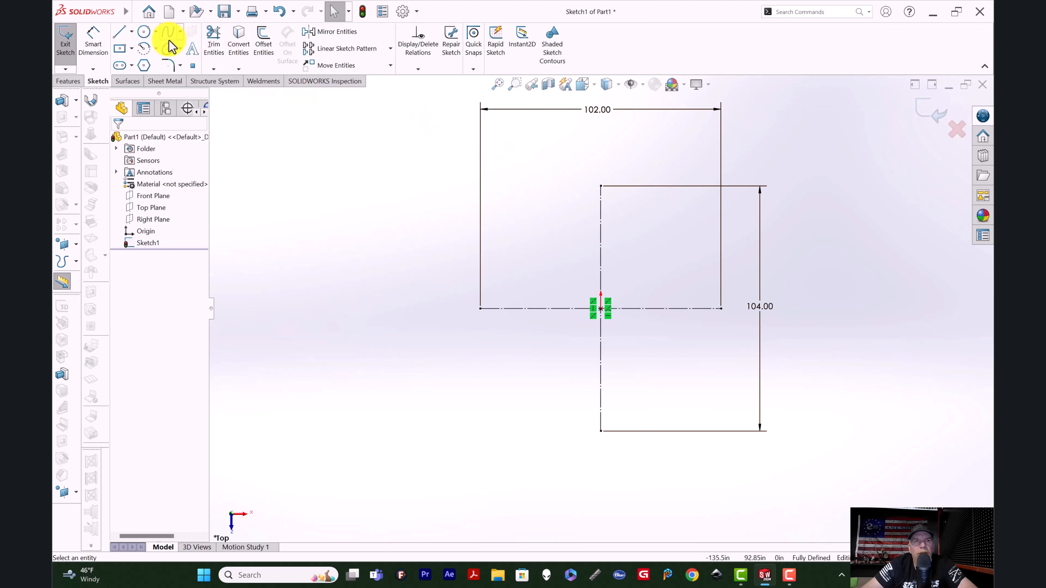
Draw a horizontal midpoint line about 71.1 in long, centred on the upper endpoint of the vertical construction line
{"action": "left_click", "coordinate": [131, 33]}
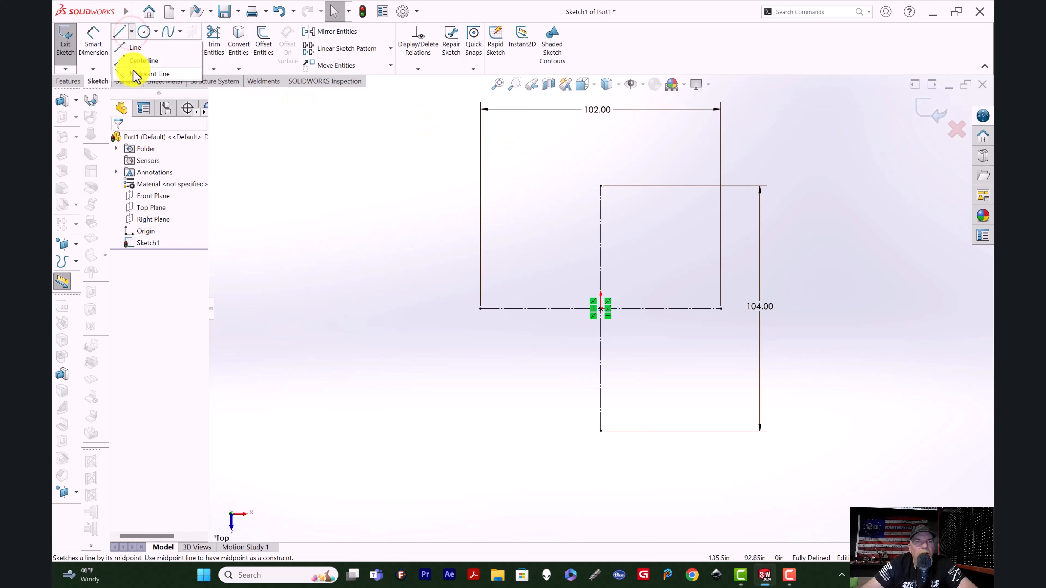
{"action": "left_click", "coordinate": [145, 74]}
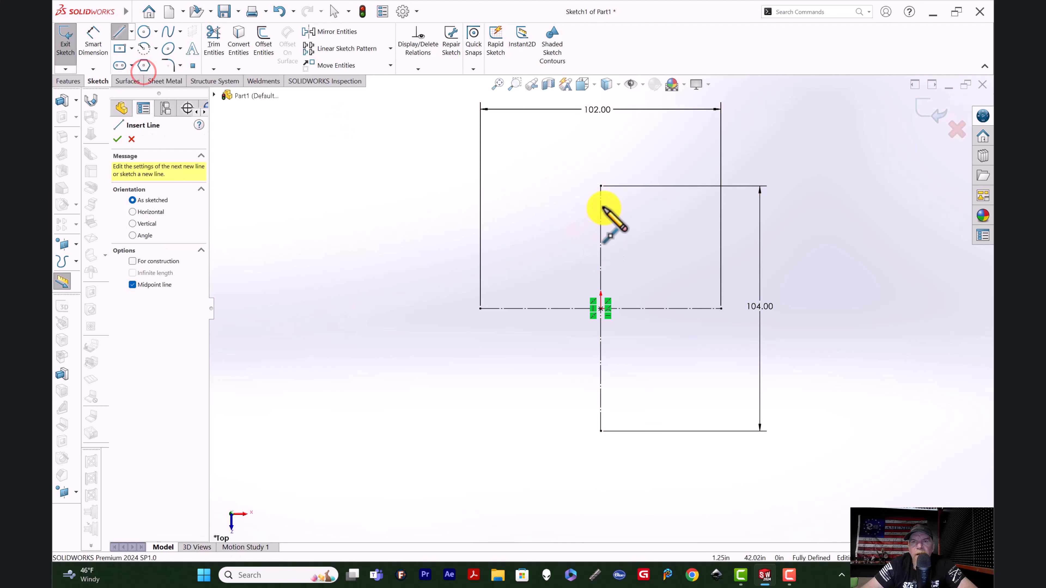
{"action": "left_click", "coordinate": [601, 185]}
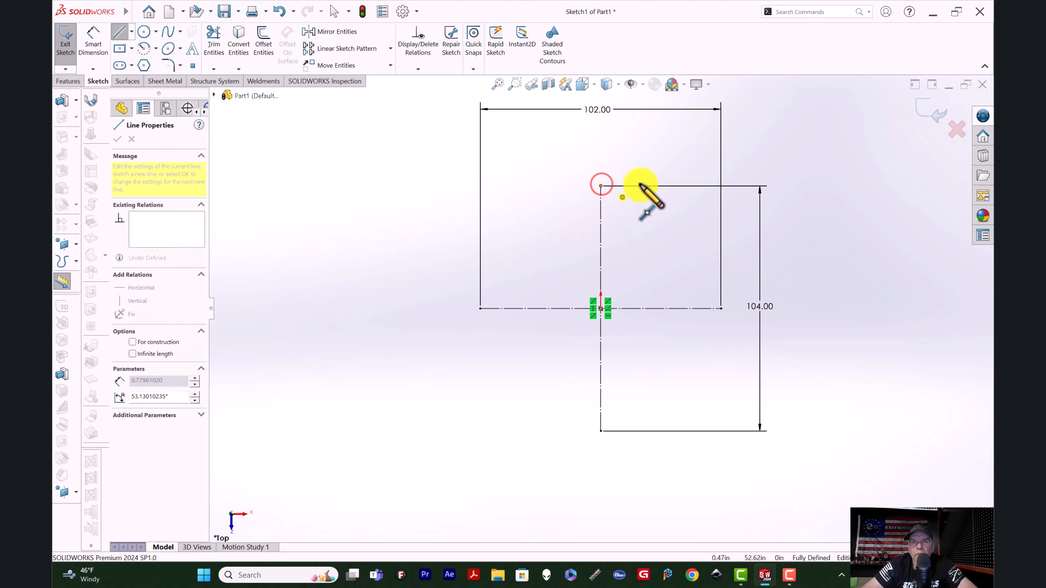
{"action": "left_click", "coordinate": [684, 186]}
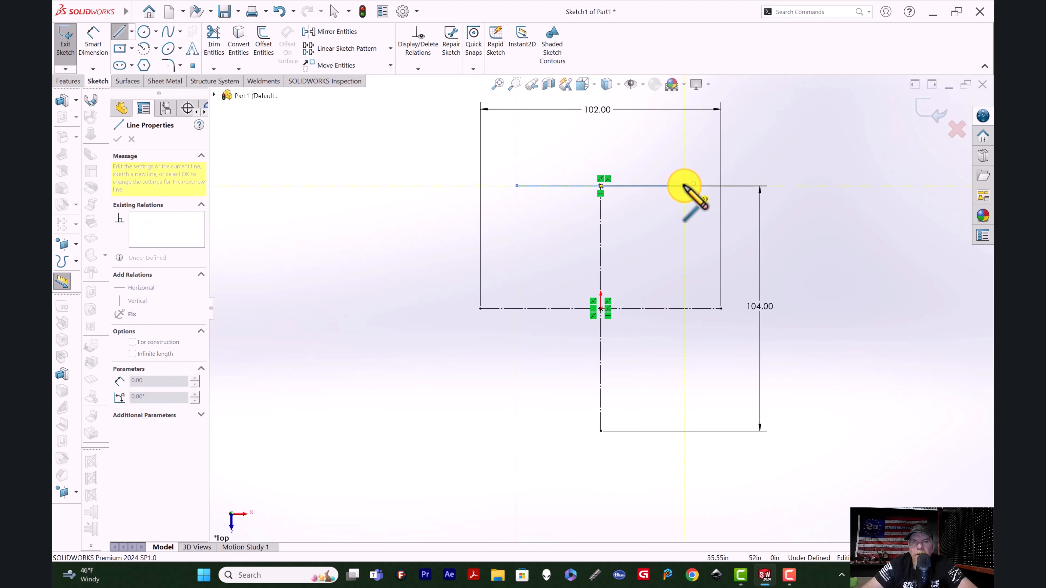
{"action": "key", "text": "Escape"}
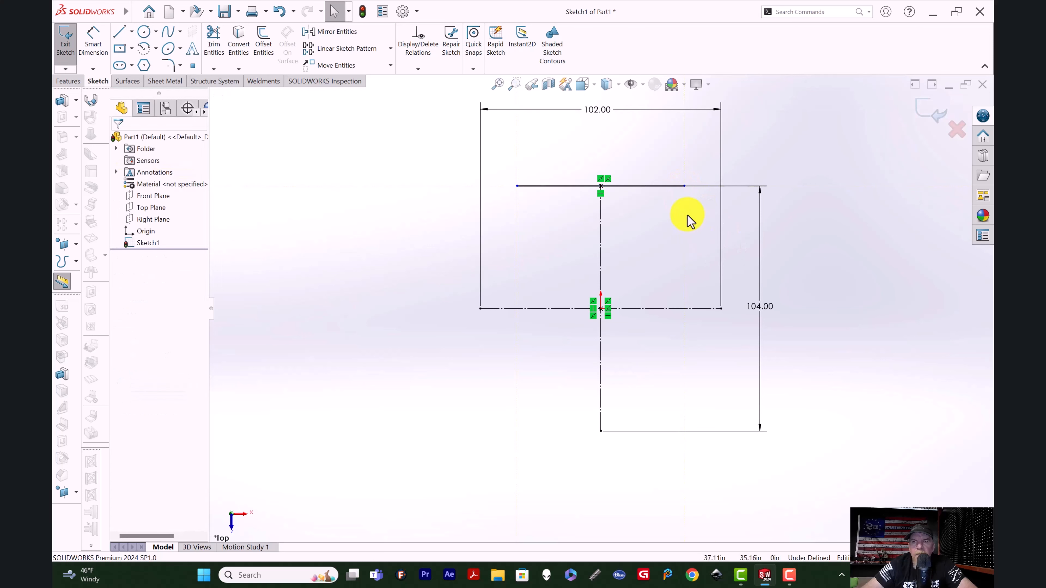
{"action": "left_click", "coordinate": [120, 32]}
{"action": "left_click", "coordinate": [639, 186]}
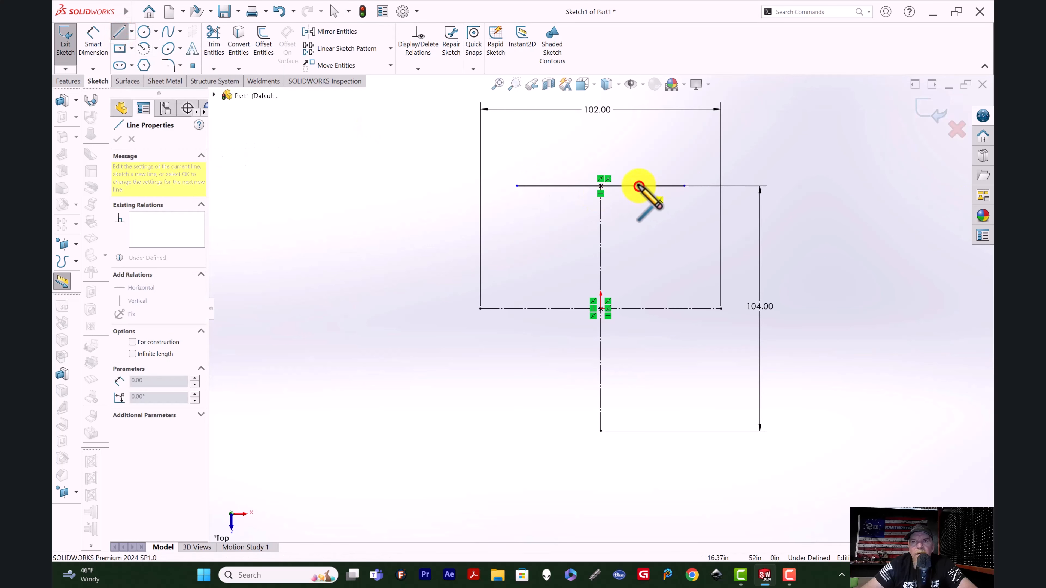
{"action": "key", "text": "Escape"}
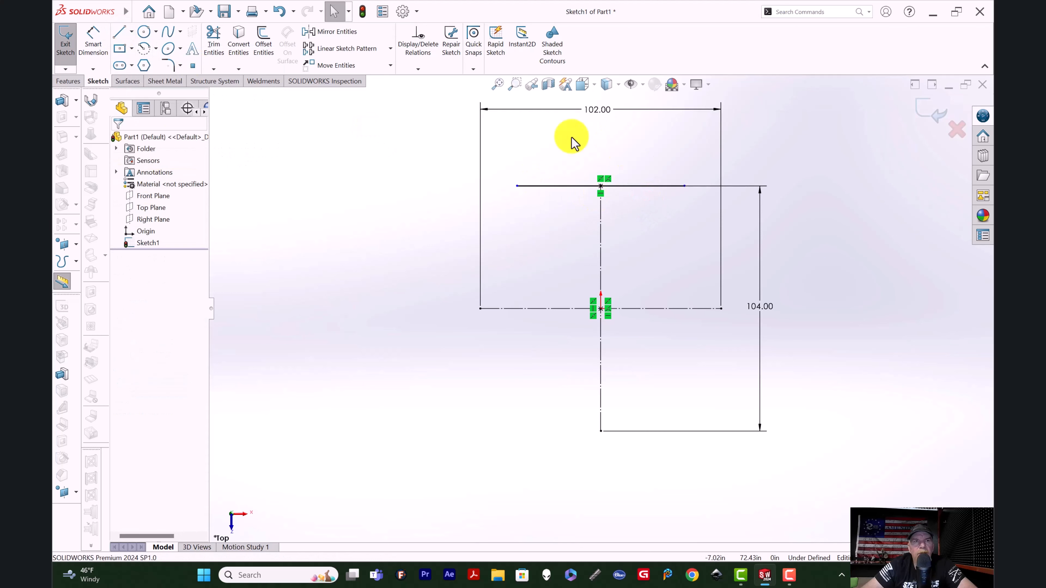
Dimension the horizontal line at the upper end of the vertical construction line to 84 in
{"action": "left_click", "coordinate": [93, 39]}
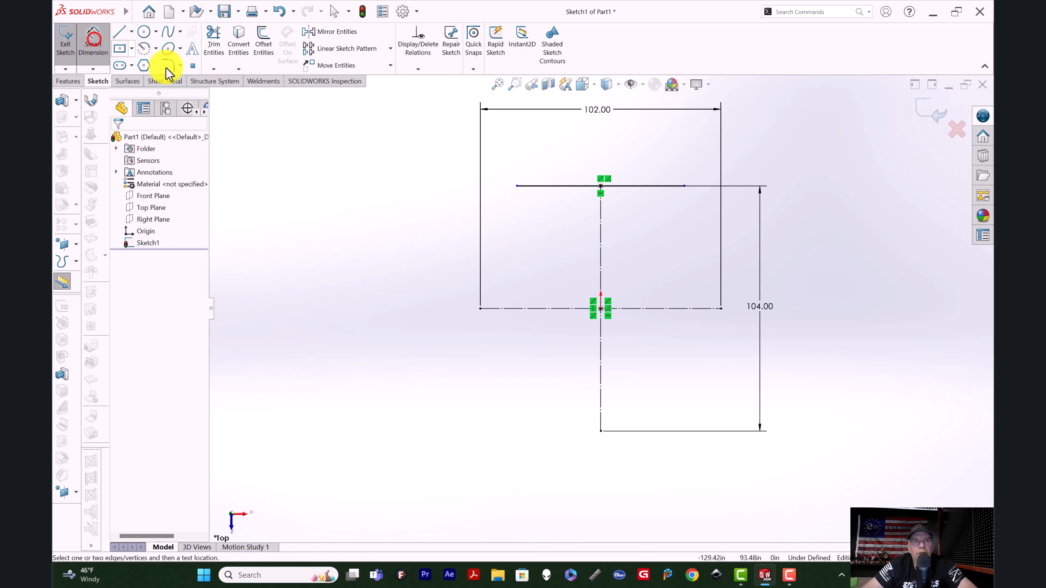
{"action": "left_click", "coordinate": [634, 186]}
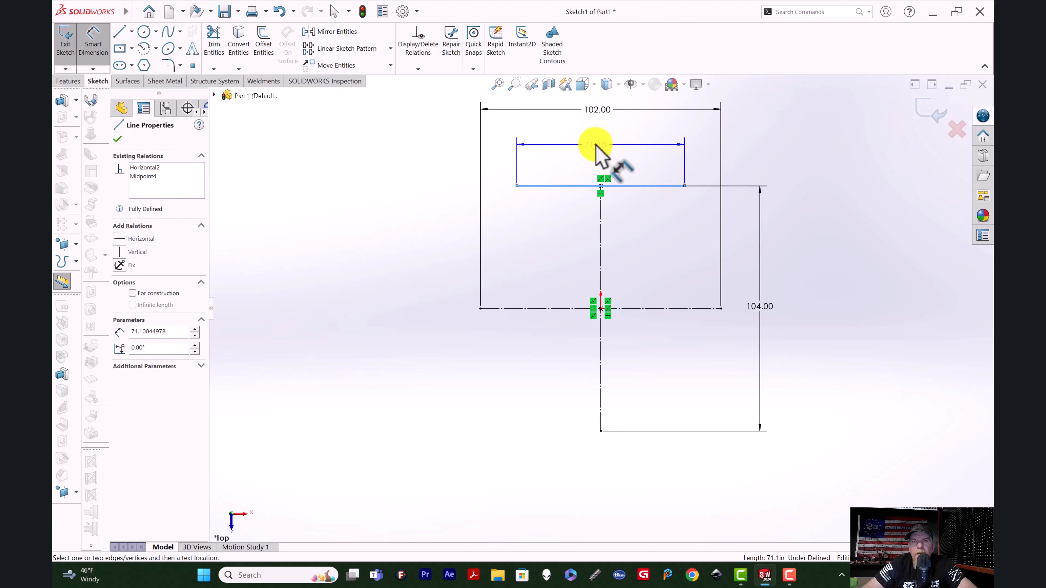
{"action": "left_click", "coordinate": [595, 145]}
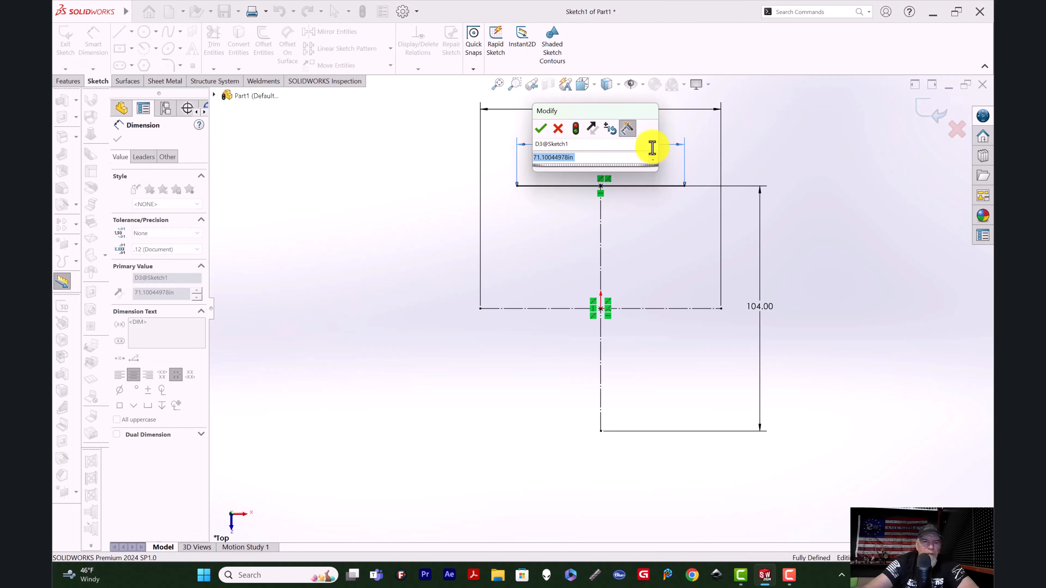
{"action": "type", "text": "84"}
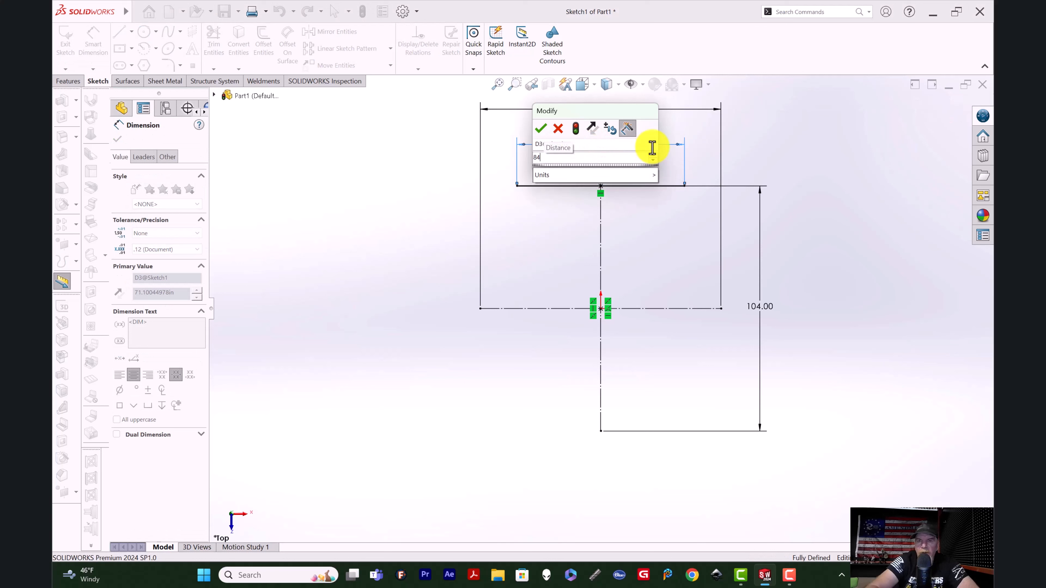
{"action": "key", "text": "Return"}
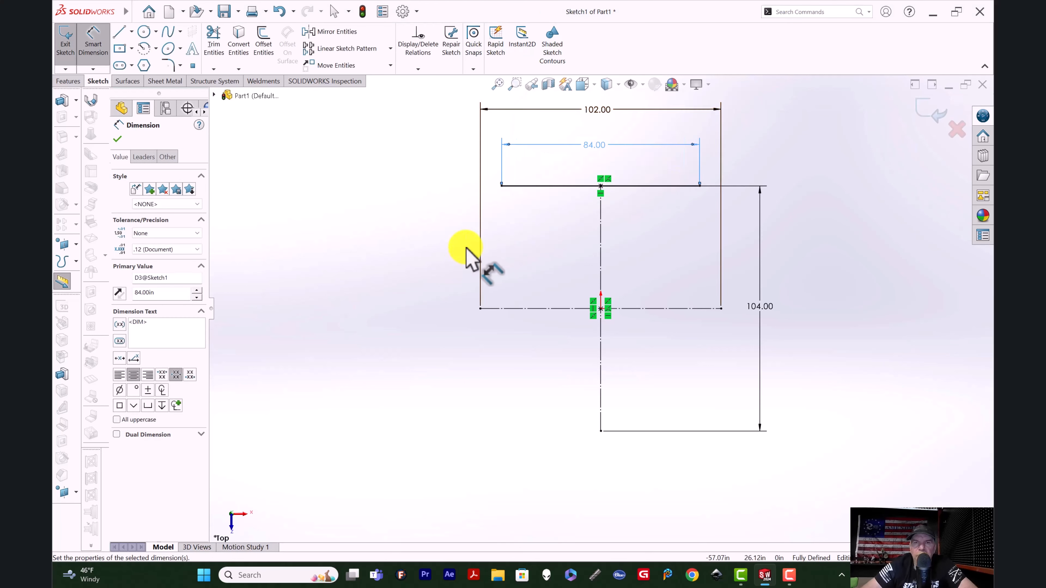
{"action": "left_click", "coordinate": [393, 232]}
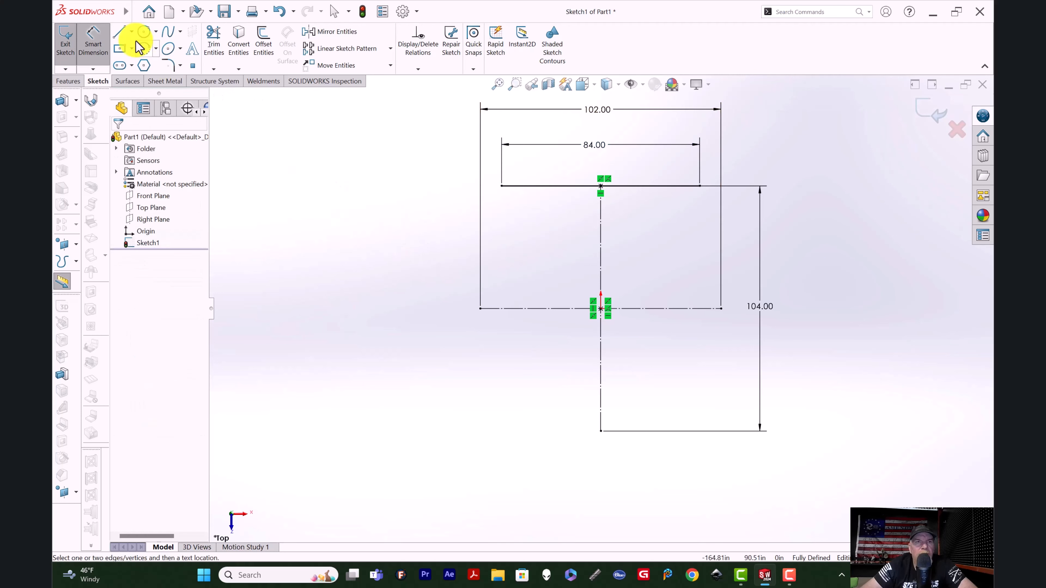
{"action": "left_click", "coordinate": [120, 34]}
{"action": "left_click", "coordinate": [132, 32]}
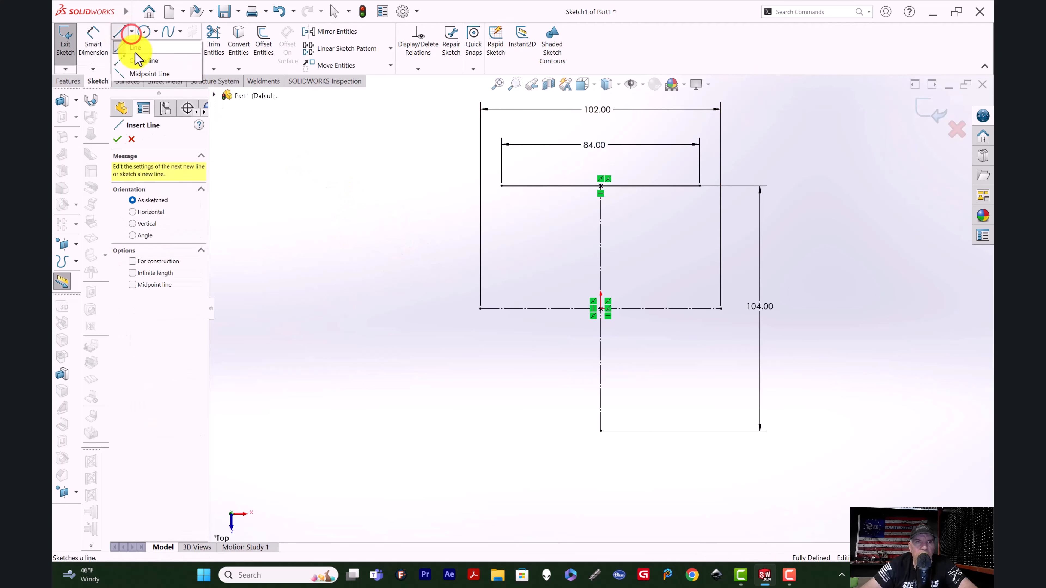
{"action": "left_click", "coordinate": [134, 46]}
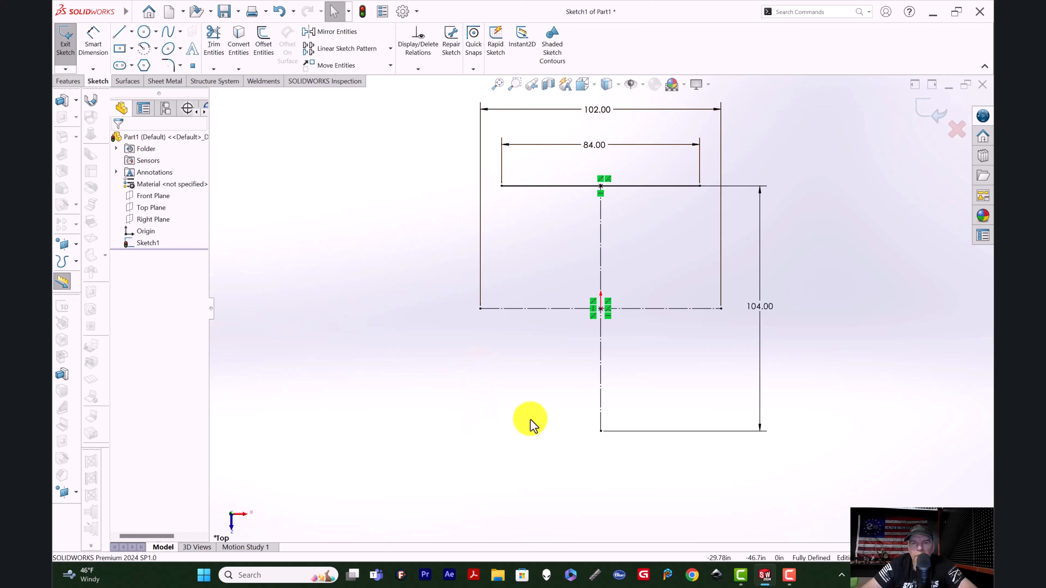
{"action": "left_click", "coordinate": [525, 431]}
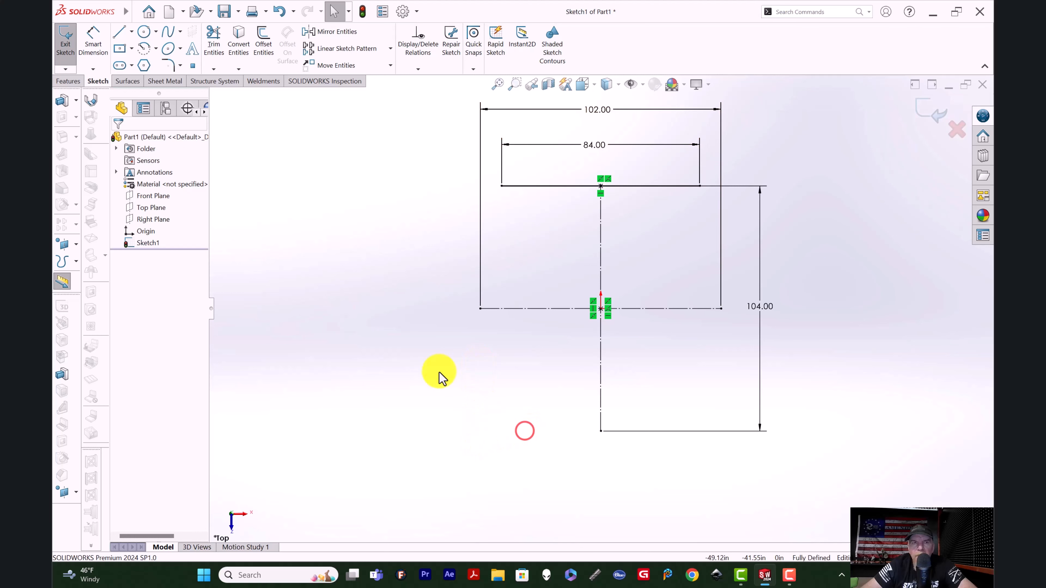
Draw a vertical line about 90 in long through the horizontal construction line's left endpoint, starting level with the vertical construction line's lower endpoint
{"action": "left_click", "coordinate": [120, 32]}
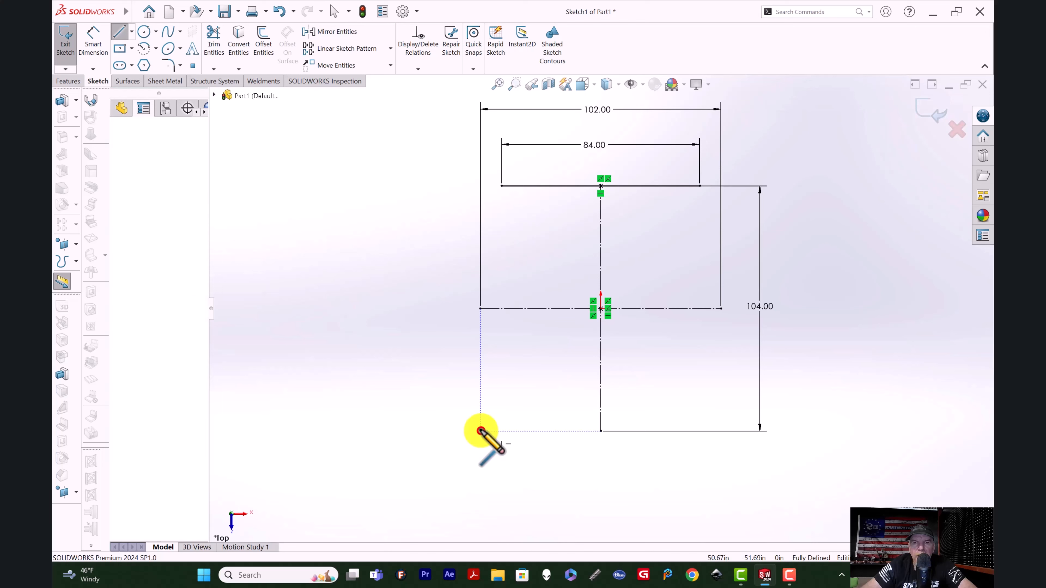
{"action": "left_click", "coordinate": [481, 431]}
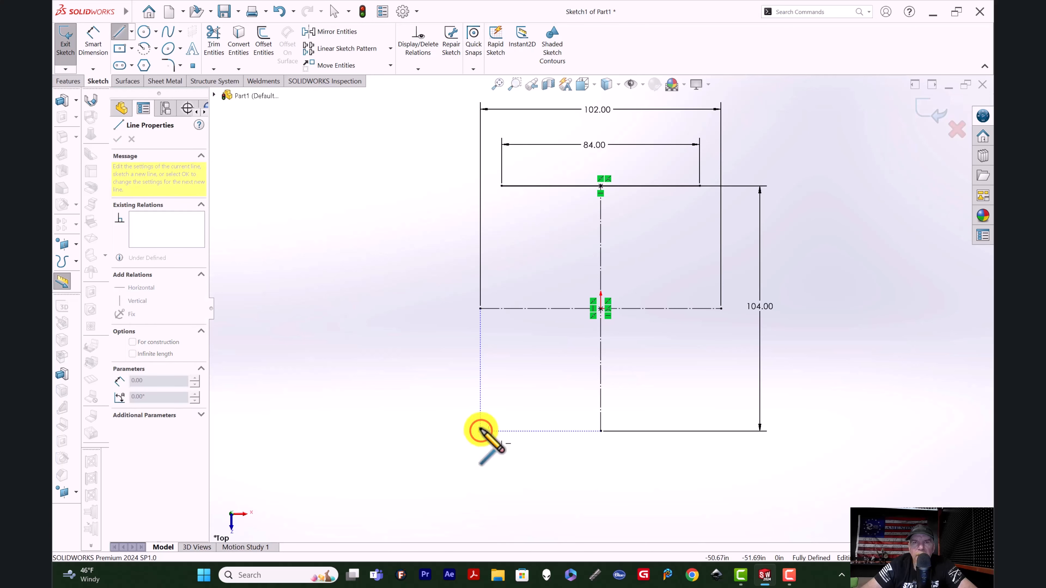
{"action": "left_click", "coordinate": [481, 219]}
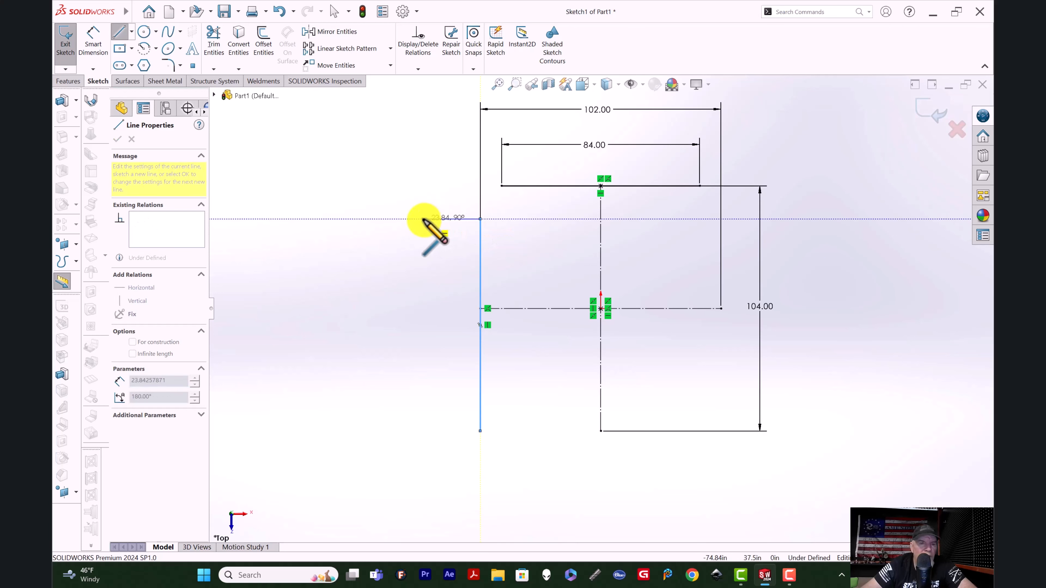
{"action": "key", "text": "Escape"}
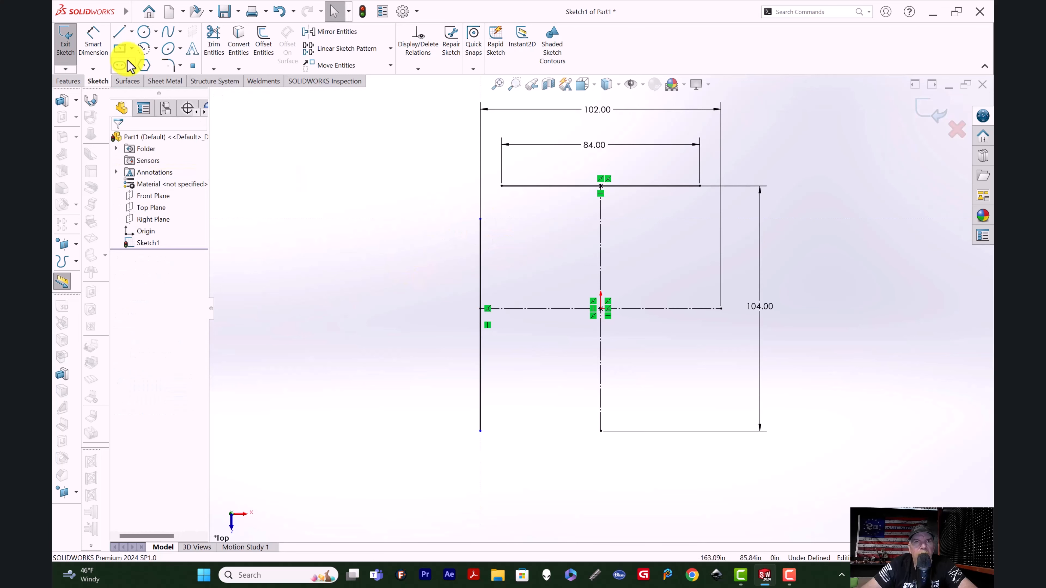
Dimension the left vertical line to a length of 94 in
{"action": "left_click", "coordinate": [92, 40]}
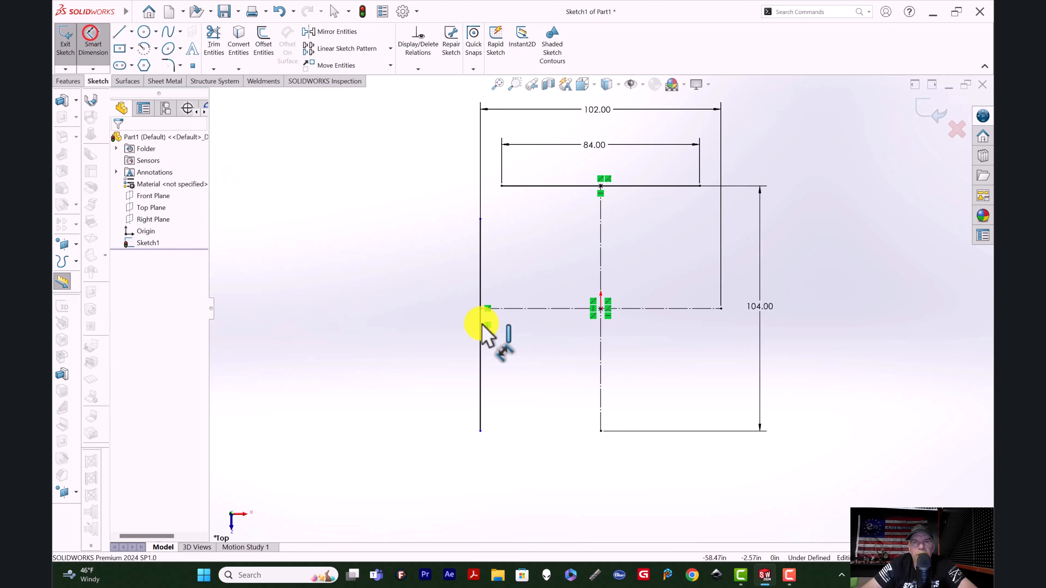
{"action": "left_click", "coordinate": [479, 287]}
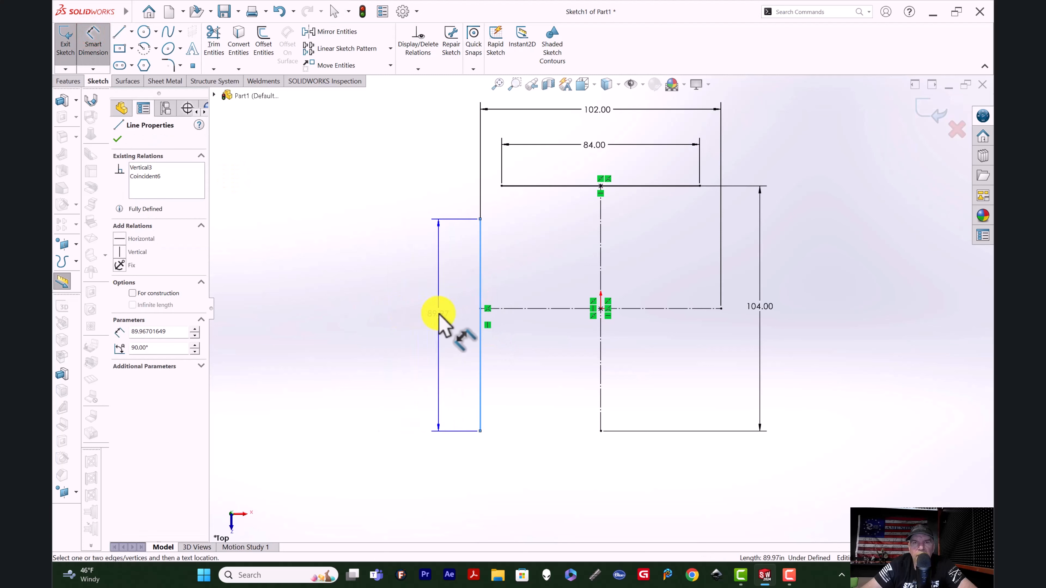
{"action": "left_click", "coordinate": [436, 318]}
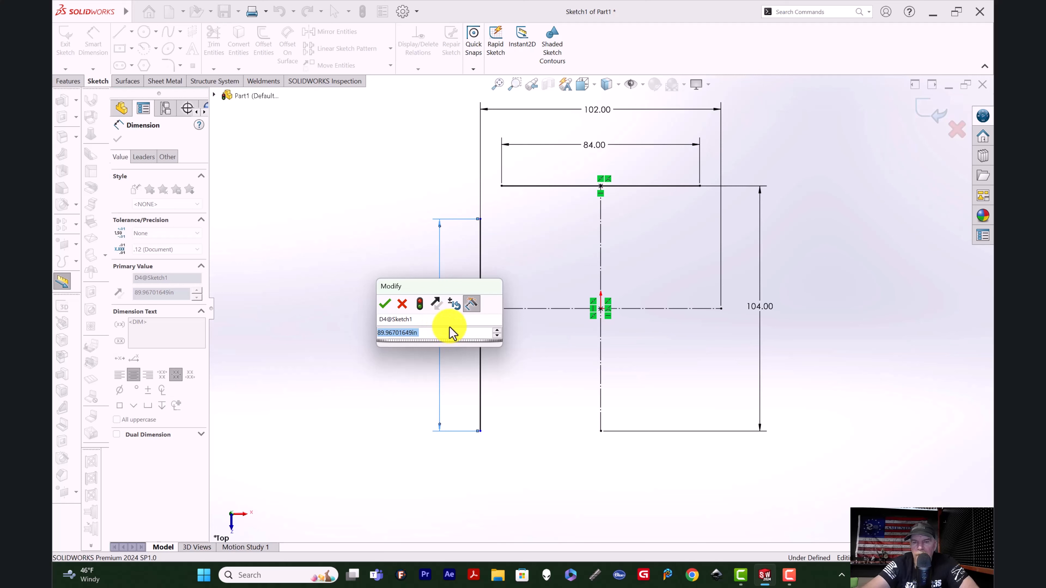
{"action": "type", "text": "94"}
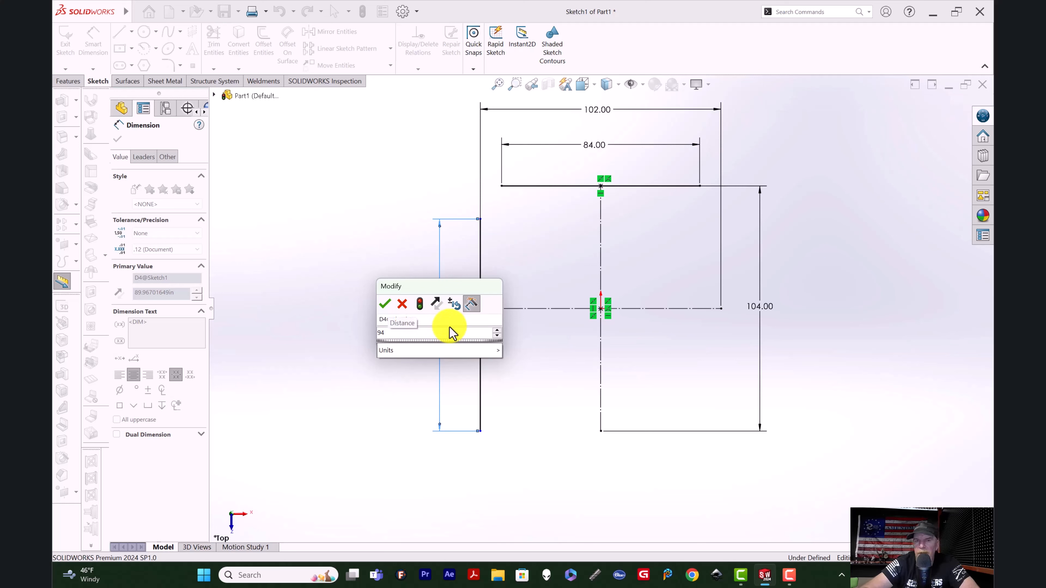
{"action": "key", "text": "Return"}
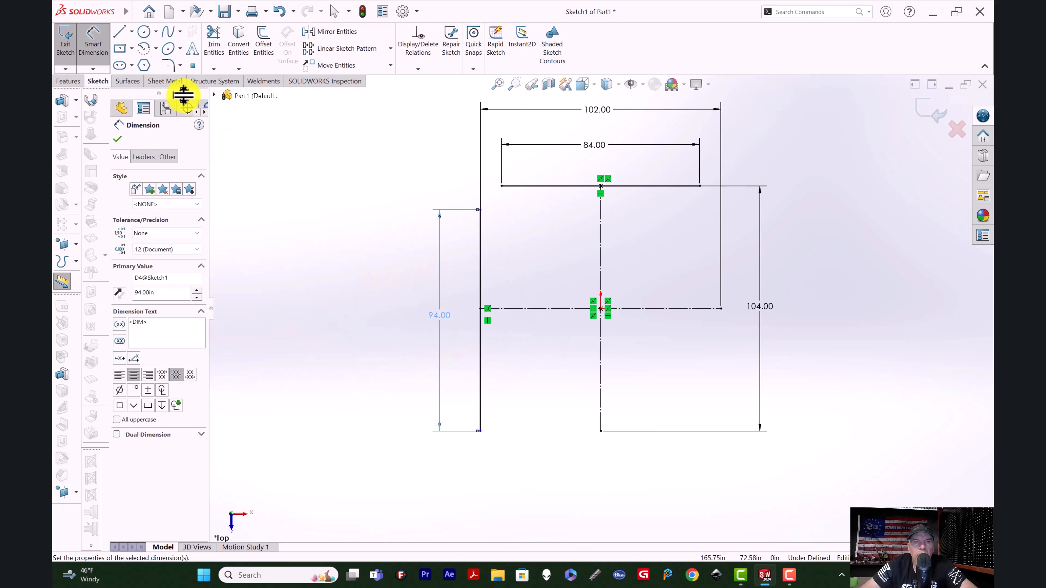
Draw a matching 94 in vertical line through the horizontal construction line's right endpoint, level with both ends of the left vertical line
{"action": "left_click", "coordinate": [119, 31]}
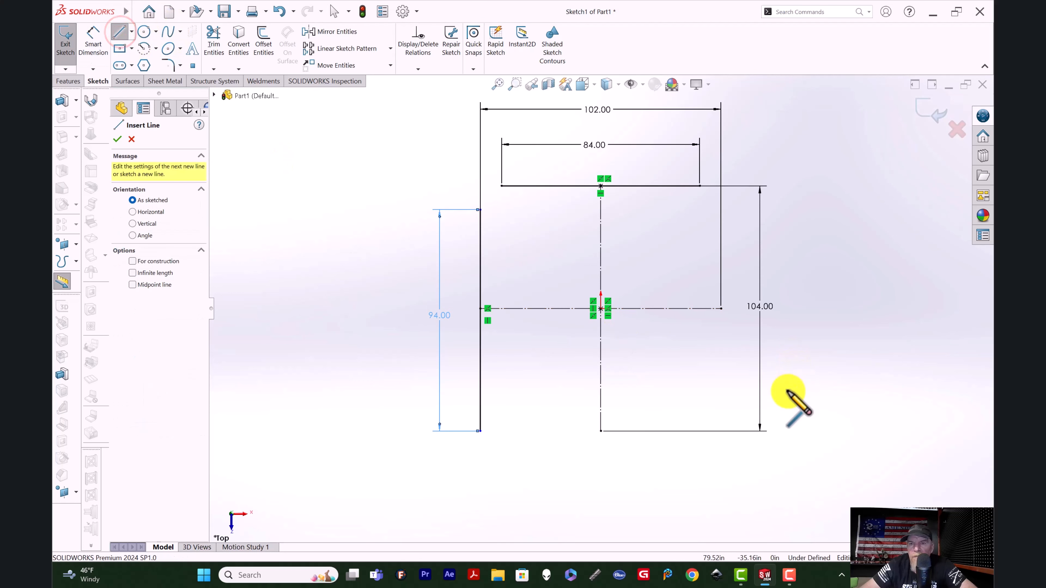
{"action": "left_click", "coordinate": [722, 432]}
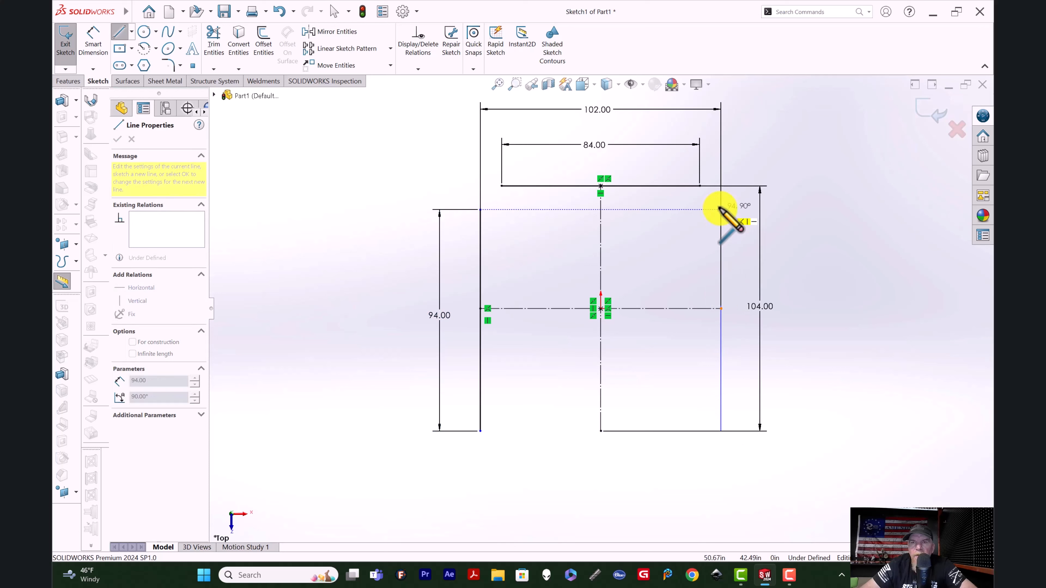
{"action": "left_click", "coordinate": [721, 209]}
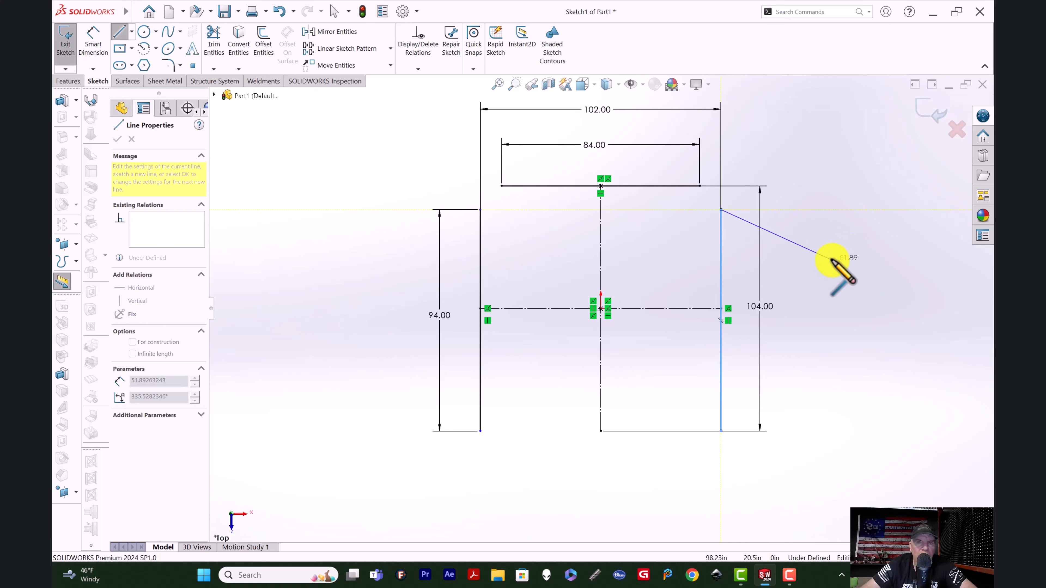
{"action": "key", "text": "Escape"}
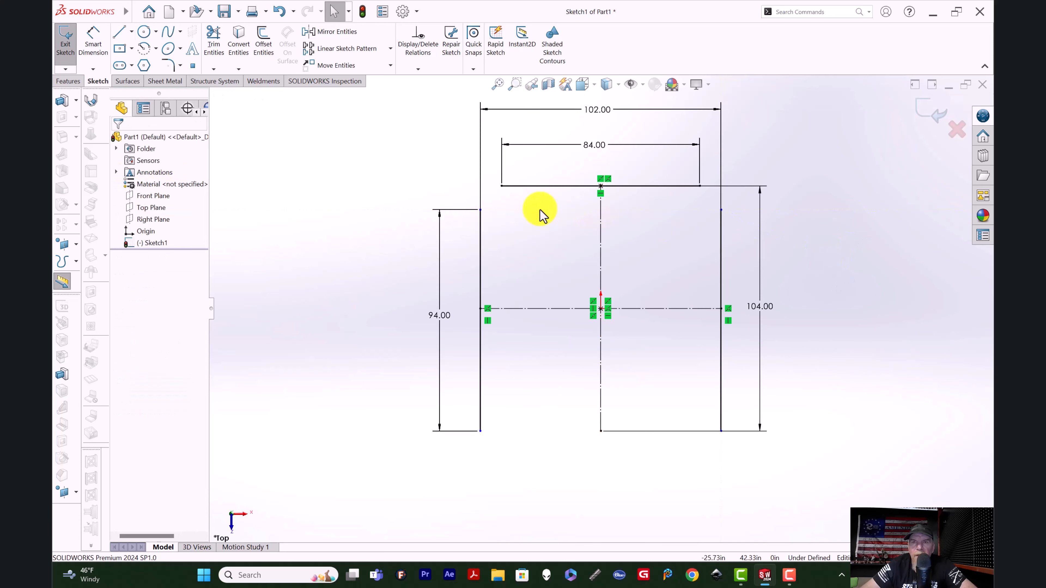
Connect both ends of the 84 in line to the upper ends of the vertical lines with angled corner lines
{"action": "left_click", "coordinate": [120, 33]}
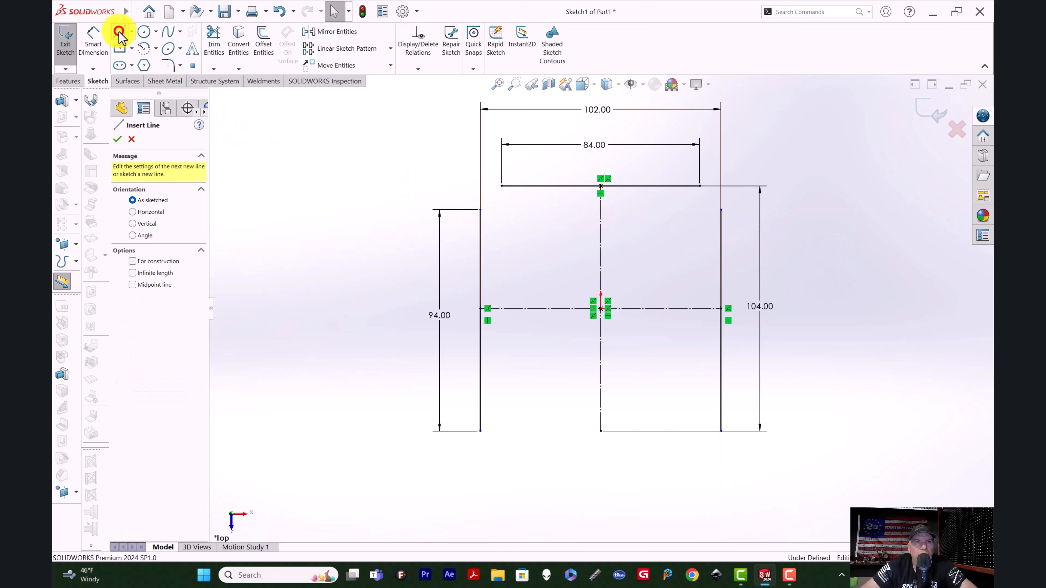
{"action": "left_click_drag", "start_coordinate": [501, 186], "coordinate": [480, 210]}
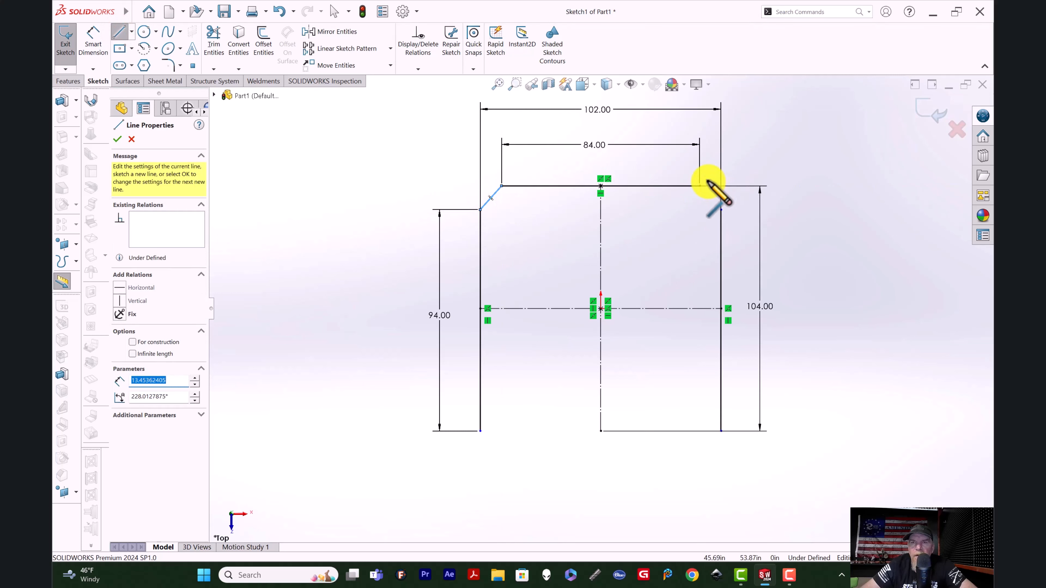
{"action": "left_click_drag", "start_coordinate": [700, 187], "coordinate": [723, 211]}
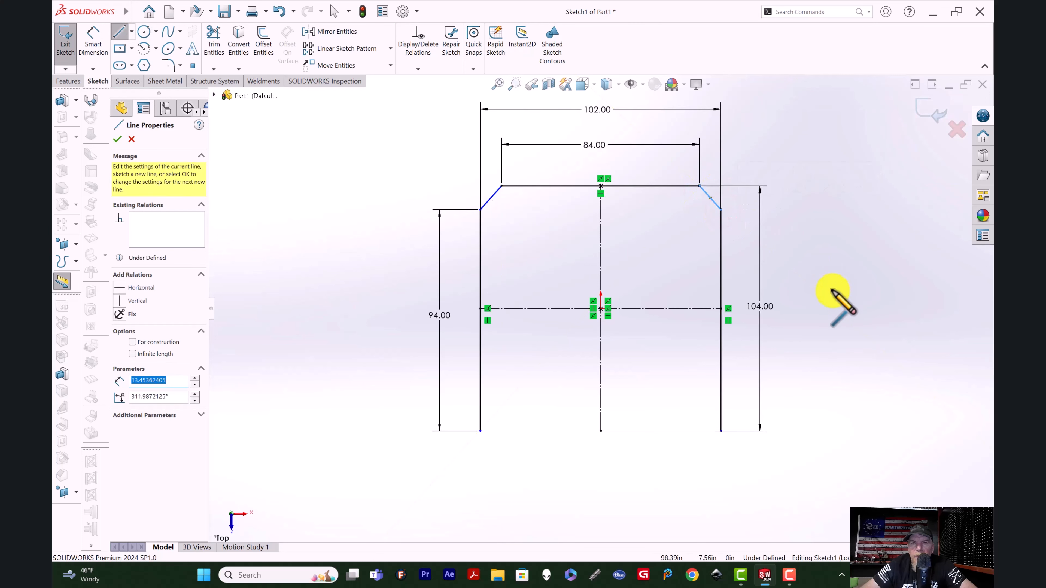
{"action": "key", "text": "Escape"}
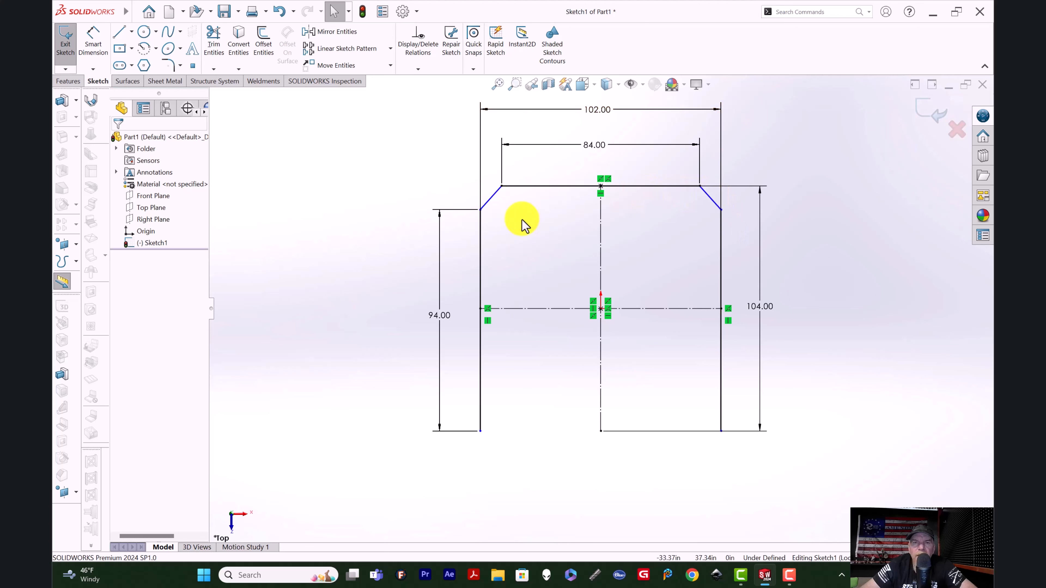
Dimension the left angled corner line's length, accepting its drawn value
{"action": "left_click", "coordinate": [102, 41]}
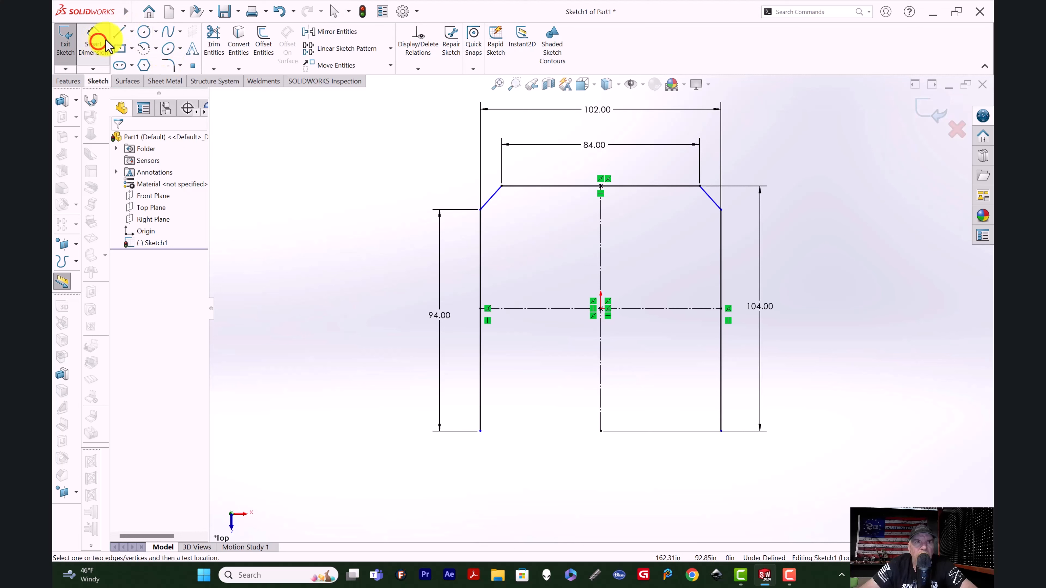
{"action": "left_click", "coordinate": [491, 198]}
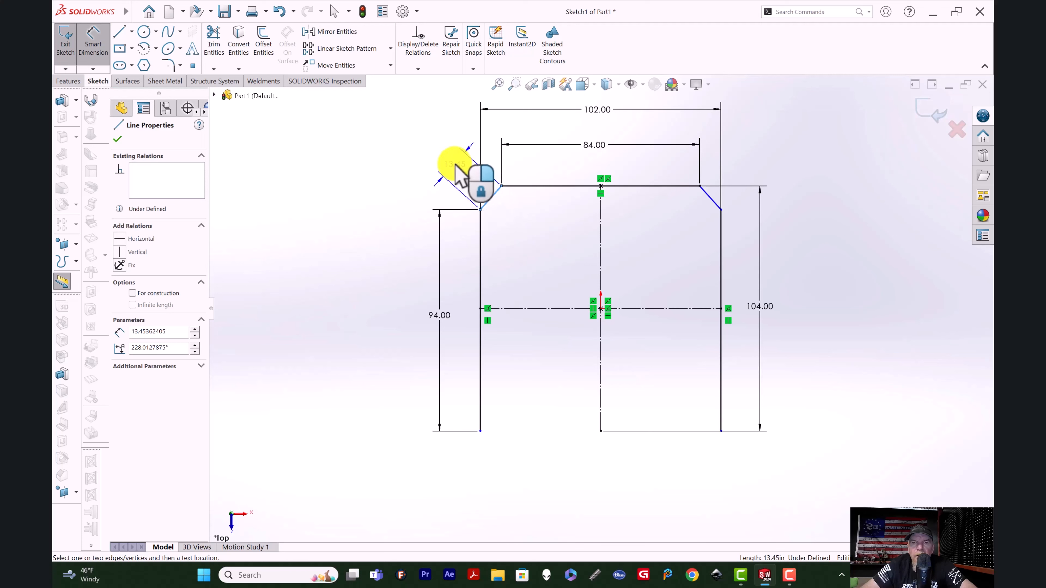
{"action": "left_click", "coordinate": [454, 164]}
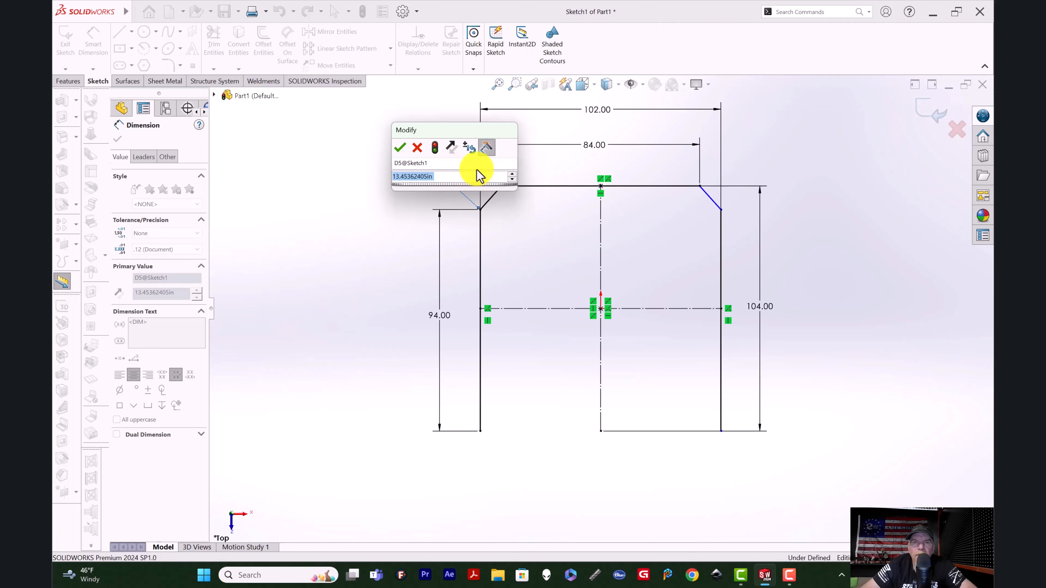
{"action": "key", "text": "Return"}
{"action": "key", "text": "Escape"}
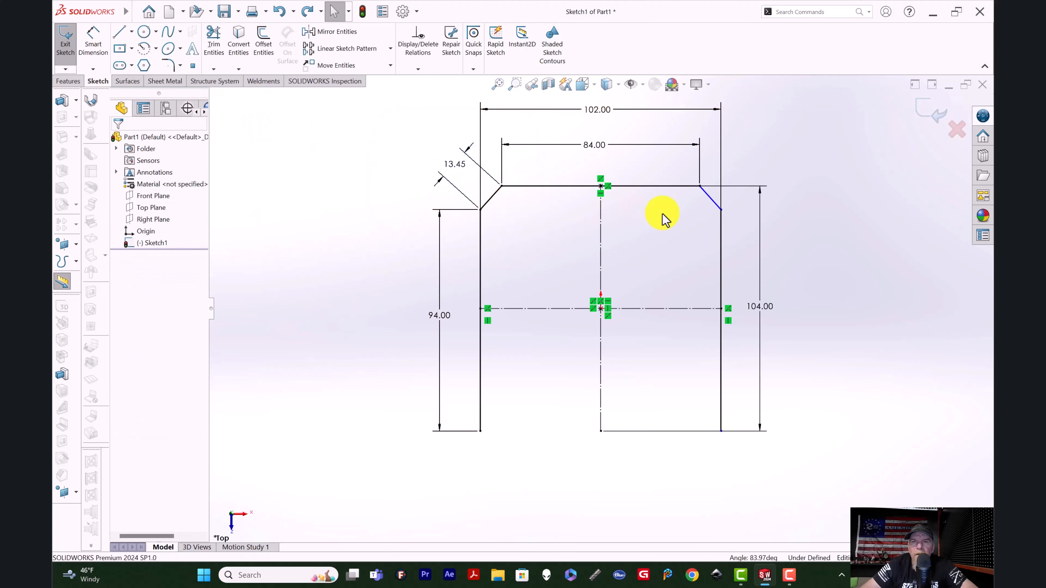
Make the left and right angled corner lines equal in length
{"action": "left_click", "coordinate": [493, 196]}
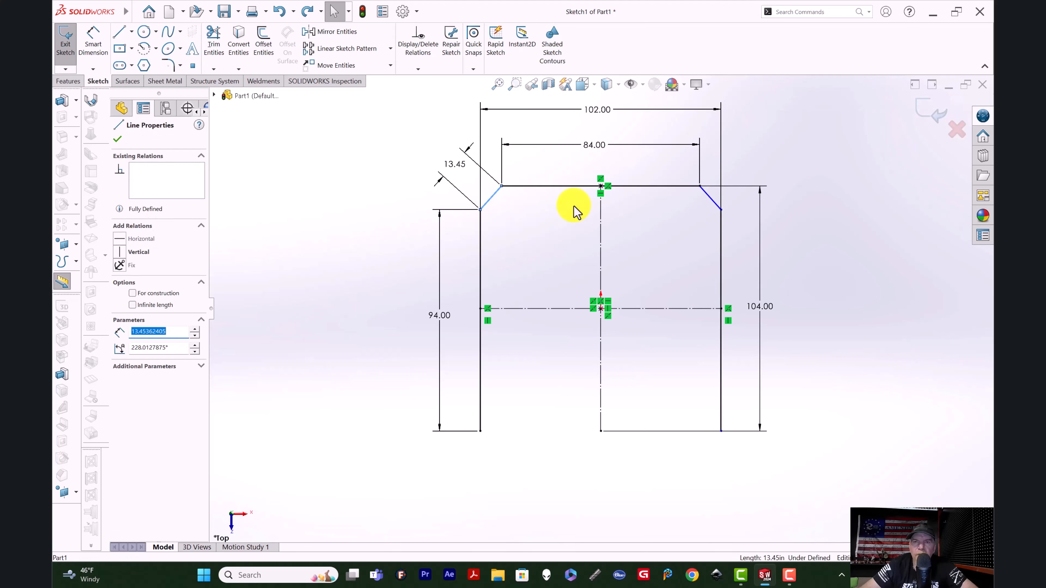
{"action": "left_click", "coordinate": [709, 198], "text": "ctrl"}
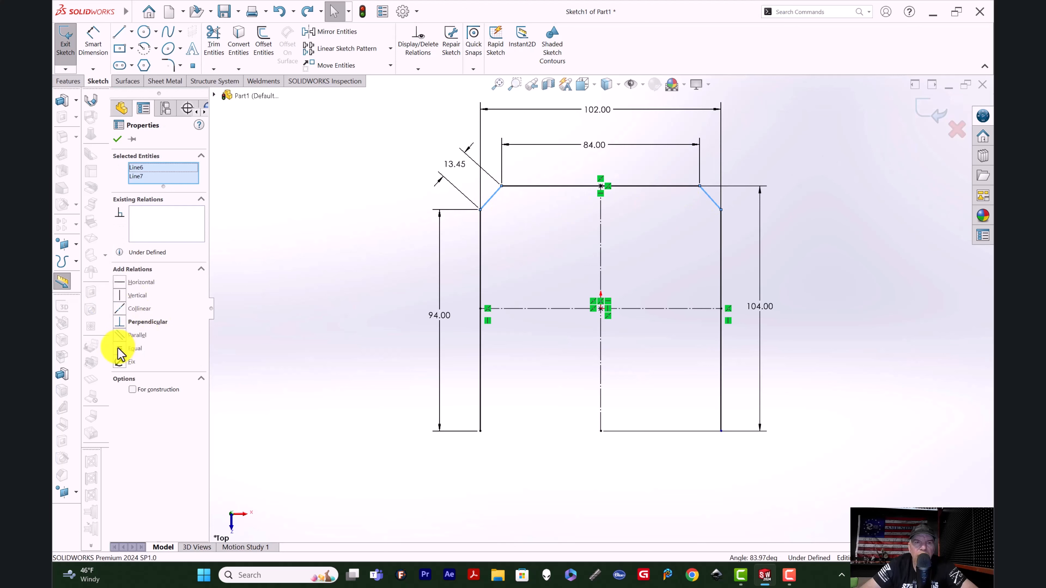
{"action": "left_click", "coordinate": [342, 268]}
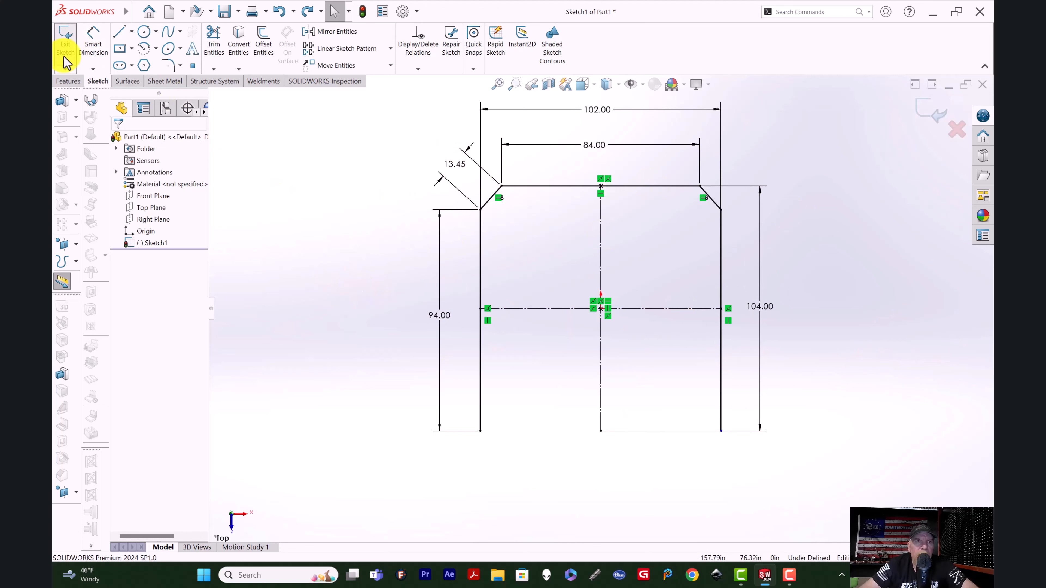
Exit the sketch and start an ansi rectangular tube Structural Member, size TR6x2x0.1875, along the left vertical line
{"action": "left_click", "coordinate": [65, 45]}
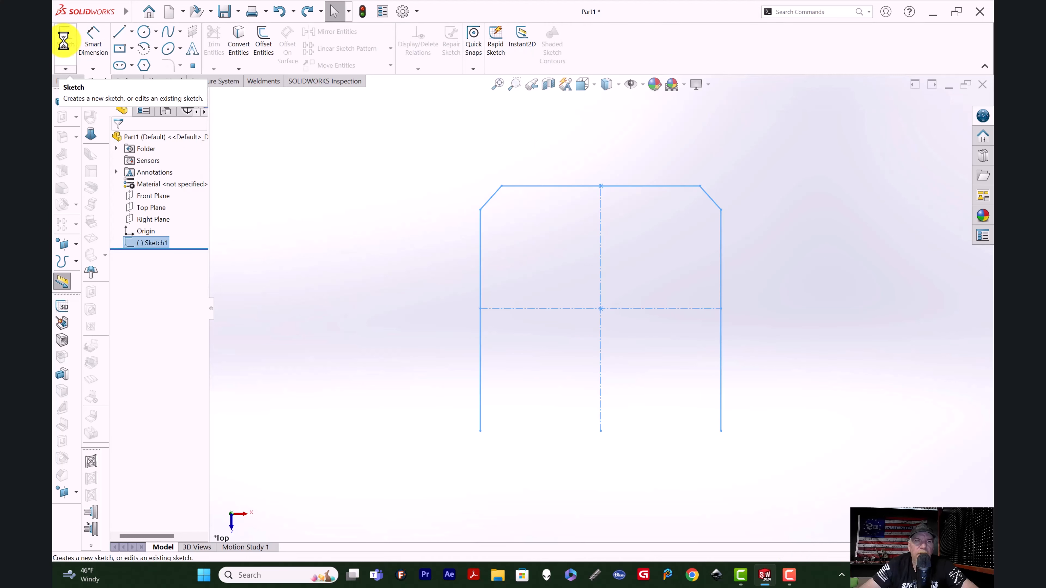
{"action": "left_click", "coordinate": [267, 82]}
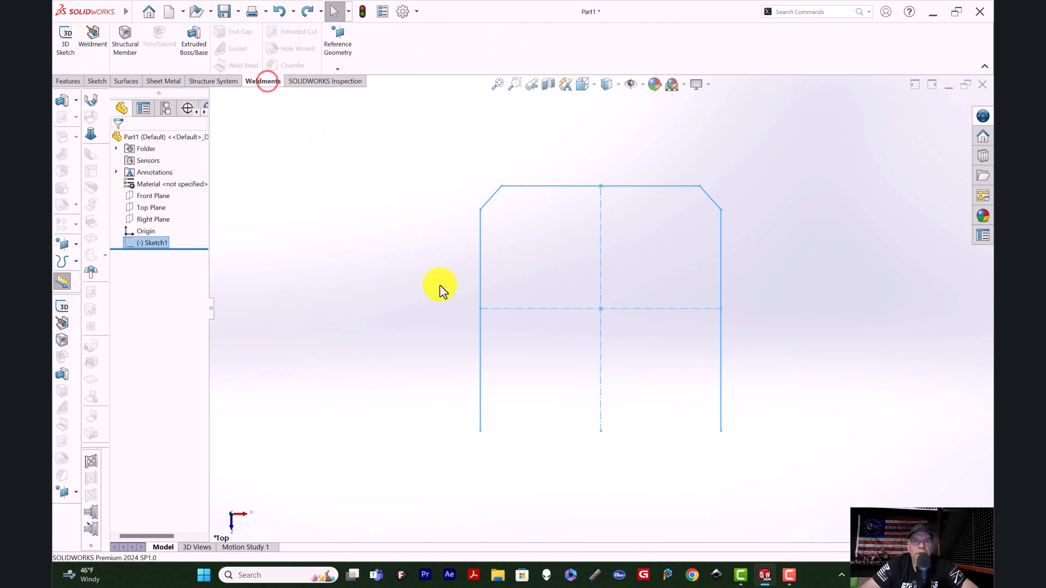
{"action": "left_click", "coordinate": [479, 333]}
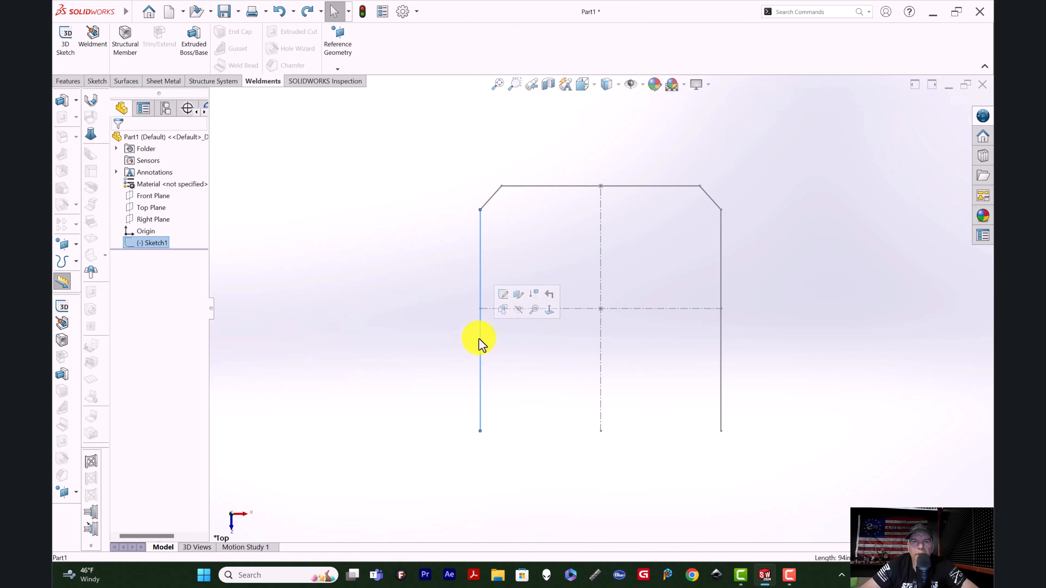
{"action": "left_click", "coordinate": [126, 43]}
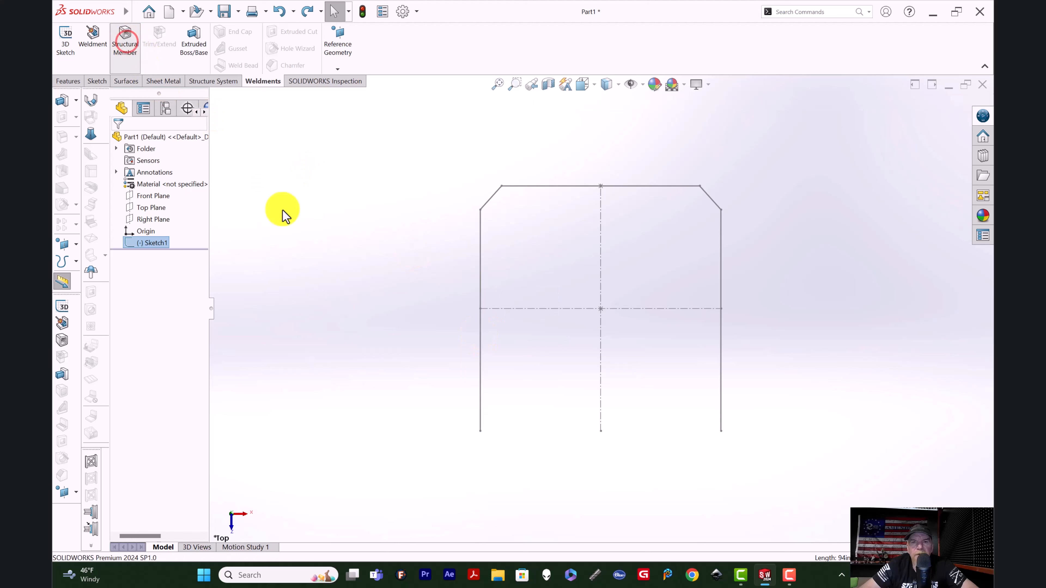
{"action": "left_click", "coordinate": [479, 366]}
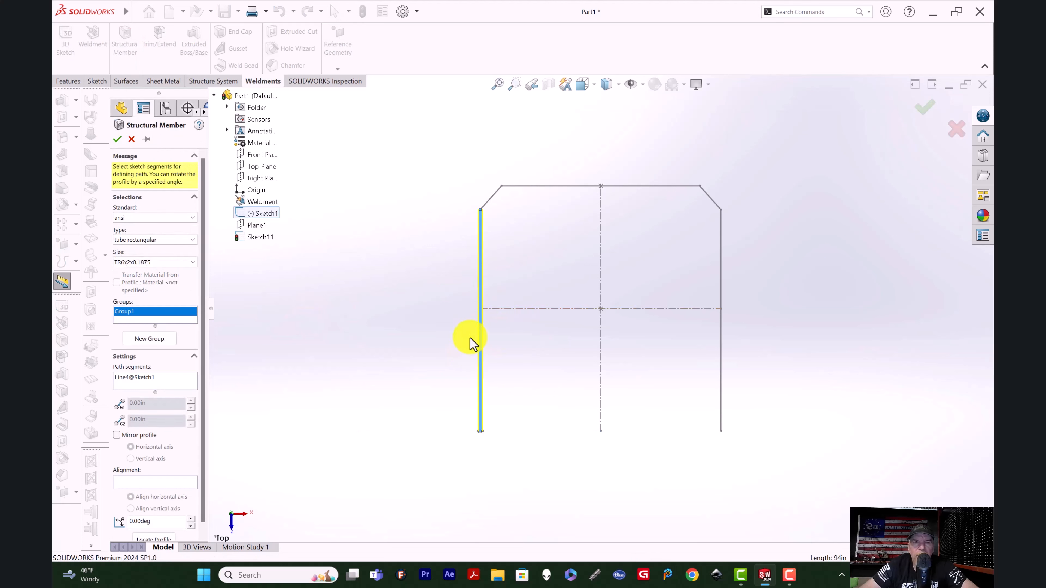
{"action": "middle_click_drag", "start_coordinate": [511, 412], "coordinate": [510, 231]}
{"action": "scroll", "coordinate": [509, 327], "scroll_direction": "down", "scroll_amount": 6}
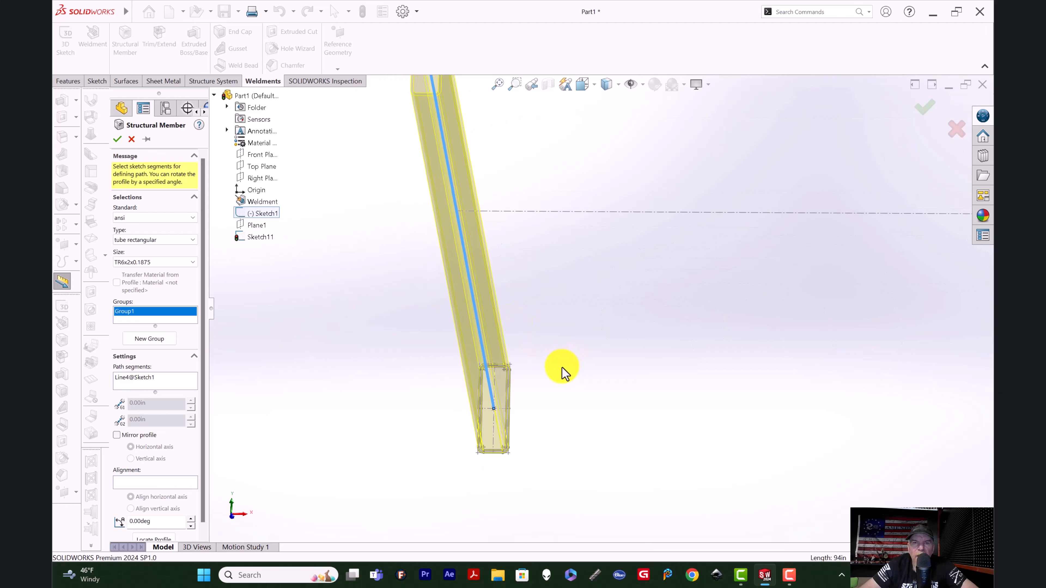
{"action": "middle_click_drag", "start_coordinate": [562, 369], "coordinate": [549, 351]}
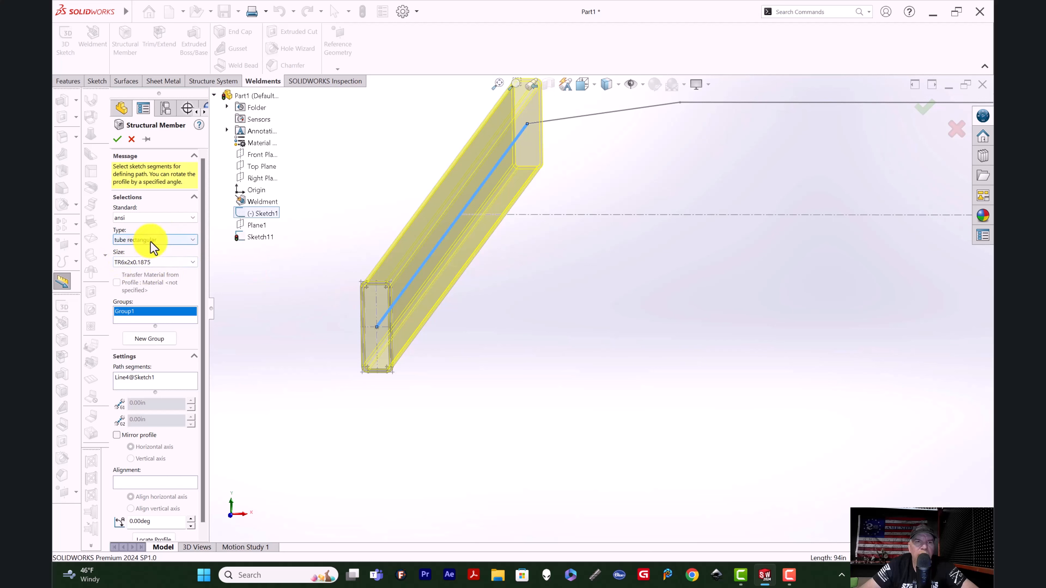
{"action": "left_click", "coordinate": [168, 240]}
{"action": "left_click", "coordinate": [168, 239]}
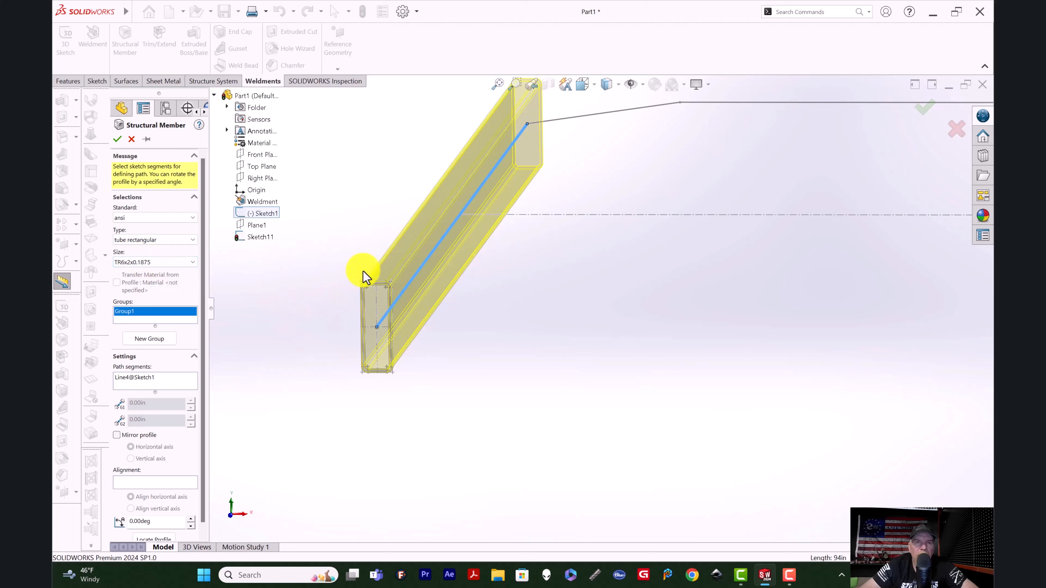
Add the left corner line, the 84 in line, the right corner line and the right vertical line to the tube's path, and create the member
{"action": "mouse_move", "coordinate": [605, 282]}
{"action": "middle_mouse_down"}
{"action": "mouse_move", "coordinate": [606, 406]}
{"action": "mouse_move", "coordinate": [624, 355]}
{"action": "mouse_move", "coordinate": [659, 340]}
{"action": "middle_mouse_up"}
{"action": "scroll", "coordinate": [659, 340], "scroll_direction": "up", "scroll_amount": 2}
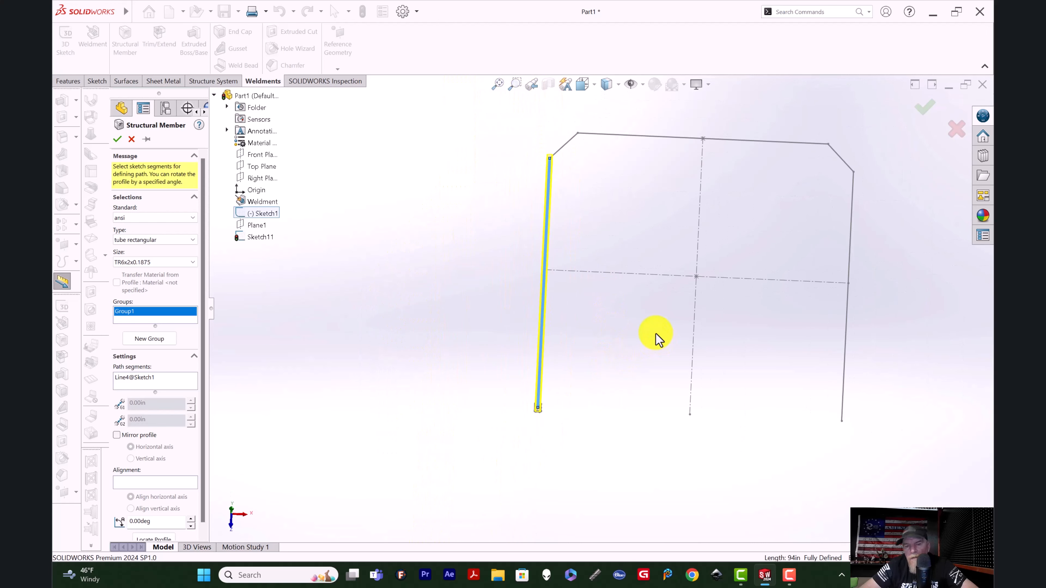
{"action": "key", "text": "space"}
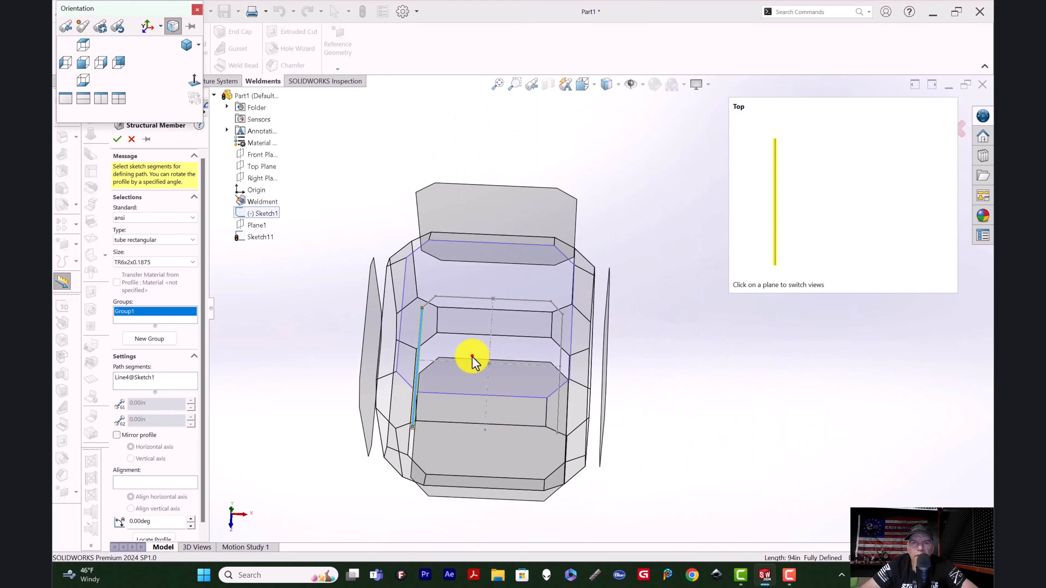
{"action": "left_click", "coordinate": [473, 357]}
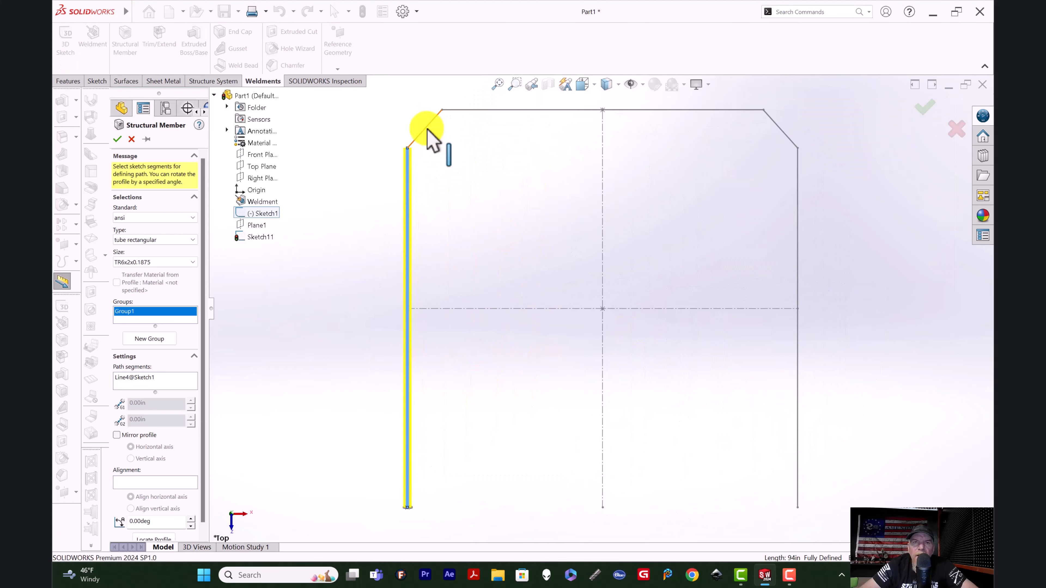
{"action": "left_click", "coordinate": [425, 130]}
{"action": "left_click", "coordinate": [552, 110]}
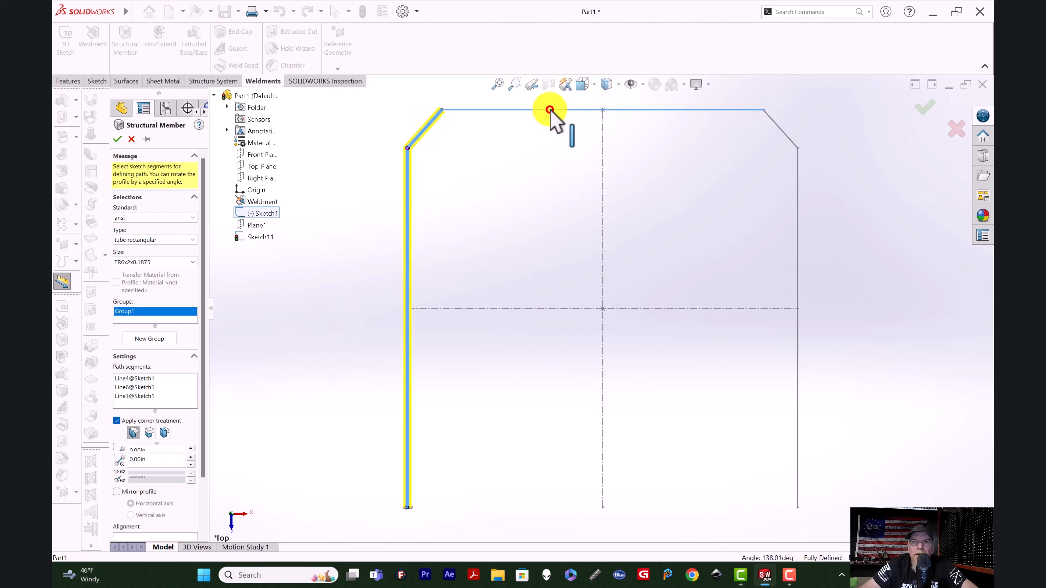
{"action": "left_click", "coordinate": [781, 131]}
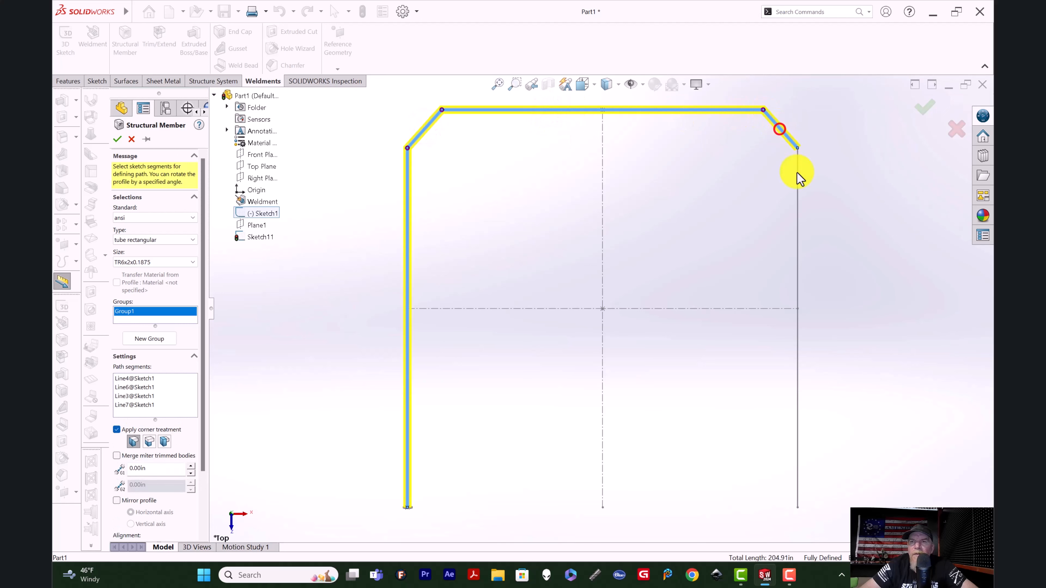
{"action": "left_click", "coordinate": [797, 292]}
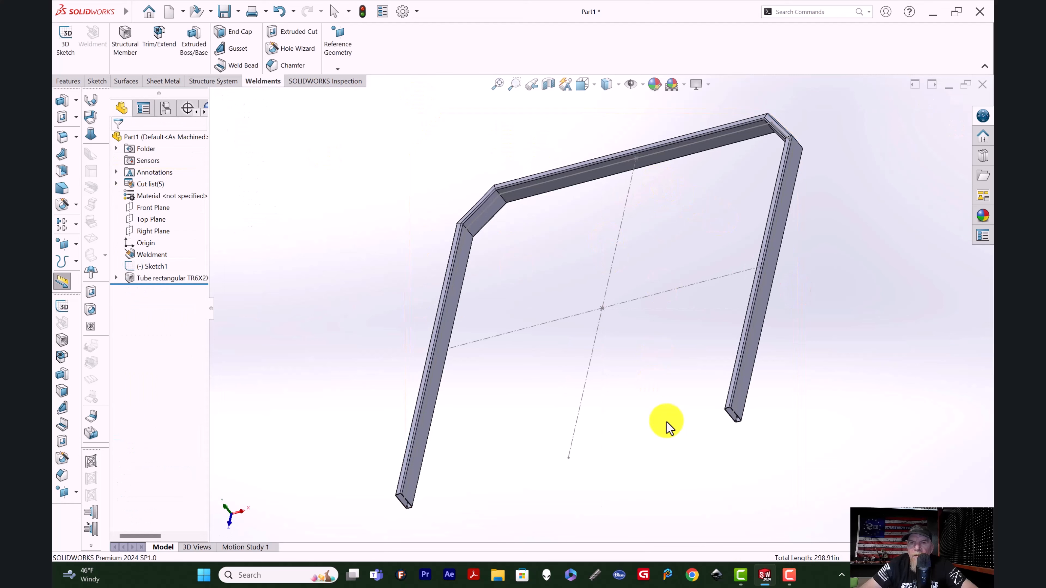
Examine the tube frame and the position of the profile around the sketch line at the left leg's open end
{"action": "middle_click_drag", "start_coordinate": [666, 421], "coordinate": [704, 470]}
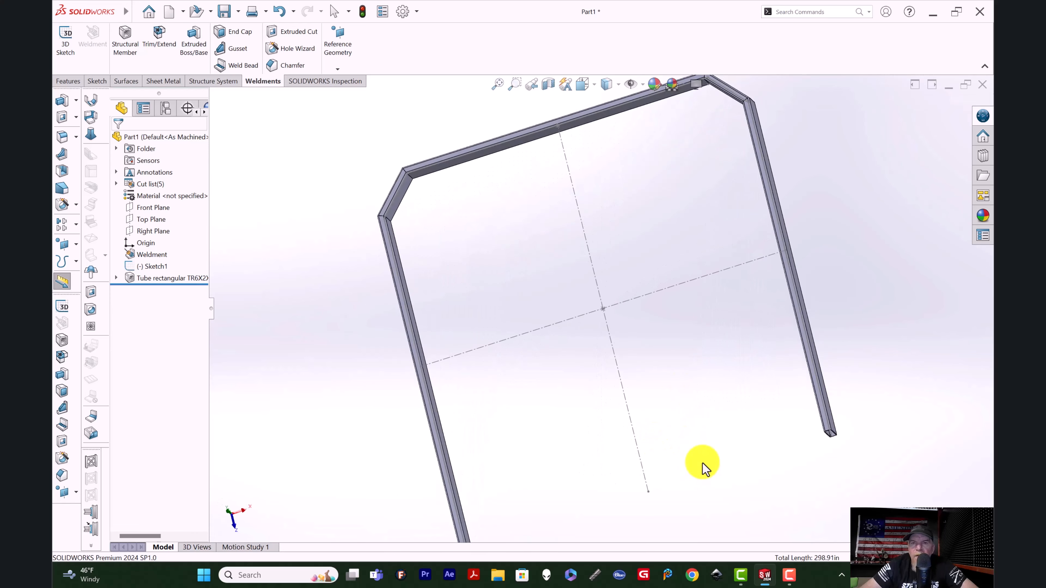
{"action": "key", "text": "space"}
{"action": "left_click", "coordinate": [449, 336]}
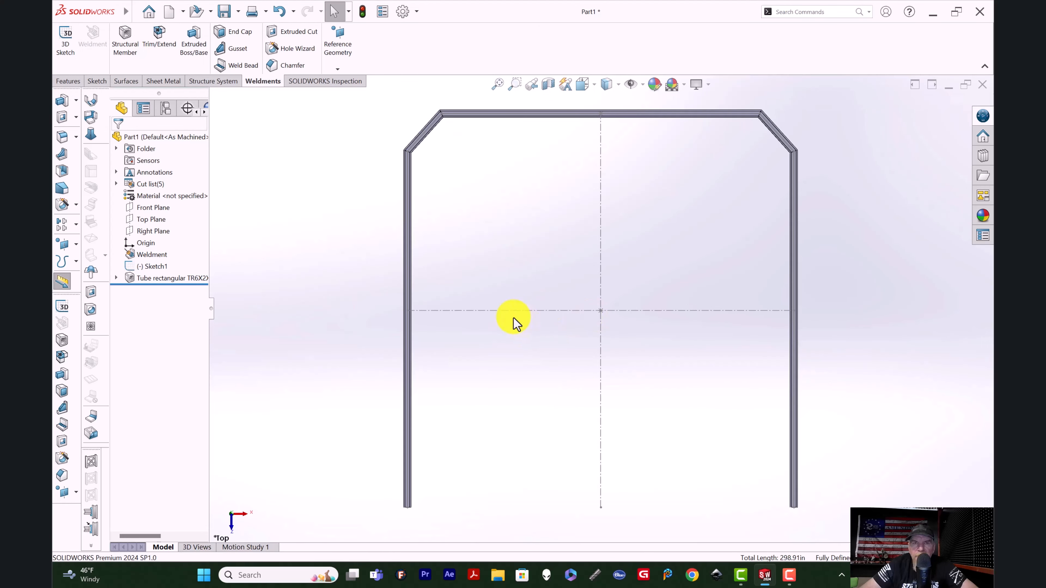
{"action": "middle_click_drag", "start_coordinate": [413, 506], "coordinate": [474, 337]}
{"action": "scroll", "coordinate": [442, 294], "scroll_direction": "down", "scroll_amount": 10}
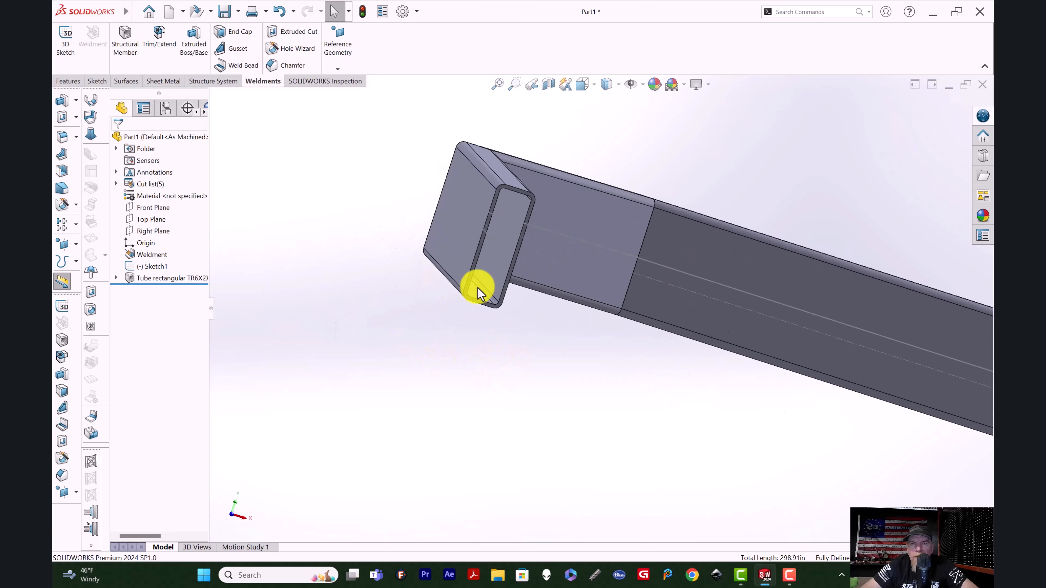
{"action": "middle_click_drag", "start_coordinate": [577, 340], "coordinate": [576, 333]}
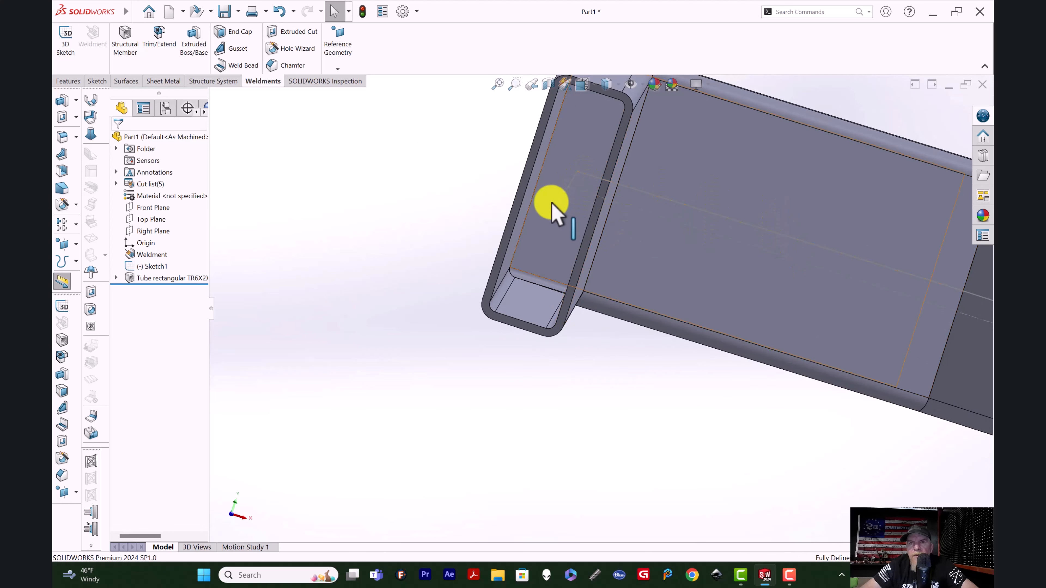
{"action": "scroll", "coordinate": [551, 275], "scroll_direction": "up", "scroll_amount": 3}
{"action": "scroll", "coordinate": [566, 336], "scroll_direction": "down", "scroll_amount": 1}
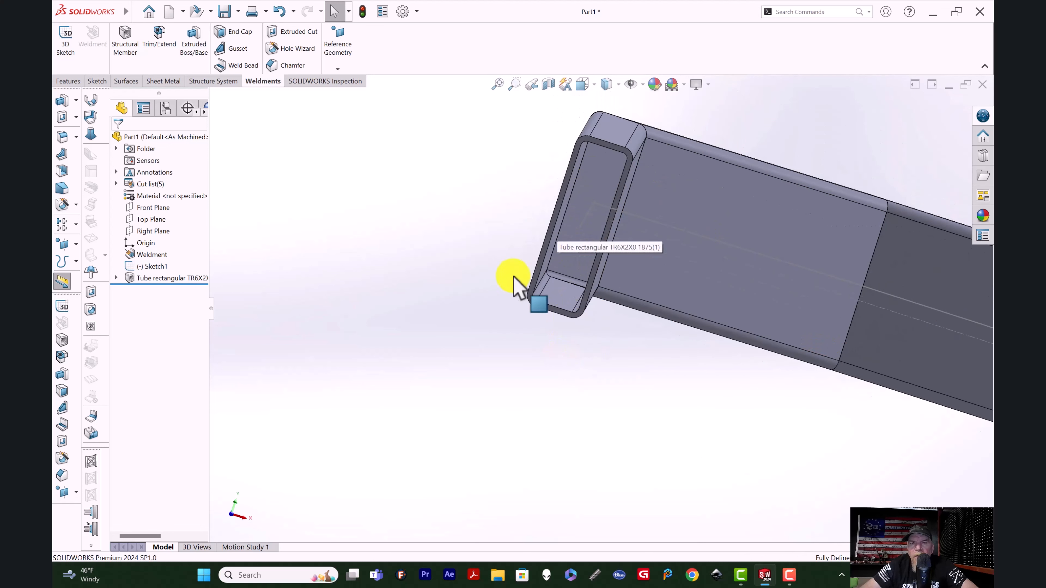
{"action": "scroll", "coordinate": [470, 450], "scroll_direction": "up", "scroll_amount": 3}
{"action": "scroll", "coordinate": [568, 153], "scroll_direction": "down", "scroll_amount": 1}
{"action": "scroll", "coordinate": [586, 315], "scroll_direction": "down", "scroll_amount": 3}
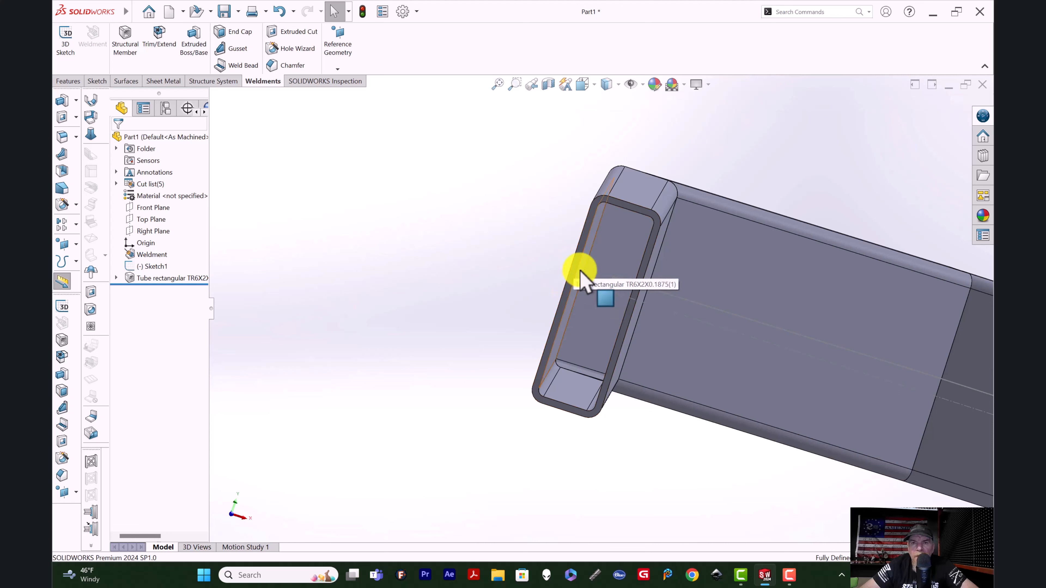
Edit the rectangular tube member and relocate its profile so the path runs through the profile's outer upper-left corner
{"action": "left_click", "coordinate": [578, 254]}
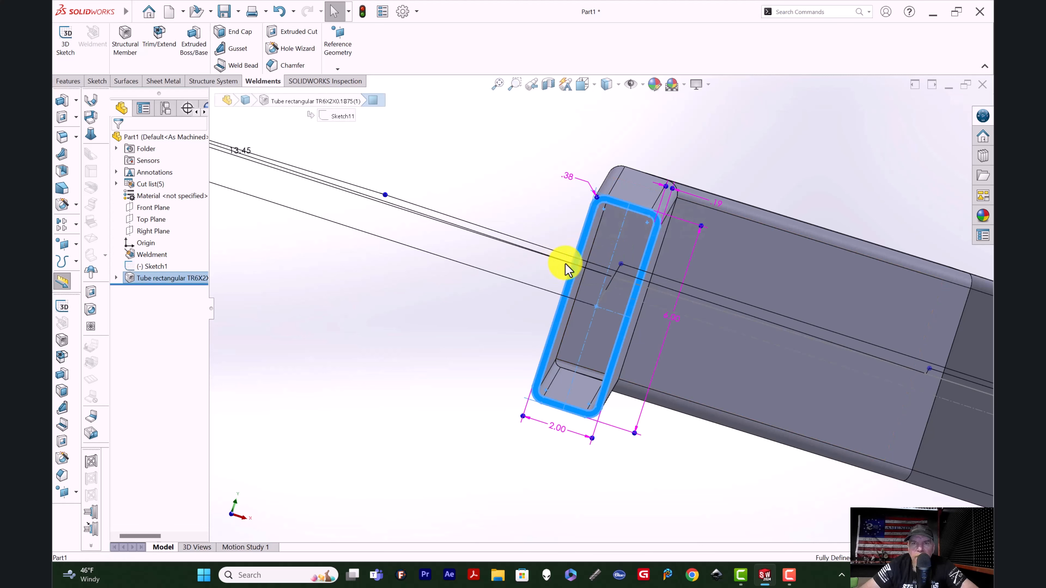
{"action": "left_click", "coordinate": [590, 221]}
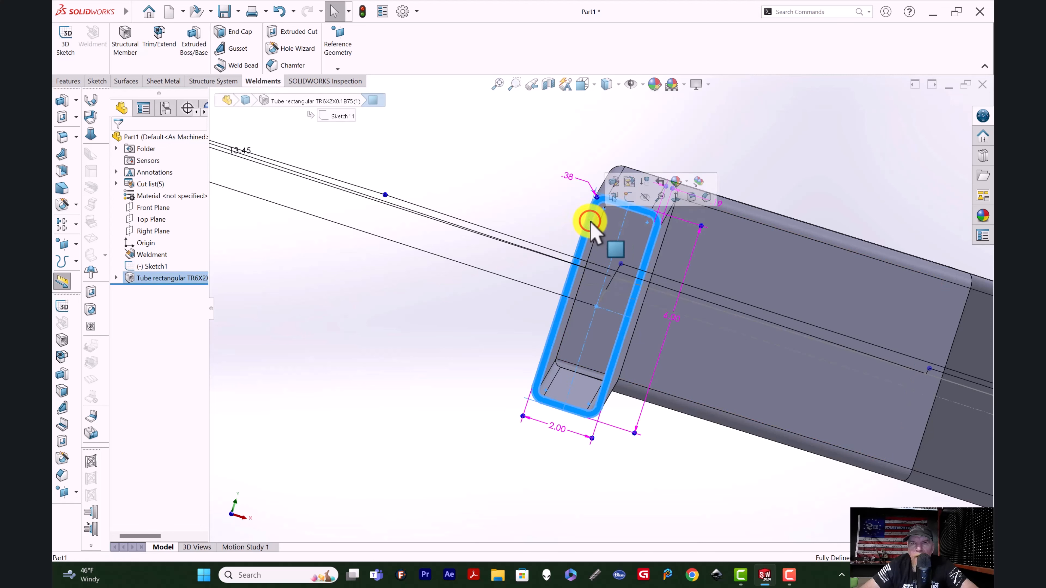
{"action": "left_click", "coordinate": [615, 180]}
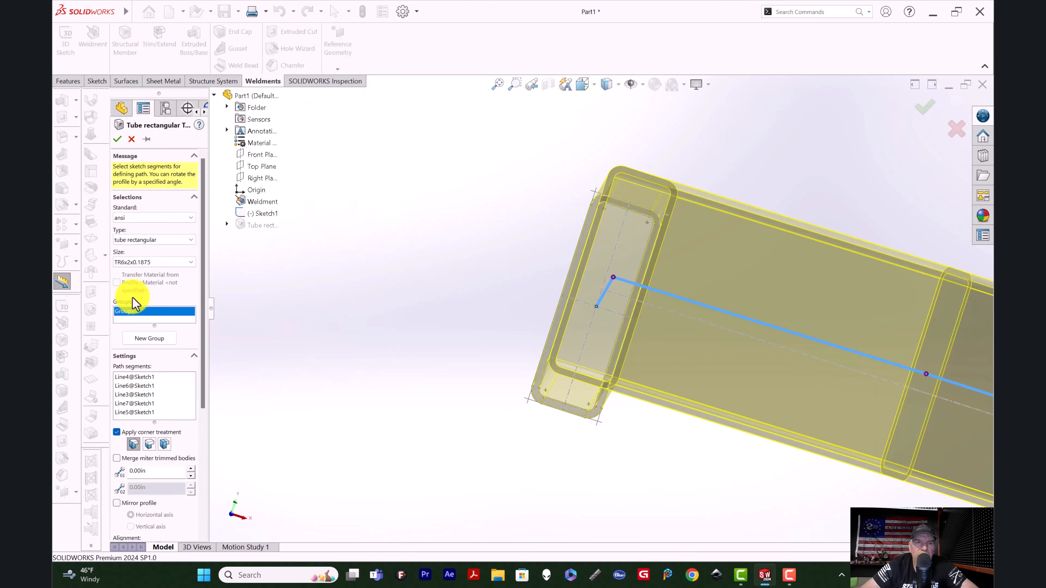
{"action": "left_click_drag", "start_coordinate": [203, 305], "coordinate": [214, 430]}
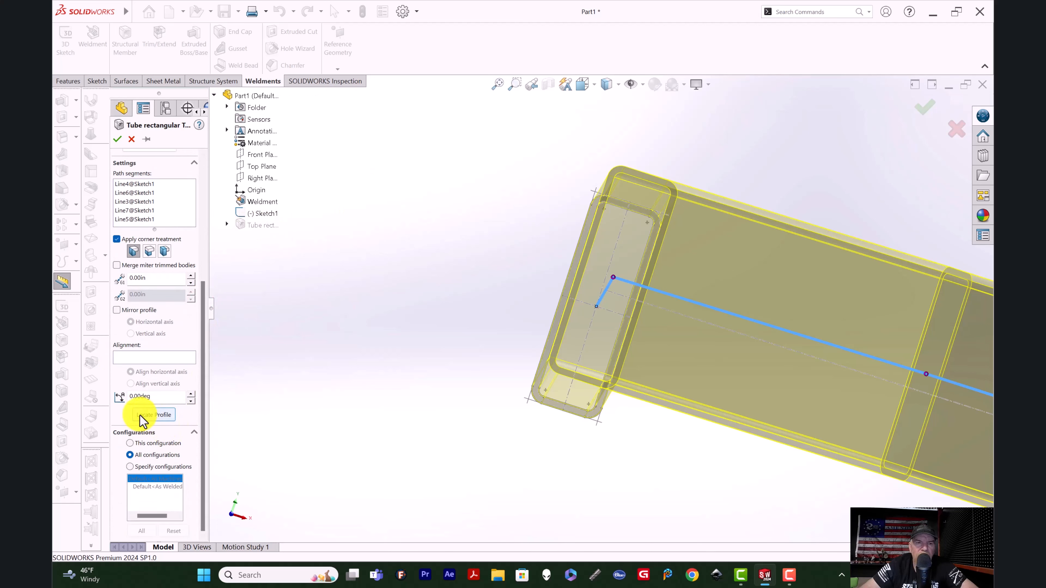
{"action": "left_click", "coordinate": [153, 415]}
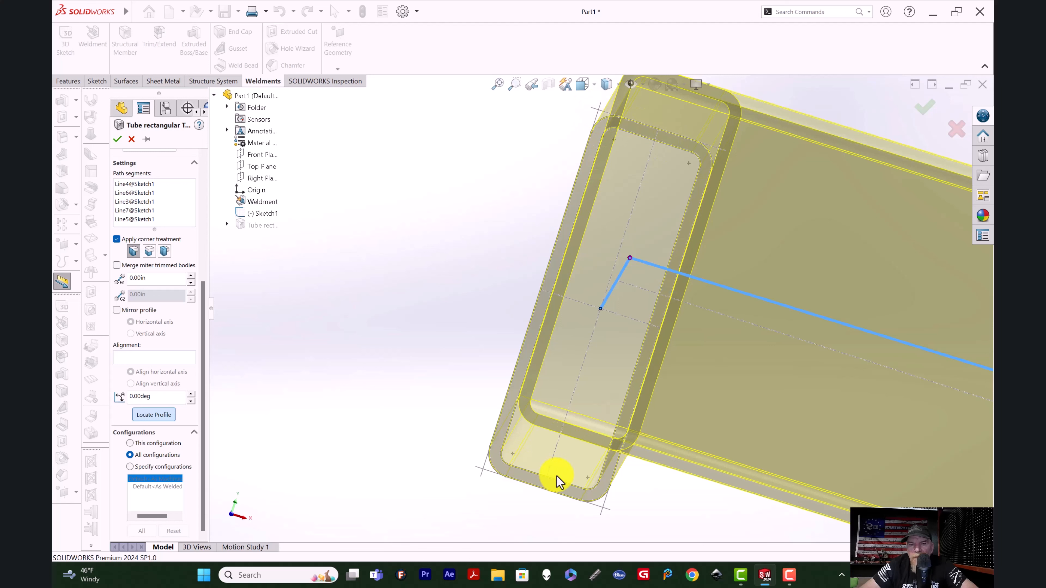
{"action": "left_click", "coordinate": [597, 109]}
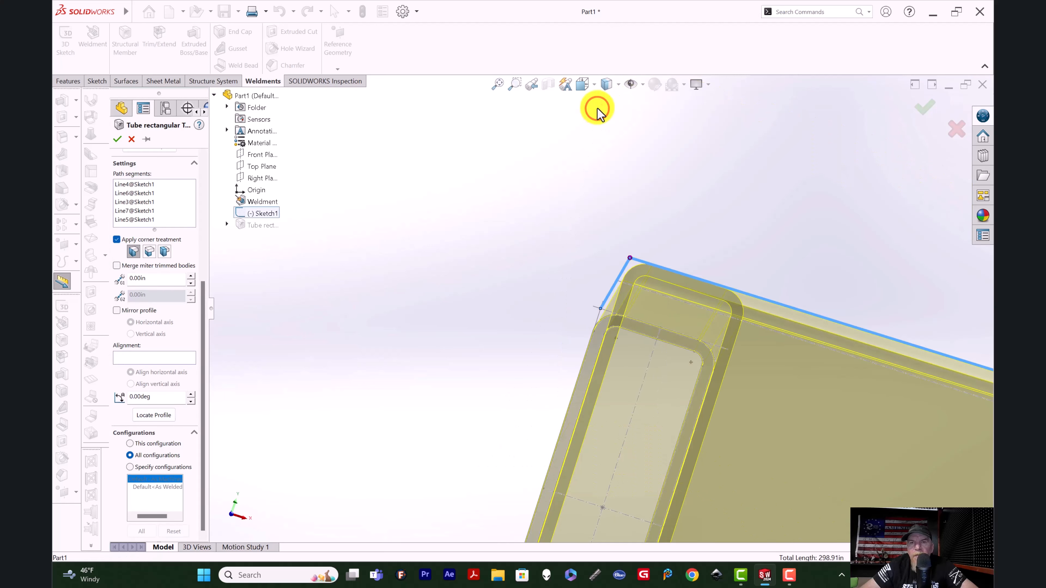
{"action": "key", "text": "Return"}
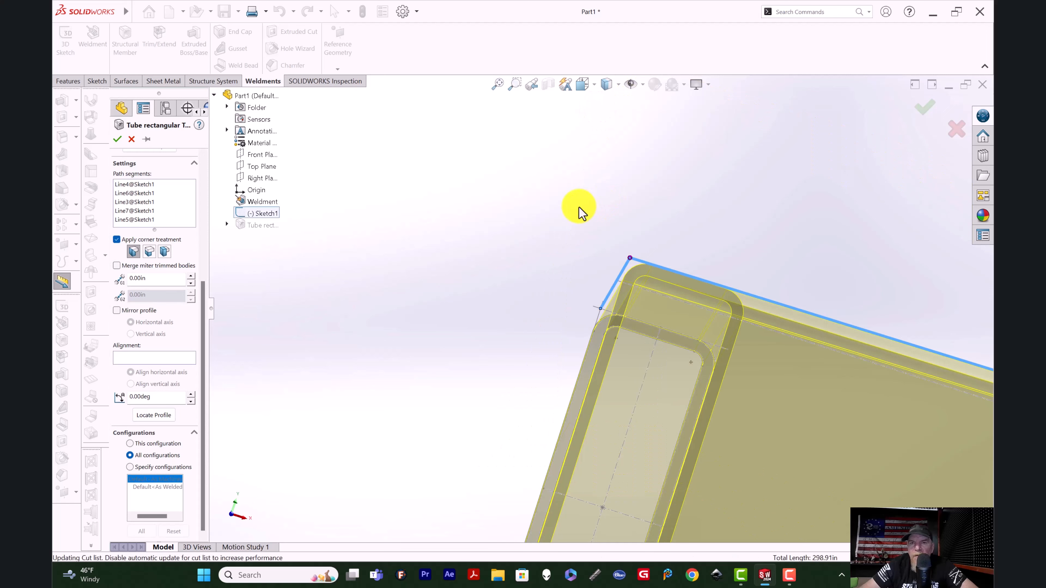
Examine the repositioned tube frame from several angles
{"action": "mouse_move", "coordinate": [696, 292]}
{"action": "middle_mouse_down"}
{"action": "mouse_move", "coordinate": [713, 296]}
{"action": "mouse_move", "coordinate": [697, 307]}
{"action": "mouse_move", "coordinate": [698, 329]}
{"action": "mouse_move", "coordinate": [693, 341]}
{"action": "mouse_move", "coordinate": [697, 314]}
{"action": "mouse_move", "coordinate": [684, 343]}
{"action": "mouse_move", "coordinate": [676, 435]}
{"action": "mouse_move", "coordinate": [647, 283]}
{"action": "mouse_move", "coordinate": [679, 278]}
{"action": "mouse_move", "coordinate": [672, 275]}
{"action": "middle_mouse_up"}
{"action": "scroll", "coordinate": [696, 313], "scroll_direction": "up", "scroll_amount": 5}
{"action": "left_click", "coordinate": [699, 307]}
{"action": "scroll", "coordinate": [672, 275], "scroll_direction": "up", "scroll_amount": 6}
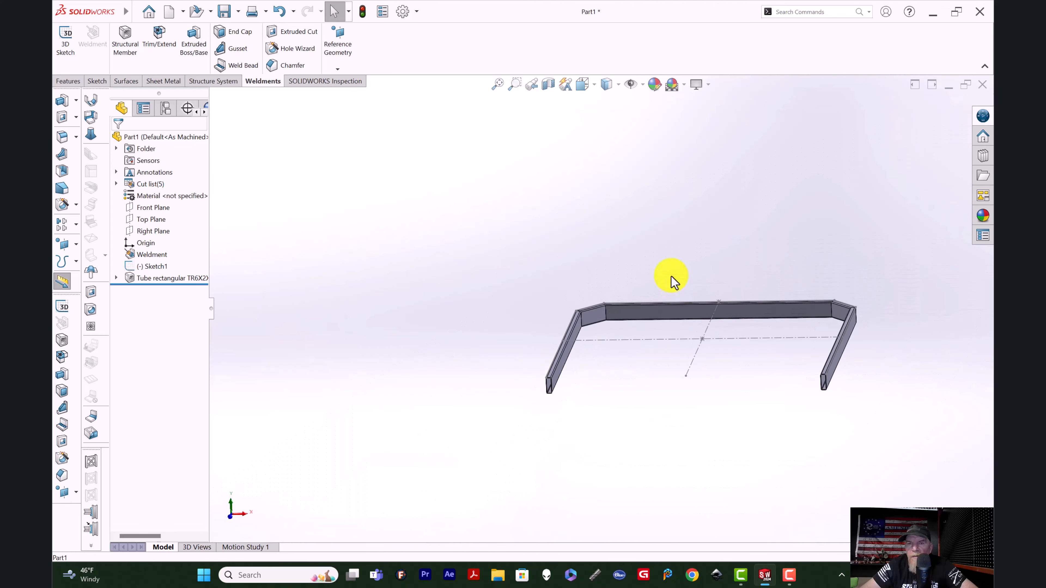
{"action": "scroll", "coordinate": [683, 295], "scroll_direction": "down", "scroll_amount": 3}
{"action": "middle_click_drag", "start_coordinate": [719, 362], "coordinate": [733, 453]}
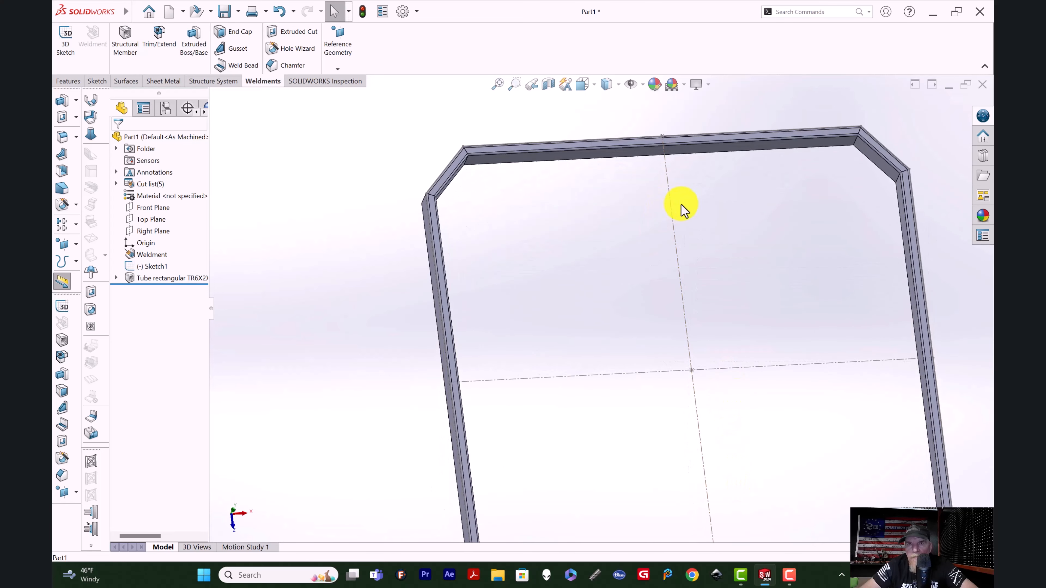
{"action": "middle_click_drag", "start_coordinate": [680, 222], "coordinate": [672, 268]}
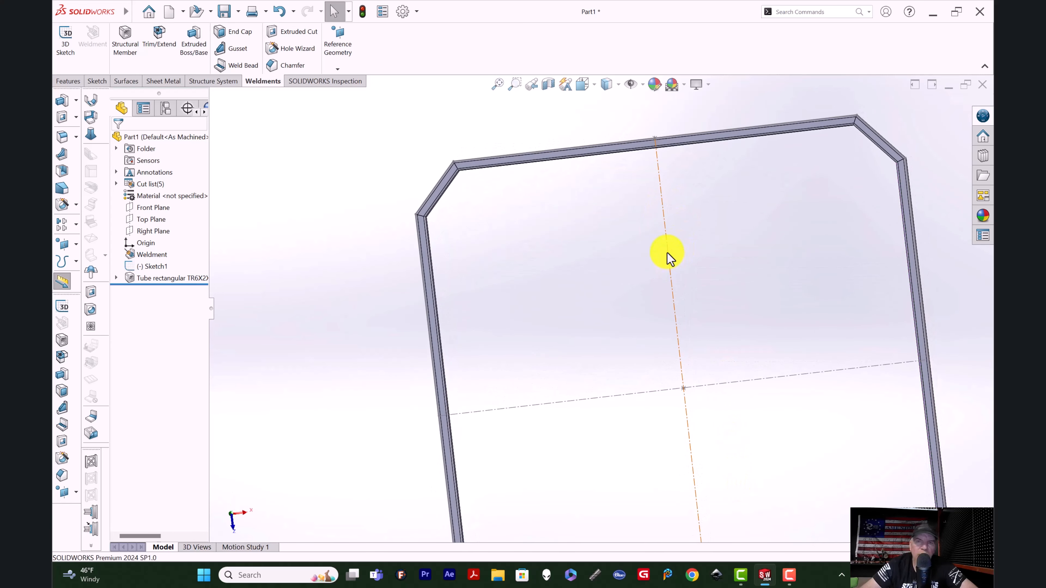
Reopen the frame sketch and draw a vertical line left of the centerline, from the 84 in line down level with the legs' lower ends
{"action": "key", "text": "space"}
{"action": "left_click", "coordinate": [528, 320]}
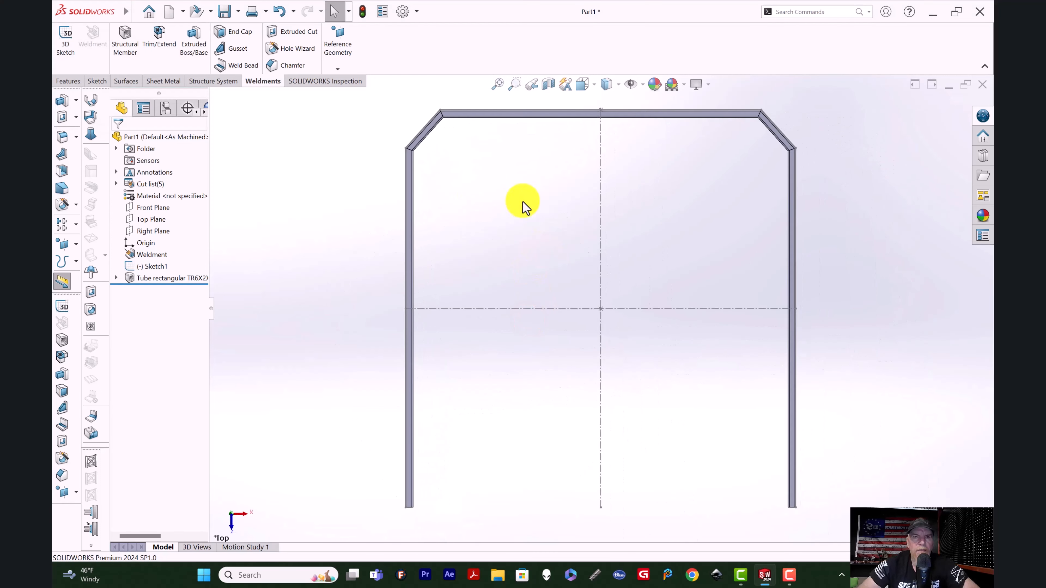
{"action": "left_click", "coordinate": [95, 82]}
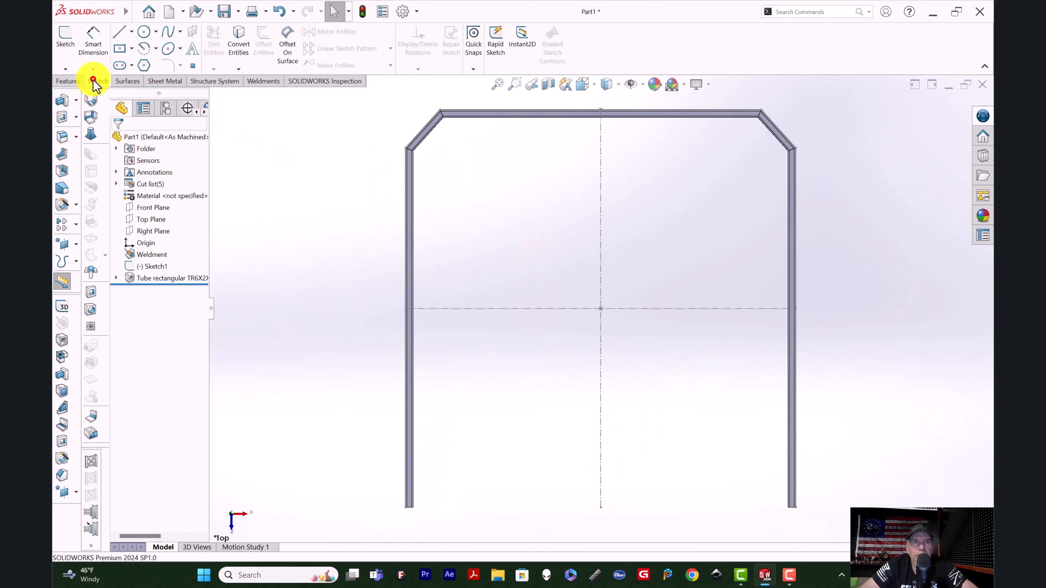
{"action": "left_click", "coordinate": [119, 35]}
{"action": "left_click", "coordinate": [524, 110]}
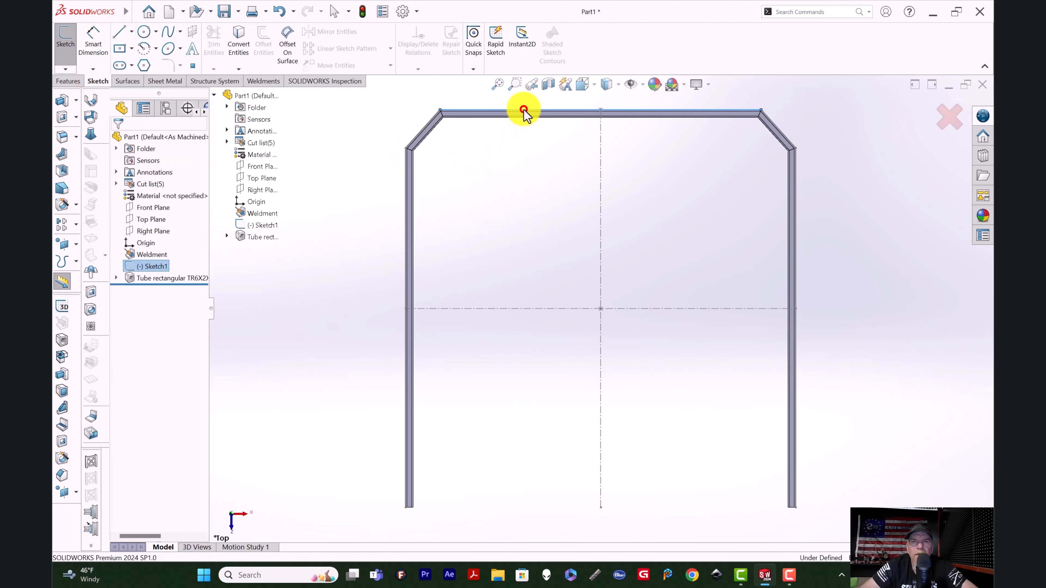
{"action": "left_click", "coordinate": [537, 111]}
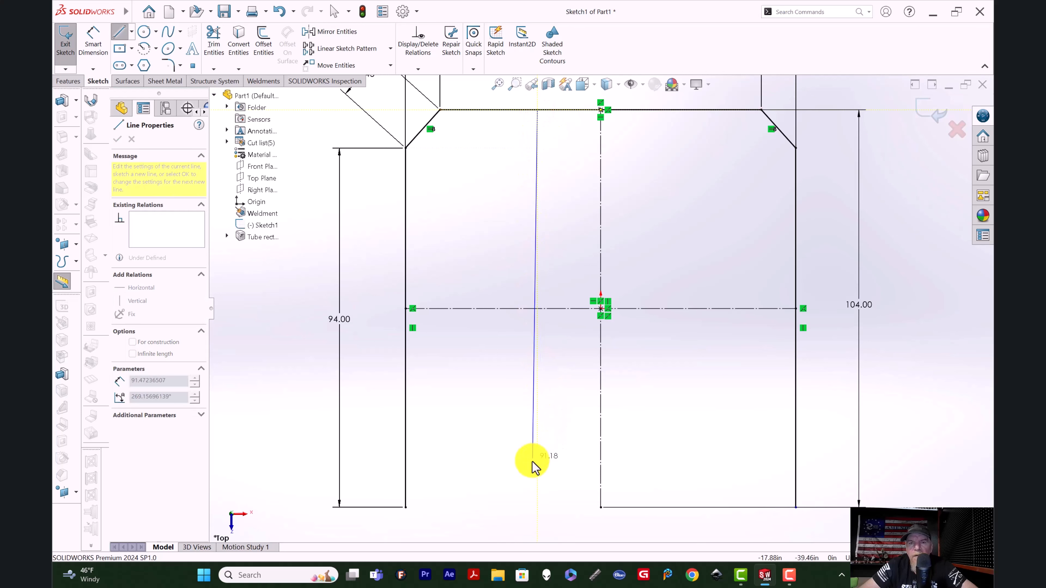
{"action": "left_click", "coordinate": [538, 507]}
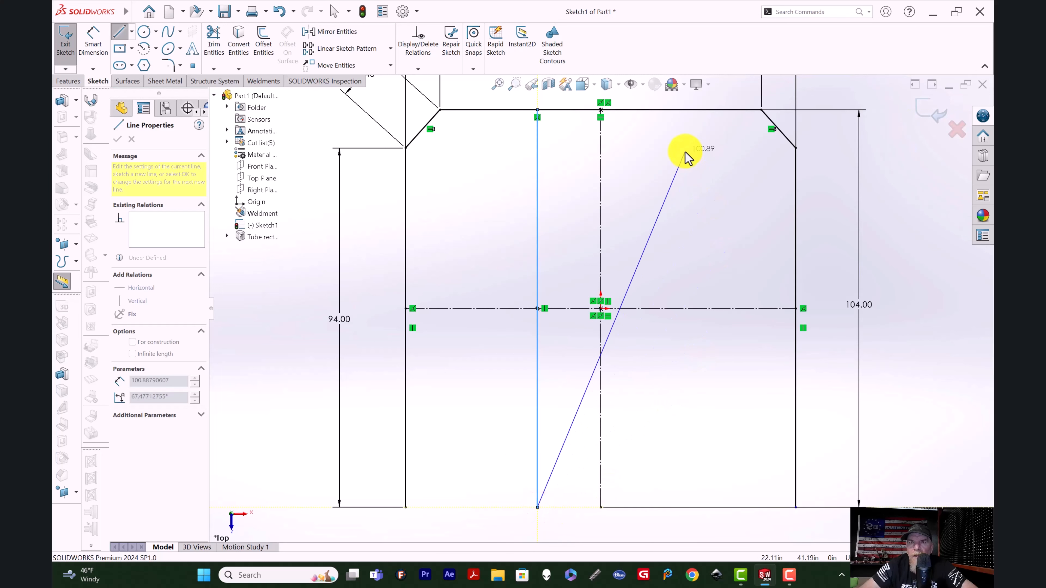
Draw a second vertical line, 104 in long, right of the centerline, from the 84 in line down level with the legs' lower ends
{"action": "key", "text": "Escape"}
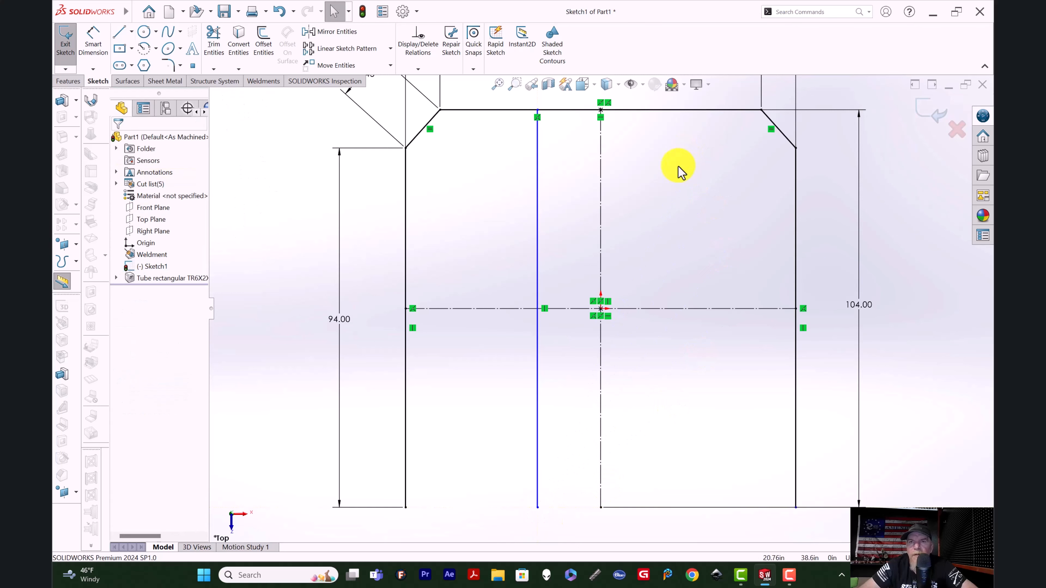
{"action": "left_click", "coordinate": [662, 110]}
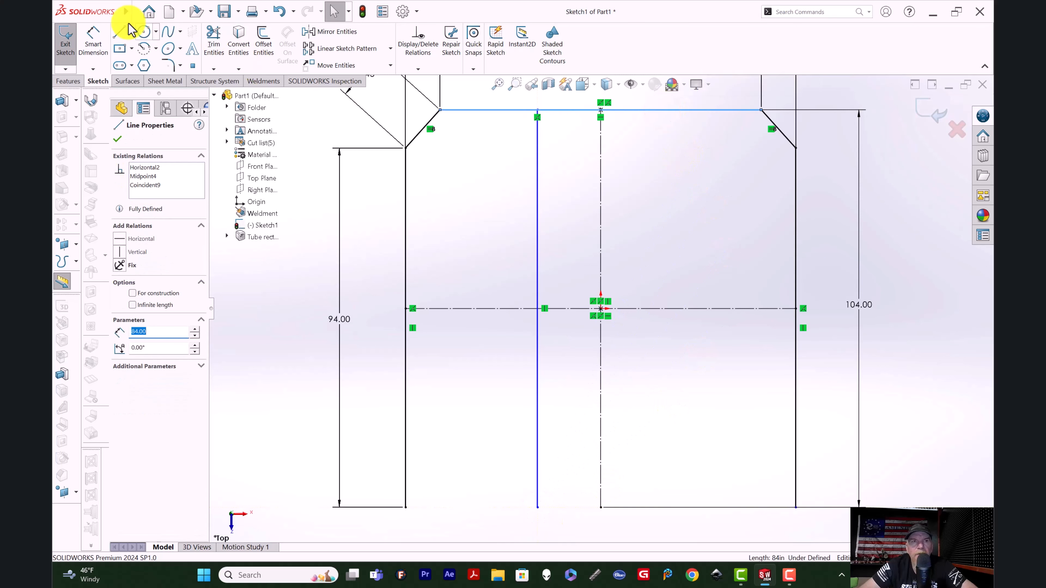
{"action": "left_click", "coordinate": [120, 30]}
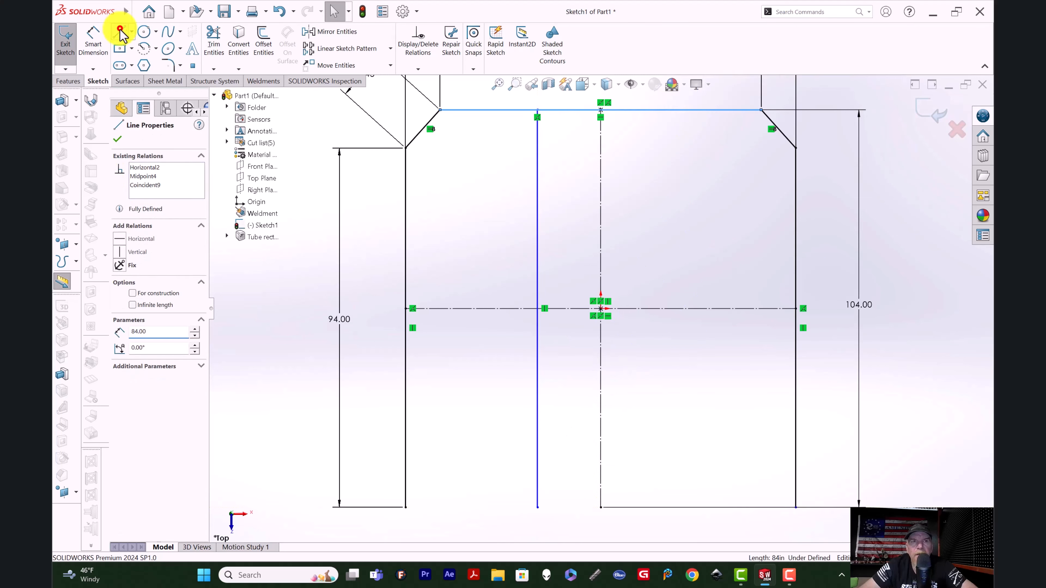
{"action": "left_click", "coordinate": [659, 110]}
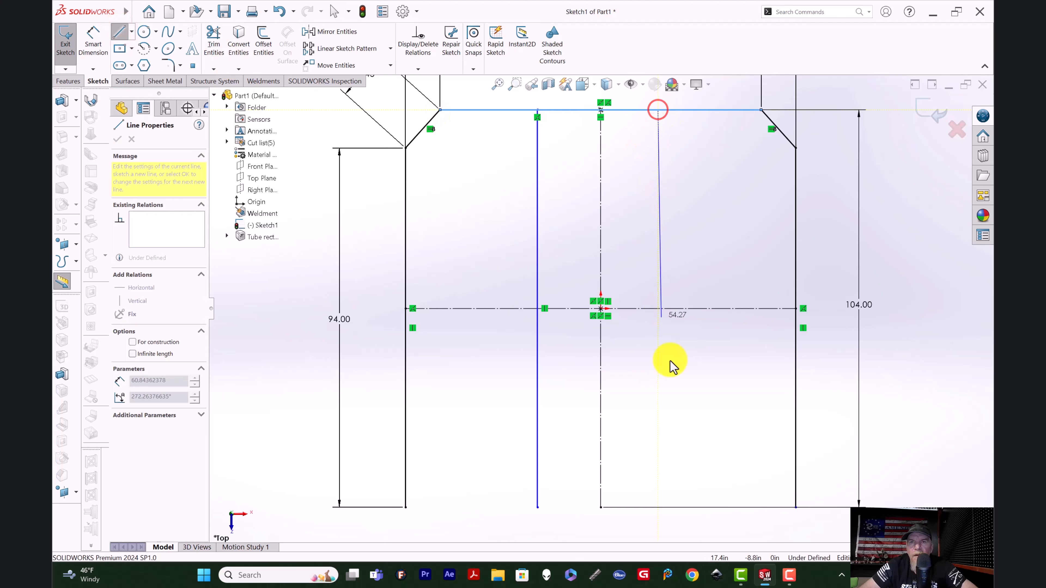
{"action": "left_click", "coordinate": [658, 508]}
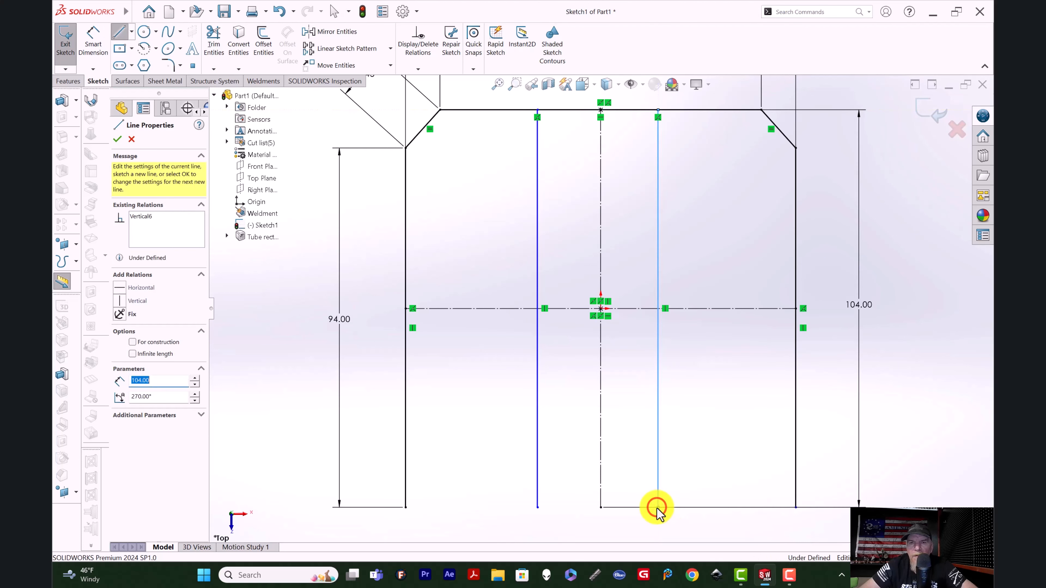
{"action": "key", "text": "Escape"}
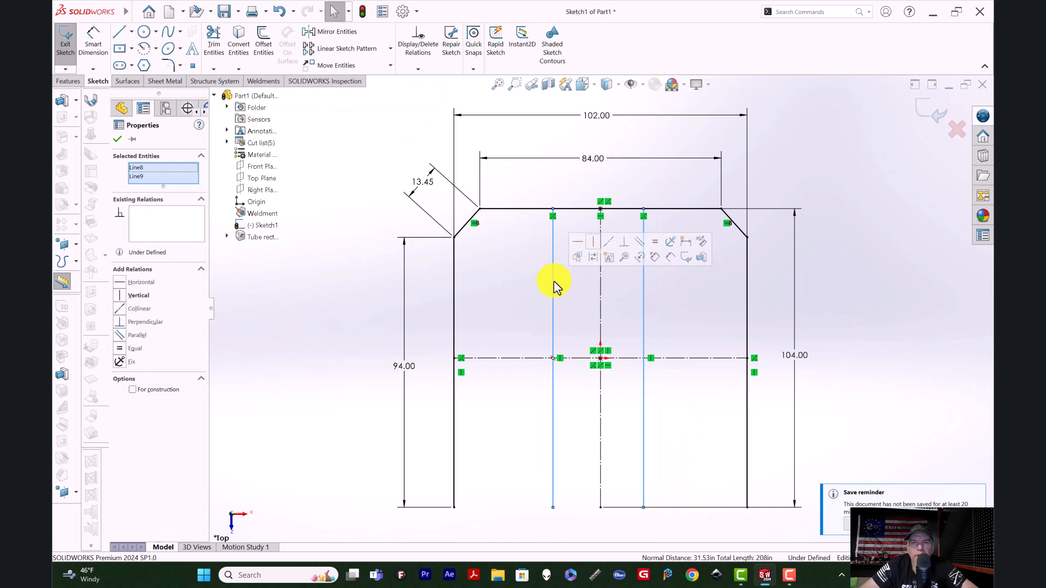
{"action": "left_click", "coordinate": [523, 295]}
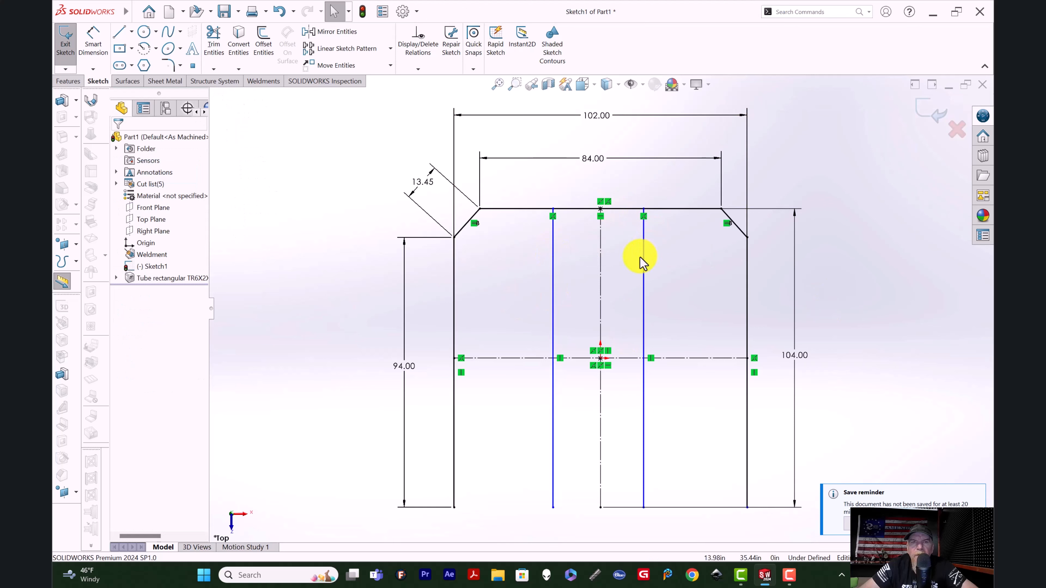
Dimension the spacing between the two inner vertical lines and set it to 38 in
{"action": "left_click", "coordinate": [93, 39]}
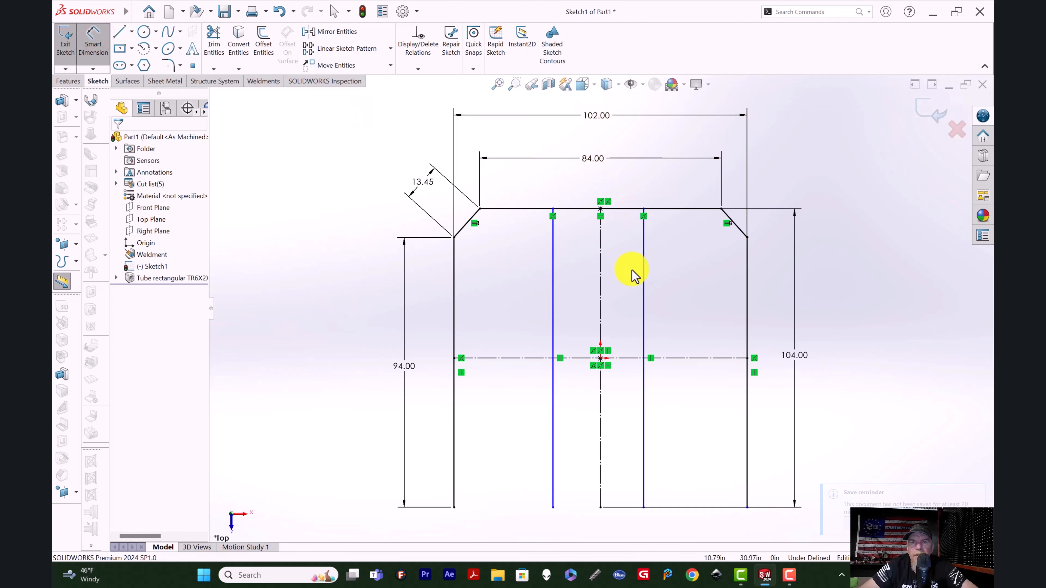
{"action": "left_click", "coordinate": [643, 275]}
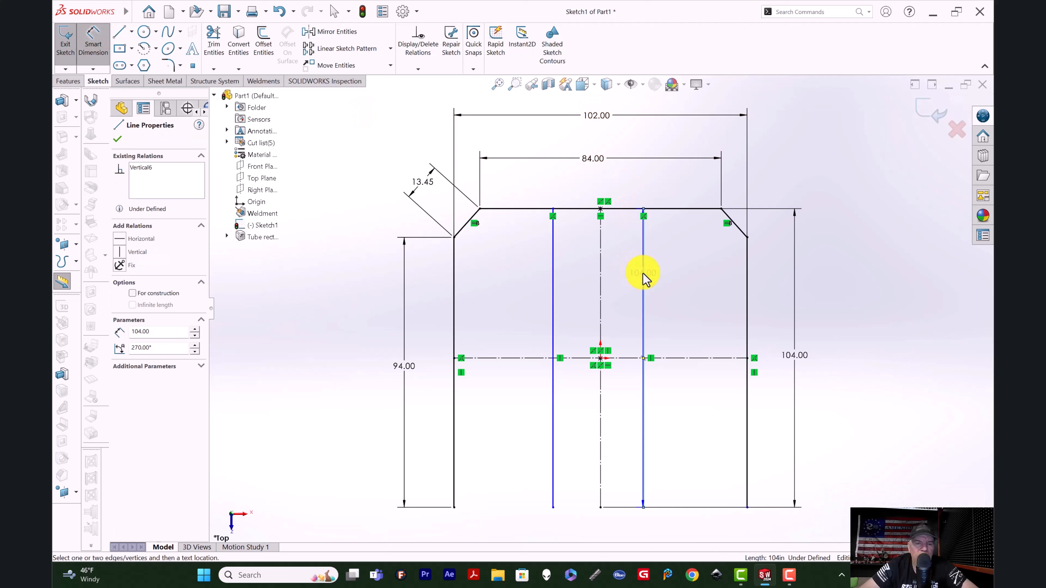
{"action": "left_click", "coordinate": [553, 278]}
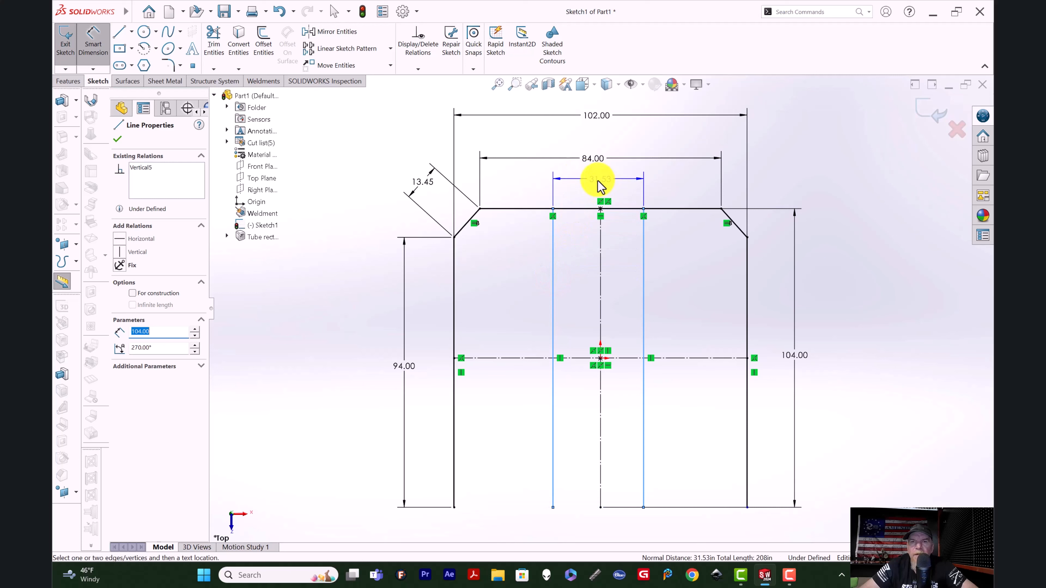
{"action": "left_click", "coordinate": [594, 174]}
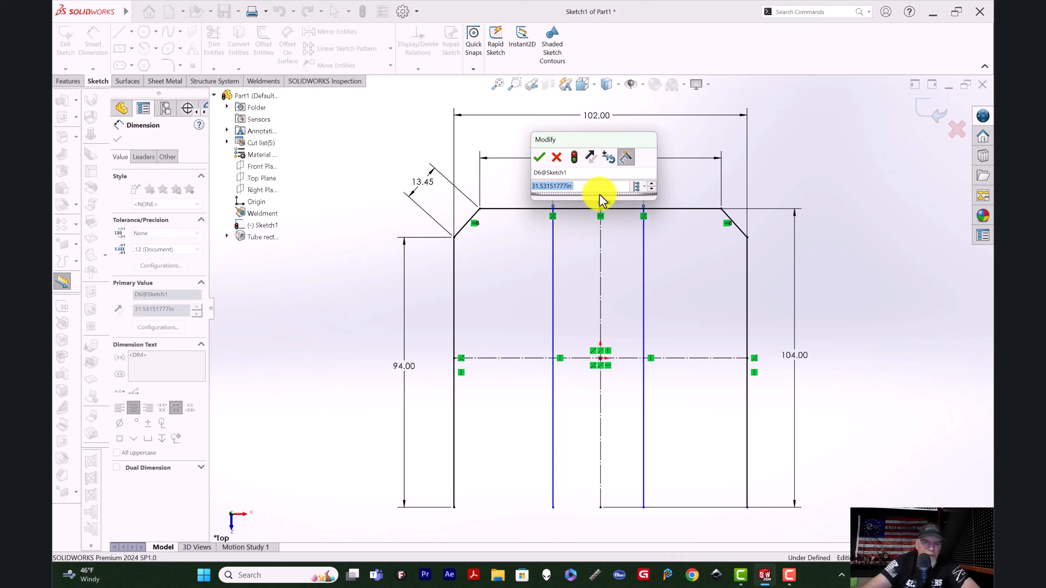
{"action": "type", "text": "38"}
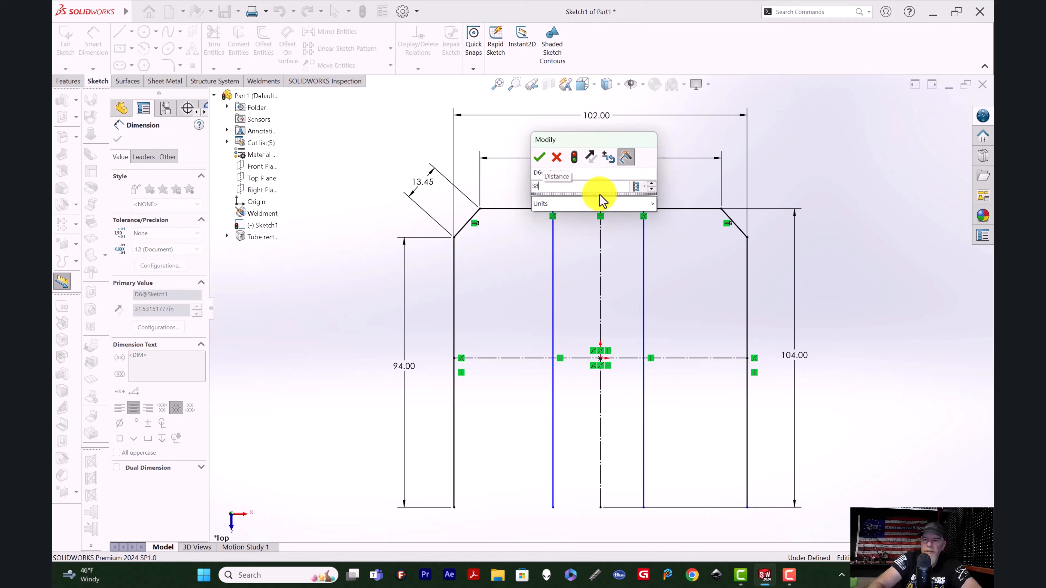
{"action": "key", "text": "Return"}
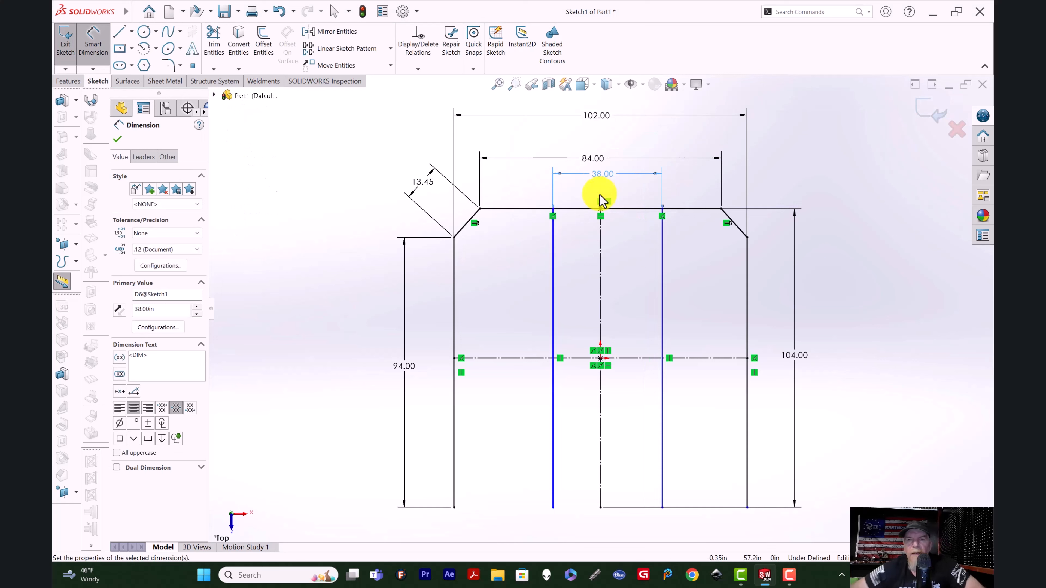
{"action": "left_click", "coordinate": [601, 202]}
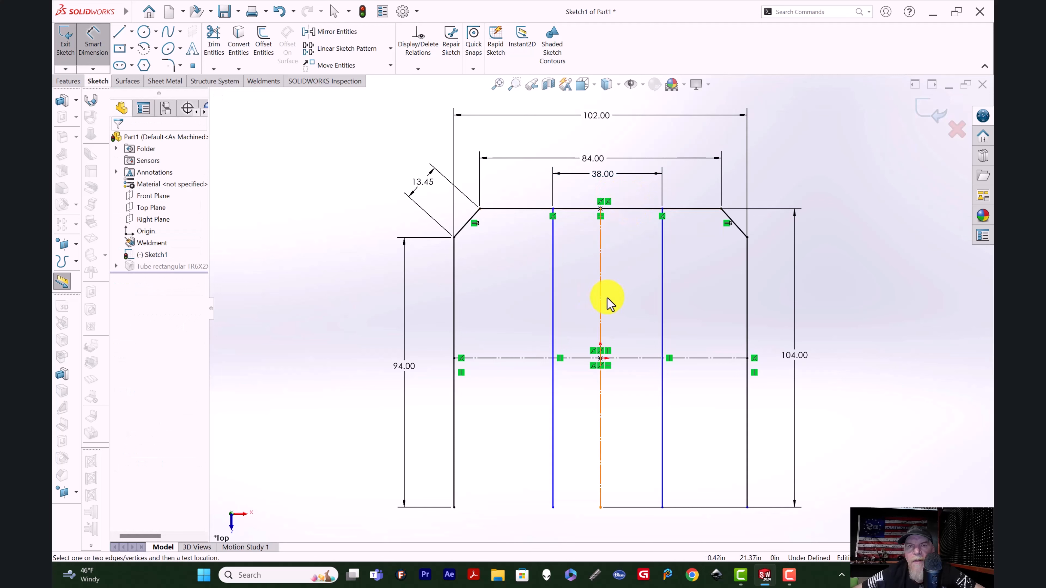
Dimension the right inner line from the vertical centerline and set the distance to 19 in
{"action": "left_click", "coordinate": [663, 241]}
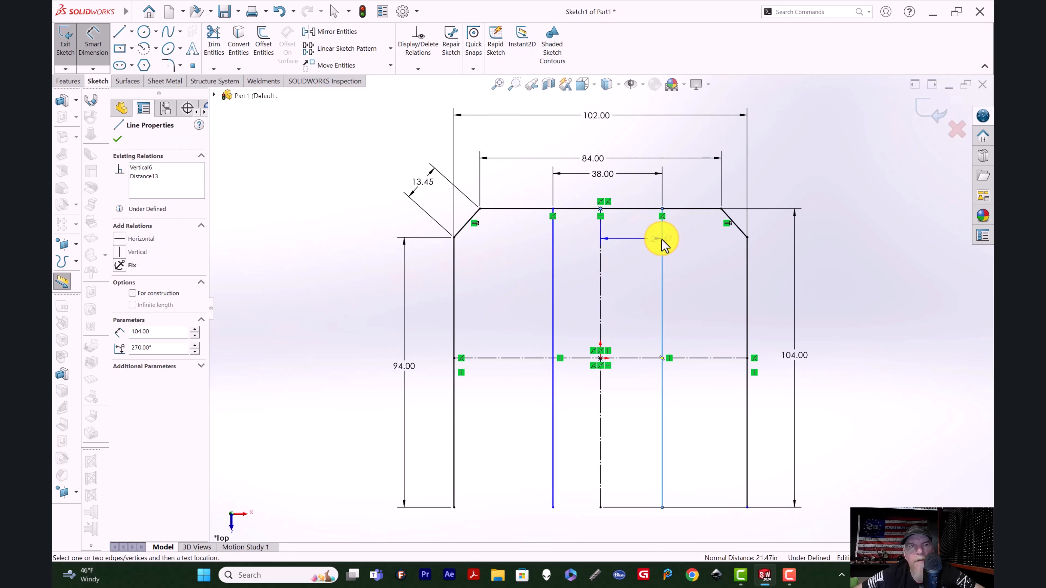
{"action": "left_click", "coordinate": [601, 244]}
{"action": "left_click", "coordinate": [619, 200]}
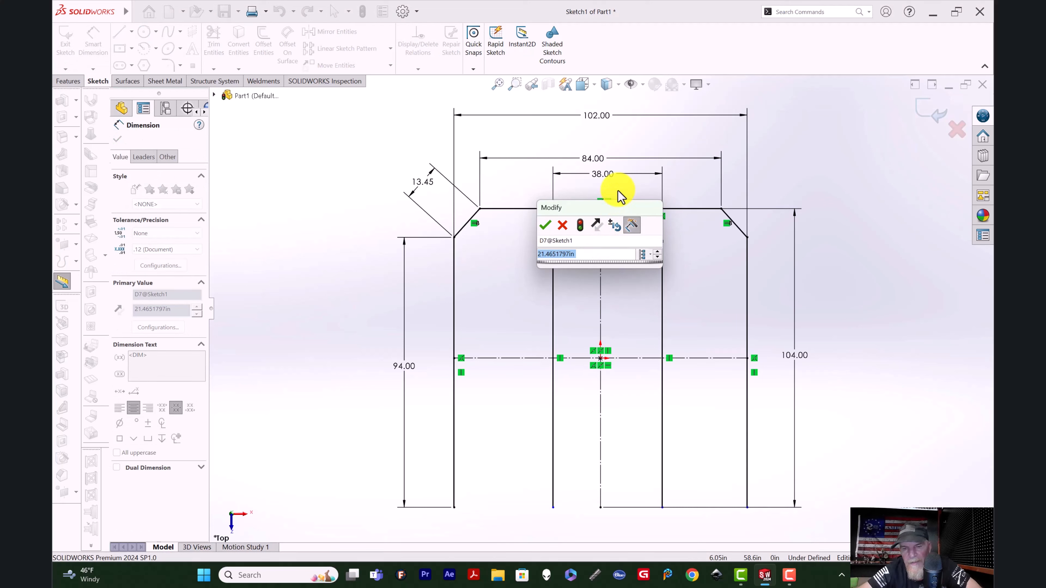
{"action": "type", "text": "19"}
{"action": "key", "text": "Return"}
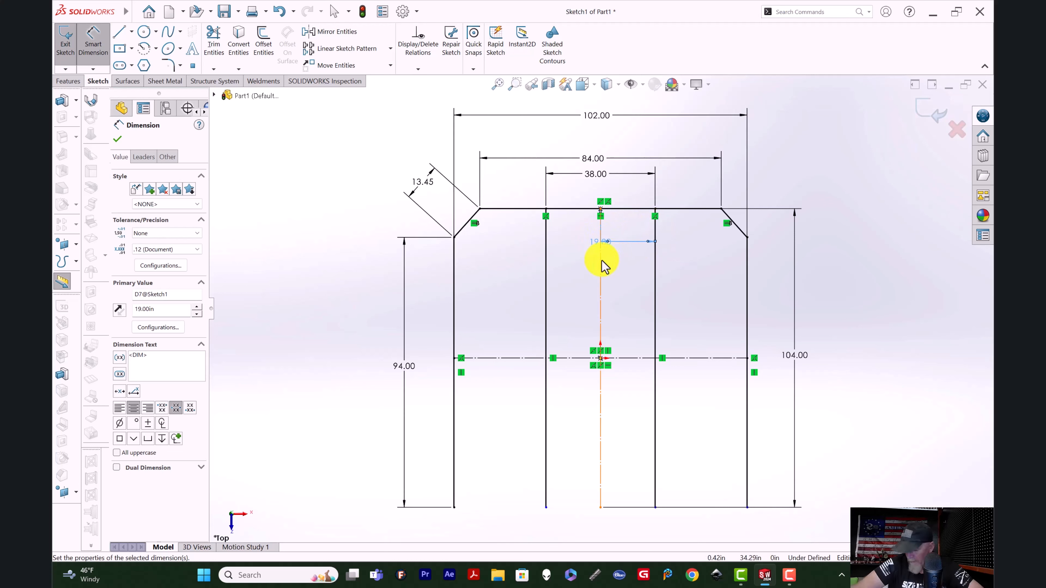
{"action": "key", "text": "Escape"}
{"action": "key", "text": "f"}
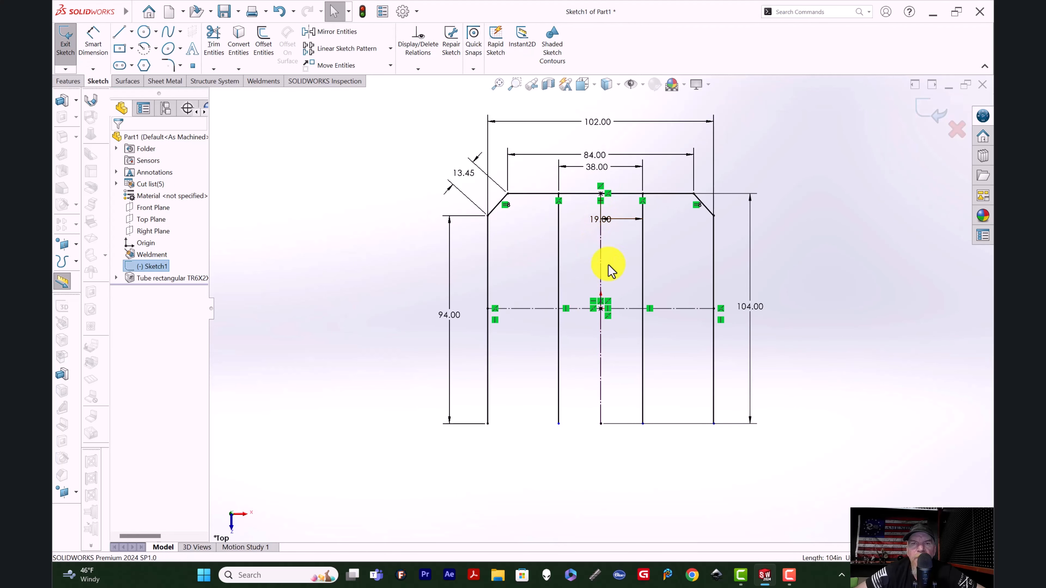
Exit the sketch and create an ansi rectangular tube structural member, size TR3x2x0.1875, along the left inner vertical line
{"action": "left_click", "coordinate": [64, 43]}
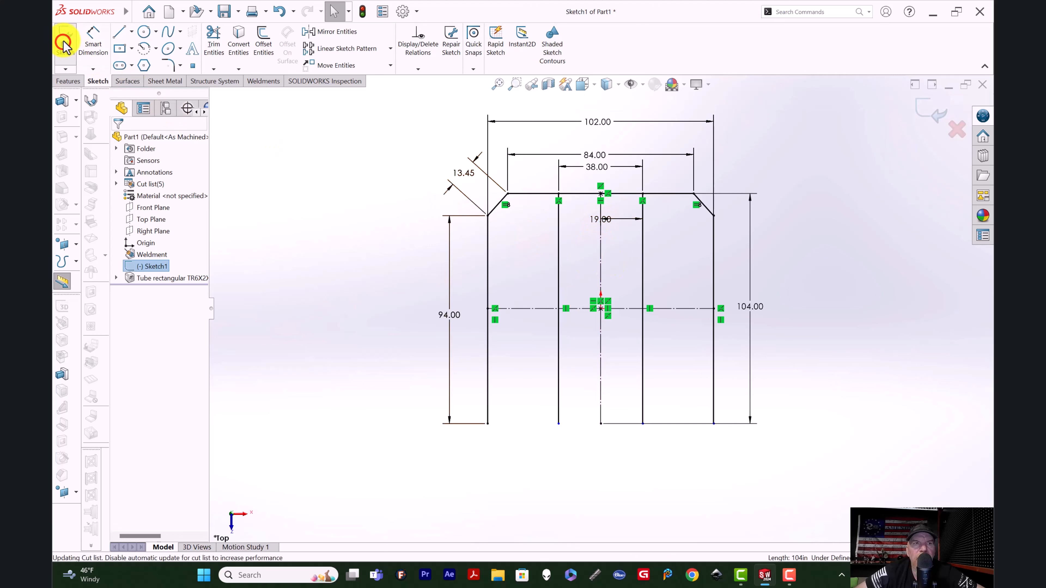
{"action": "left_click", "coordinate": [269, 82]}
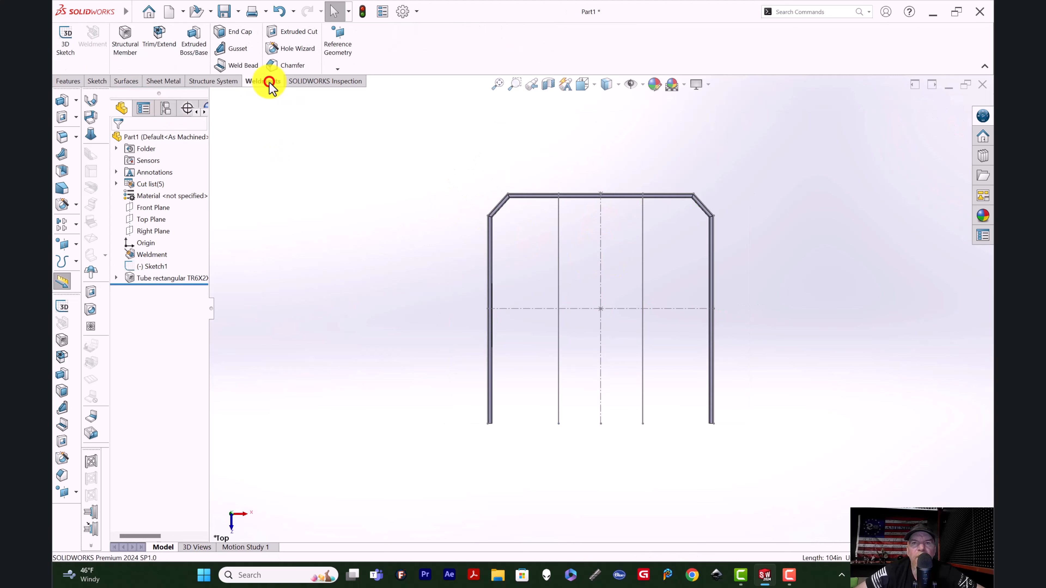
{"action": "left_click", "coordinate": [559, 260]}
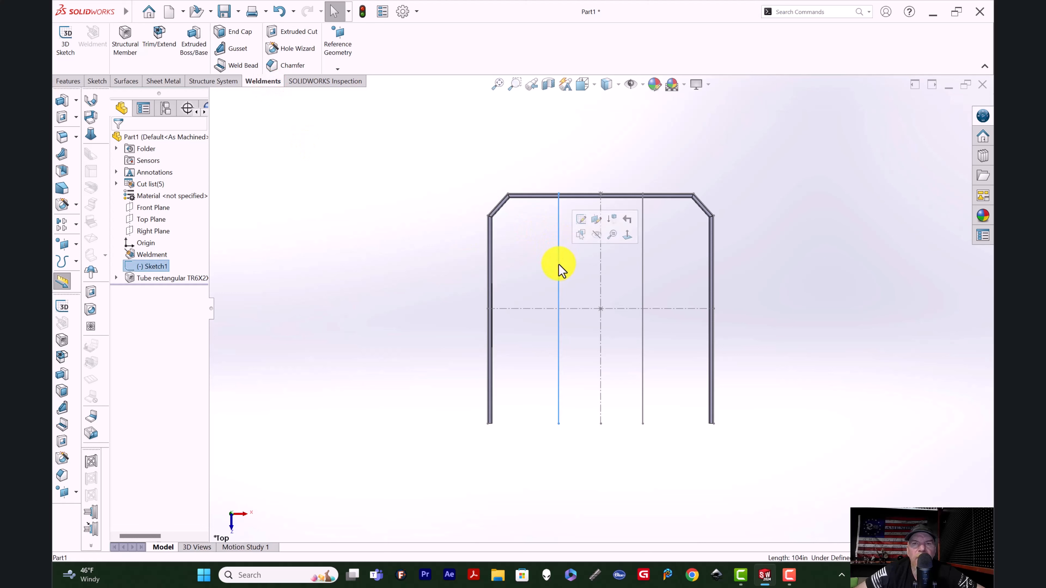
{"action": "left_click", "coordinate": [125, 41]}
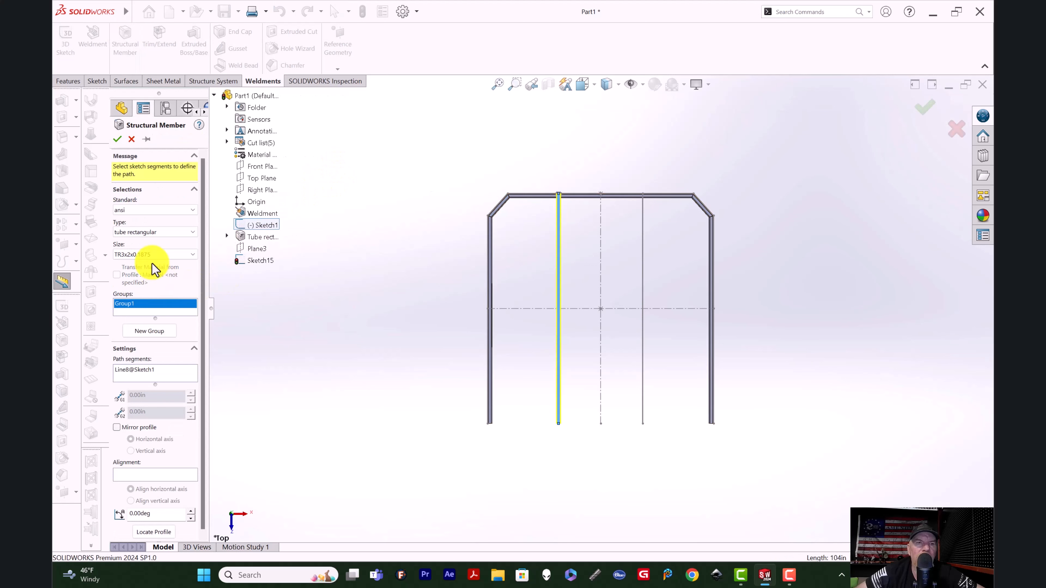
{"action": "left_click", "coordinate": [135, 258]}
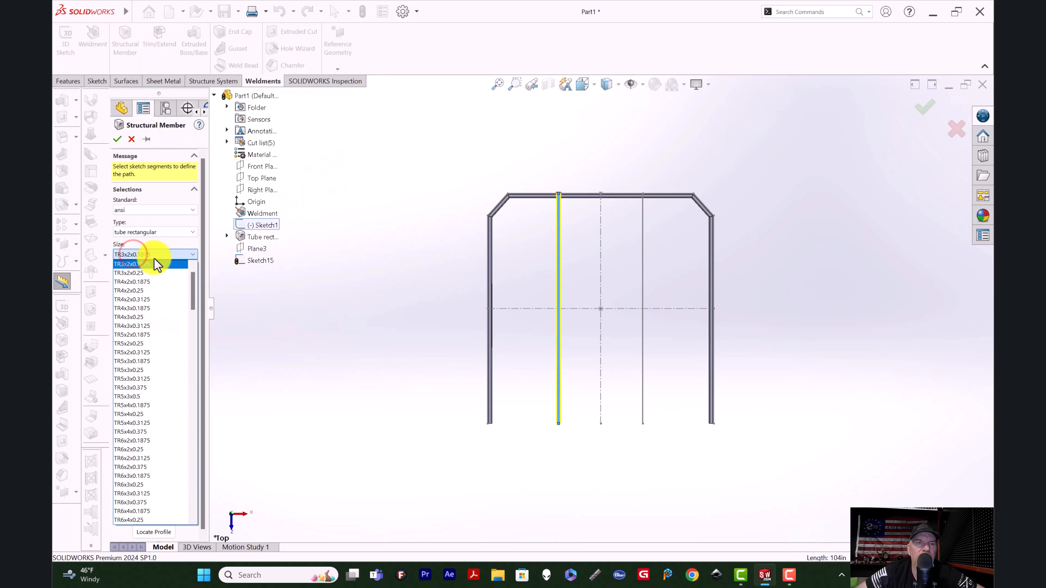
{"action": "left_click", "coordinate": [139, 265]}
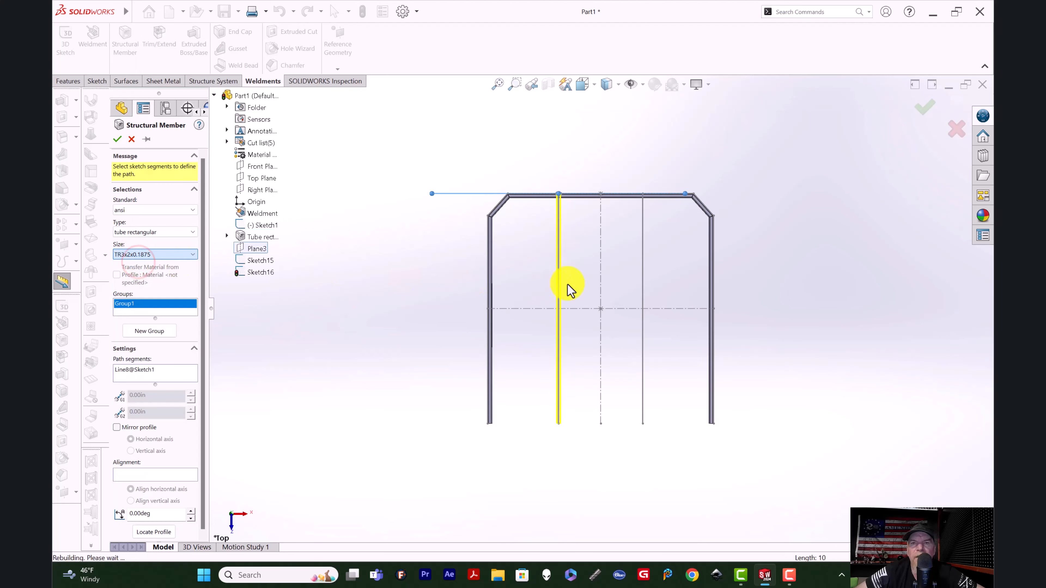
{"action": "key", "text": "Return"}
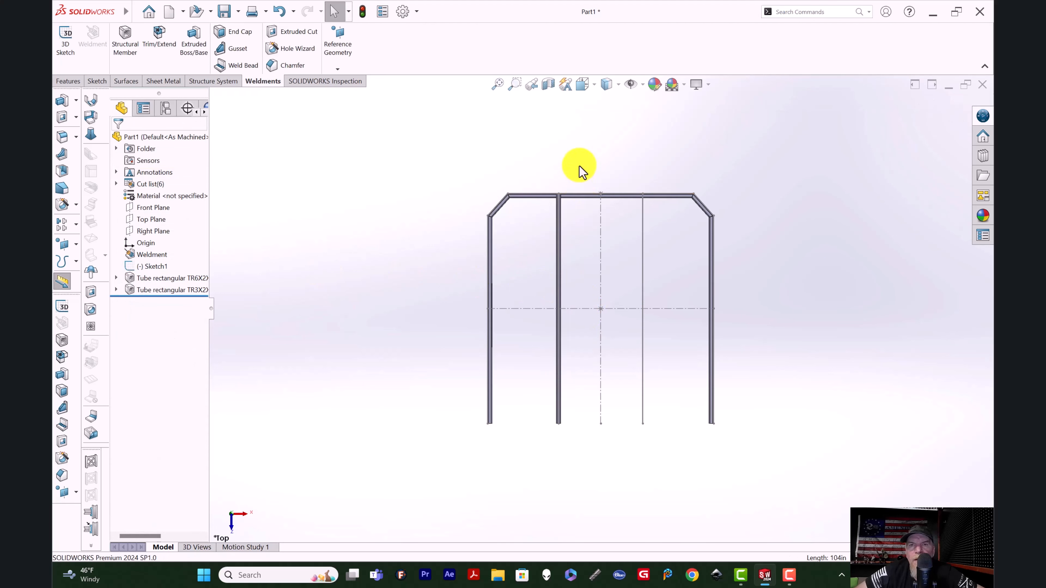
Edit the left inner TR3x2x0.1875 member and locate its profile so the sketch line runs through the upper corner nearest the centerline
{"action": "mouse_move", "coordinate": [580, 162]}
{"action": "middle_mouse_down"}
{"action": "mouse_move", "coordinate": [588, 381]}
{"action": "mouse_move", "coordinate": [572, 334]}
{"action": "mouse_move", "coordinate": [579, 325]}
{"action": "mouse_move", "coordinate": [581, 345]}
{"action": "mouse_move", "coordinate": [584, 145]}
{"action": "middle_mouse_up"}
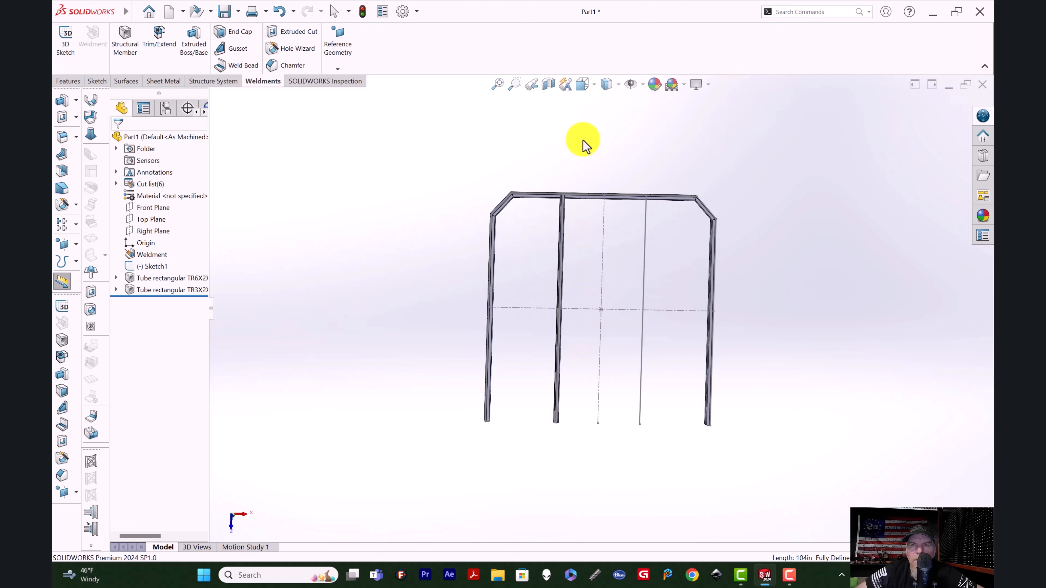
{"action": "middle_click_drag", "start_coordinate": [605, 379], "coordinate": [584, 318]}
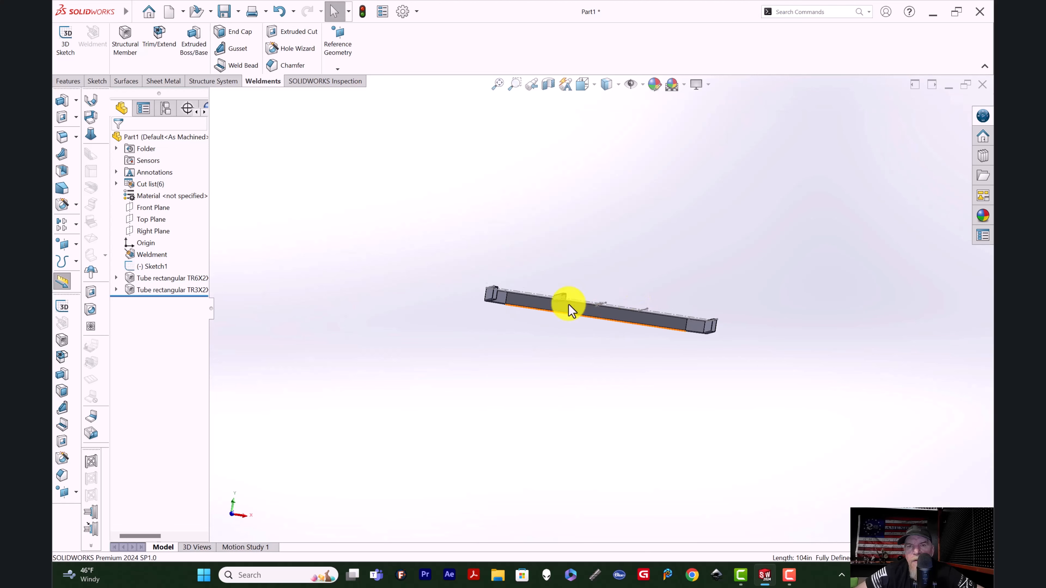
{"action": "scroll", "coordinate": [565, 299], "scroll_direction": "down", "scroll_amount": 10}
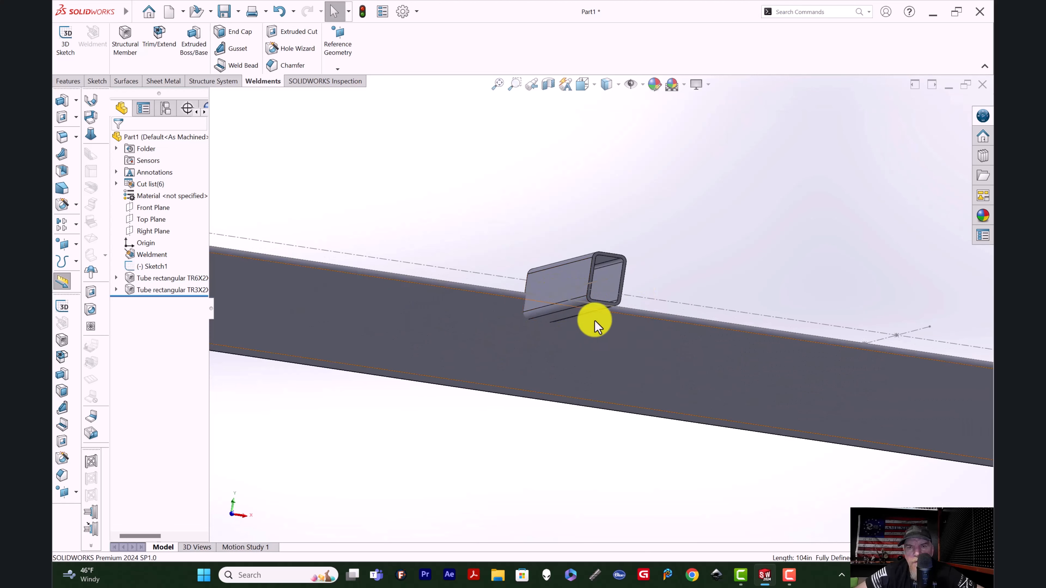
{"action": "middle_click_drag", "start_coordinate": [650, 268], "coordinate": [613, 279]}
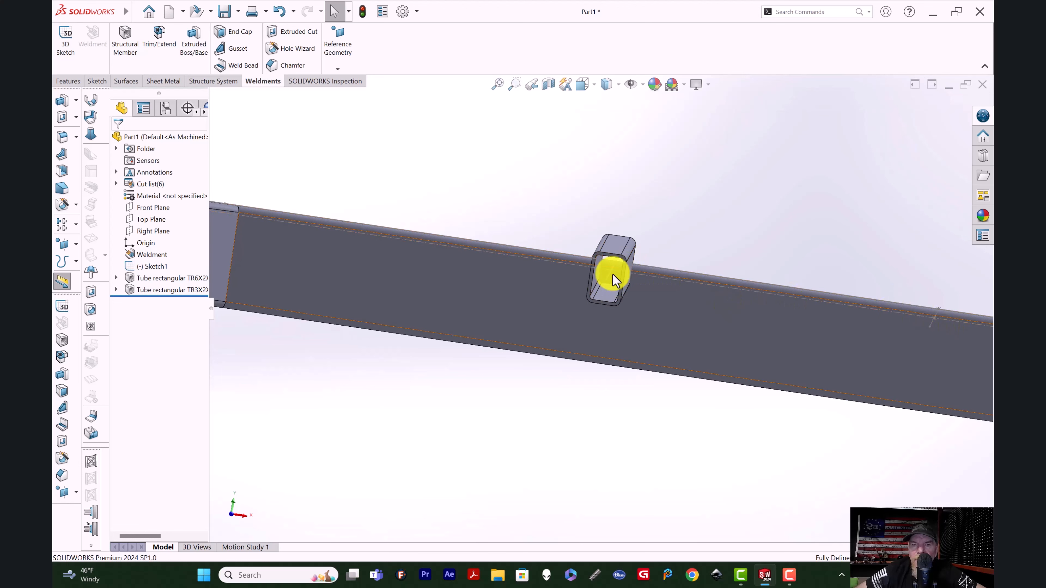
{"action": "scroll", "coordinate": [607, 275], "scroll_direction": "up", "scroll_amount": 2}
{"action": "scroll", "coordinate": [612, 280], "scroll_direction": "down", "scroll_amount": 5}
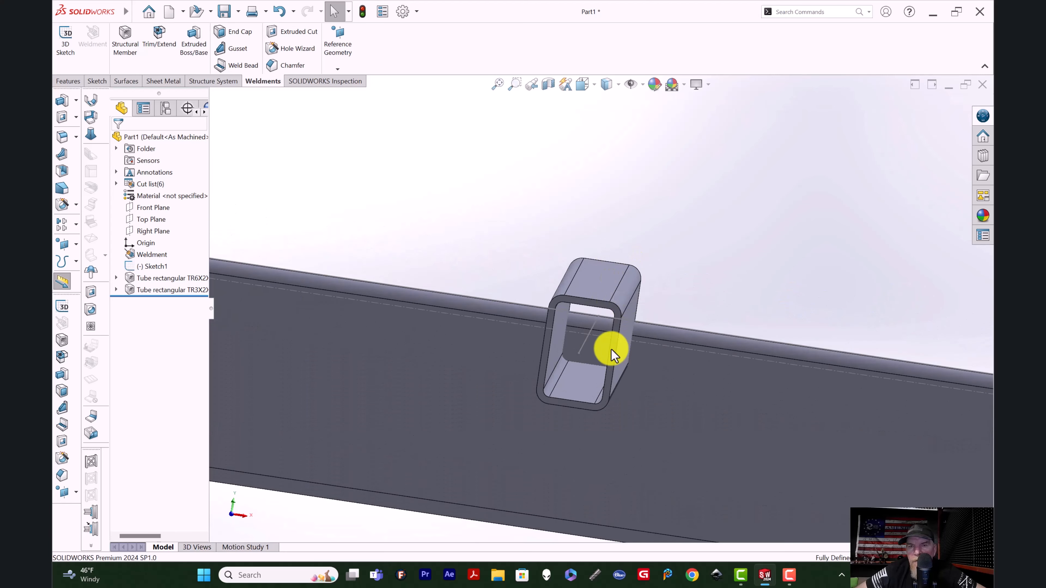
{"action": "left_click", "coordinate": [612, 352]}
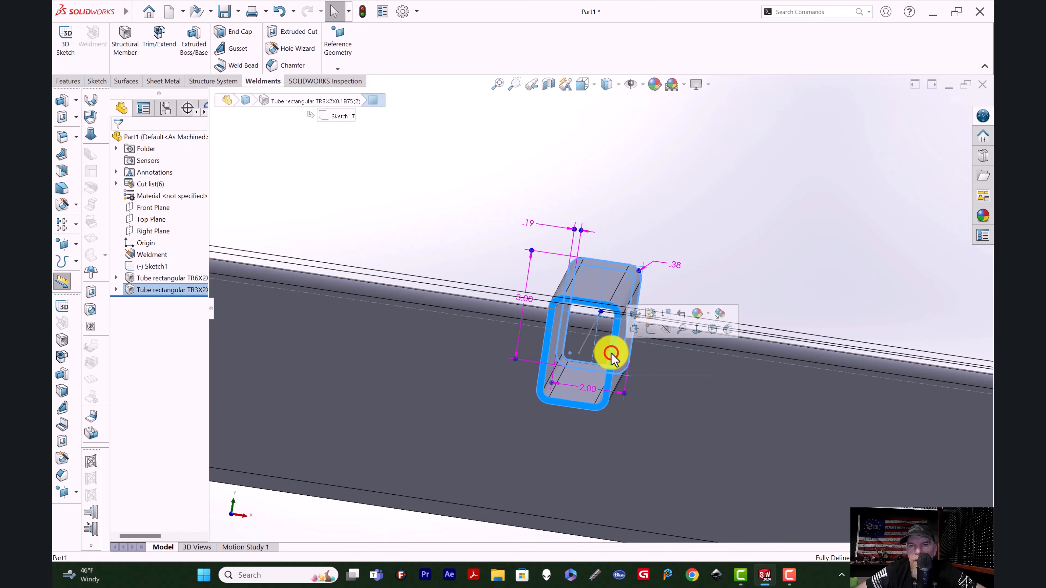
{"action": "left_click", "coordinate": [635, 313]}
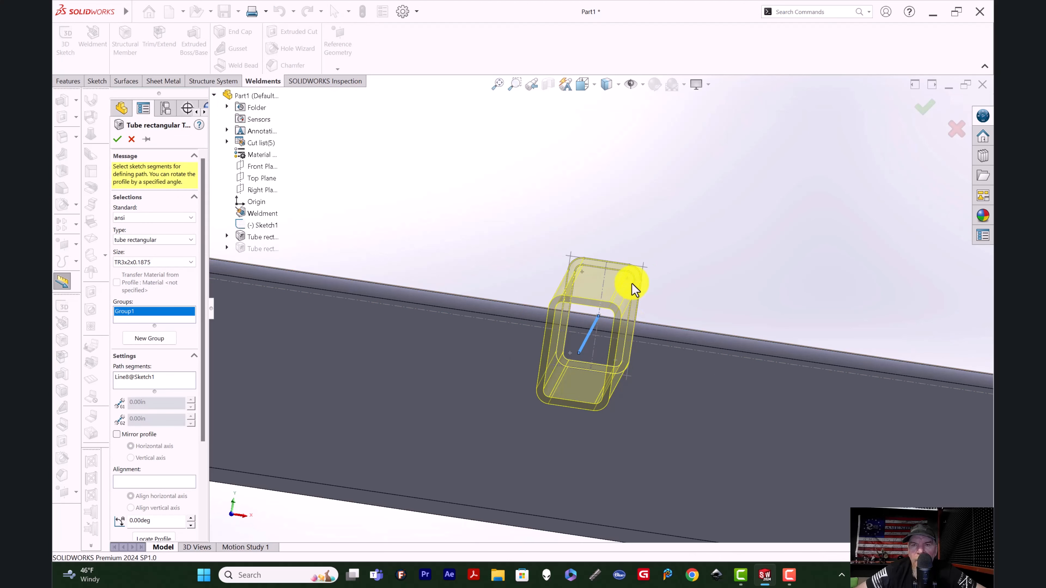
{"action": "middle_click_drag", "start_coordinate": [687, 312], "coordinate": [625, 270]}
{"action": "left_click", "coordinate": [621, 267]}
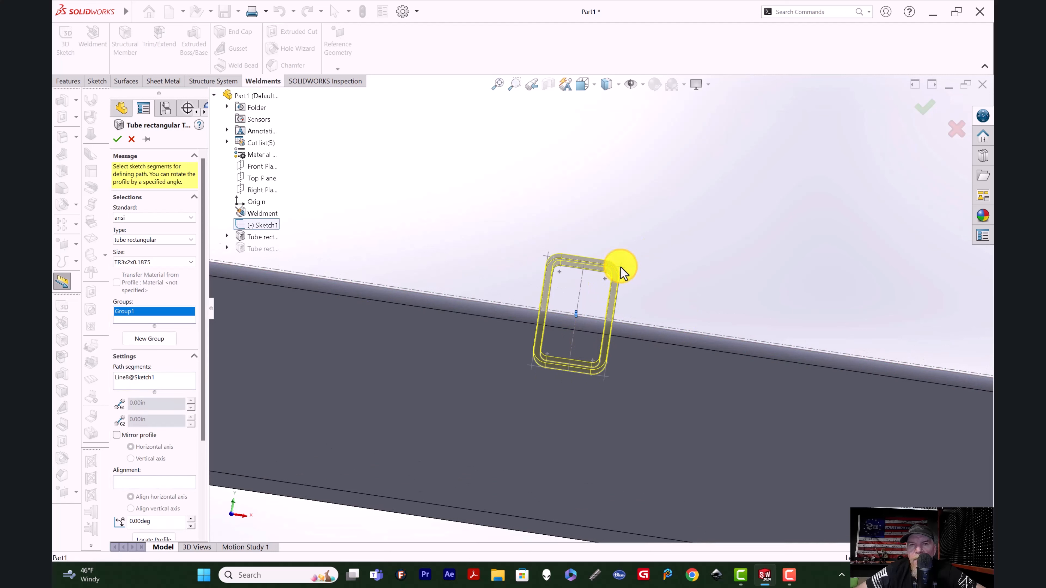
{"action": "scroll", "coordinate": [168, 364], "scroll_direction": "down", "scroll_amount": 3}
{"action": "scroll", "coordinate": [543, 334], "scroll_direction": "down", "scroll_amount": 5}
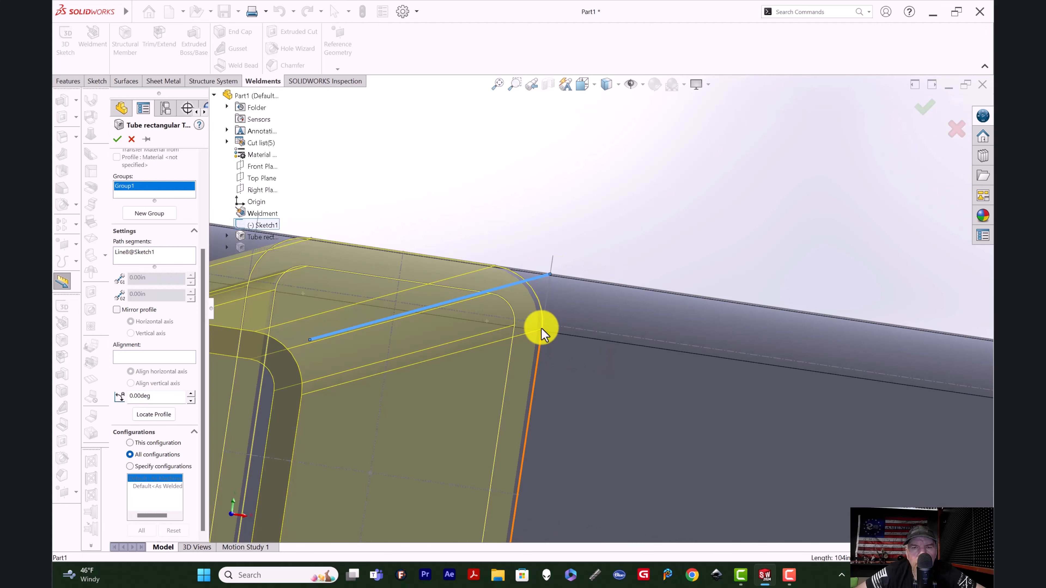
{"action": "scroll", "coordinate": [585, 329], "scroll_direction": "up", "scroll_amount": 8}
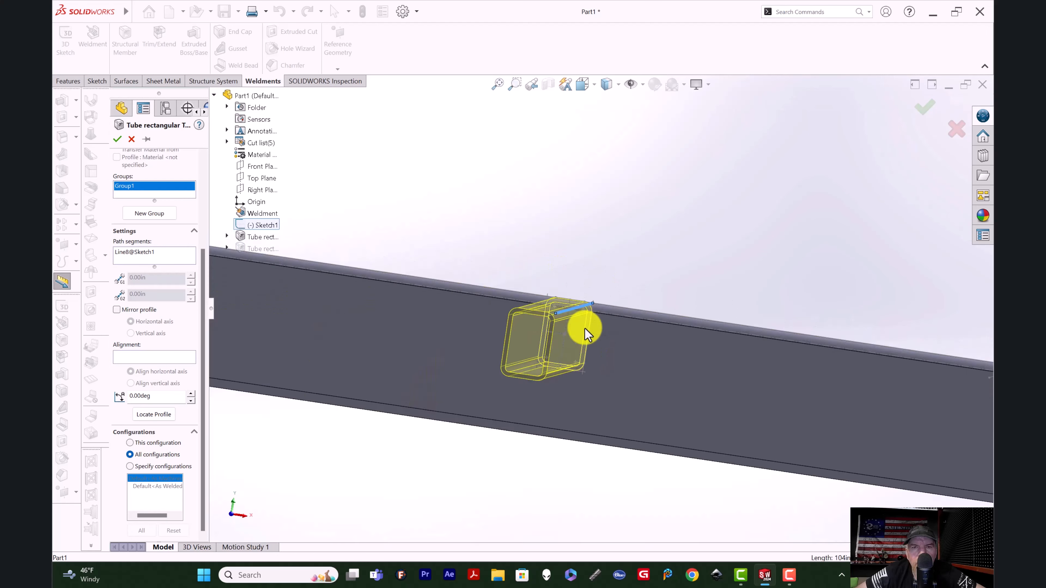
{"action": "right_click", "coordinate": [649, 224]}
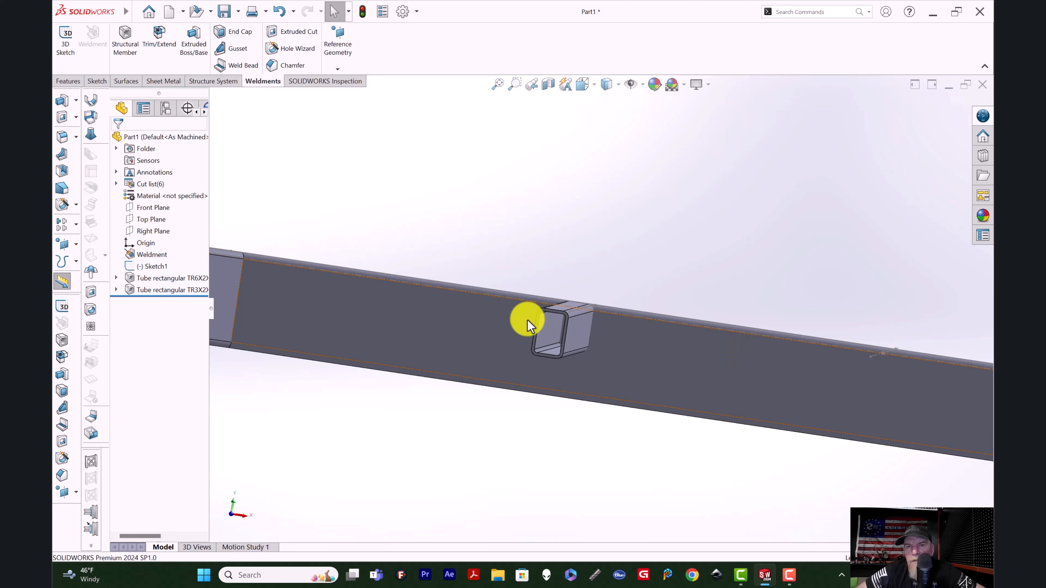
Create an ansi rectangular tube structural member, size TR3x2x0.1875, along the right inner vertical line
{"action": "middle_click_drag", "start_coordinate": [845, 260], "coordinate": [829, 367]}
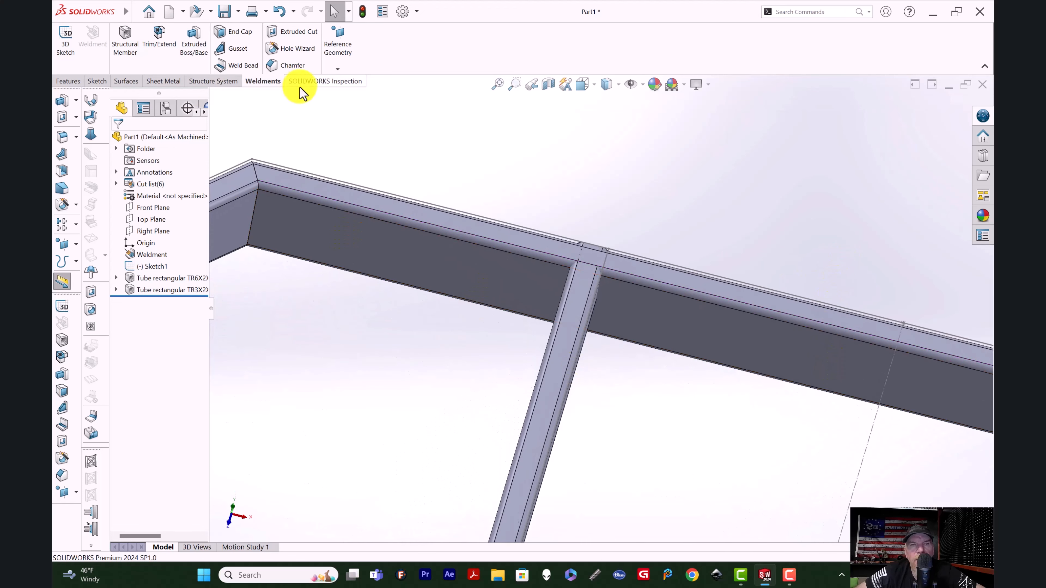
{"action": "left_click", "coordinate": [124, 41]}
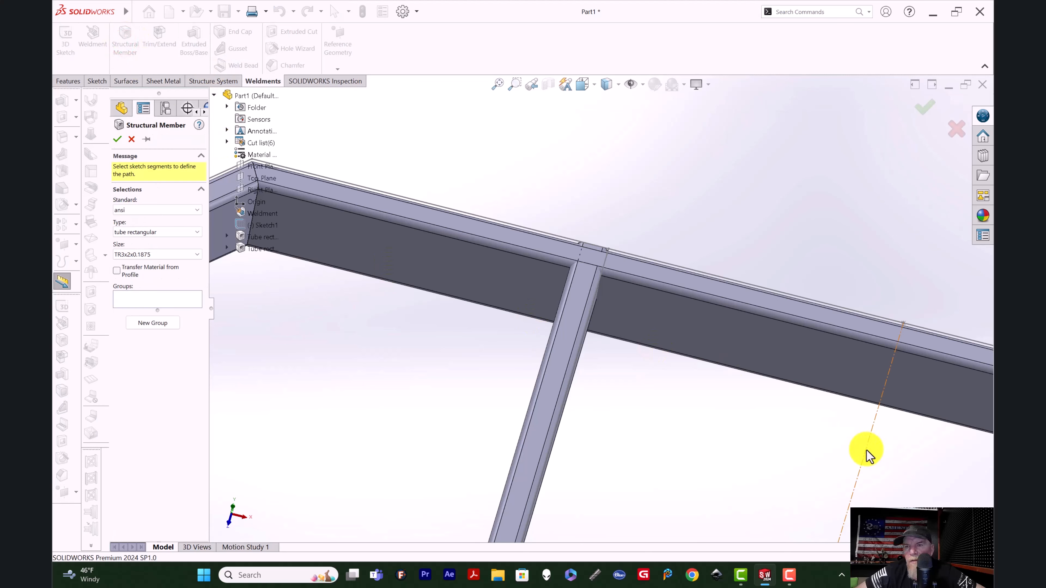
{"action": "scroll", "coordinate": [737, 412], "scroll_direction": "up", "scroll_amount": 4}
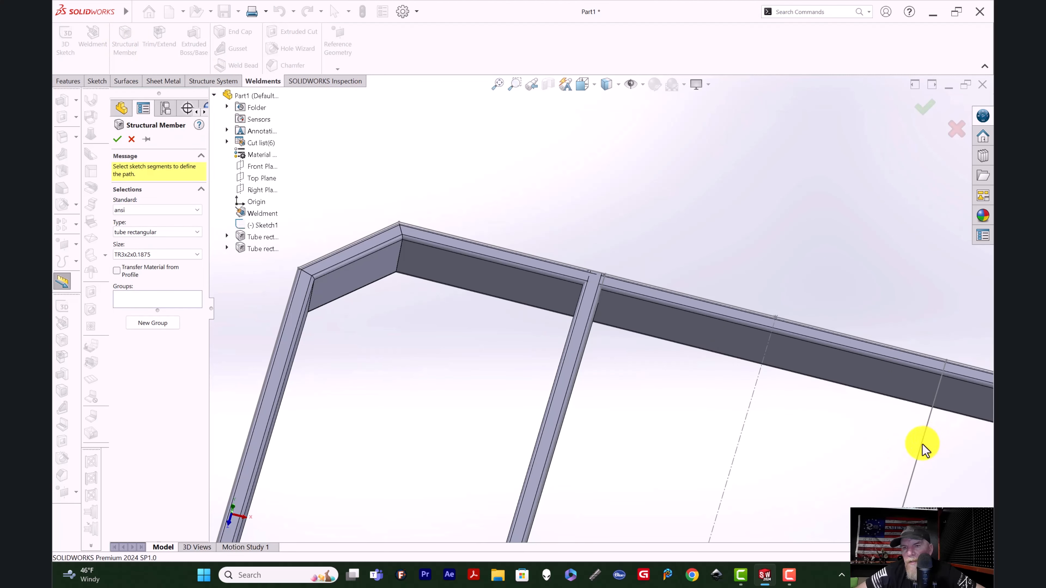
{"action": "left_click", "coordinate": [921, 447]}
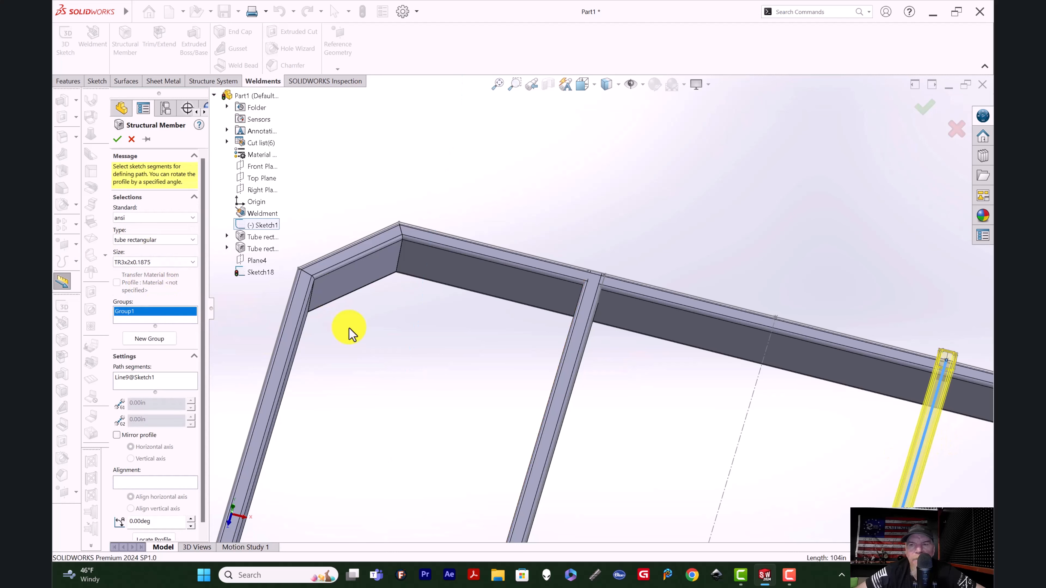
{"action": "key", "text": "Return"}
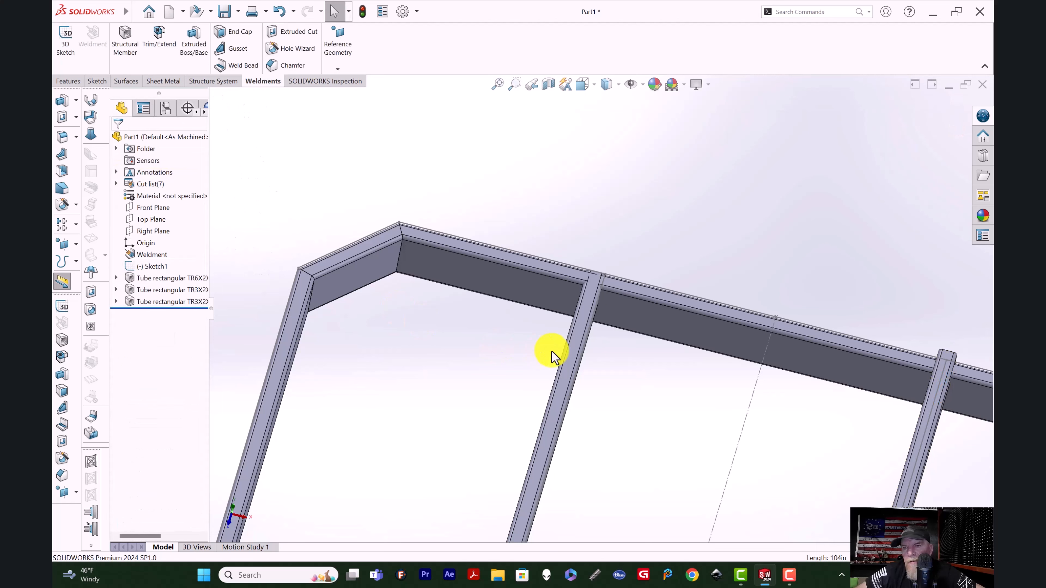
Compare how the end profiles of the two inner members sit against the deeper cross tube of the frame
{"action": "scroll", "coordinate": [894, 427], "scroll_direction": "down", "scroll_amount": 3}
{"action": "scroll", "coordinate": [858, 408], "scroll_direction": "up", "scroll_amount": 6}
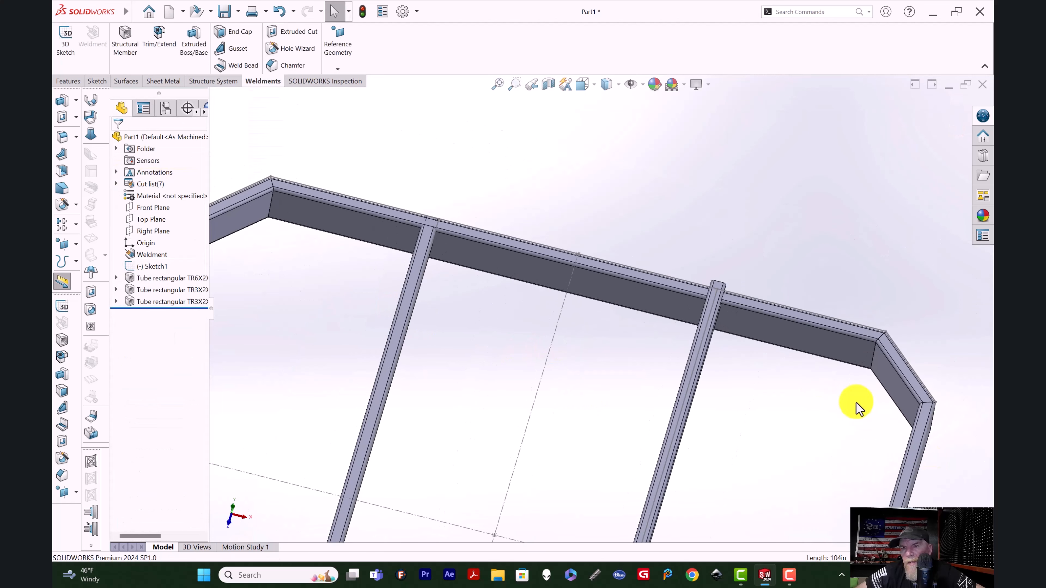
{"action": "middle_click_drag", "start_coordinate": [624, 471], "coordinate": [647, 355]}
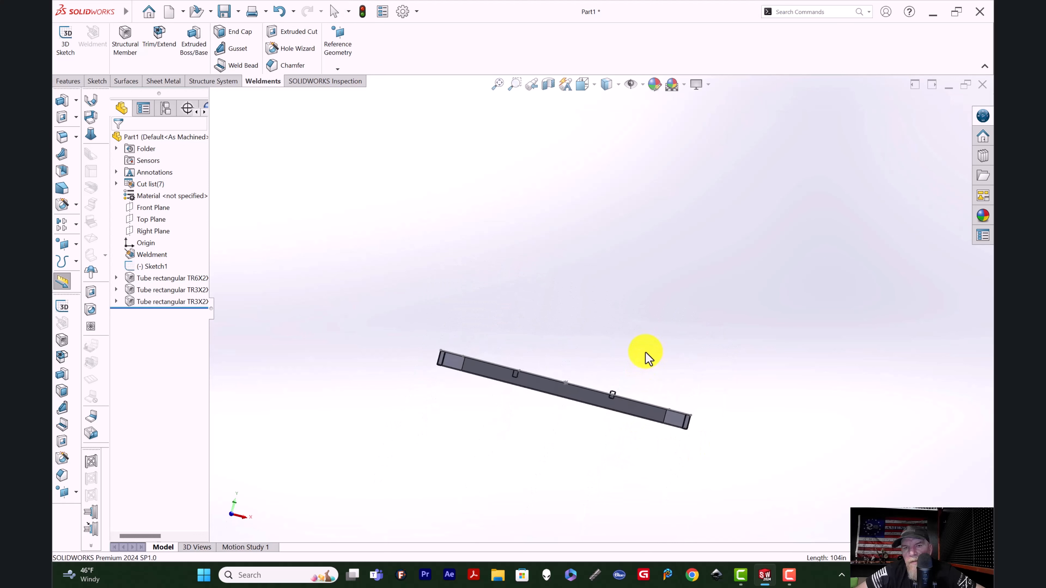
{"action": "scroll", "coordinate": [651, 390], "scroll_direction": "down", "scroll_amount": 6}
{"action": "middle_click_drag", "start_coordinate": [523, 416], "coordinate": [523, 304]}
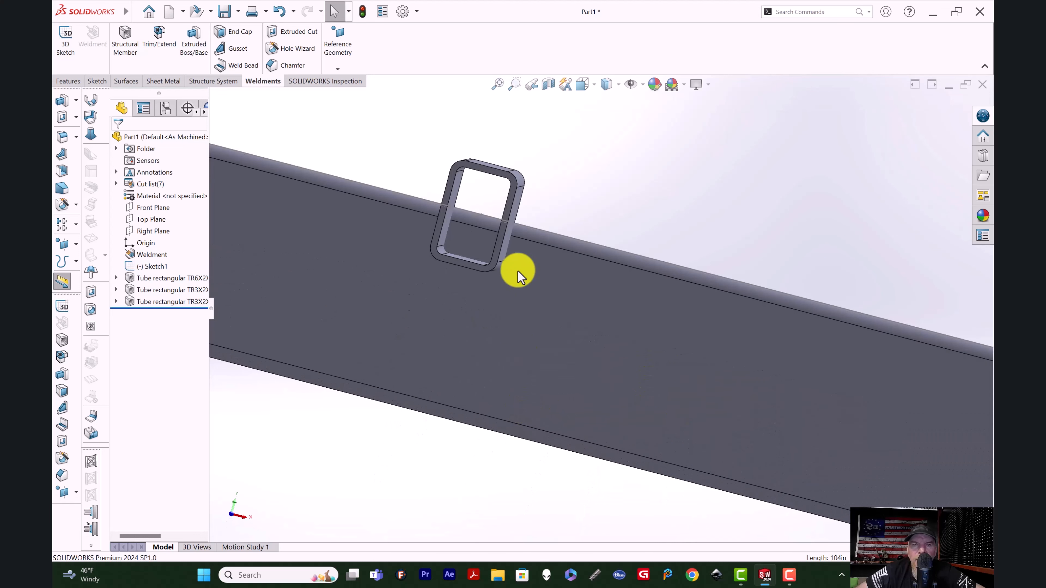
{"action": "scroll", "coordinate": [565, 357], "scroll_direction": "up", "scroll_amount": 4}
{"action": "scroll", "coordinate": [568, 359], "scroll_direction": "up", "scroll_amount": 2}
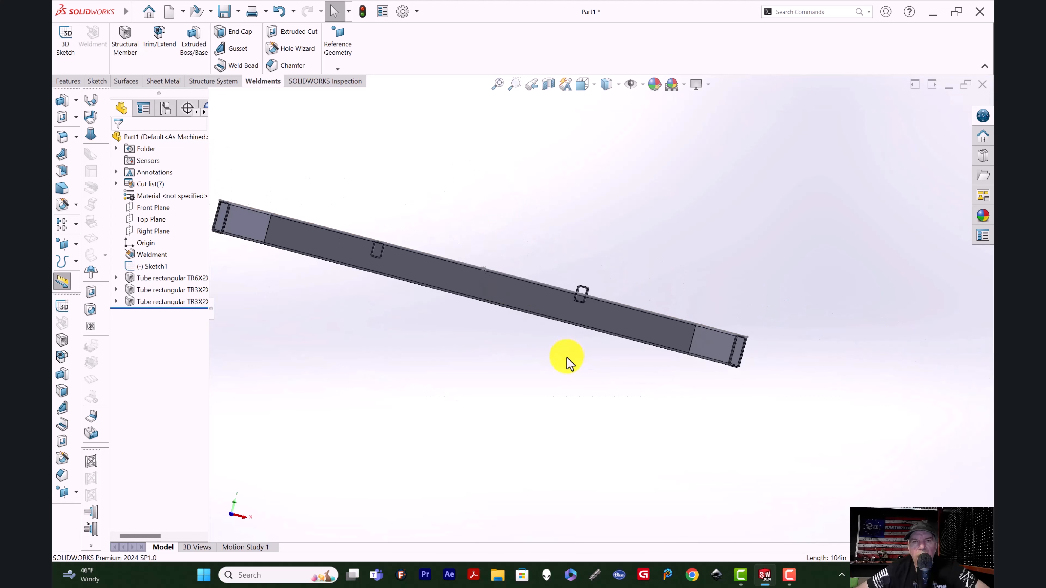
{"action": "middle_click_drag", "start_coordinate": [485, 331], "coordinate": [464, 326]}
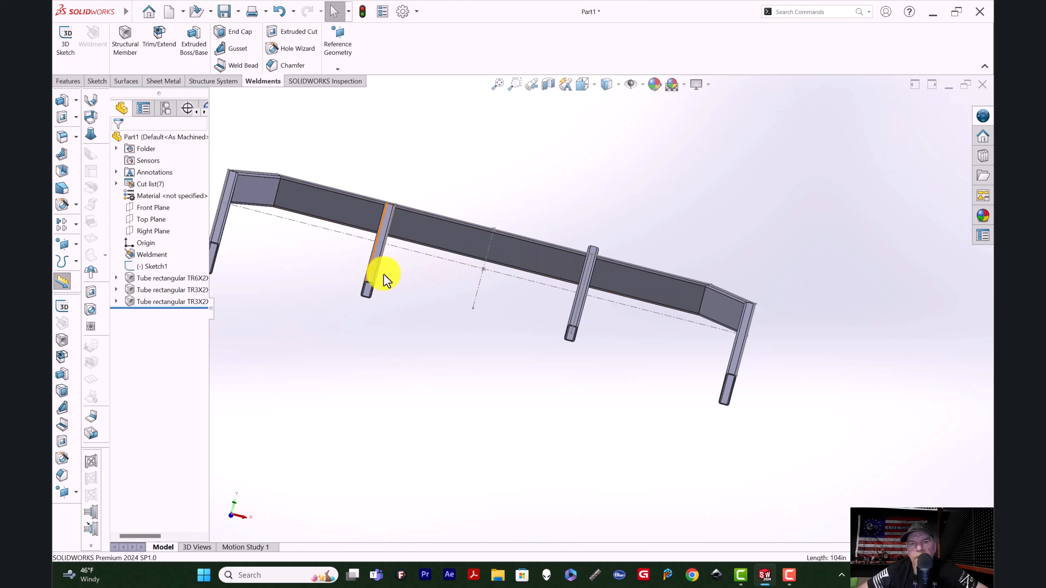
Edit the right inner TR3x2x0.1875 member and locate its profile at the upper corner nearest the centerline, mirroring the left member
{"action": "scroll", "coordinate": [591, 351], "scroll_direction": "up", "scroll_amount": 3}
{"action": "scroll", "coordinate": [591, 338], "scroll_direction": "down", "scroll_amount": 8}
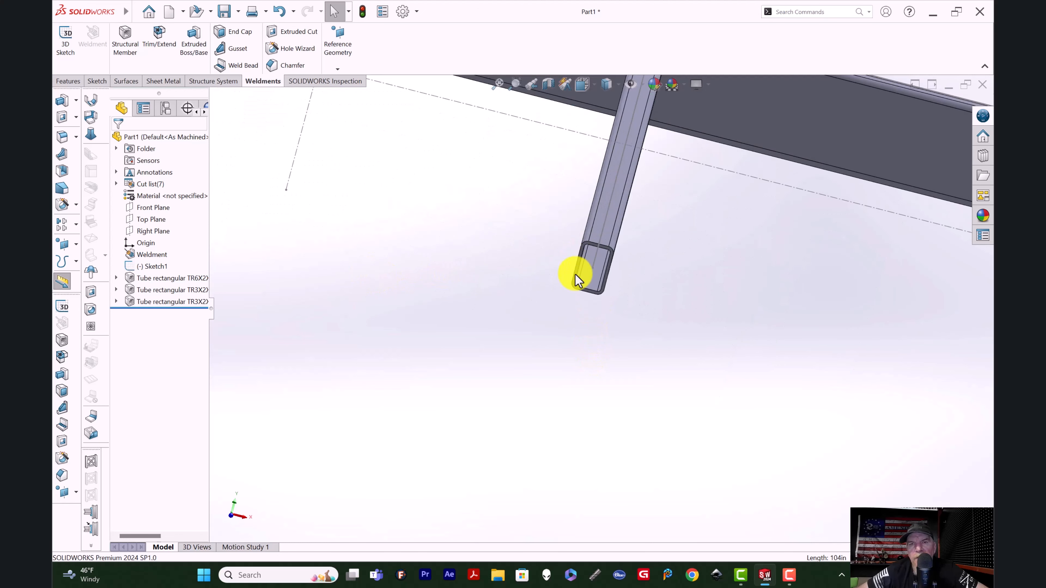
{"action": "scroll", "coordinate": [579, 278], "scroll_direction": "down", "scroll_amount": 3}
{"action": "left_click", "coordinate": [579, 263]}
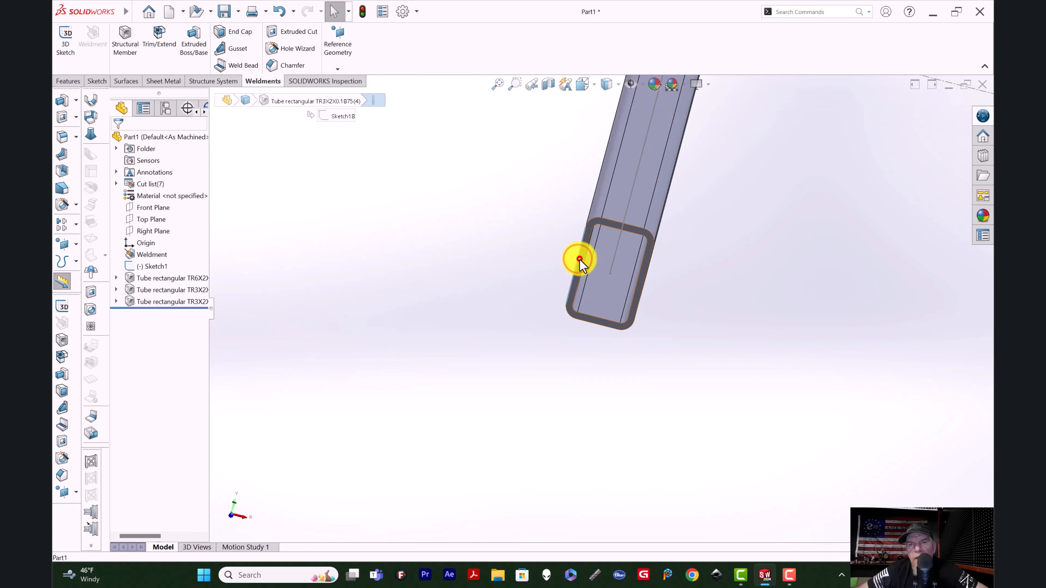
{"action": "left_click", "coordinate": [578, 259]}
{"action": "left_click", "coordinate": [605, 220]}
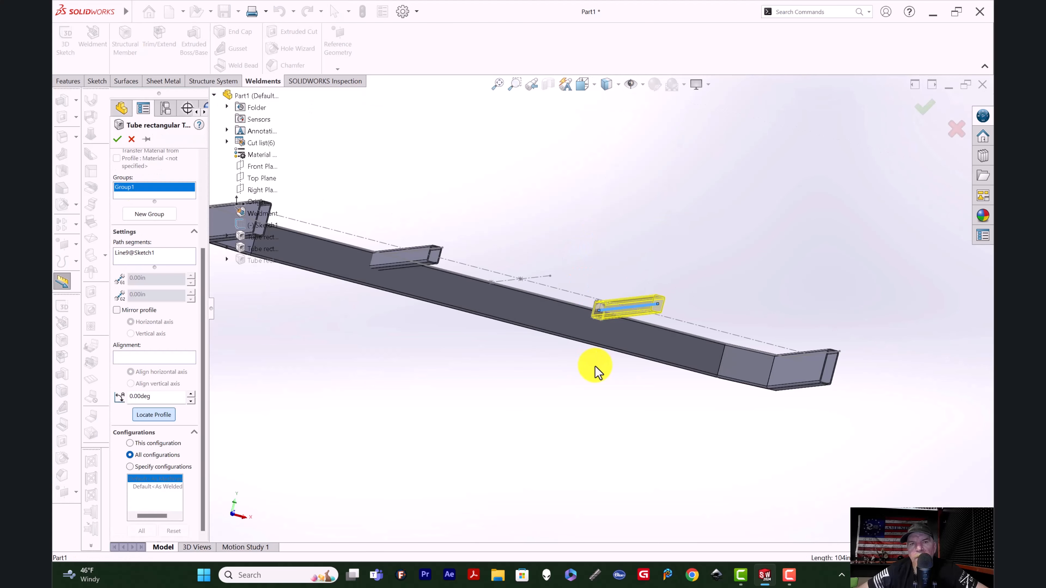
{"action": "scroll", "coordinate": [597, 371], "scroll_direction": "down", "scroll_amount": 6}
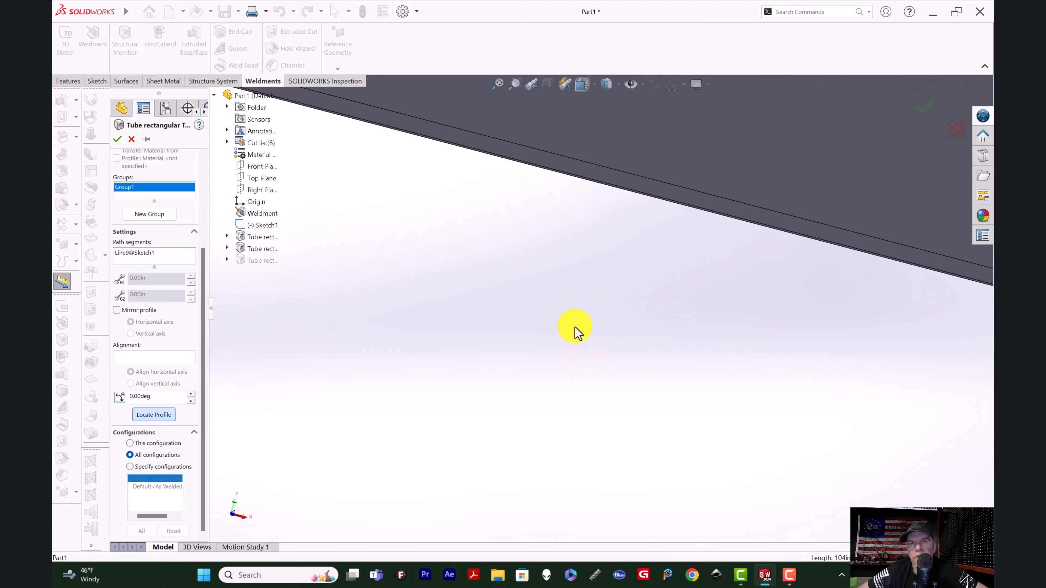
{"action": "scroll", "coordinate": [617, 269], "scroll_direction": "up", "scroll_amount": 5}
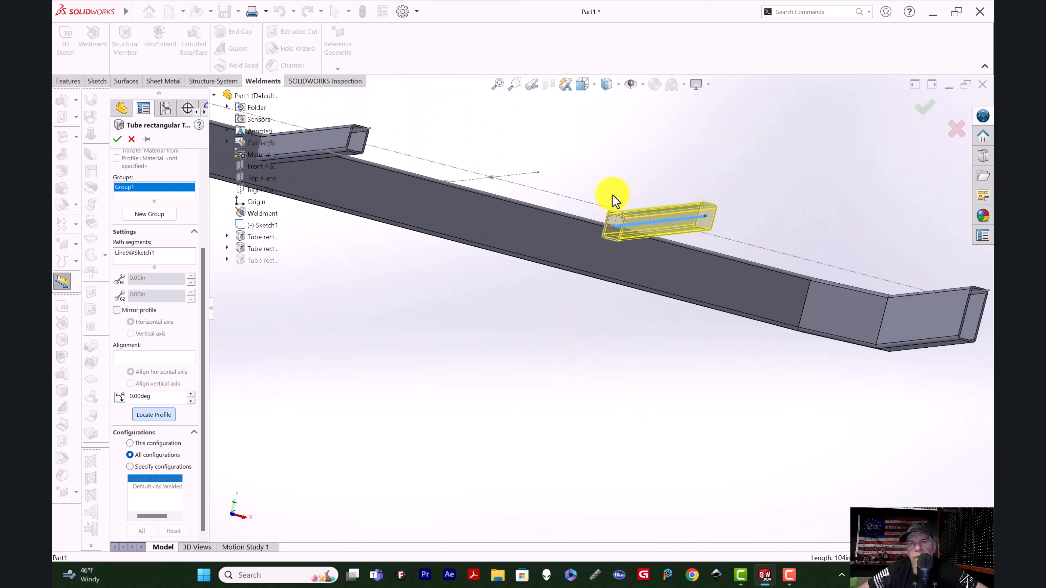
{"action": "scroll", "coordinate": [614, 199], "scroll_direction": "down", "scroll_amount": 4}
{"action": "scroll", "coordinate": [606, 239], "scroll_direction": "down", "scroll_amount": 3}
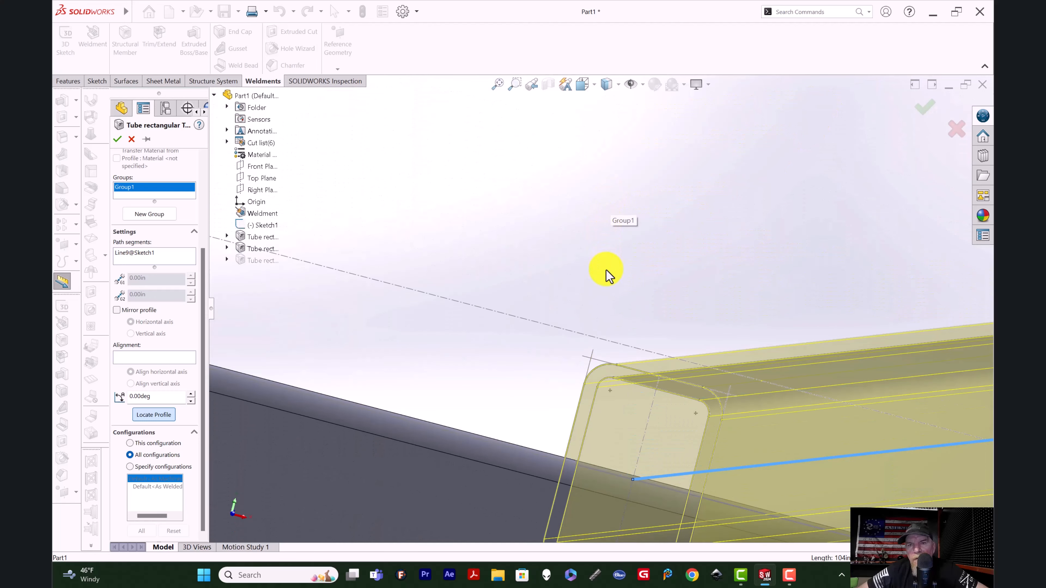
{"action": "left_click", "coordinate": [590, 358]}
{"action": "scroll", "coordinate": [579, 406], "scroll_direction": "up", "scroll_amount": 3}
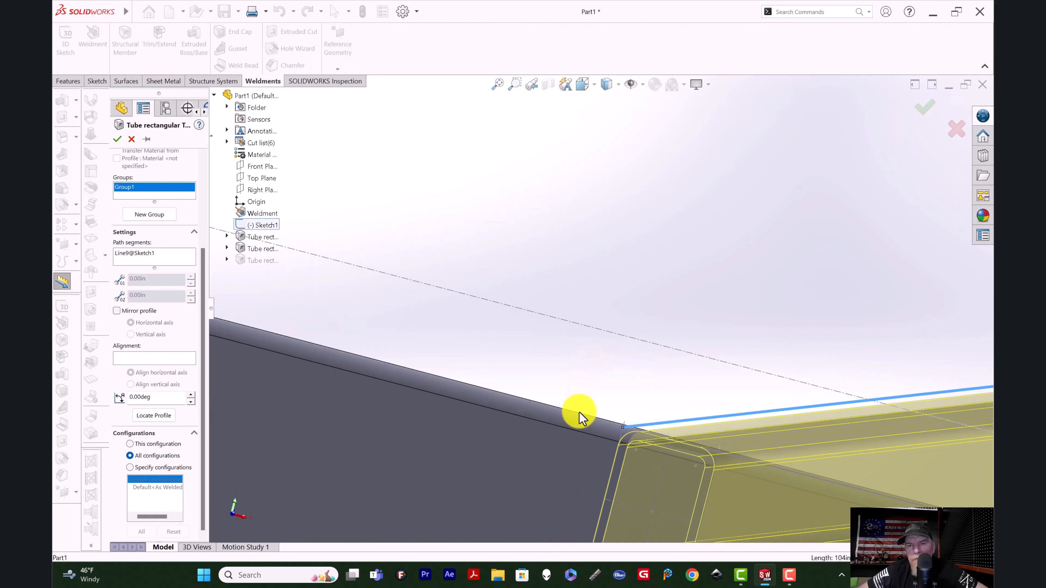
{"action": "key", "text": "Return"}
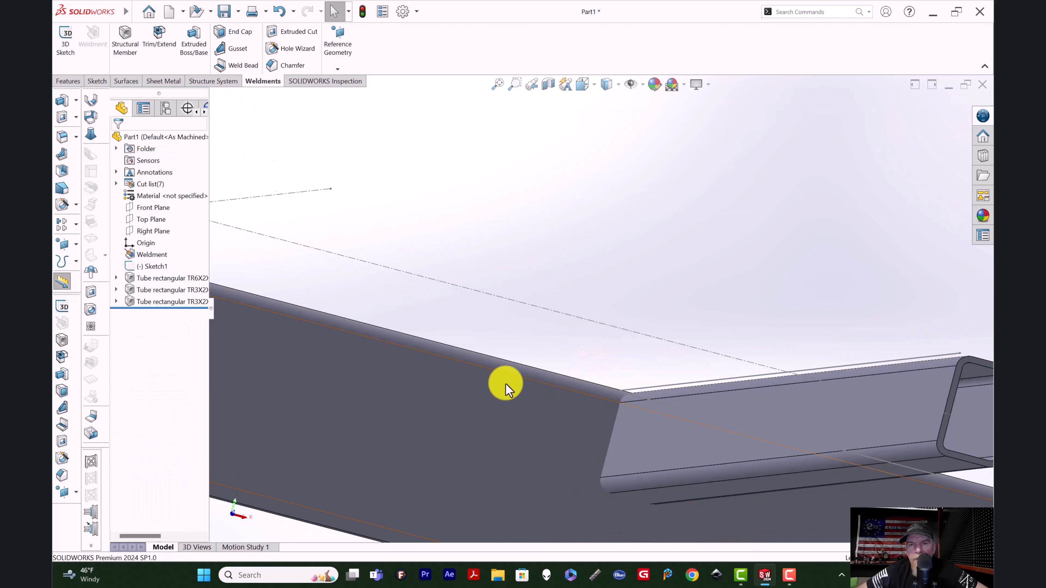
Examine the frame from several sides to check the alignment of both inner members with the outer tubes
{"action": "scroll", "coordinate": [503, 379], "scroll_direction": "up", "scroll_amount": 2}
{"action": "scroll", "coordinate": [531, 329], "scroll_direction": "up", "scroll_amount": 3}
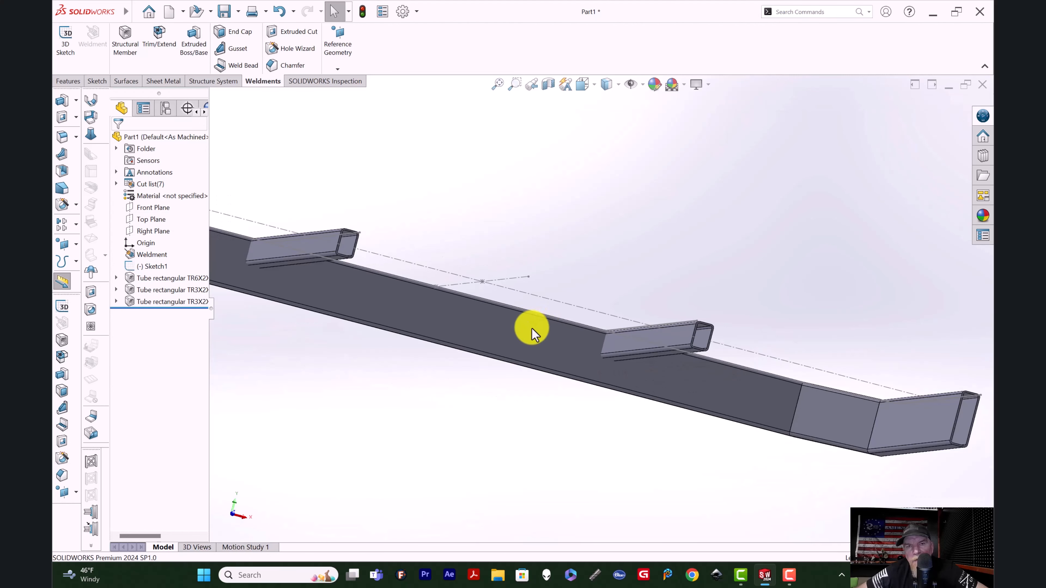
{"action": "mouse_move", "coordinate": [529, 329]}
{"action": "middle_mouse_down"}
{"action": "mouse_move", "coordinate": [521, 342]}
{"action": "mouse_move", "coordinate": [523, 330]}
{"action": "middle_mouse_up"}
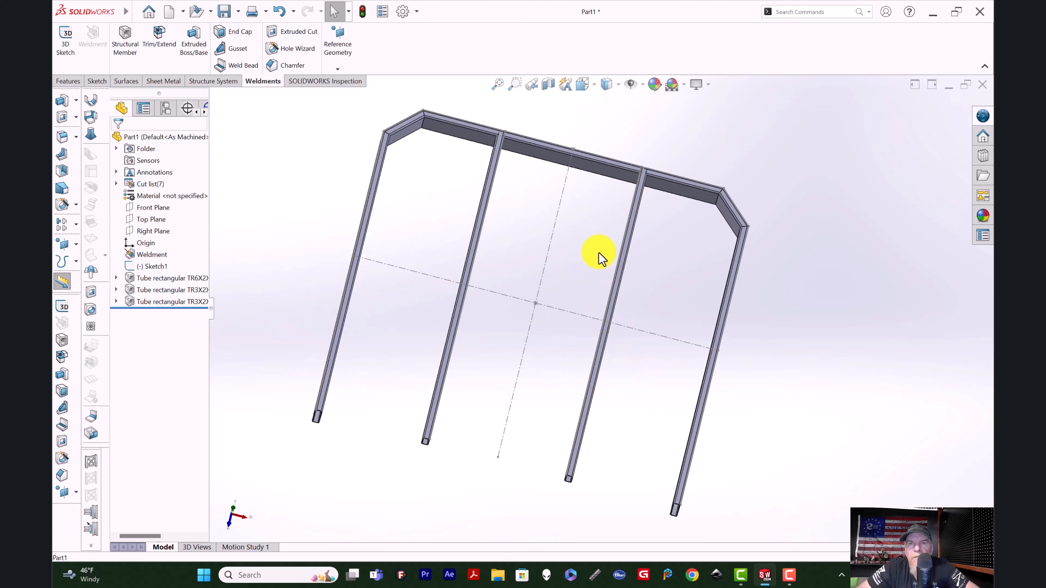
{"action": "middle_click_drag", "start_coordinate": [599, 250], "coordinate": [401, 522]}
{"action": "middle_click_drag", "start_coordinate": [467, 259], "coordinate": [521, 208]}
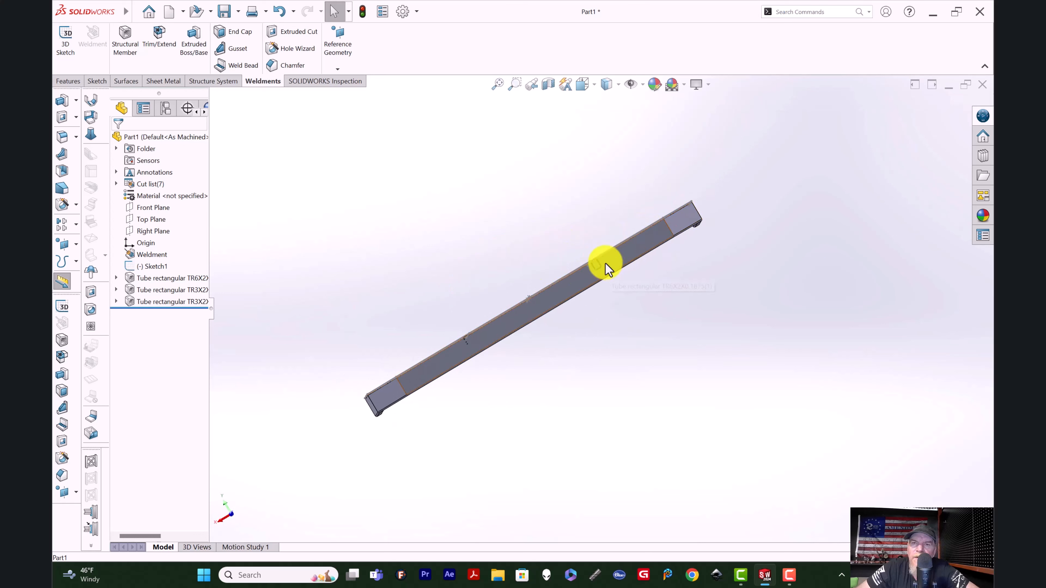
{"action": "middle_click_drag", "start_coordinate": [595, 250], "coordinate": [607, 284]}
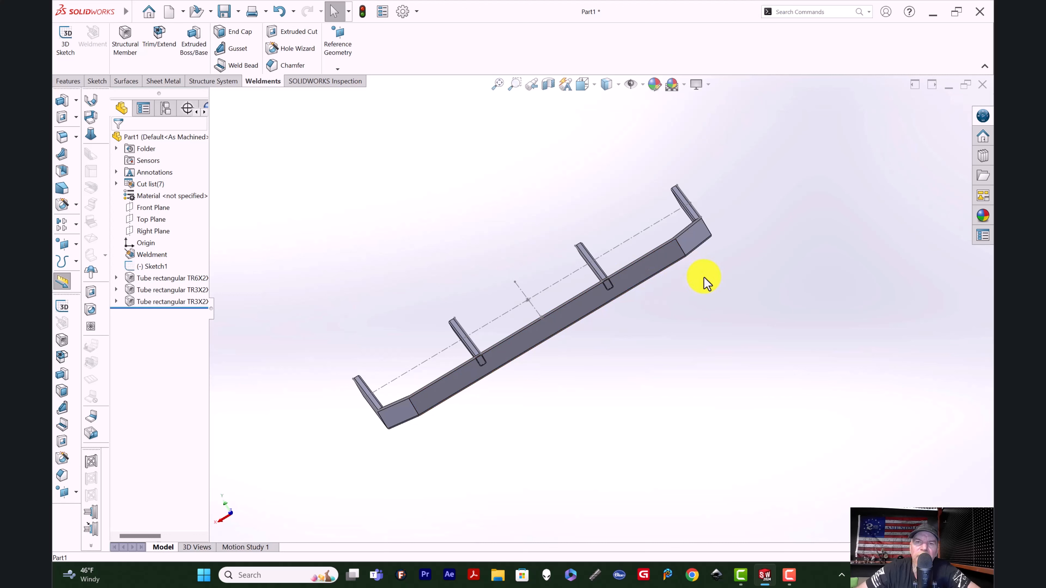
{"action": "middle_click_drag", "start_coordinate": [738, 266], "coordinate": [552, 336]}
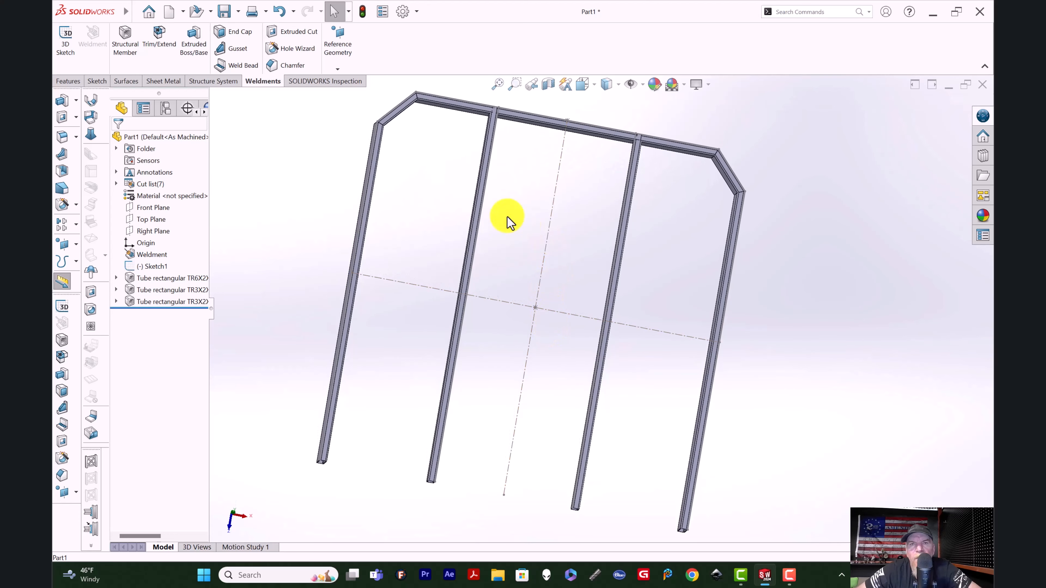
{"action": "middle_click_drag", "start_coordinate": [437, 201], "coordinate": [430, 226]}
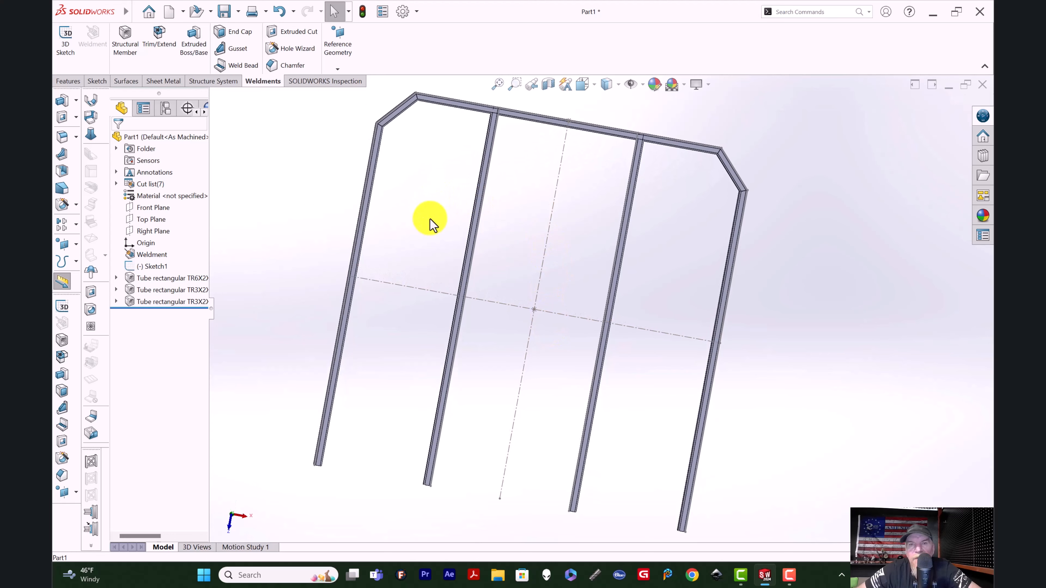
View the frame squarely from the top and open its existing base sketch for editing
{"action": "key", "text": "space"}
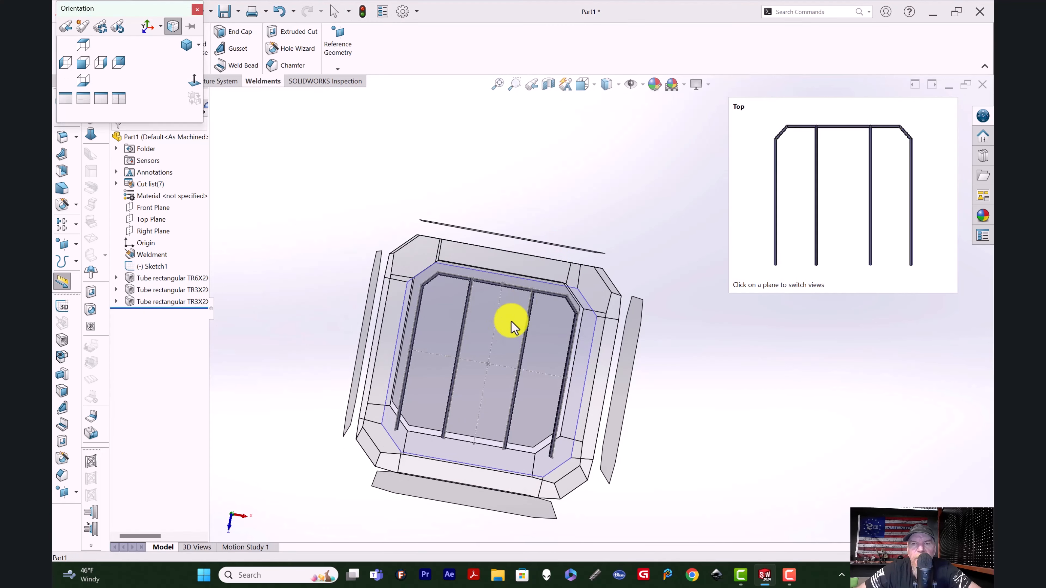
{"action": "left_click", "coordinate": [510, 328]}
{"action": "left_click", "coordinate": [62, 37]}
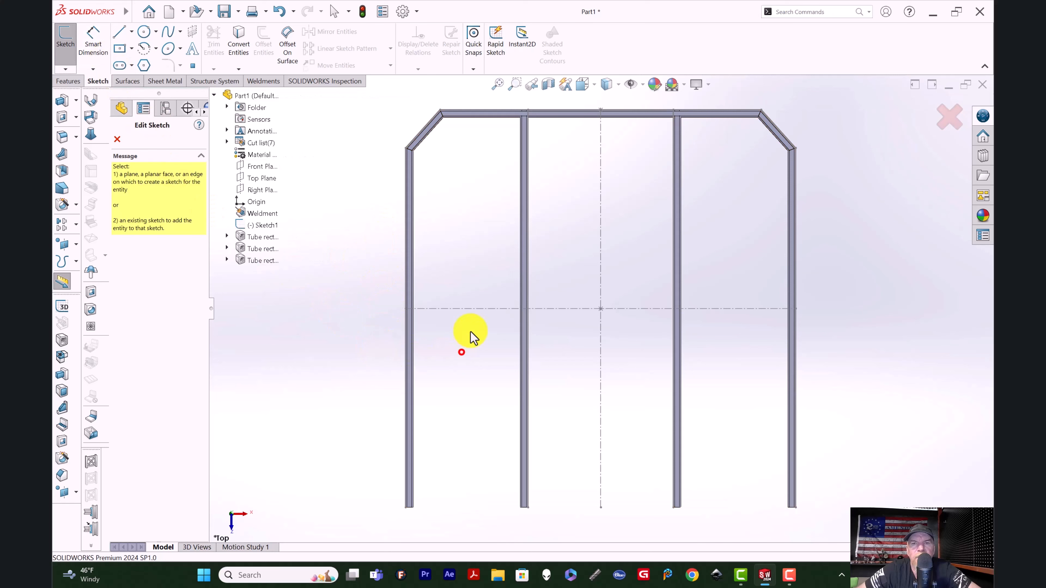
{"action": "left_click", "coordinate": [461, 352]}
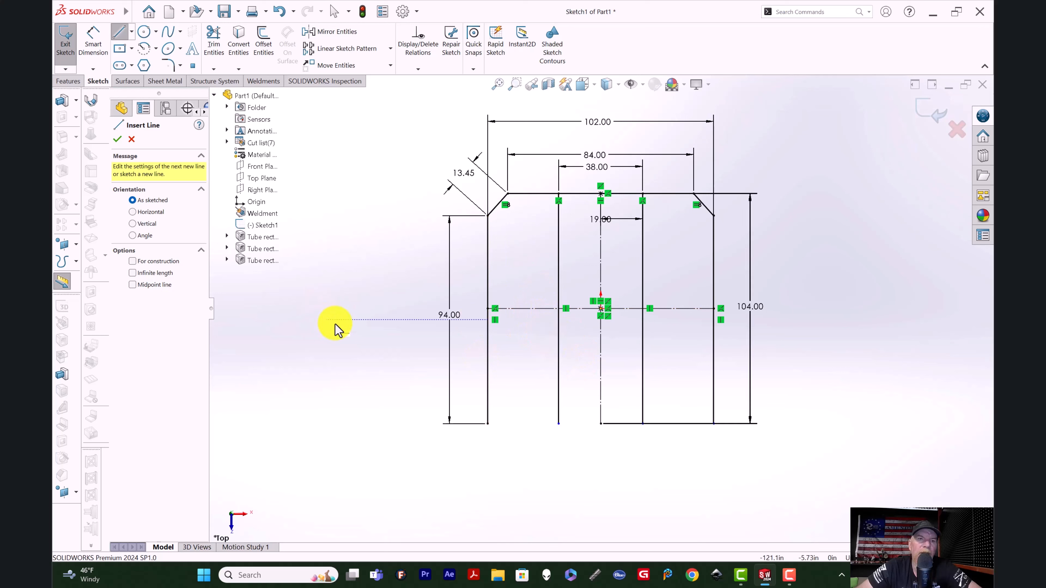
Sketch two horizontal lines from the left outer to the left inner vertical line, one above and one below the horizontal centerline
{"action": "left_click", "coordinate": [119, 40]}
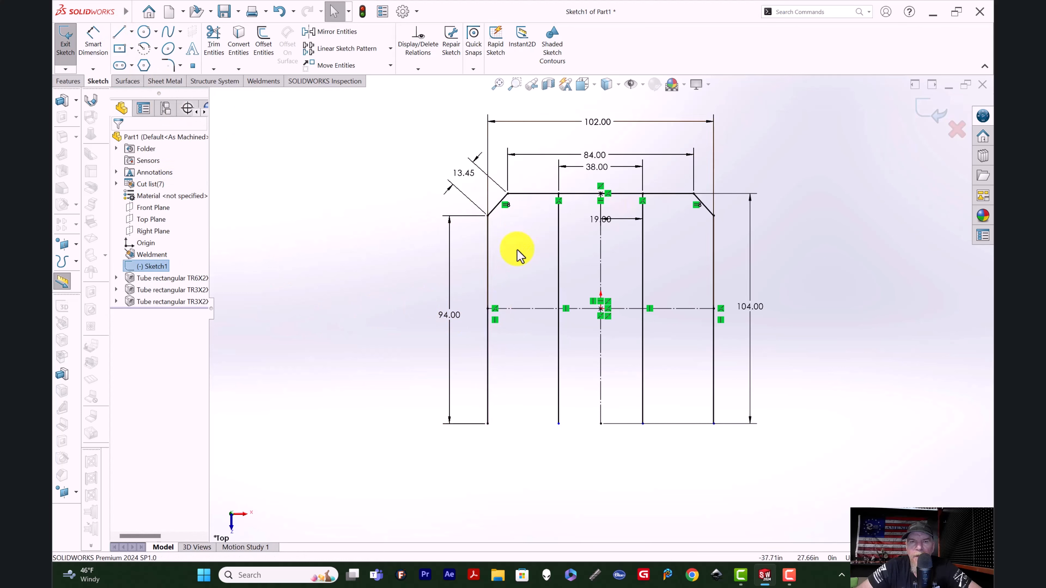
{"action": "left_click", "coordinate": [489, 269]}
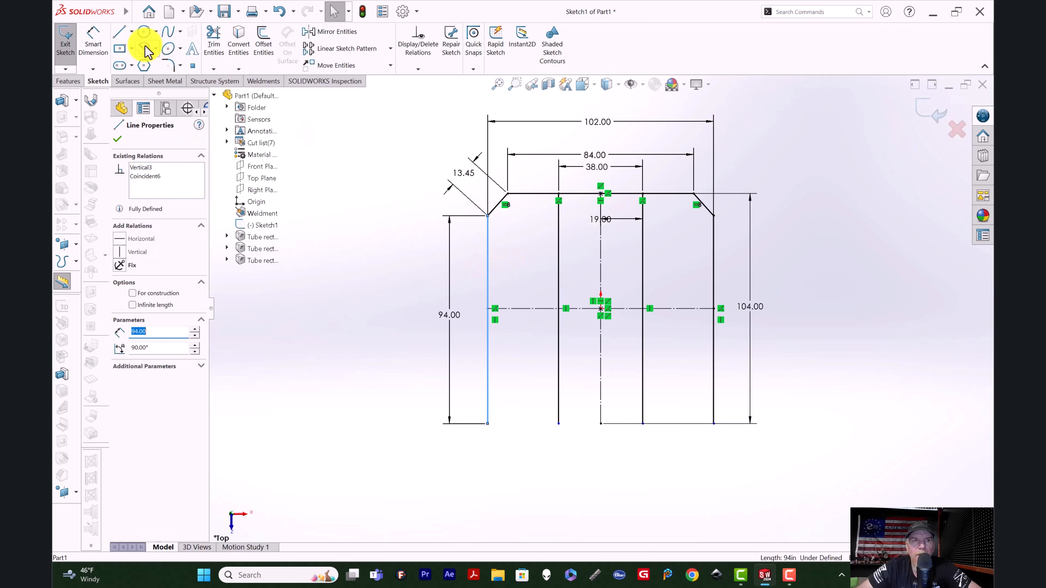
{"action": "left_click", "coordinate": [119, 32]}
{"action": "left_click", "coordinate": [487, 271]}
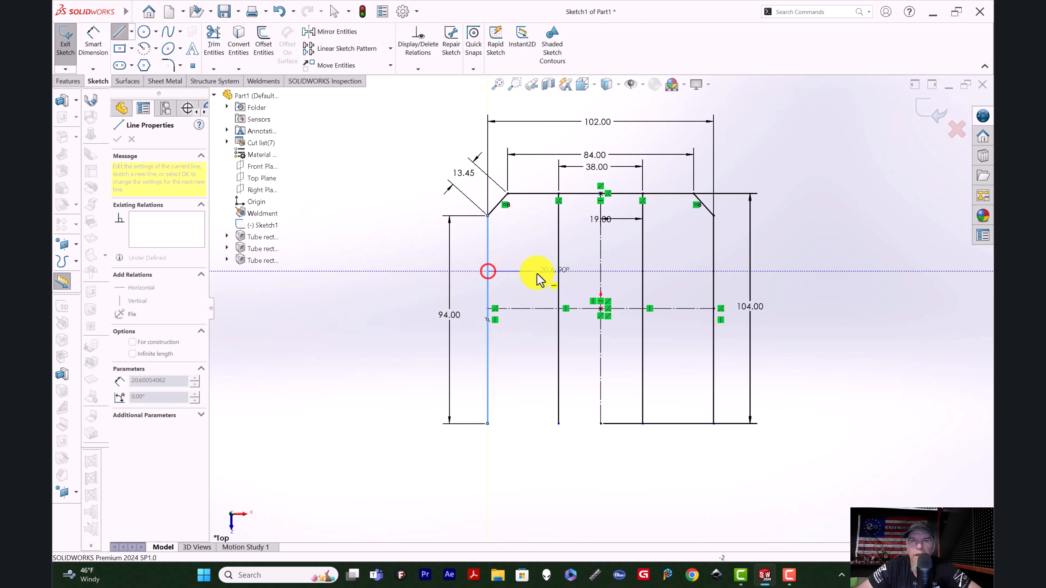
{"action": "left_click", "coordinate": [559, 272]}
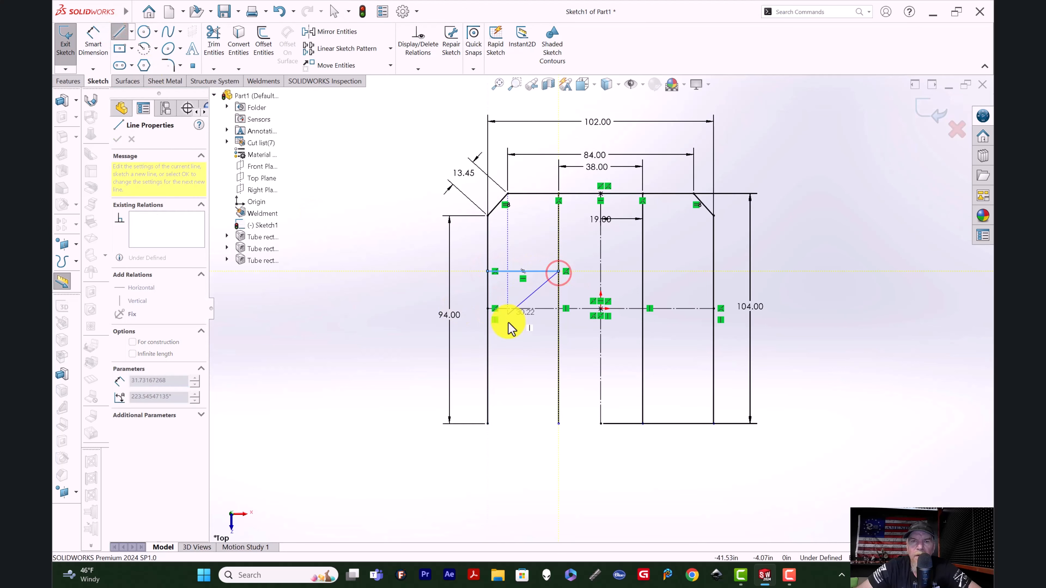
{"action": "key", "text": "Escape"}
{"action": "key", "text": "Escape"}
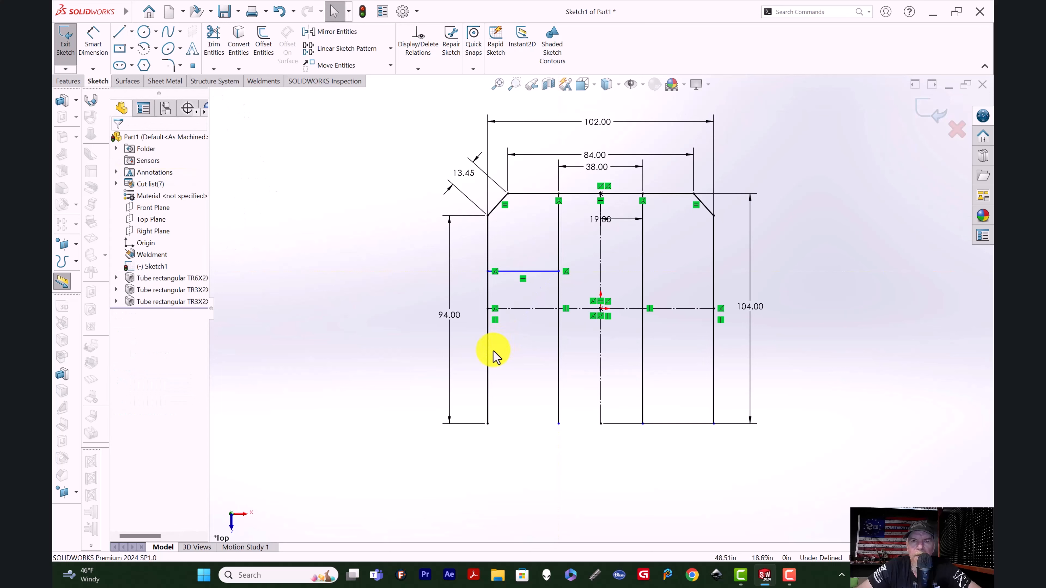
{"action": "left_click", "coordinate": [119, 31]}
{"action": "left_click", "coordinate": [488, 365]}
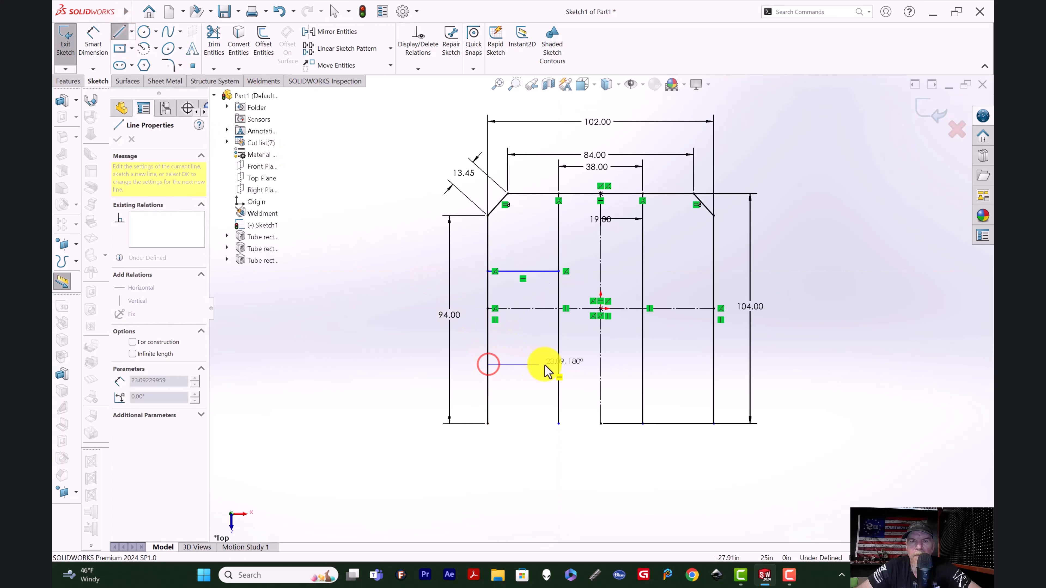
{"action": "left_click", "coordinate": [558, 364]}
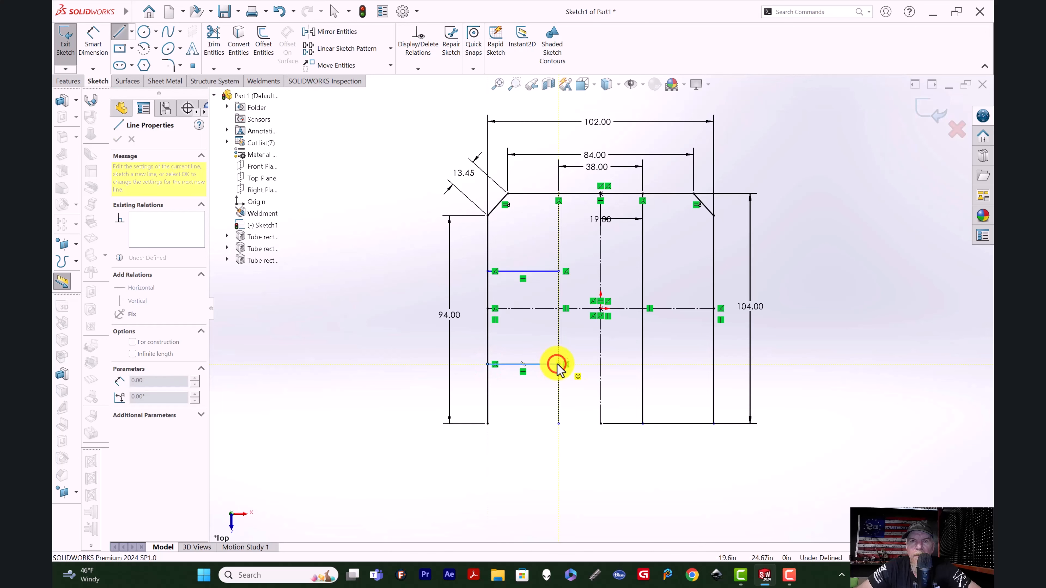
{"action": "key", "text": "Escape"}
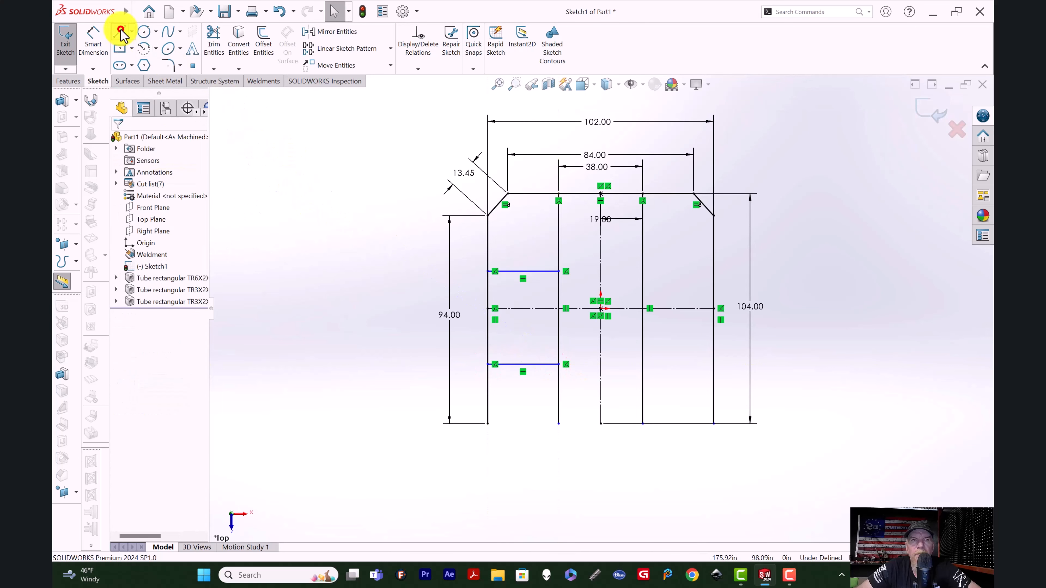
Sketch two horizontal lines between the right inner and right outer vertical lines, aligned with the two crossbar lines on the left
{"action": "left_click", "coordinate": [120, 32]}
{"action": "left_click", "coordinate": [643, 271]}
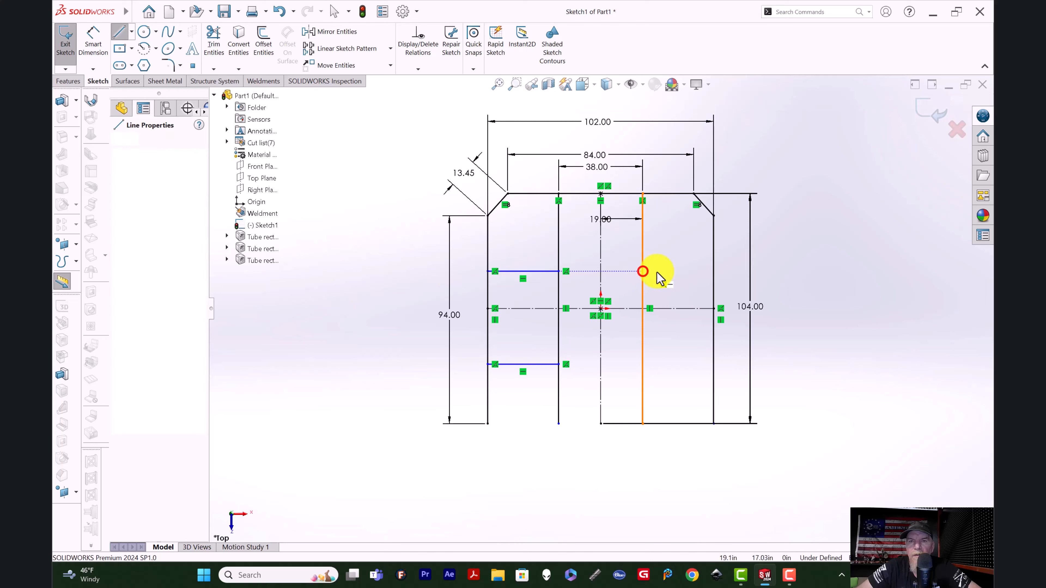
{"action": "left_click", "coordinate": [713, 271]}
{"action": "key", "text": "Escape"}
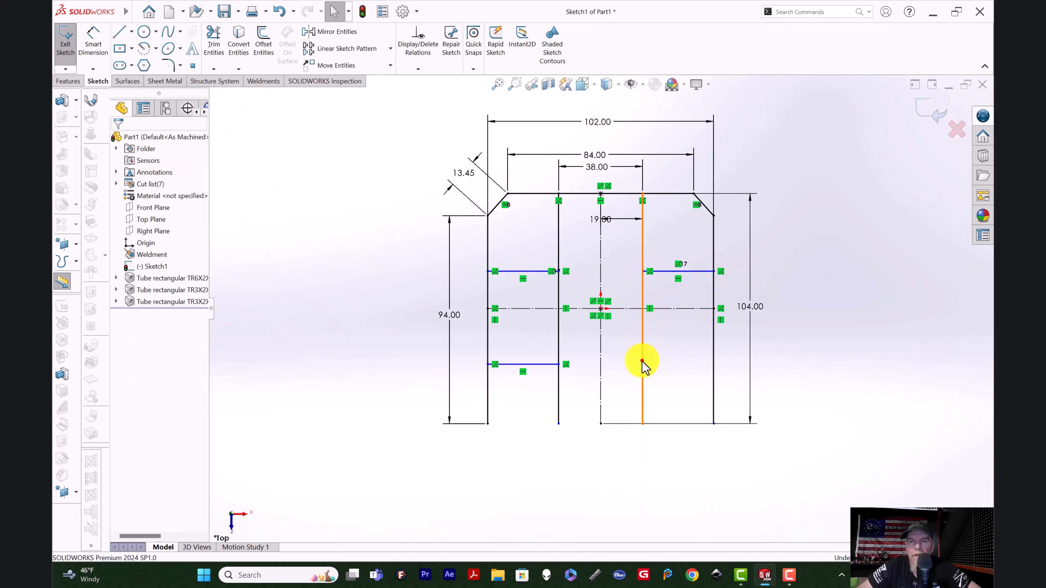
{"action": "left_click", "coordinate": [642, 361]}
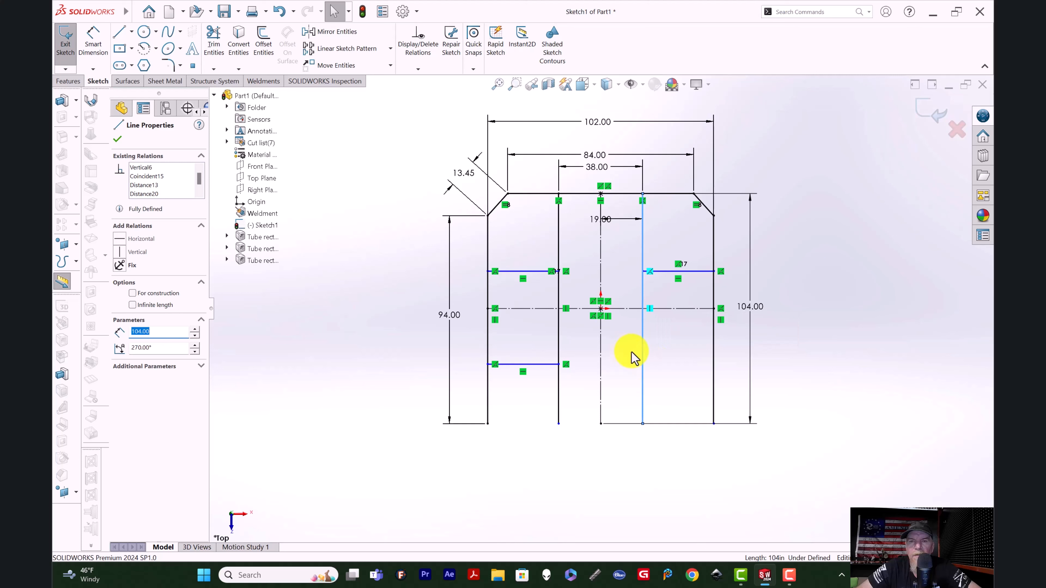
{"action": "left_click", "coordinate": [120, 32]}
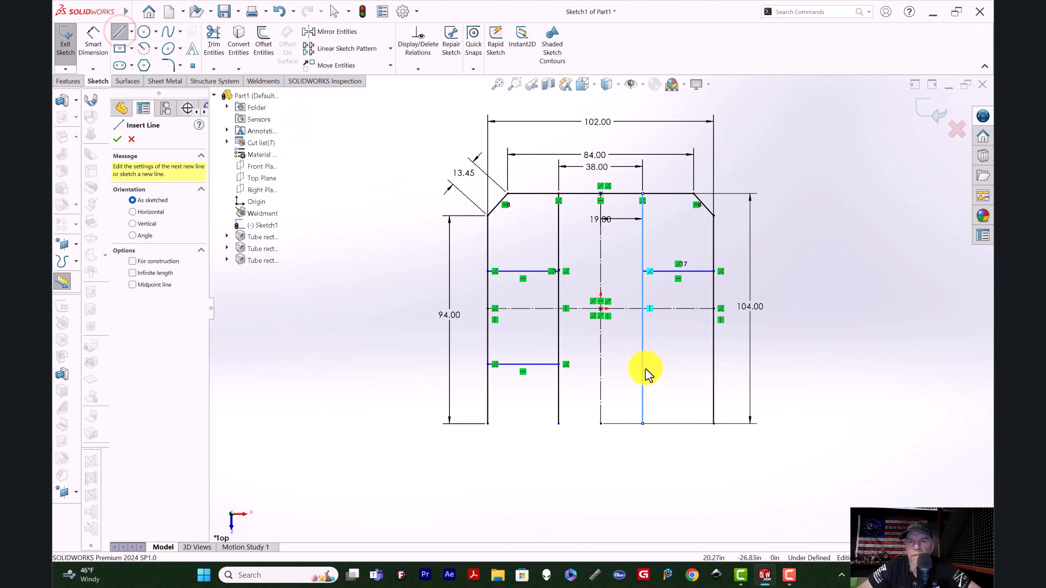
{"action": "left_click", "coordinate": [643, 365]}
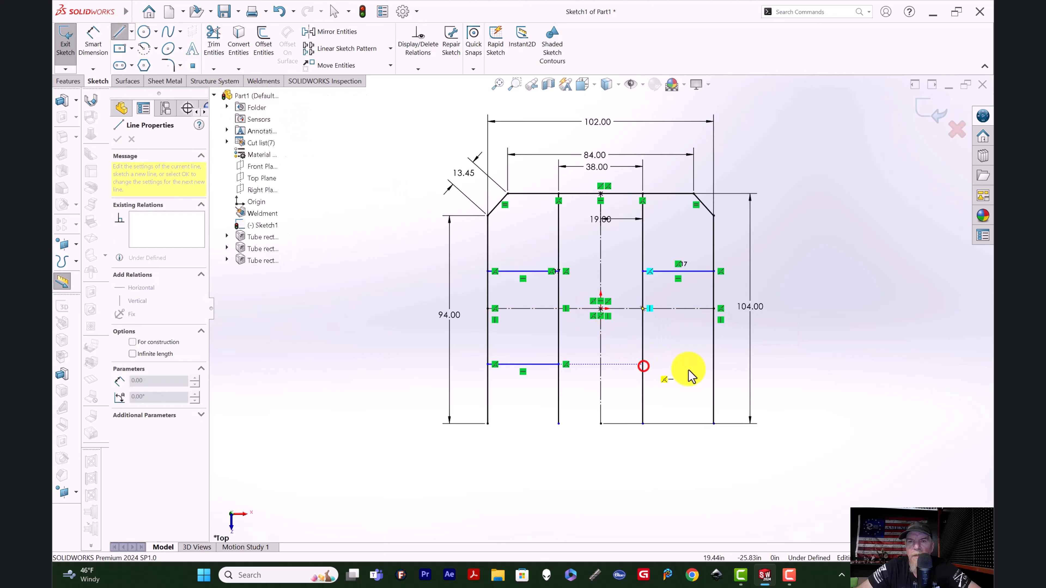
{"action": "left_click", "coordinate": [714, 365]}
{"action": "key", "text": "Escape"}
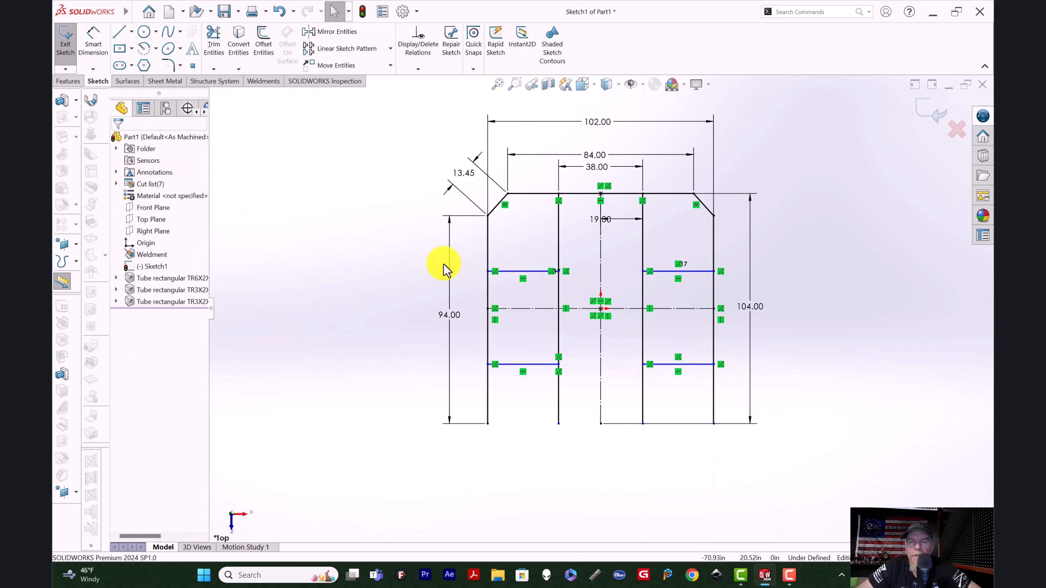
Try to dimension the upper left crossbar line 68 in below the frame's top line, and undo that dimension
{"action": "key", "text": "d"}
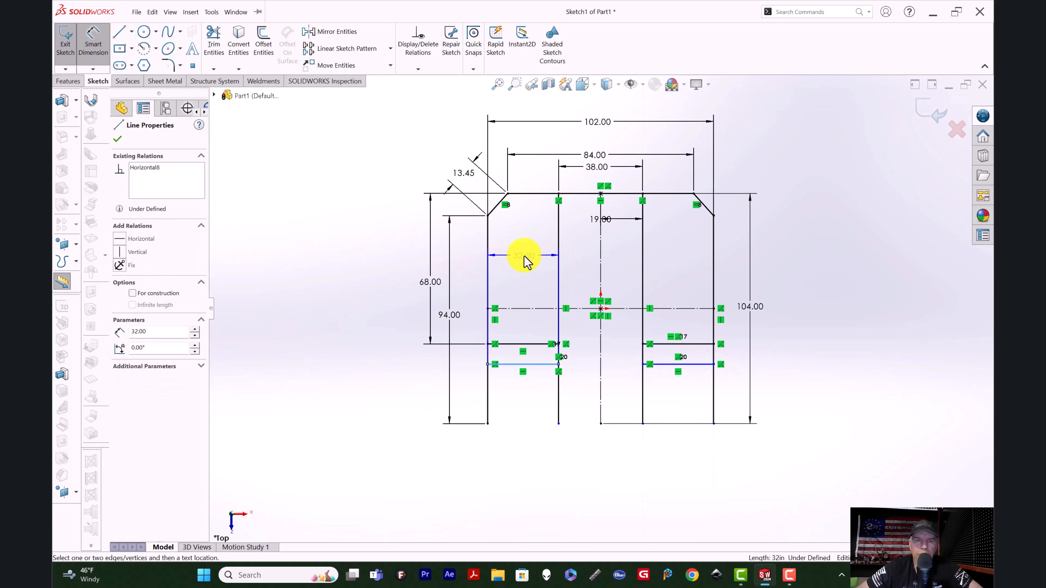
{"action": "key", "text": "Escape"}
{"action": "key", "text": "ctrl+z"}
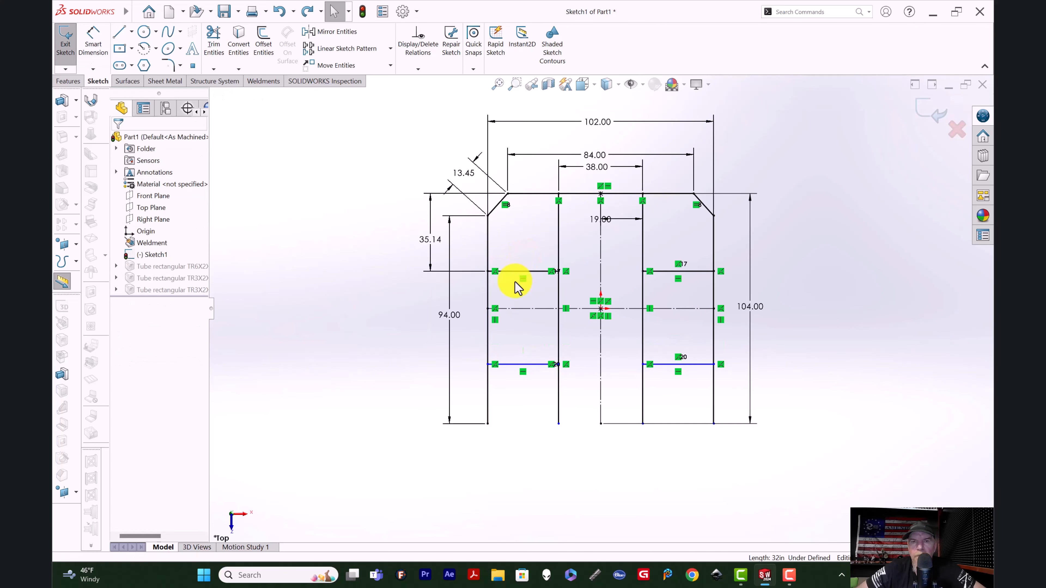
{"action": "key", "text": "ctrl+z"}
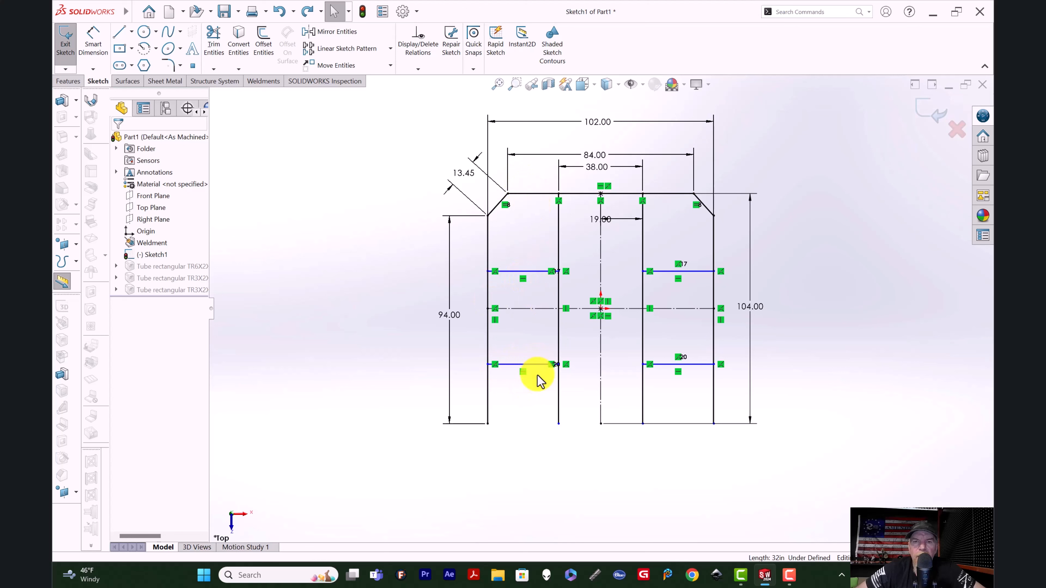
Dimension the lower left crossbar line 68 in below the left end point of the frame's top line
{"action": "left_click", "coordinate": [507, 193]}
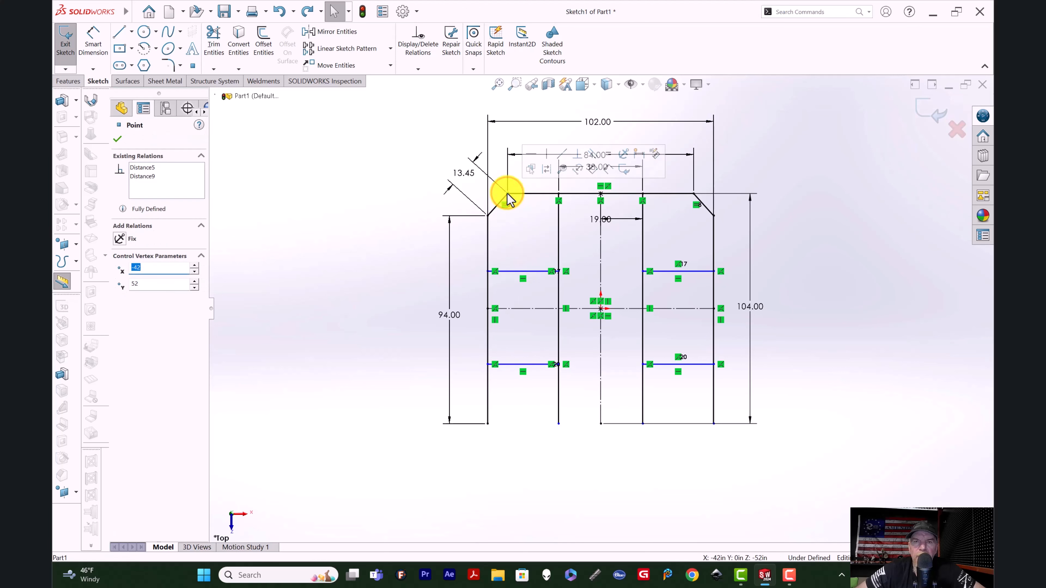
{"action": "left_click", "coordinate": [91, 41]}
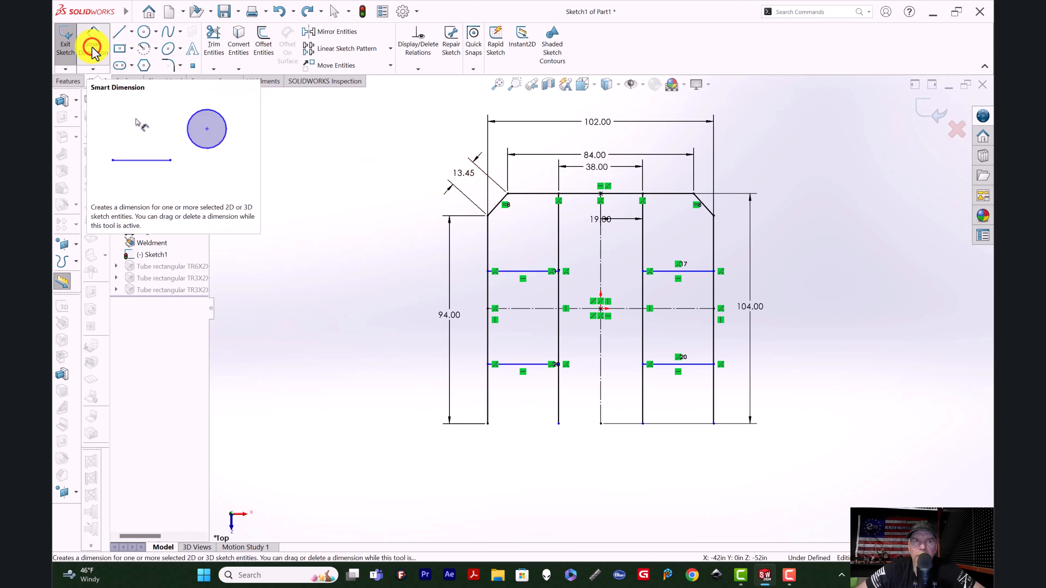
{"action": "left_click", "coordinate": [508, 194]}
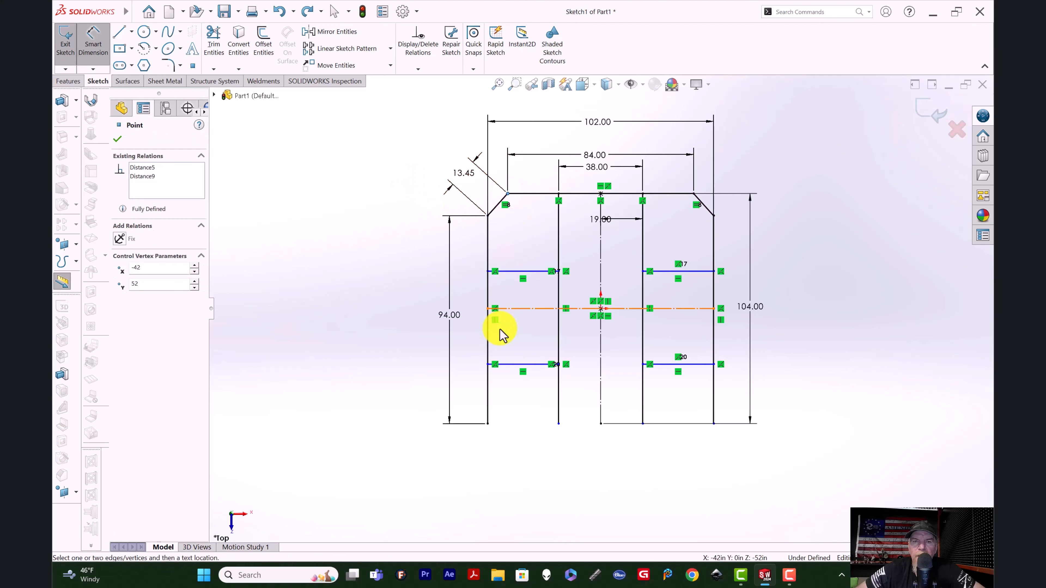
{"action": "left_click", "coordinate": [506, 364]}
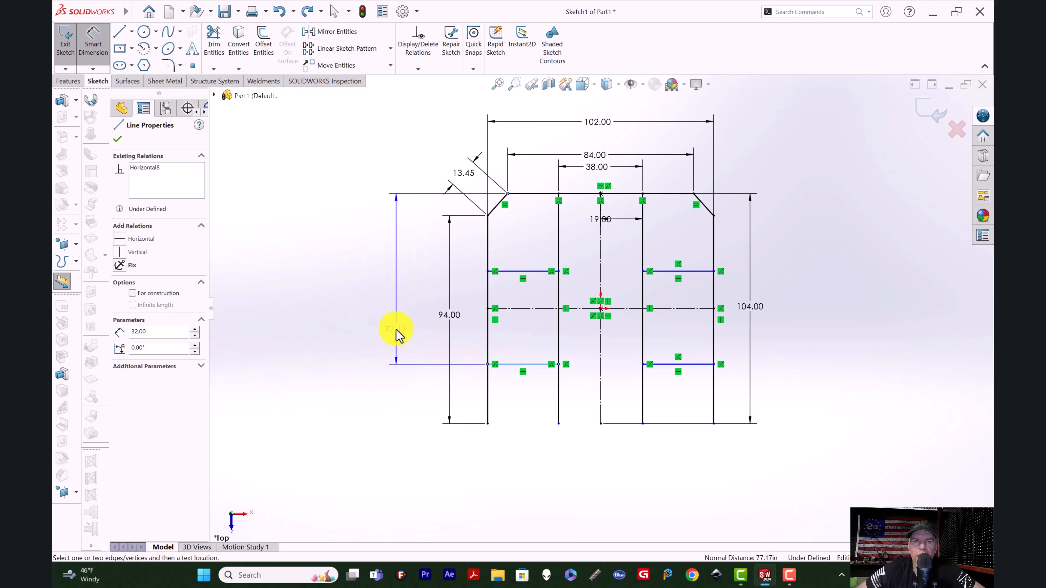
{"action": "left_click", "coordinate": [395, 289]}
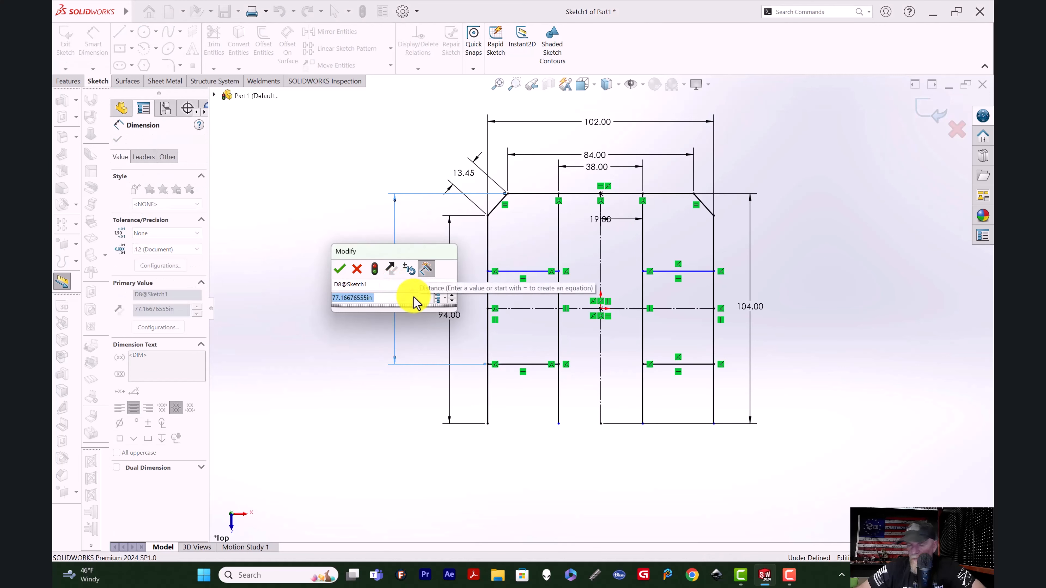
{"action": "type", "text": "68"}
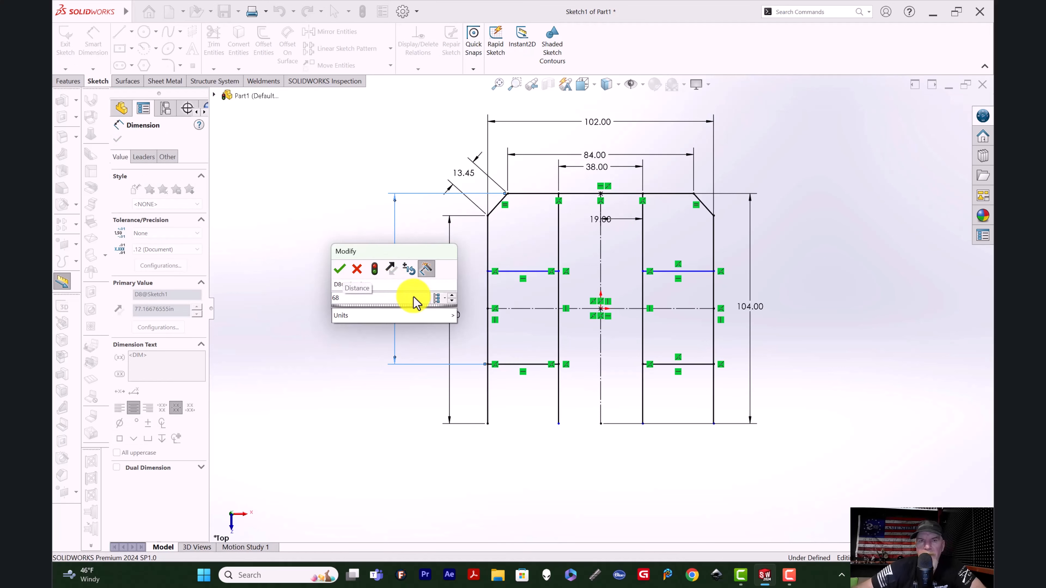
{"action": "key", "text": "Return"}
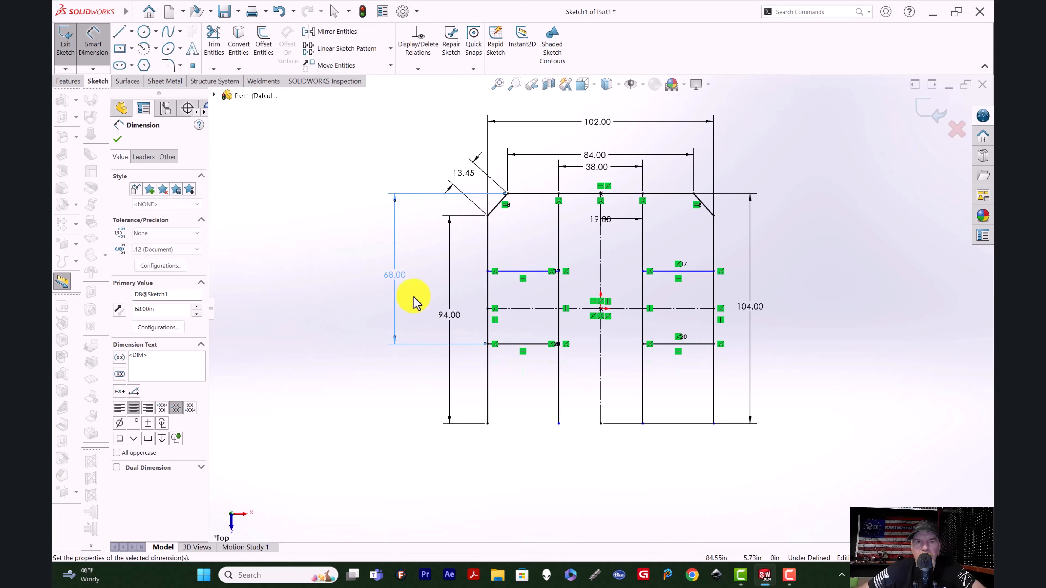
Move the 94 and 68 in dimensions farther out and dimension the upper left crossbar line 38 in below the top line's left end
{"action": "left_click_drag", "start_coordinate": [448, 316], "coordinate": [312, 314]}
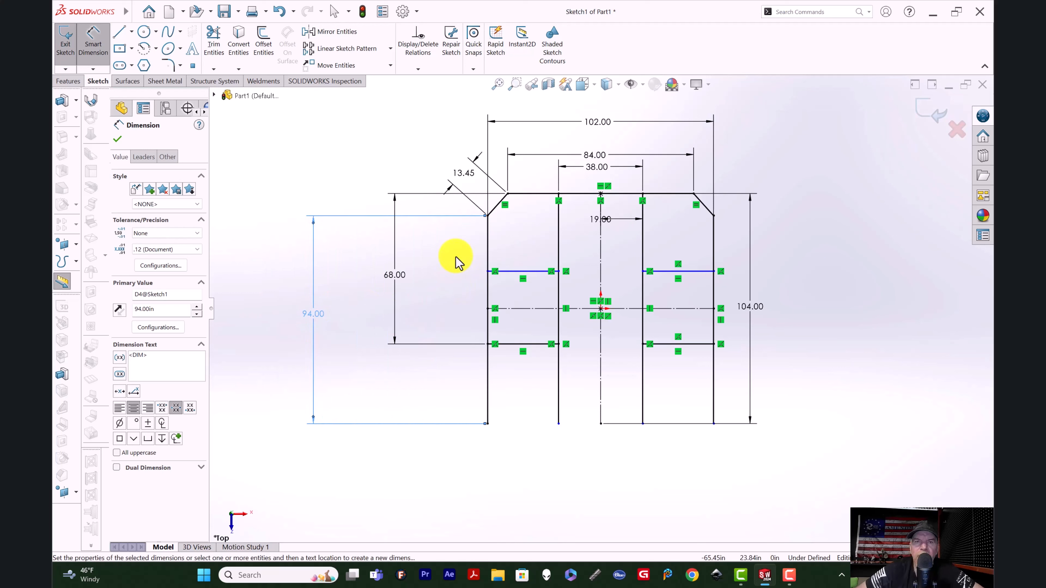
{"action": "left_click_drag", "start_coordinate": [394, 275], "coordinate": [358, 273]}
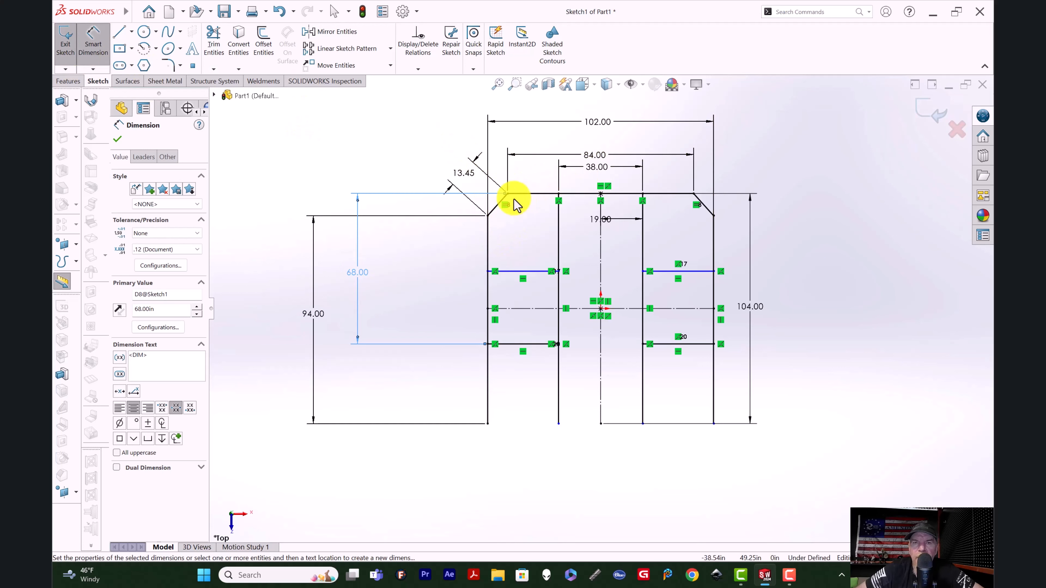
{"action": "left_click", "coordinate": [508, 193]}
{"action": "left_click", "coordinate": [514, 272]}
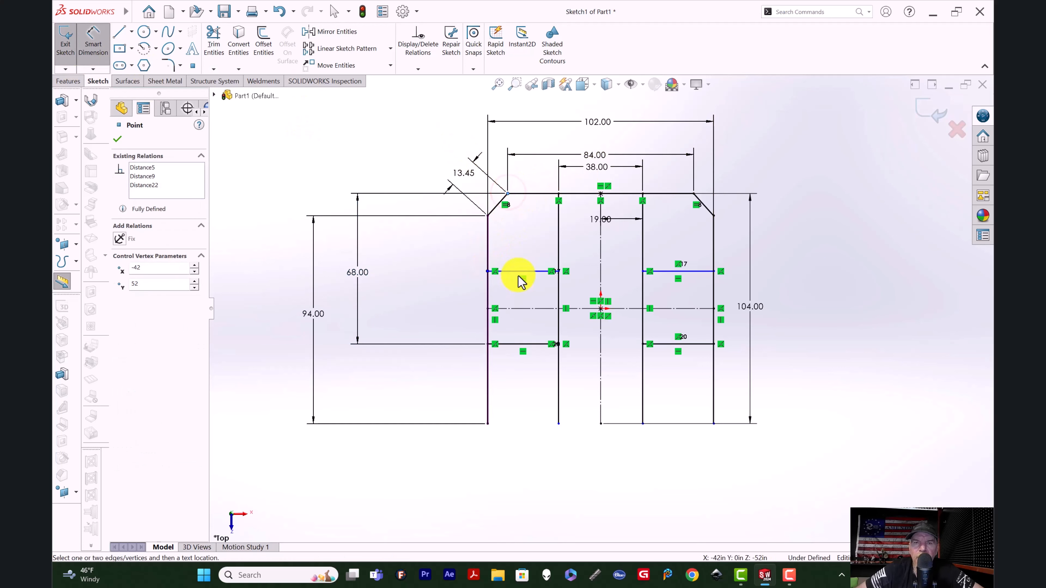
{"action": "left_click", "coordinate": [399, 240]}
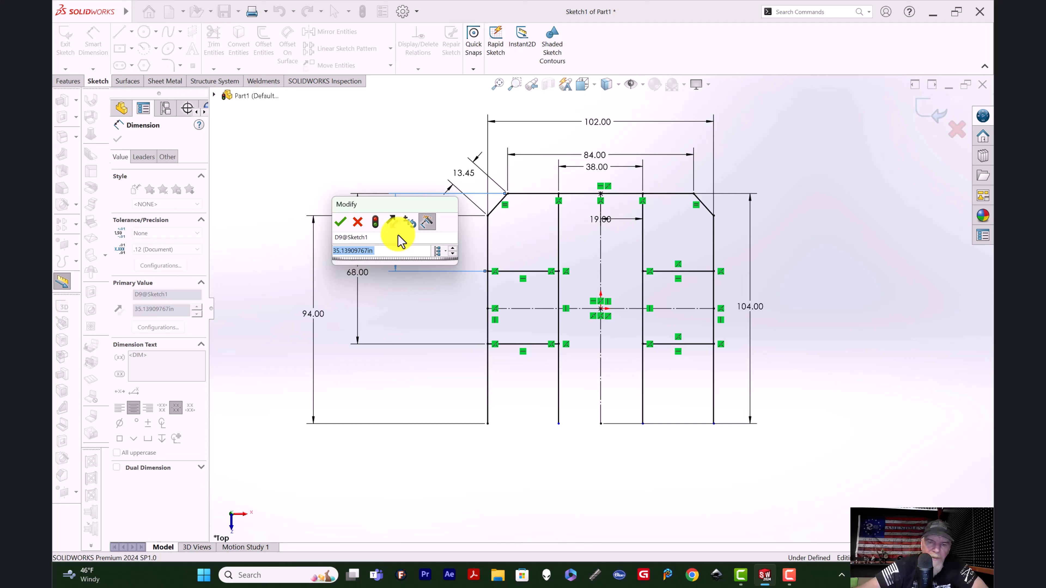
{"action": "type", "text": "38"}
{"action": "key", "text": "Return"}
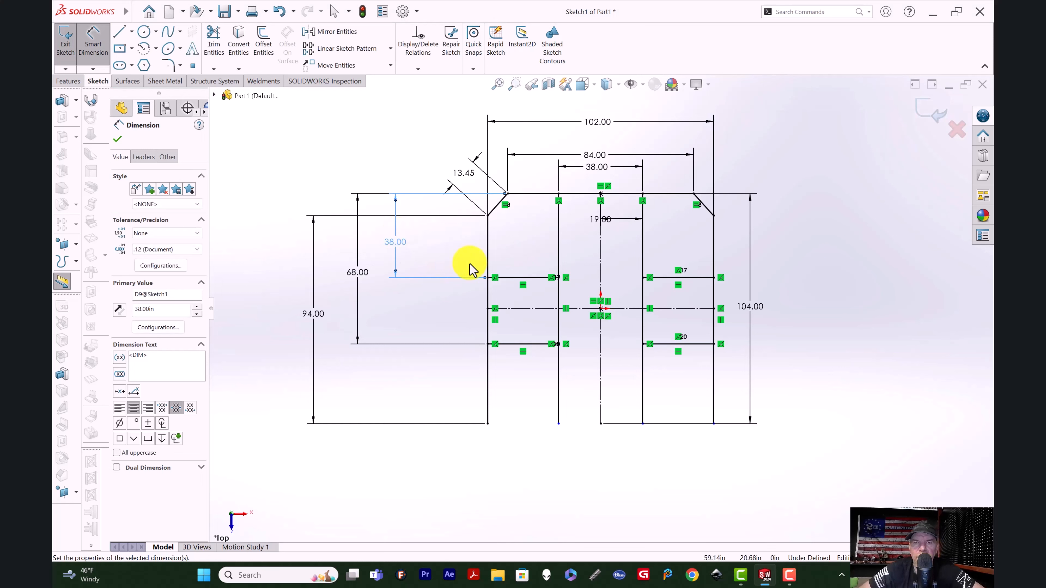
Exit the sketch to rebuild the frame with the added crossbar lines and bring up the weldment tools
{"action": "left_click", "coordinate": [535, 468]}
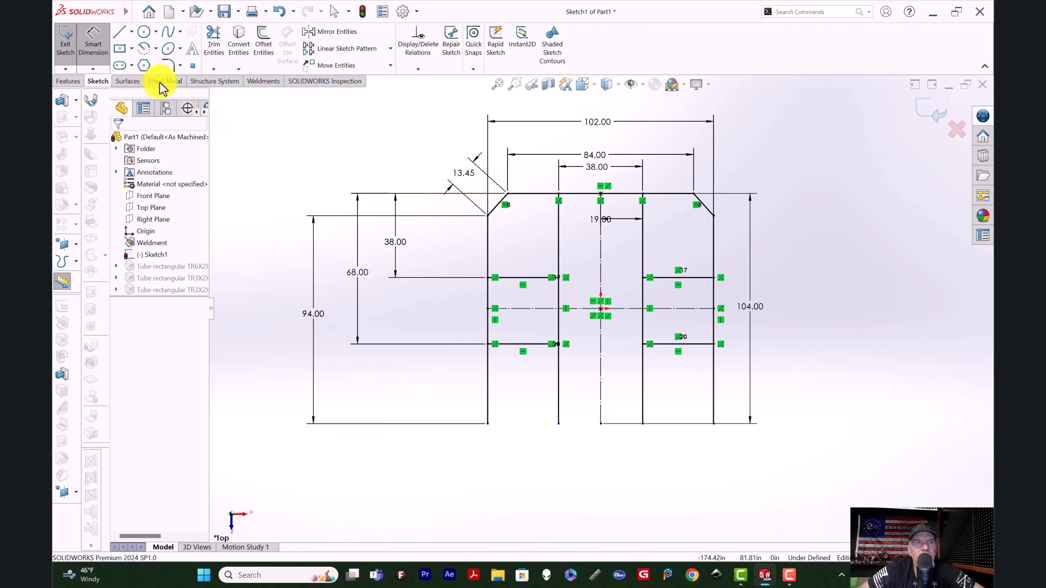
{"action": "left_click", "coordinate": [66, 49]}
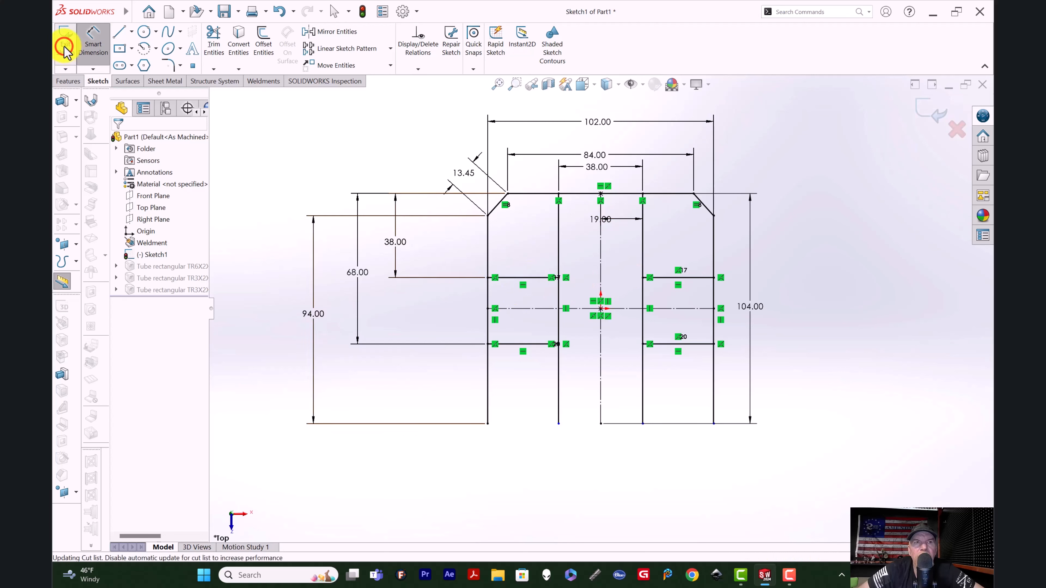
{"action": "left_click", "coordinate": [264, 82]}
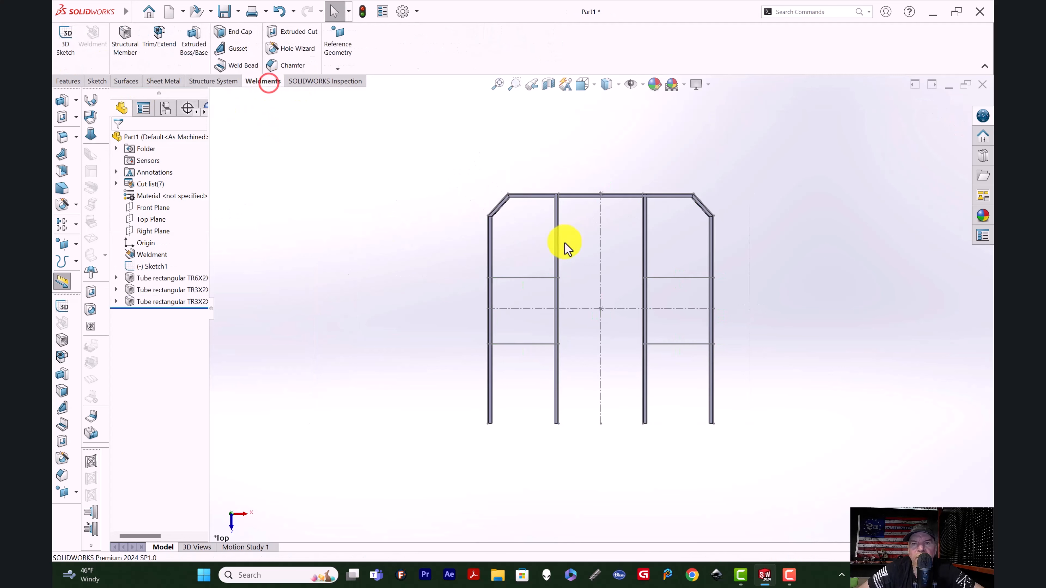
Add an ansi rectangular tube structural member of size TR3x2x0.1875 along the upper left crossbar line
{"action": "left_click", "coordinate": [516, 279]}
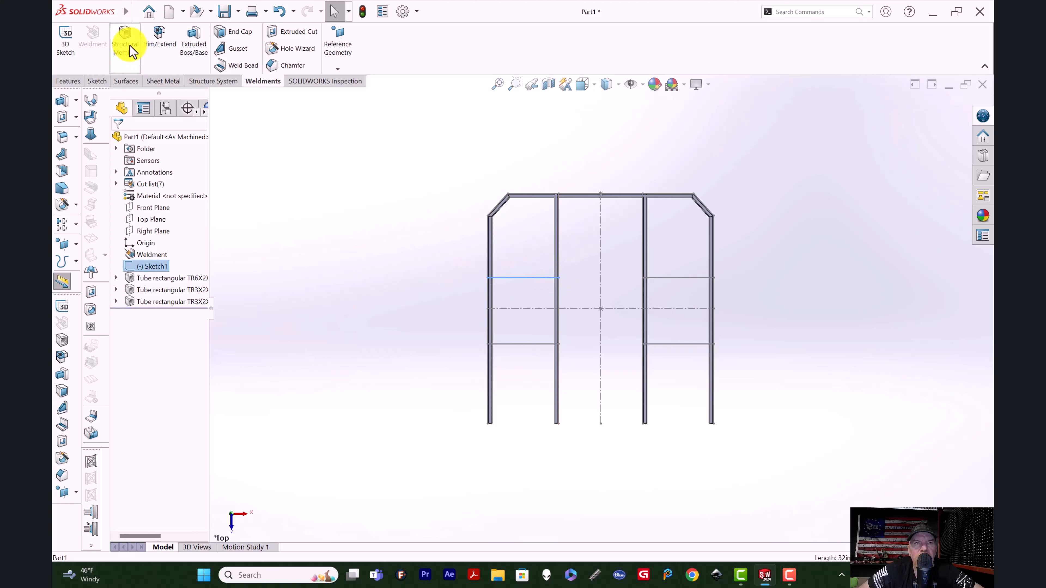
{"action": "left_click", "coordinate": [124, 39]}
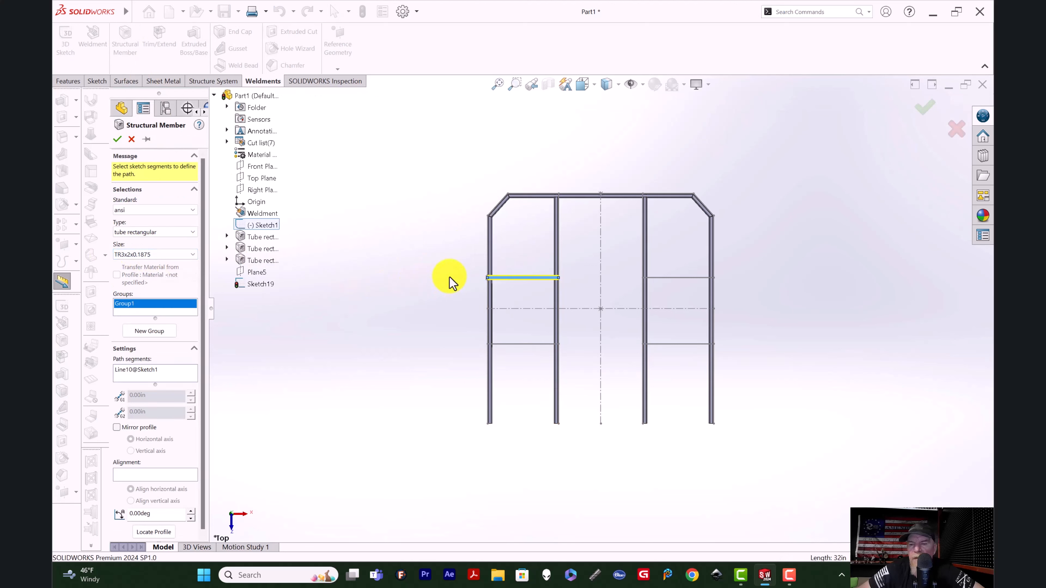
{"action": "key", "text": "Return"}
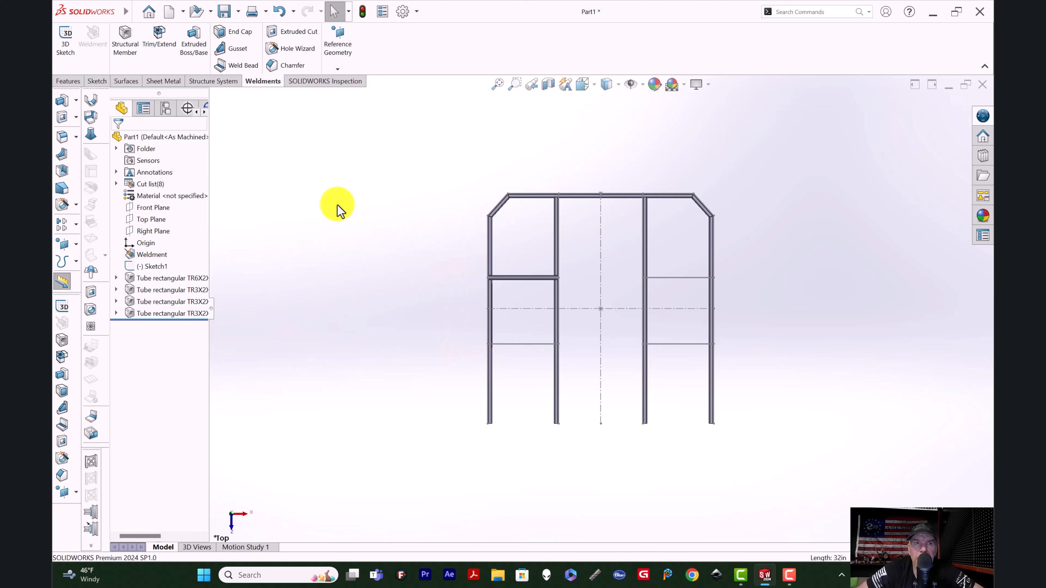
Add separate TR3x2x0.1875 rectangular tube structural members along the lower left crossbar line and the right-hand crossbar lines
{"action": "left_click", "coordinate": [126, 42]}
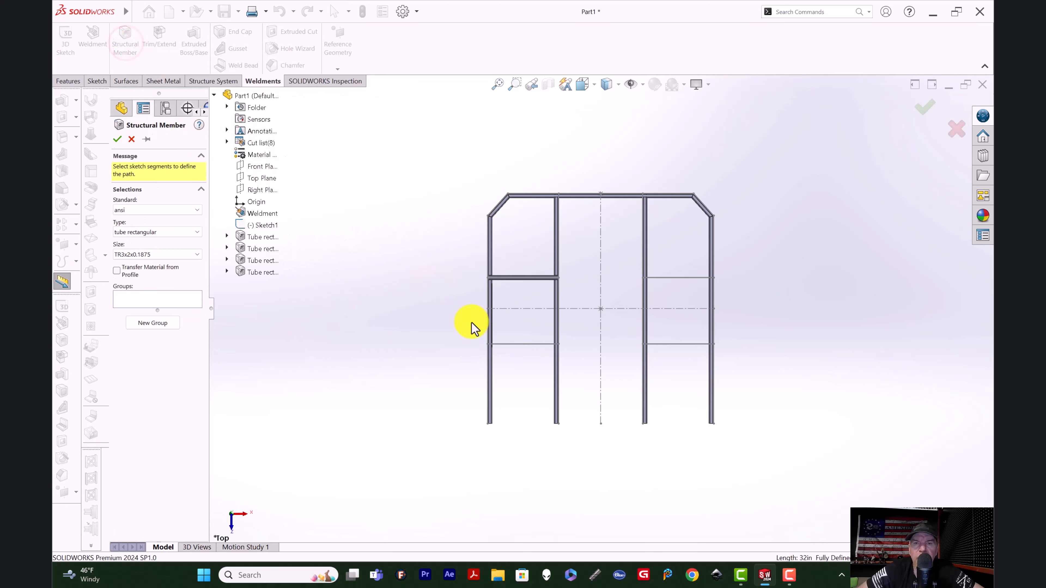
{"action": "left_click", "coordinate": [527, 344]}
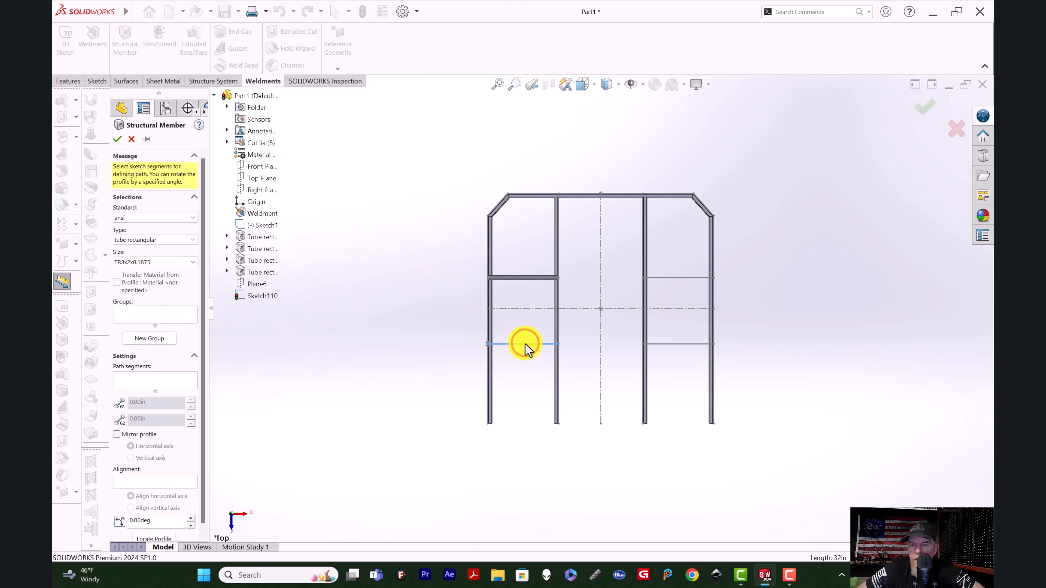
{"action": "key", "text": "Return"}
{"action": "left_click", "coordinate": [126, 42]}
{"action": "left_click", "coordinate": [679, 278]}
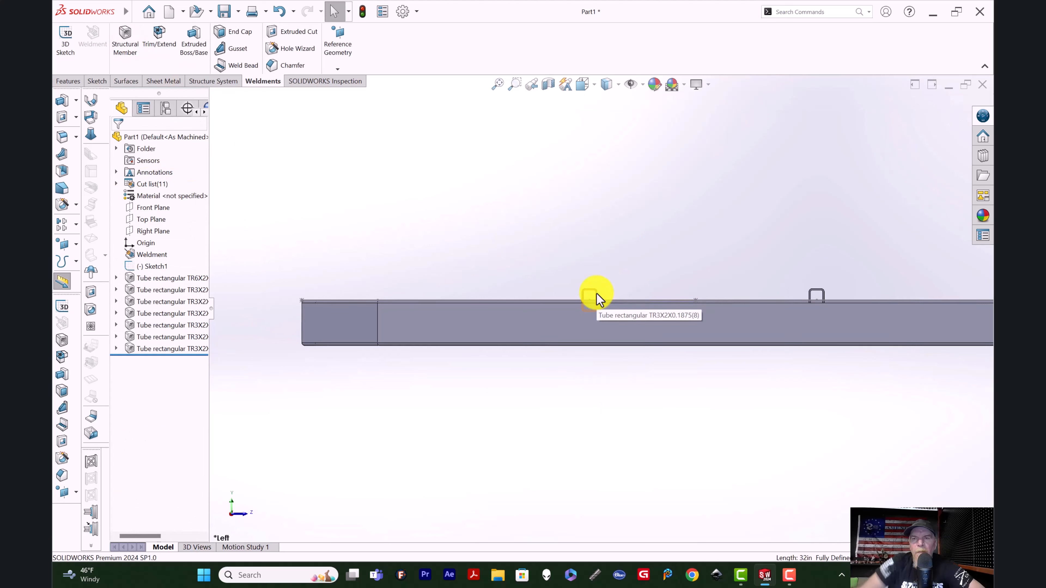
Edit the upper left crossbar member and locate its profile on the sketch line by the upper corner nearest the frame's closed top end
{"action": "scroll", "coordinate": [597, 294], "scroll_direction": "down", "scroll_amount": 5}
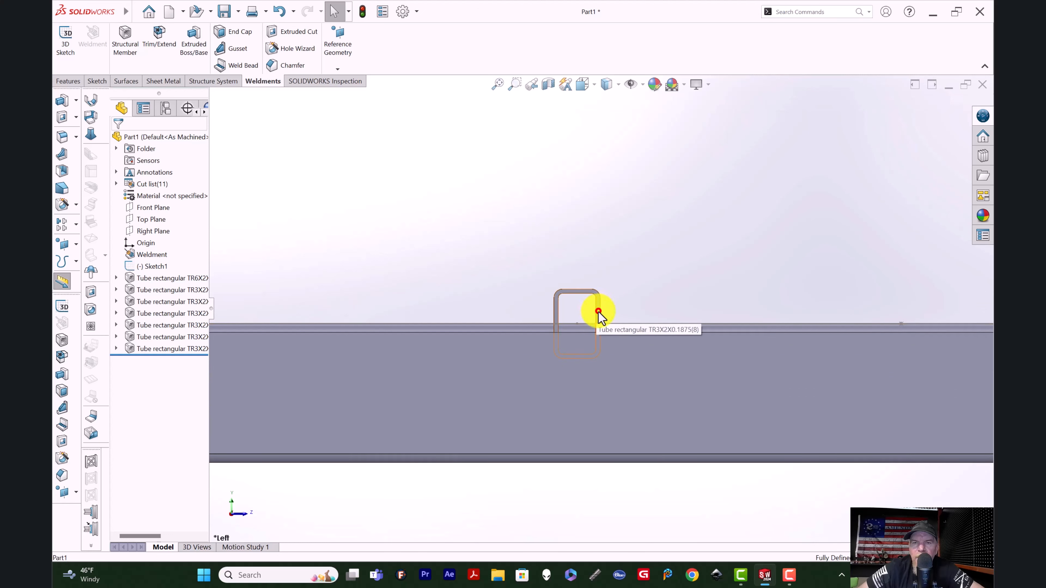
{"action": "left_click", "coordinate": [599, 312]}
{"action": "left_click", "coordinate": [624, 275]}
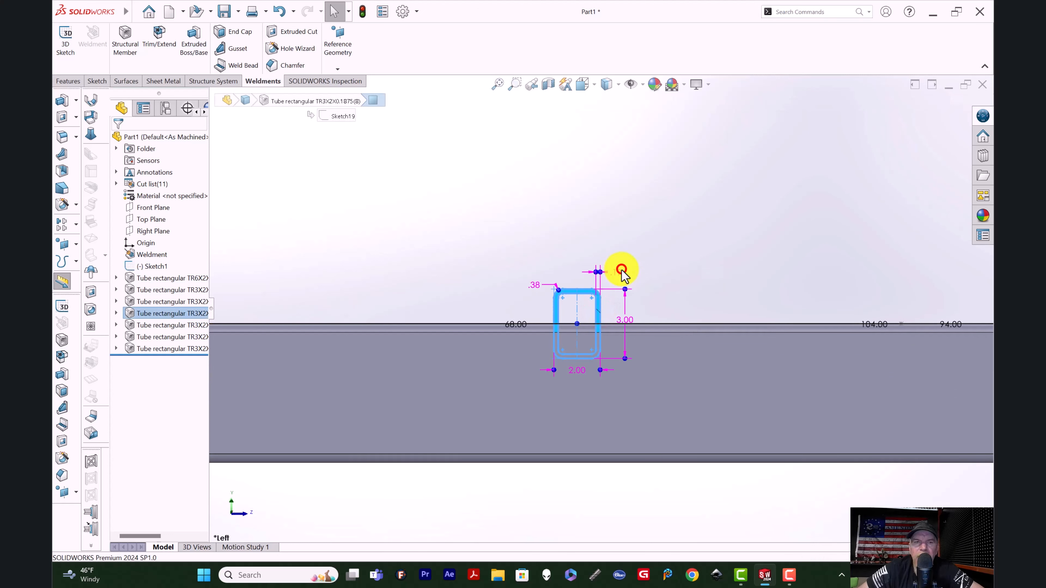
{"action": "scroll", "coordinate": [142, 304], "scroll_direction": "down", "scroll_amount": 5}
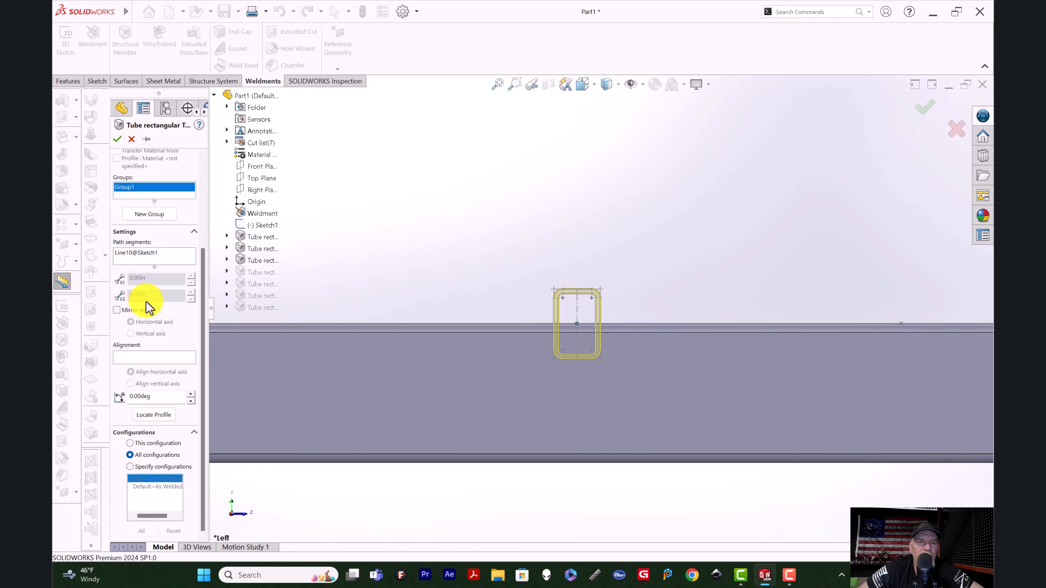
{"action": "left_click", "coordinate": [157, 413]}
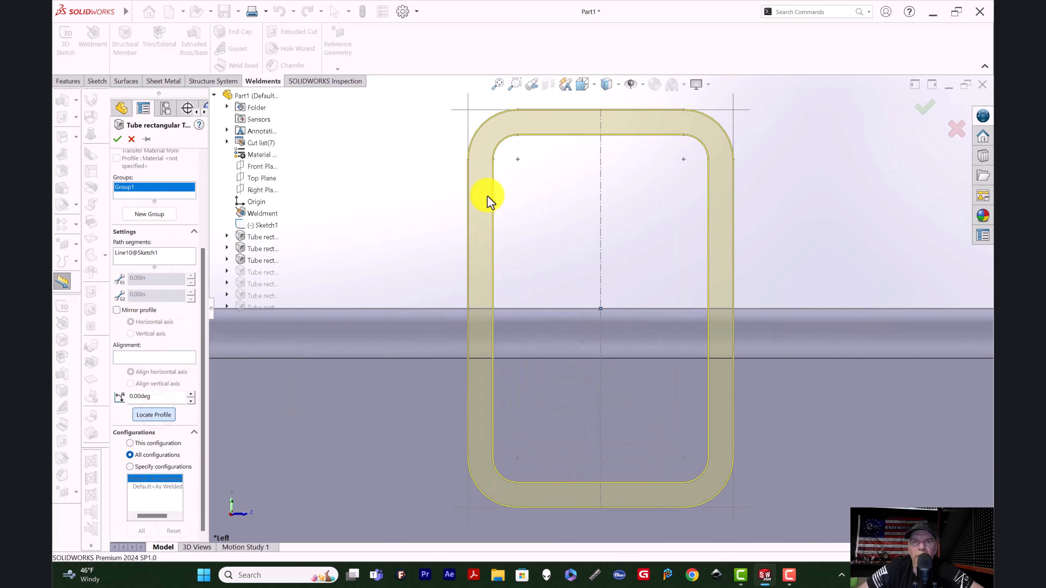
{"action": "left_click", "coordinate": [468, 110]}
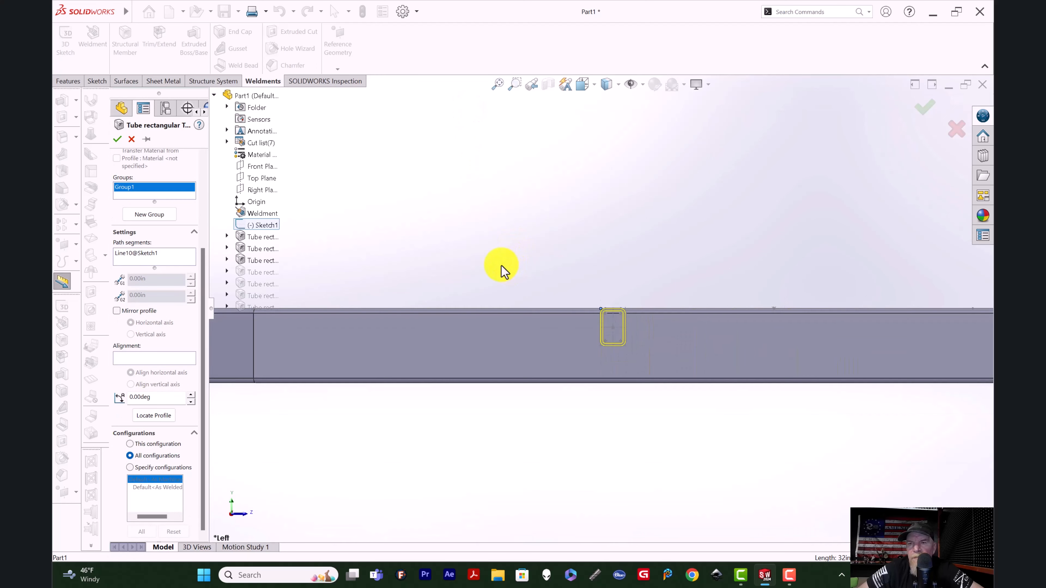
{"action": "scroll", "coordinate": [782, 293], "scroll_direction": "down", "scroll_amount": 4}
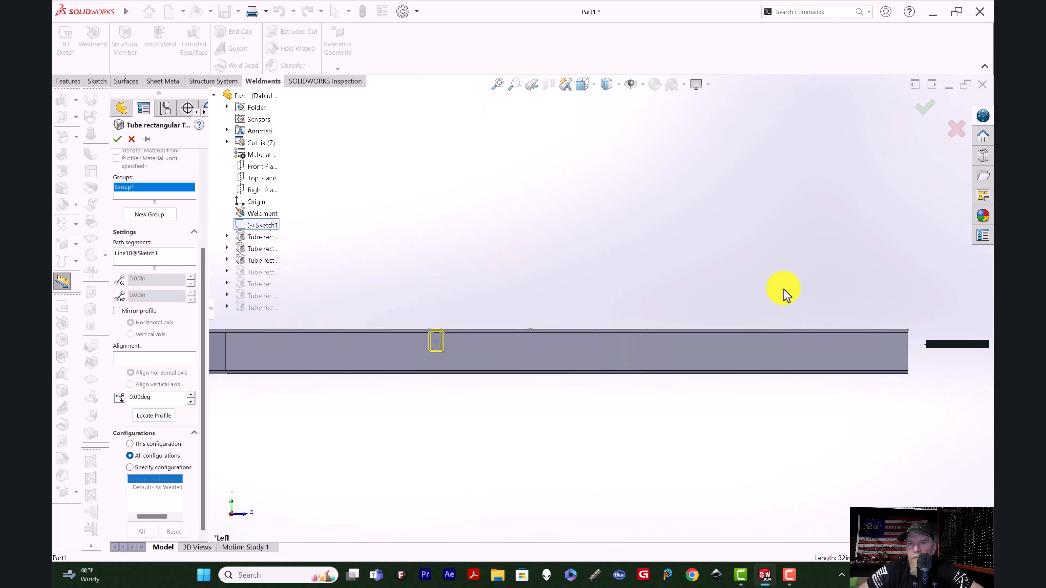
{"action": "left_click_drag", "start_coordinate": [680, 311], "coordinate": [686, 320]}
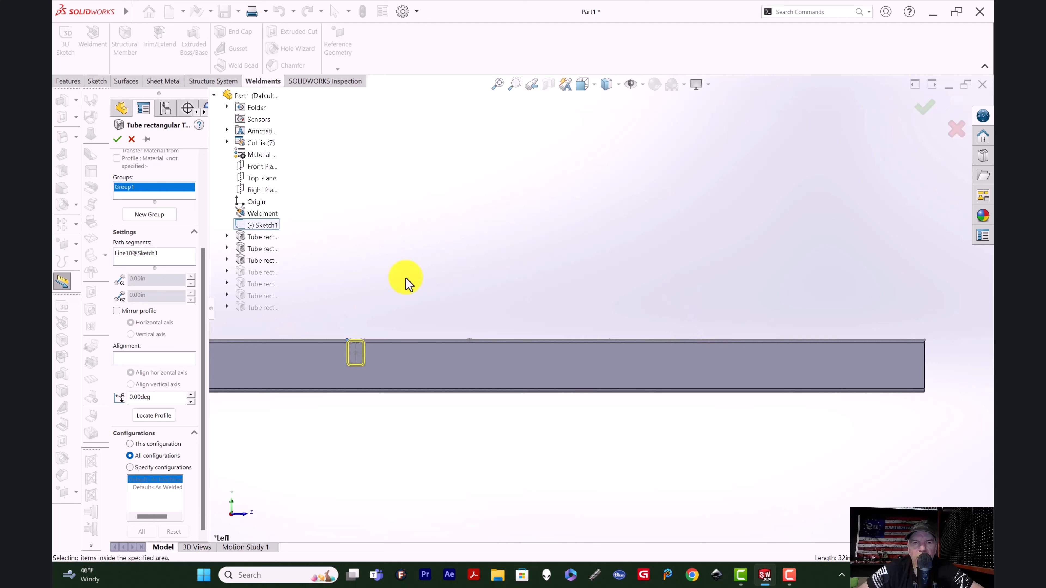
{"action": "key", "text": "Return"}
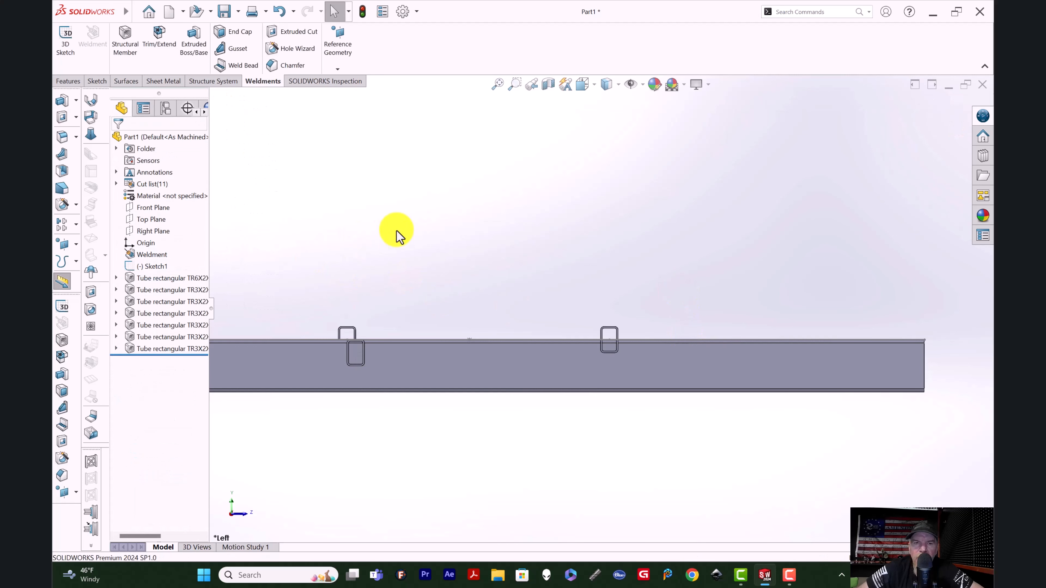
Edit the lower left crossbar member and locate its profile by the upper corner nearest the frame's closed top end
{"action": "scroll", "coordinate": [525, 269], "scroll_direction": "up", "scroll_amount": 3}
{"action": "scroll", "coordinate": [556, 274], "scroll_direction": "down", "scroll_amount": 4}
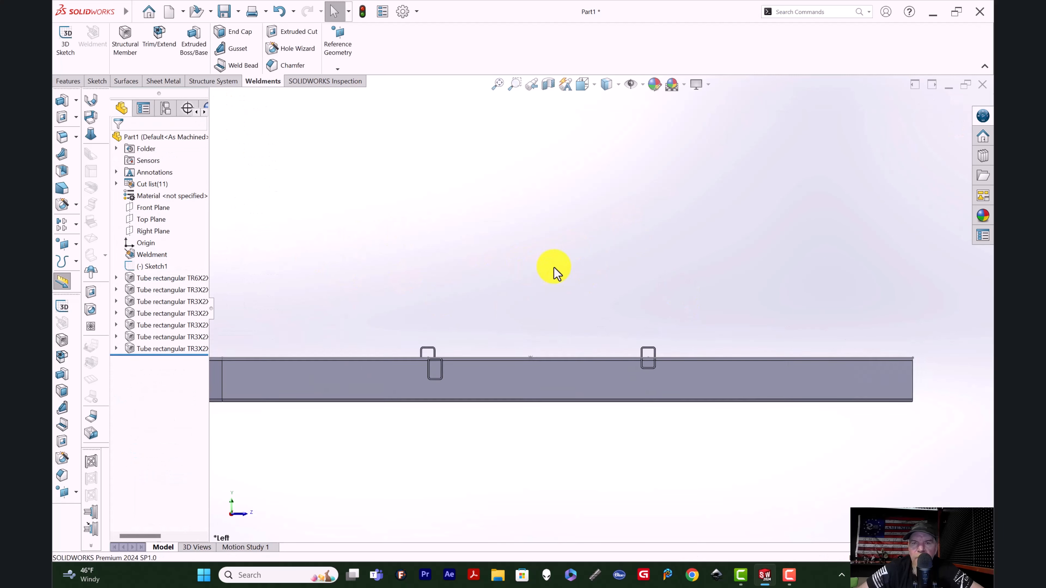
{"action": "mouse_move", "coordinate": [690, 290]}
{"action": "middle_mouse_down"}
{"action": "mouse_move", "coordinate": [691, 308]}
{"action": "mouse_move", "coordinate": [690, 292]}
{"action": "middle_mouse_up"}
{"action": "scroll", "coordinate": [675, 374], "scroll_direction": "down", "scroll_amount": 5}
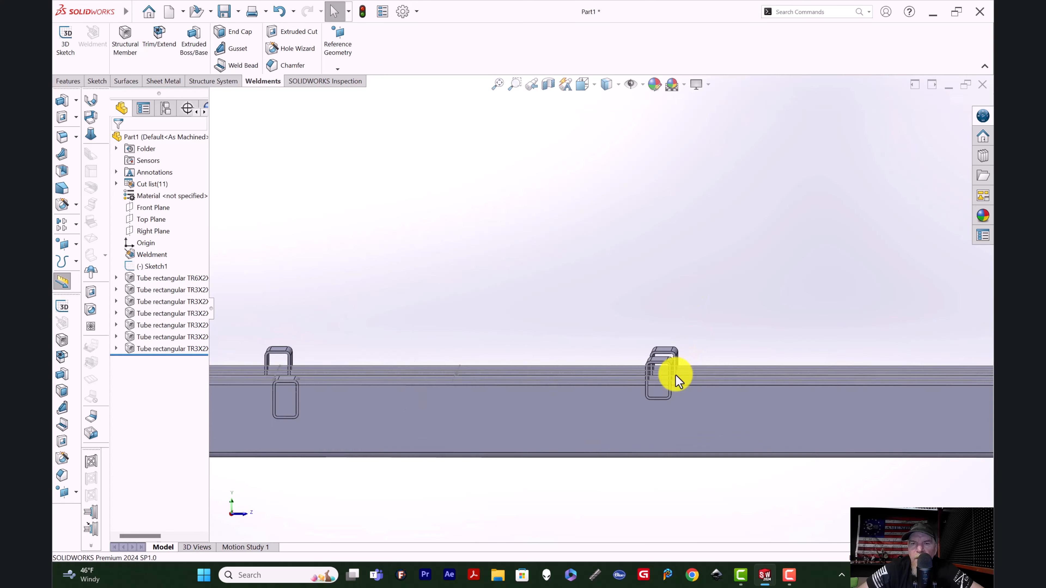
{"action": "left_click", "coordinate": [585, 323]}
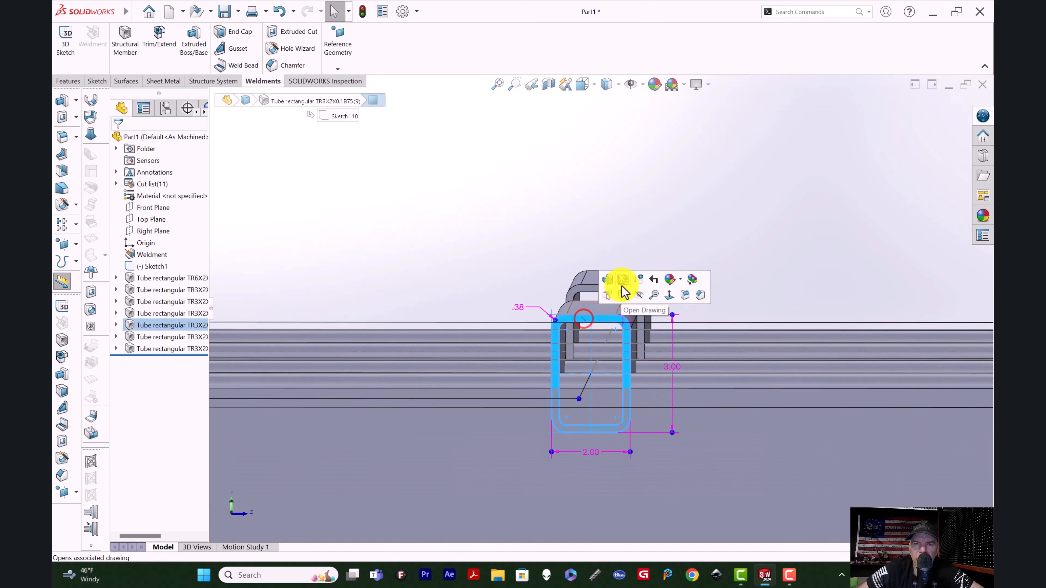
{"action": "left_click", "coordinate": [608, 281]}
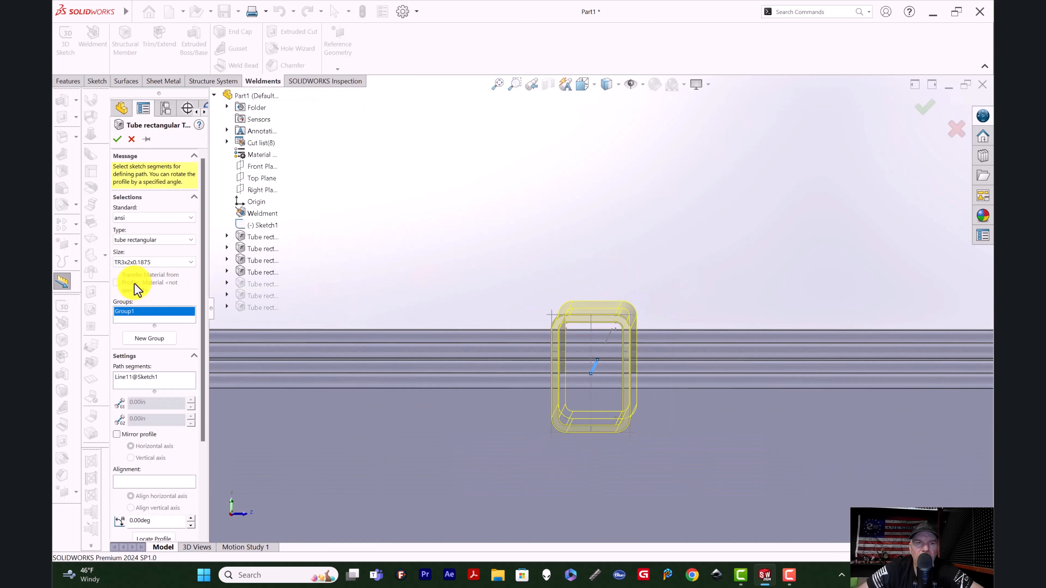
{"action": "scroll", "coordinate": [136, 296], "scroll_direction": "down", "scroll_amount": 5}
{"action": "left_click", "coordinate": [153, 415]}
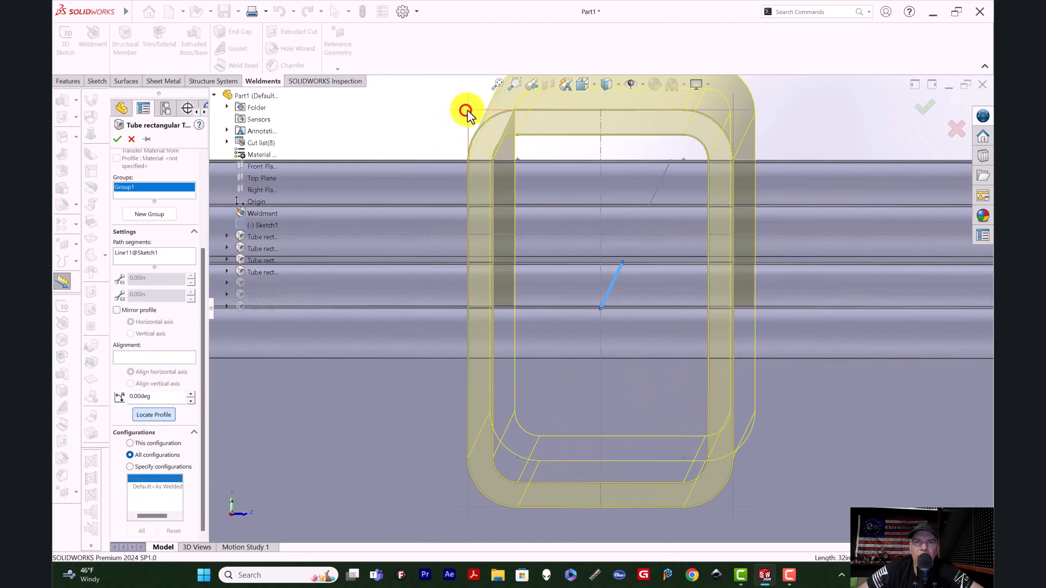
{"action": "left_click", "coordinate": [468, 111]}
{"action": "key", "text": "Return"}
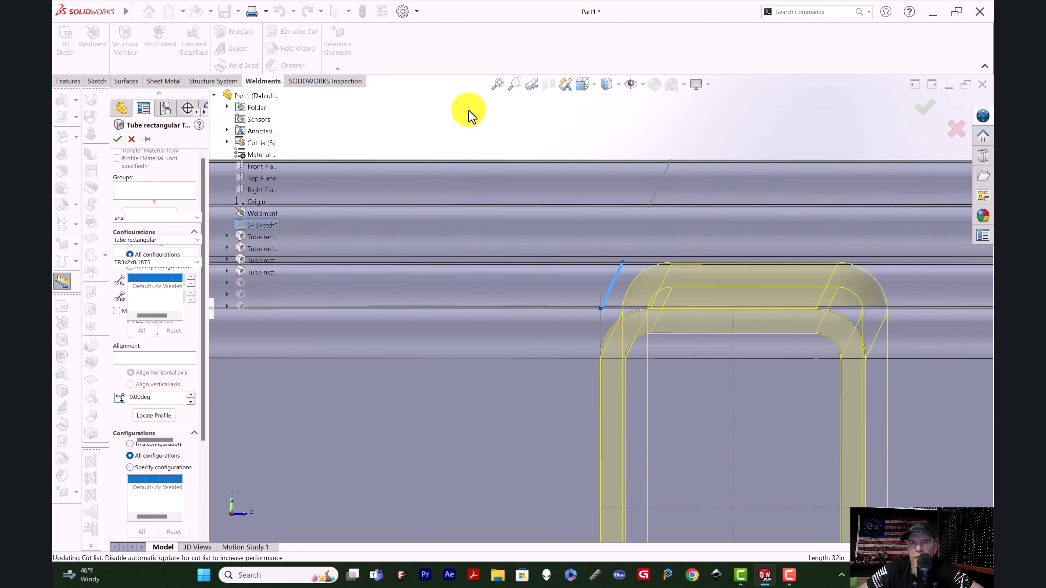
Edit the lower right crossbar member and locate its profile by the upper corner nearest the frame's closed top end
{"action": "scroll", "coordinate": [539, 231], "scroll_direction": "up", "scroll_amount": 6}
{"action": "scroll", "coordinate": [685, 212], "scroll_direction": "up", "scroll_amount": 1}
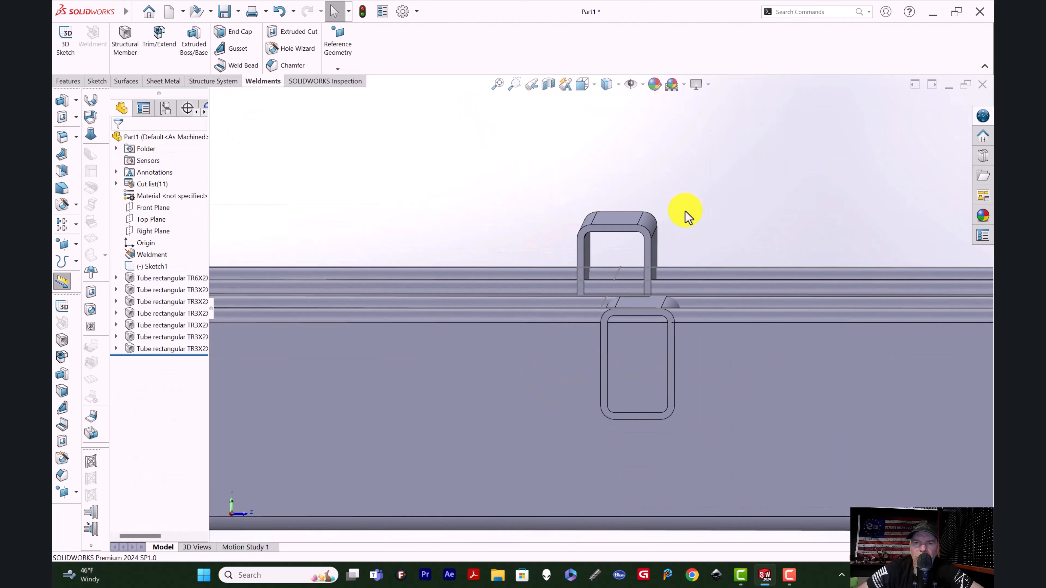
{"action": "middle_click_drag", "start_coordinate": [752, 198], "coordinate": [855, 280]}
{"action": "scroll", "coordinate": [860, 281], "scroll_direction": "up", "scroll_amount": 3}
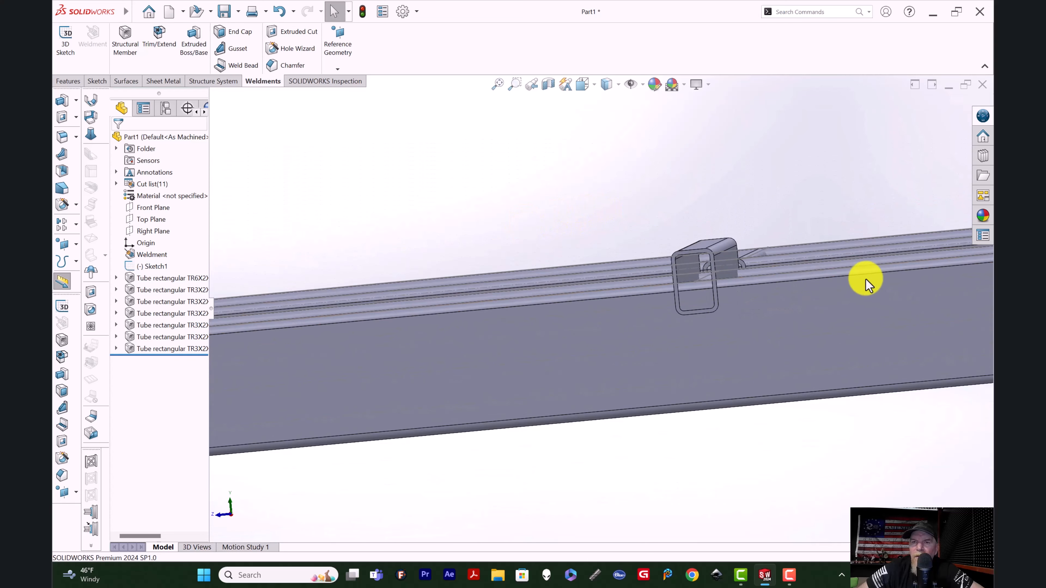
{"action": "scroll", "coordinate": [866, 285], "scroll_direction": "down", "scroll_amount": 4}
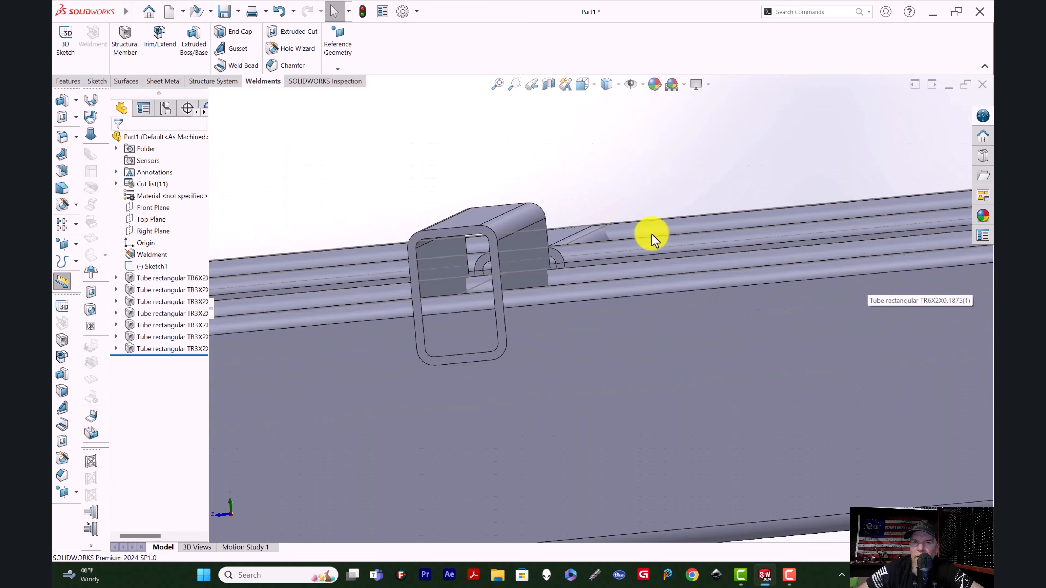
{"action": "left_click", "coordinate": [491, 252]}
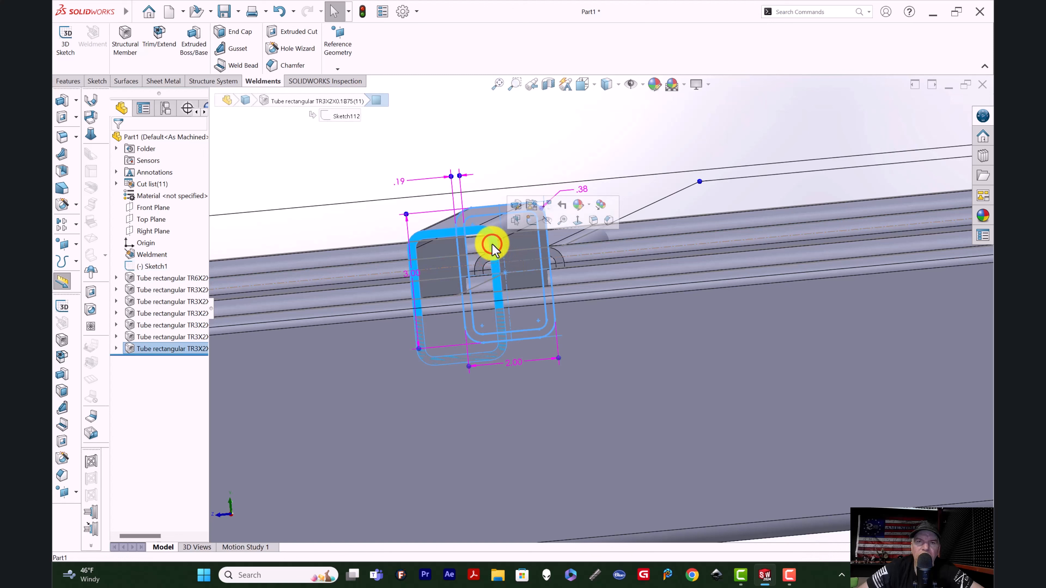
{"action": "left_click", "coordinate": [515, 205]}
{"action": "scroll", "coordinate": [197, 311], "scroll_direction": "down", "scroll_amount": 3}
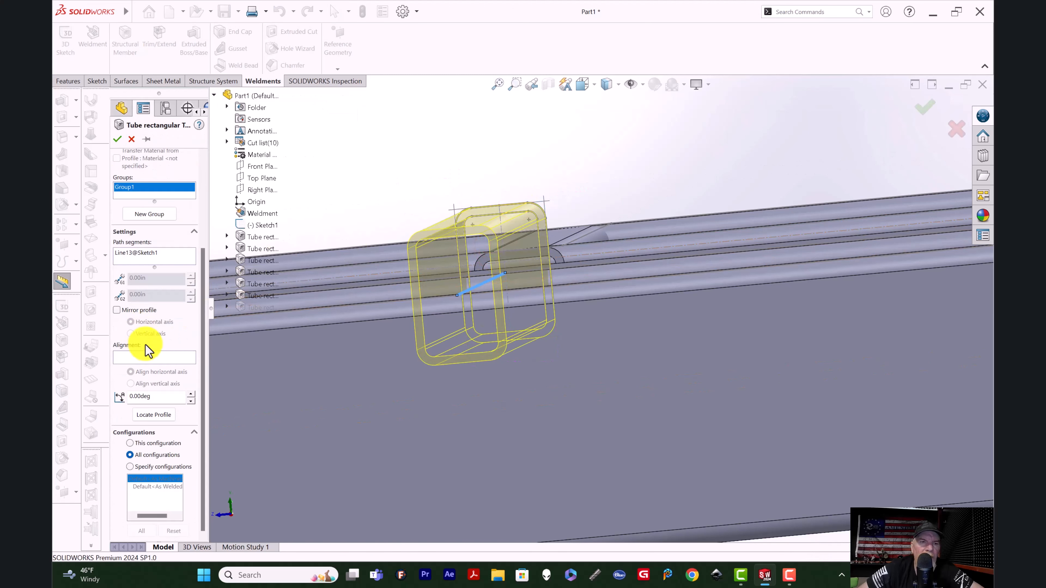
{"action": "left_click", "coordinate": [154, 415]}
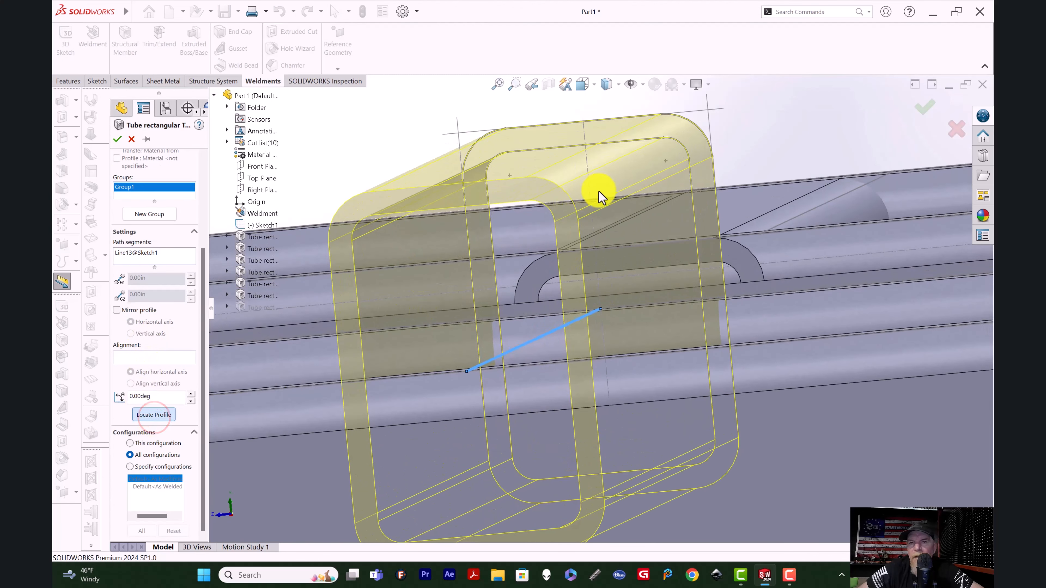
{"action": "scroll", "coordinate": [593, 249], "scroll_direction": "up", "scroll_amount": 4}
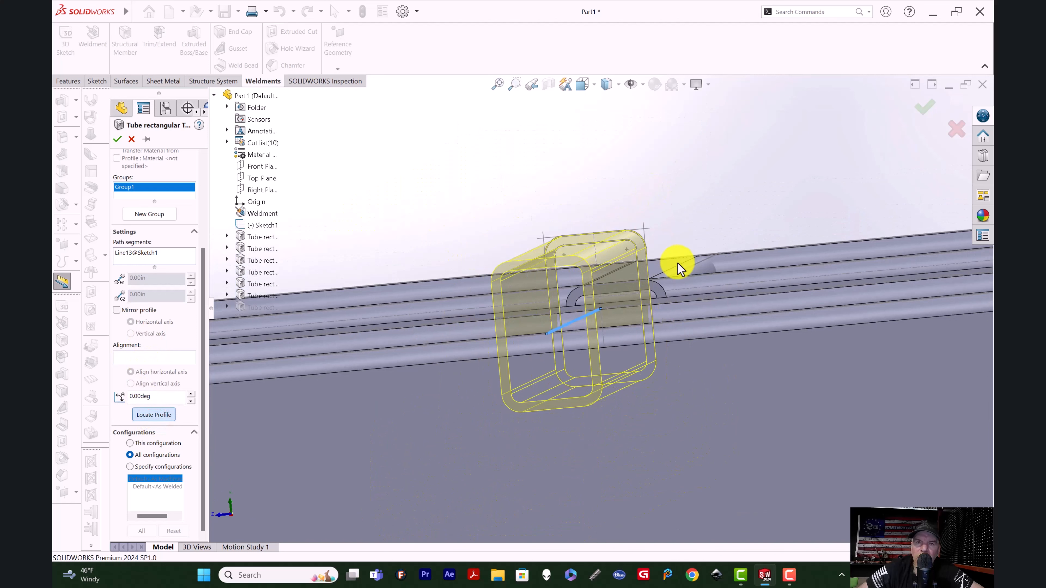
{"action": "scroll", "coordinate": [714, 198], "scroll_direction": "down", "scroll_amount": 3}
{"action": "scroll", "coordinate": [712, 197], "scroll_direction": "up", "scroll_amount": 4}
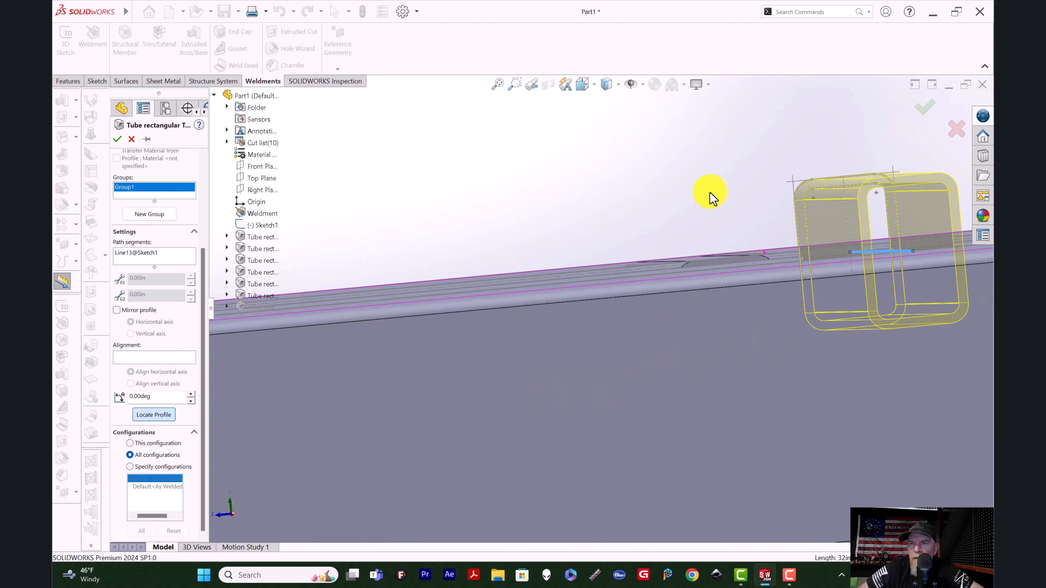
{"action": "middle_click_drag", "start_coordinate": [707, 193], "coordinate": [706, 195]}
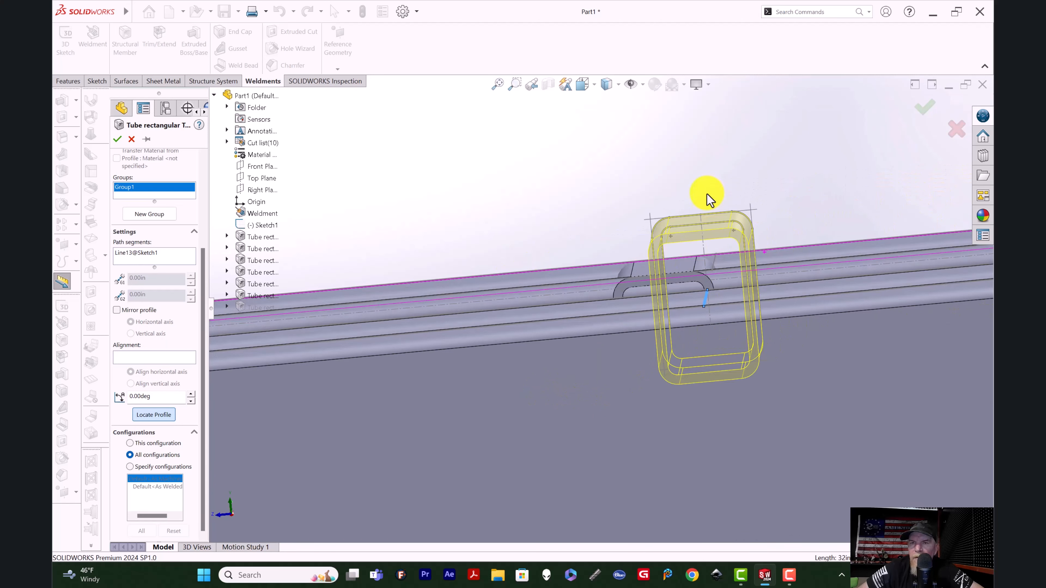
{"action": "left_click", "coordinate": [751, 212]}
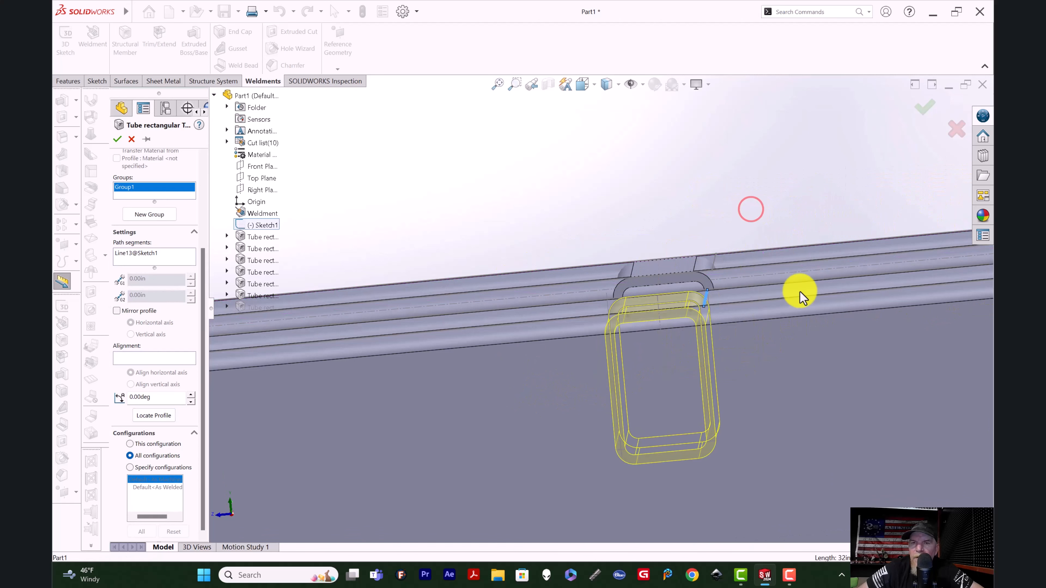
{"action": "scroll", "coordinate": [687, 363], "scroll_direction": "down", "scroll_amount": 3}
{"action": "scroll", "coordinate": [675, 356], "scroll_direction": "up", "scroll_amount": 3}
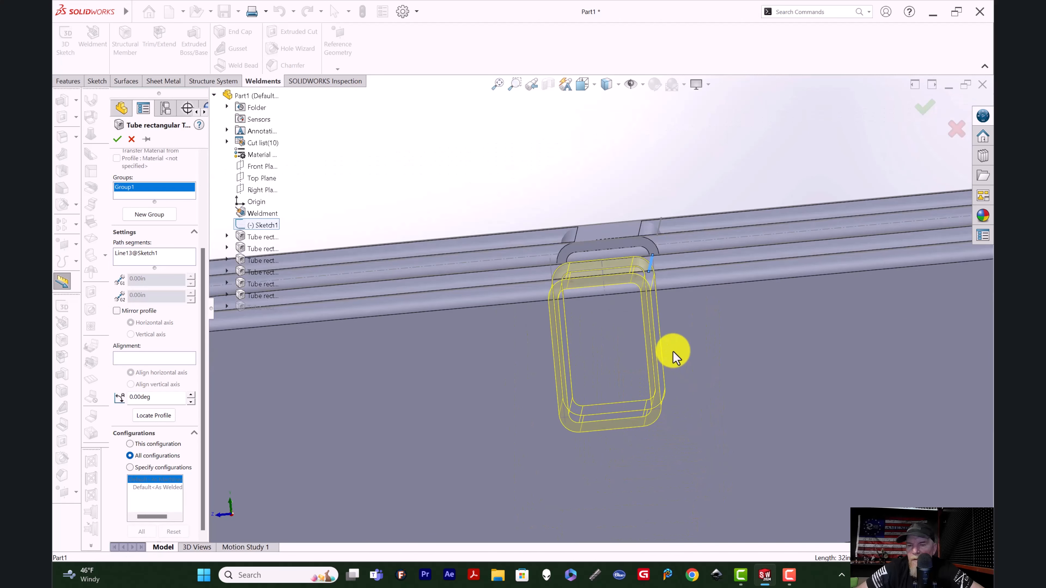
{"action": "key", "text": "Return"}
Edit the upper right crossbar member and locate its profile by the upper corner nearest the frame's closed top end
{"action": "scroll", "coordinate": [636, 342], "scroll_direction": "up", "scroll_amount": 5}
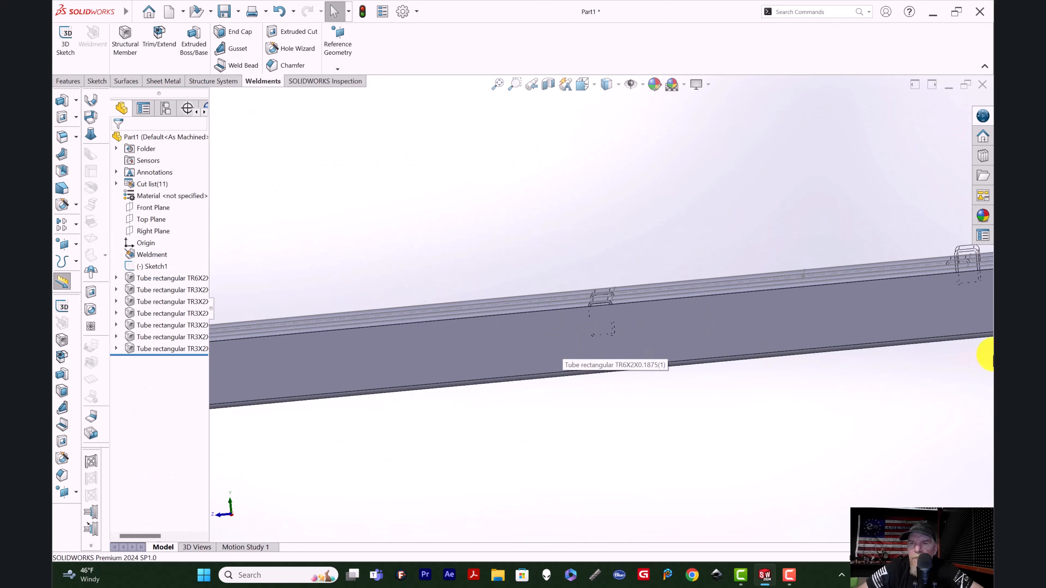
{"action": "scroll", "coordinate": [544, 329], "scroll_direction": "up", "scroll_amount": 2}
{"action": "scroll", "coordinate": [486, 351], "scroll_direction": "down", "scroll_amount": 6}
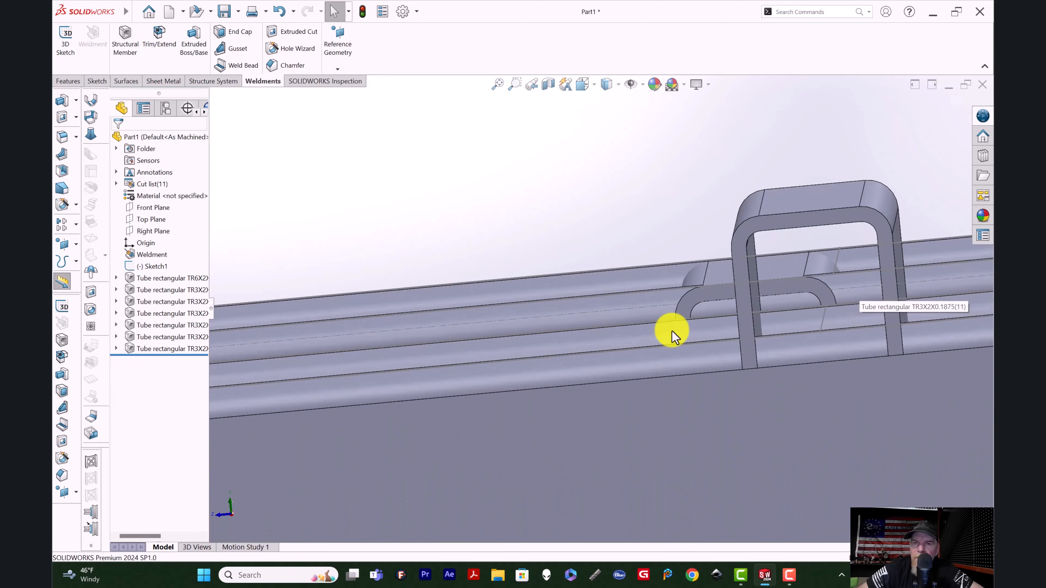
{"action": "left_click", "coordinate": [876, 219]}
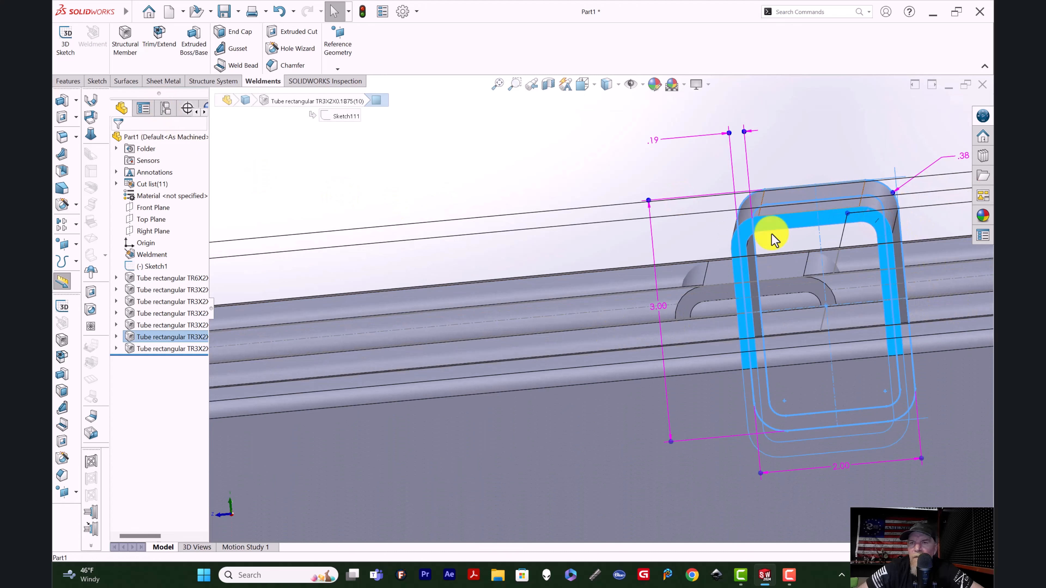
{"action": "left_click", "coordinate": [780, 221]}
{"action": "left_click", "coordinate": [807, 182]}
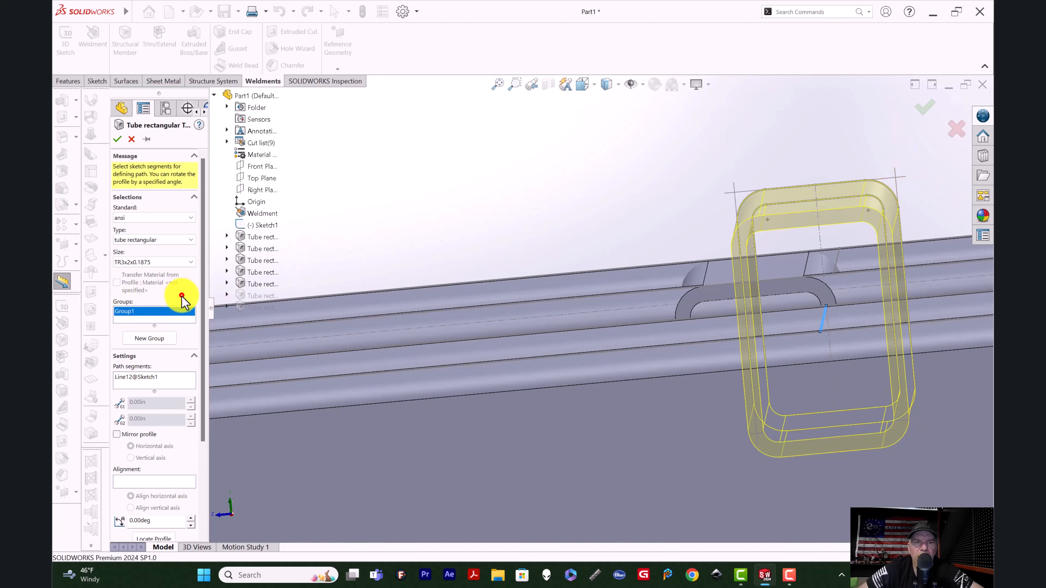
{"action": "scroll", "coordinate": [182, 297], "scroll_direction": "down", "scroll_amount": 3}
{"action": "left_click", "coordinate": [153, 415]}
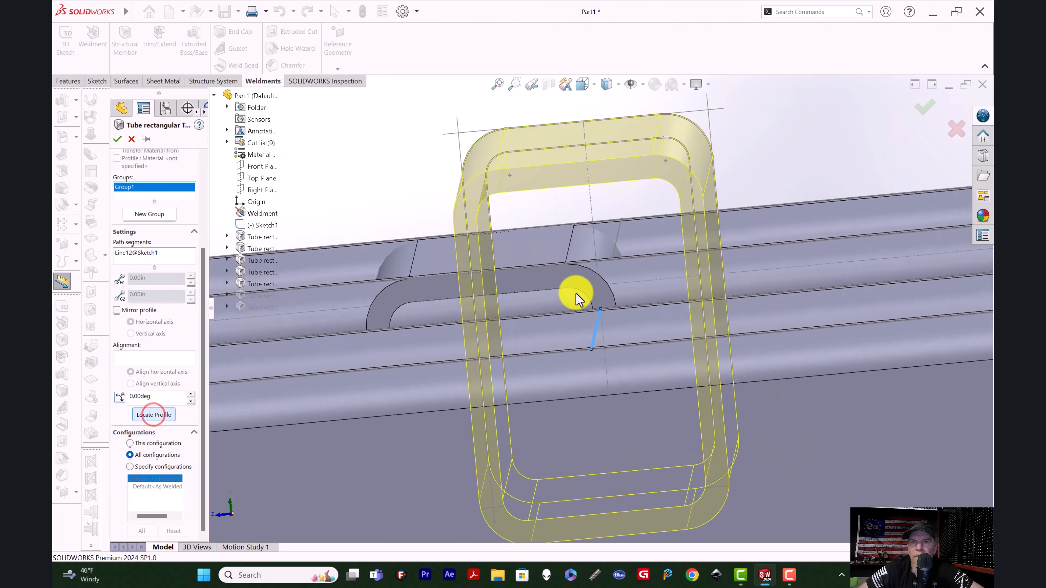
{"action": "left_click", "coordinate": [712, 117]}
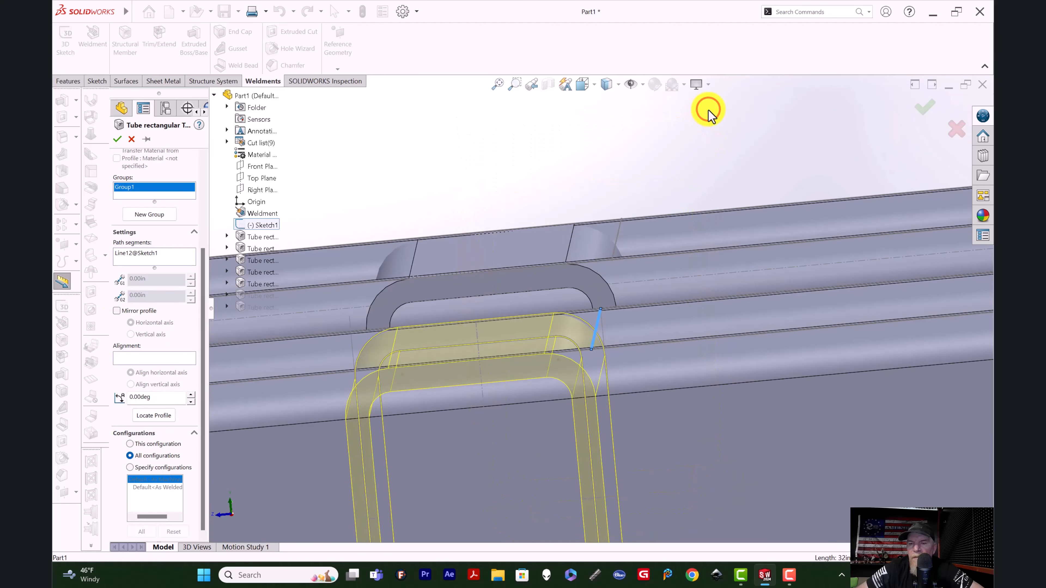
{"action": "key", "text": "Return"}
{"action": "scroll", "coordinate": [499, 318], "scroll_direction": "up", "scroll_amount": 9}
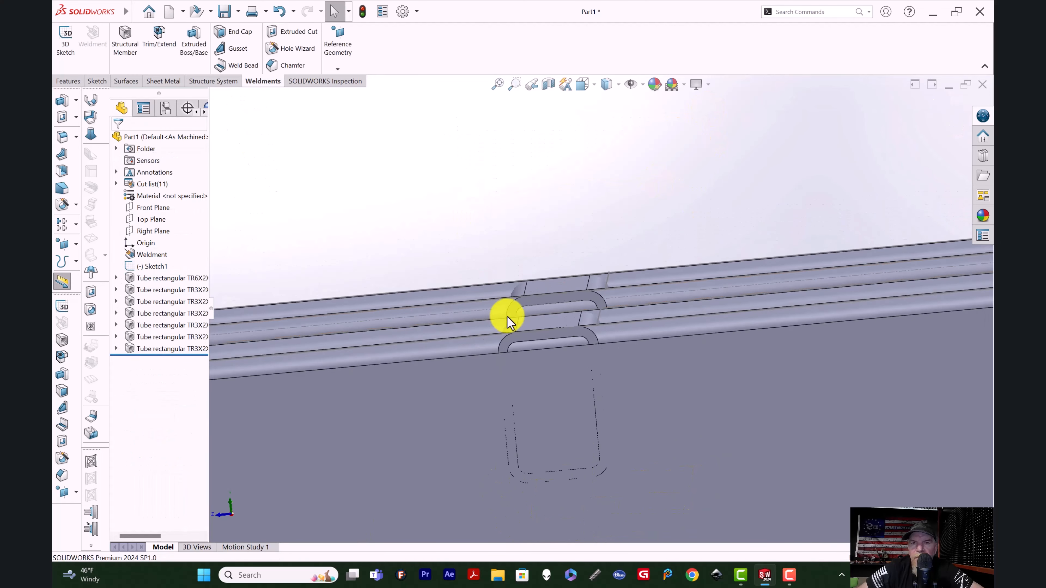
Edit the frame sketch in top view and draw a 38 in horizontal line joining the inner ends of the two upper crossbar lines
{"action": "scroll", "coordinate": [555, 315], "scroll_direction": "up", "scroll_amount": 10}
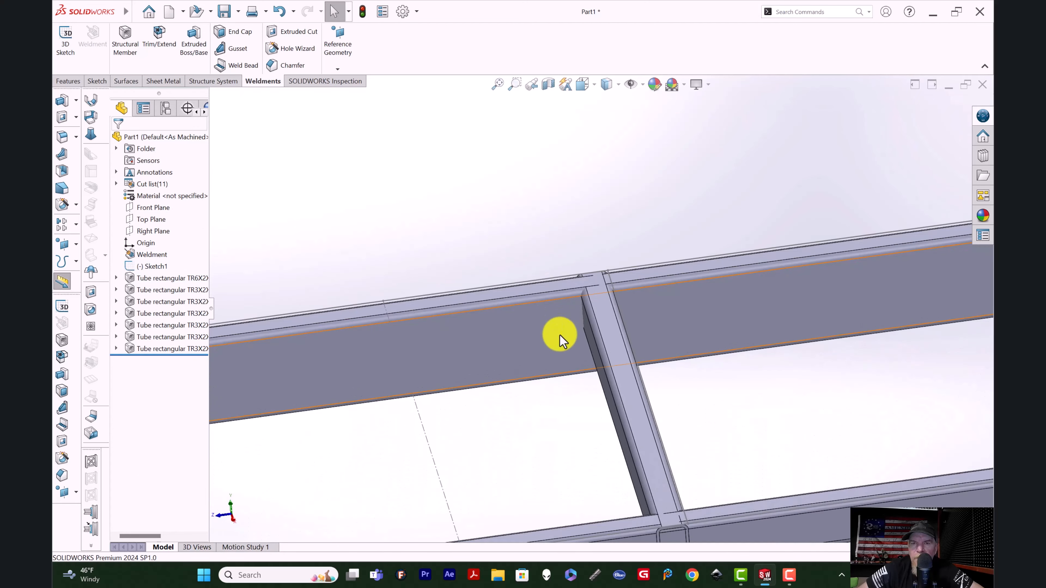
{"action": "middle_click_drag", "start_coordinate": [575, 285], "coordinate": [691, 355]}
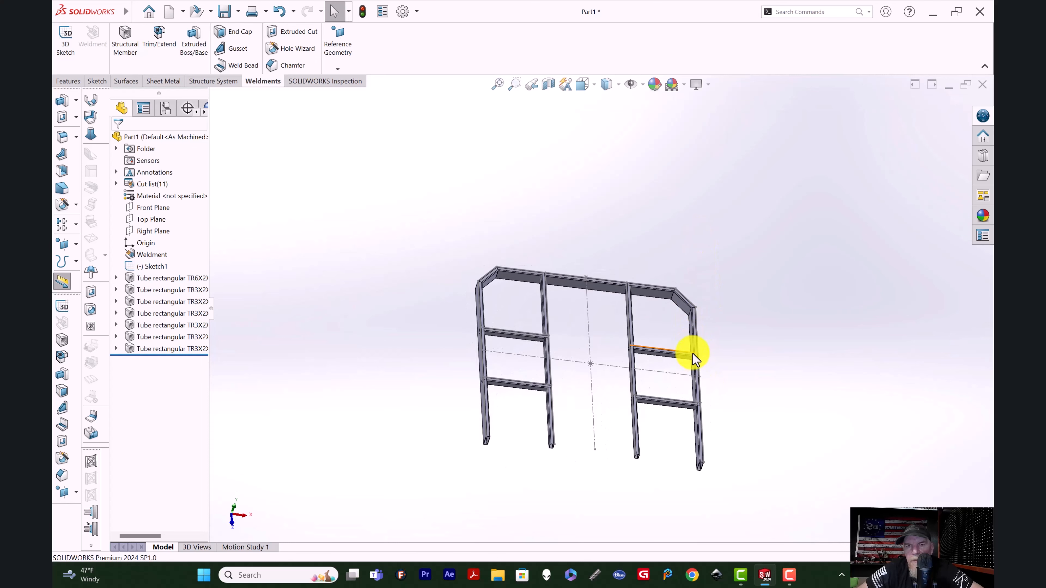
{"action": "key", "text": "space"}
{"action": "left_click", "coordinate": [510, 309]}
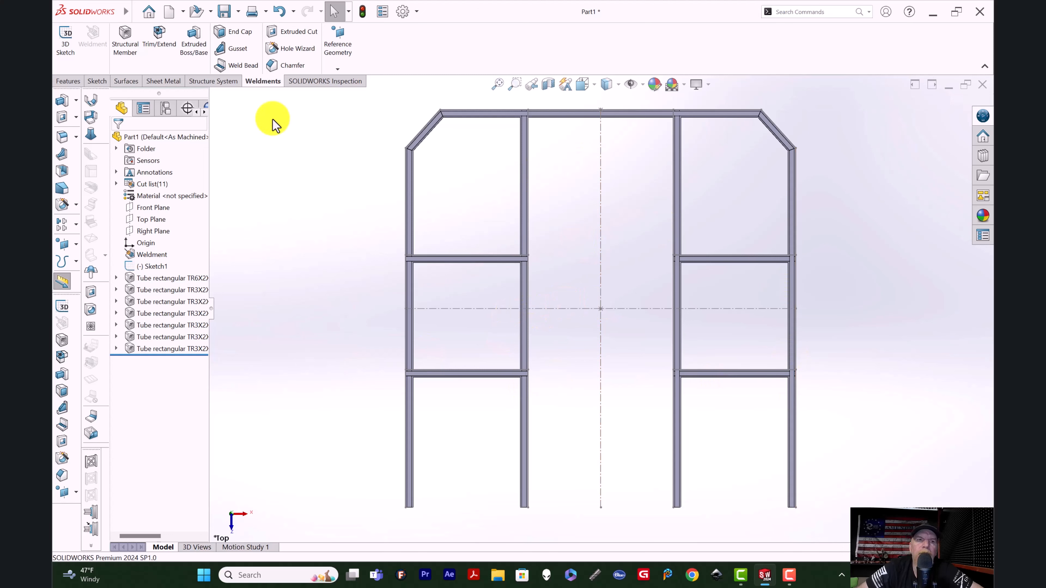
{"action": "left_click", "coordinate": [97, 82]}
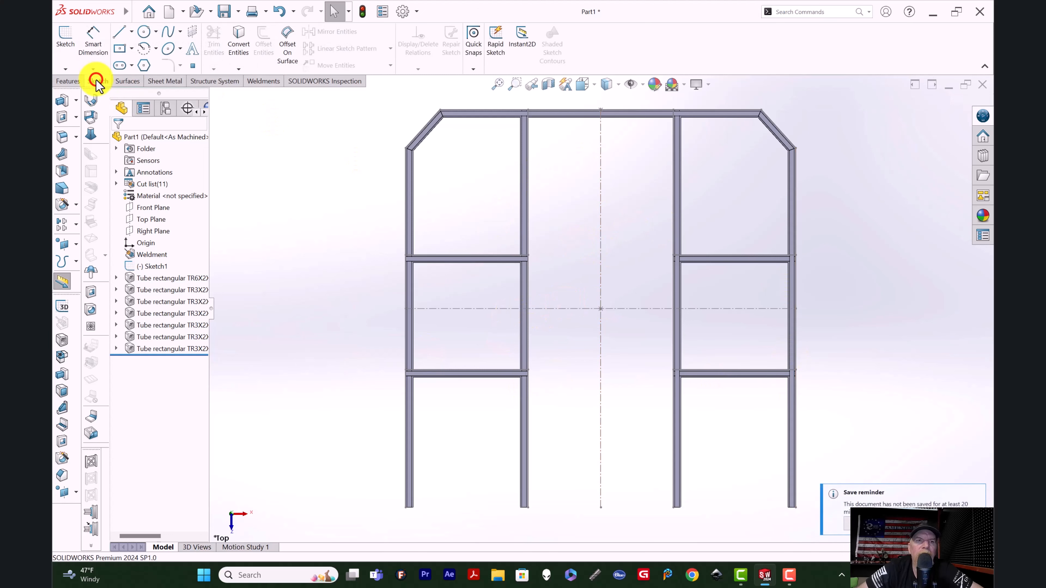
{"action": "left_click", "coordinate": [66, 42]}
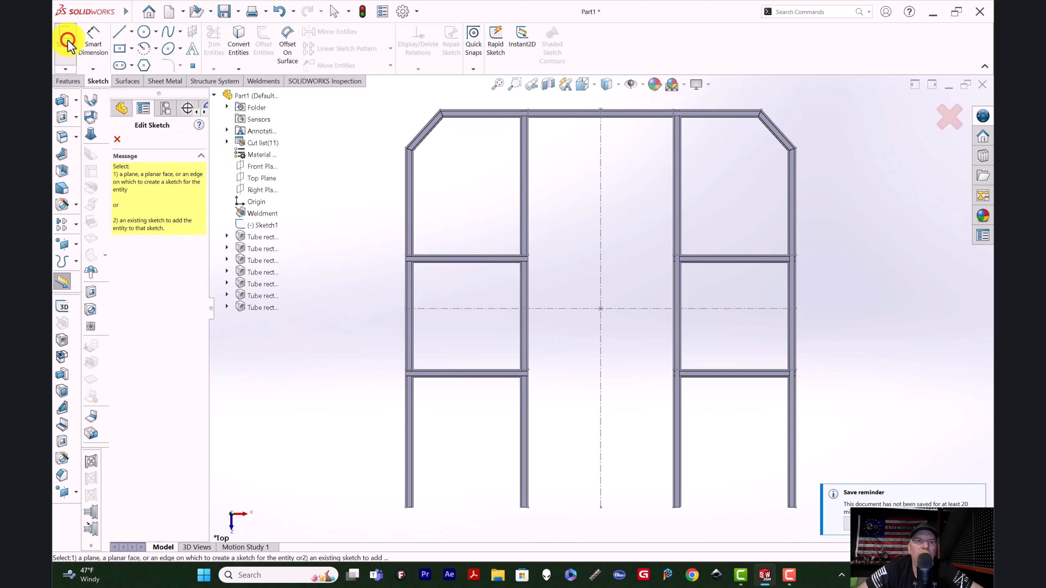
{"action": "left_click", "coordinate": [119, 32]}
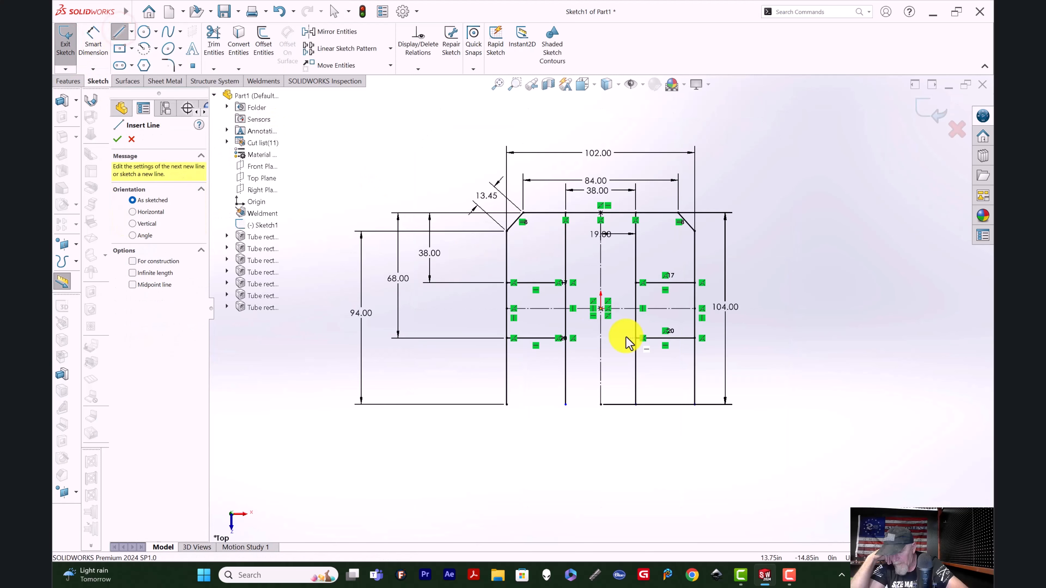
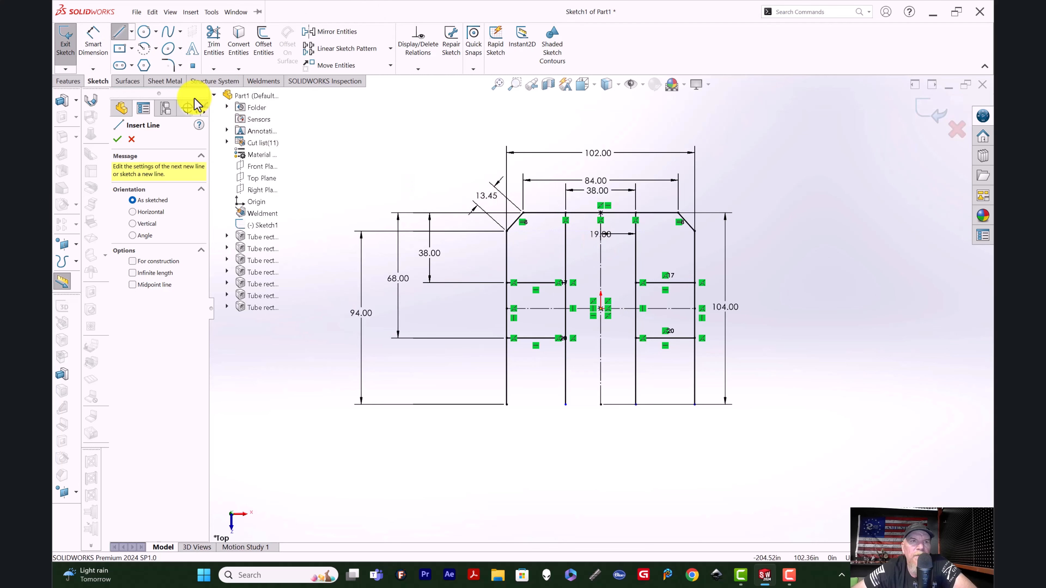
{"action": "left_click", "coordinate": [565, 283]}
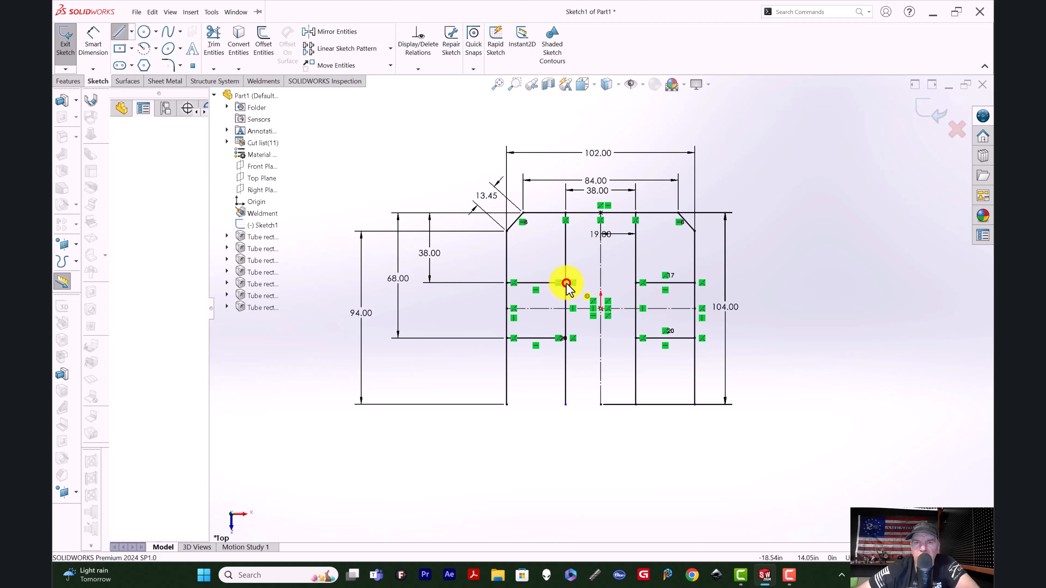
{"action": "left_click", "coordinate": [636, 283]}
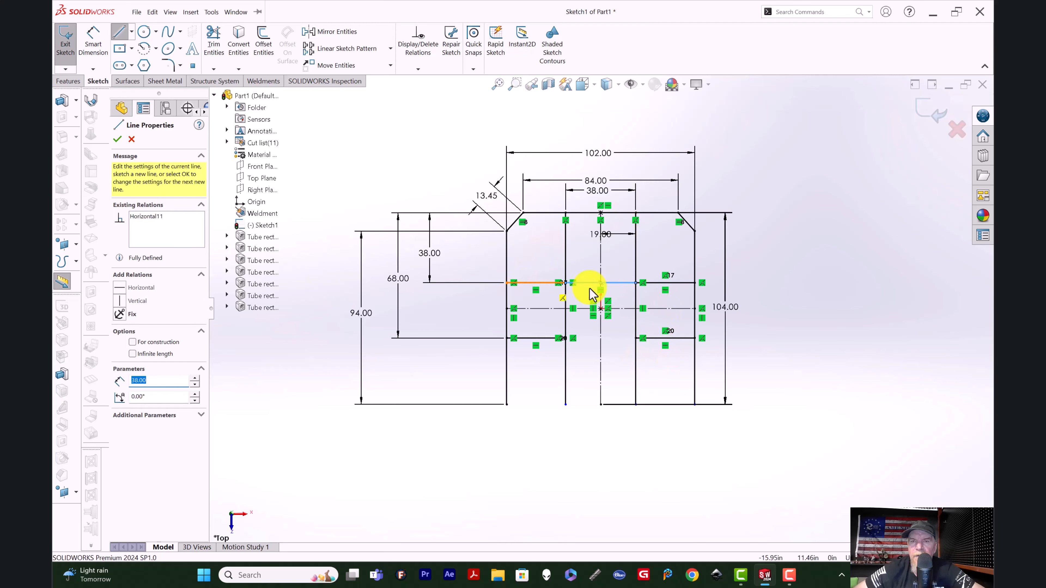
Sketch a second horizontal line between the two inner rails, about 58.5 in below the frame's top line
{"action": "left_click", "coordinate": [567, 321]}
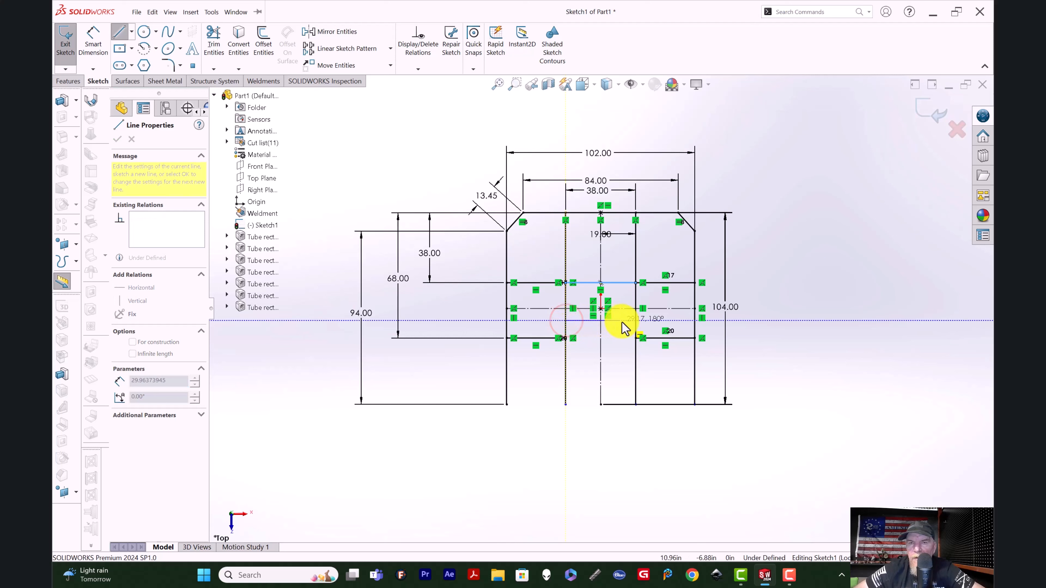
{"action": "left_click", "coordinate": [635, 321]}
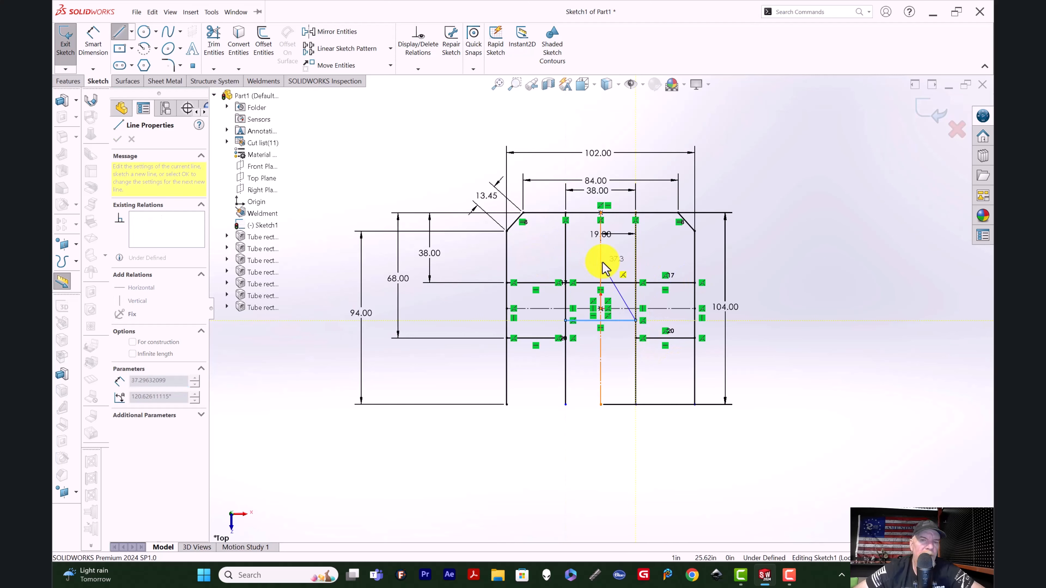
{"action": "key", "text": "Escape"}
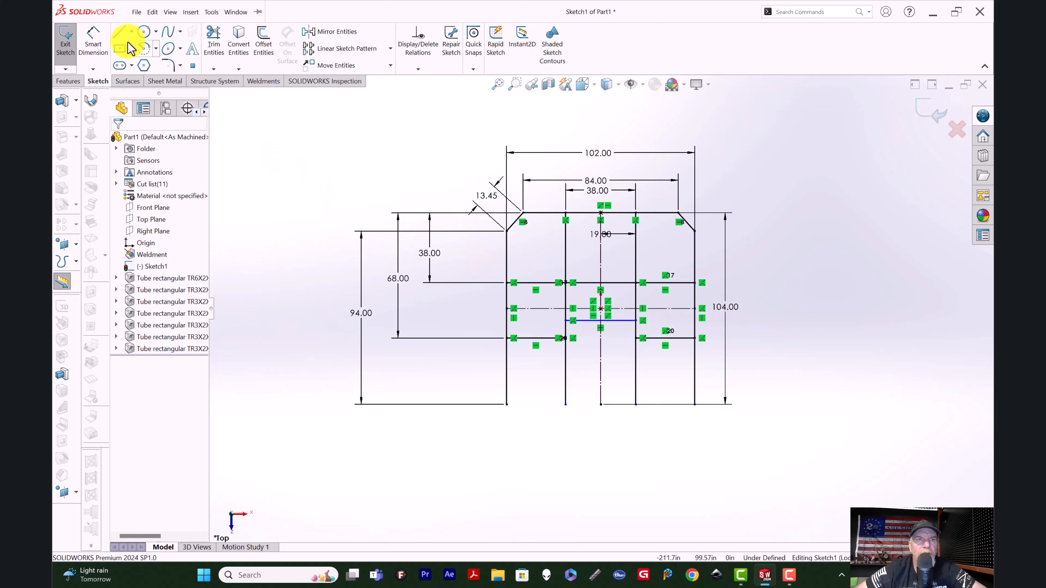
Dimension the distance from the frame's top line to the lower center crossbar line at 60 in
{"action": "left_click", "coordinate": [93, 45]}
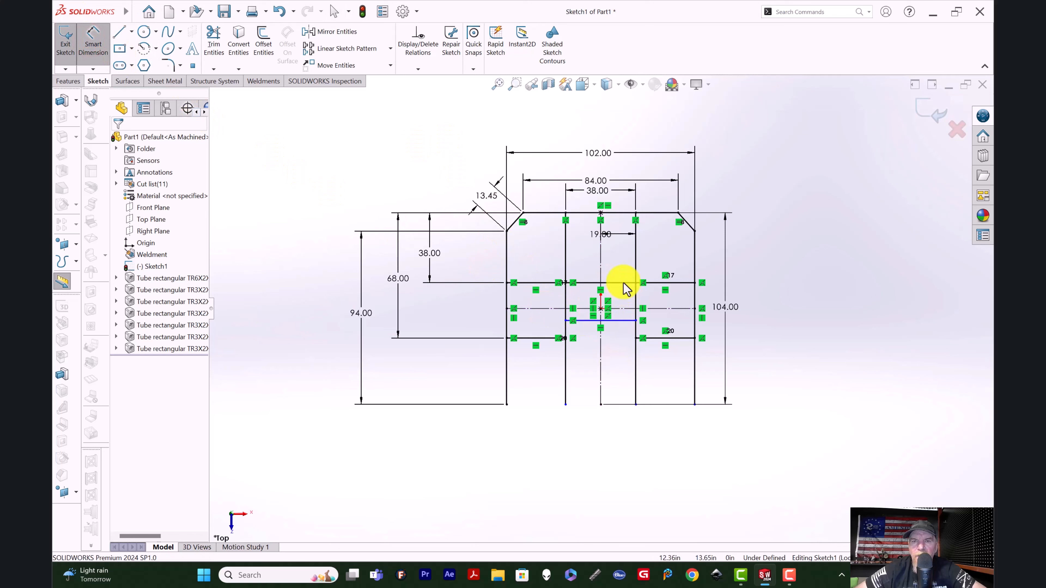
{"action": "left_click", "coordinate": [616, 321]}
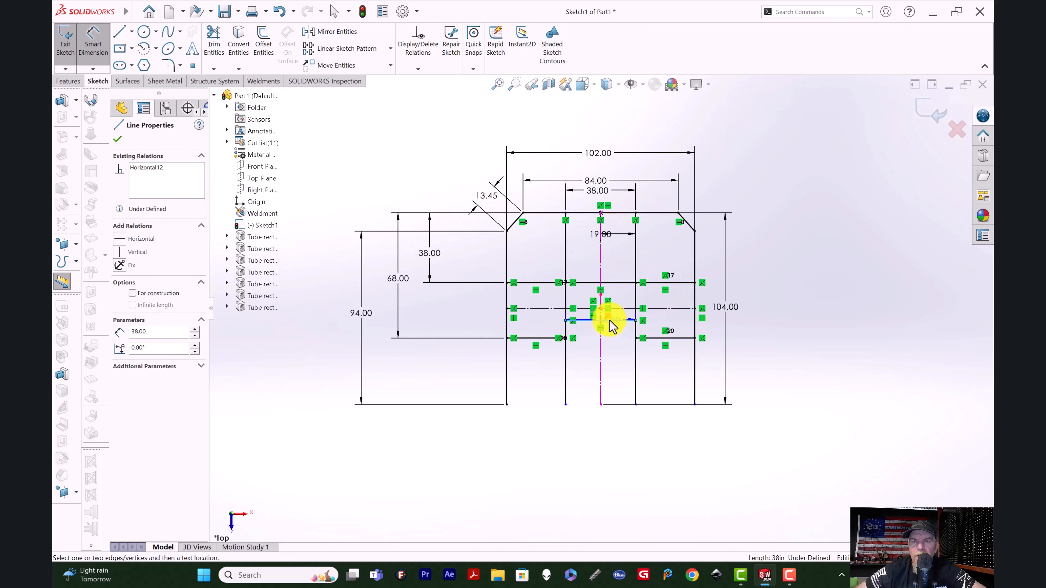
{"action": "key", "text": "Escape"}
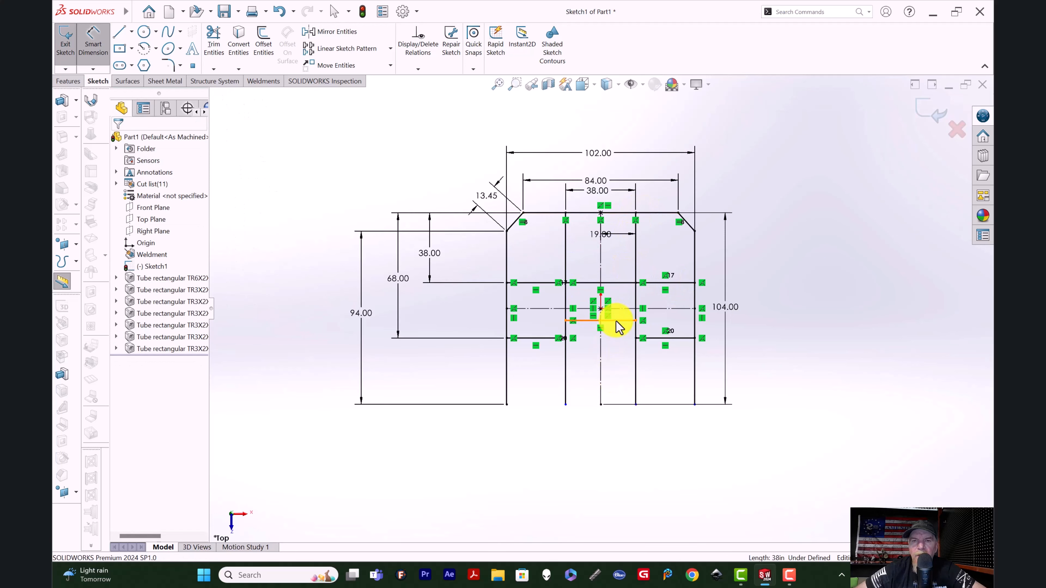
{"action": "left_click", "coordinate": [618, 213]}
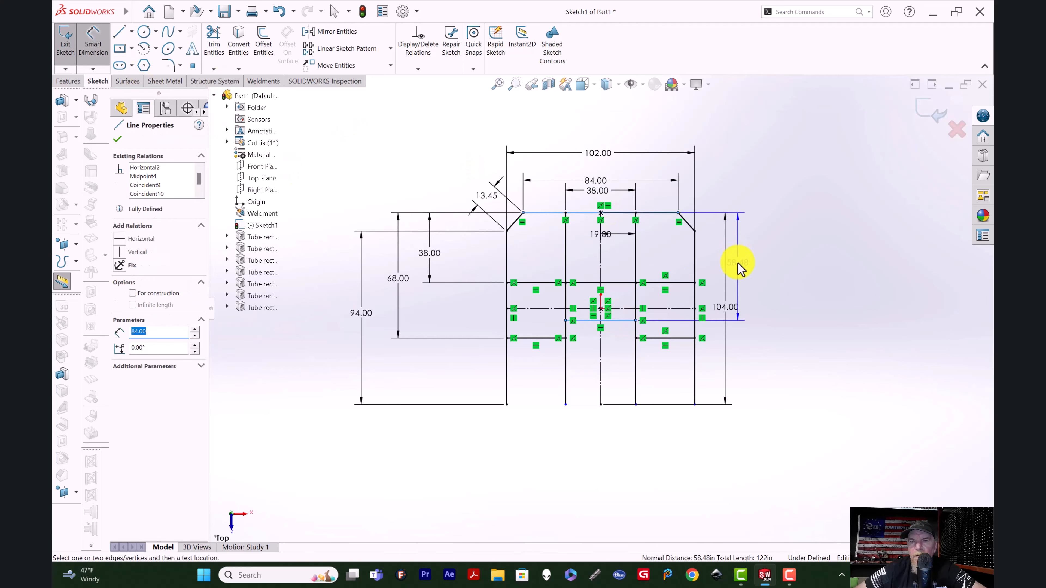
{"action": "left_click", "coordinate": [737, 263]}
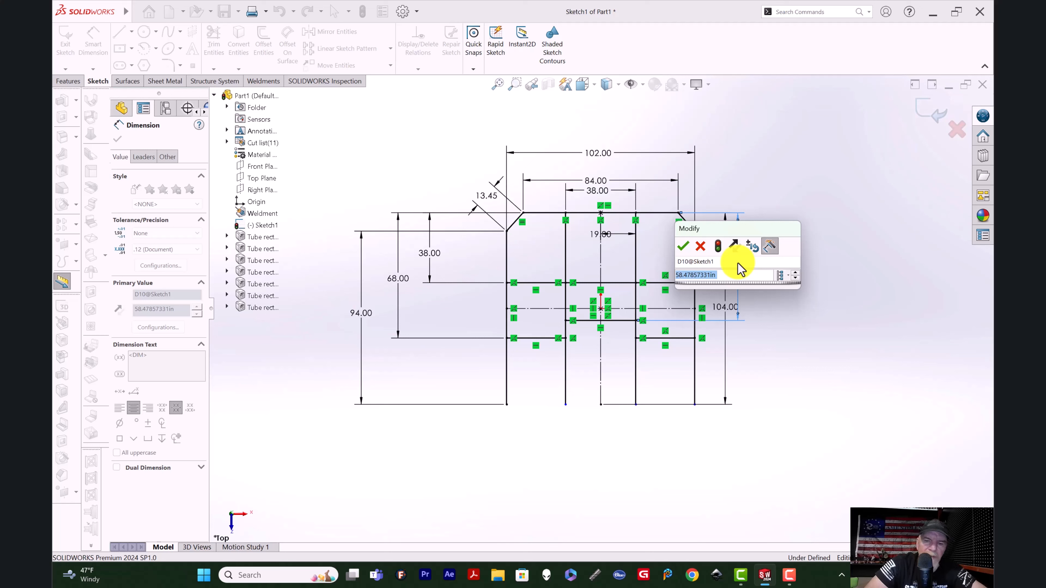
{"action": "type", "text": "60"}
{"action": "key", "text": "Return"}
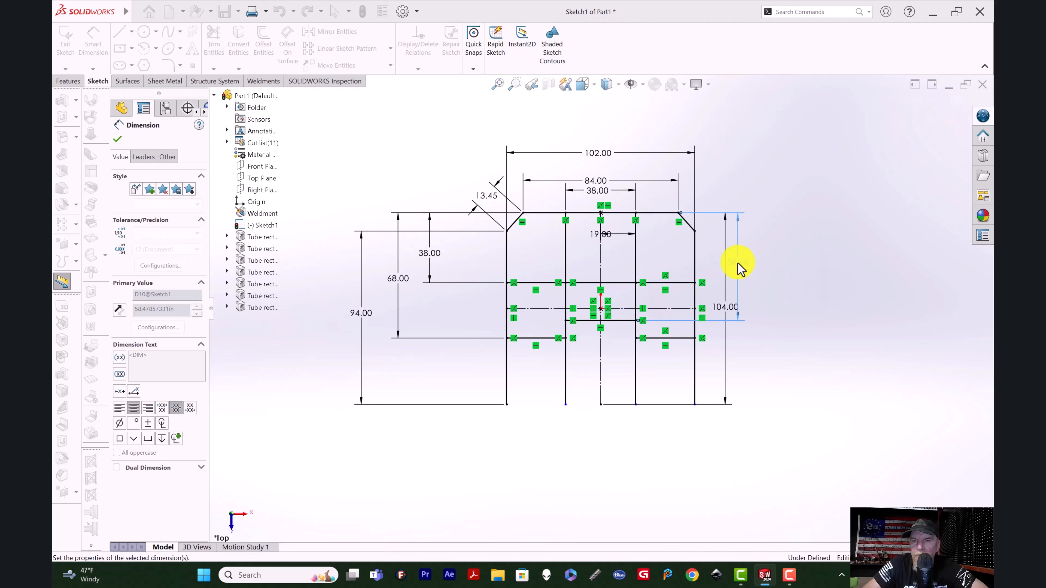
Move the 104 in overall height dimension outward, clear of the 60 in dimension, and exit the sketch
{"action": "left_click", "coordinate": [722, 307]}
{"action": "left_click", "coordinate": [724, 313]}
{"action": "left_click_drag", "start_coordinate": [721, 308], "coordinate": [779, 308]}
{"action": "left_click", "coordinate": [839, 325]}
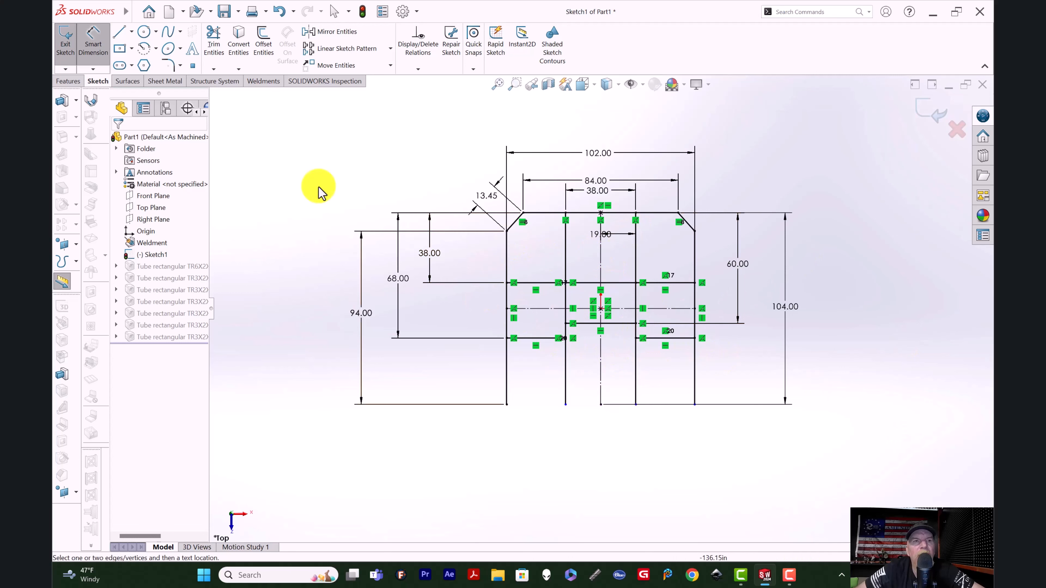
{"action": "left_click", "coordinate": [63, 45]}
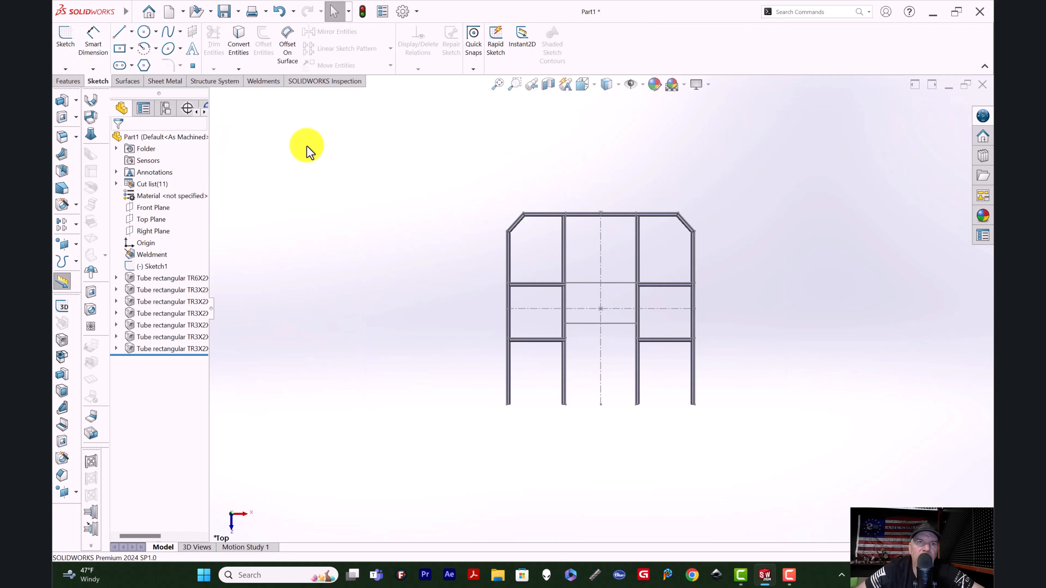
Add ansi TR3x2x0.1875 rectangular tube structural members along the two center crossbar lines between the inner rails
{"action": "left_click", "coordinate": [266, 82]}
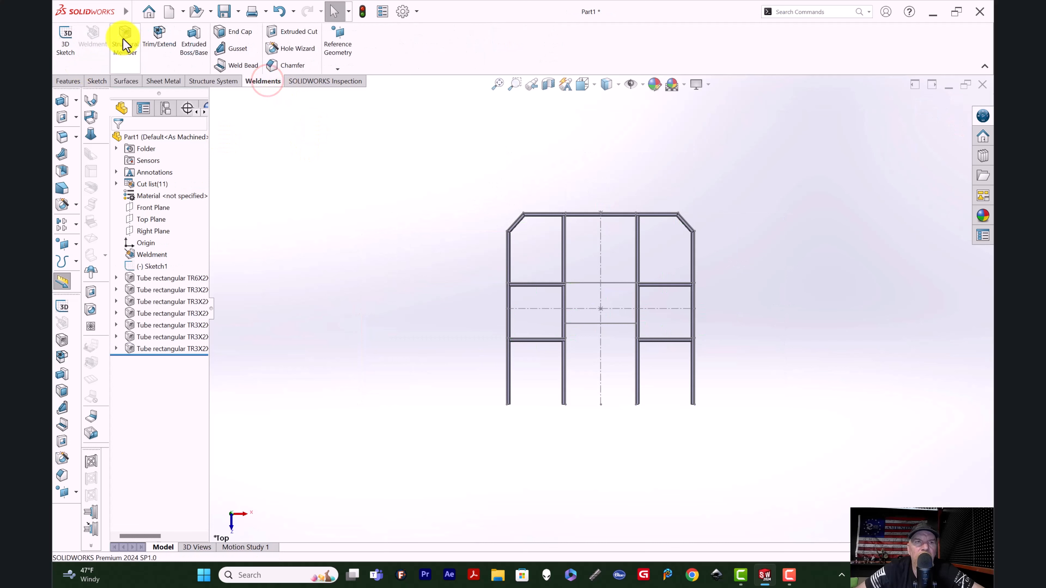
{"action": "left_click", "coordinate": [619, 284]}
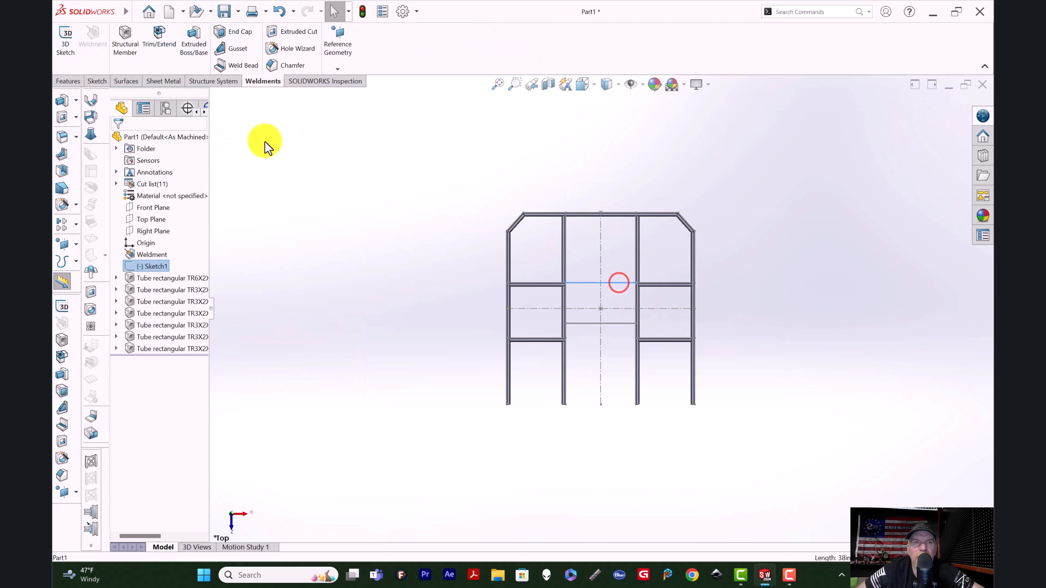
{"action": "left_click", "coordinate": [123, 43]}
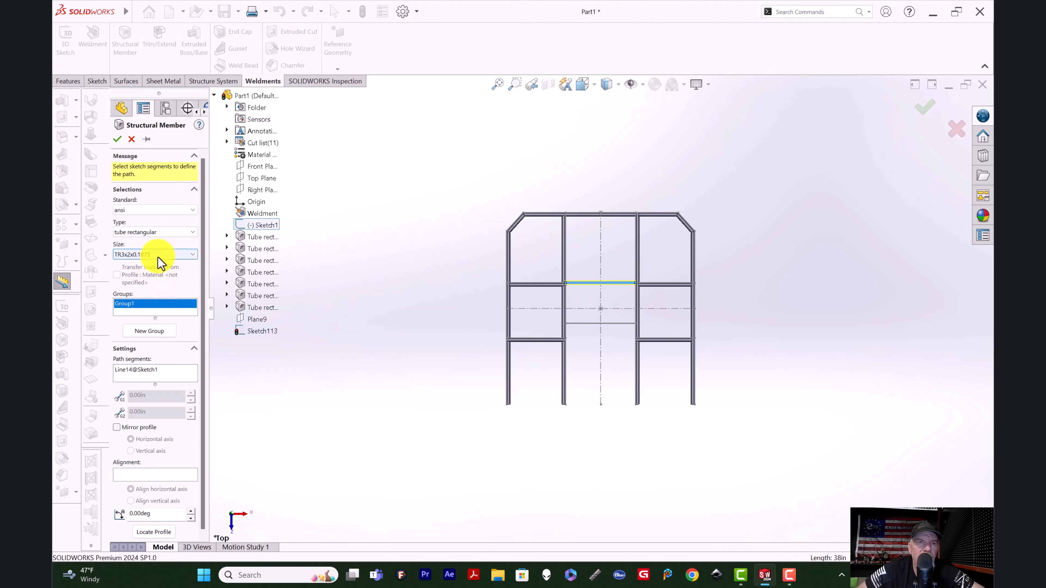
{"action": "left_click", "coordinate": [618, 324]}
{"action": "key", "text": "Return"}
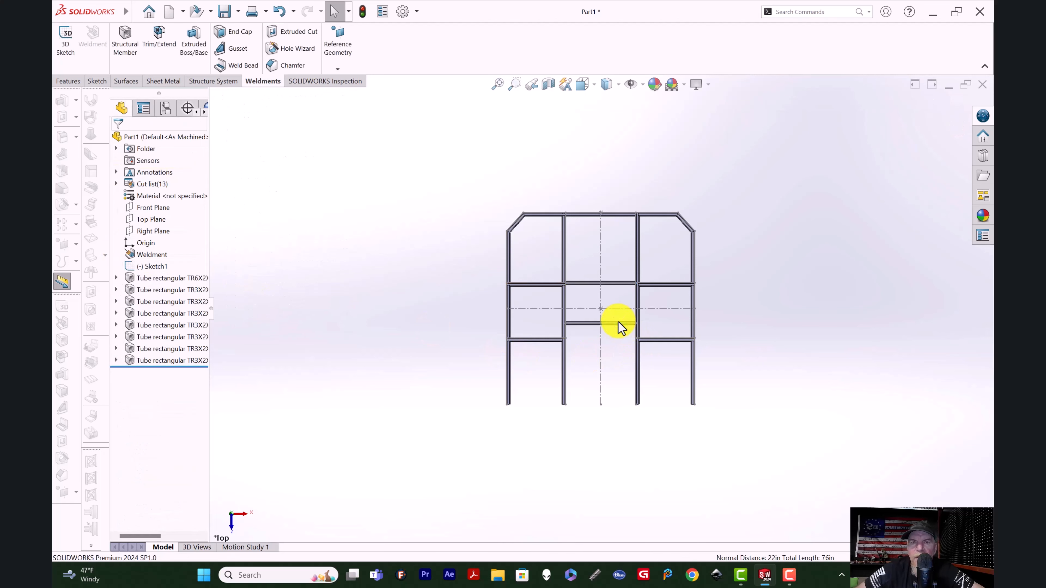
Examine how the center and side crossbars meet the rails, from below, from above and edge-on at the chamfered end
{"action": "middle_click_drag", "start_coordinate": [625, 362], "coordinate": [546, 339]}
{"action": "scroll", "coordinate": [650, 299], "scroll_direction": "down", "scroll_amount": 6}
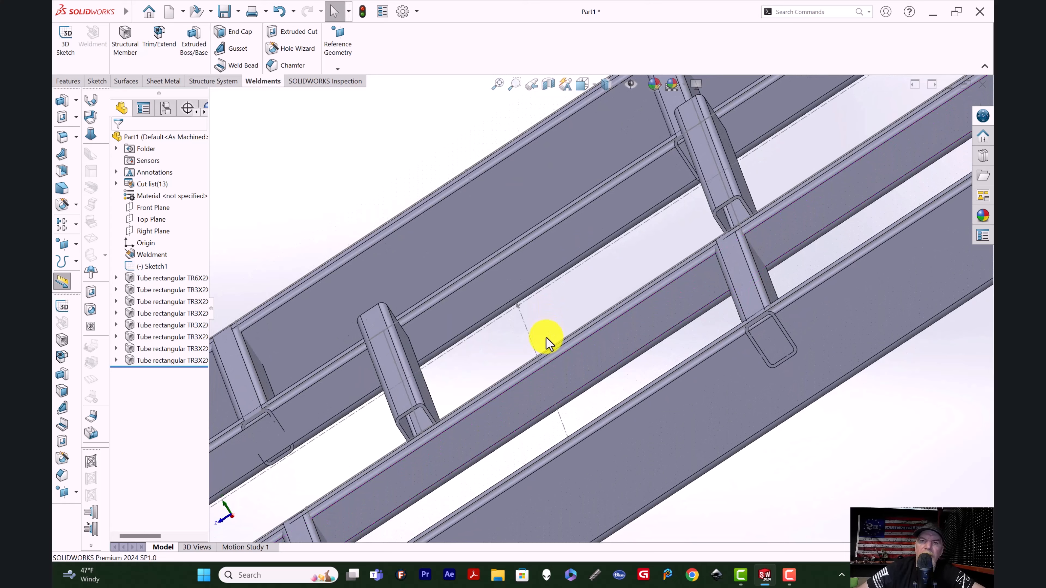
{"action": "scroll", "coordinate": [546, 337], "scroll_direction": "up", "scroll_amount": 6}
{"action": "scroll", "coordinate": [558, 325], "scroll_direction": "down", "scroll_amount": 2}
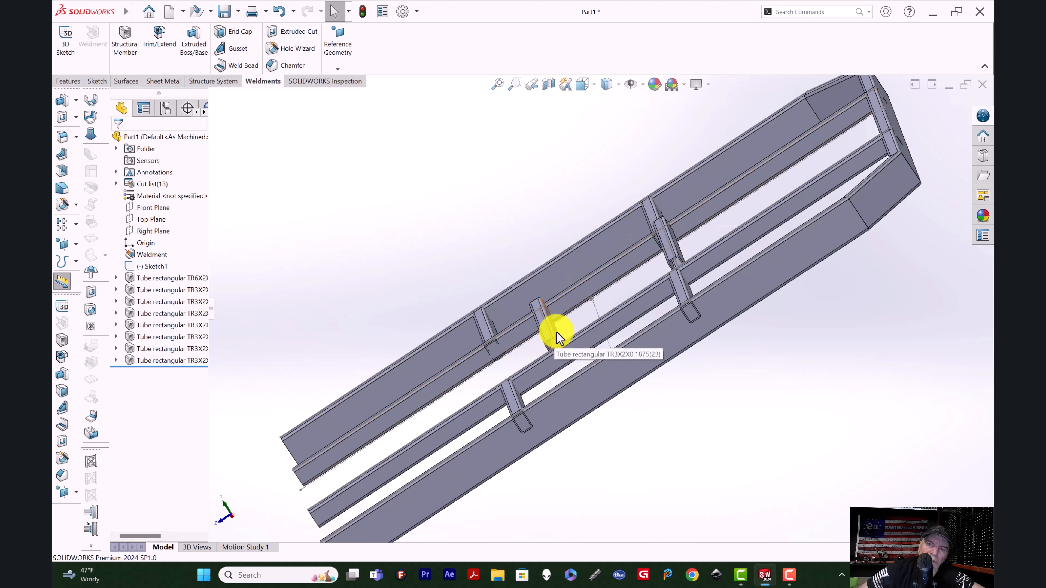
{"action": "scroll", "coordinate": [556, 344], "scroll_direction": "down", "scroll_amount": 5}
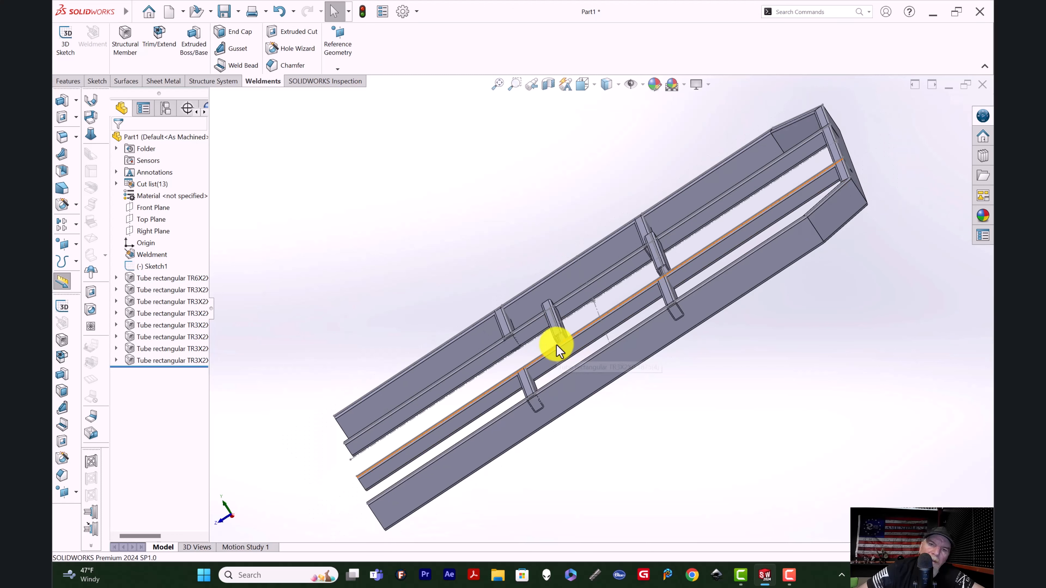
{"action": "scroll", "coordinate": [490, 311], "scroll_direction": "down", "scroll_amount": 8}
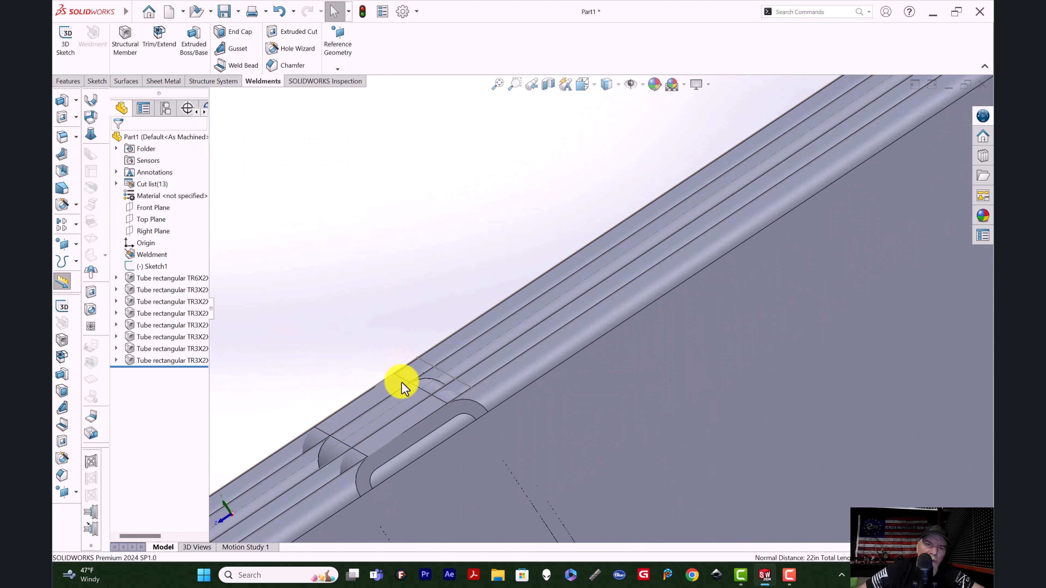
{"action": "scroll", "coordinate": [402, 389], "scroll_direction": "up", "scroll_amount": 5}
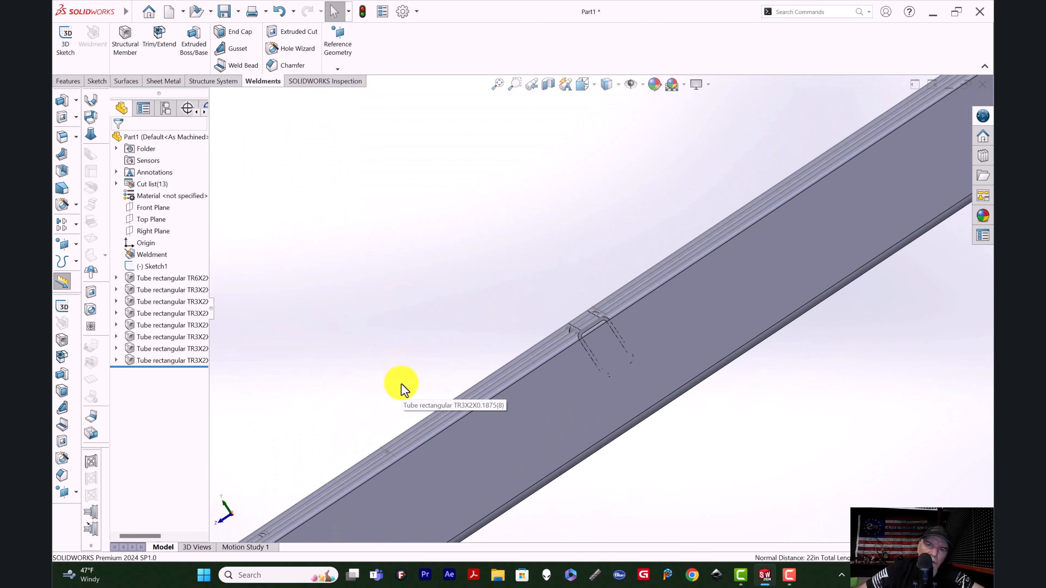
{"action": "scroll", "coordinate": [407, 373], "scroll_direction": "up", "scroll_amount": 8}
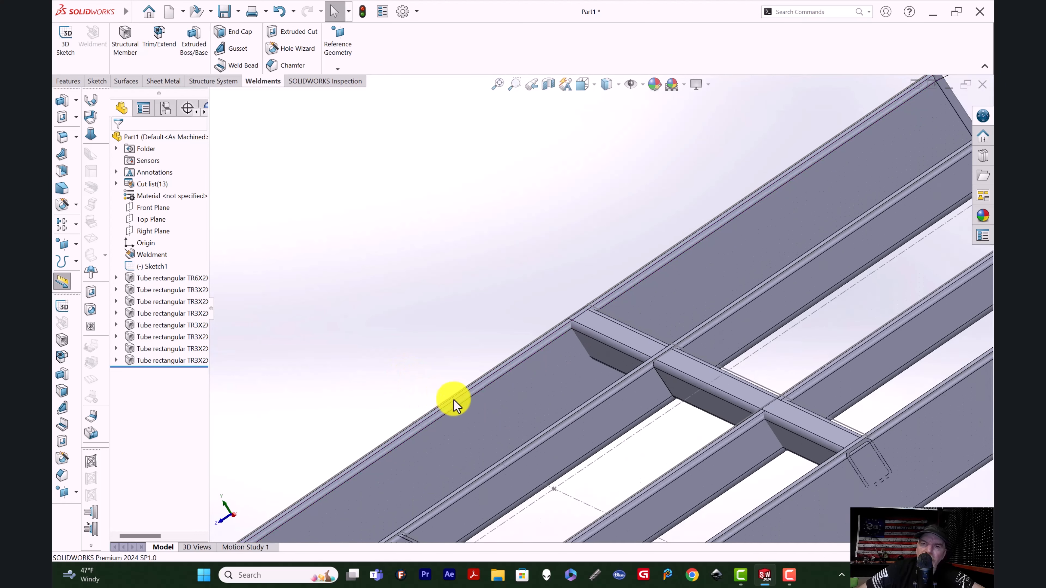
{"action": "scroll", "coordinate": [476, 415], "scroll_direction": "up", "scroll_amount": 1}
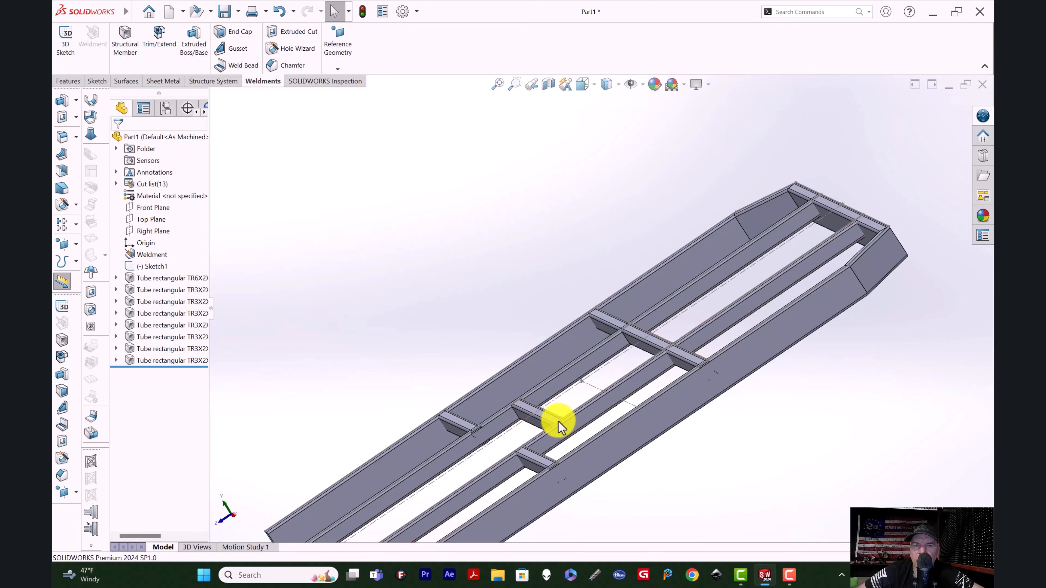
{"action": "scroll", "coordinate": [556, 417], "scroll_direction": "up", "scroll_amount": 3}
{"action": "scroll", "coordinate": [556, 417], "scroll_direction": "down", "scroll_amount": 8}
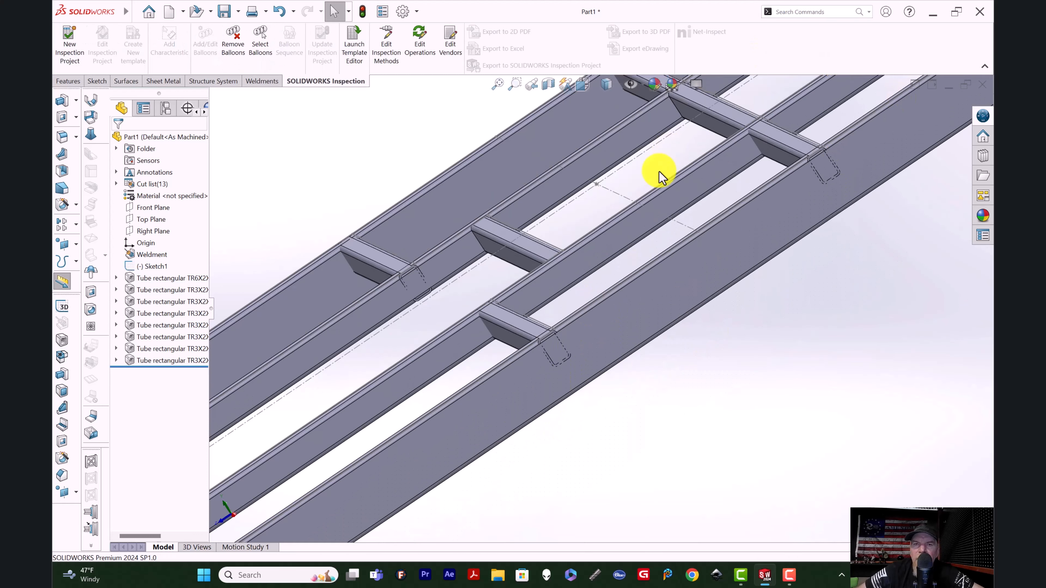
{"action": "scroll", "coordinate": [526, 279], "scroll_direction": "down", "scroll_amount": 3}
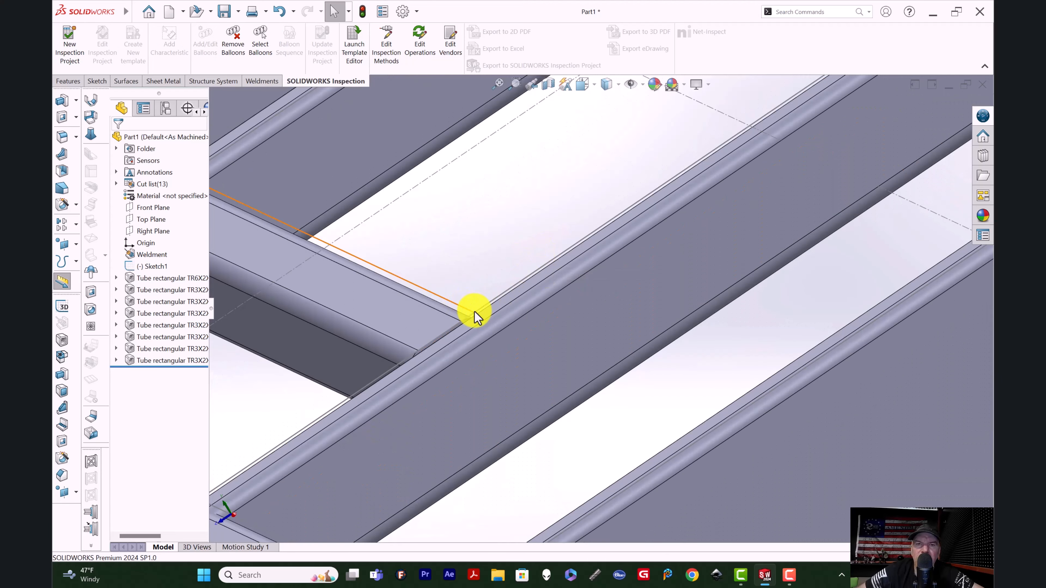
{"action": "scroll", "coordinate": [474, 310], "scroll_direction": "up", "scroll_amount": 10}
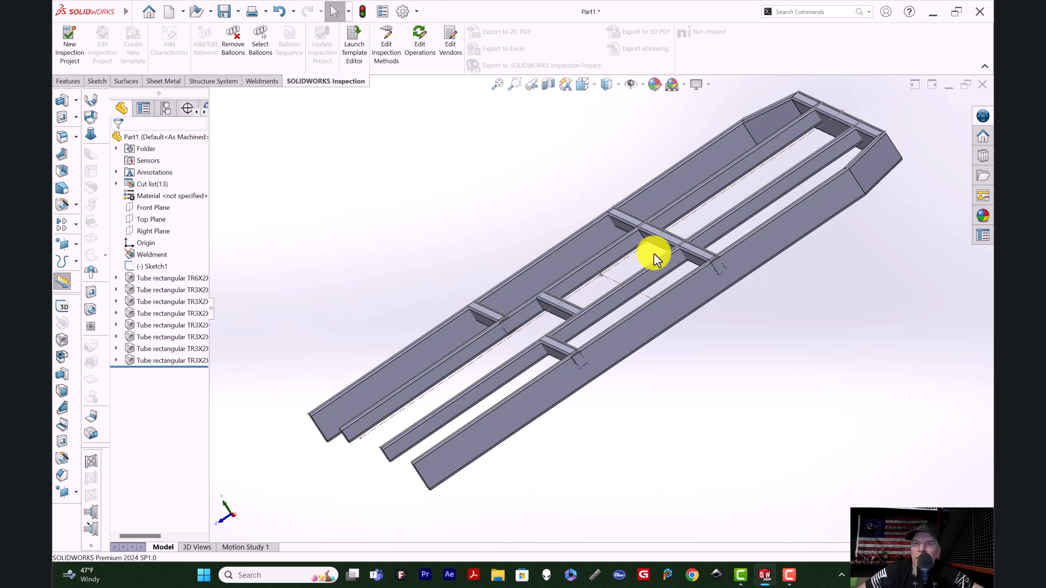
{"action": "scroll", "coordinate": [590, 286], "scroll_direction": "up", "scroll_amount": 2}
{"action": "middle_click_drag", "start_coordinate": [589, 285], "coordinate": [484, 235]}
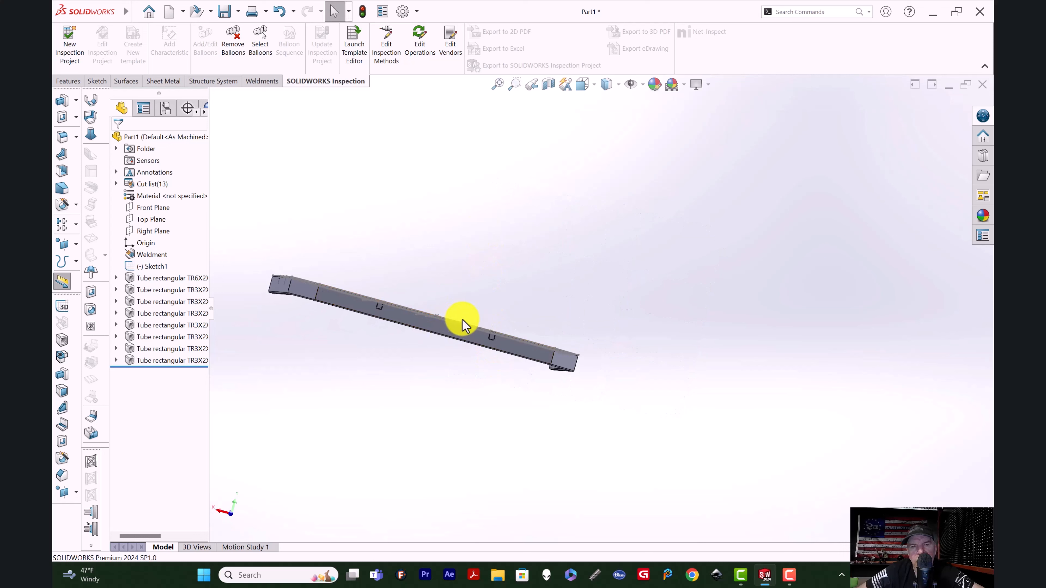
{"action": "key", "text": "ctrl+2"}
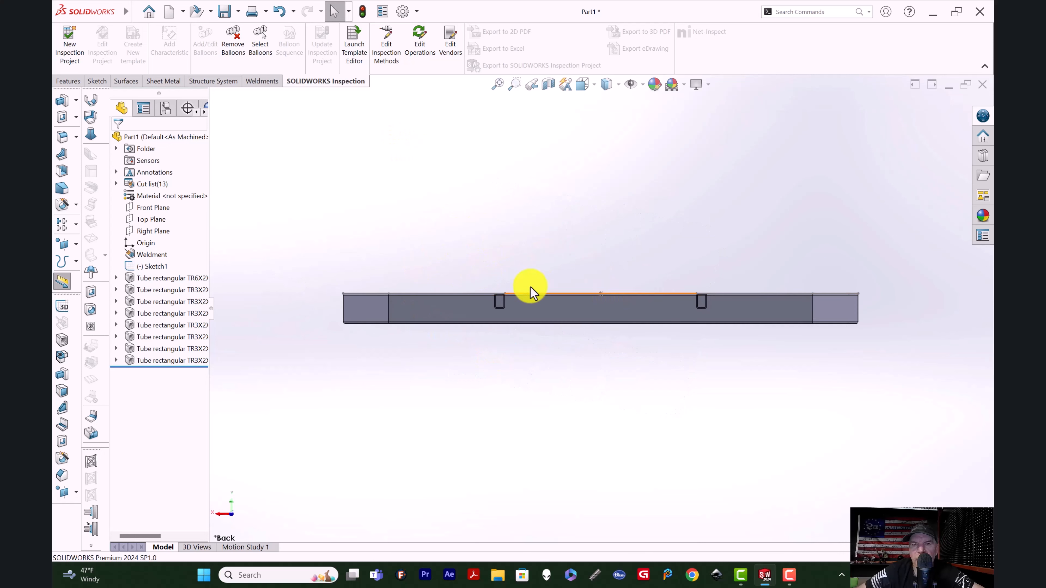
{"action": "scroll", "coordinate": [633, 281], "scroll_direction": "up", "scroll_amount": 2}
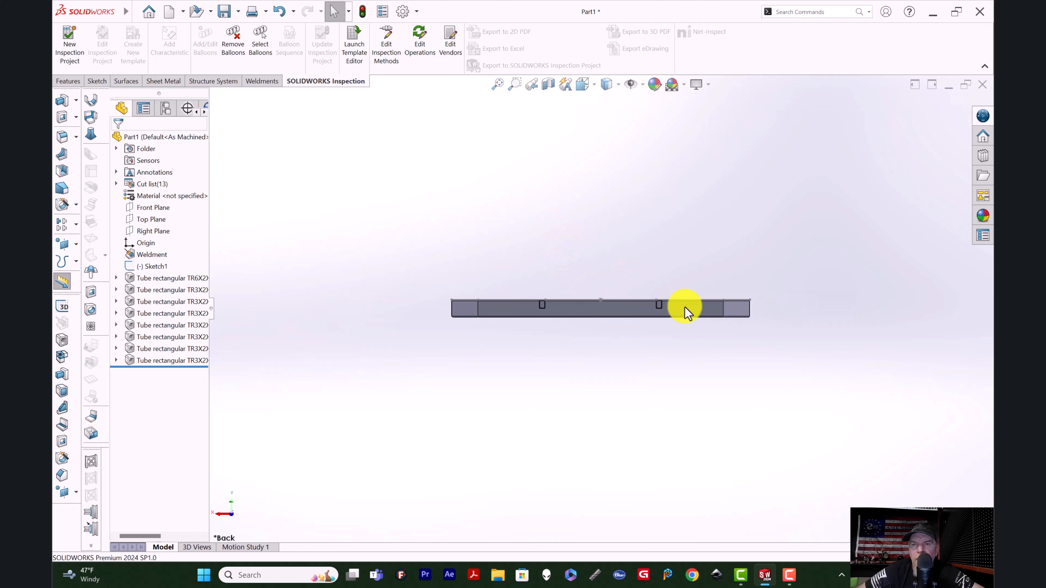
{"action": "scroll", "coordinate": [691, 310], "scroll_direction": "down", "scroll_amount": 6}
{"action": "middle_click_drag", "start_coordinate": [689, 306], "coordinate": [687, 311]}
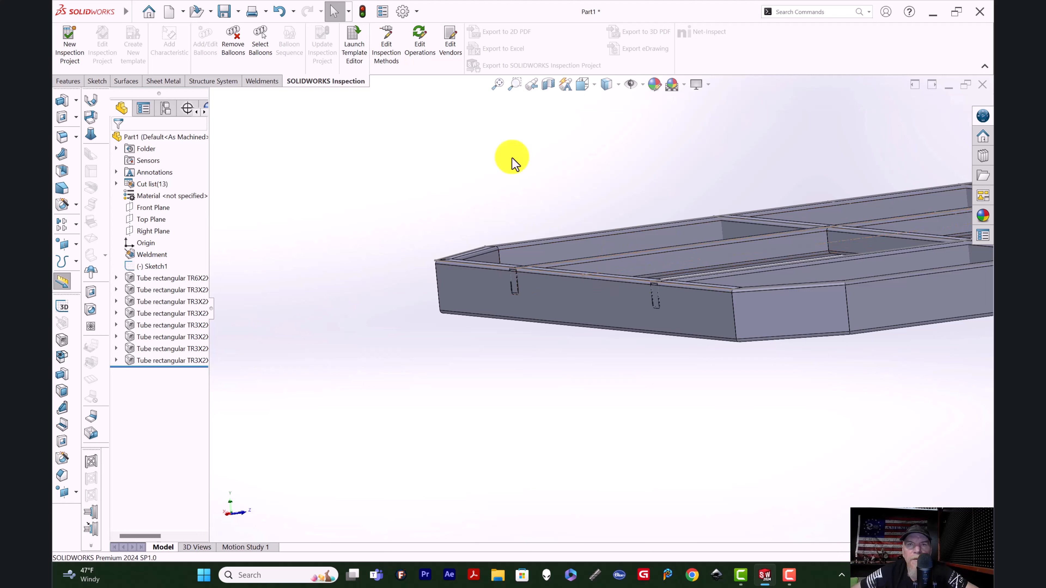
{"action": "left_click", "coordinate": [67, 81]}
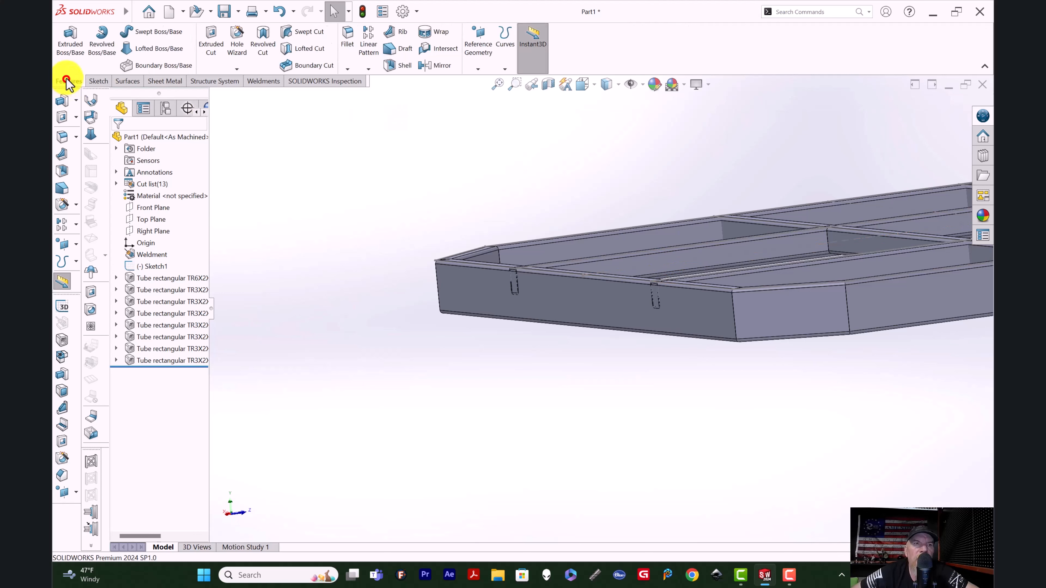
{"action": "left_click", "coordinate": [475, 39]}
{"action": "left_click", "coordinate": [489, 82]}
{"action": "left_click", "coordinate": [620, 294]}
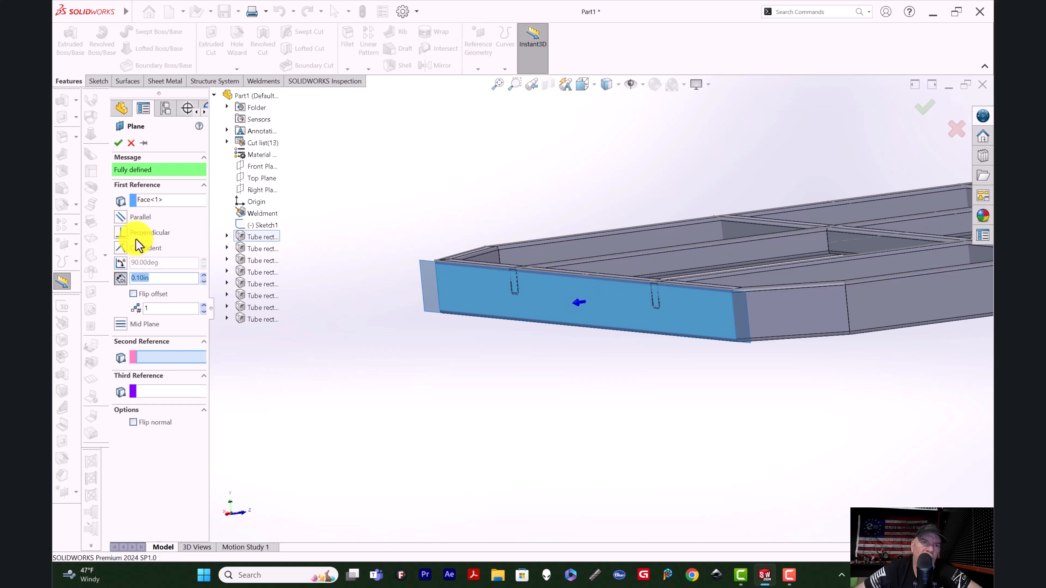
{"action": "left_click", "coordinate": [152, 237]}
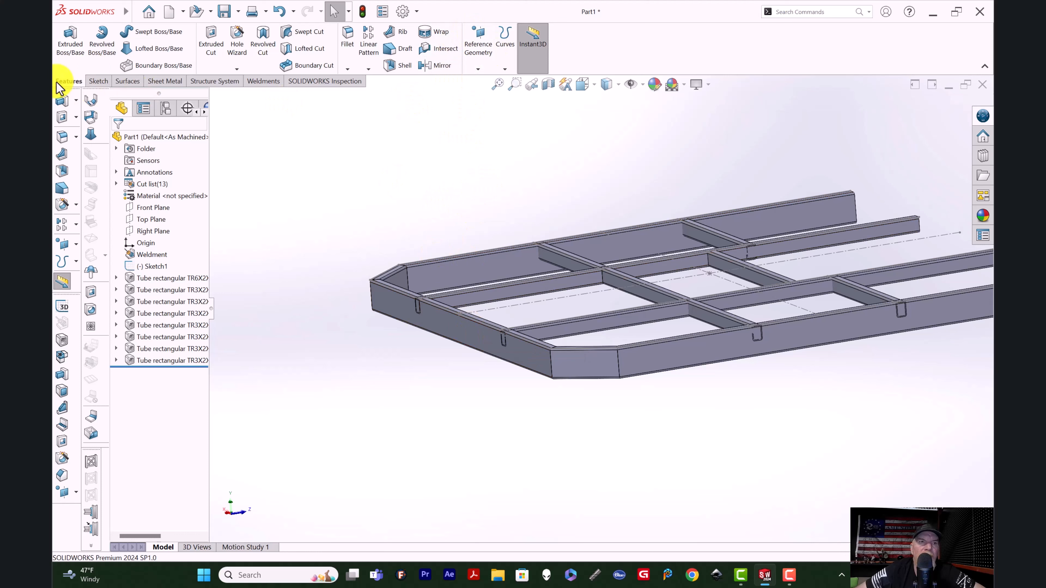
Create a reference plane on the outer face of the end tube between the angled corners, with a 0 in offset
{"action": "left_click", "coordinate": [478, 46]}
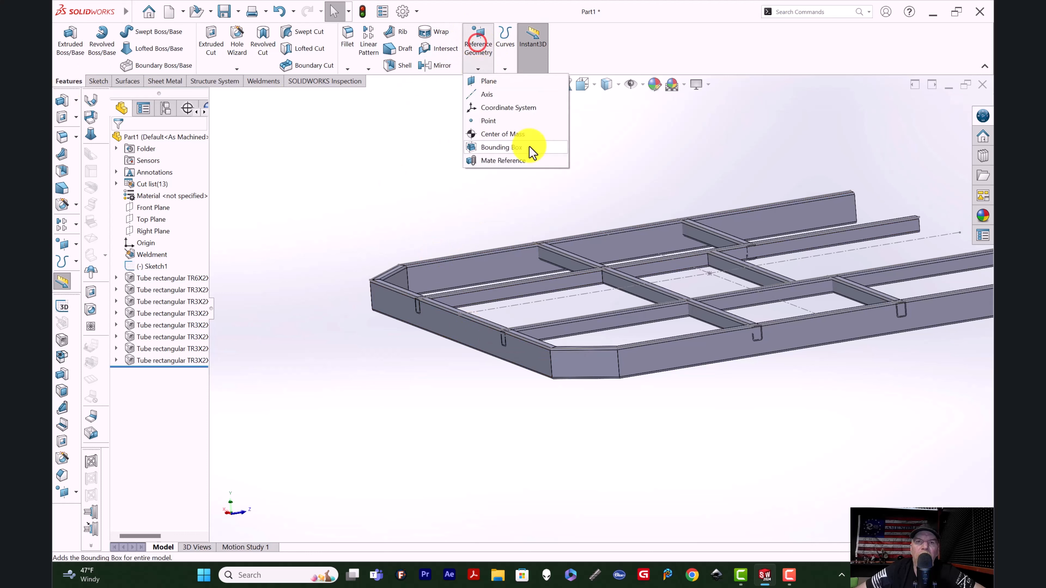
{"action": "left_click", "coordinate": [486, 81]}
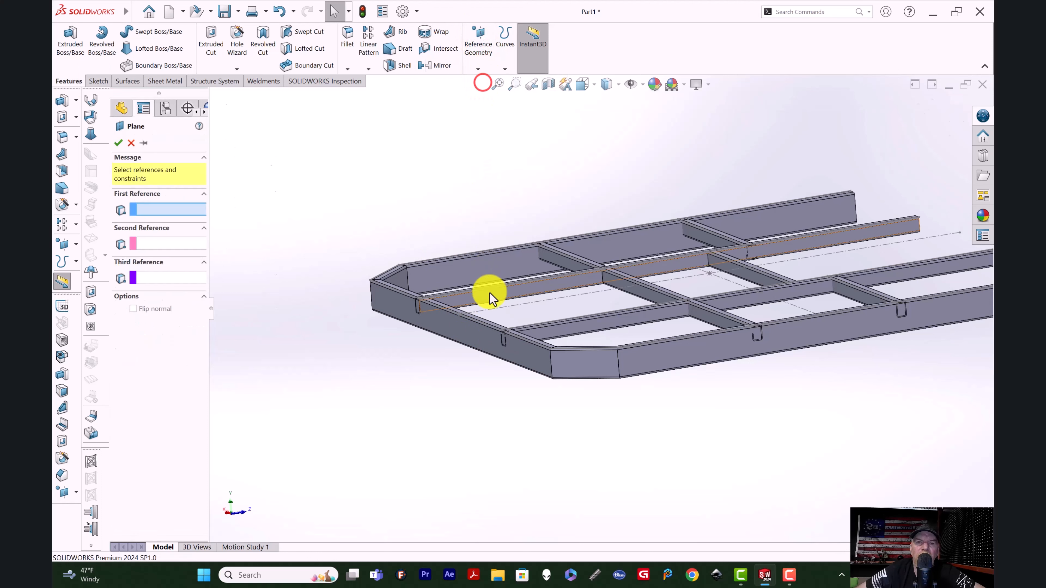
{"action": "left_click", "coordinate": [454, 327]}
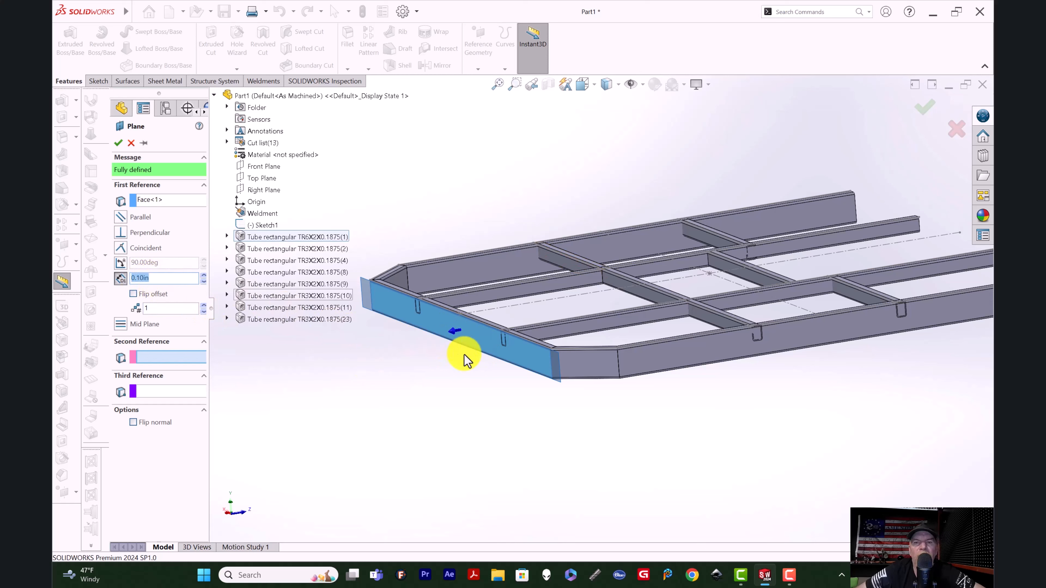
{"action": "middle_click_drag", "start_coordinate": [477, 364], "coordinate": [449, 357]}
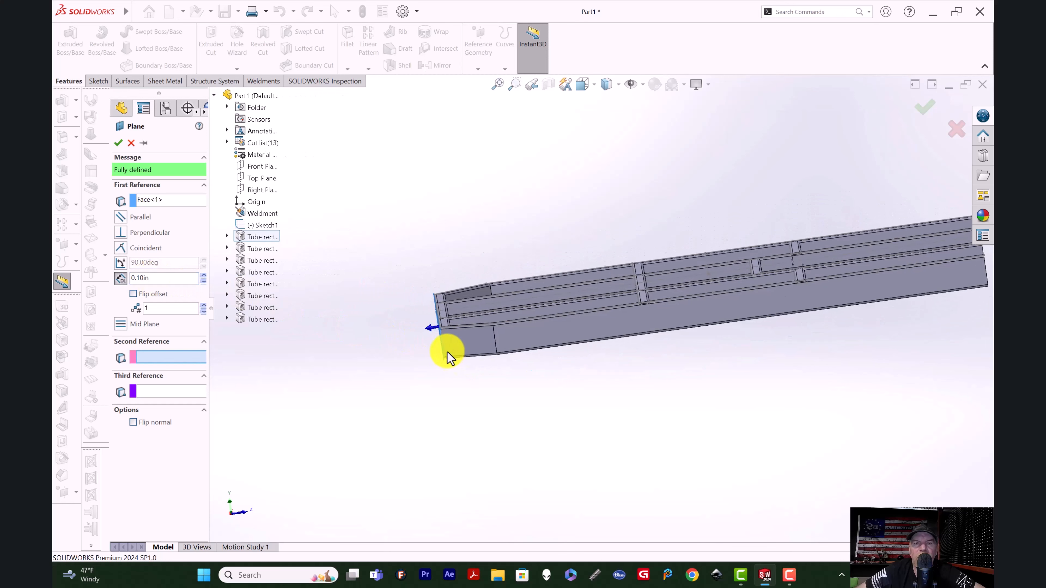
{"action": "scroll", "coordinate": [441, 338], "scroll_direction": "down", "scroll_amount": 5}
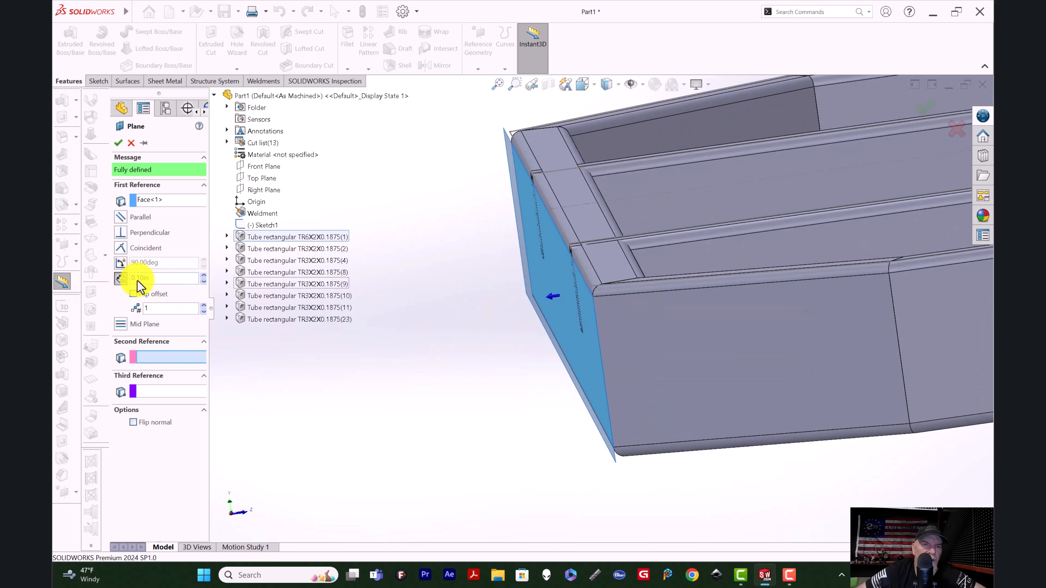
{"action": "left_click", "coordinate": [142, 278]}
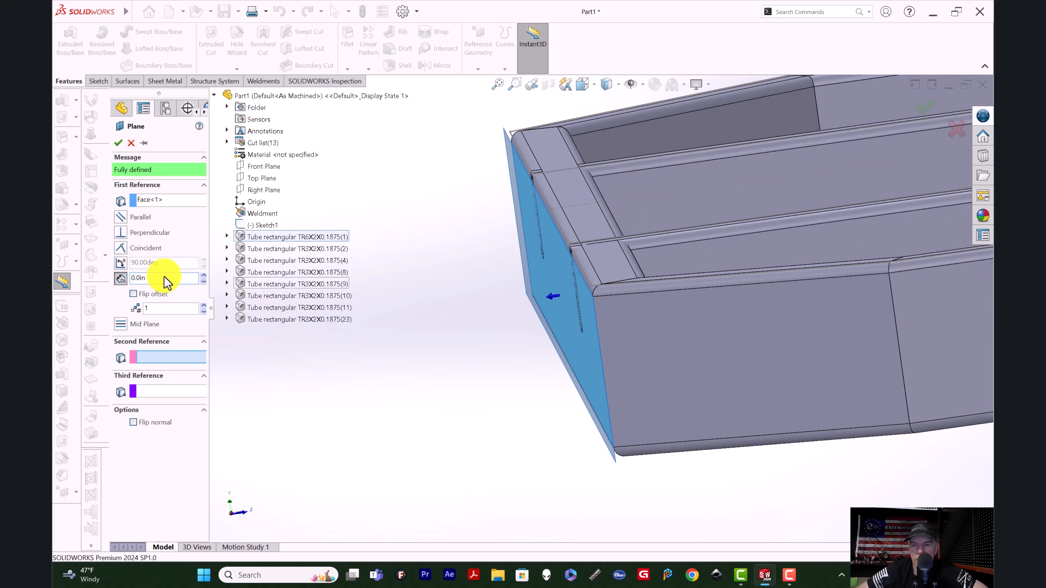
{"action": "type", "text": "0"}
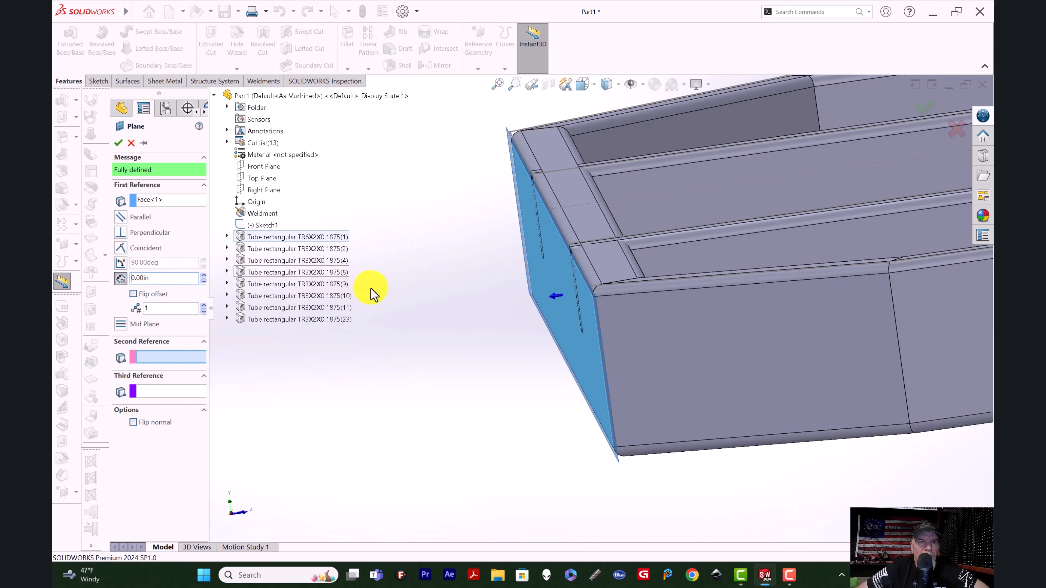
{"action": "left_click", "coordinate": [119, 144]}
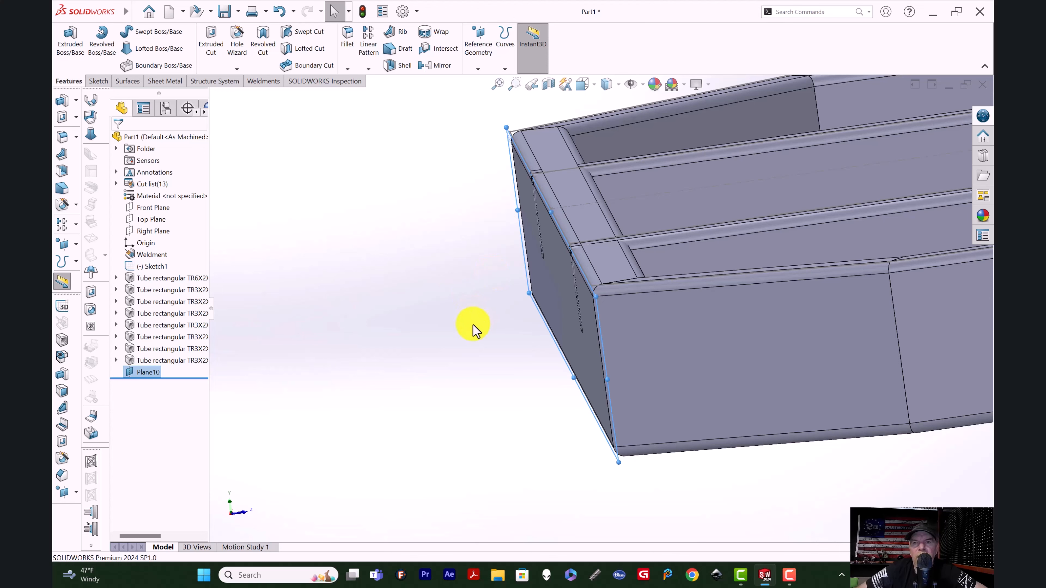
Start a new sketch on the reference plane lying on the end tube's outer face
{"action": "key", "text": "ctrl+8"}
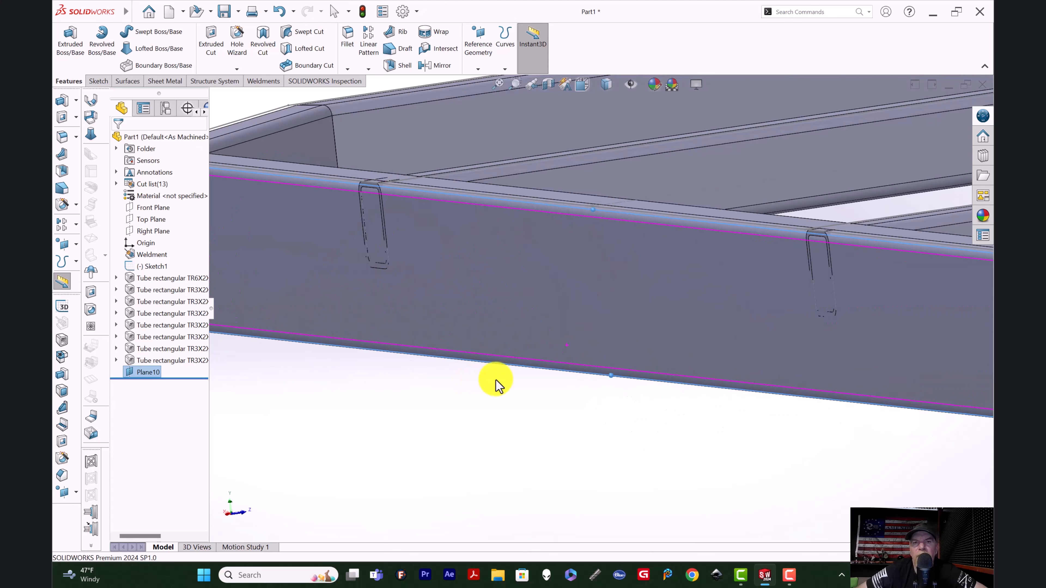
{"action": "scroll", "coordinate": [614, 330], "scroll_direction": "up", "scroll_amount": 10}
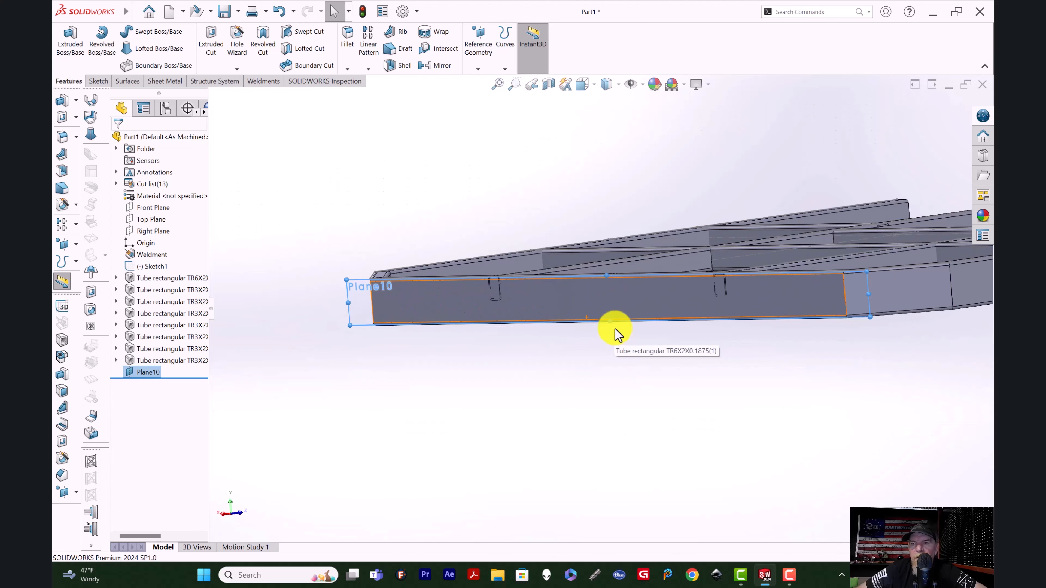
{"action": "left_click", "coordinate": [618, 363]}
{"action": "middle_click_drag", "start_coordinate": [619, 362], "coordinate": [556, 351]}
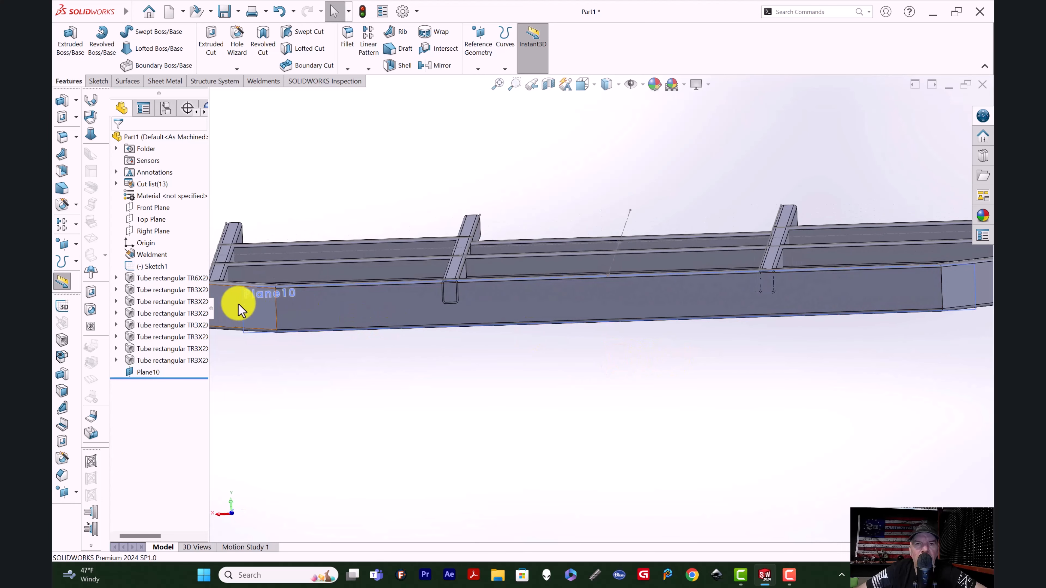
{"action": "scroll", "coordinate": [377, 304], "scroll_direction": "up", "scroll_amount": 1}
{"action": "left_click", "coordinate": [645, 323]}
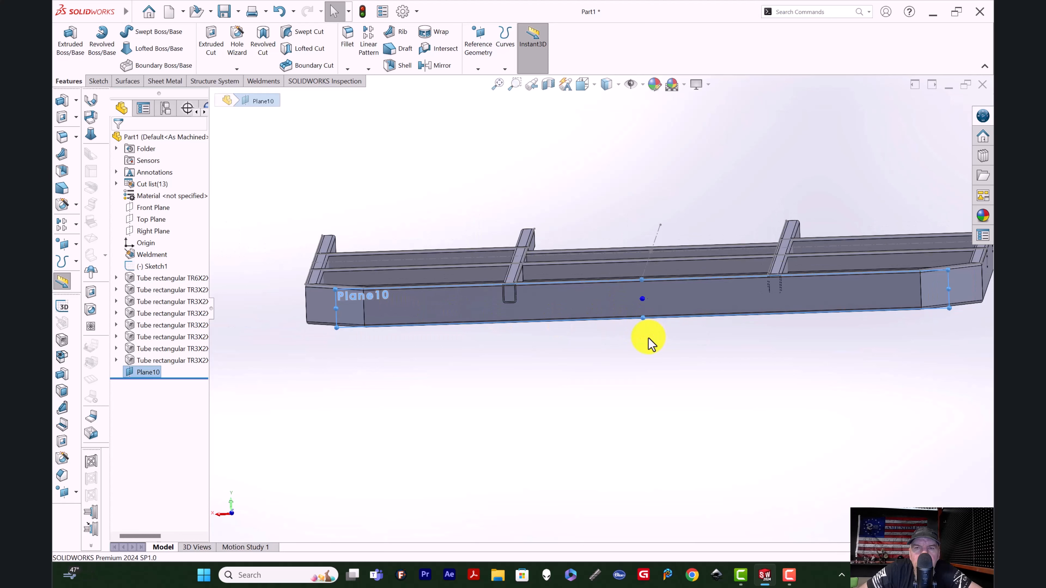
{"action": "scroll", "coordinate": [648, 339], "scroll_direction": "up", "scroll_amount": 3}
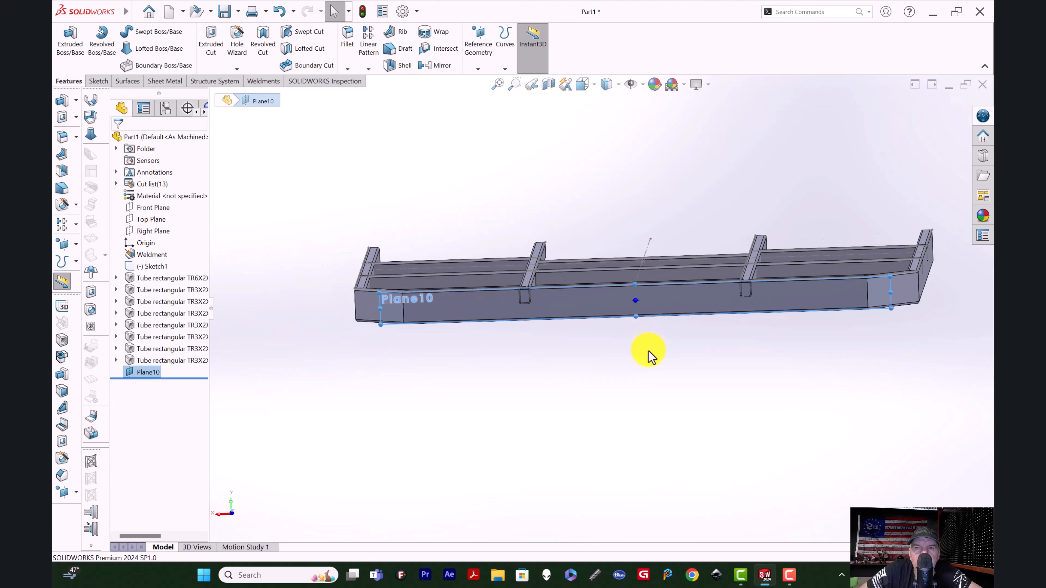
{"action": "scroll", "coordinate": [641, 142], "scroll_direction": "down", "scroll_amount": 2}
{"action": "scroll", "coordinate": [641, 153], "scroll_direction": "down", "scroll_amount": 2}
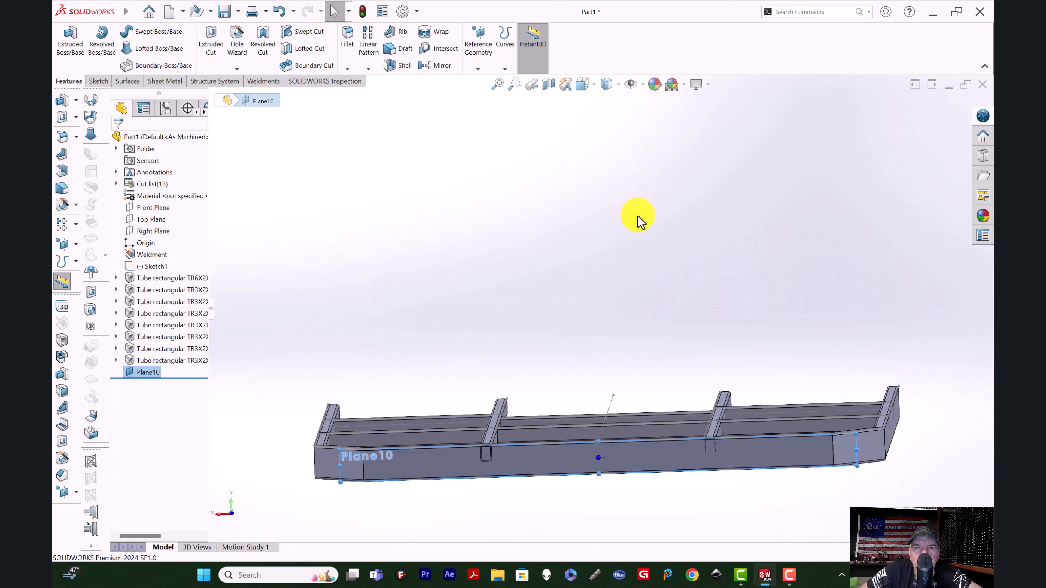
{"action": "scroll", "coordinate": [639, 231], "scroll_direction": "up", "scroll_amount": 2}
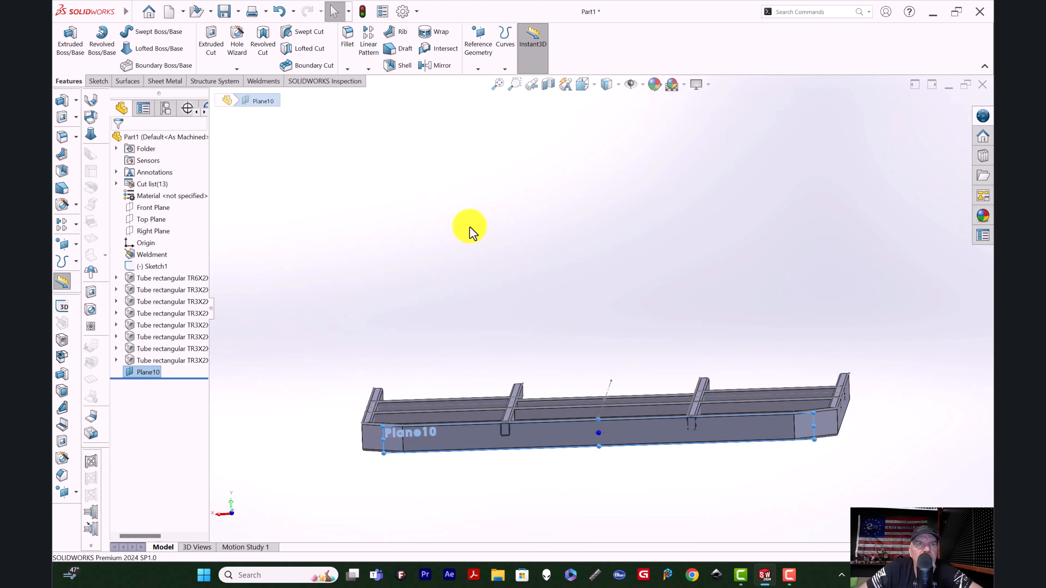
{"action": "left_click", "coordinate": [97, 81]}
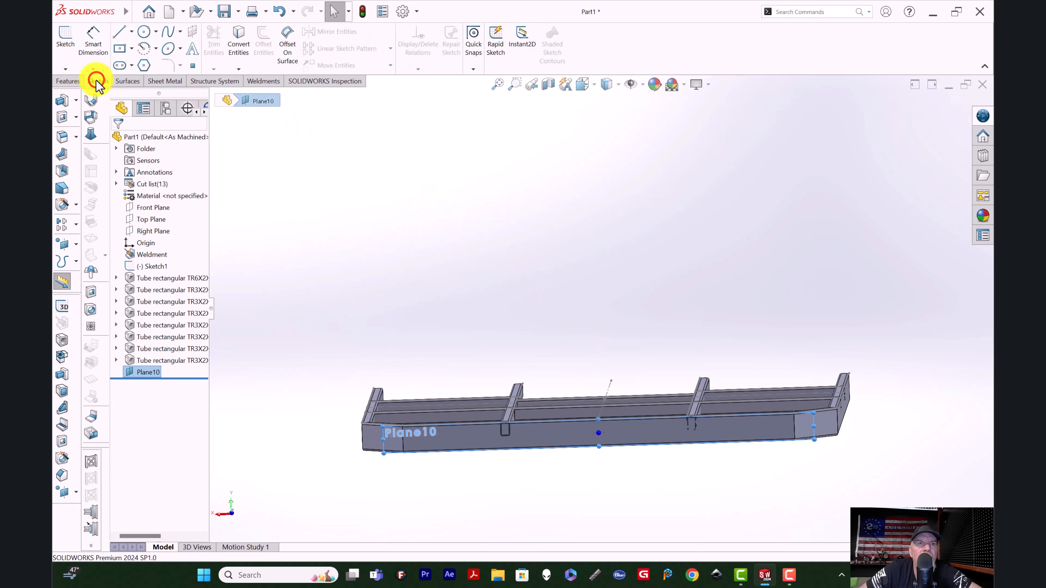
{"action": "left_click", "coordinate": [116, 31]}
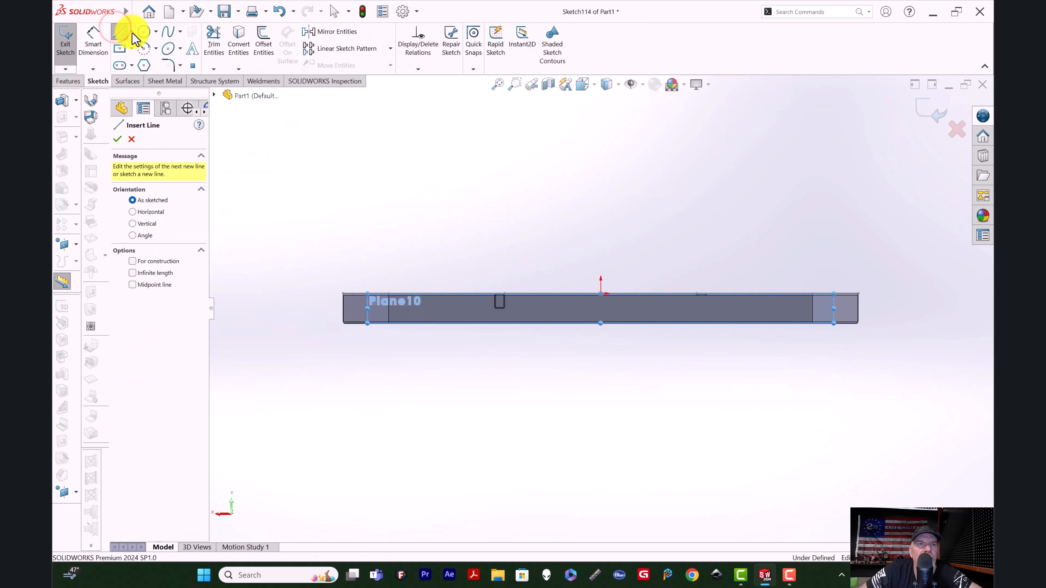
Sketch a vertical line about 29.4 in long, running upward from the origin at the center of the end tube
{"action": "left_click", "coordinate": [131, 32]}
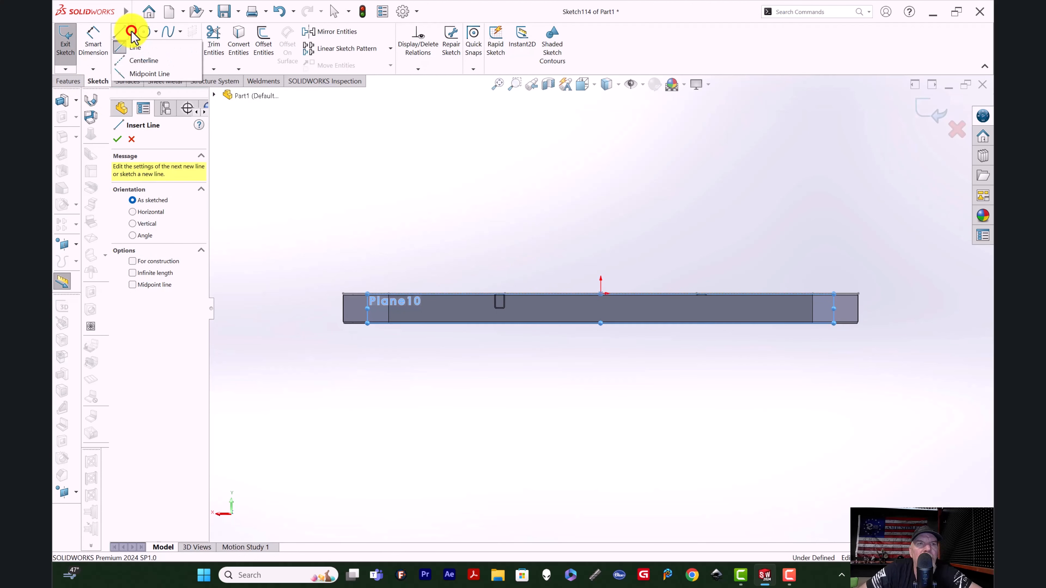
{"action": "left_click", "coordinate": [137, 48]}
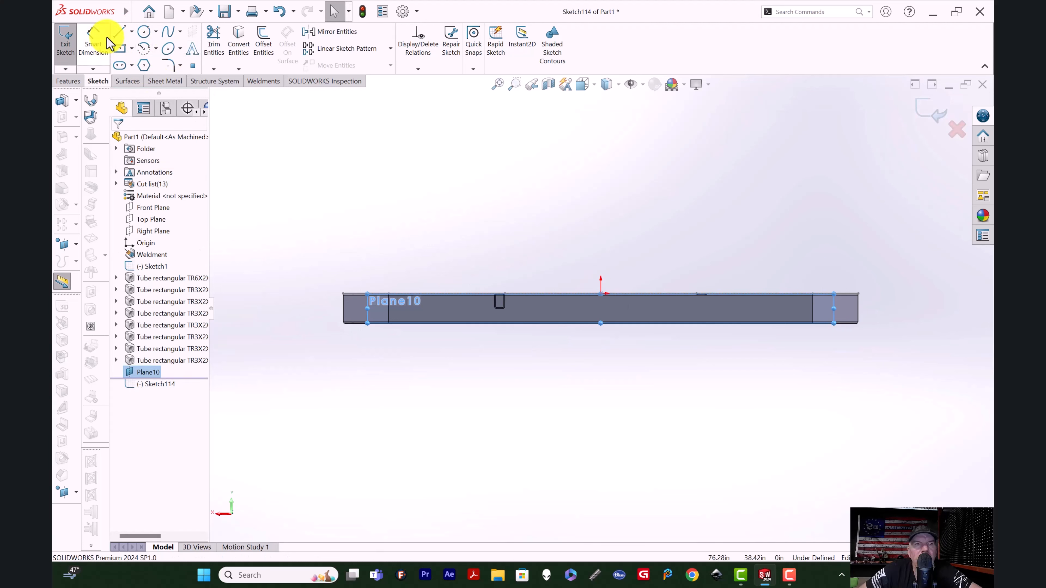
{"action": "left_click", "coordinate": [120, 31]}
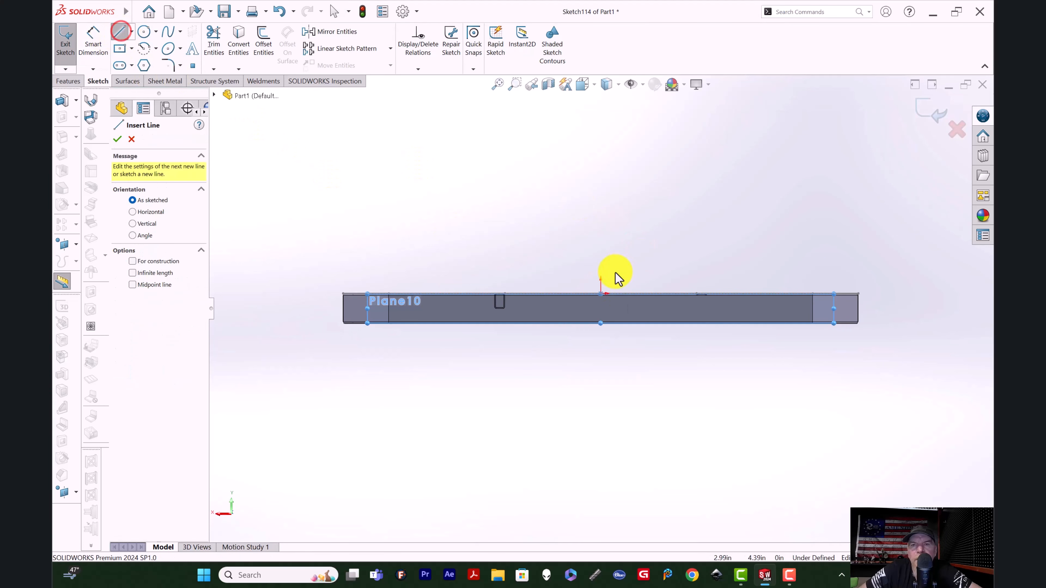
{"action": "left_click", "coordinate": [601, 295]}
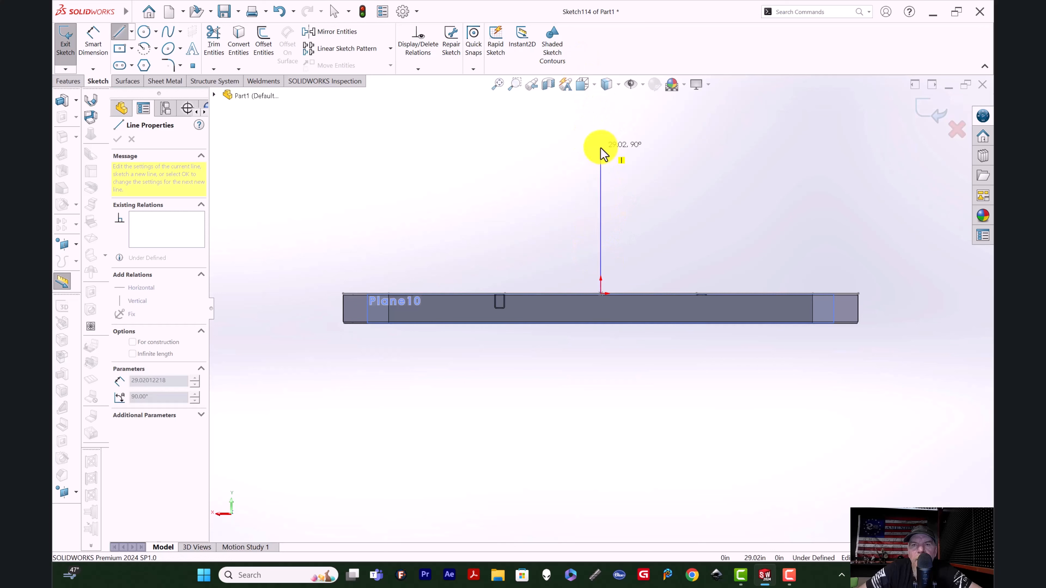
{"action": "left_click", "coordinate": [601, 146]}
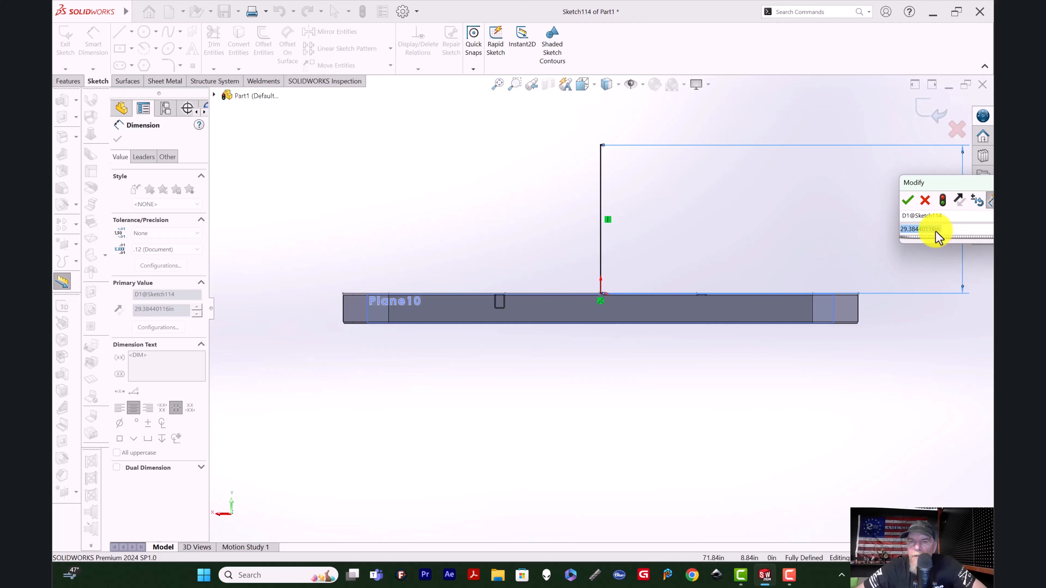
Set the vertical line's height to 39 in and convert the line to construction geometry
{"action": "type", "text": "39"}
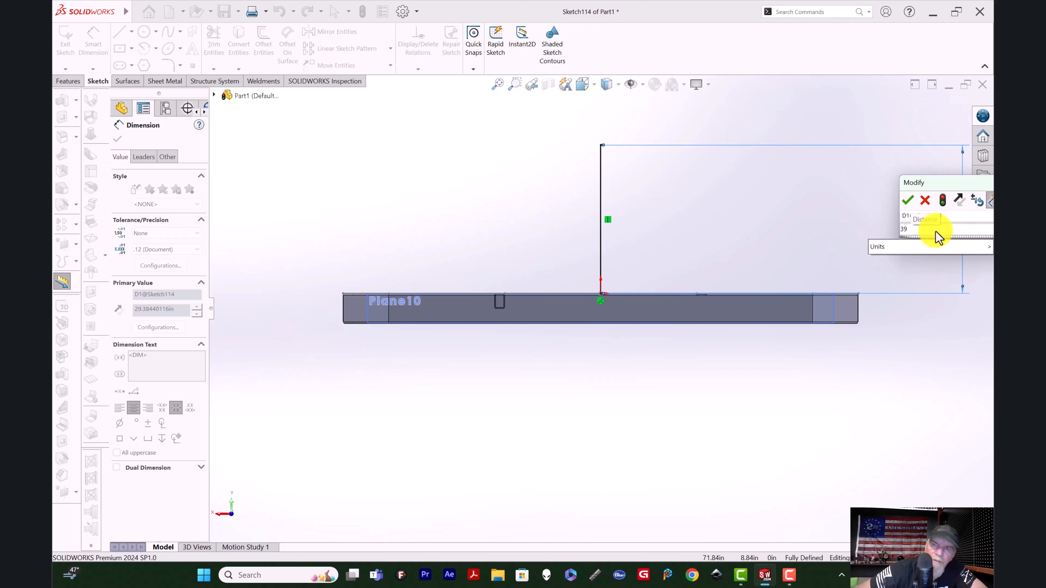
{"action": "key", "text": "Return"}
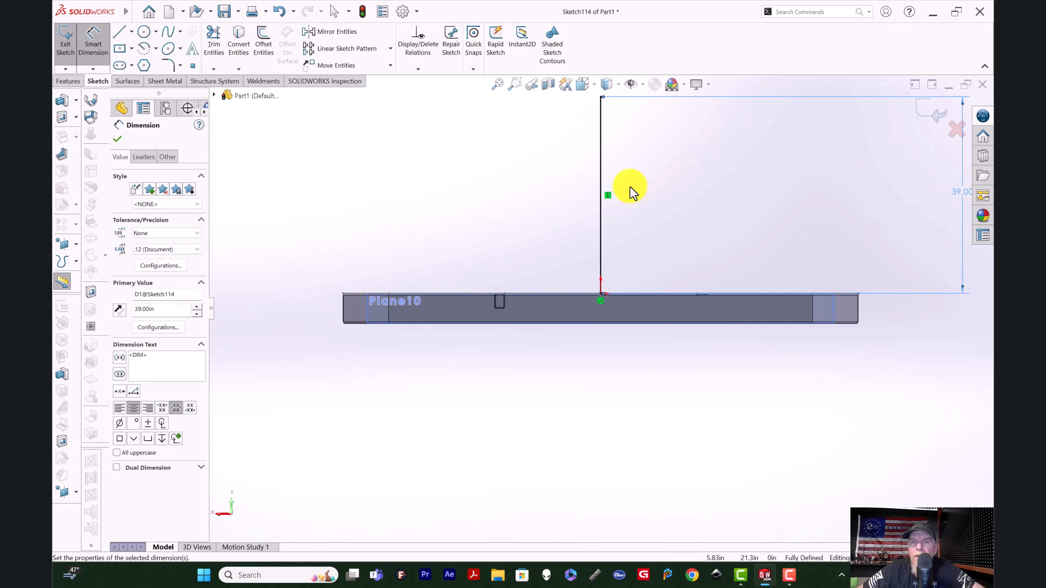
{"action": "left_click", "coordinate": [93, 41]}
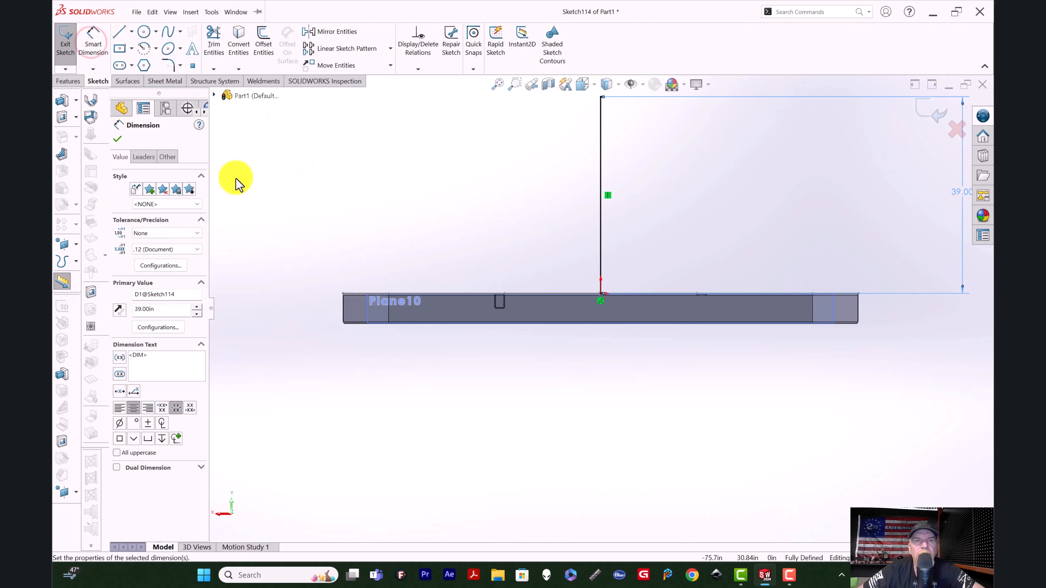
{"action": "right_click", "coordinate": [600, 171]}
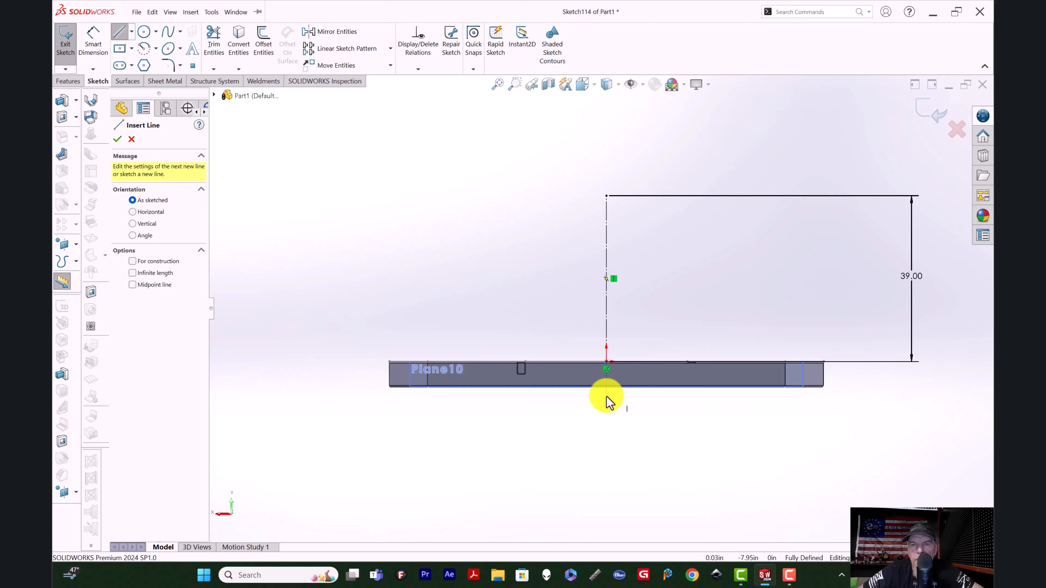
Sketch a horizontal midpoint line just below the end tube, centered under the vertical centerline and reaching about 38.7 in to each side
{"action": "left_click", "coordinate": [606, 396]}
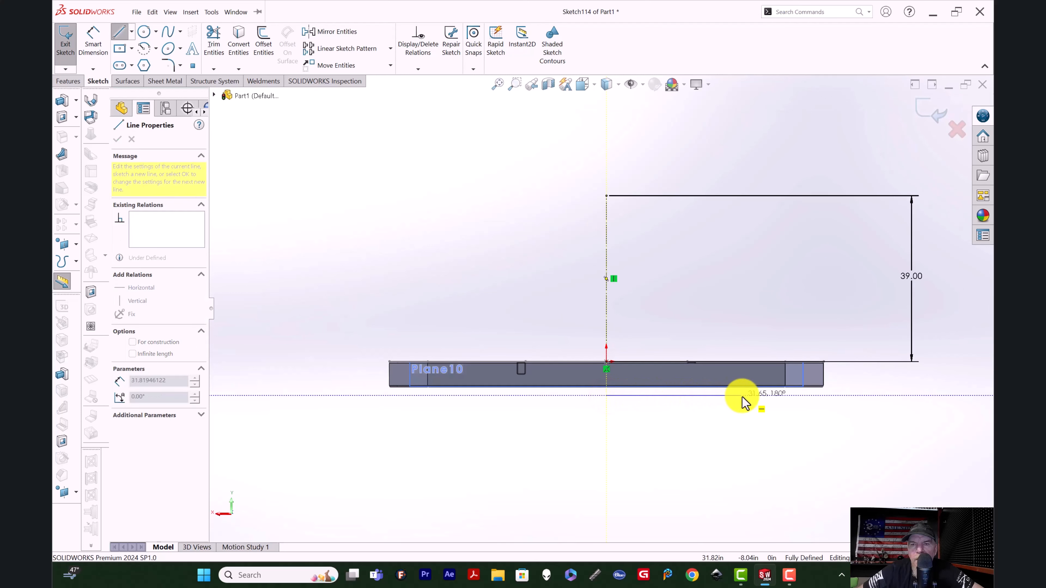
{"action": "key", "text": "Escape"}
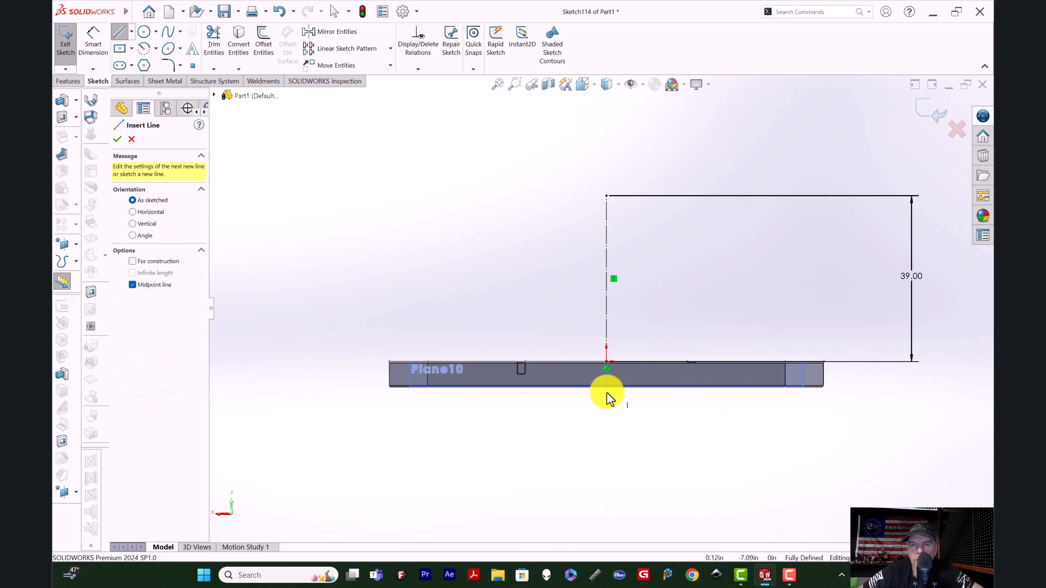
{"action": "left_click", "coordinate": [606, 392]}
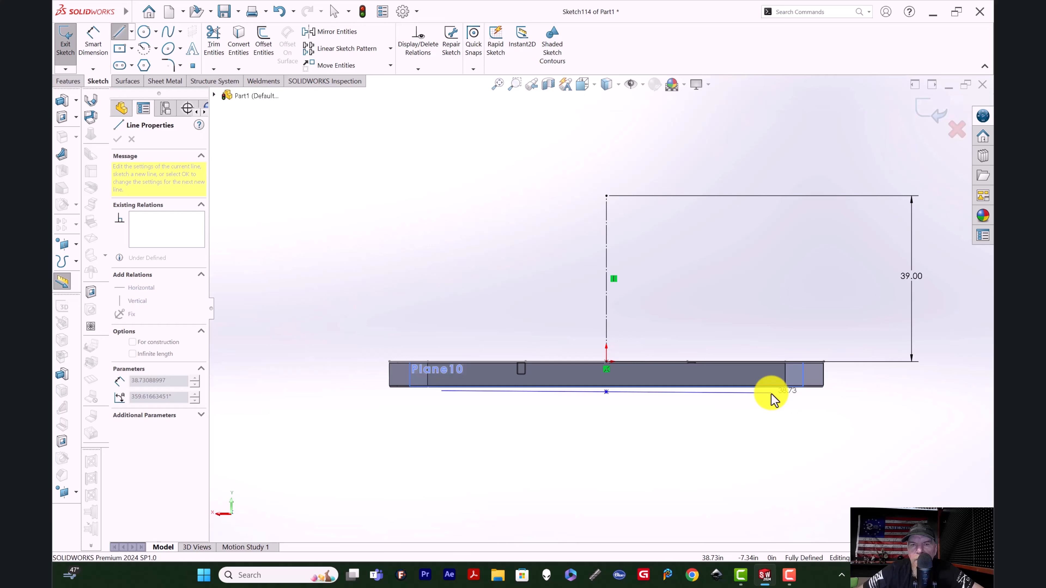
{"action": "left_click", "coordinate": [771, 392]}
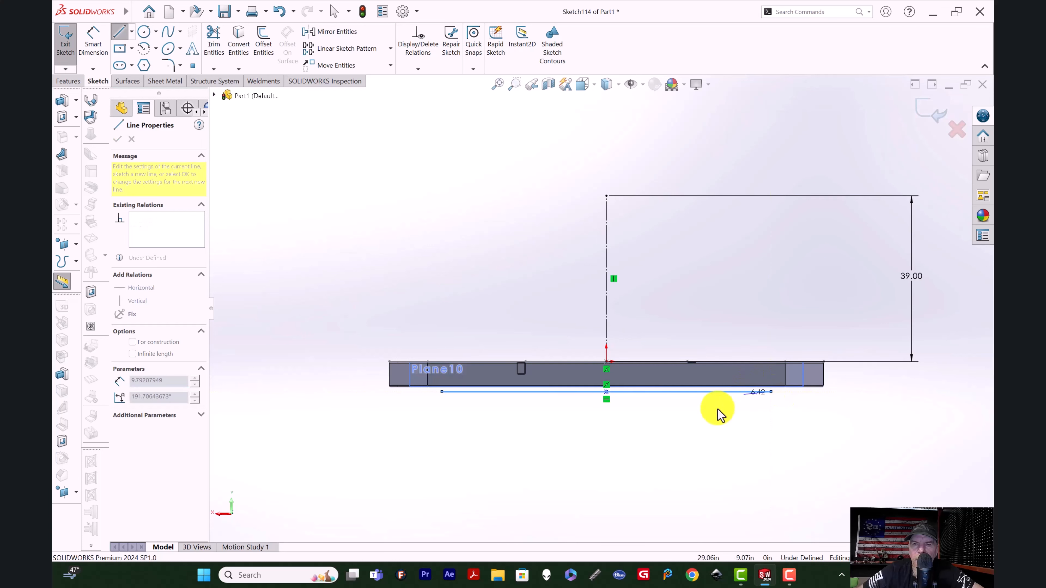
{"action": "key", "text": "Escape"}
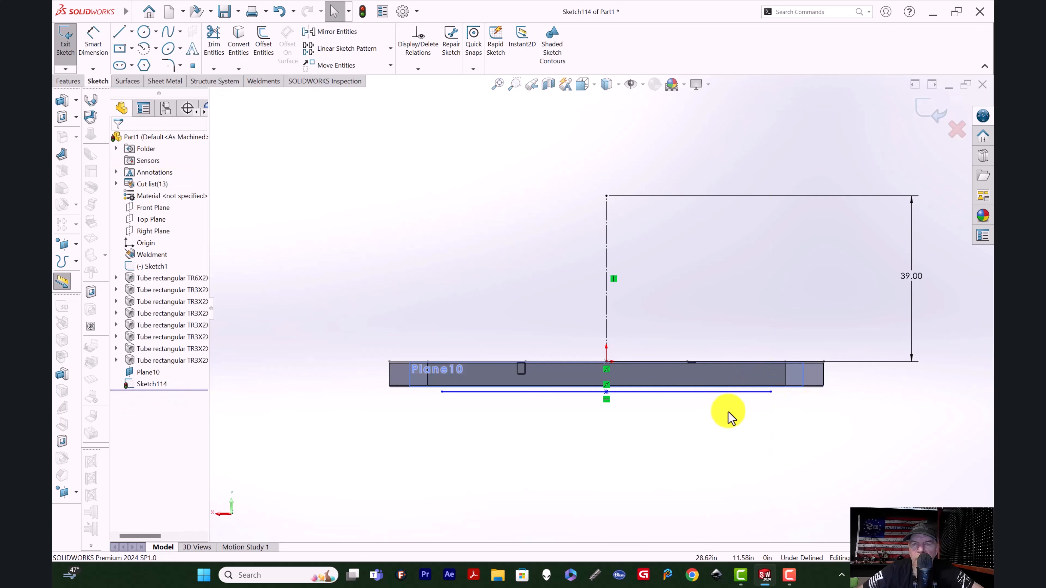
{"action": "left_click", "coordinate": [533, 392]}
{"action": "left_click", "coordinate": [552, 127]}
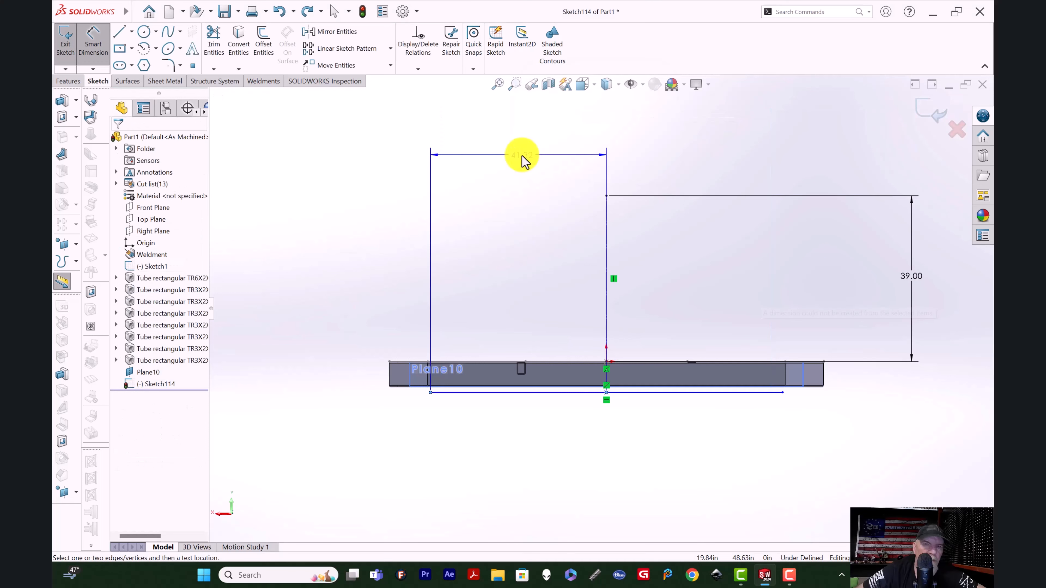
{"action": "key", "text": "Escape"}
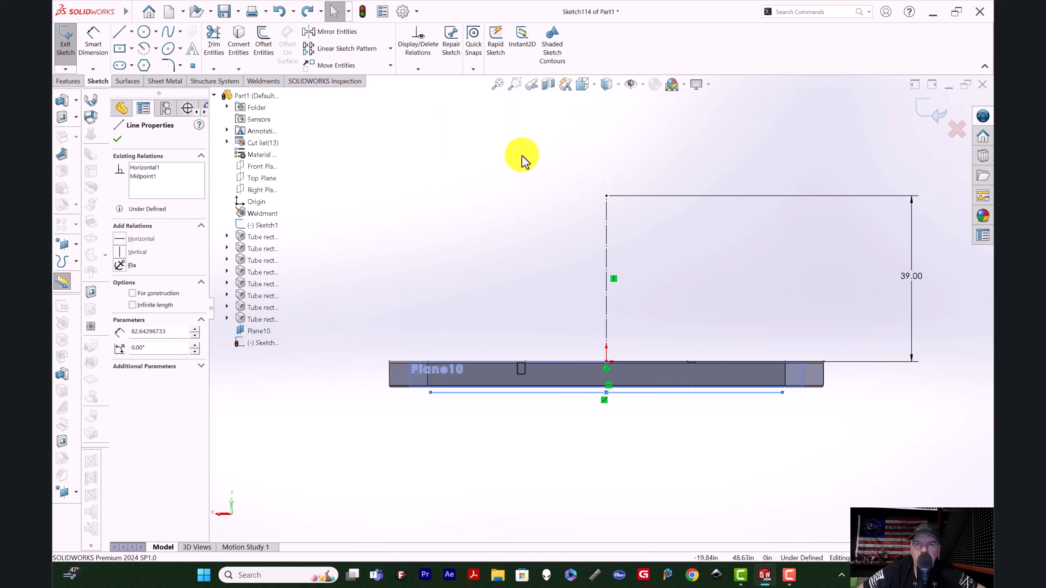
Start dimensioning the horizontal midpoint line below the end tube
{"action": "left_click", "coordinate": [684, 393]}
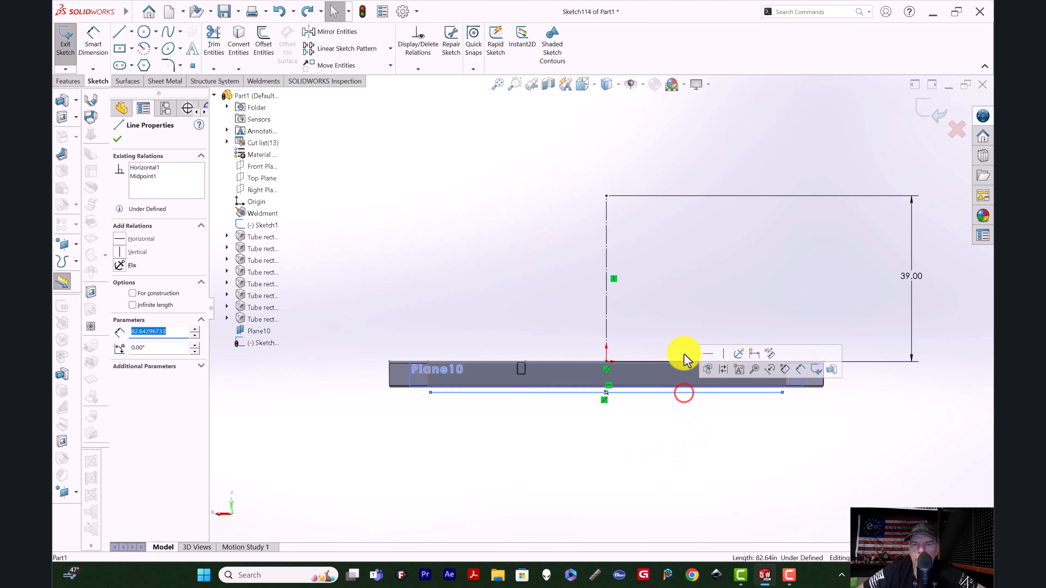
{"action": "left_click", "coordinate": [92, 39]}
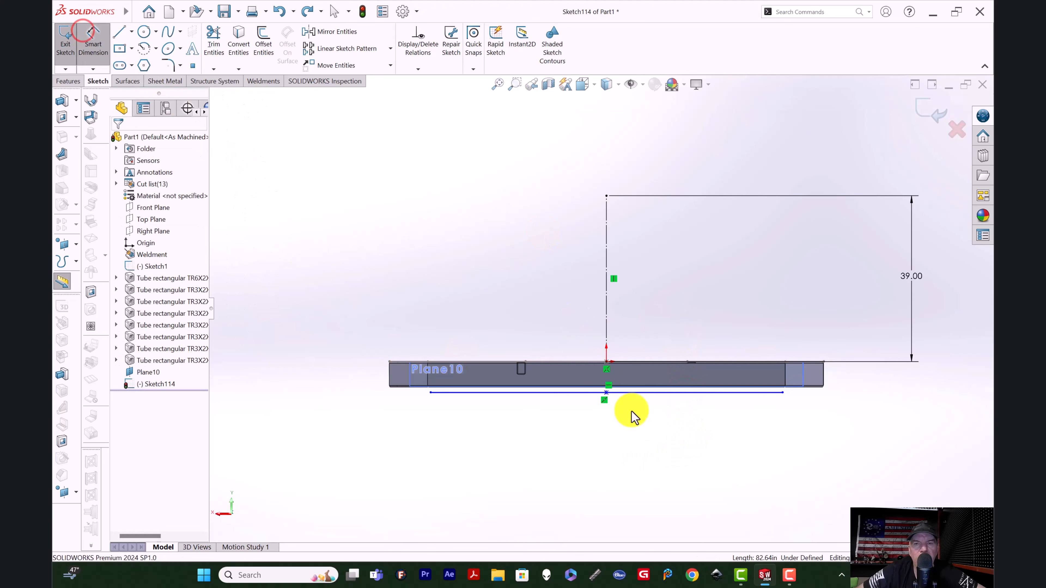
Dimension the horizontal line below the frame to a length of 84 in
{"action": "left_click", "coordinate": [689, 393]}
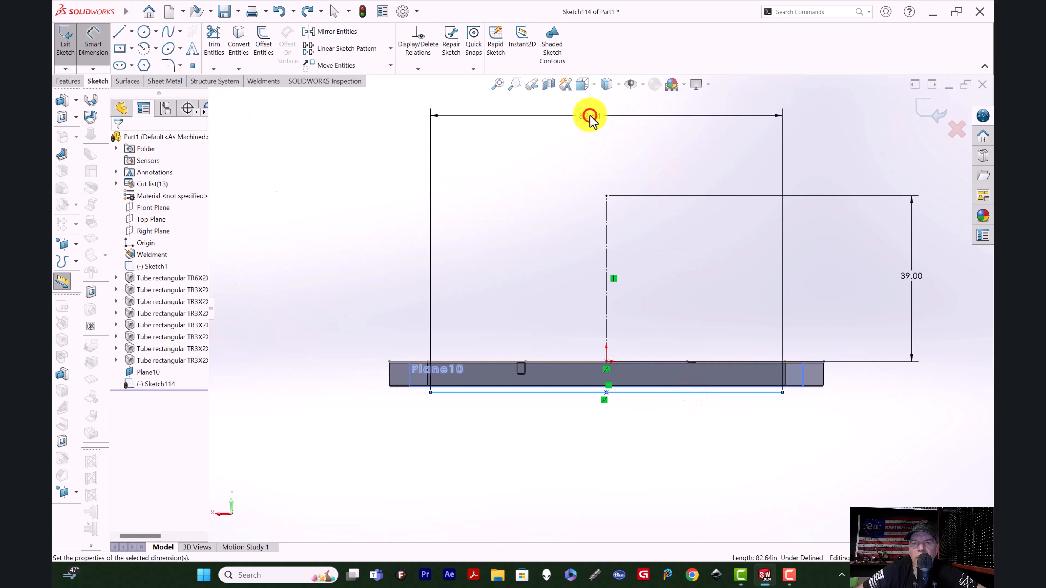
{"action": "left_click", "coordinate": [590, 120]}
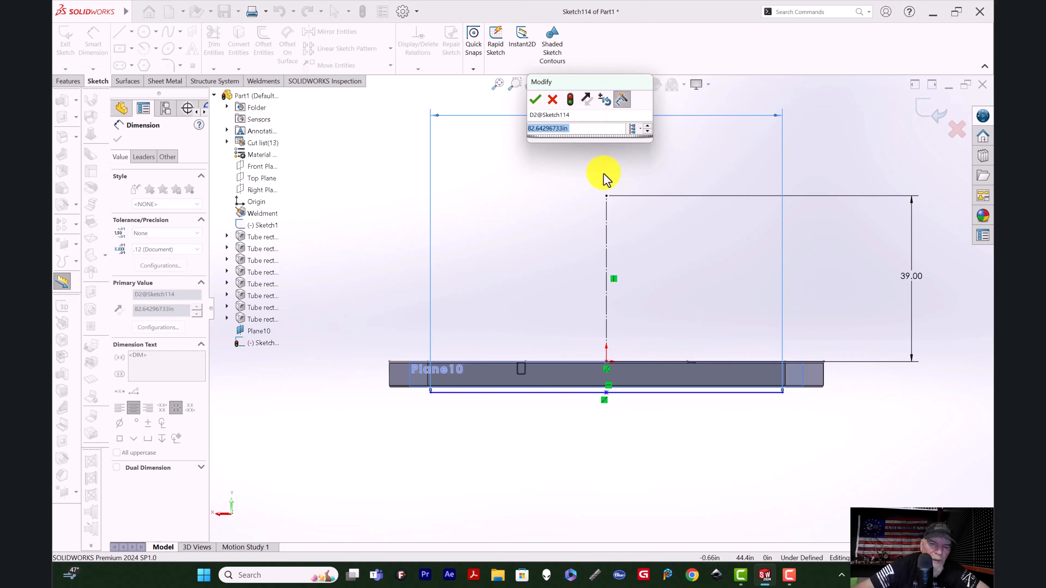
{"action": "type", "text": "84"}
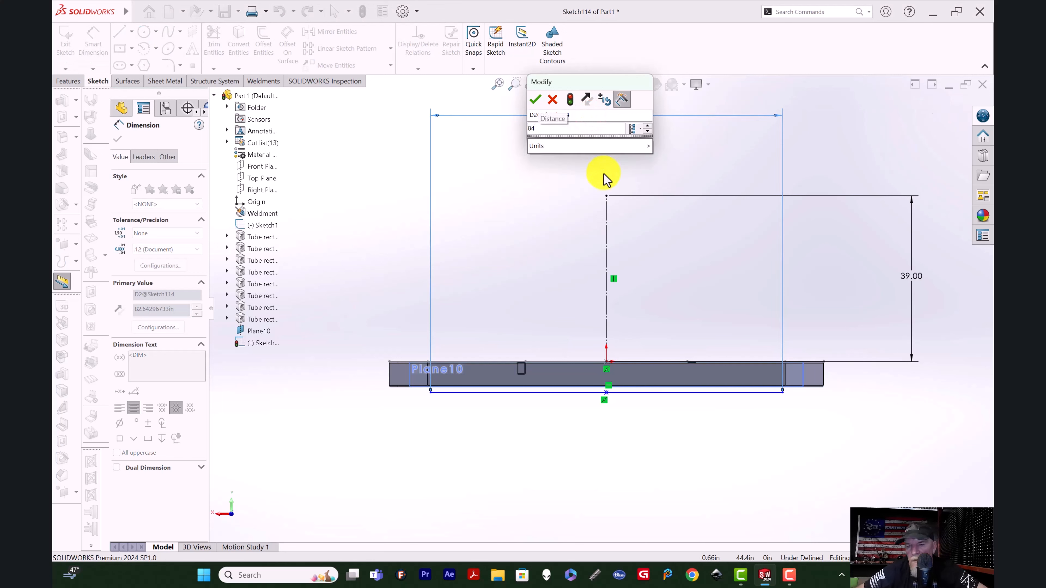
{"action": "key", "text": "Return"}
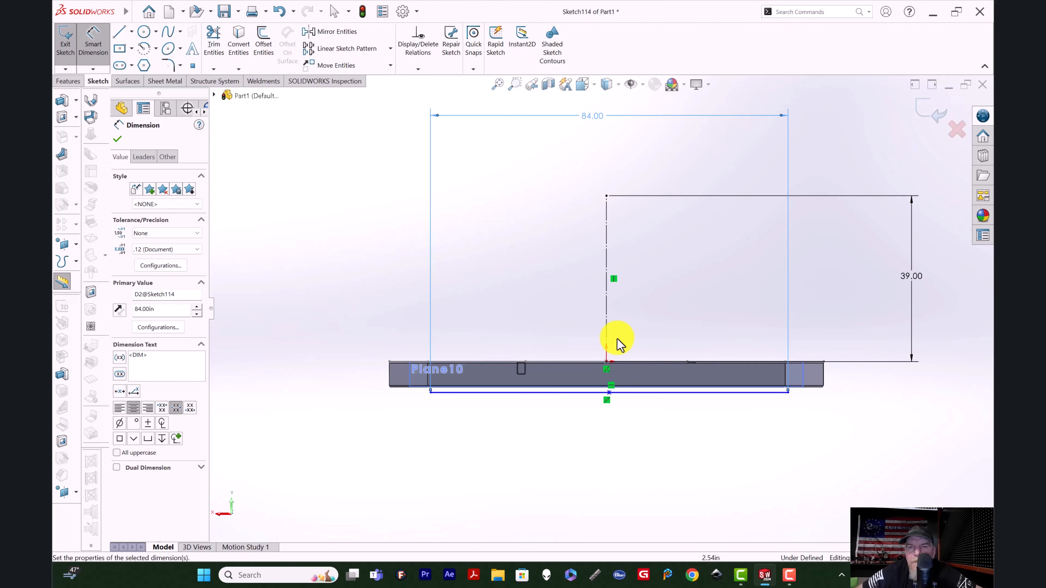
{"action": "key", "text": "Escape"}
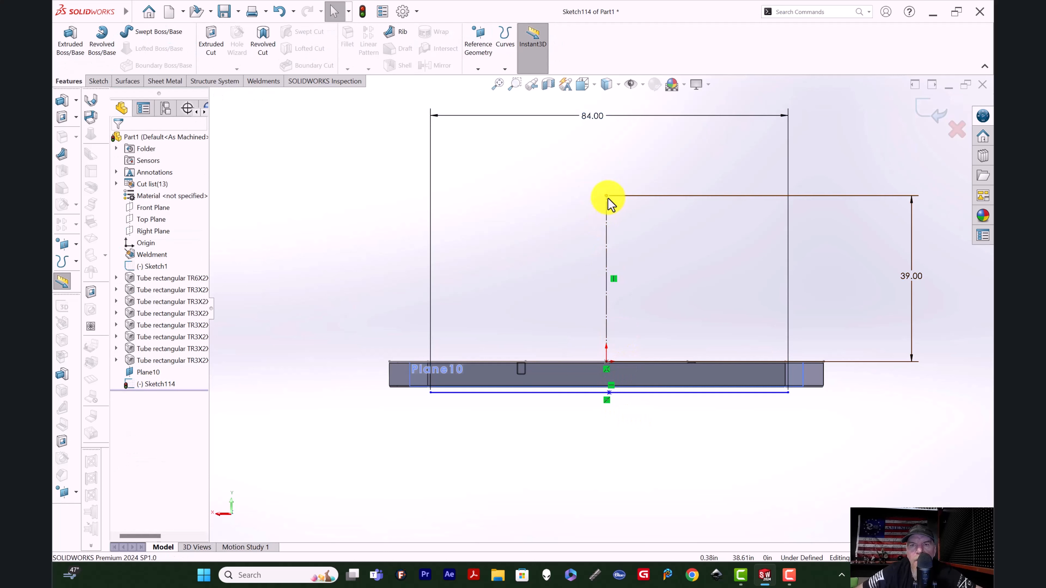
Add a Vertical relation between the origin and the midpoint of the 84 in line below the frame
{"action": "left_click", "coordinate": [607, 361]}
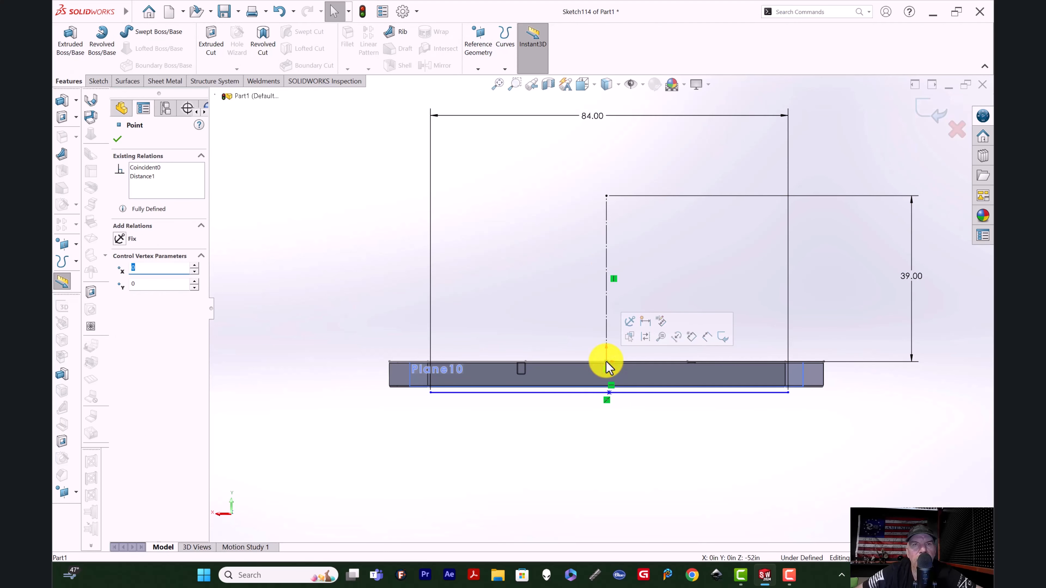
{"action": "left_click", "coordinate": [609, 393], "text": "ctrl"}
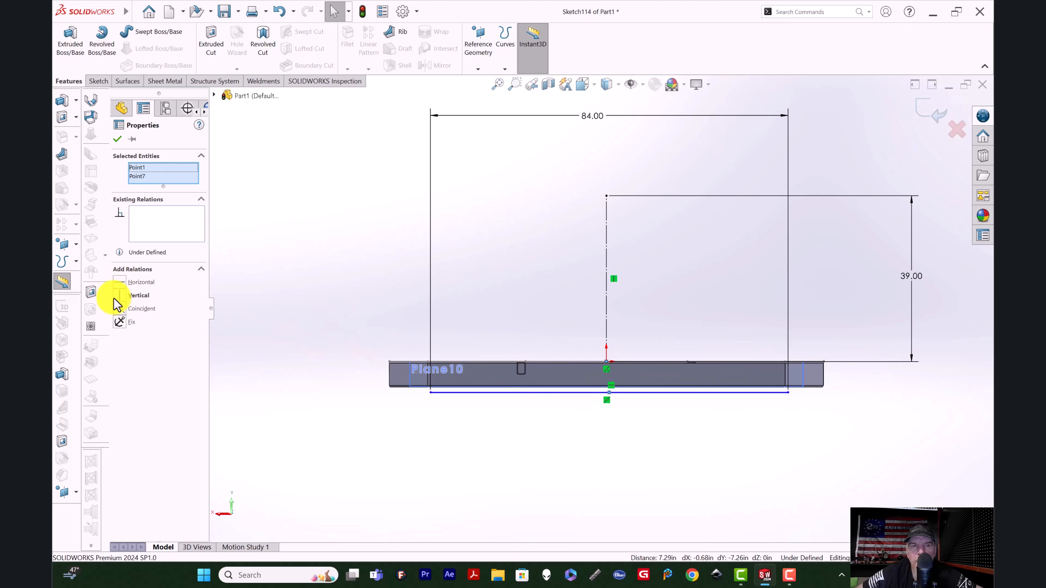
{"action": "left_click", "coordinate": [136, 296]}
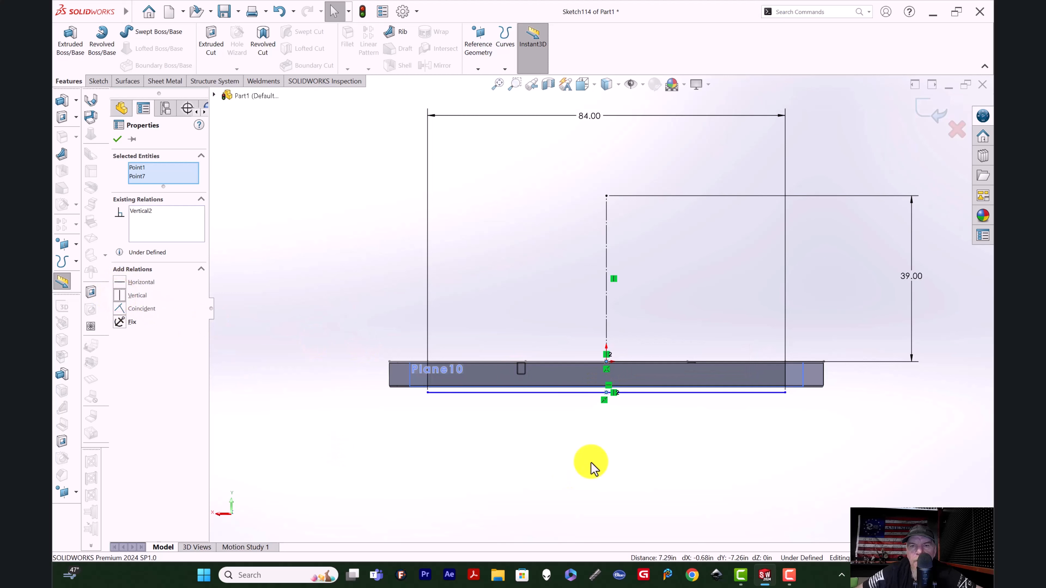
{"action": "left_click", "coordinate": [584, 455]}
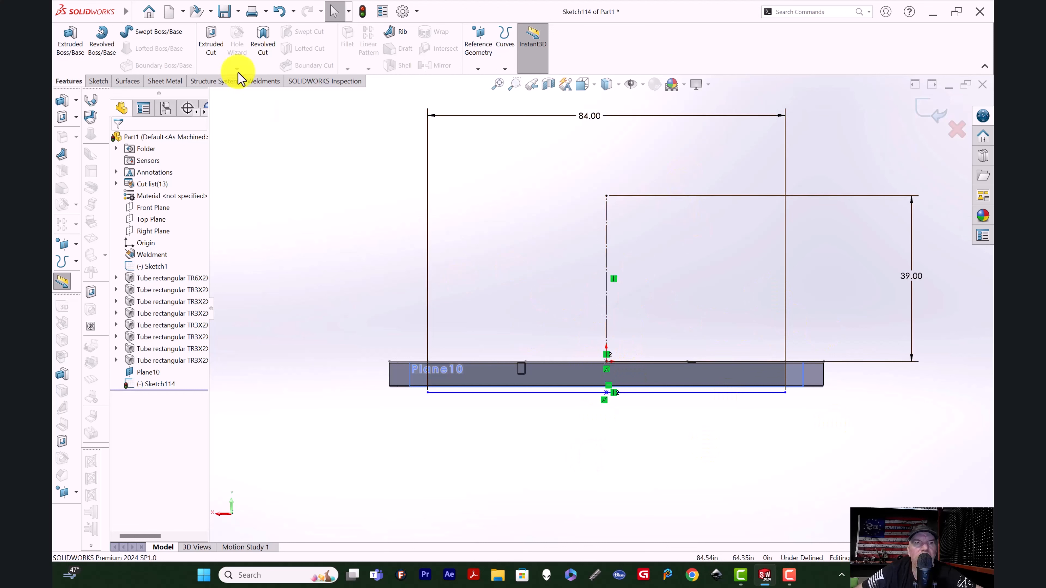
Draw a horizontal line centred on the centerline's upper endpoint and set its length to 52 in
{"action": "left_click", "coordinate": [98, 81]}
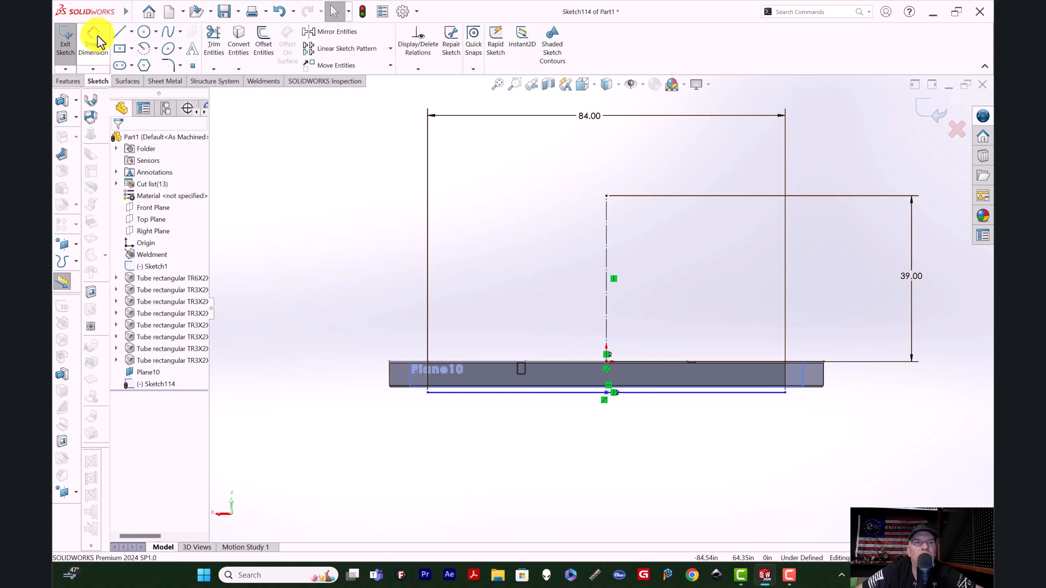
{"action": "left_click", "coordinate": [119, 31]}
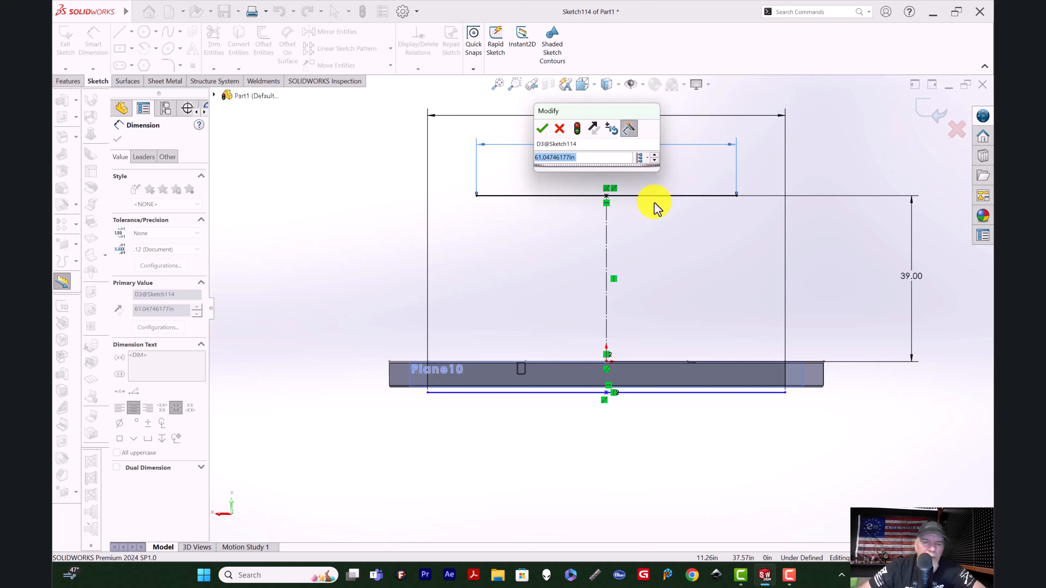
{"action": "type", "text": "52"}
{"action": "key", "text": "Return"}
Draw the left profile as two connected lines, about 35.5 in and 9.9 in long, from the frame's upper edge to the 52 in line's left end
{"action": "key", "text": "l"}
{"action": "scroll", "coordinate": [429, 364], "scroll_direction": "up", "scroll_amount": 3}
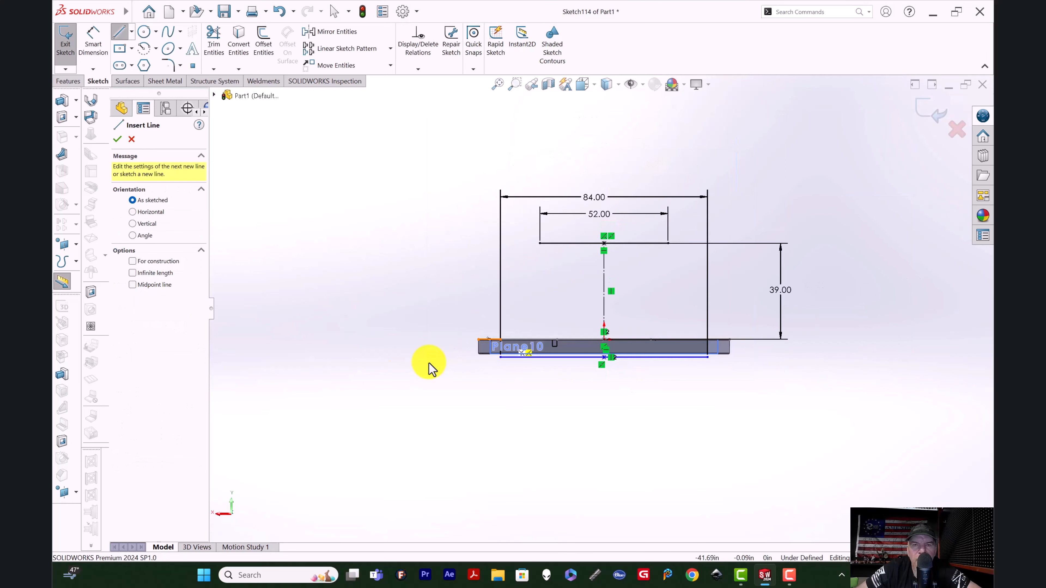
{"action": "scroll", "coordinate": [430, 364], "scroll_direction": "down", "scroll_amount": 3}
{"action": "scroll", "coordinate": [718, 285], "scroll_direction": "down", "scroll_amount": 2}
{"action": "scroll", "coordinate": [429, 318], "scroll_direction": "down", "scroll_amount": 2}
{"action": "scroll", "coordinate": [752, 345], "scroll_direction": "down", "scroll_amount": 3}
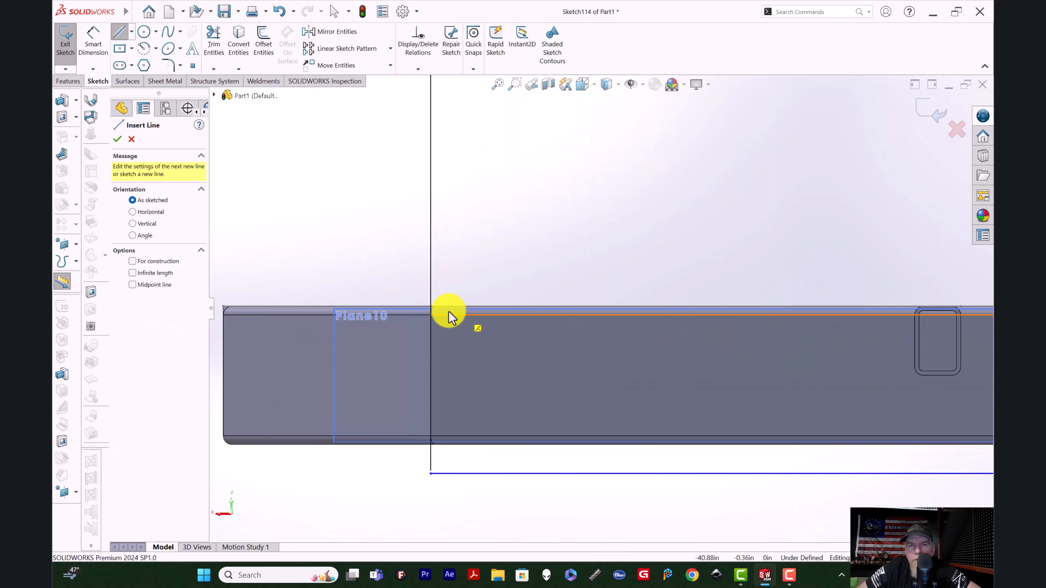
{"action": "left_click", "coordinate": [431, 305]}
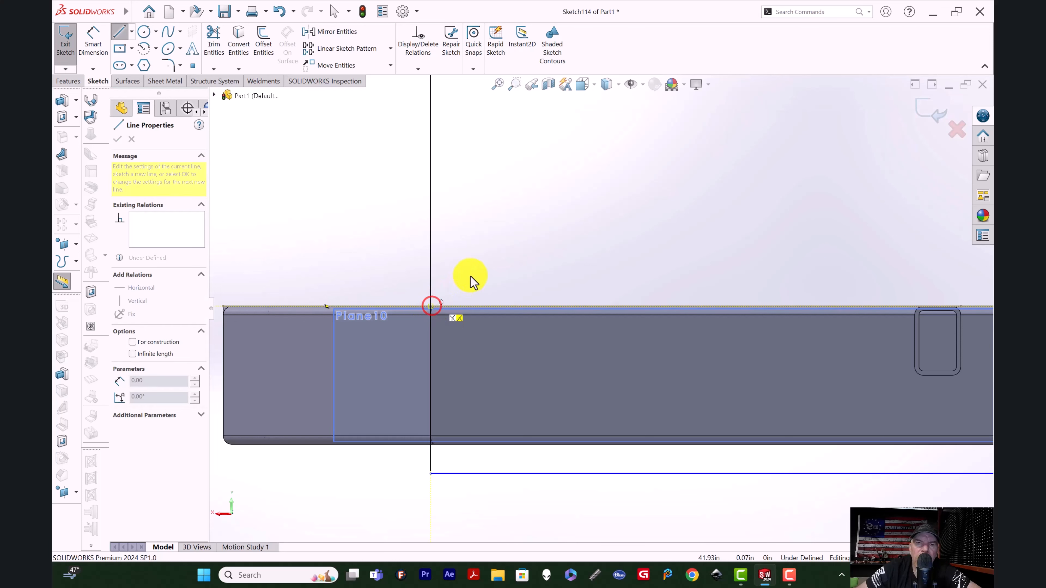
{"action": "scroll", "coordinate": [472, 278], "scroll_direction": "up", "scroll_amount": 4}
{"action": "scroll", "coordinate": [556, 262], "scroll_direction": "up", "scroll_amount": 3}
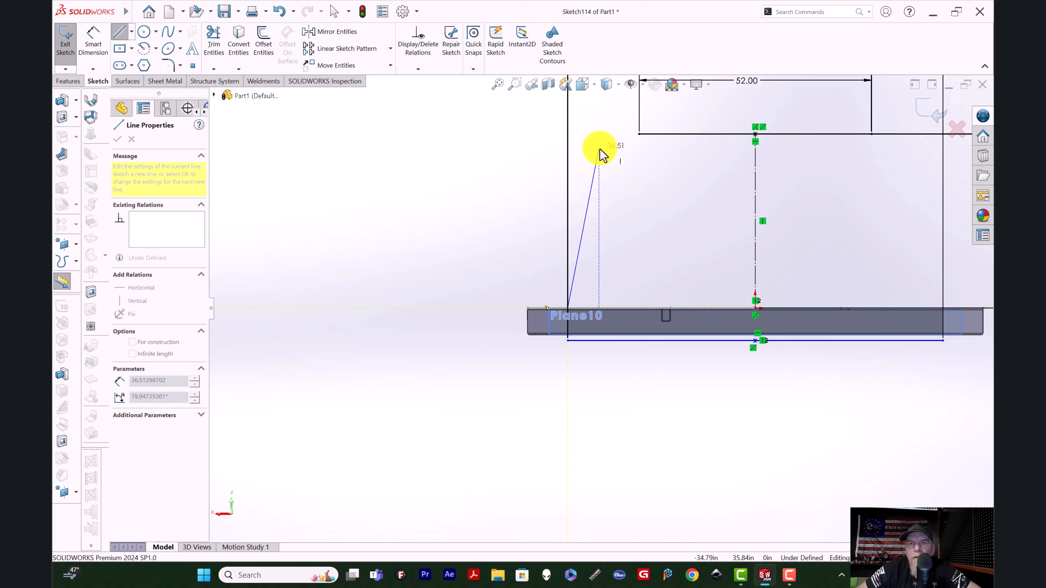
{"action": "left_click", "coordinate": [599, 152]}
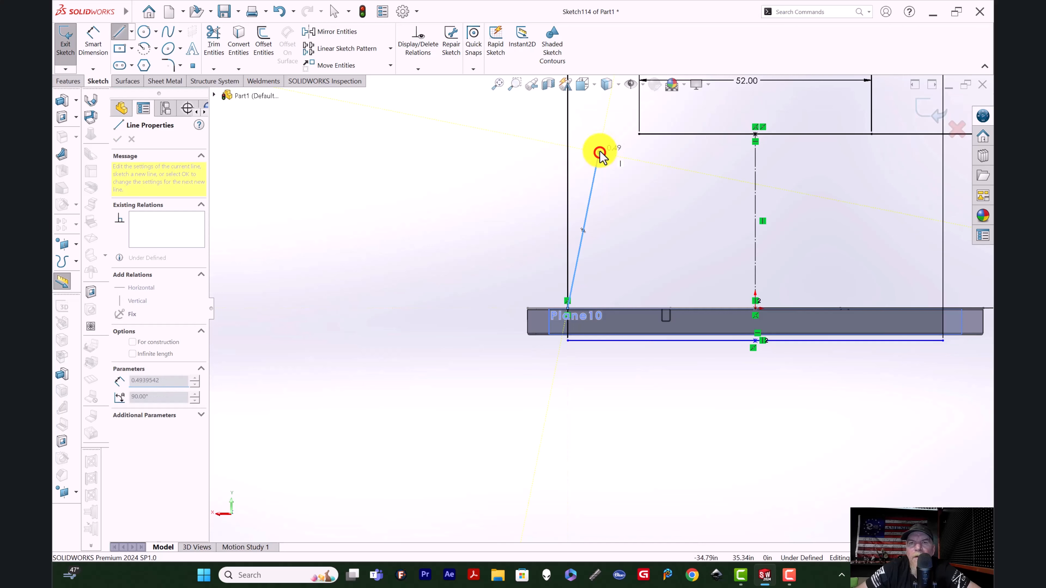
{"action": "double_click", "coordinate": [639, 134]}
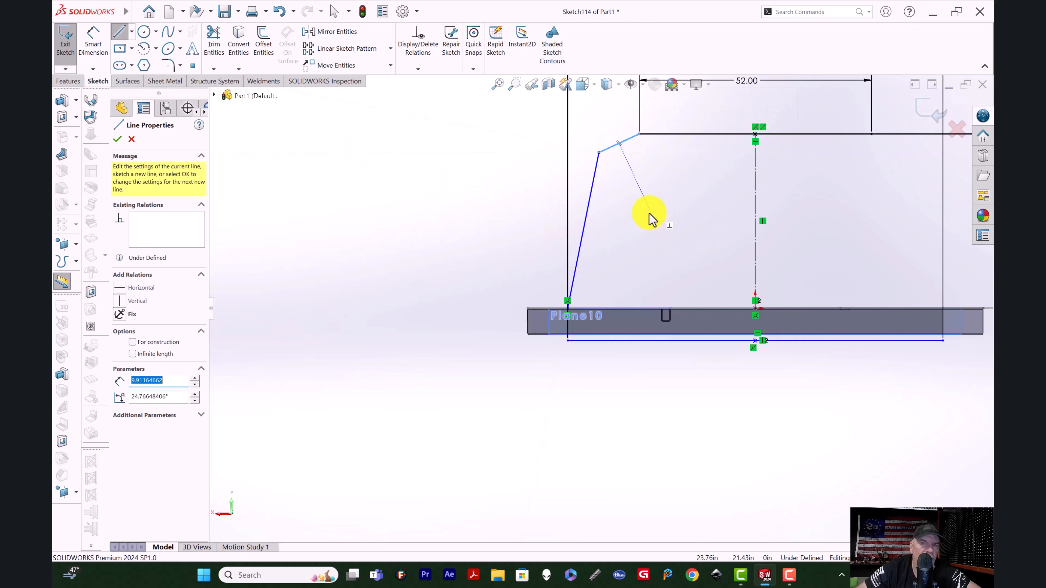
{"action": "key", "text": "Escape"}
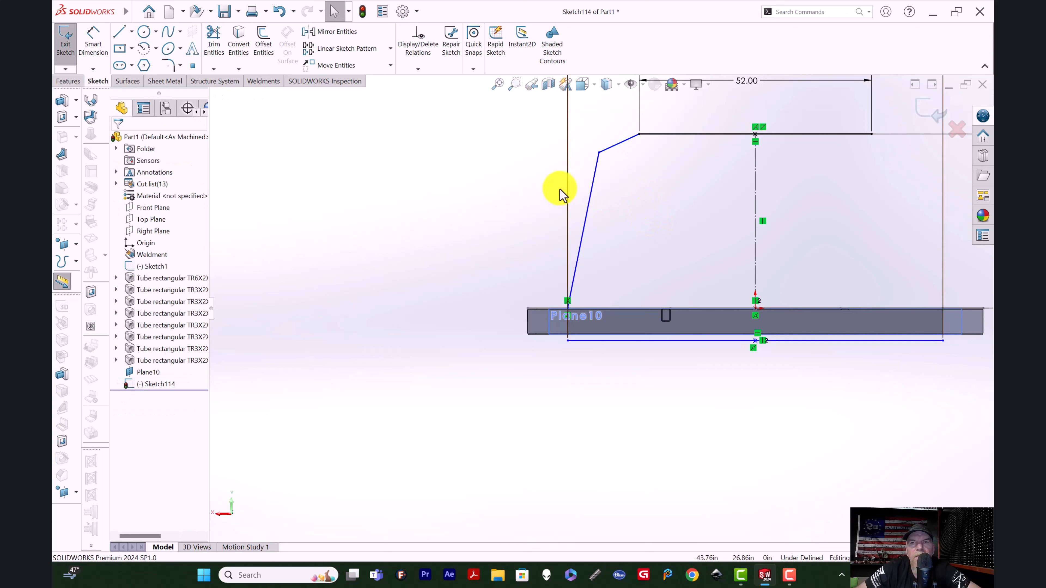
Dimension the long slanted line on the left side of the profile to 36 in
{"action": "left_click", "coordinate": [94, 38]}
{"action": "left_click", "coordinate": [583, 232]}
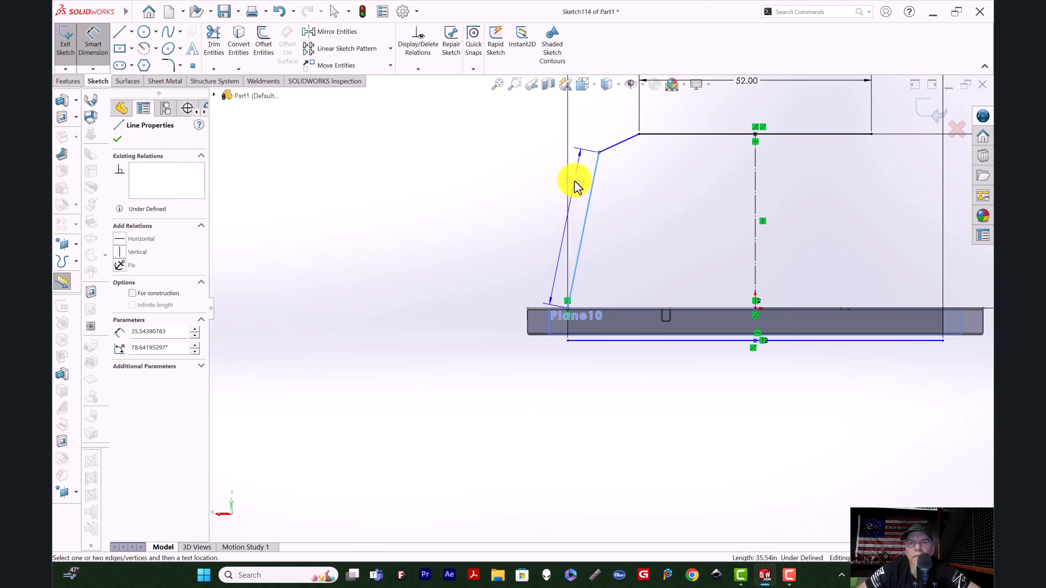
{"action": "left_click", "coordinate": [577, 192]}
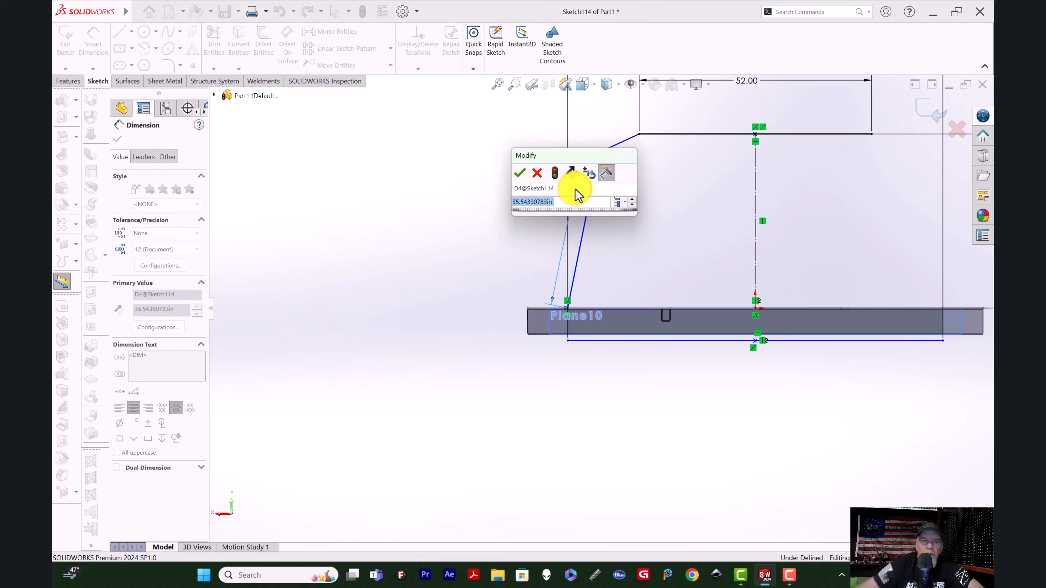
{"action": "type", "text": "6"}
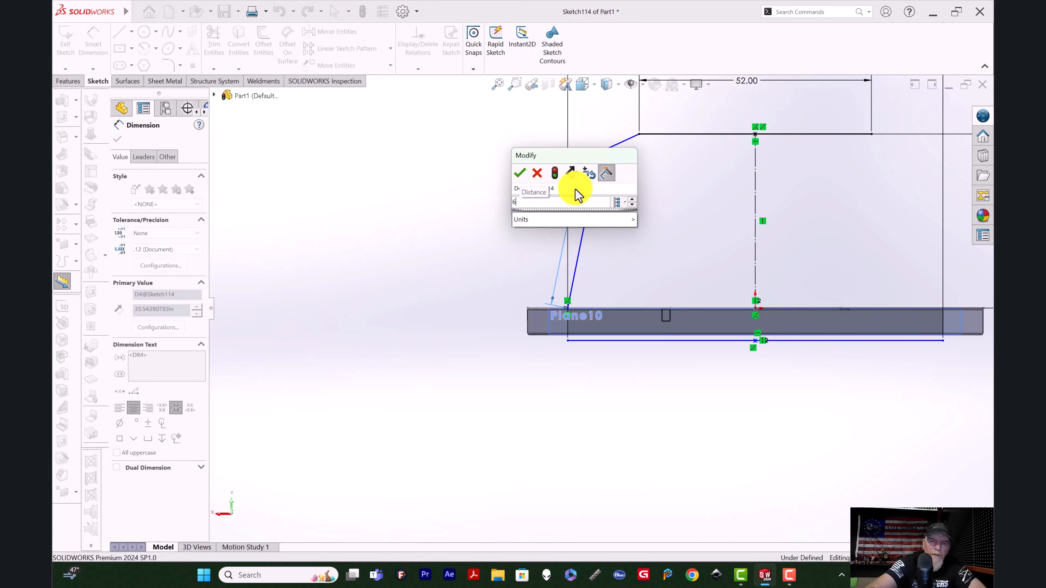
{"action": "key", "text": "BackSpace"}
{"action": "type", "text": "36"}
{"action": "key", "text": "Return"}
{"action": "scroll", "coordinate": [306, 271], "scroll_direction": "up", "scroll_amount": 5}
{"action": "scroll", "coordinate": [696, 269], "scroll_direction": "down", "scroll_amount": 5}
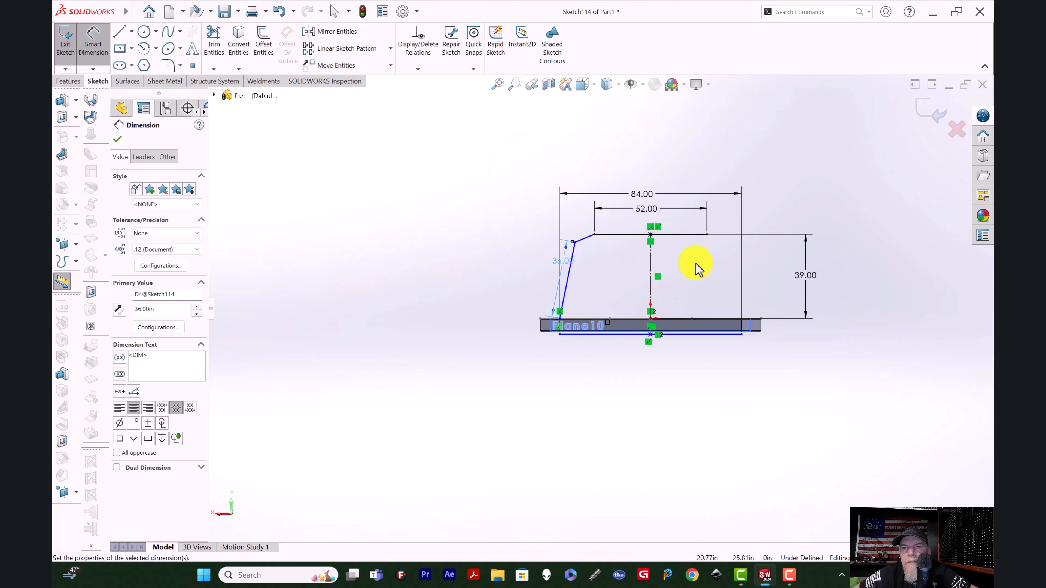
{"action": "left_click", "coordinate": [388, 295]}
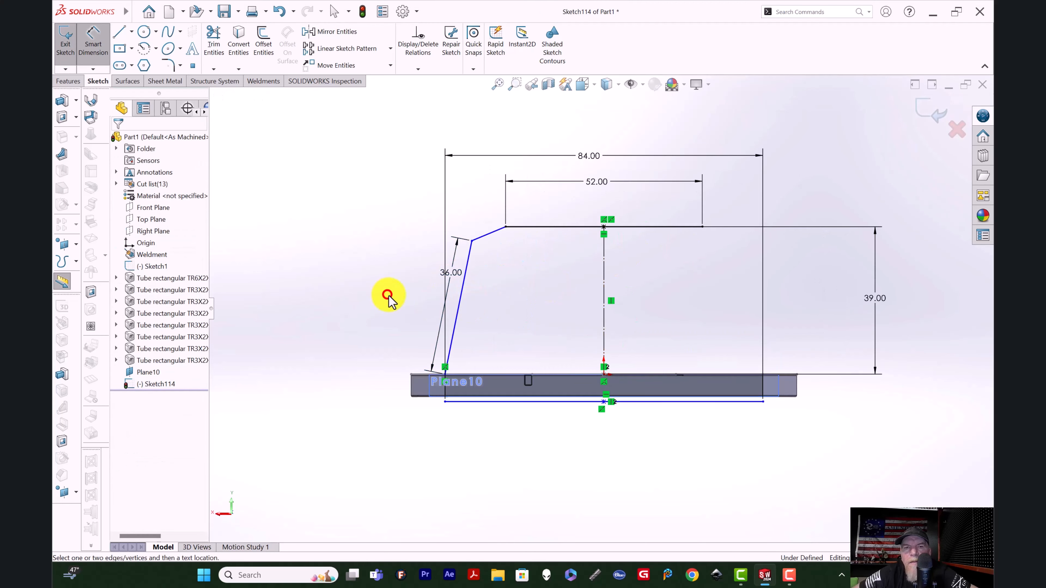
{"action": "left_click", "coordinate": [459, 306]}
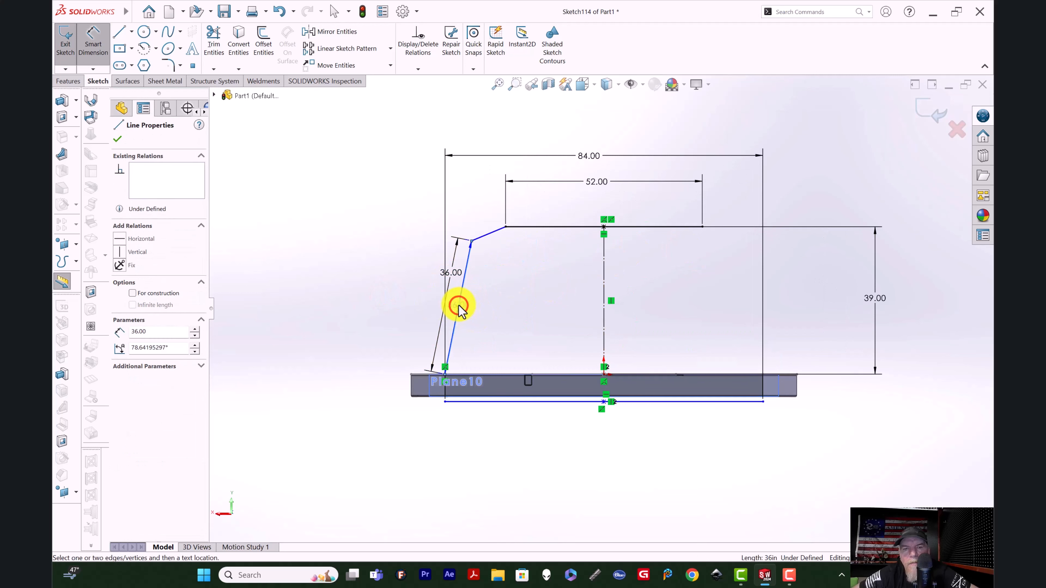
{"action": "left_click", "coordinate": [313, 217]}
Draw two matching connected lines on the right side, from the frame's upper edge to the 52 in line's right end
{"action": "left_click", "coordinate": [122, 33]}
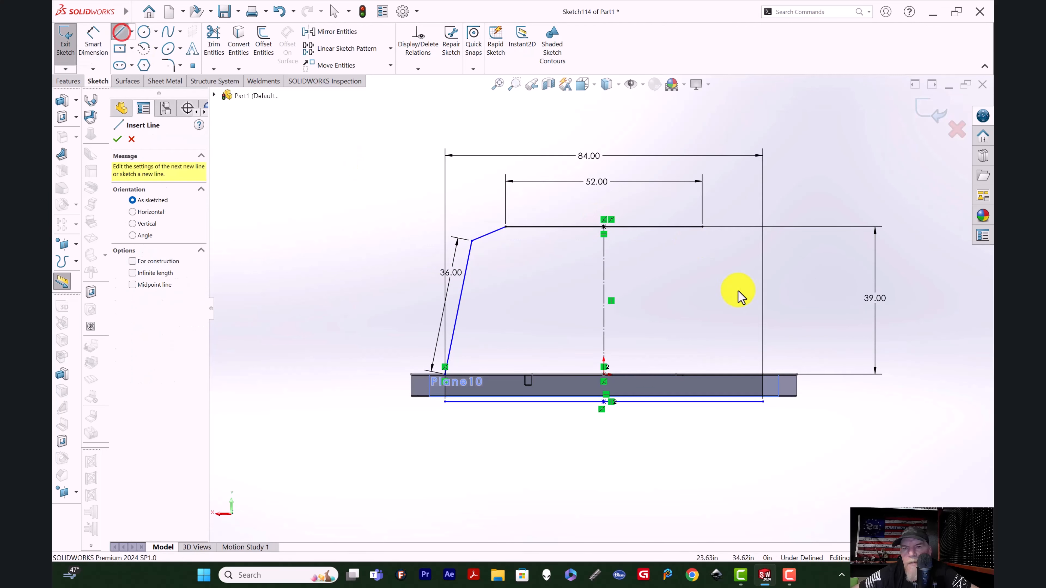
{"action": "left_click", "coordinate": [763, 374]}
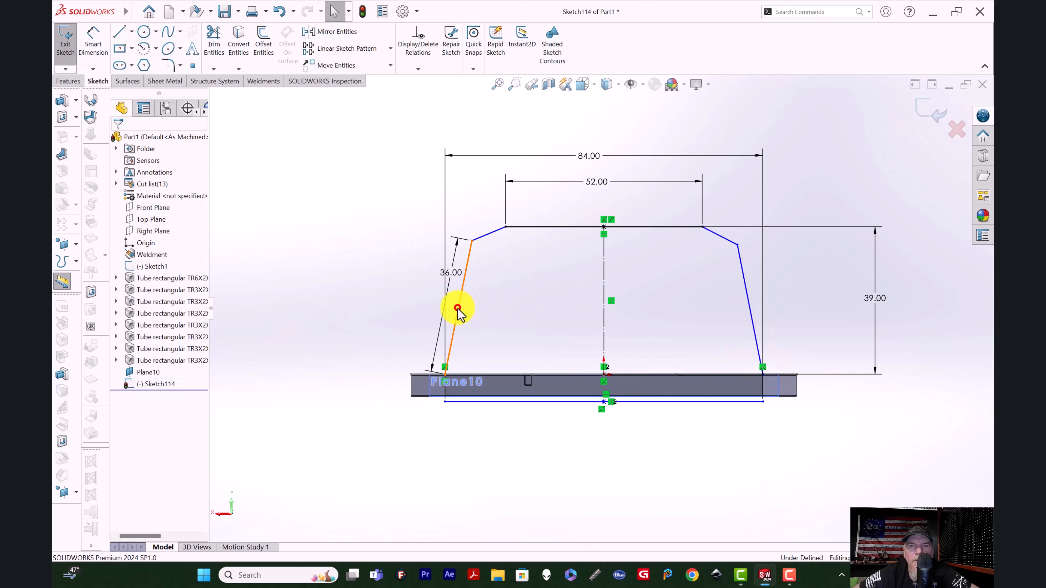
Apply Equal relations between the two long side lines and between the two short upper angled lines
{"action": "left_click", "coordinate": [458, 309]}
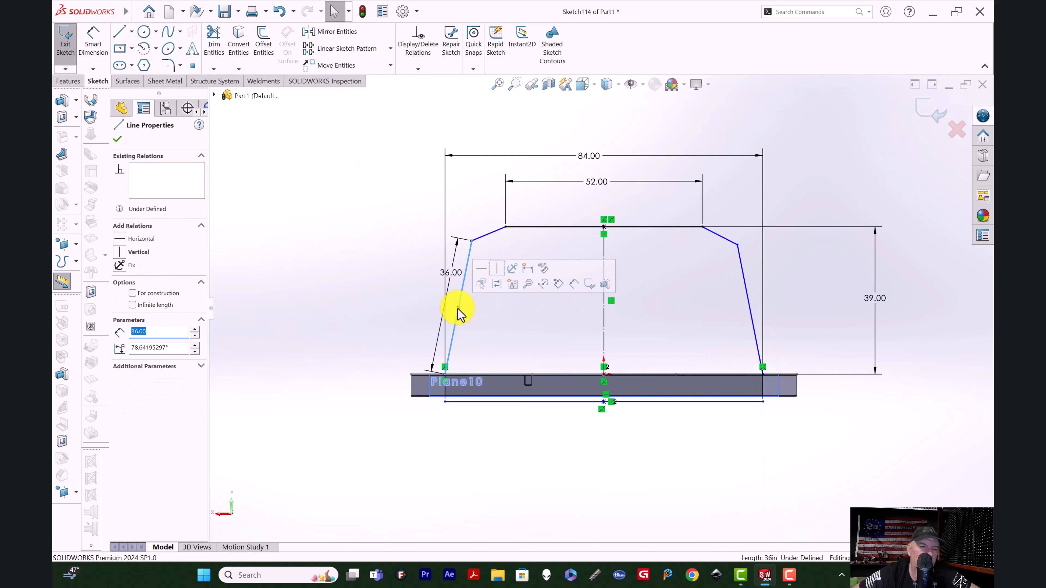
{"action": "left_click", "coordinate": [748, 302], "text": "ctrl"}
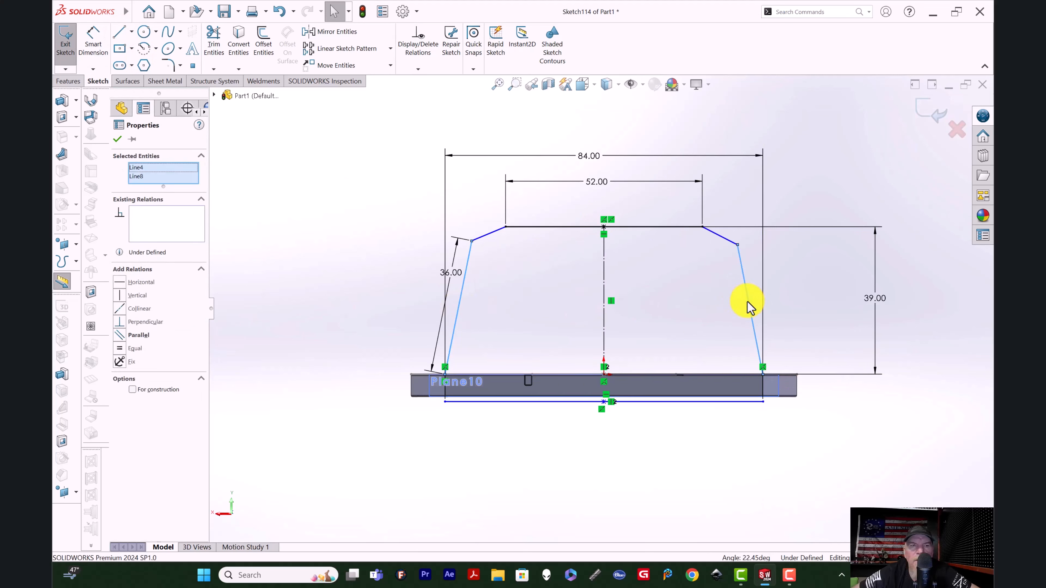
{"action": "key", "text": "q"}
{"action": "left_click", "coordinate": [487, 234]}
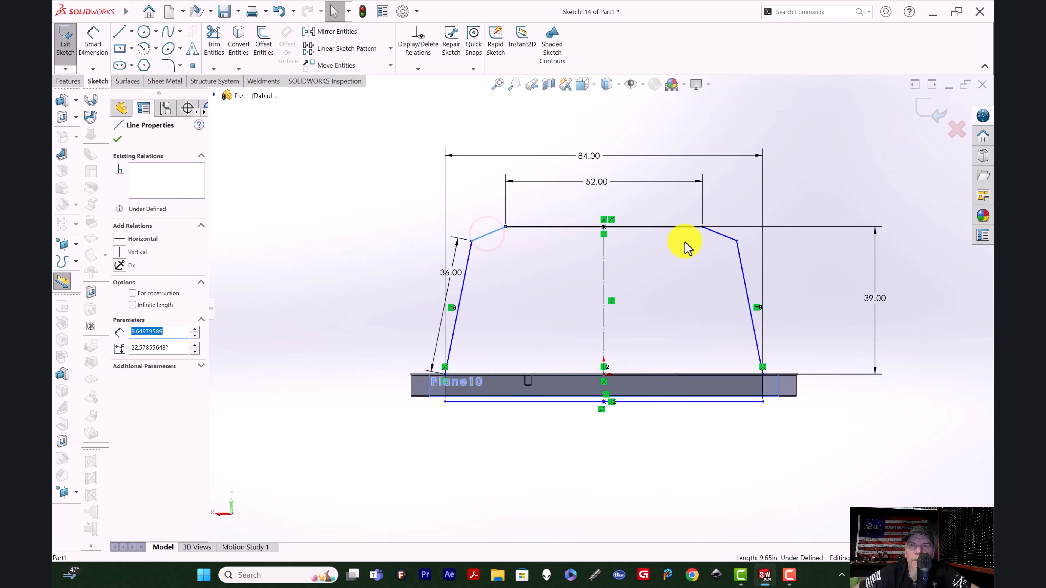
{"action": "left_click", "coordinate": [720, 234], "text": "ctrl"}
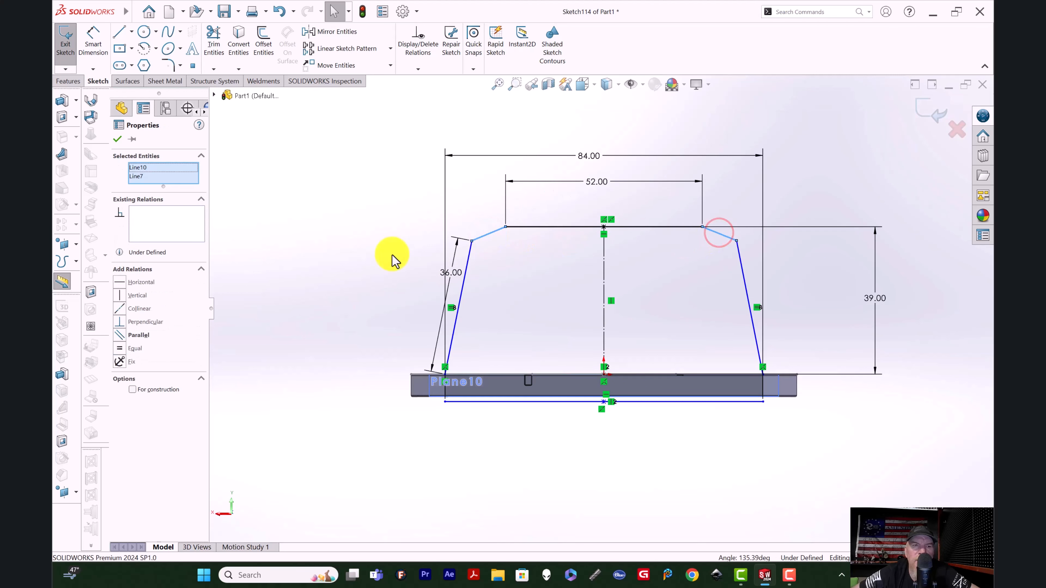
{"action": "left_click", "coordinate": [121, 348]}
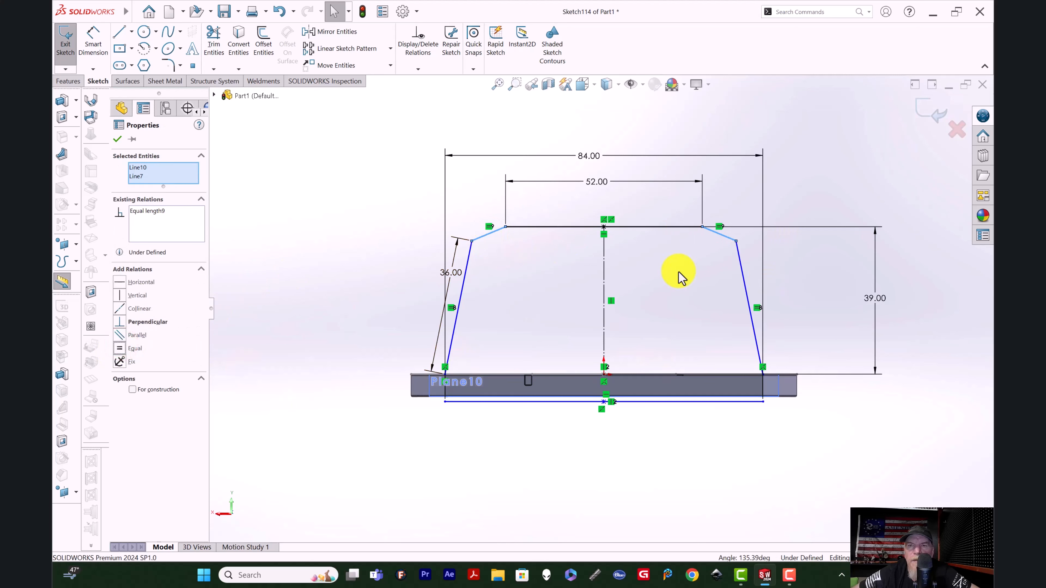
Add a length dimension to the short upper-left angled line, accepting its current length
{"action": "key", "text": "d"}
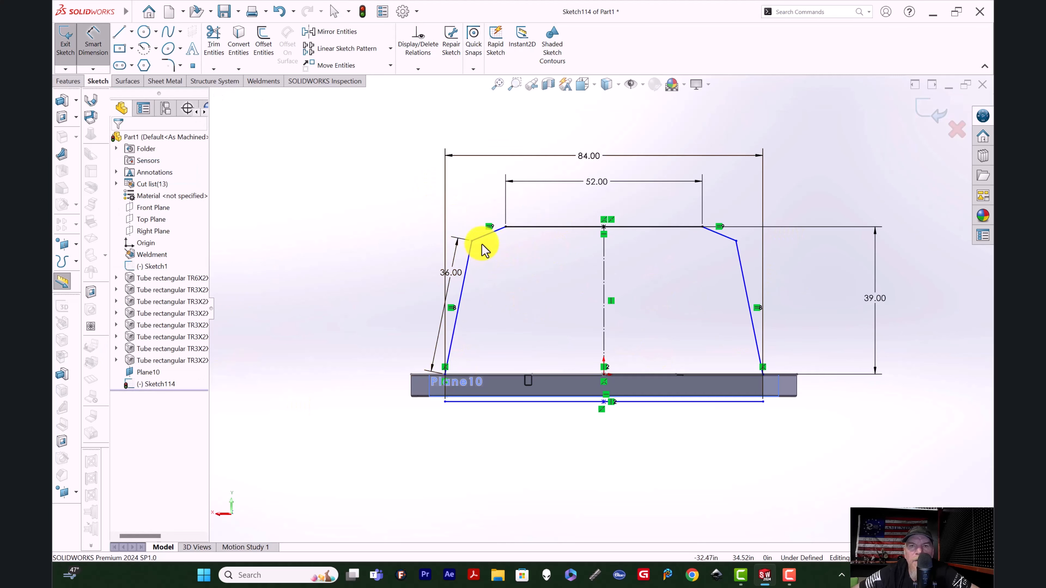
{"action": "left_click", "coordinate": [490, 234]}
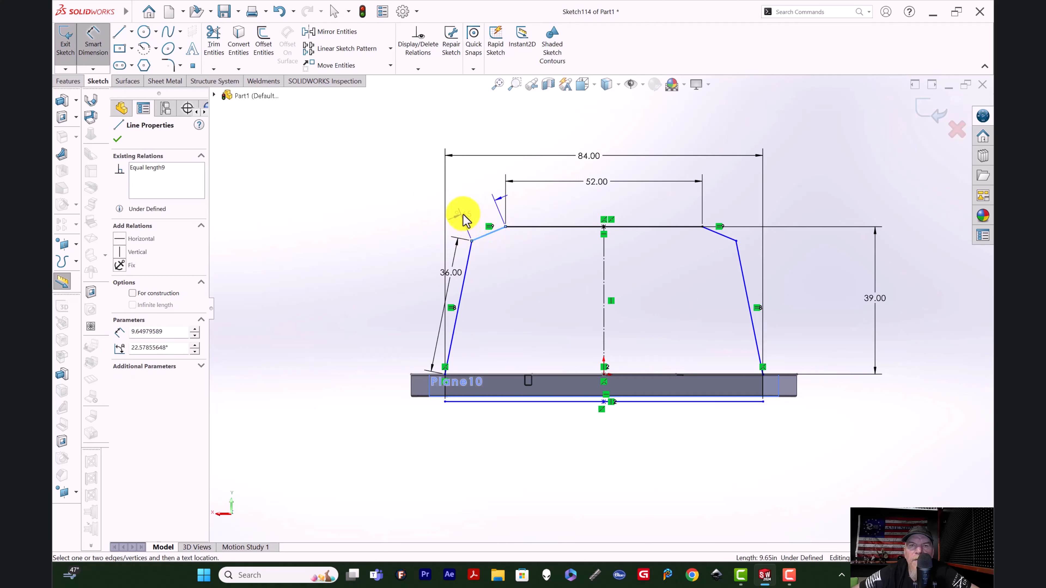
{"action": "left_click", "coordinate": [462, 208]}
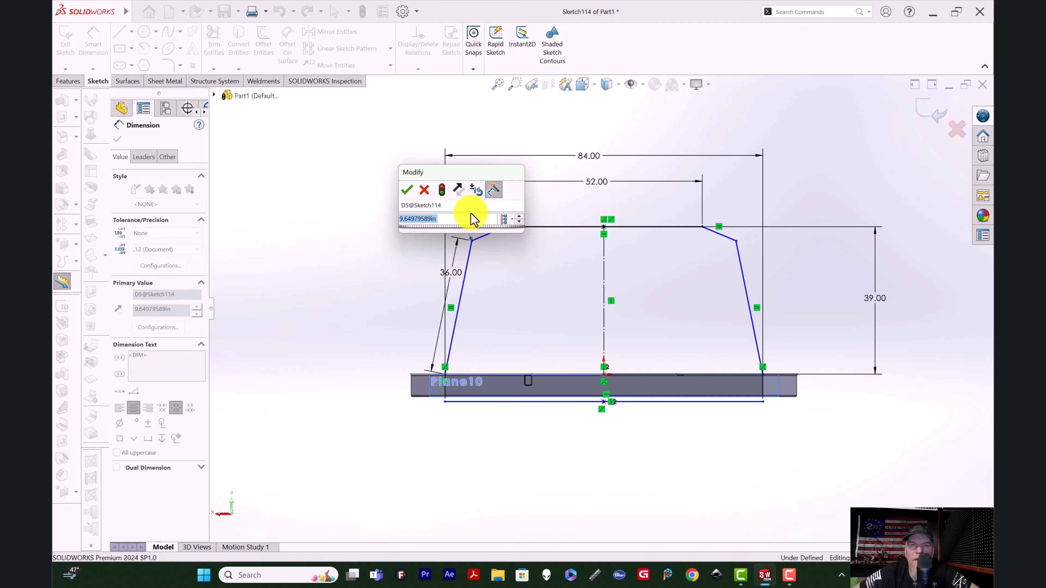
{"action": "key", "text": "Return"}
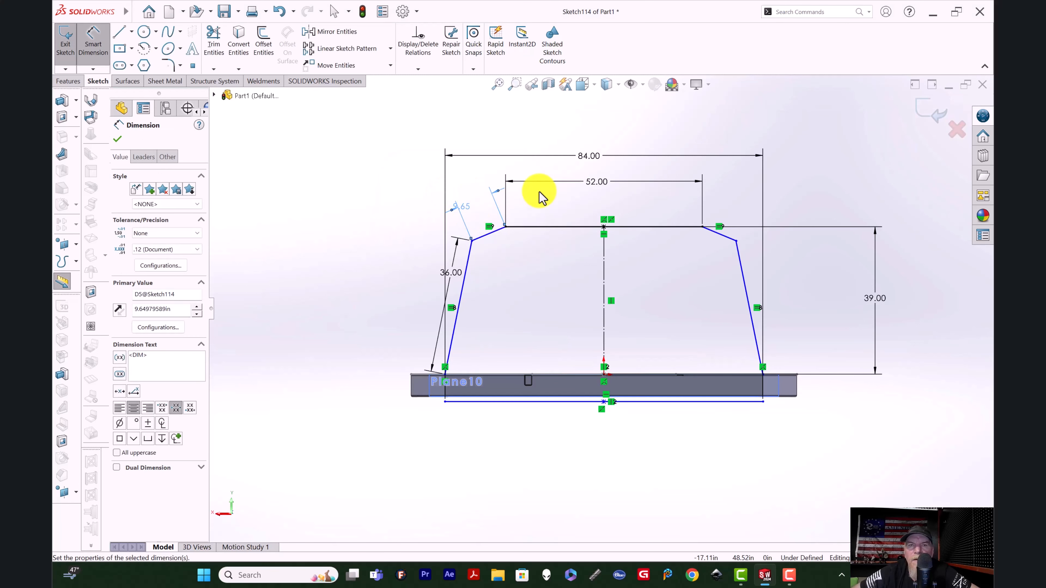
Reposition the short upper-left line's length dimension beside the line and deselect it
{"action": "left_click", "coordinate": [465, 207]}
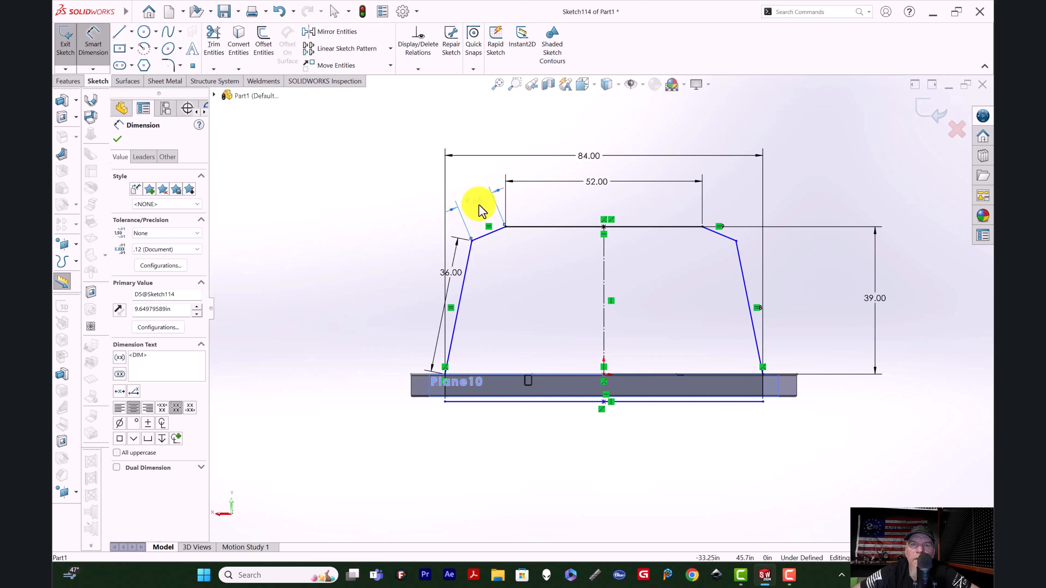
{"action": "left_click", "coordinate": [565, 297]}
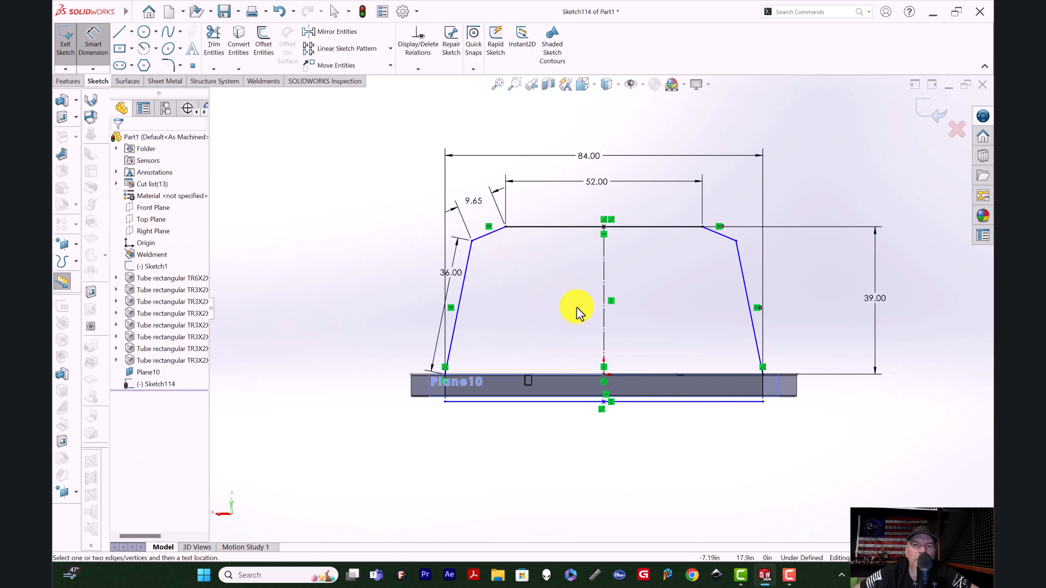
Draw an 84 in horizontal line along the frame's upper edge, joining the lower ends of the two long side lines
{"action": "left_click", "coordinate": [119, 31]}
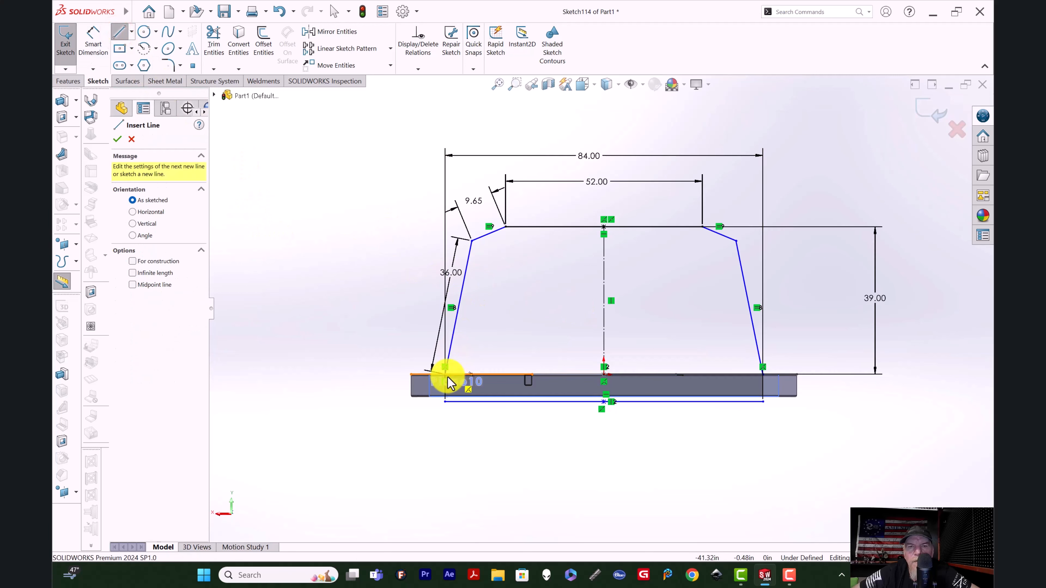
{"action": "scroll", "coordinate": [457, 375], "scroll_direction": "up", "scroll_amount": 3}
{"action": "scroll", "coordinate": [598, 325], "scroll_direction": "down", "scroll_amount": 8}
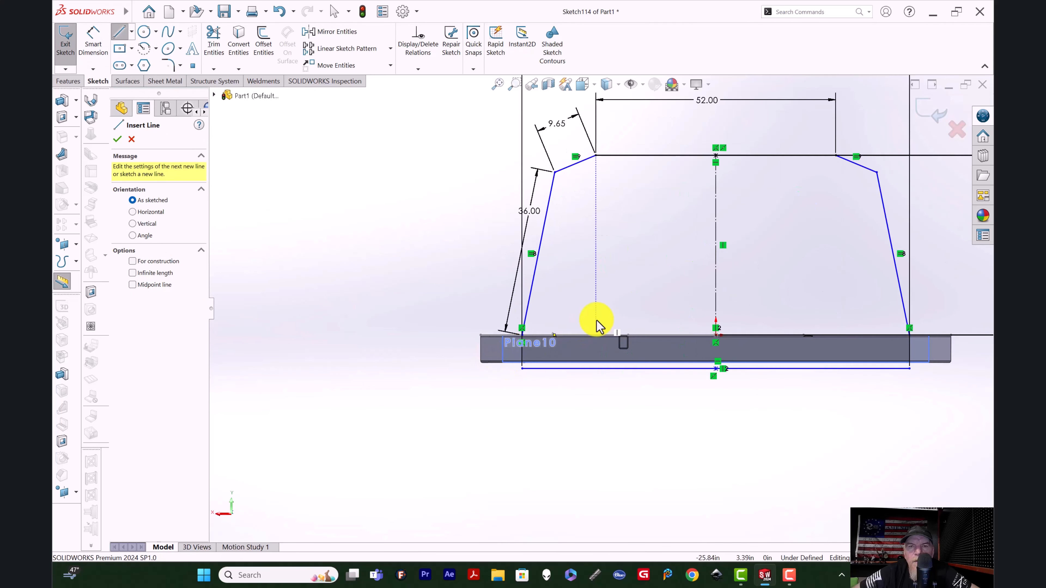
{"action": "scroll", "coordinate": [535, 353], "scroll_direction": "down", "scroll_amount": 5}
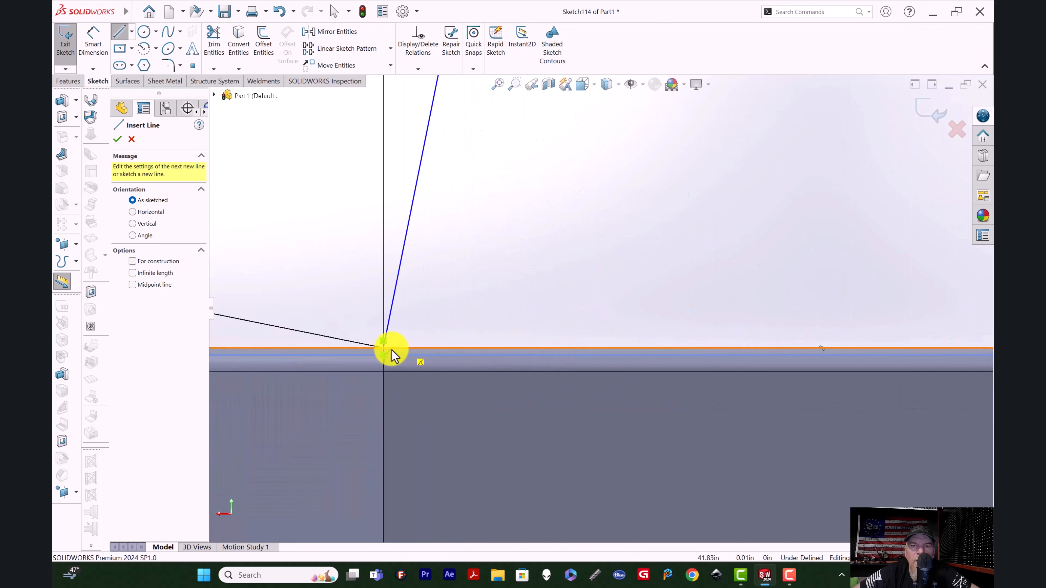
{"action": "left_click", "coordinate": [383, 348]}
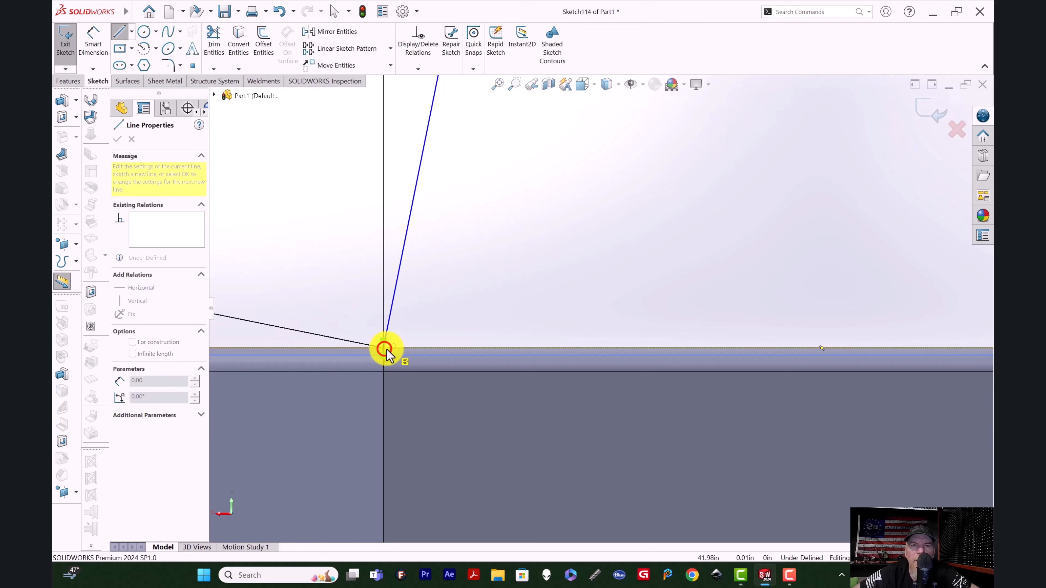
{"action": "scroll", "coordinate": [586, 355], "scroll_direction": "up", "scroll_amount": 4}
{"action": "scroll", "coordinate": [341, 346], "scroll_direction": "up", "scroll_amount": 5}
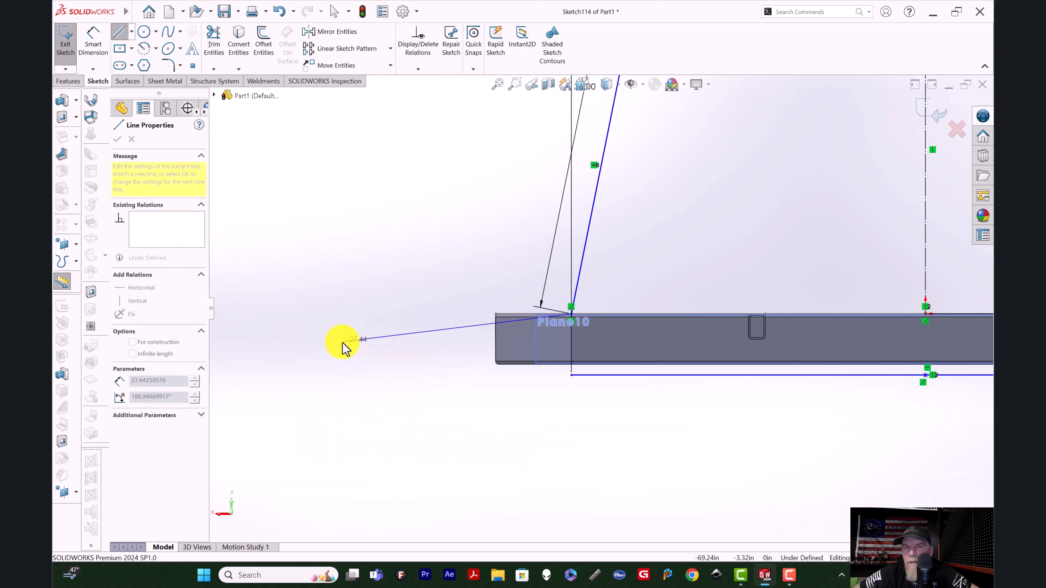
{"action": "scroll", "coordinate": [783, 320], "scroll_direction": "down", "scroll_amount": 3}
{"action": "scroll", "coordinate": [920, 285], "scroll_direction": "down", "scroll_amount": 4}
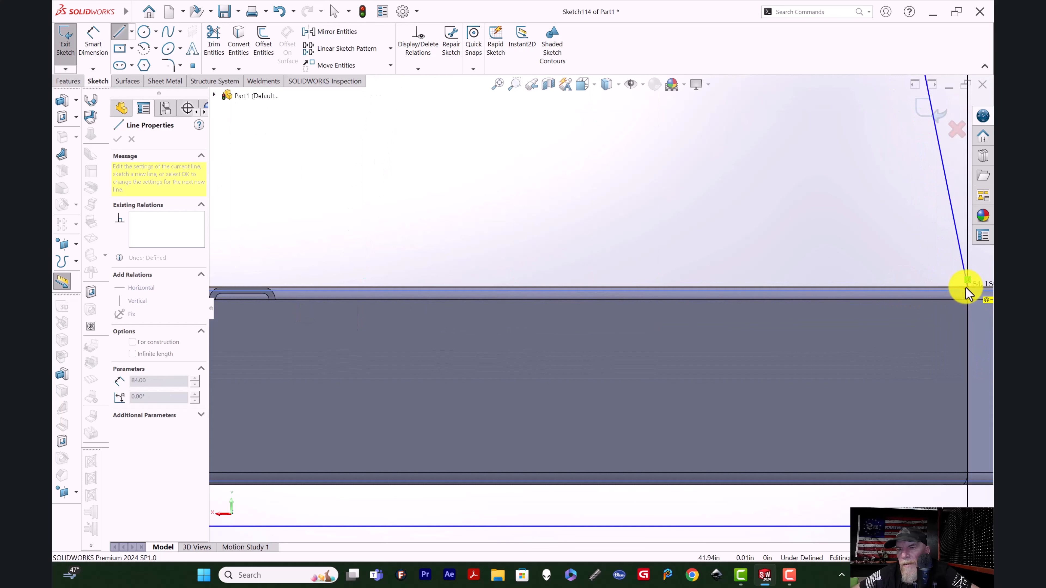
{"action": "left_click", "coordinate": [969, 288]}
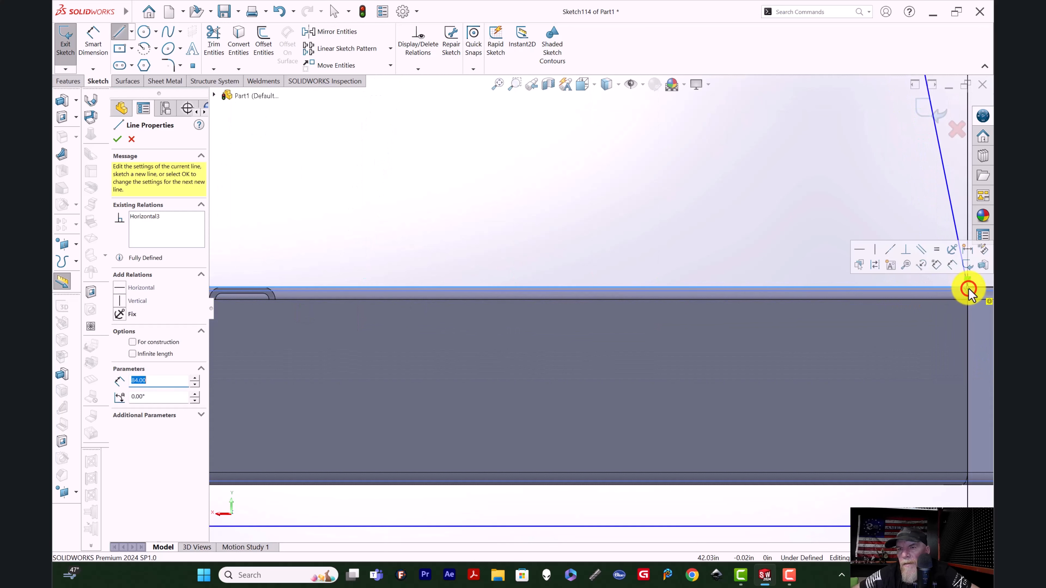
{"action": "scroll", "coordinate": [677, 319], "scroll_direction": "up", "scroll_amount": 3}
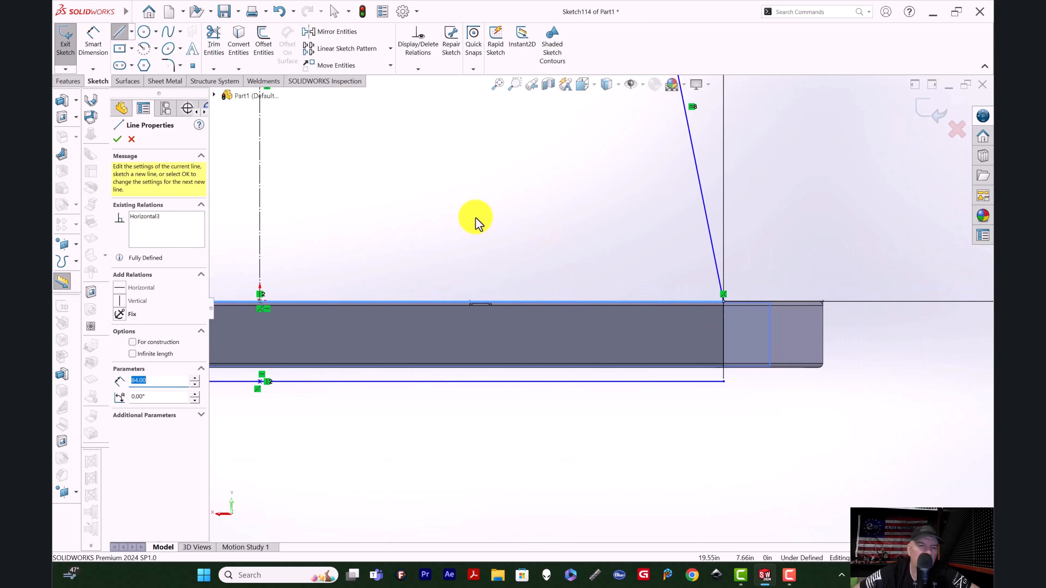
{"action": "key", "text": "Escape"}
Try to add a length dimension to the long slanted line on the right side of the profile
{"action": "scroll", "coordinate": [486, 284], "scroll_direction": "up", "scroll_amount": 2}
{"action": "scroll", "coordinate": [556, 289], "scroll_direction": "up", "scroll_amount": 2}
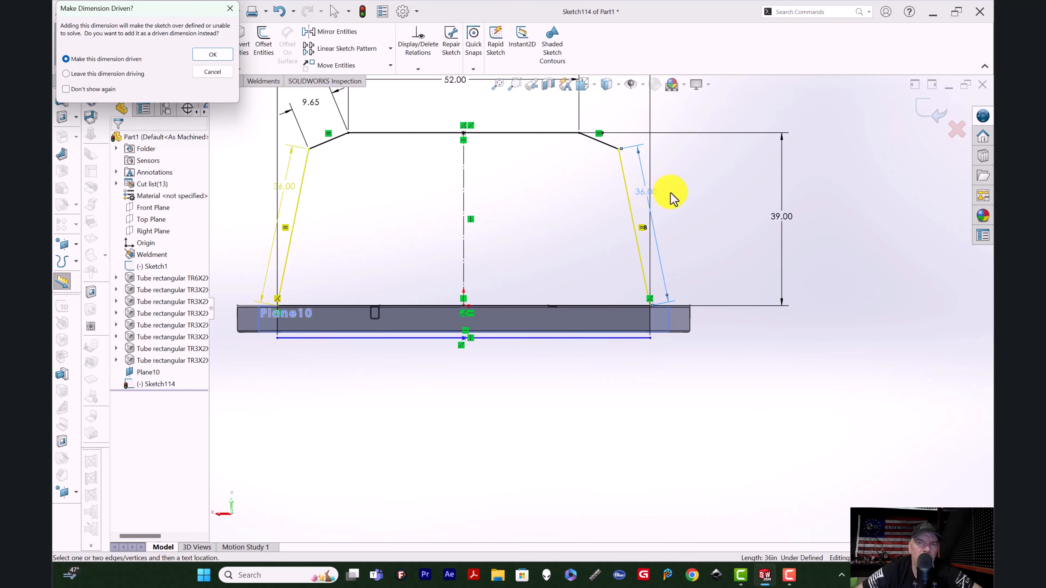
{"action": "key", "text": "Escape"}
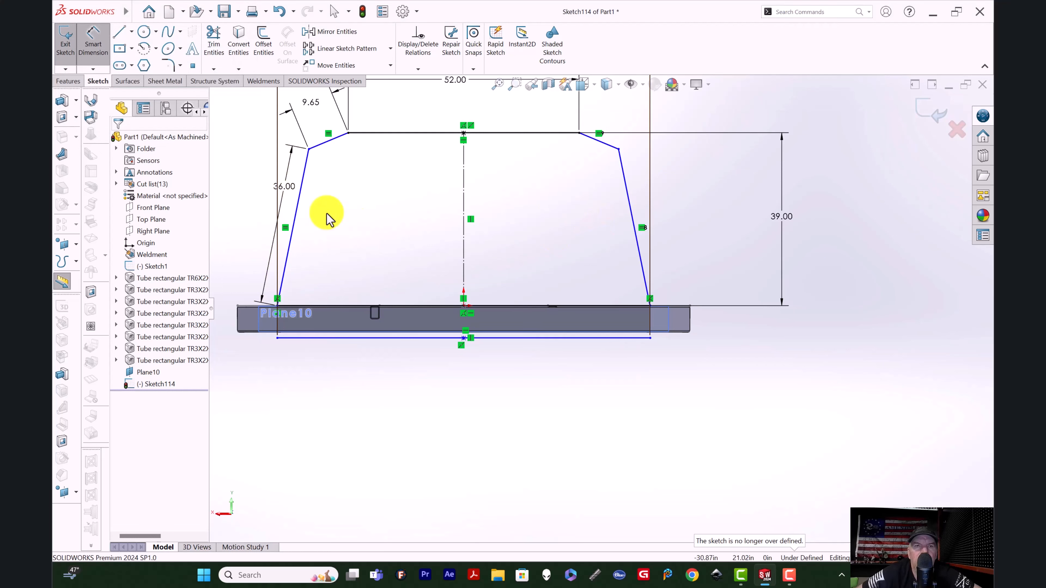
{"action": "scroll", "coordinate": [411, 364], "scroll_direction": "up", "scroll_amount": 1}
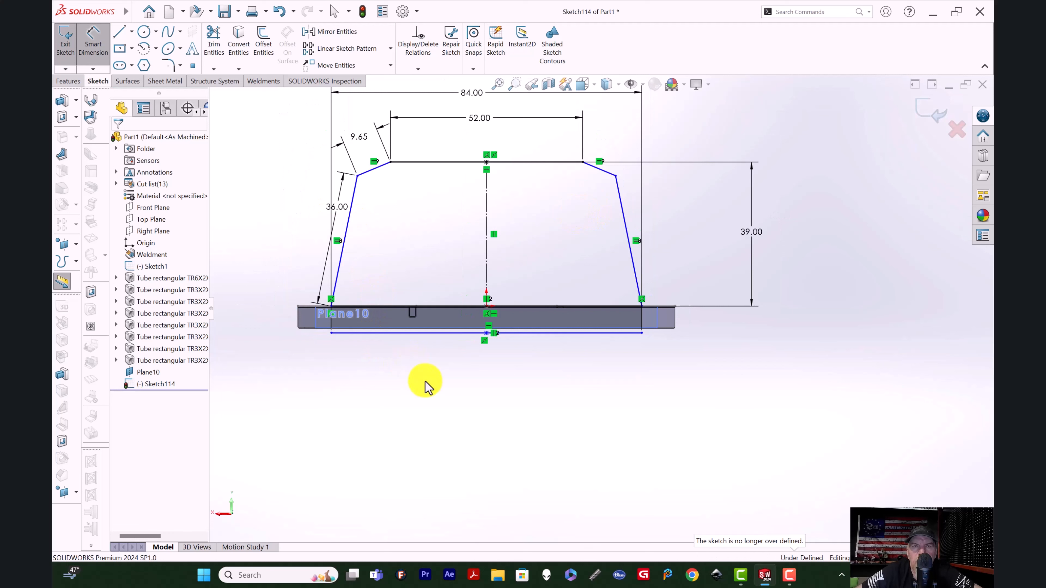
{"action": "left_click", "coordinate": [434, 401]}
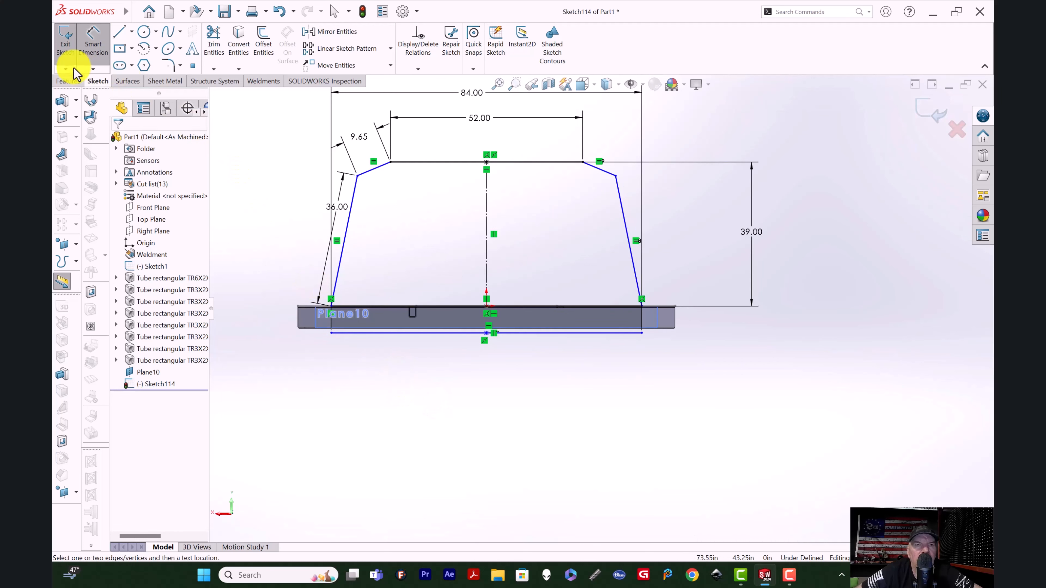
Exit the sketch and start a structural member along the long left side line, using the ansi tube rectangular profile in size TR3x2x0.1875
{"action": "left_click", "coordinate": [65, 43]}
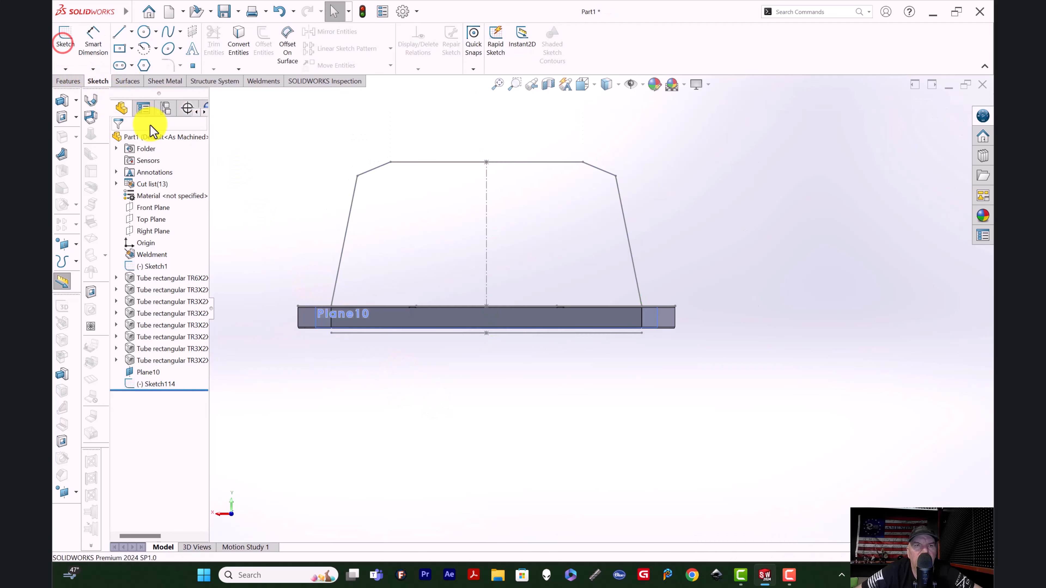
{"action": "left_click", "coordinate": [269, 82]}
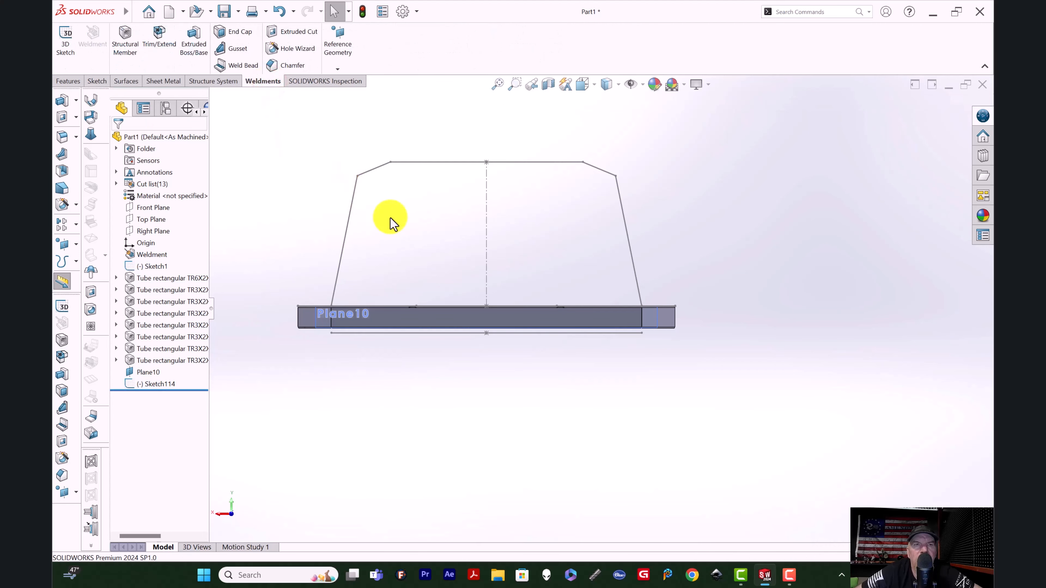
{"action": "left_click", "coordinate": [342, 259]}
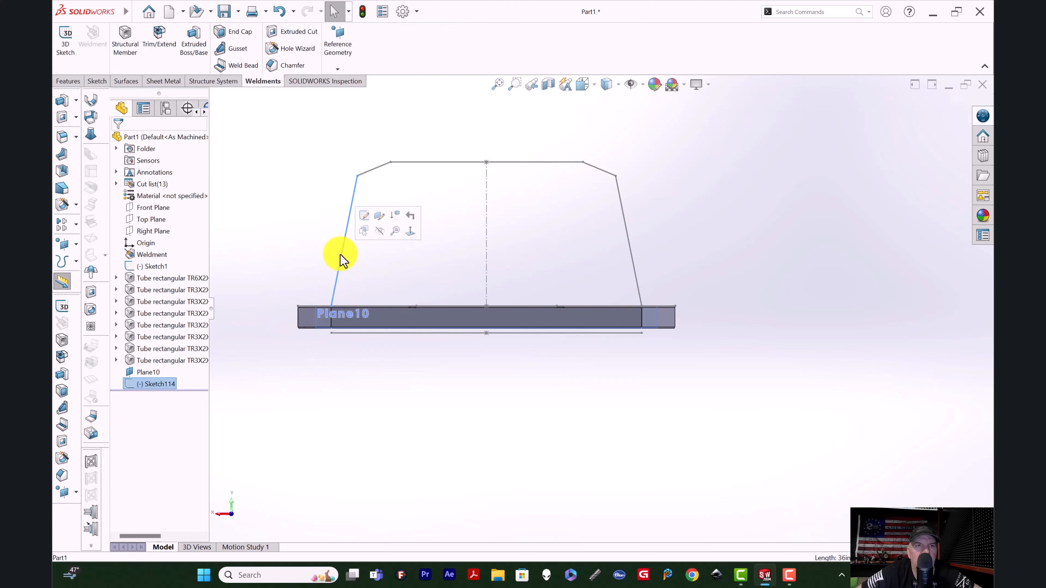
{"action": "left_click", "coordinate": [125, 41]}
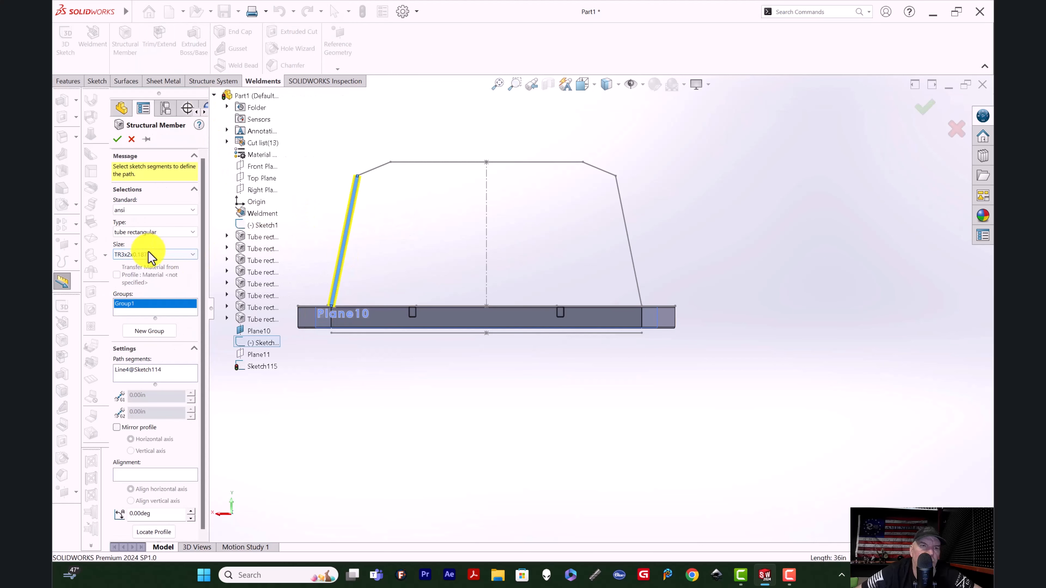
{"action": "left_click", "coordinate": [153, 255]}
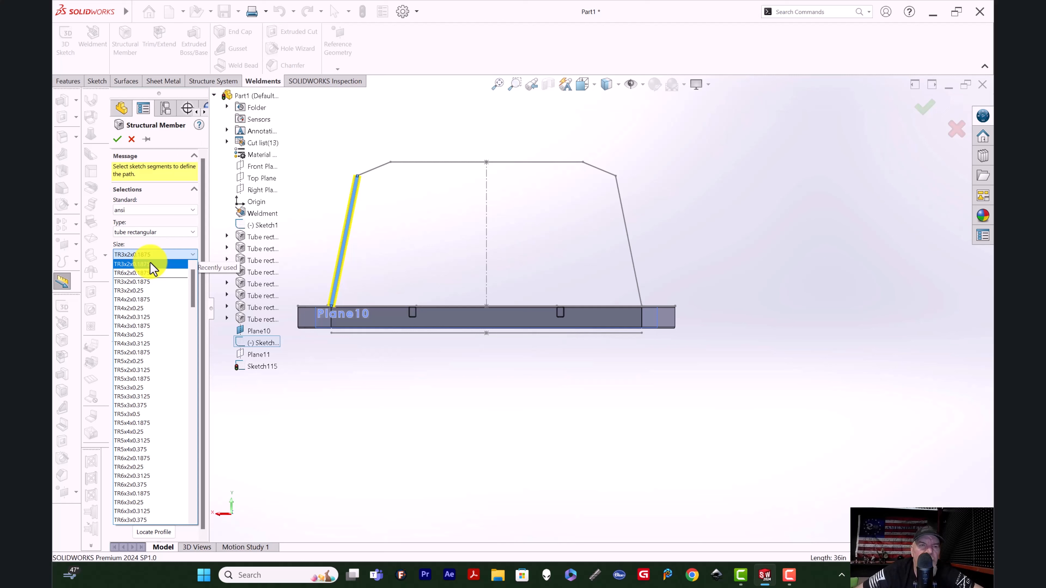
{"action": "left_click", "coordinate": [149, 263]}
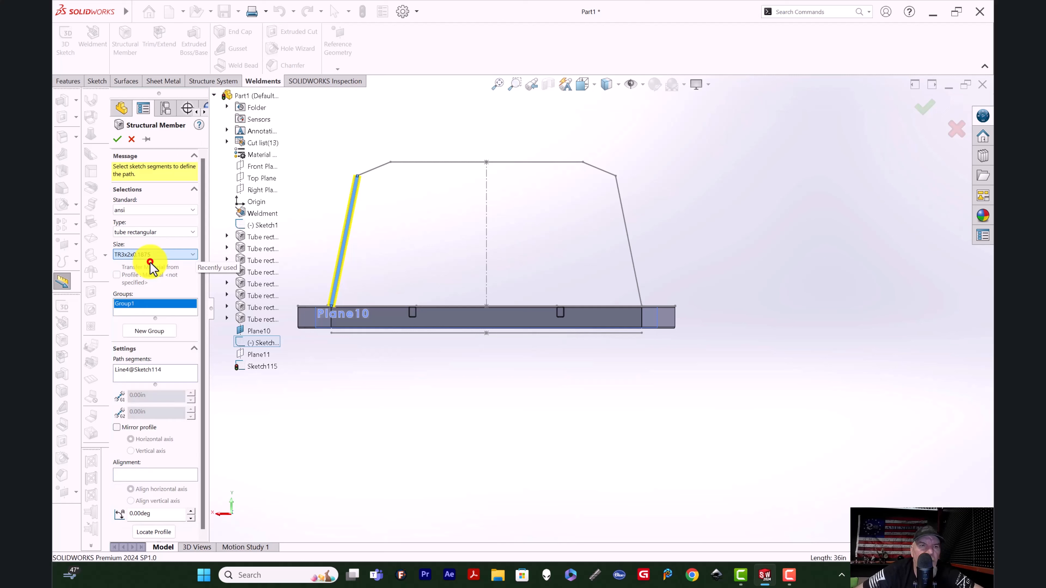
Add the two short angled lines, the upper horizontal line and the long right side line to the member's path and create it
{"action": "left_click", "coordinate": [373, 169]}
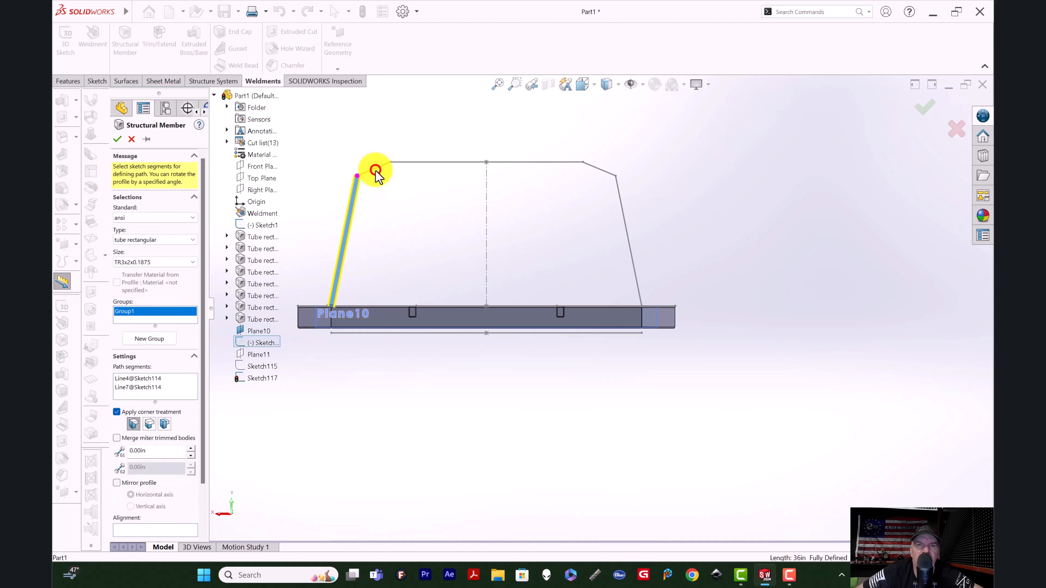
{"action": "left_click", "coordinate": [456, 163]}
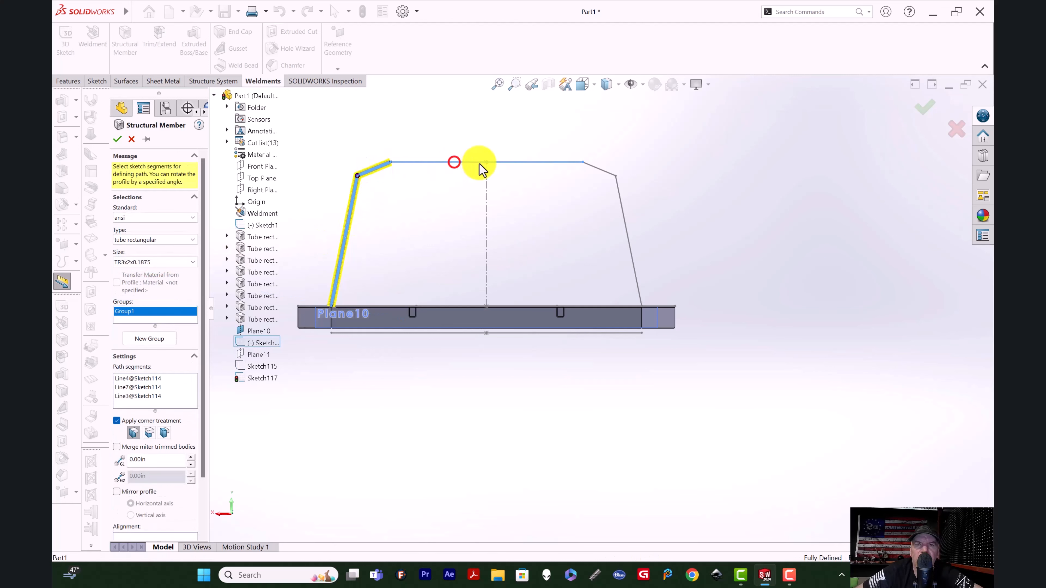
{"action": "left_click", "coordinate": [598, 169]}
{"action": "left_click", "coordinate": [630, 252]}
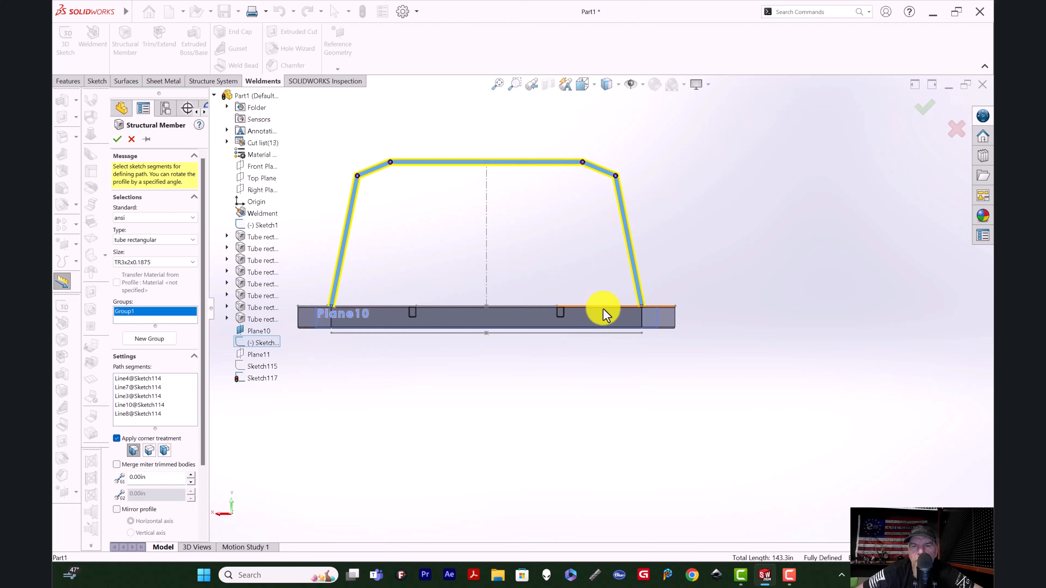
{"action": "scroll", "coordinate": [610, 311], "scroll_direction": "up", "scroll_amount": 6}
{"action": "middle_click_drag", "start_coordinate": [646, 226], "coordinate": [648, 216]}
{"action": "scroll", "coordinate": [648, 216], "scroll_direction": "down", "scroll_amount": 7}
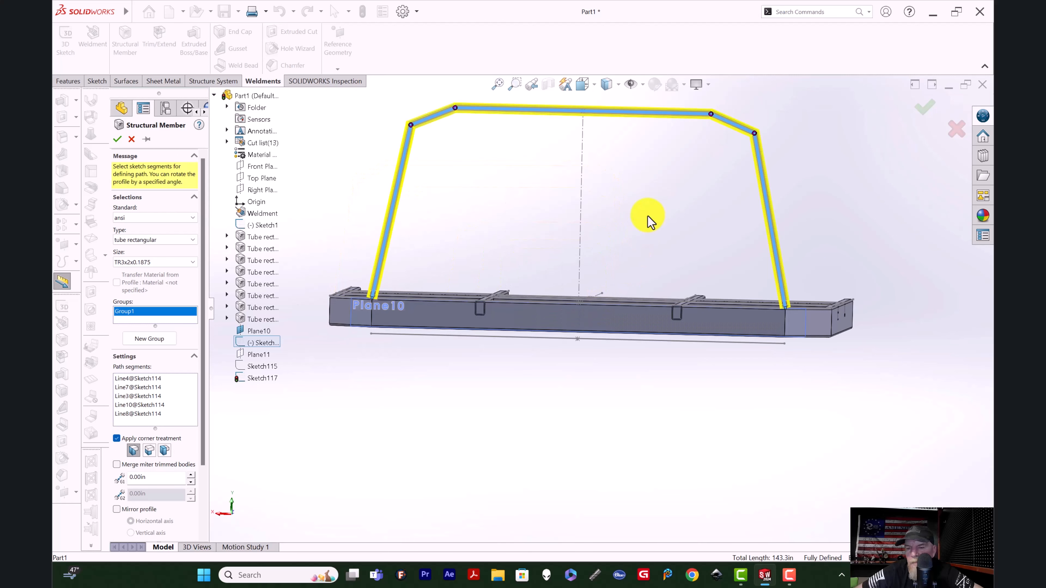
{"action": "key", "text": "Return"}
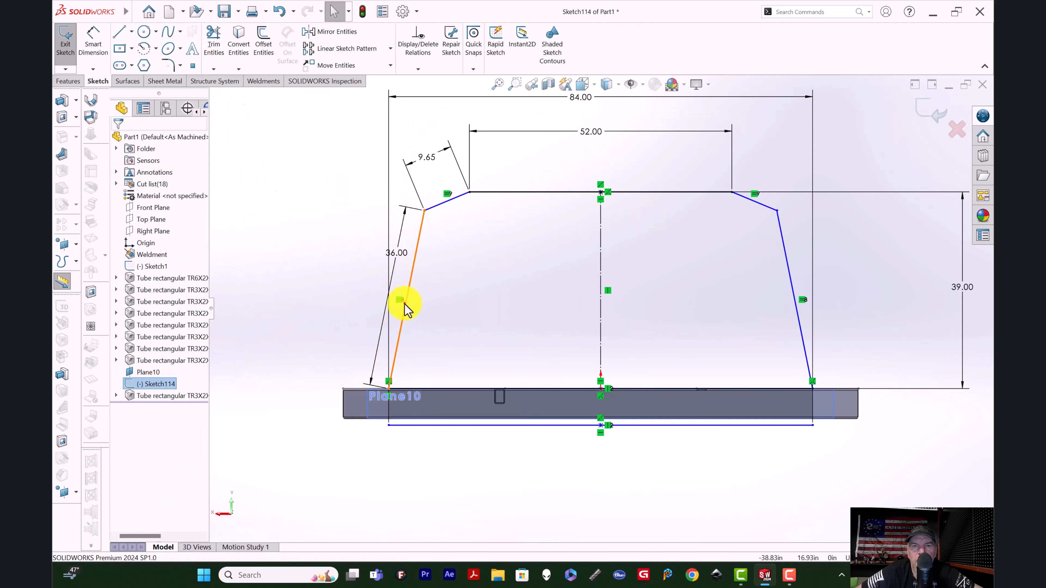
Reopen the hoop sketch and draw a horizontal crossbar line about 77 in long between the two long side lines
{"action": "left_click", "coordinate": [405, 304]}
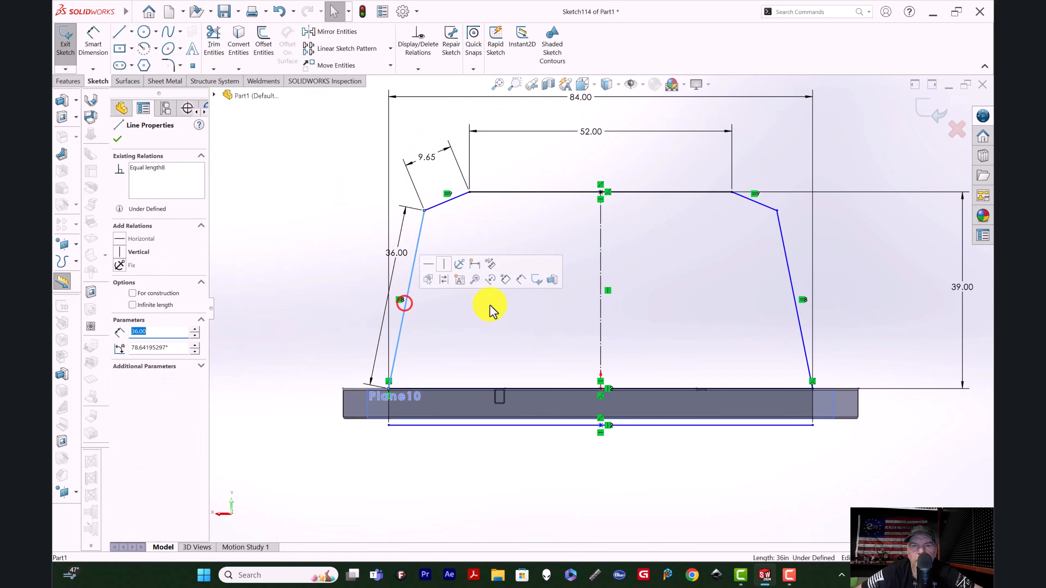
{"action": "left_click", "coordinate": [122, 33]}
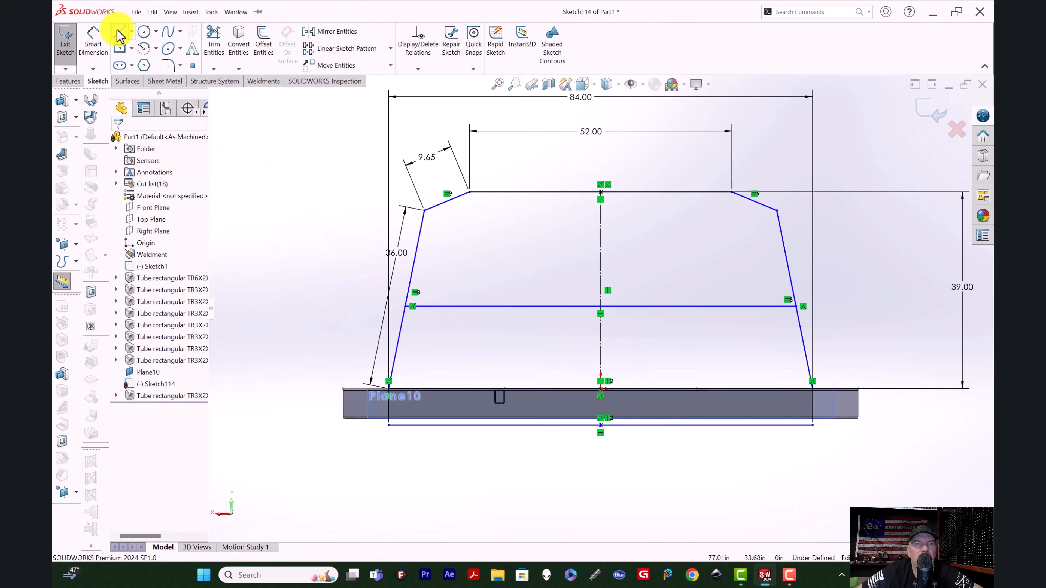
{"action": "left_click", "coordinate": [119, 32]}
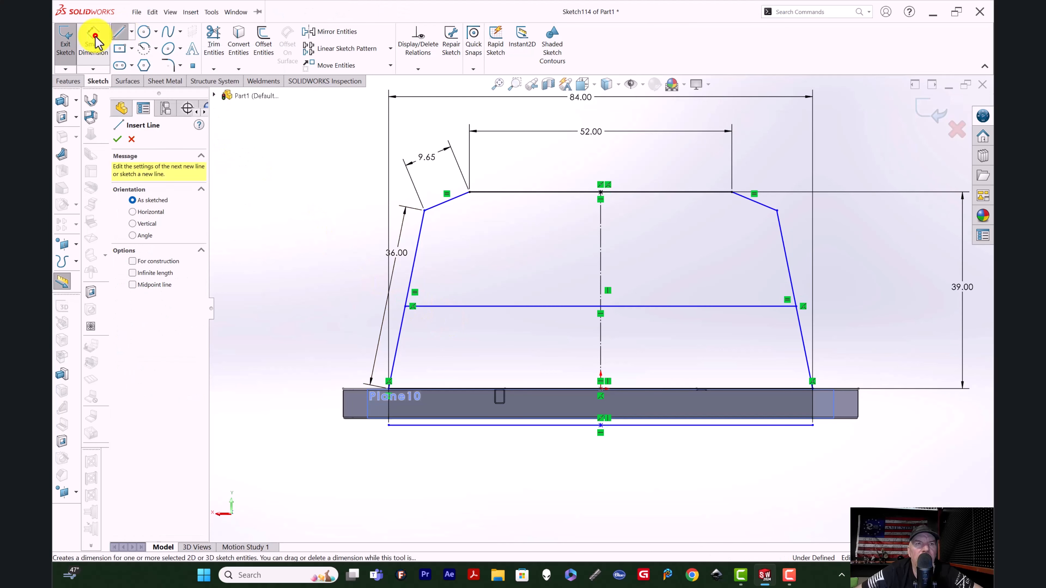
Dimension the crossbar line's height above the base line to 16 in
{"action": "left_click", "coordinate": [93, 37]}
{"action": "left_click", "coordinate": [446, 307]}
{"action": "key", "text": "z"}
{"action": "scroll", "coordinate": [447, 390], "scroll_direction": "down", "scroll_amount": 10}
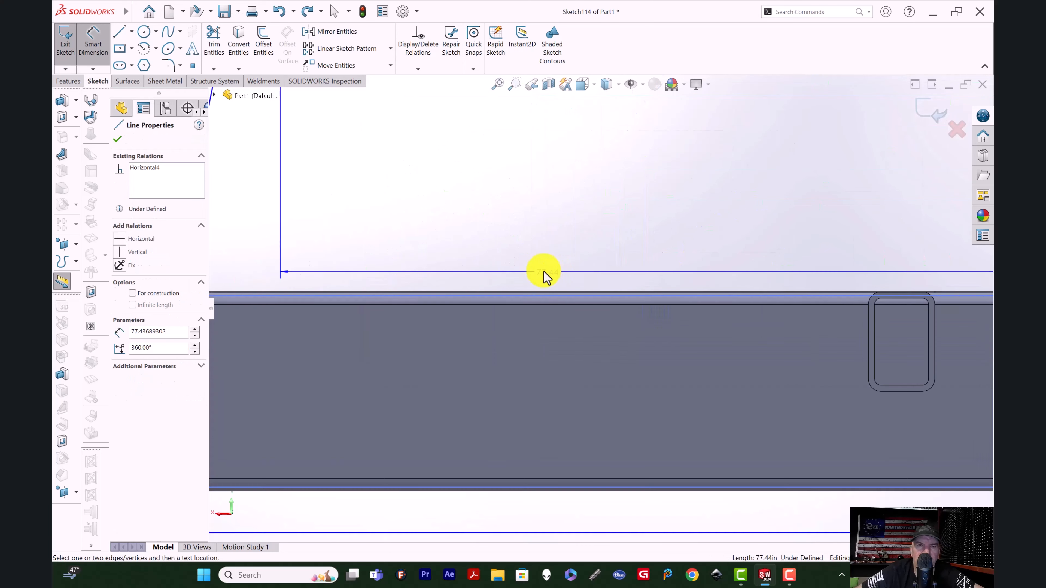
{"action": "scroll", "coordinate": [600, 322], "scroll_direction": "up", "scroll_amount": 4}
{"action": "scroll", "coordinate": [303, 294], "scroll_direction": "down", "scroll_amount": 4}
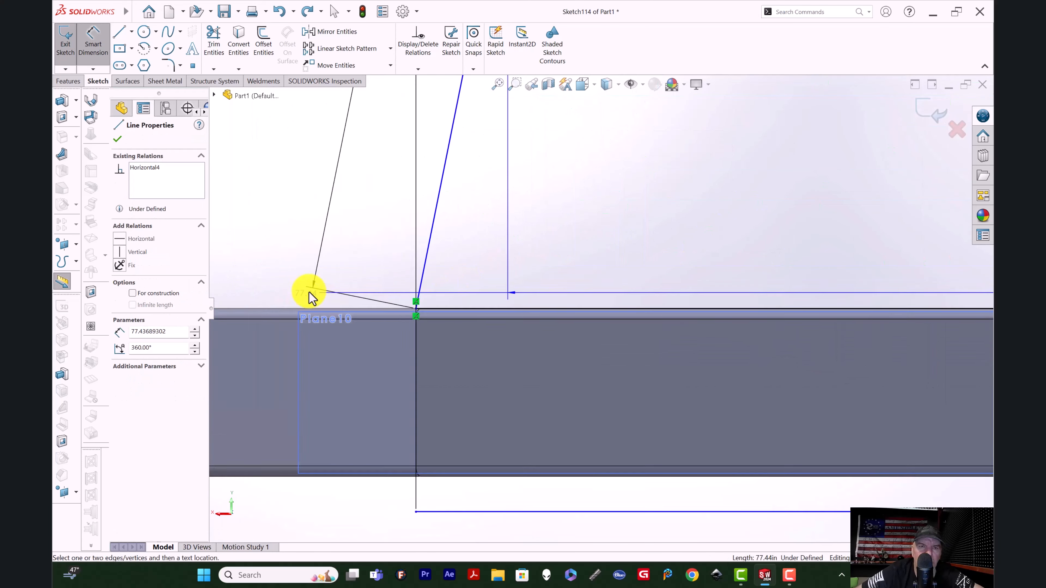
{"action": "left_click_drag", "start_coordinate": [522, 468], "coordinate": [517, 319]}
{"action": "scroll", "coordinate": [322, 247], "scroll_direction": "up", "scroll_amount": 5}
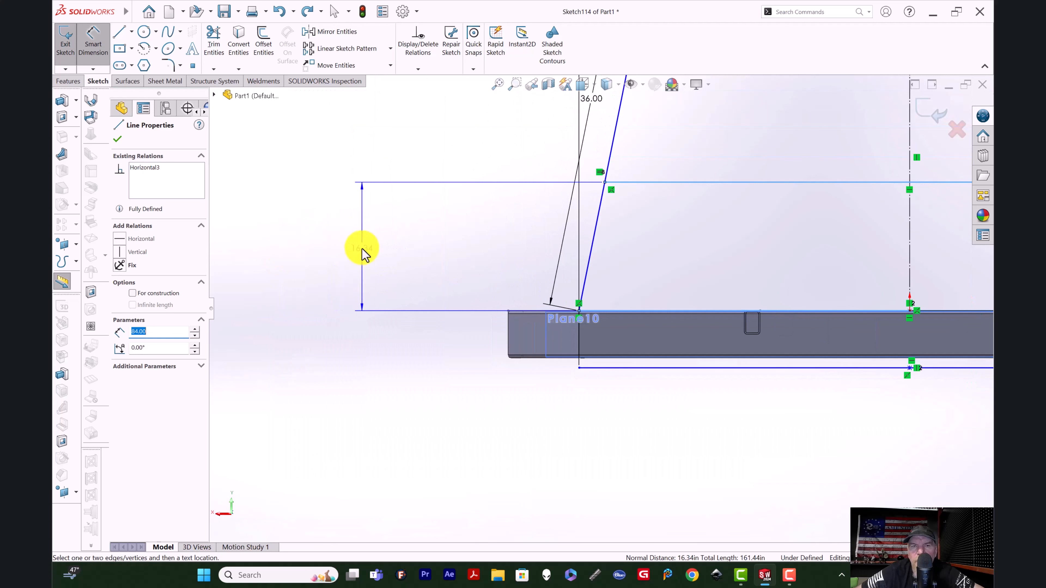
{"action": "left_click", "coordinate": [369, 242]}
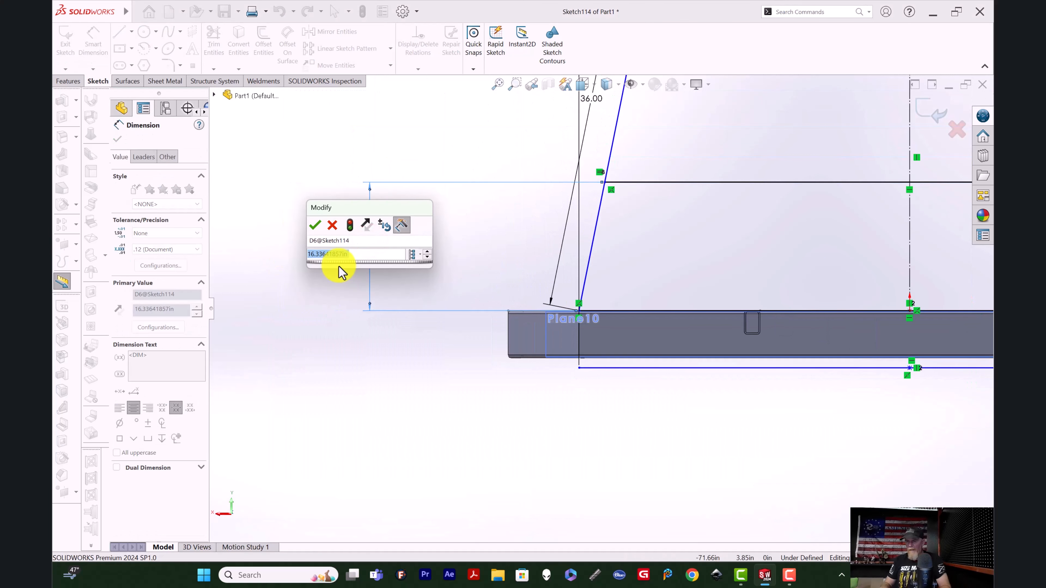
{"action": "type", "text": "16"}
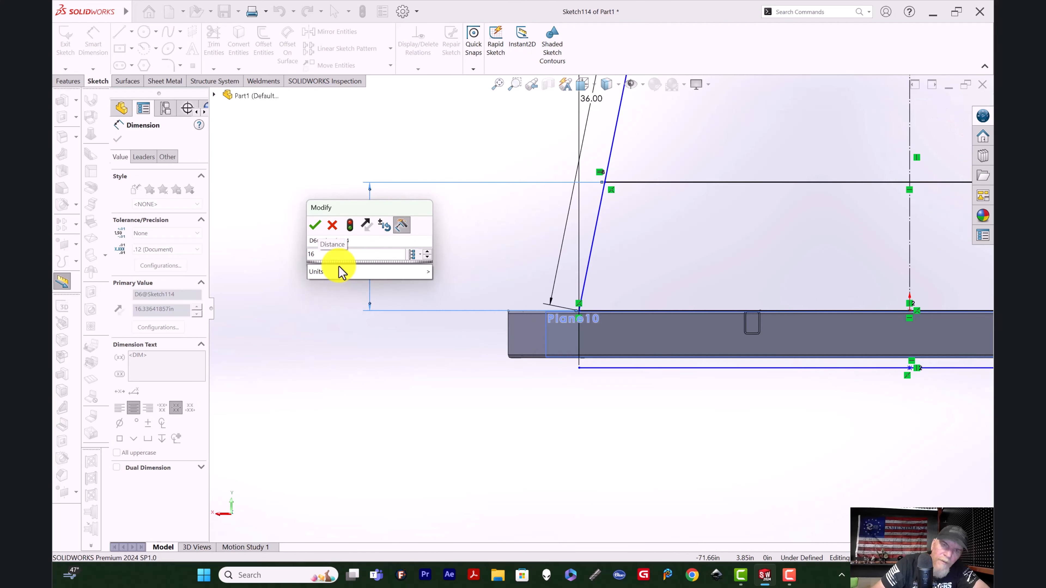
{"action": "key", "text": "Return"}
Dimension the length of the horizontal crossbar line, accepting the drawn value
{"action": "scroll", "coordinate": [344, 212], "scroll_direction": "up", "scroll_amount": 4}
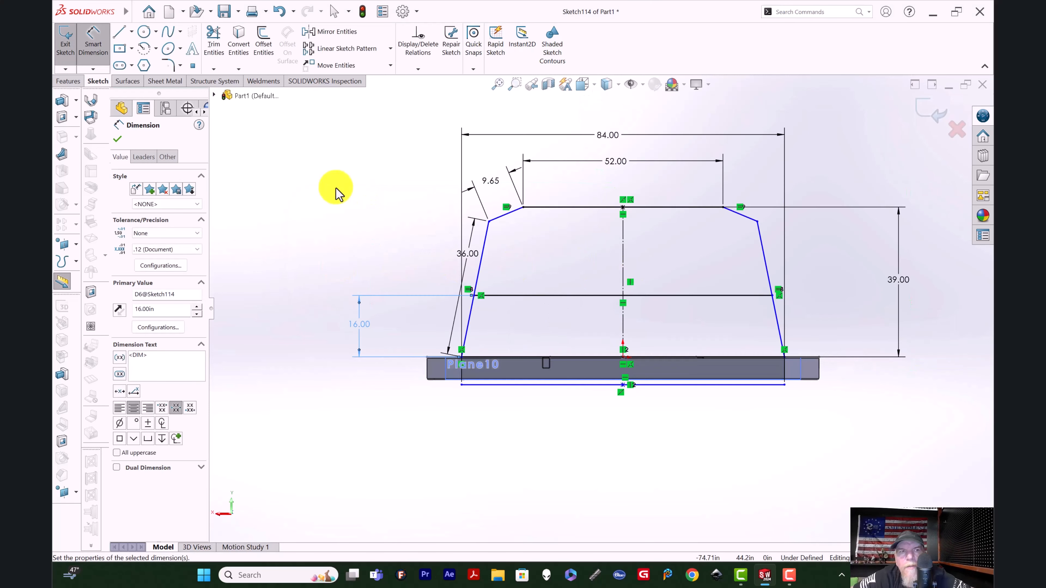
{"action": "left_click", "coordinate": [645, 295]}
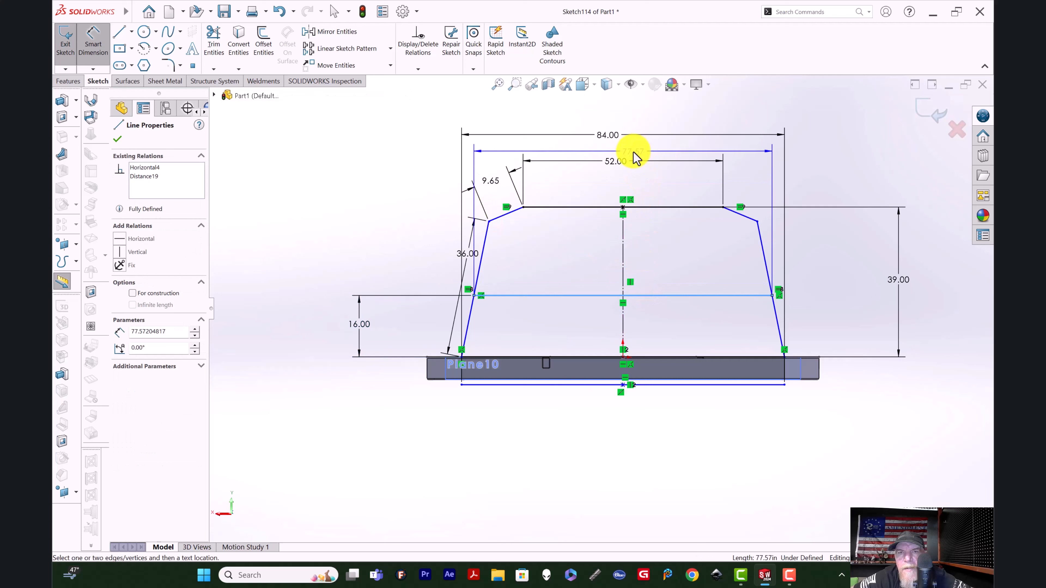
{"action": "left_click", "coordinate": [617, 152]}
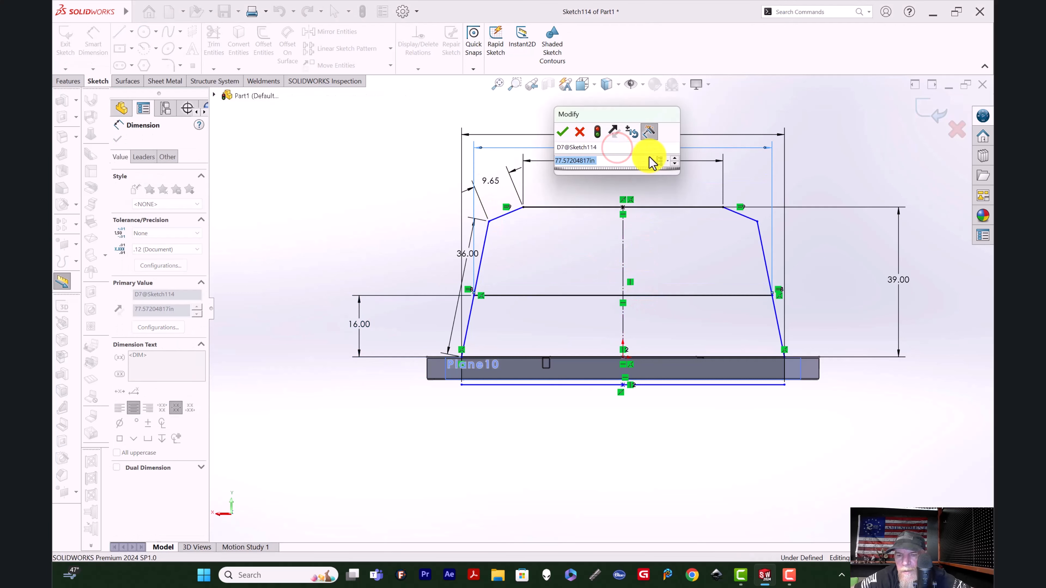
{"action": "key", "text": "Return"}
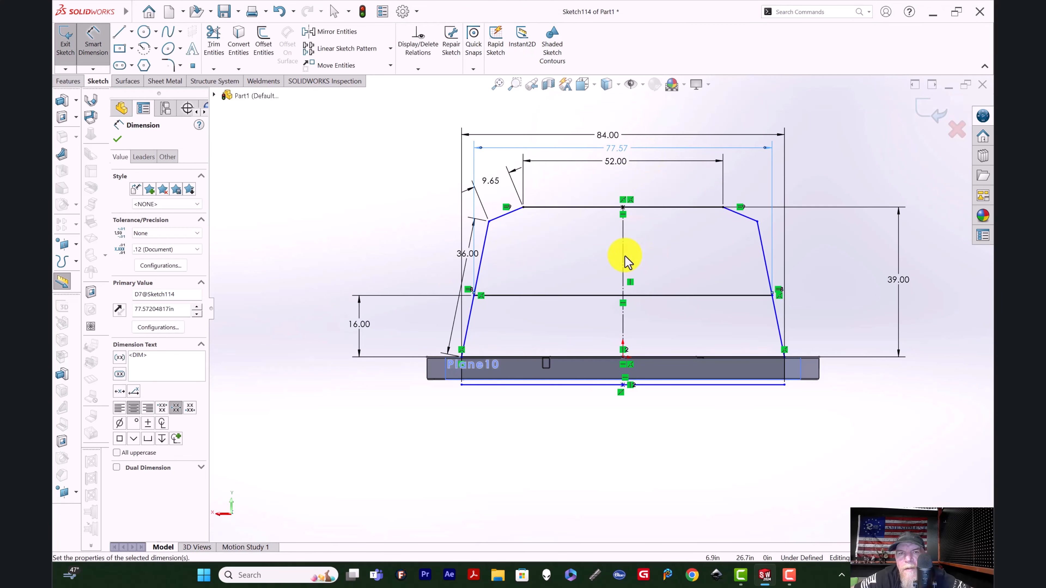
{"action": "scroll", "coordinate": [379, 248], "scroll_direction": "up", "scroll_amount": 1}
{"action": "scroll", "coordinate": [380, 249], "scroll_direction": "down", "scroll_amount": 1}
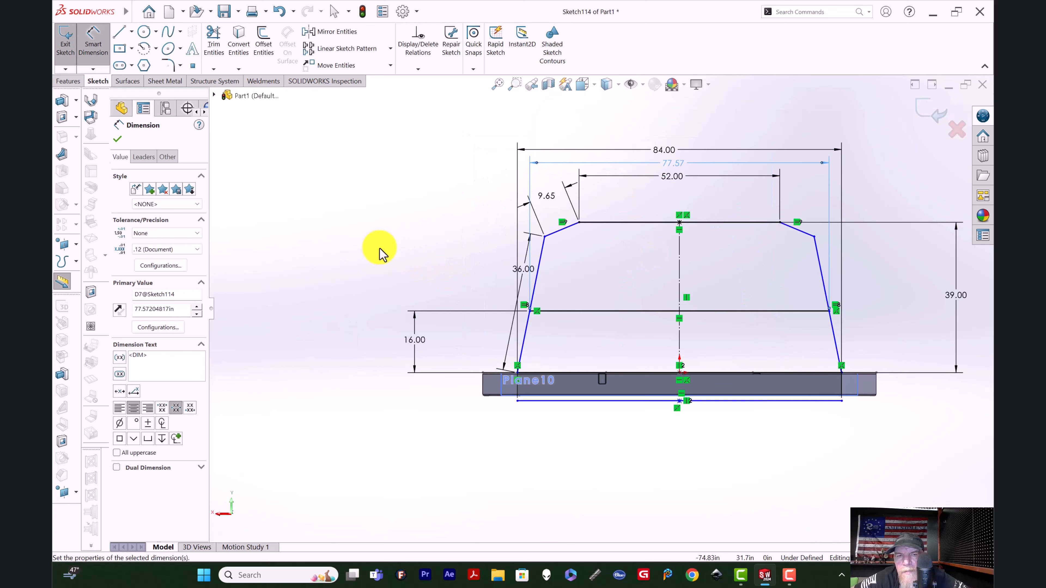
{"action": "left_click", "coordinate": [406, 254]}
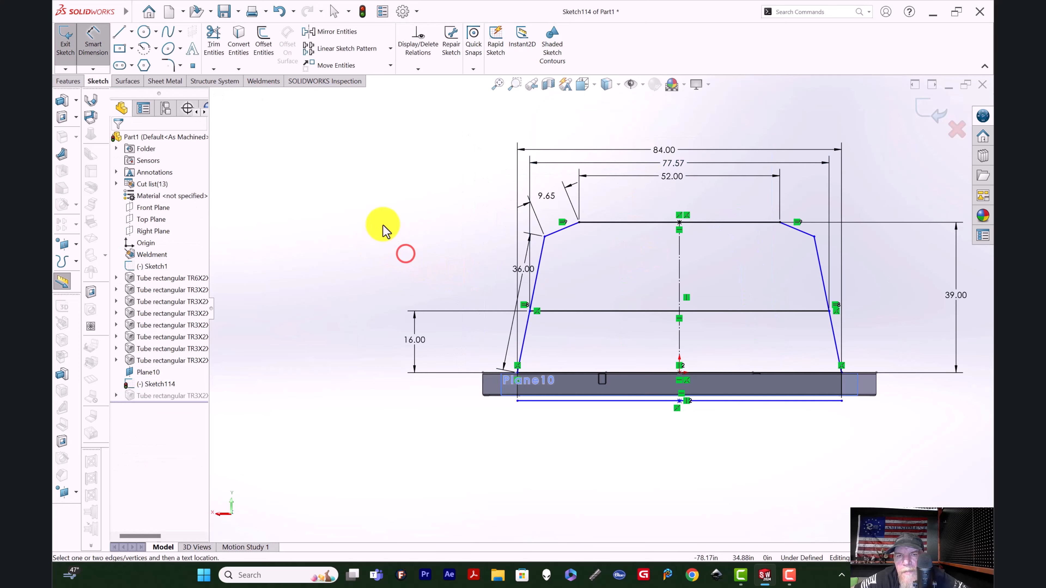
Dimension the horizontal base line's length below the hoop, accepting the drawn value, and exit the sketch
{"action": "left_click", "coordinate": [577, 374]}
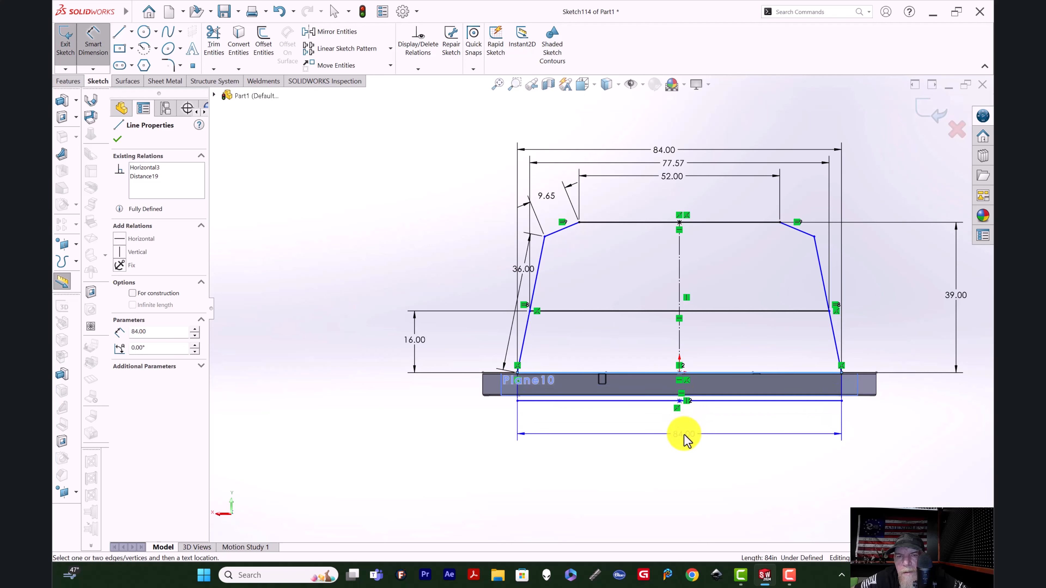
{"action": "left_click", "coordinate": [684, 435]}
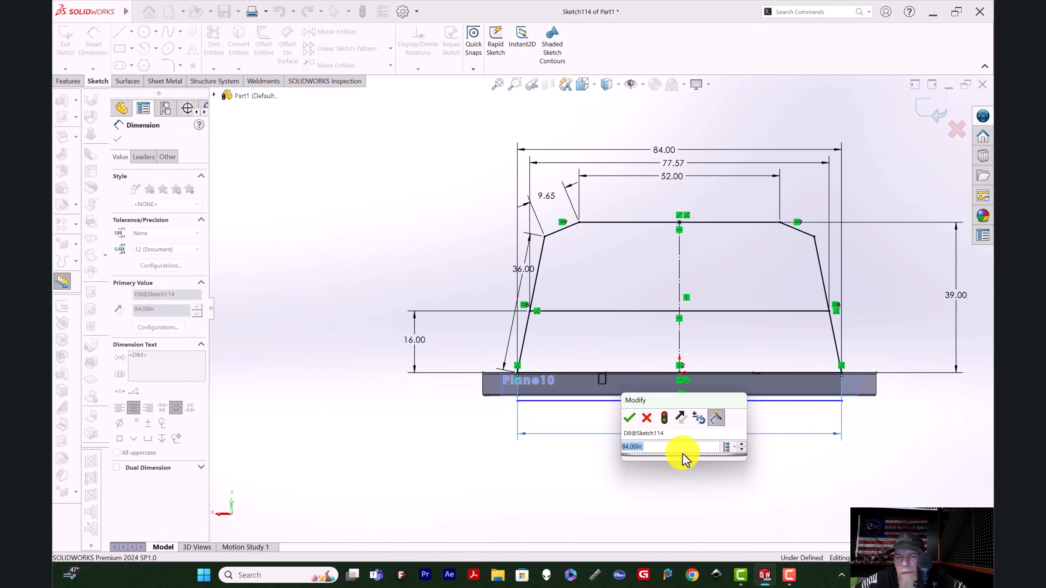
{"action": "key", "text": "Return"}
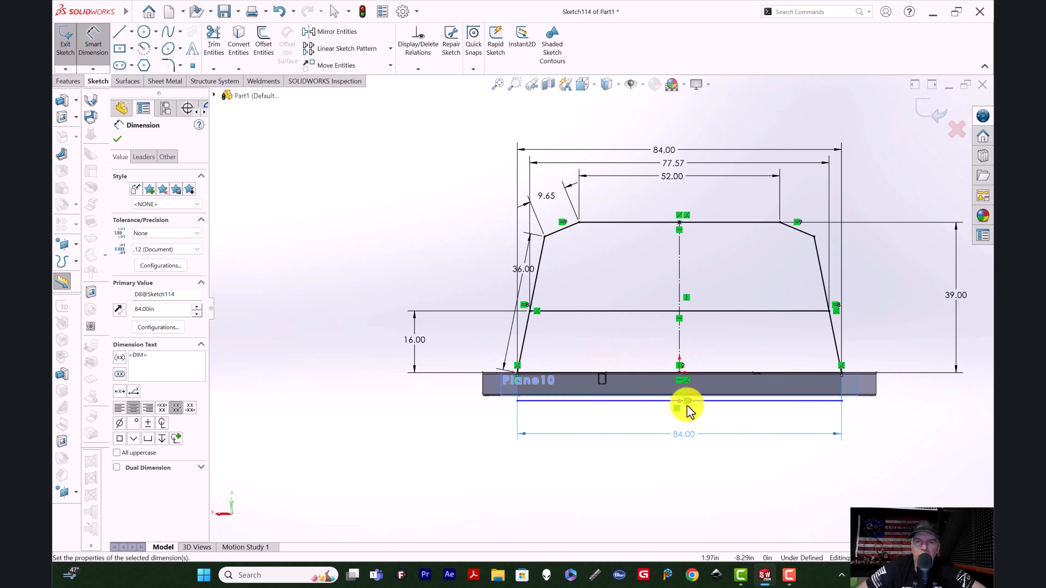
{"action": "left_click", "coordinate": [574, 449]}
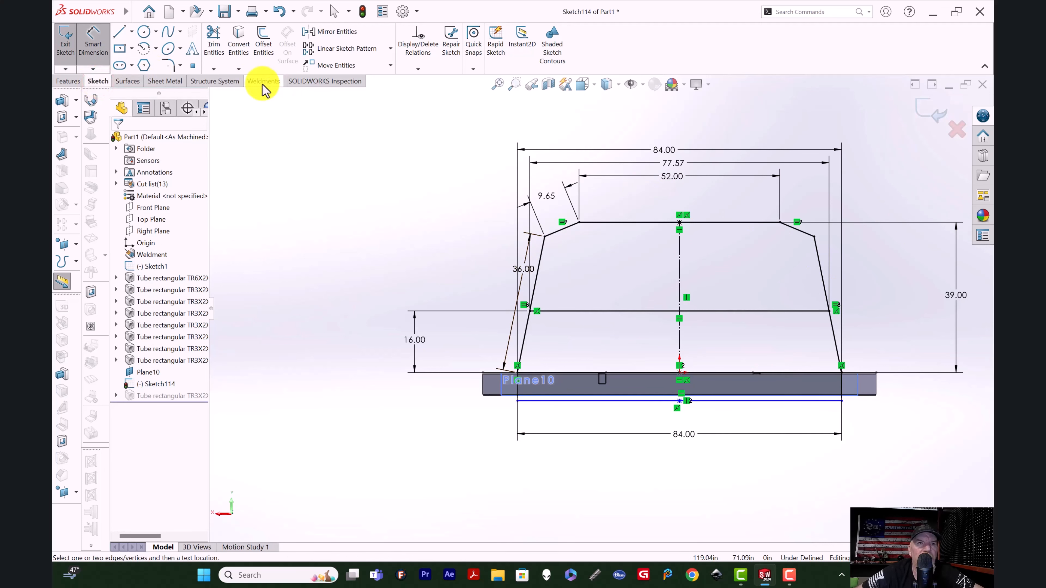
{"action": "left_click", "coordinate": [58, 41]}
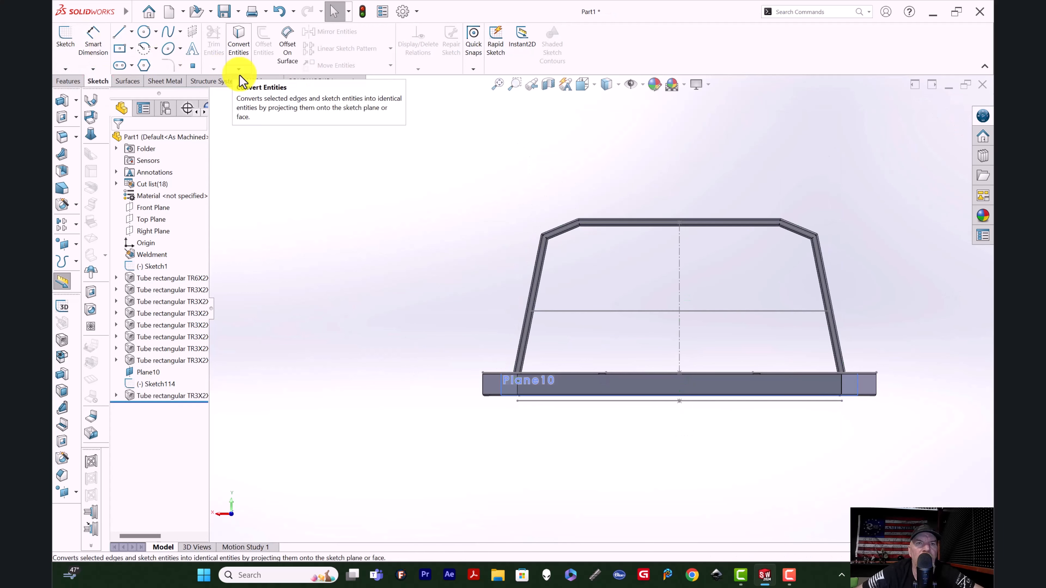
Create a structural member along the crossbar line using the ansi tube rectangular profile in size TR3x2x0.1875
{"action": "left_click", "coordinate": [268, 81]}
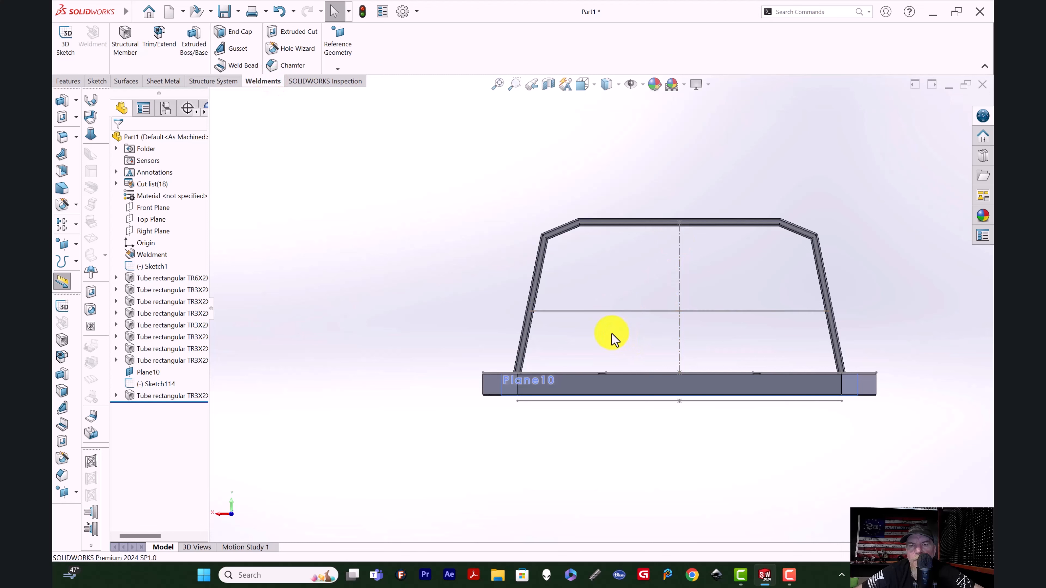
{"action": "scroll", "coordinate": [612, 339], "scroll_direction": "down", "scroll_amount": 5}
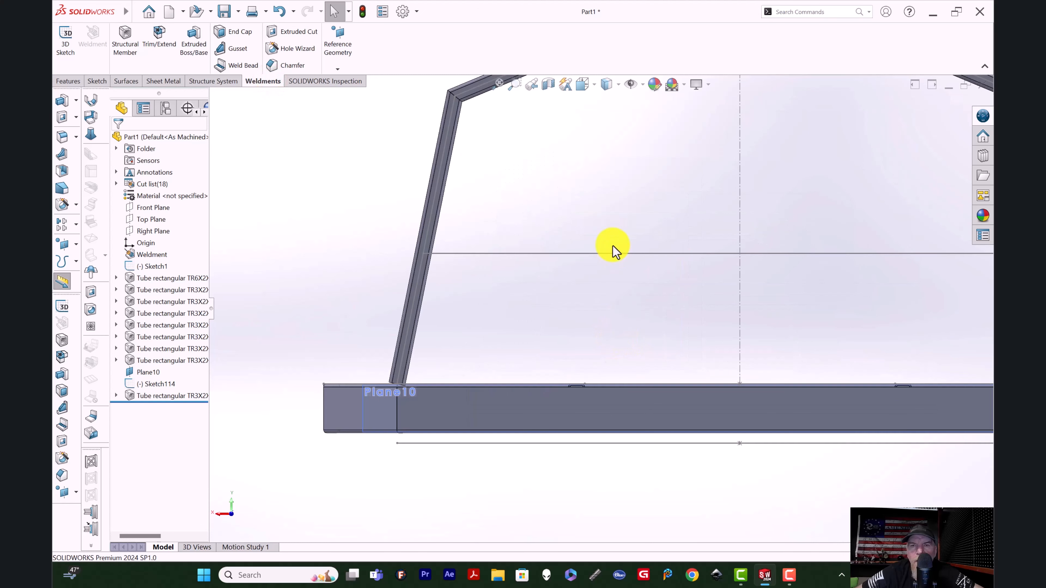
{"action": "left_click", "coordinate": [614, 255]}
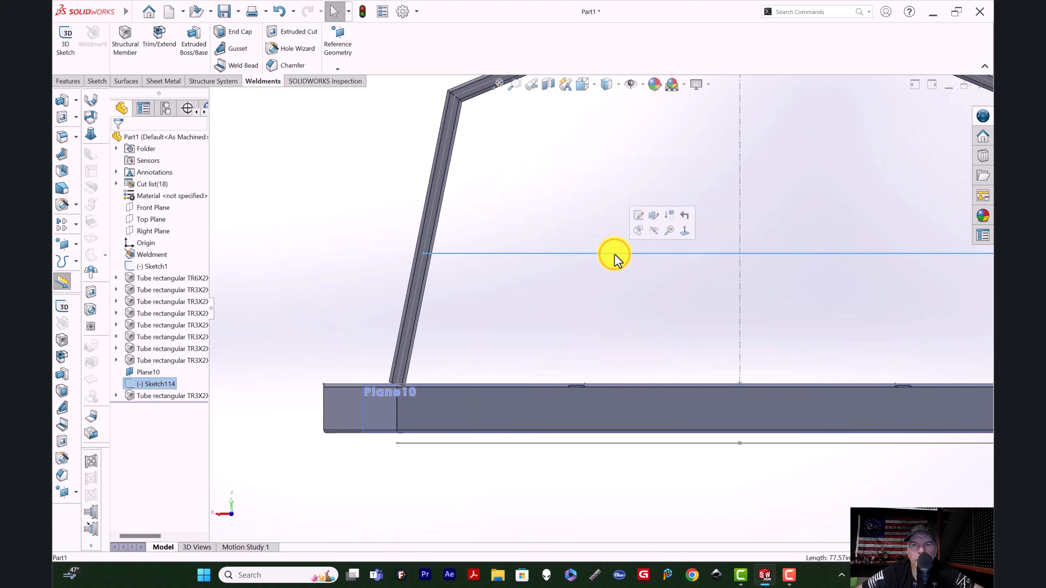
{"action": "left_click", "coordinate": [125, 37]}
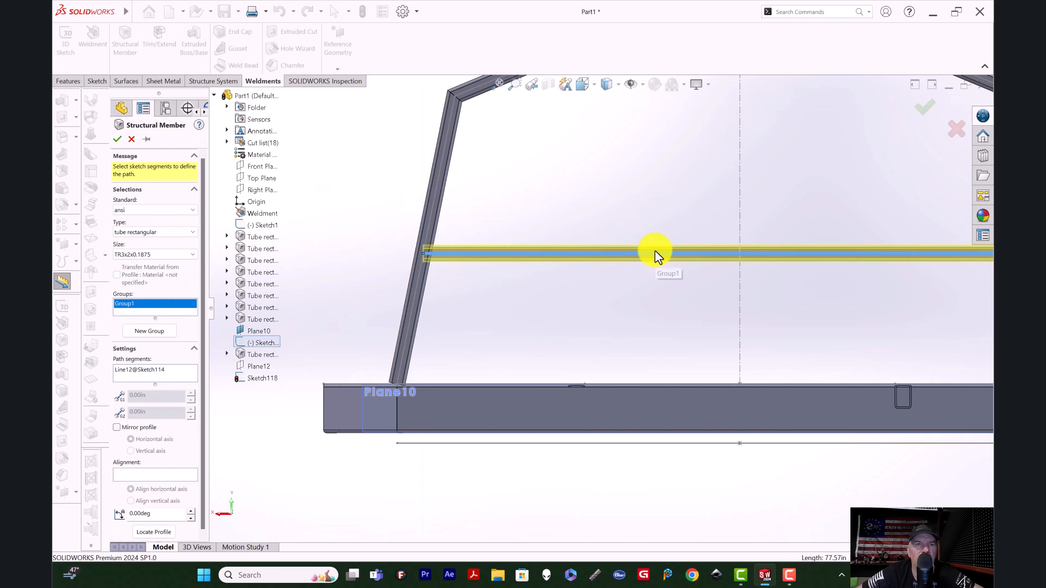
{"action": "key", "text": "Return"}
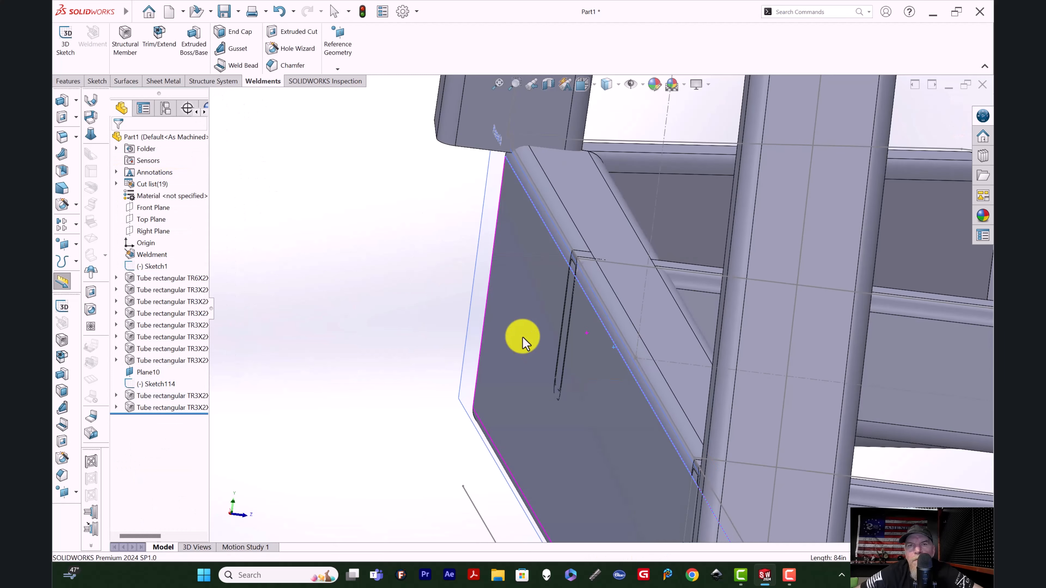
Create an ansi tube rectangular TR3x2x0.1875 structural member along the frame's end line beneath the hoop
{"action": "left_click", "coordinate": [510, 146]}
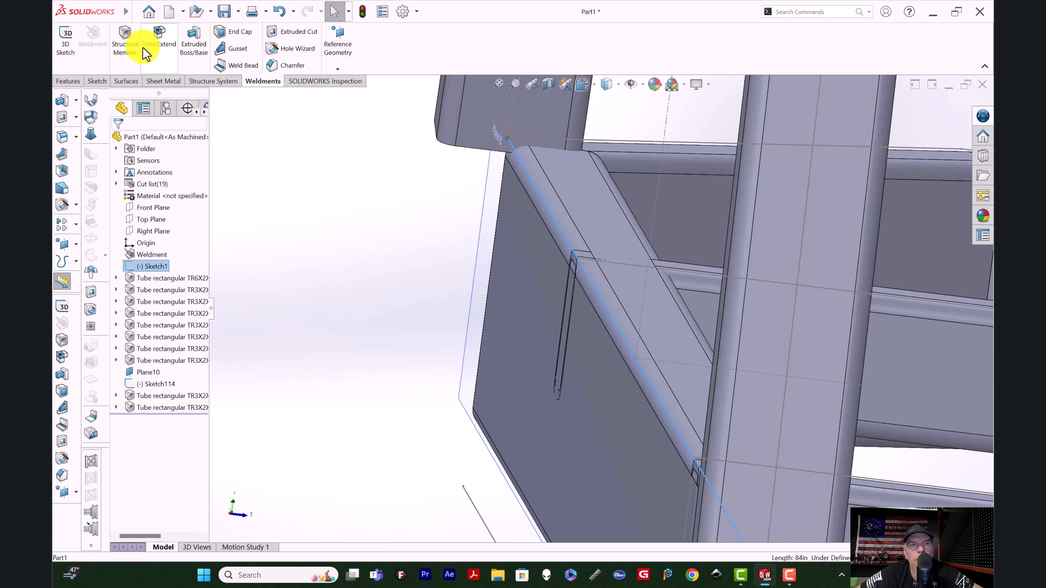
{"action": "left_click", "coordinate": [125, 39]}
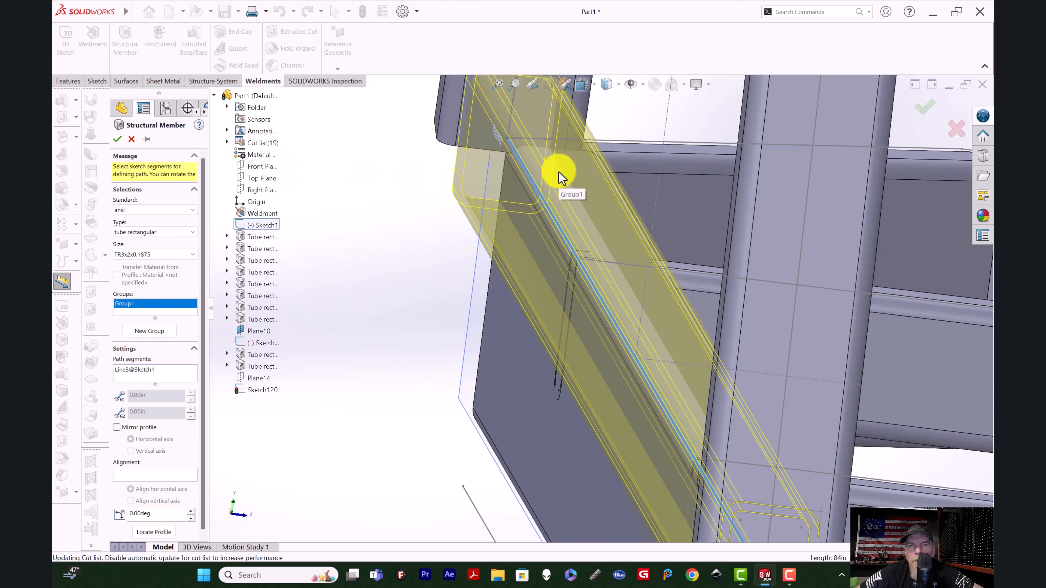
{"action": "key", "text": "Return"}
{"action": "scroll", "coordinate": [499, 204], "scroll_direction": "down", "scroll_amount": 3}
{"action": "scroll", "coordinate": [499, 204], "scroll_direction": "up", "scroll_amount": 5}
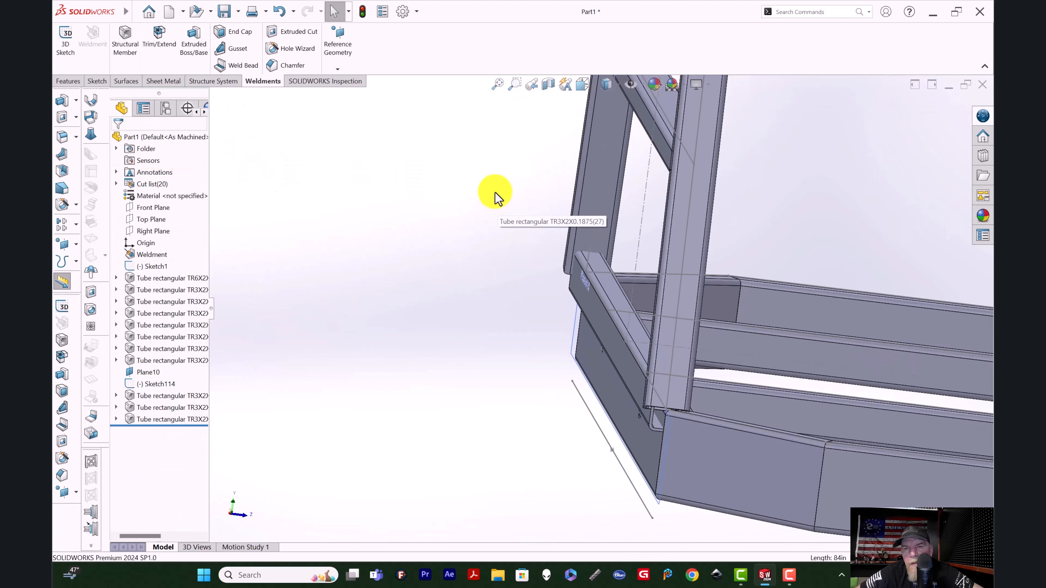
Reopen the new base member under the hoop for editing and set its profile rotation angle to 90 degrees
{"action": "mouse_move", "coordinate": [508, 294]}
{"action": "middle_mouse_down"}
{"action": "mouse_move", "coordinate": [506, 272]}
{"action": "mouse_move", "coordinate": [525, 285]}
{"action": "middle_mouse_up"}
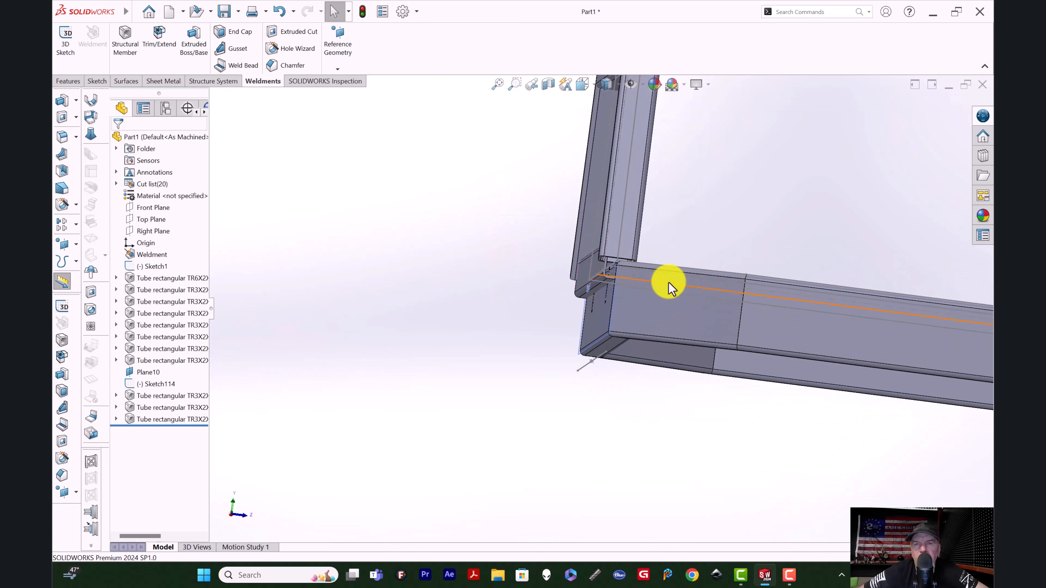
{"action": "left_click", "coordinate": [594, 268]}
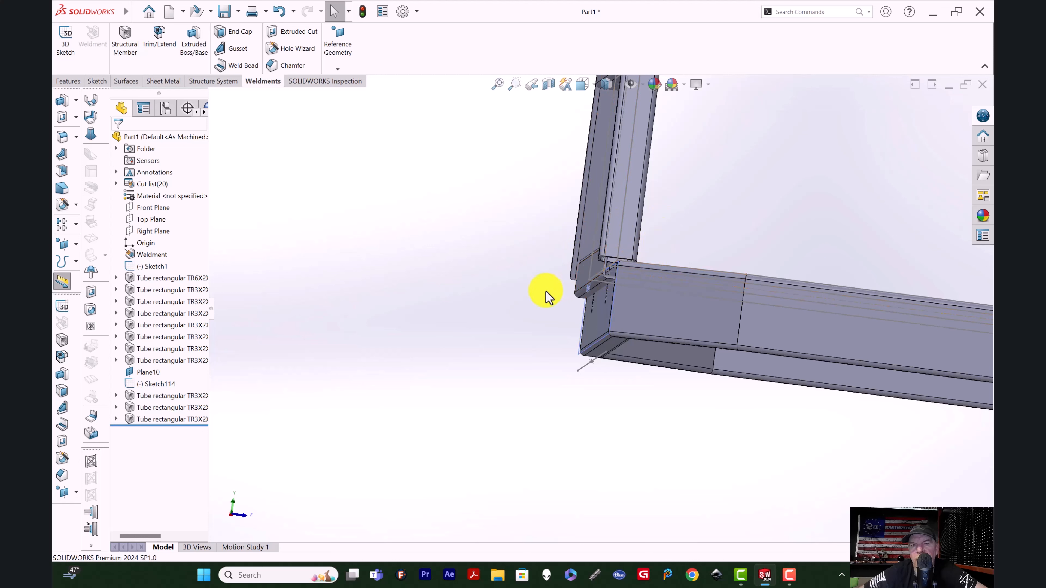
{"action": "middle_click_drag", "start_coordinate": [545, 292], "coordinate": [635, 305]}
{"action": "scroll", "coordinate": [622, 297], "scroll_direction": "down", "scroll_amount": 8}
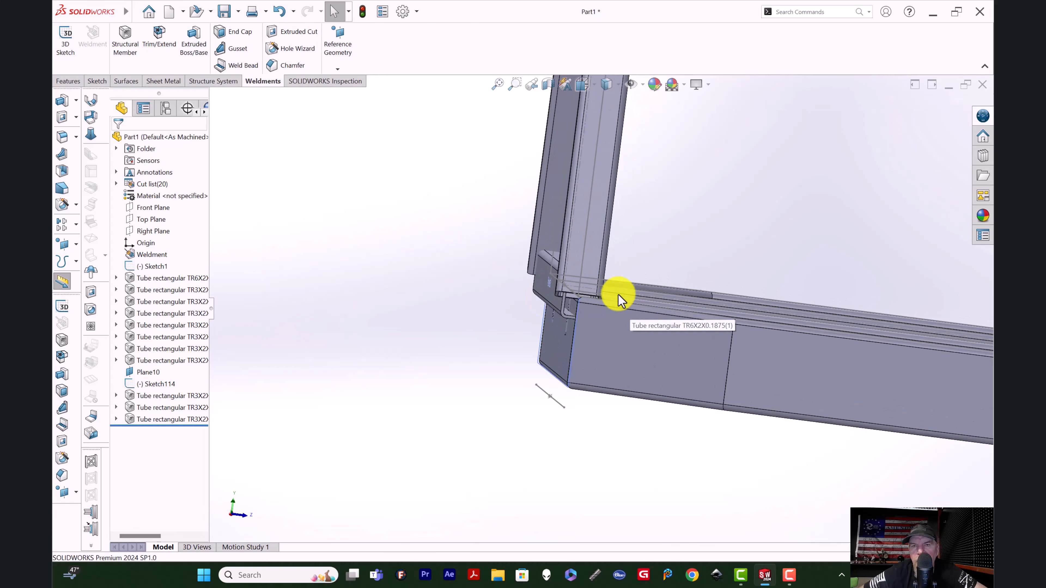
{"action": "scroll", "coordinate": [568, 325], "scroll_direction": "down", "scroll_amount": 1}
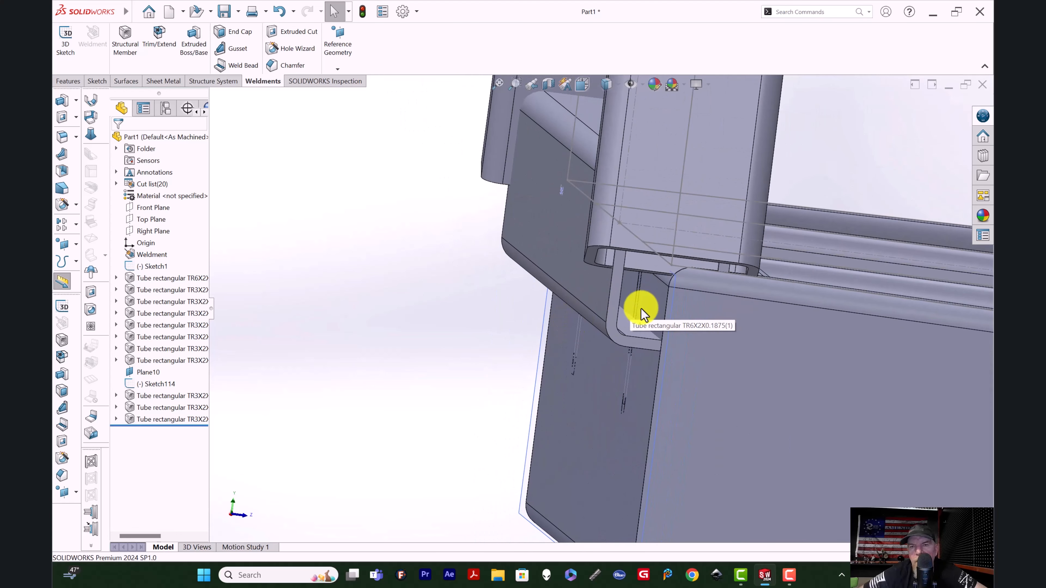
{"action": "left_click", "coordinate": [610, 330]}
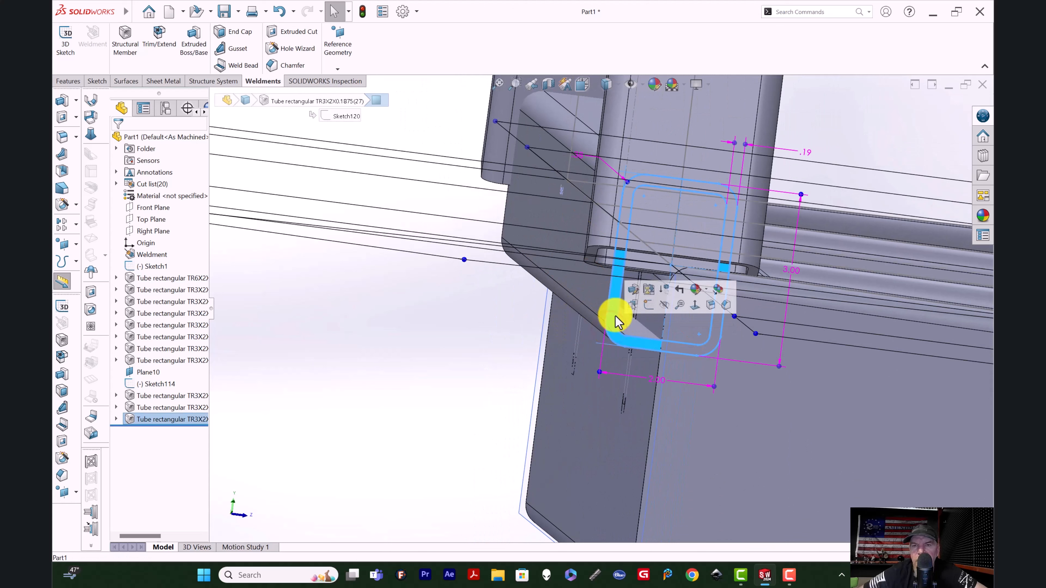
{"action": "left_click", "coordinate": [634, 287]}
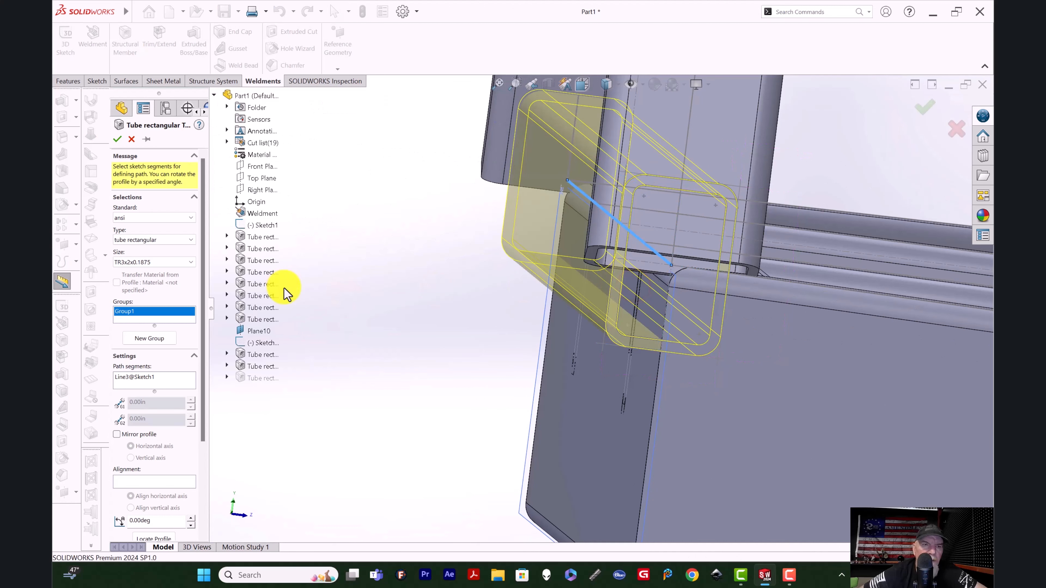
{"action": "scroll", "coordinate": [165, 341], "scroll_direction": "down", "scroll_amount": 3}
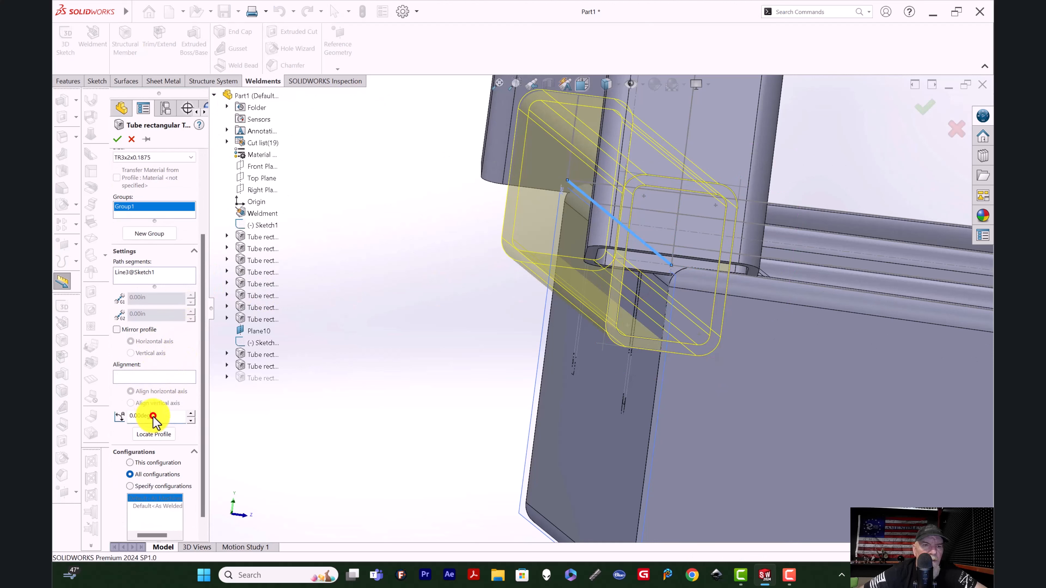
{"action": "left_click", "coordinate": [191, 414]}
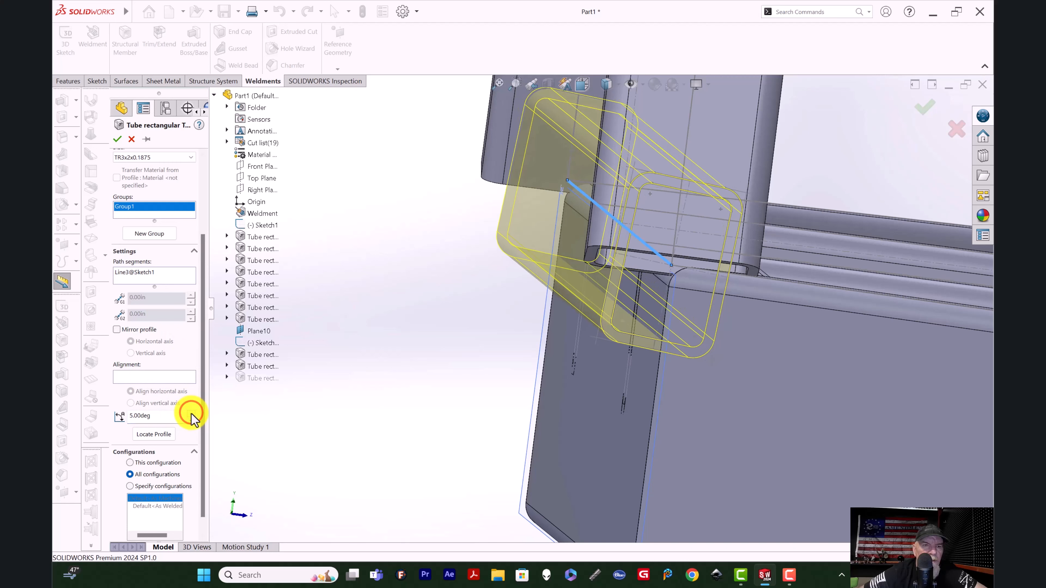
{"action": "left_click_drag", "start_coordinate": [190, 413], "coordinate": [191, 413]}
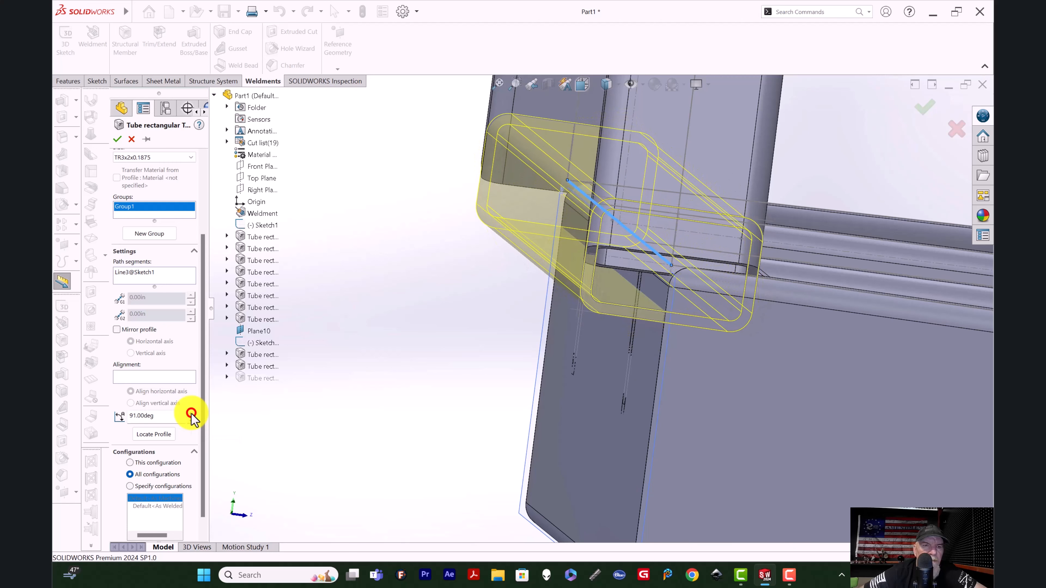
{"action": "left_click", "coordinate": [192, 419]}
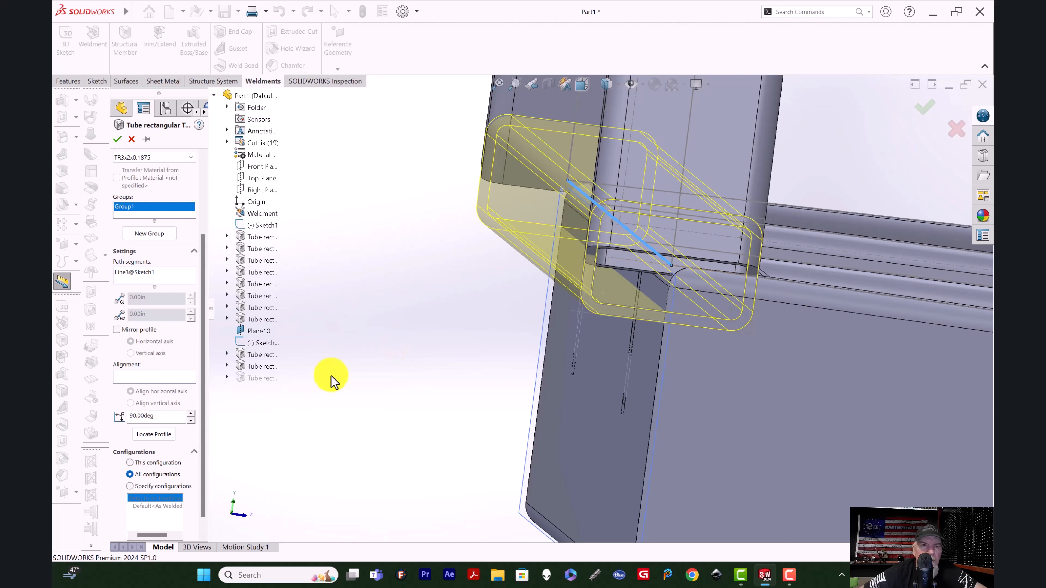
Relocate the base member's profile so its lower outer corner lies on the path line, and apply the edit
{"action": "left_click", "coordinate": [155, 434]}
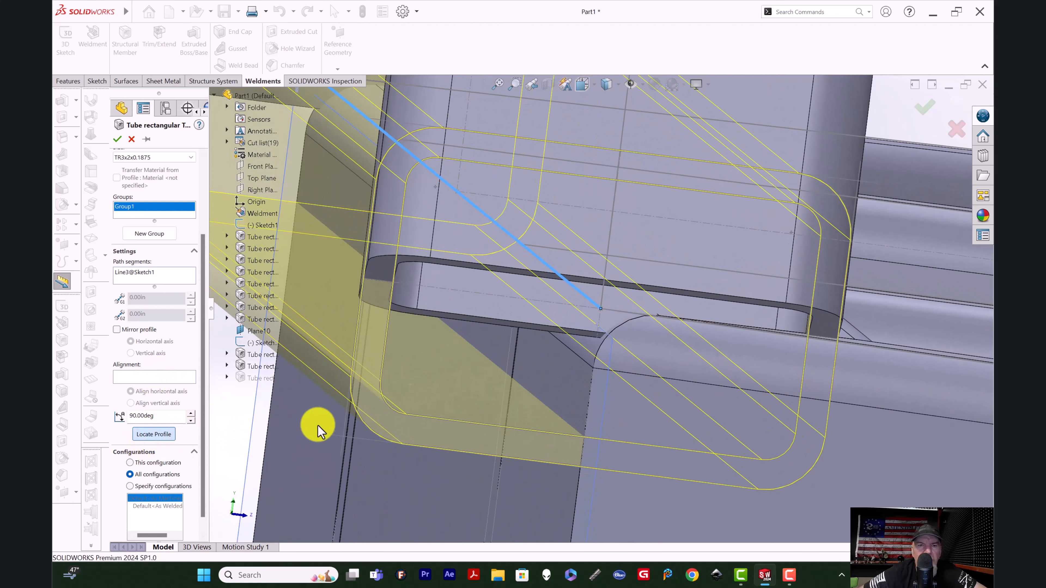
{"action": "left_click", "coordinate": [342, 435]}
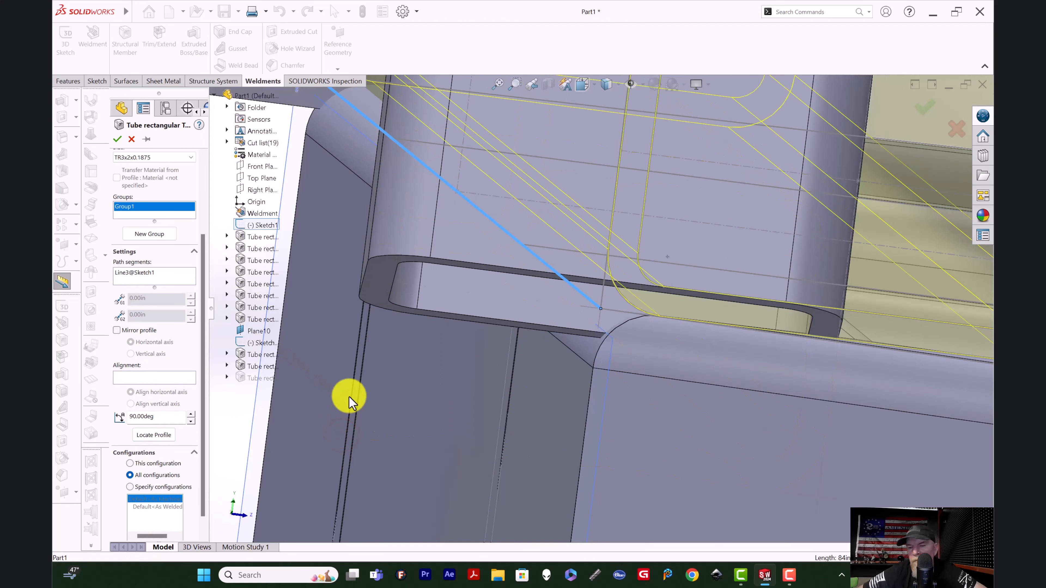
{"action": "scroll", "coordinate": [486, 343], "scroll_direction": "up", "scroll_amount": 6}
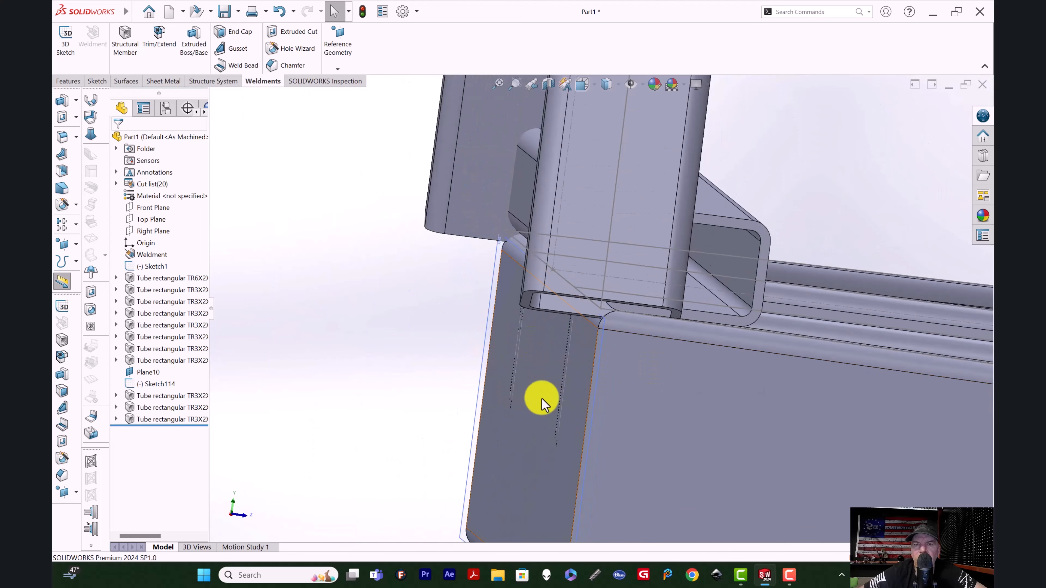
Edit the hoop's structural member, relocating its profile so the outer corner on the Plane10 side lies on the path line, and apply it
{"action": "scroll", "coordinate": [541, 400], "scroll_direction": "down", "scroll_amount": 6}
{"action": "scroll", "coordinate": [587, 402], "scroll_direction": "up", "scroll_amount": 8}
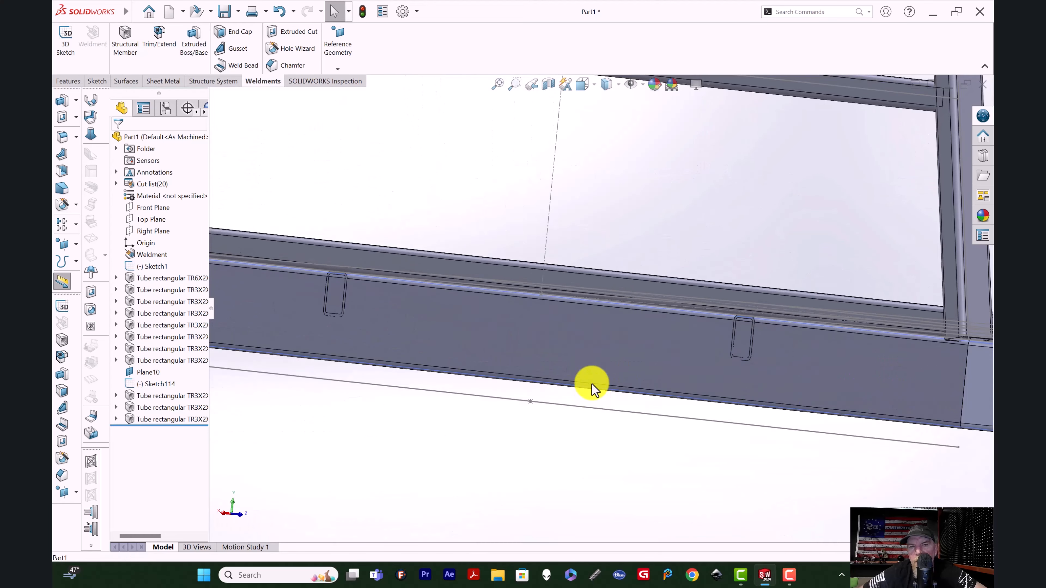
{"action": "middle_click_drag", "start_coordinate": [678, 371], "coordinate": [651, 204]}
{"action": "scroll", "coordinate": [712, 227], "scroll_direction": "down", "scroll_amount": 10}
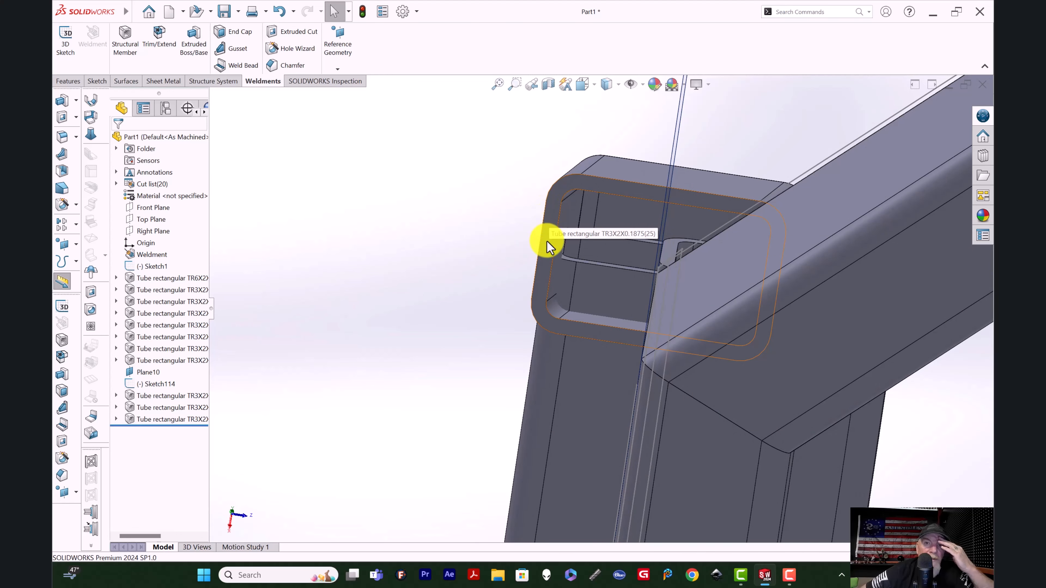
{"action": "left_click", "coordinate": [549, 215]}
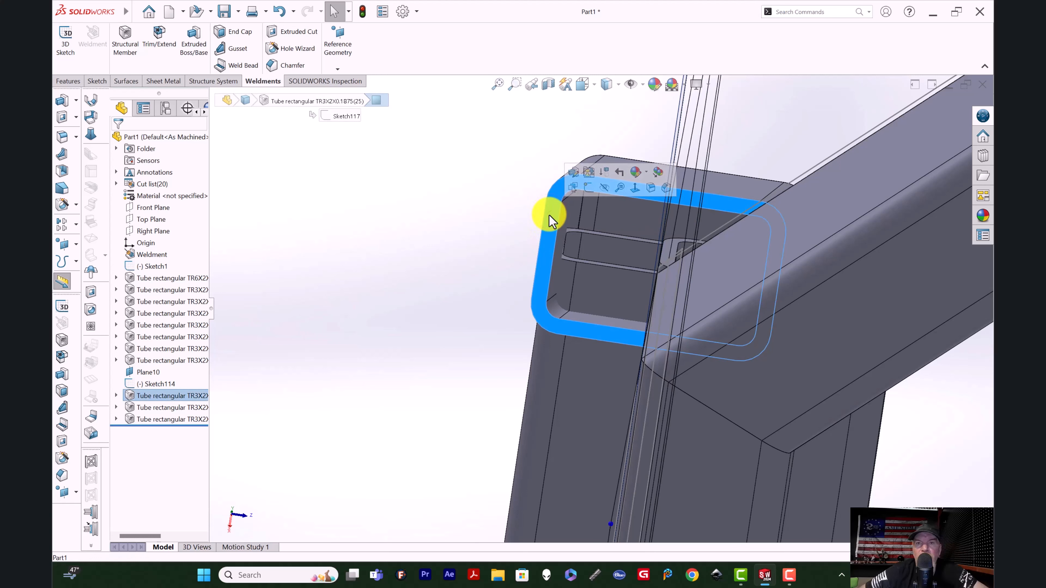
{"action": "left_click", "coordinate": [573, 172]}
{"action": "left_click", "coordinate": [138, 320]}
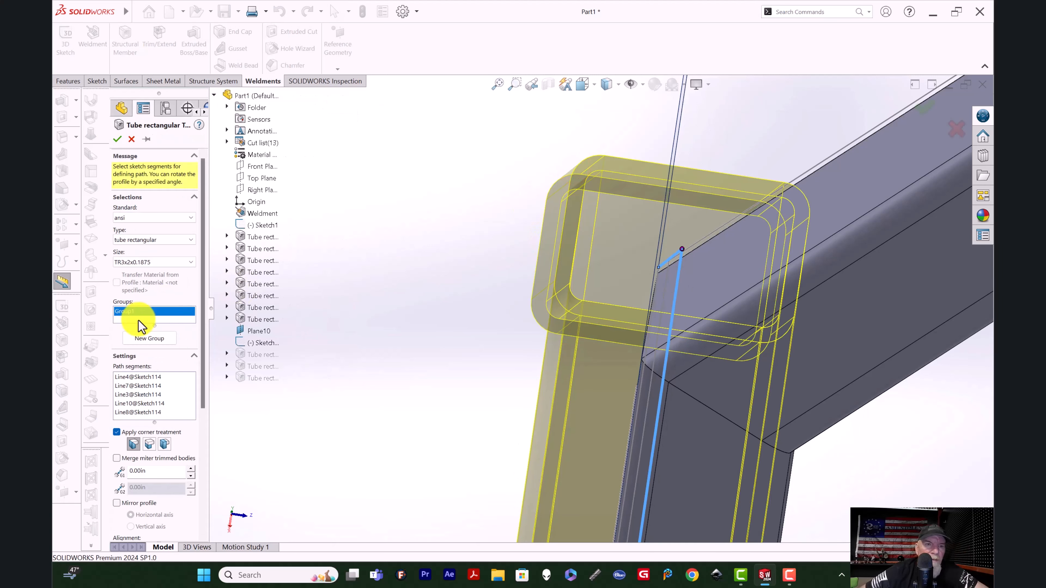
{"action": "scroll", "coordinate": [168, 367], "scroll_direction": "down", "scroll_amount": 5}
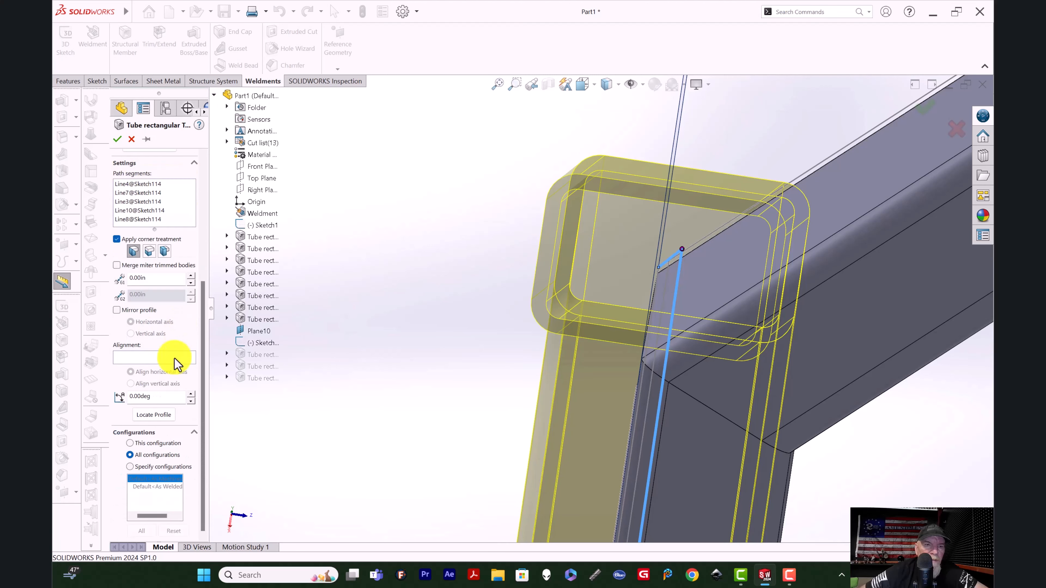
{"action": "left_click", "coordinate": [155, 416]}
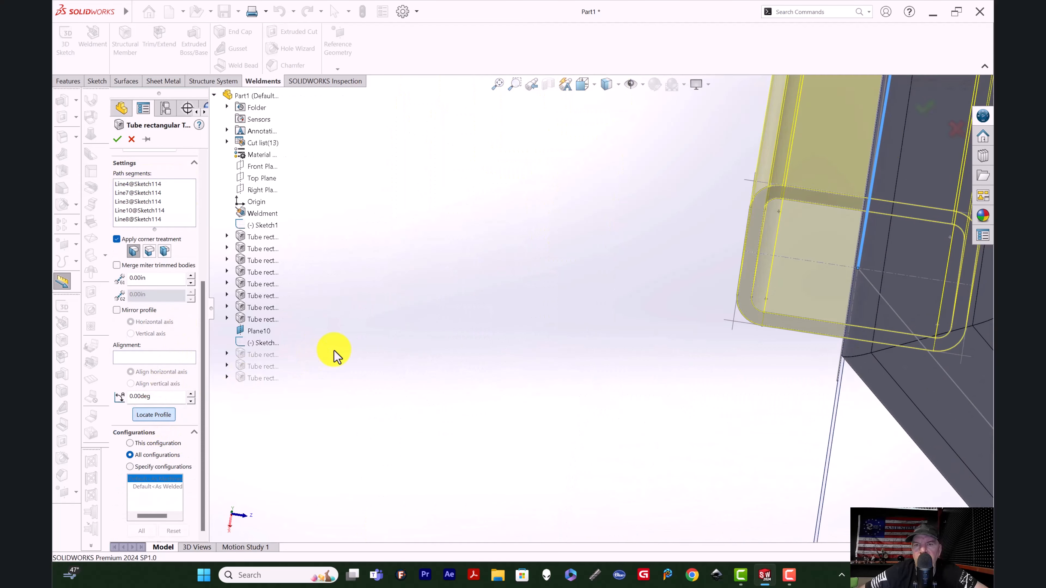
{"action": "scroll", "coordinate": [334, 355], "scroll_direction": "up", "scroll_amount": 8}
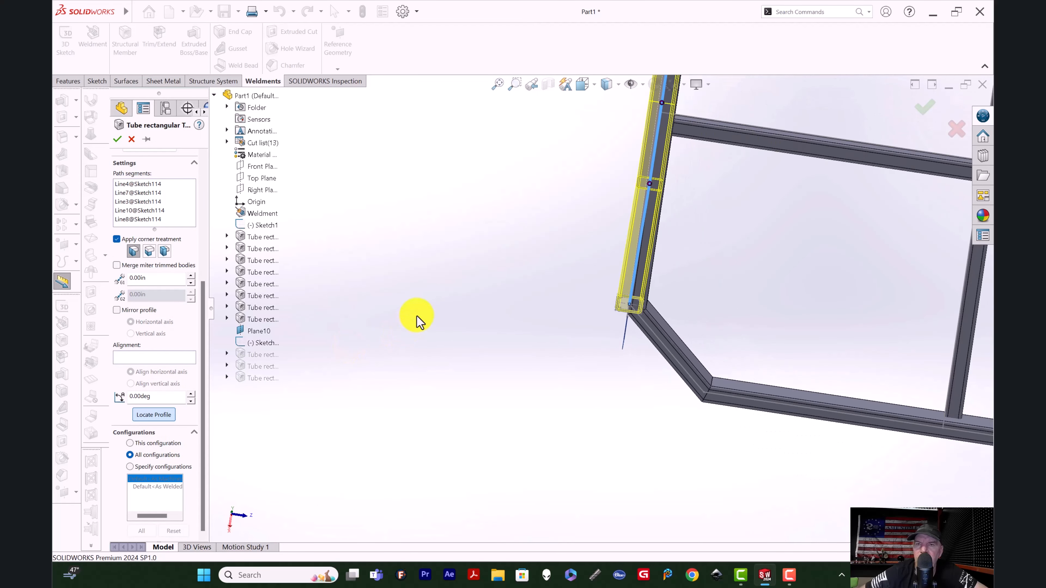
{"action": "scroll", "coordinate": [417, 317], "scroll_direction": "up", "scroll_amount": 6}
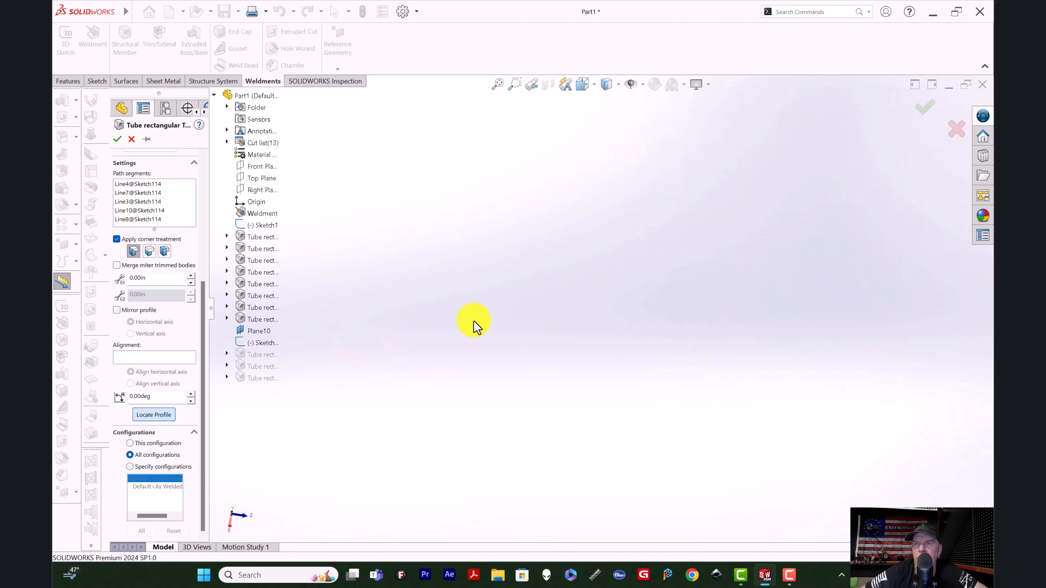
{"action": "scroll", "coordinate": [363, 313], "scroll_direction": "up", "scroll_amount": 2}
{"action": "scroll", "coordinate": [362, 315], "scroll_direction": "up", "scroll_amount": 4}
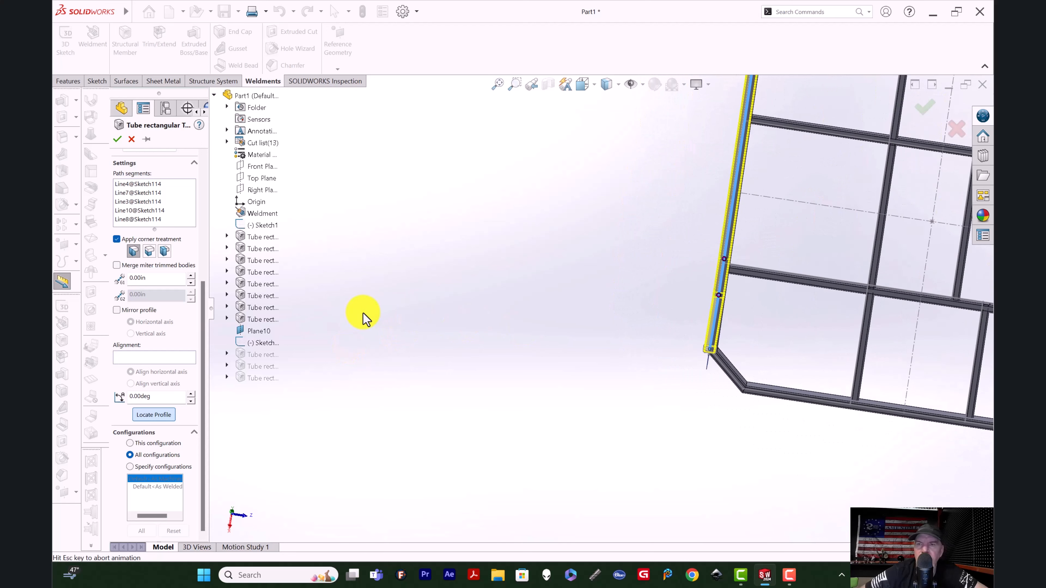
{"action": "middle_click_drag", "start_coordinate": [406, 394], "coordinate": [445, 333]}
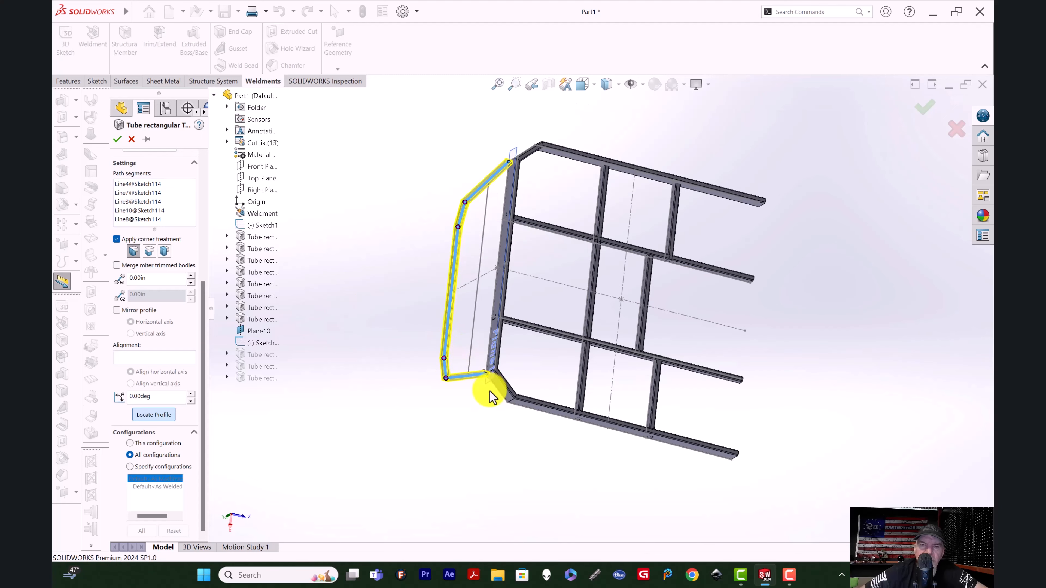
{"action": "scroll", "coordinate": [494, 396], "scroll_direction": "down", "scroll_amount": 10}
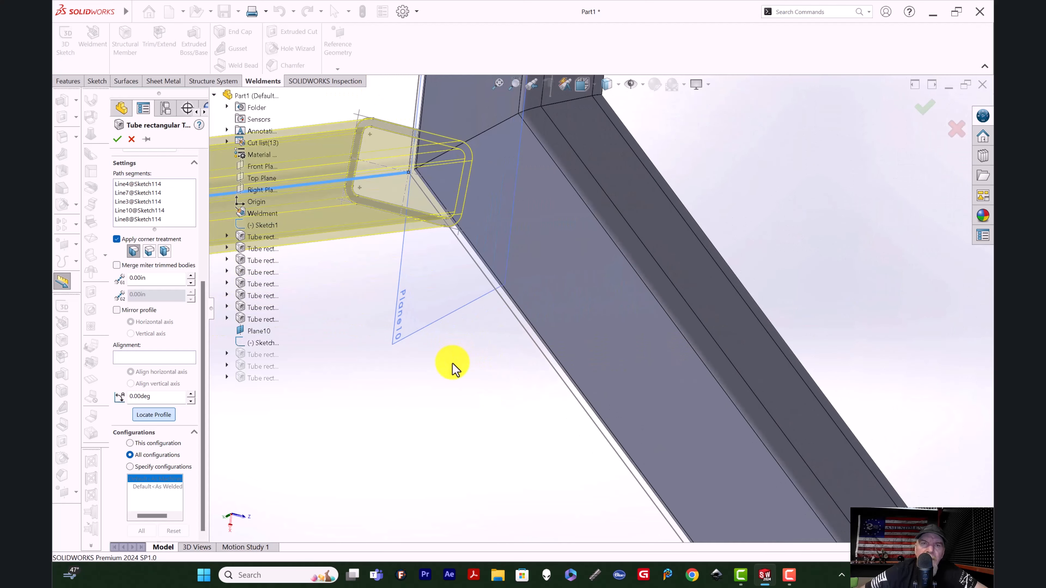
{"action": "scroll", "coordinate": [453, 368], "scroll_direction": "up", "scroll_amount": 2}
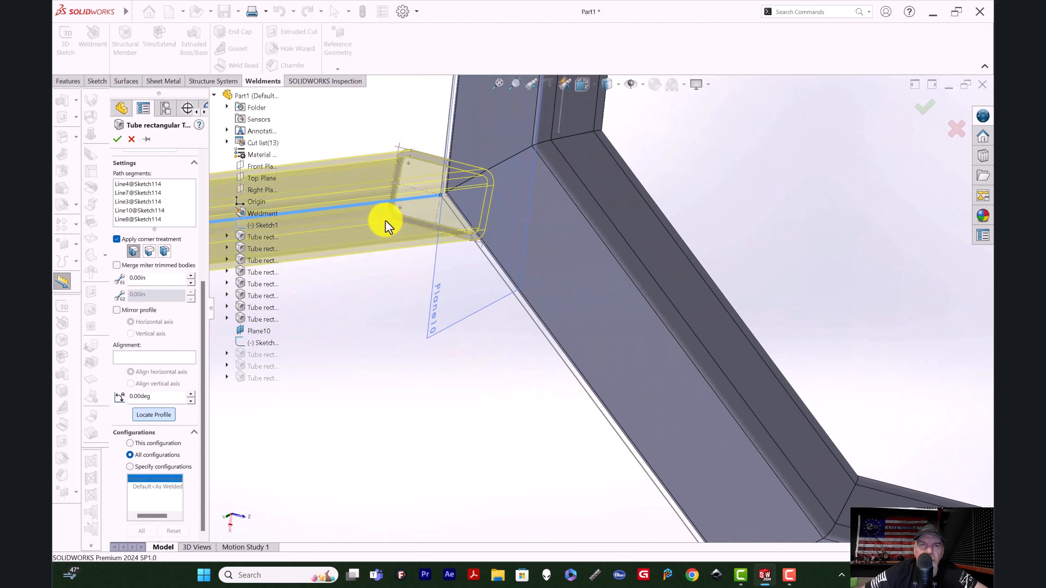
{"action": "left_click", "coordinate": [385, 222]}
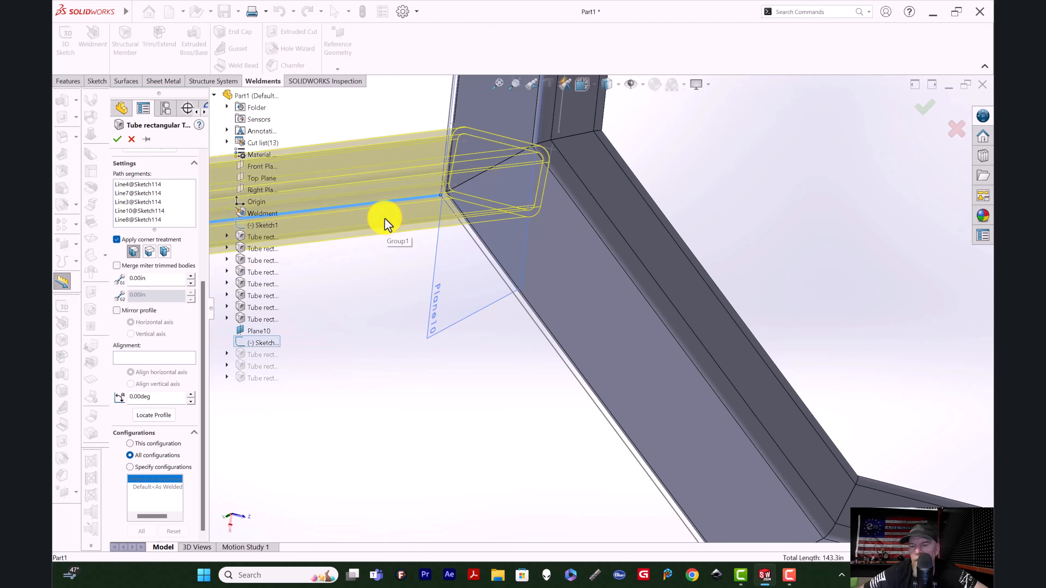
{"action": "key", "text": "Return"}
Examine the hoop from the back and from the side to check its alignment with the base tube and frame end
{"action": "scroll", "coordinate": [398, 252], "scroll_direction": "up", "scroll_amount": 2}
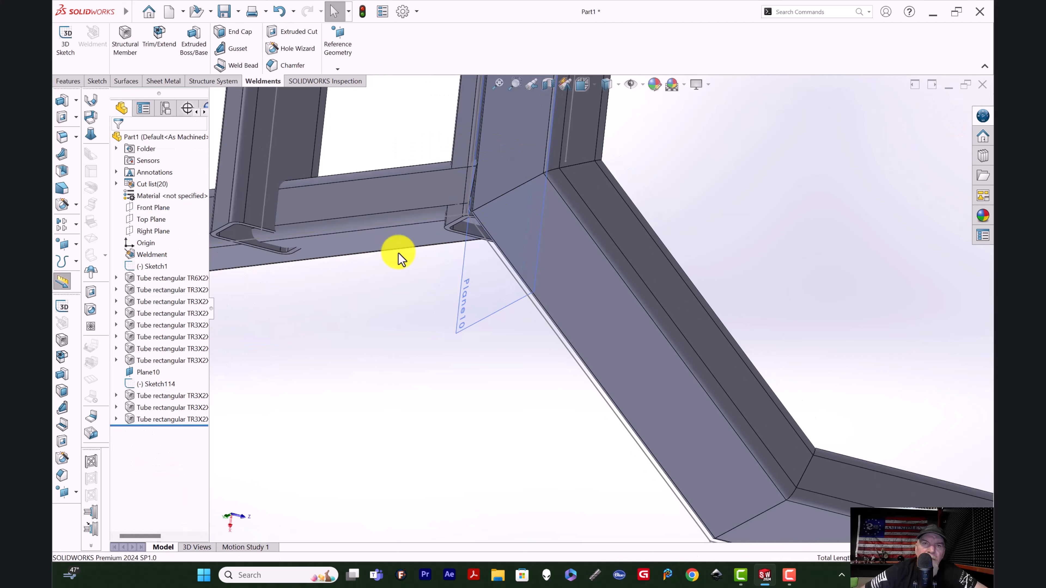
{"action": "scroll", "coordinate": [456, 253], "scroll_direction": "up", "scroll_amount": 3}
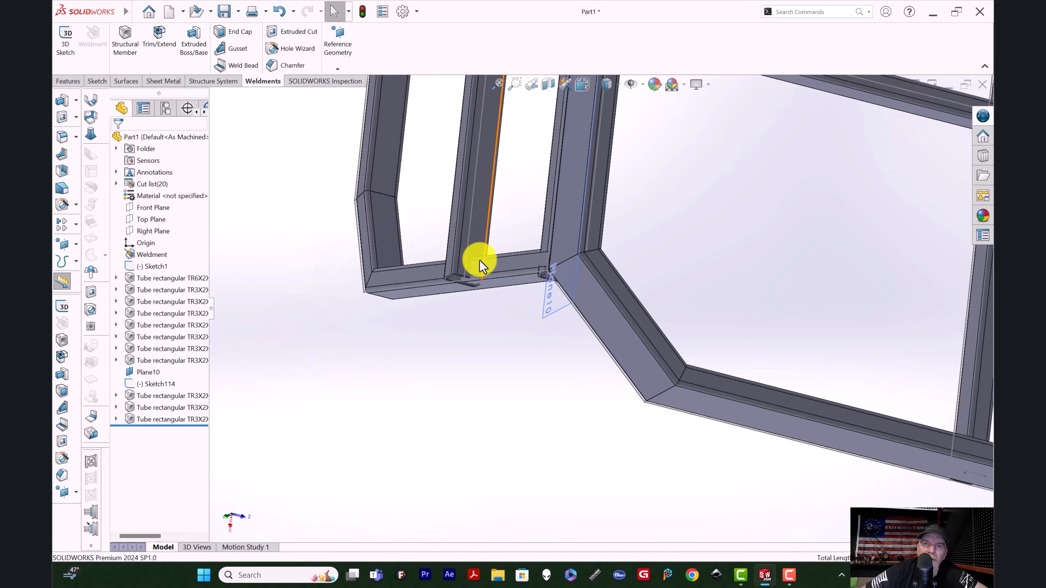
{"action": "scroll", "coordinate": [503, 212], "scroll_direction": "up", "scroll_amount": 2}
{"action": "scroll", "coordinate": [548, 177], "scroll_direction": "up", "scroll_amount": 2}
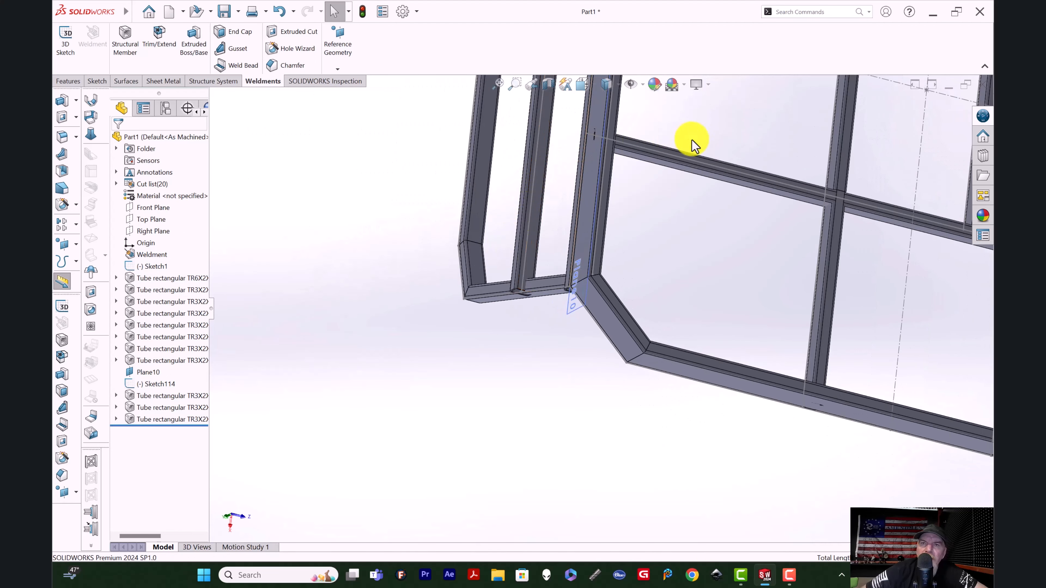
{"action": "middle_click_drag", "start_coordinate": [695, 142], "coordinate": [755, 384]}
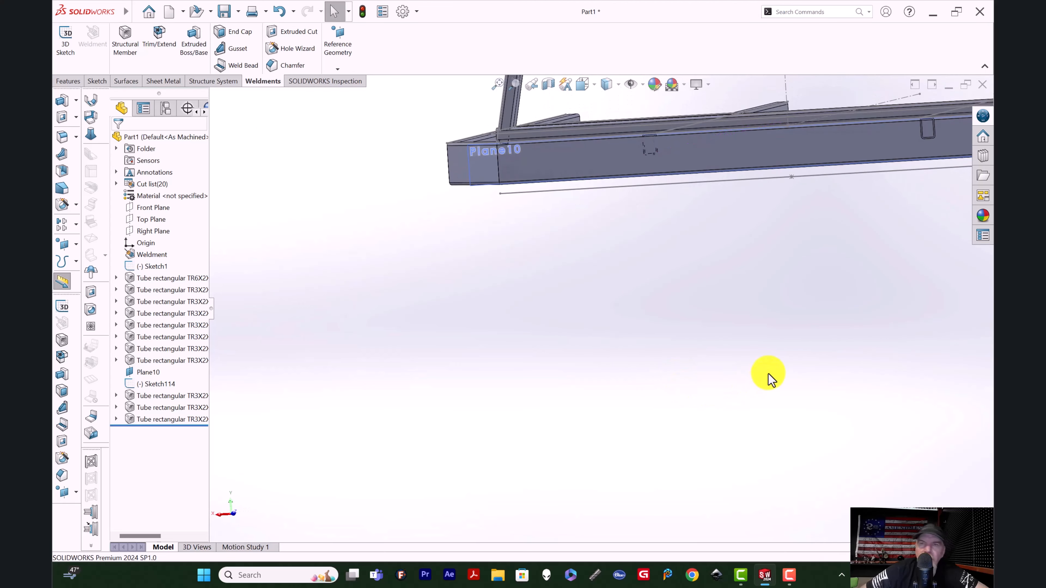
{"action": "key", "text": "space"}
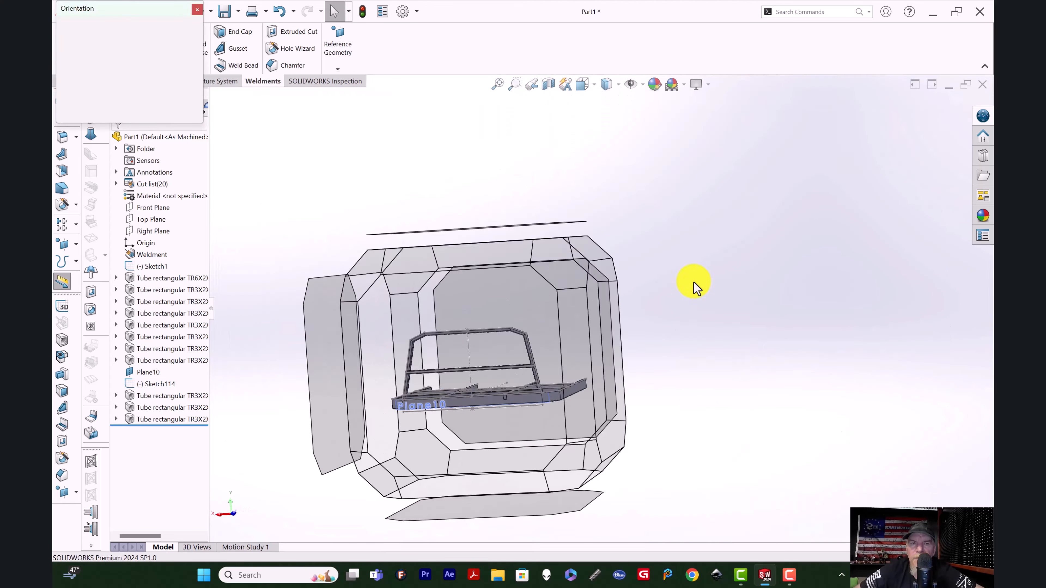
{"action": "left_click", "coordinate": [505, 308]}
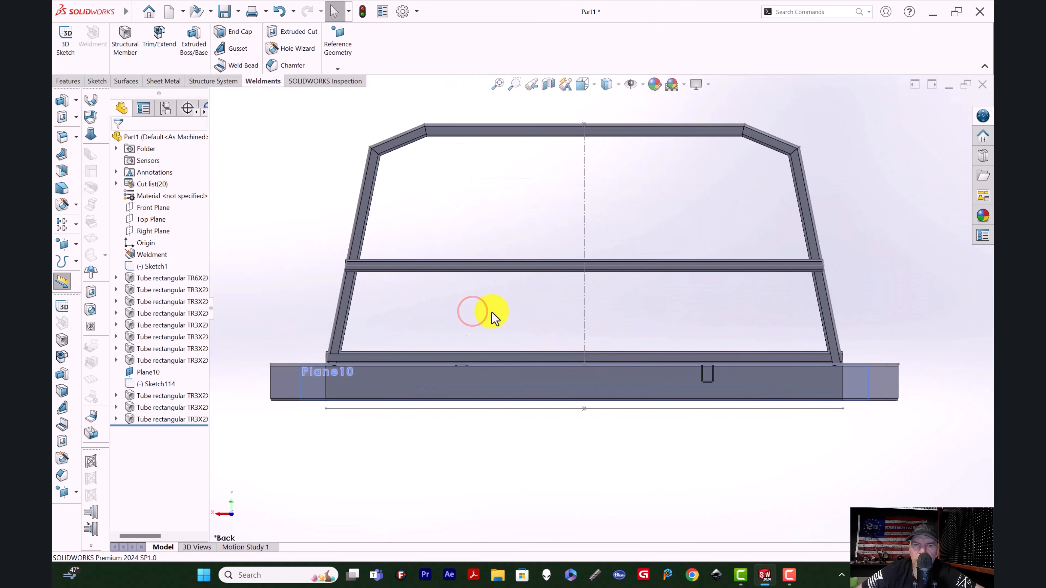
{"action": "middle_click_drag", "start_coordinate": [494, 320], "coordinate": [591, 319]}
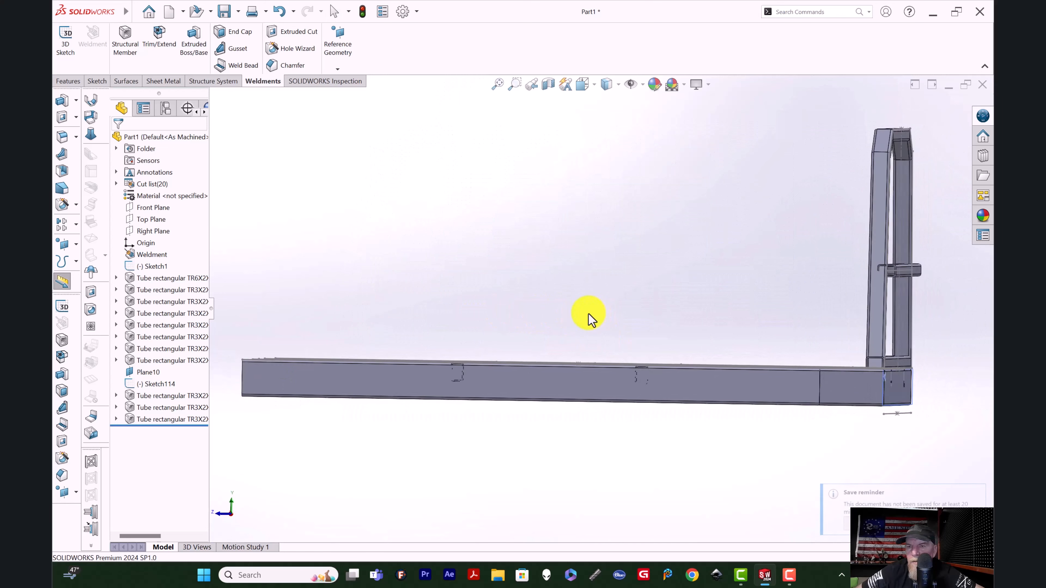
{"action": "scroll", "coordinate": [906, 334], "scroll_direction": "down", "scroll_amount": 5}
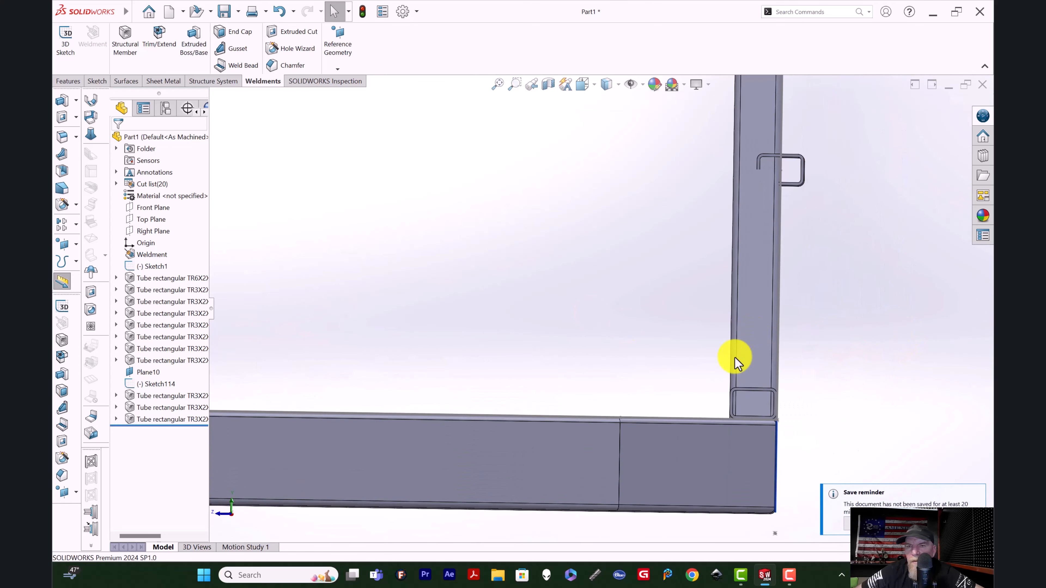
{"action": "scroll", "coordinate": [738, 364], "scroll_direction": "down", "scroll_amount": 4}
{"action": "scroll", "coordinate": [748, 383], "scroll_direction": "up", "scroll_amount": 4}
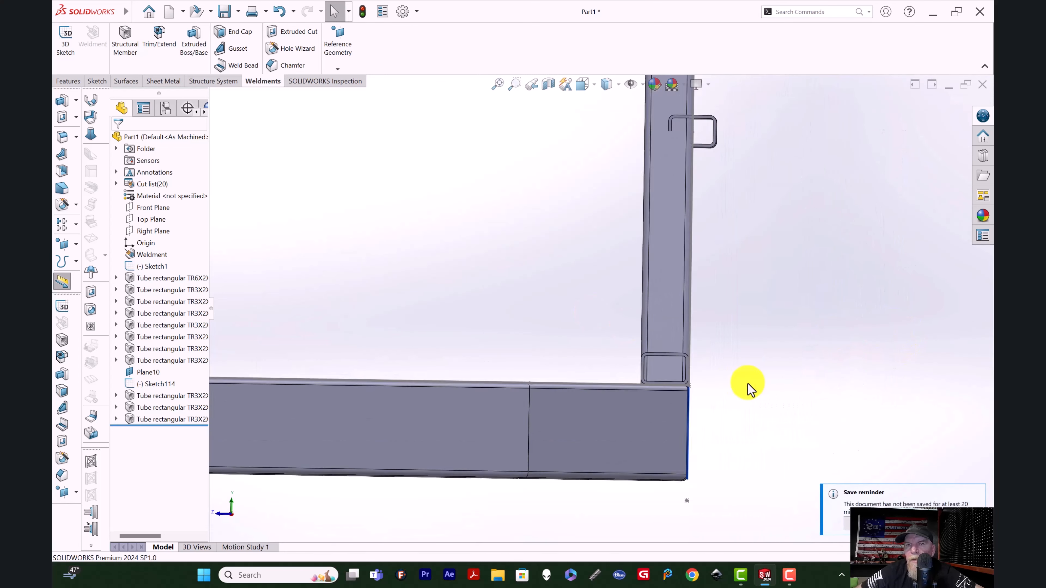
Edit the crossbar's structural member, relocating its profile so the lower rear corner lies on the path line, and apply it
{"action": "scroll", "coordinate": [683, 157], "scroll_direction": "up", "scroll_amount": 2}
{"action": "scroll", "coordinate": [670, 149], "scroll_direction": "down", "scroll_amount": 5}
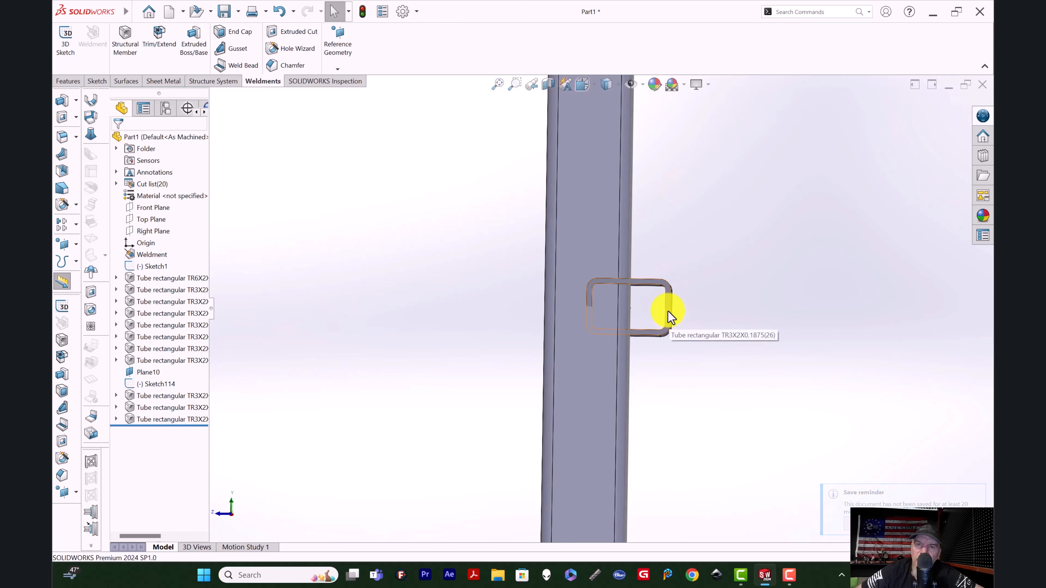
{"action": "left_click", "coordinate": [669, 317]}
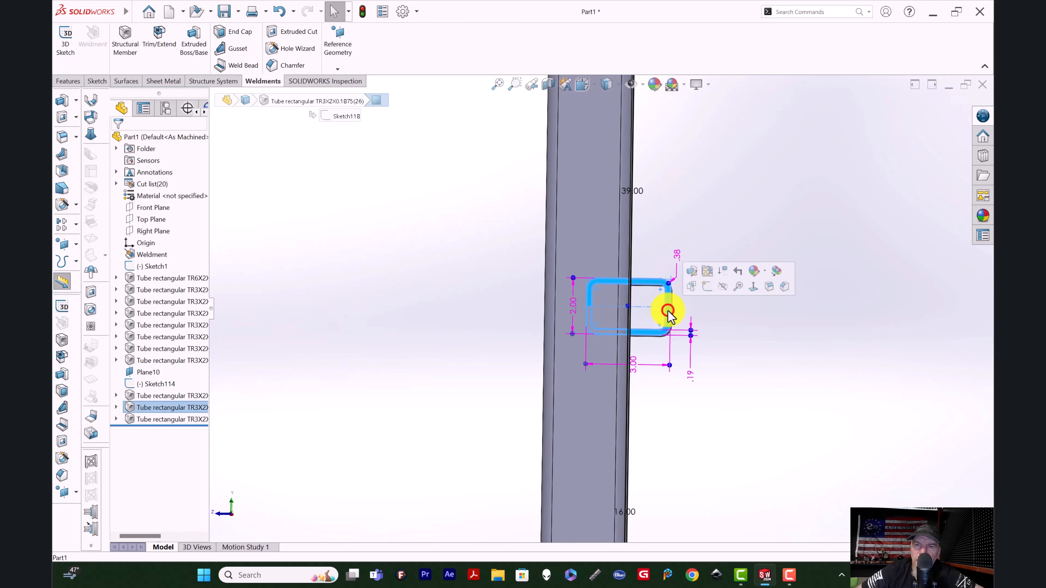
{"action": "left_click", "coordinate": [688, 272]}
{"action": "scroll", "coordinate": [163, 393], "scroll_direction": "down", "scroll_amount": 3}
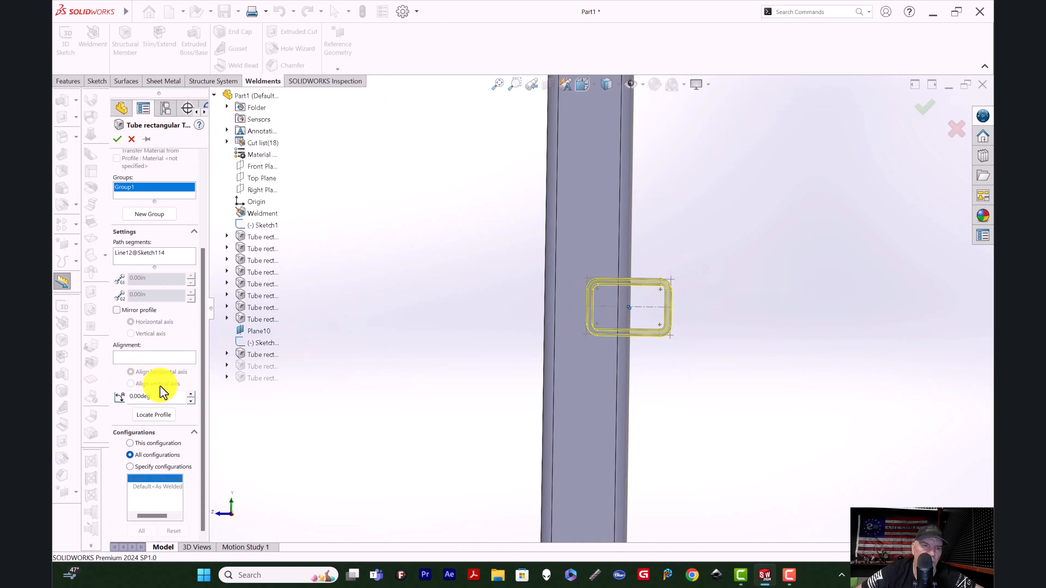
{"action": "left_click", "coordinate": [160, 419]}
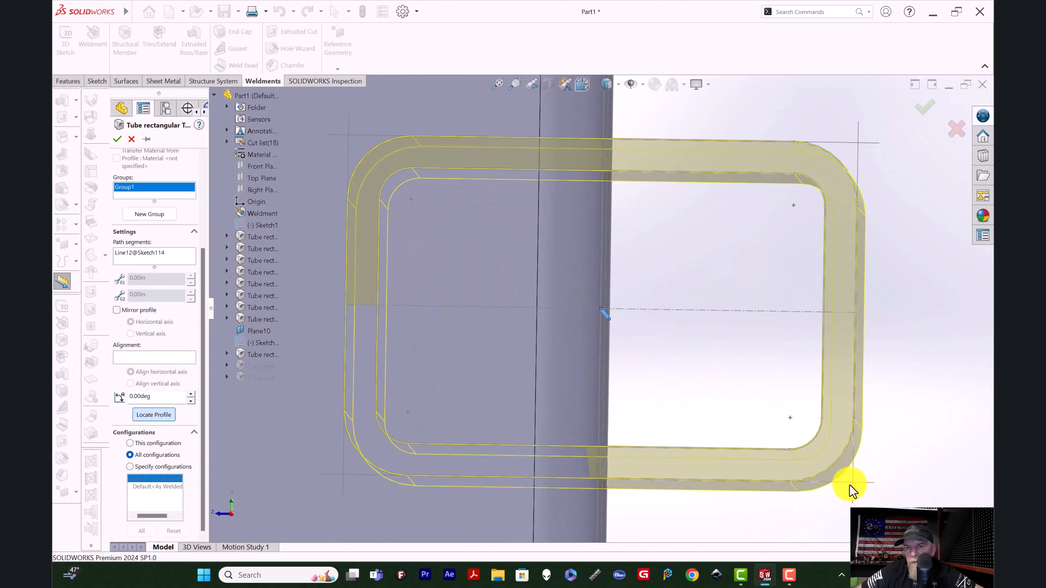
{"action": "left_click", "coordinate": [851, 481]}
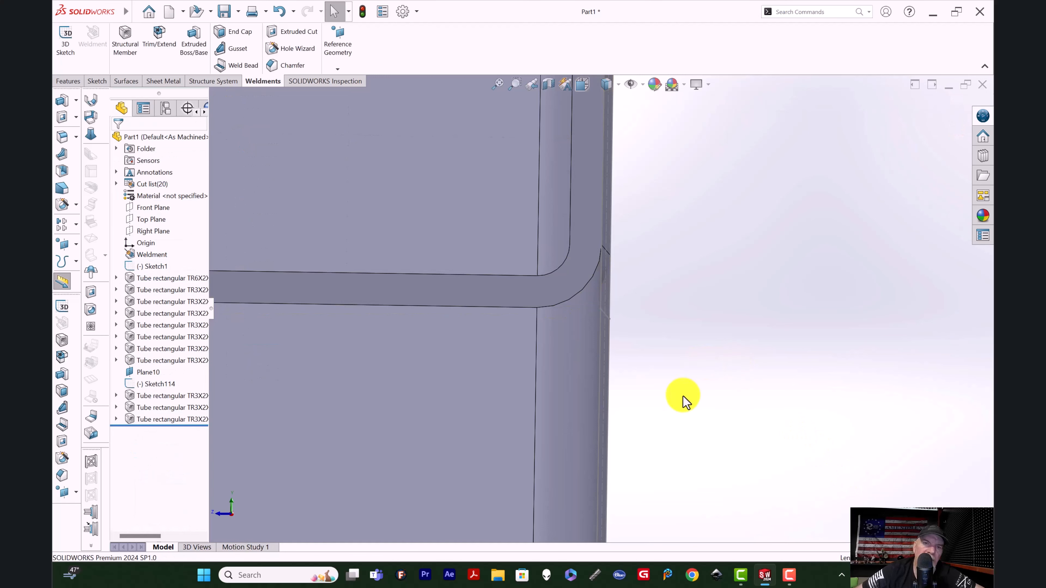
Examine the joint between the crossbar's end and the sloping hoop leg from several angles
{"action": "middle_click_drag", "start_coordinate": [775, 347], "coordinate": [716, 354]}
{"action": "scroll", "coordinate": [716, 354], "scroll_direction": "up", "scroll_amount": 7}
{"action": "middle_click_drag", "start_coordinate": [872, 337], "coordinate": [794, 343]}
{"action": "scroll", "coordinate": [694, 238], "scroll_direction": "down", "scroll_amount": 2}
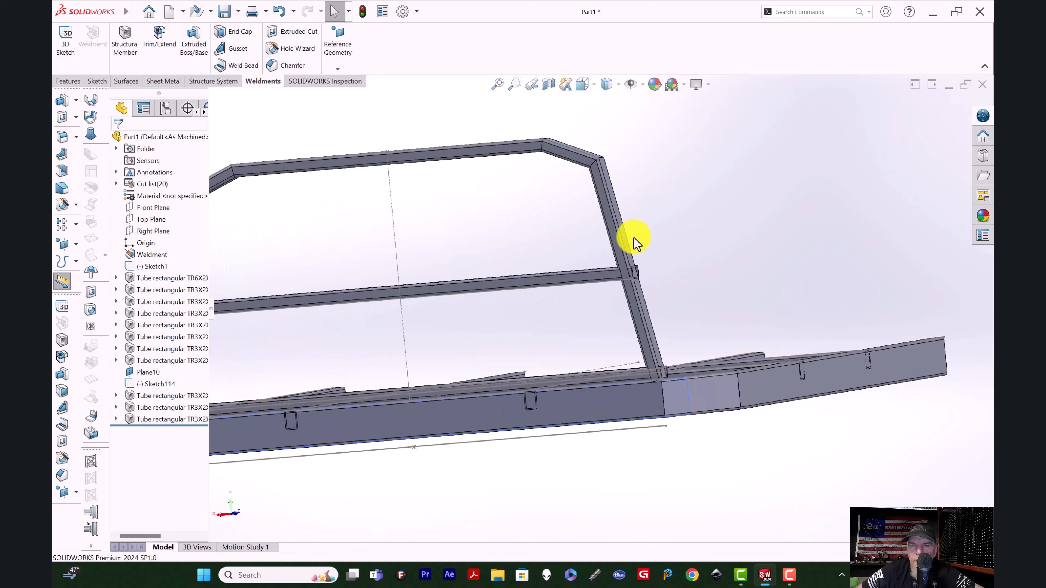
{"action": "scroll", "coordinate": [600, 273], "scroll_direction": "up", "scroll_amount": 3}
{"action": "scroll", "coordinate": [631, 271], "scroll_direction": "down", "scroll_amount": 8}
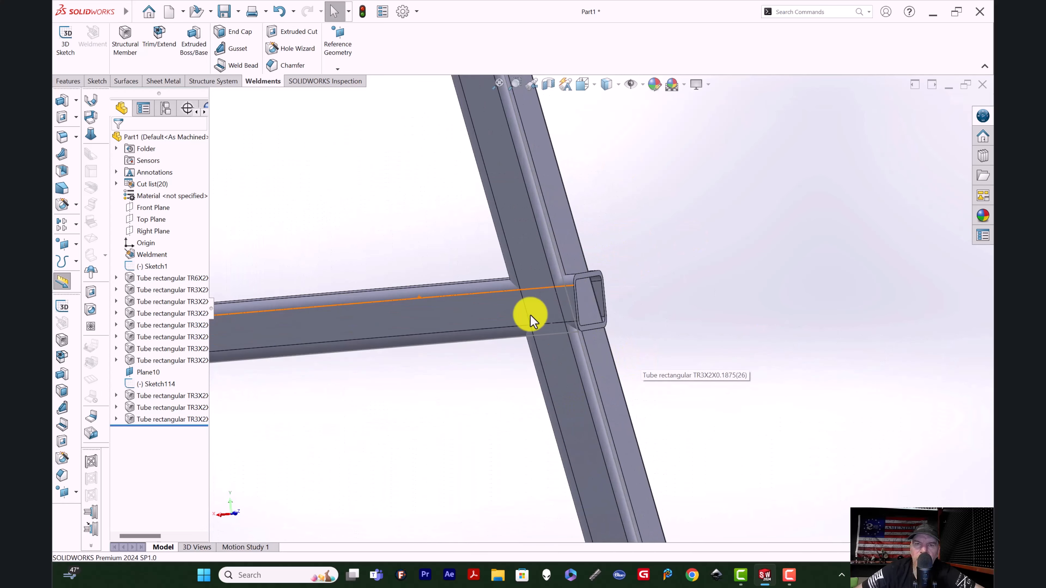
{"action": "scroll", "coordinate": [531, 321], "scroll_direction": "down", "scroll_amount": 6}
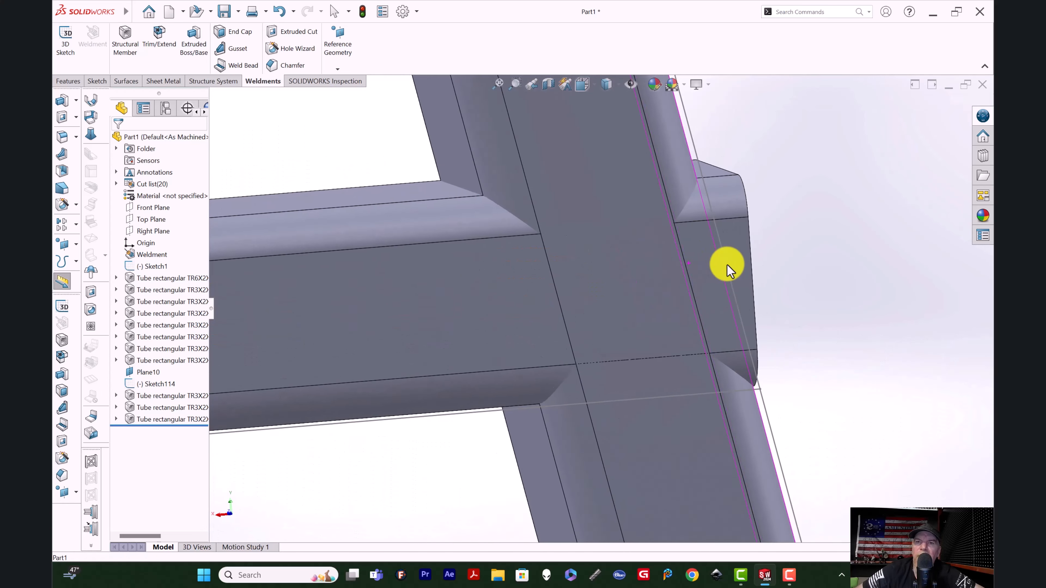
{"action": "scroll", "coordinate": [700, 262], "scroll_direction": "up", "scroll_amount": 1}
{"action": "scroll", "coordinate": [823, 304], "scroll_direction": "up", "scroll_amount": 3}
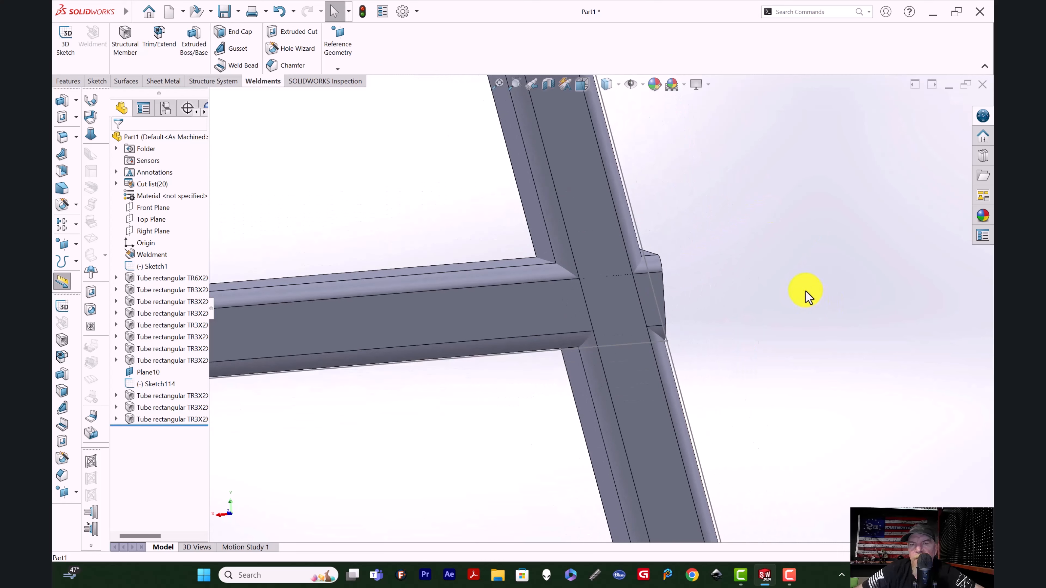
{"action": "middle_click_drag", "start_coordinate": [806, 291], "coordinate": [696, 316]}
Examine the hoop's connection to the frame and the cross-tube joints along the side rail
{"action": "scroll", "coordinate": [694, 324], "scroll_direction": "up", "scroll_amount": 4}
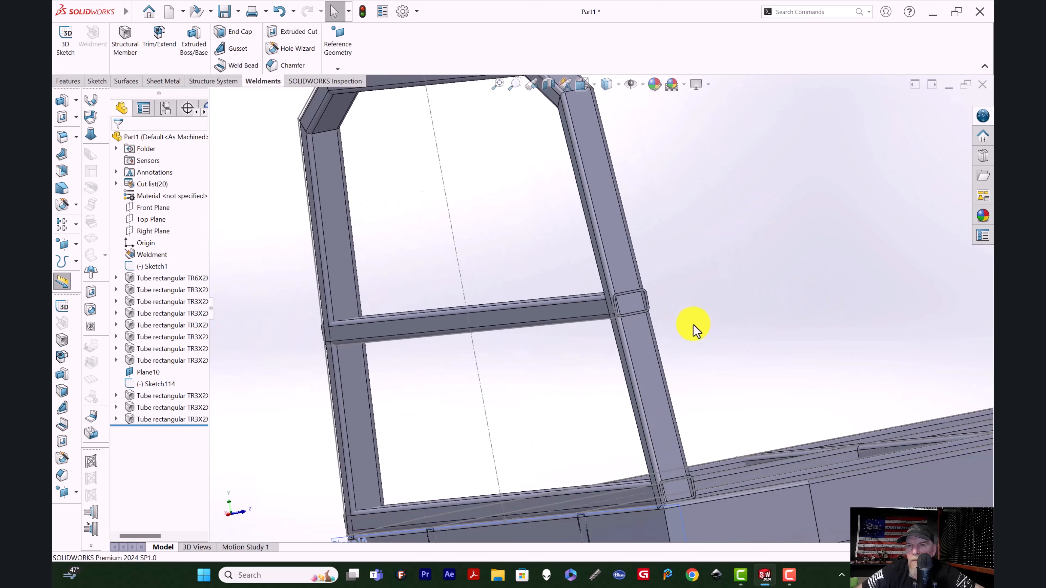
{"action": "scroll", "coordinate": [694, 329], "scroll_direction": "up", "scroll_amount": 3}
{"action": "middle_click_drag", "start_coordinate": [794, 381], "coordinate": [836, 369]}
{"action": "scroll", "coordinate": [790, 339], "scroll_direction": "down", "scroll_amount": 5}
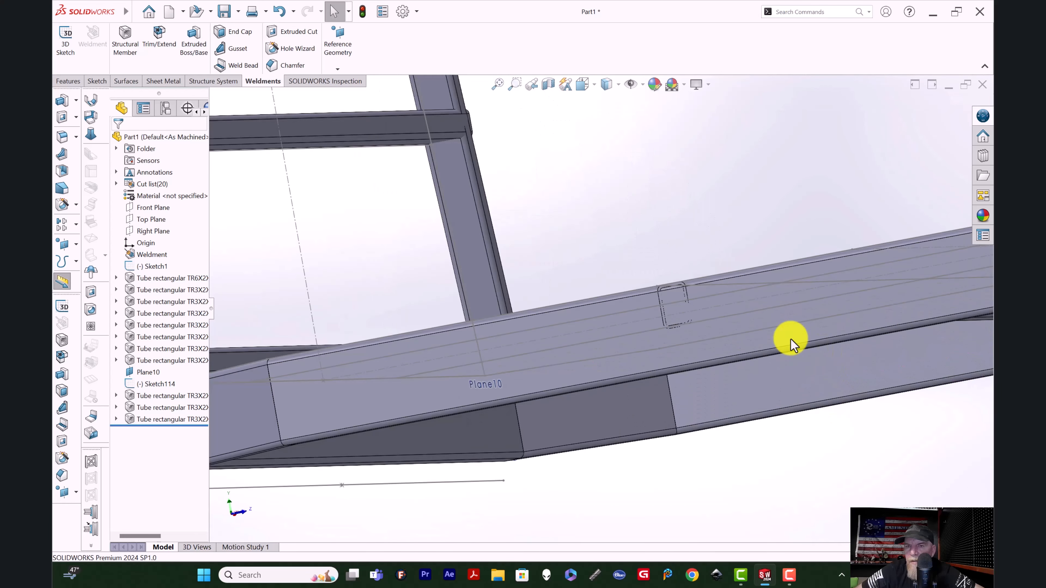
{"action": "scroll", "coordinate": [717, 315], "scroll_direction": "down", "scroll_amount": 3}
{"action": "mouse_move", "coordinate": [788, 317]}
{"action": "middle_mouse_down"}
{"action": "mouse_move", "coordinate": [801, 393]}
{"action": "mouse_move", "coordinate": [735, 289]}
{"action": "mouse_move", "coordinate": [737, 307]}
{"action": "mouse_move", "coordinate": [621, 264]}
{"action": "mouse_move", "coordinate": [631, 168]}
{"action": "mouse_move", "coordinate": [670, 241]}
{"action": "mouse_move", "coordinate": [634, 282]}
{"action": "middle_mouse_up"}
{"action": "scroll", "coordinate": [635, 284], "scroll_direction": "up", "scroll_amount": 5}
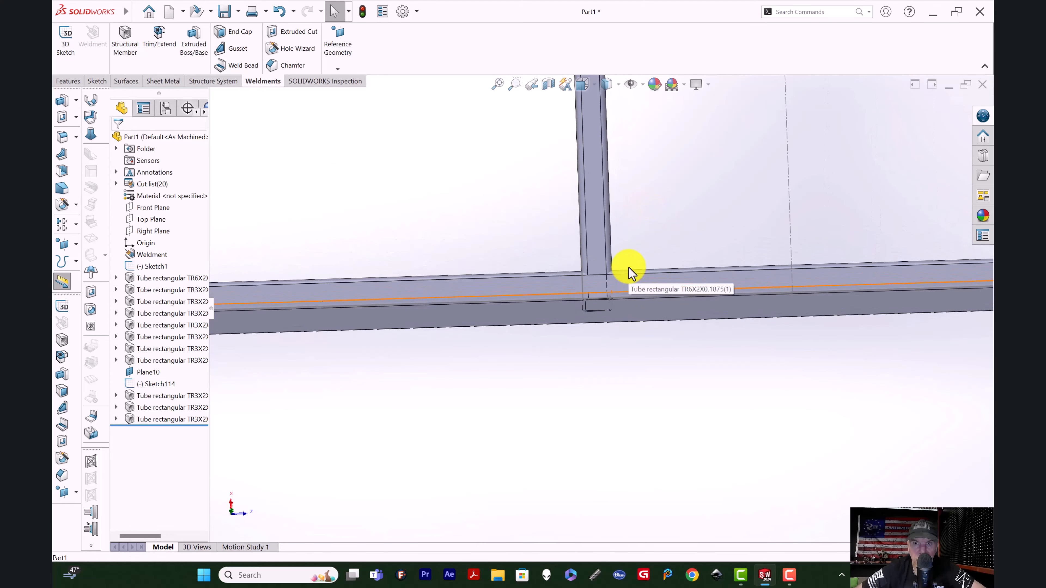
{"action": "scroll", "coordinate": [629, 269], "scroll_direction": "up", "scroll_amount": 4}
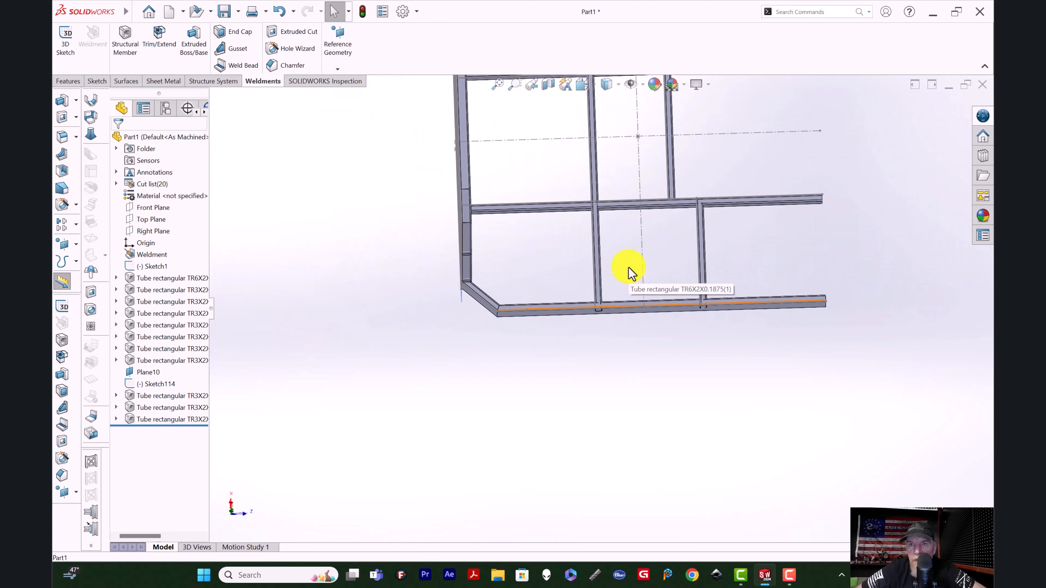
Examine the frame's cross-tube layout and the places where the crossbar and base tube run past the hoop leg
{"action": "middle_click_drag", "start_coordinate": [631, 272], "coordinate": [661, 234]}
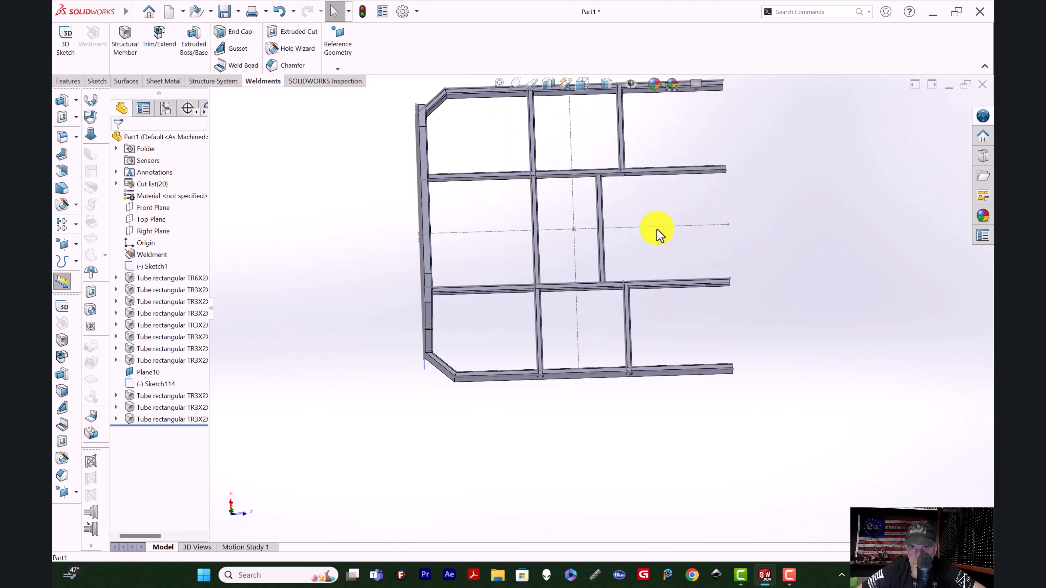
{"action": "scroll", "coordinate": [589, 228], "scroll_direction": "down", "scroll_amount": 5}
{"action": "scroll", "coordinate": [581, 232], "scroll_direction": "up", "scroll_amount": 2}
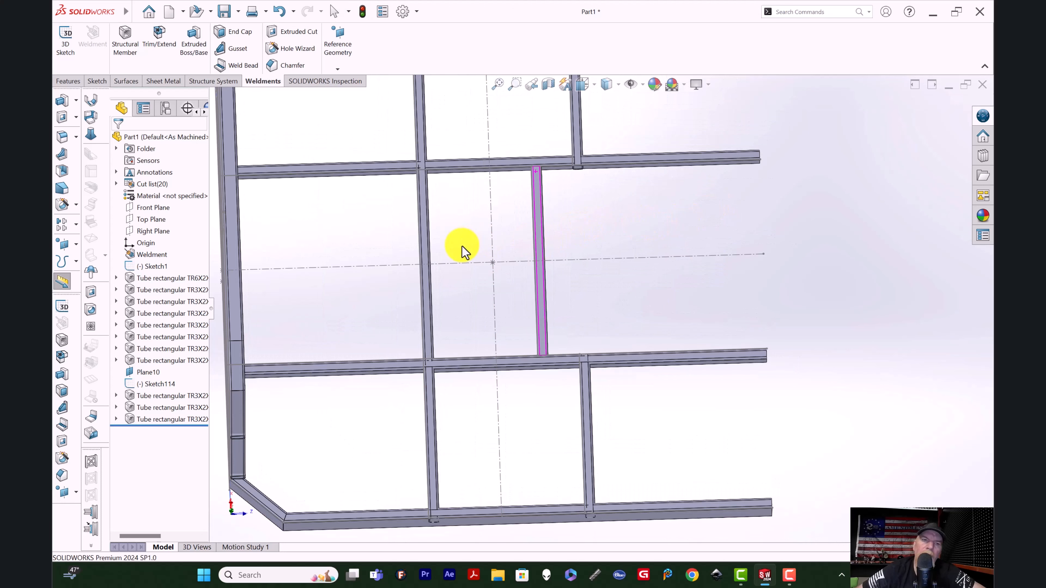
{"action": "middle_click_drag", "start_coordinate": [462, 246], "coordinate": [460, 365]}
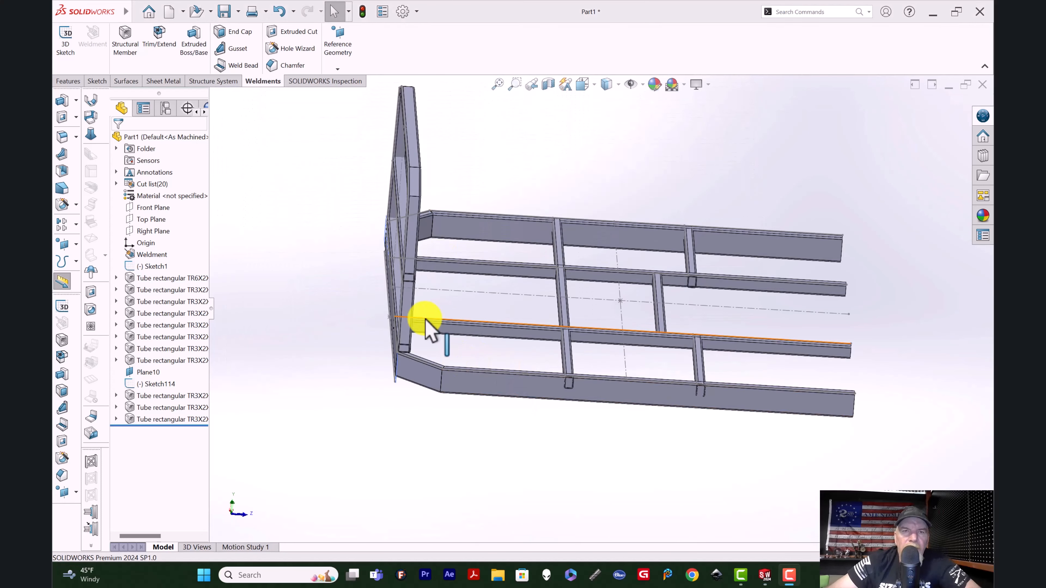
{"action": "middle_click_drag", "start_coordinate": [427, 320], "coordinate": [770, 282]}
{"action": "scroll", "coordinate": [770, 285], "scroll_direction": "down", "scroll_amount": 8}
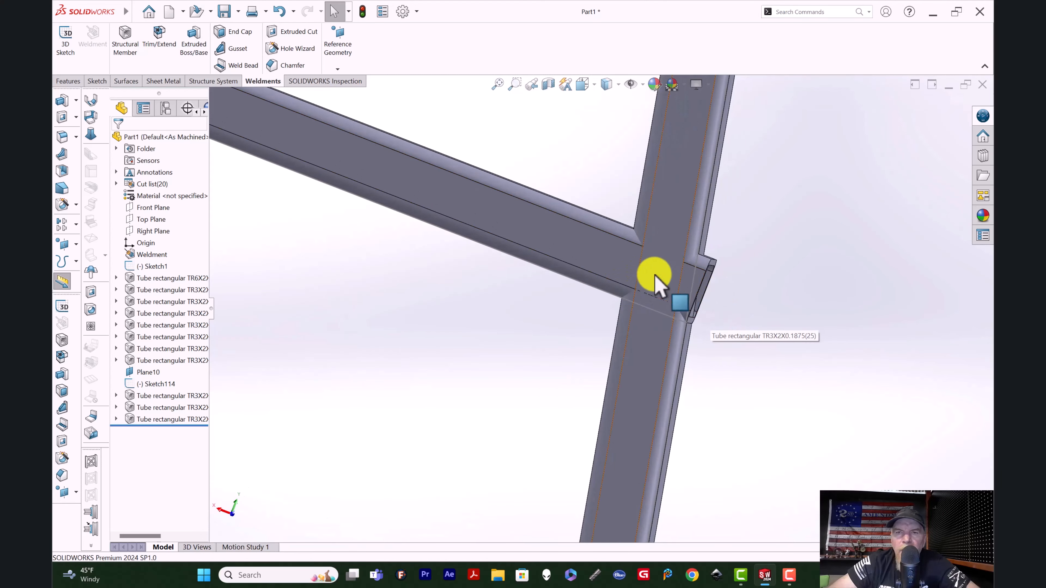
{"action": "scroll", "coordinate": [675, 309], "scroll_direction": "up", "scroll_amount": 6}
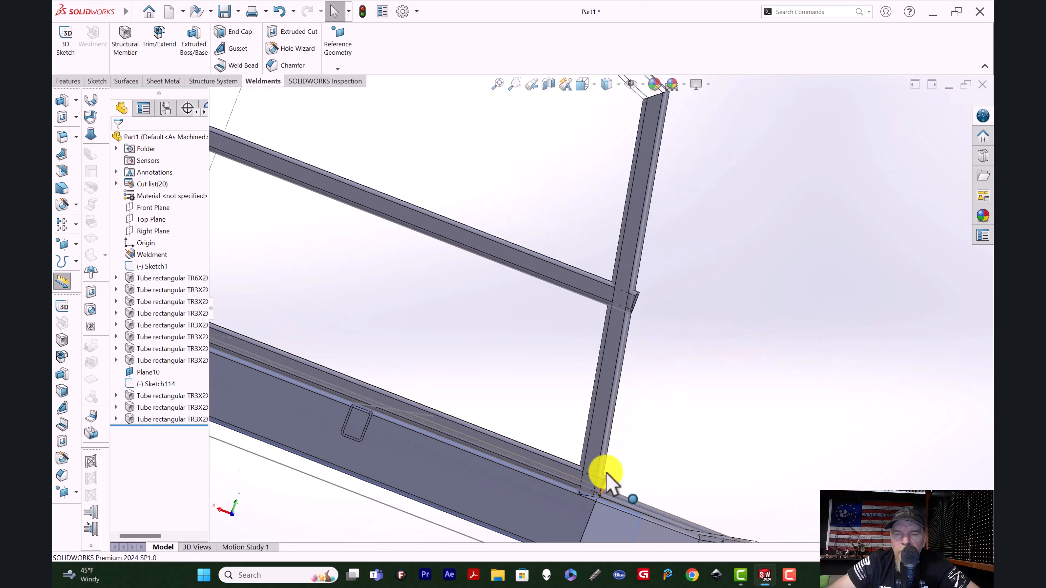
Trim the ends of the crossbar and the base tube against the hoop leg at one side, using the leg as the body boundary
{"action": "middle_click_drag", "start_coordinate": [784, 293], "coordinate": [284, 134]}
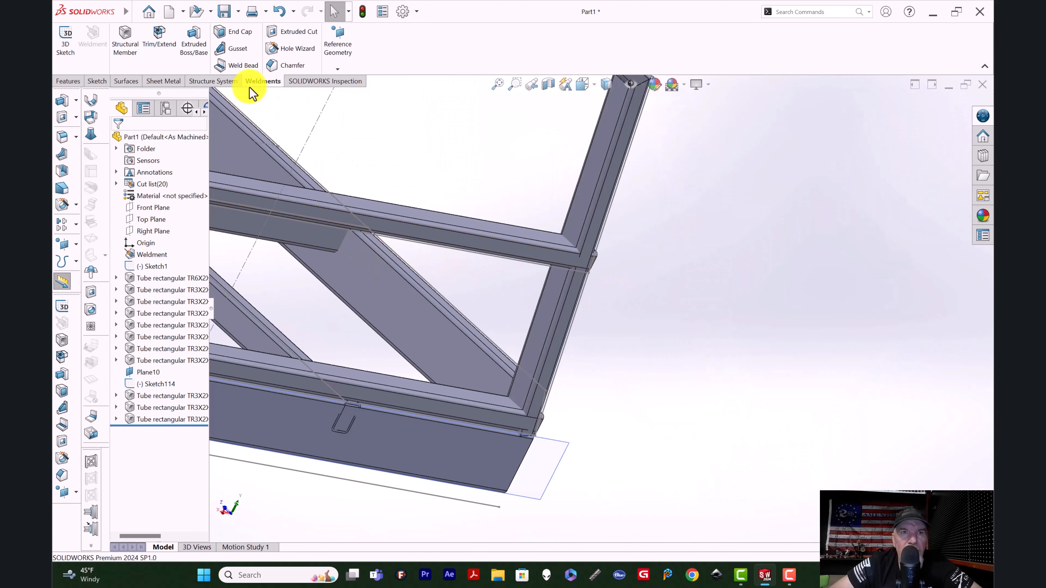
{"action": "left_click", "coordinate": [156, 40]}
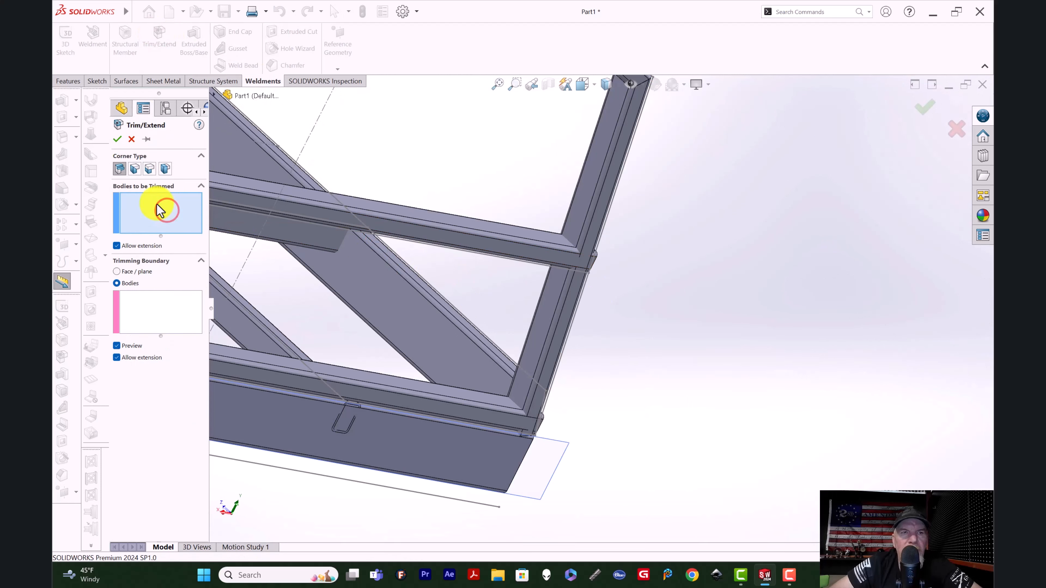
{"action": "left_click", "coordinate": [504, 231]}
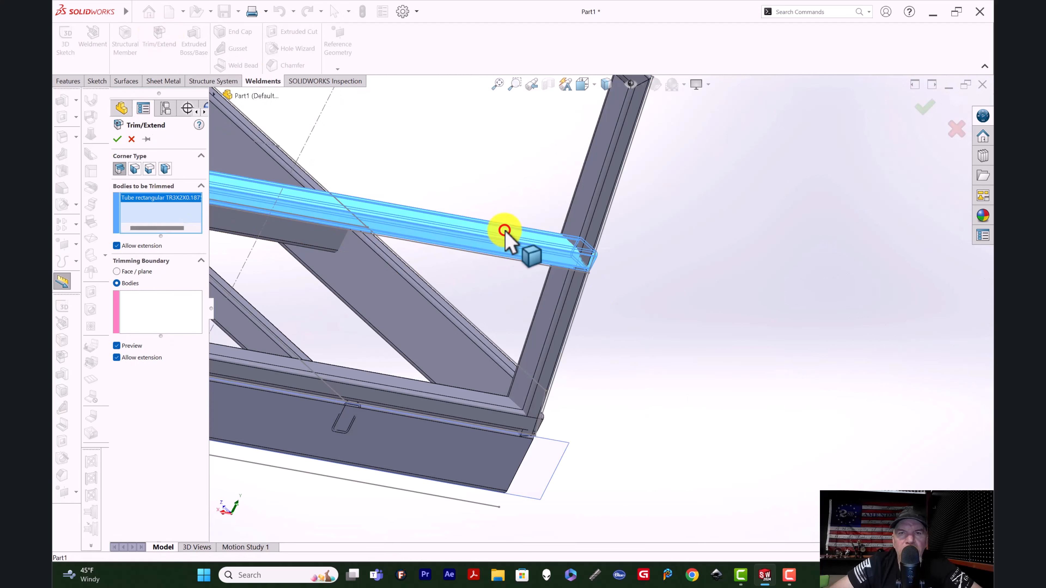
{"action": "left_click", "coordinate": [474, 402]}
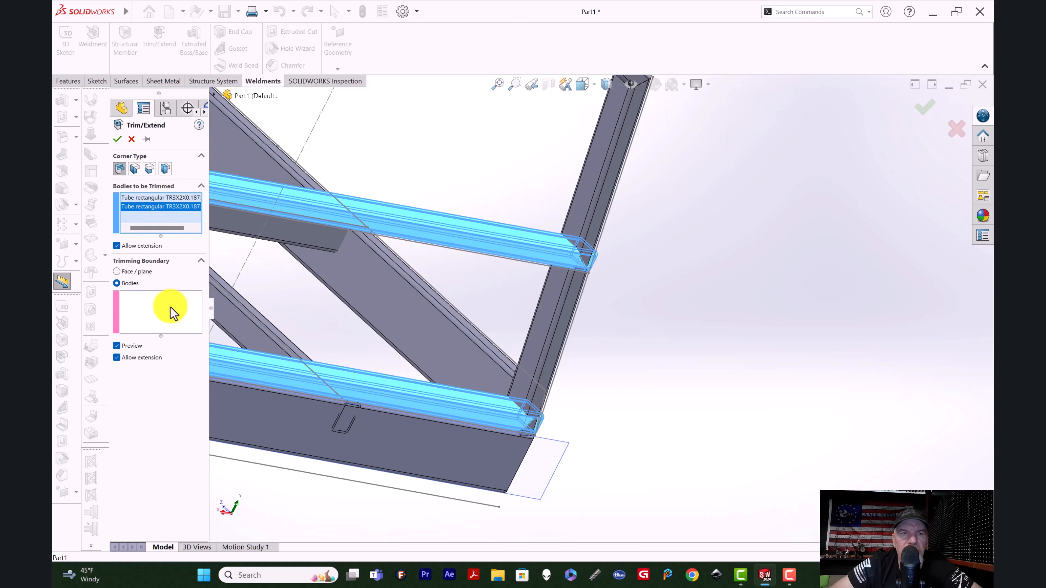
{"action": "left_click", "coordinate": [157, 309]}
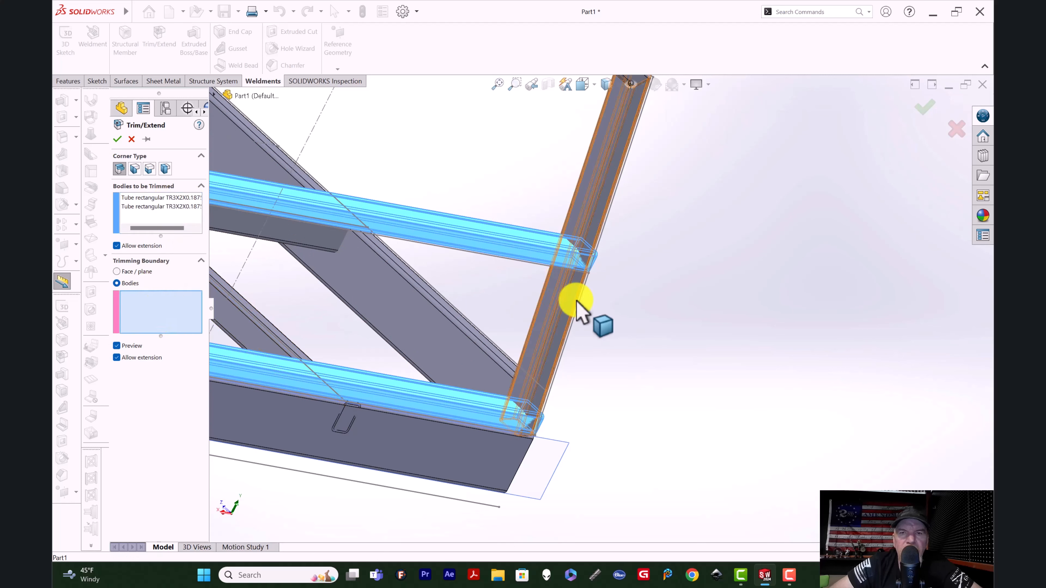
{"action": "left_click", "coordinate": [548, 304]}
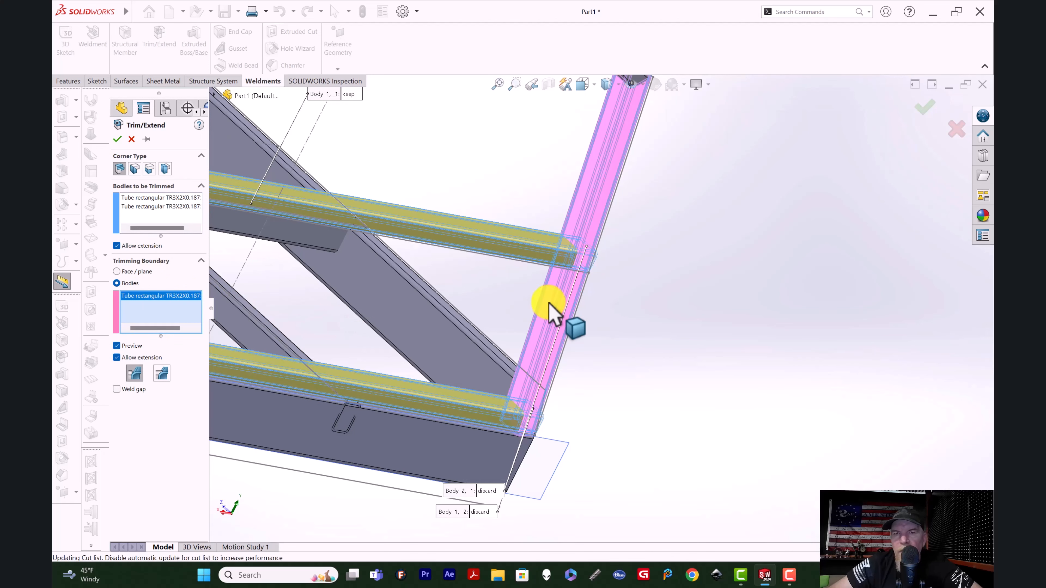
{"action": "key", "text": "Return"}
Examine the trimmed crossbar and base tube ends at the hoop leg, then view the whole hoop
{"action": "middle_click_drag", "start_coordinate": [639, 312], "coordinate": [592, 271]}
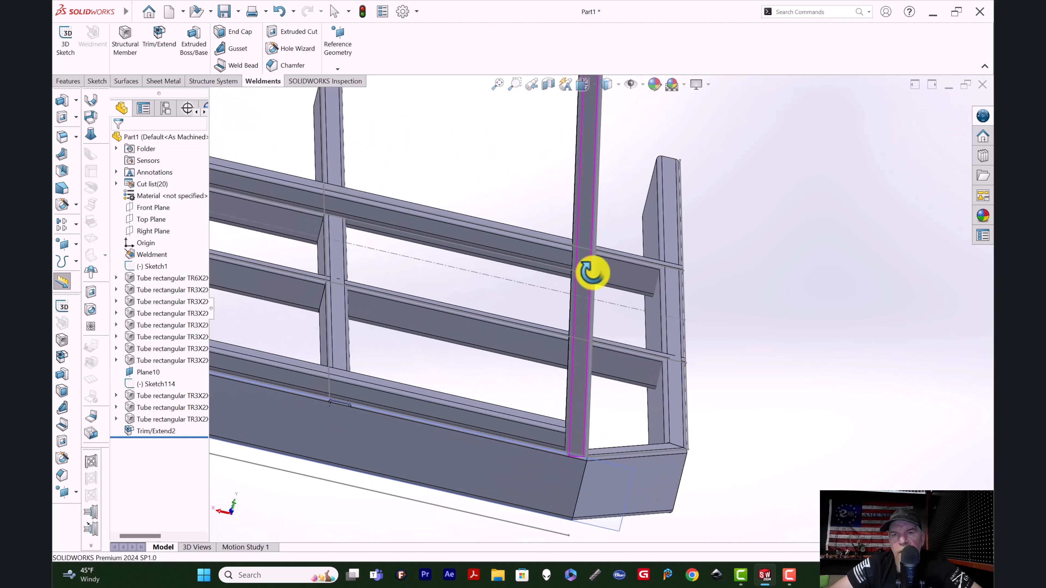
{"action": "scroll", "coordinate": [608, 262], "scroll_direction": "down", "scroll_amount": 5}
{"action": "scroll", "coordinate": [560, 344], "scroll_direction": "up", "scroll_amount": 4}
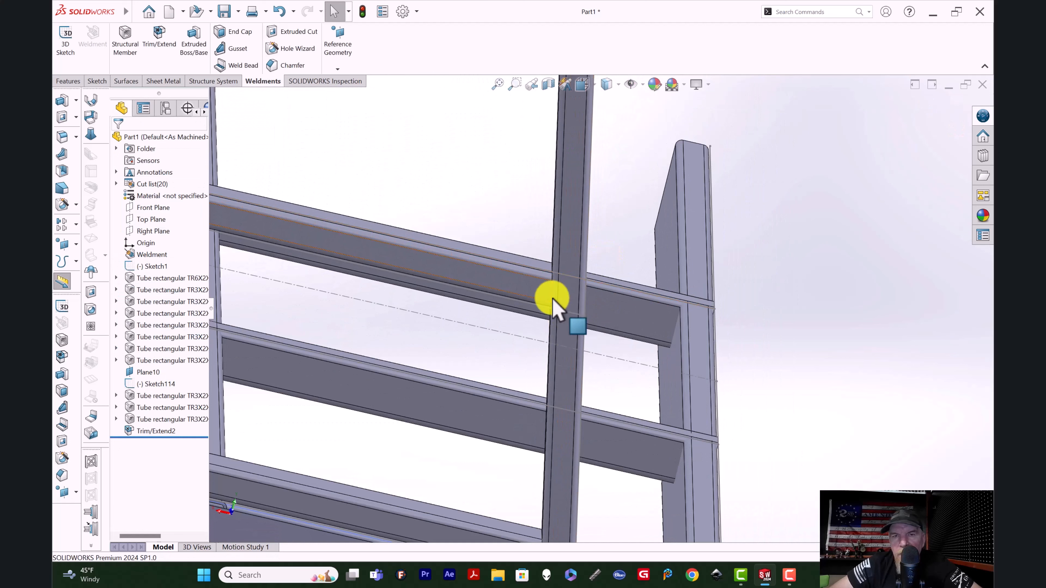
{"action": "scroll", "coordinate": [636, 397], "scroll_direction": "up", "scroll_amount": 6}
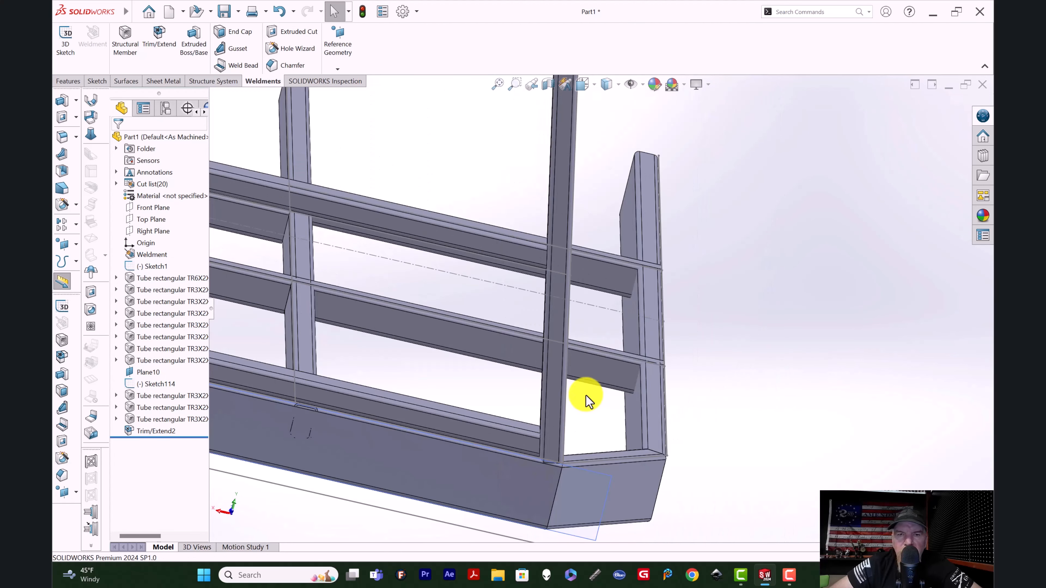
{"action": "scroll", "coordinate": [576, 384], "scroll_direction": "down", "scroll_amount": 5}
{"action": "scroll", "coordinate": [579, 380], "scroll_direction": "down", "scroll_amount": 3}
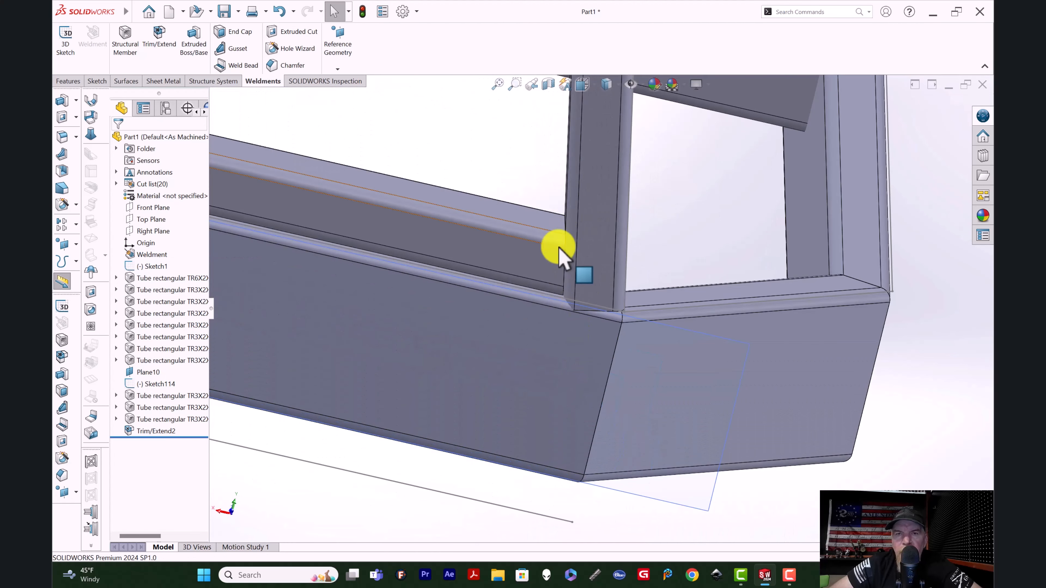
{"action": "scroll", "coordinate": [590, 365], "scroll_direction": "up", "scroll_amount": 3}
{"action": "scroll", "coordinate": [589, 367], "scroll_direction": "up", "scroll_amount": 5}
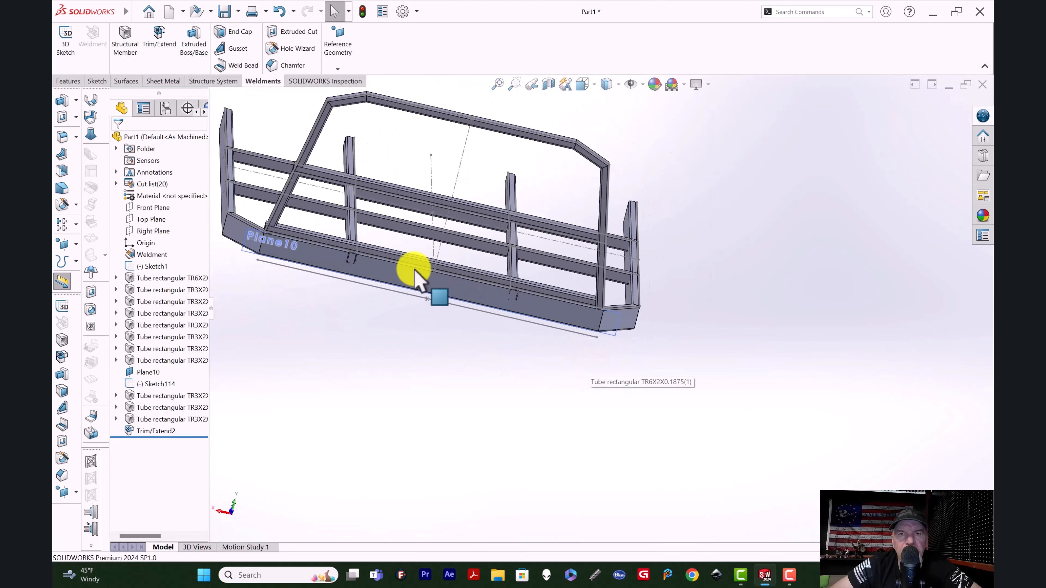
Trim the other ends of the crossbar and base tube against the opposite sloping hoop leg as the body boundary
{"action": "scroll", "coordinate": [275, 164], "scroll_direction": "down", "scroll_amount": 5}
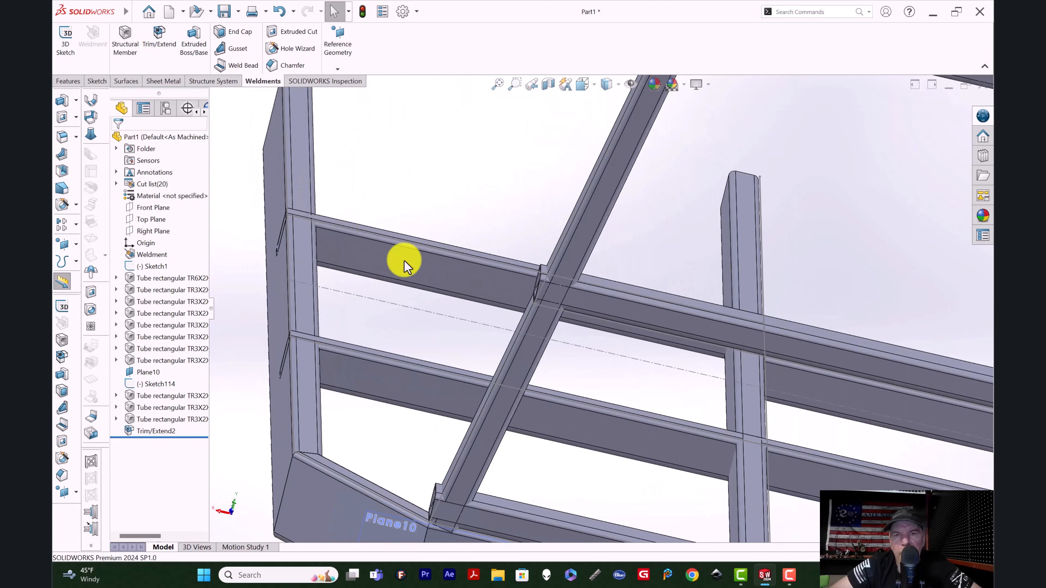
{"action": "left_click", "coordinate": [159, 43]}
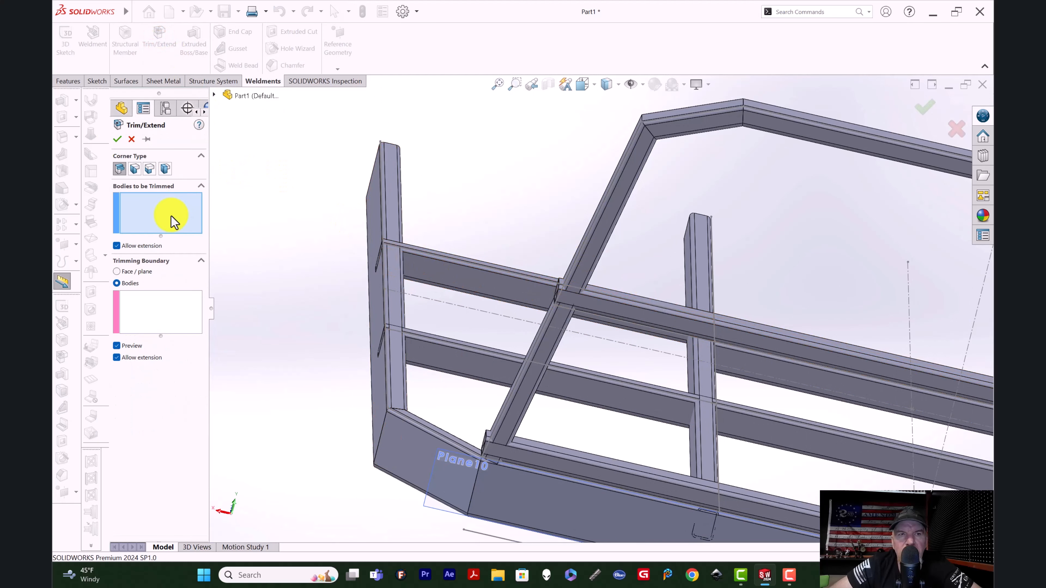
{"action": "left_click", "coordinate": [676, 316]}
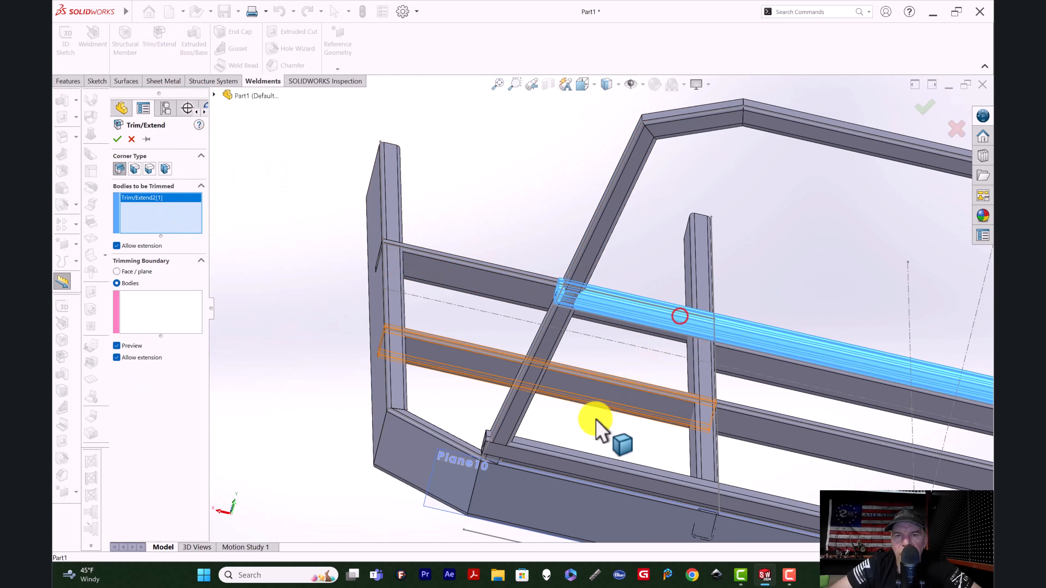
{"action": "left_click", "coordinate": [576, 465]}
{"action": "left_click", "coordinate": [151, 308]}
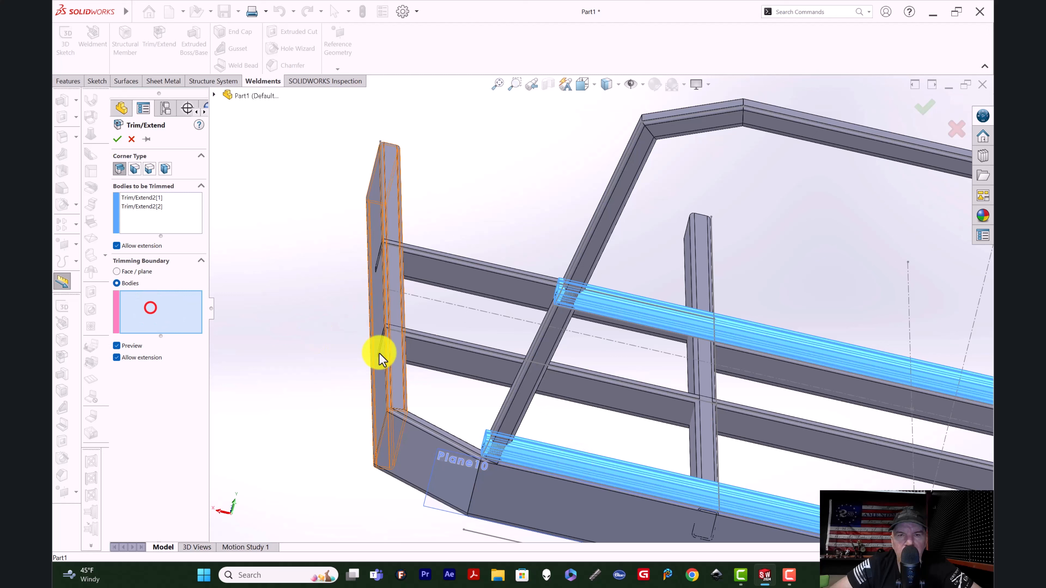
{"action": "left_click", "coordinate": [533, 371]}
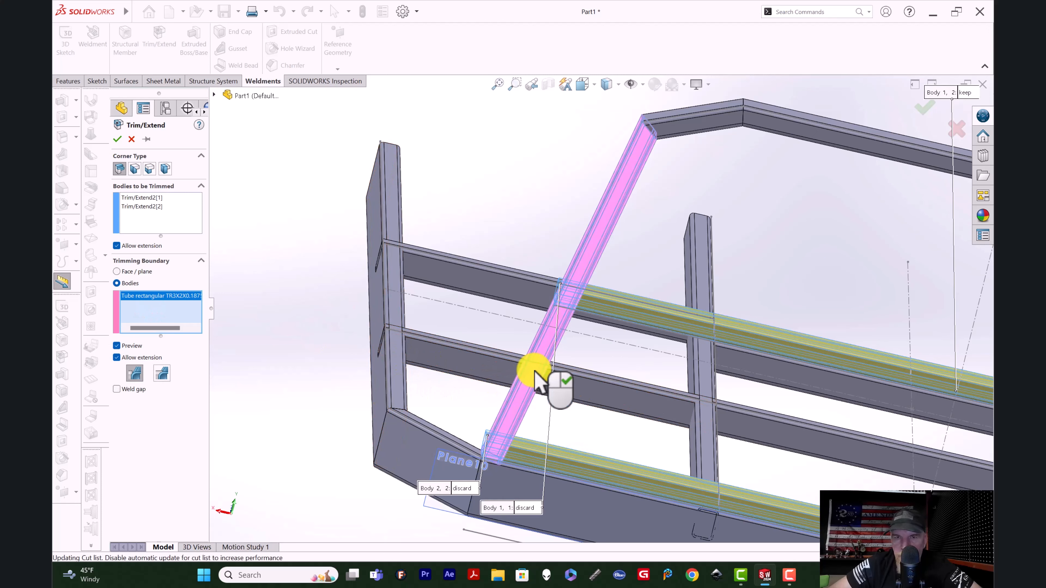
{"action": "right_click", "coordinate": [536, 372]}
Examine the crossbar and base tube joints at the second hoop leg up close and in the overall frame
{"action": "scroll", "coordinate": [579, 346], "scroll_direction": "down", "scroll_amount": 5}
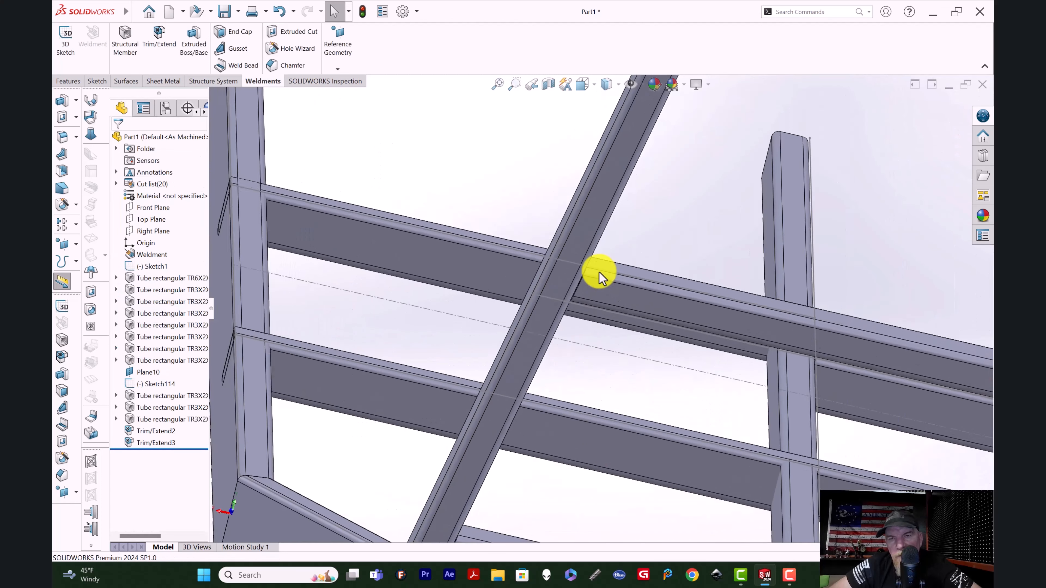
{"action": "scroll", "coordinate": [600, 271], "scroll_direction": "up", "scroll_amount": 2}
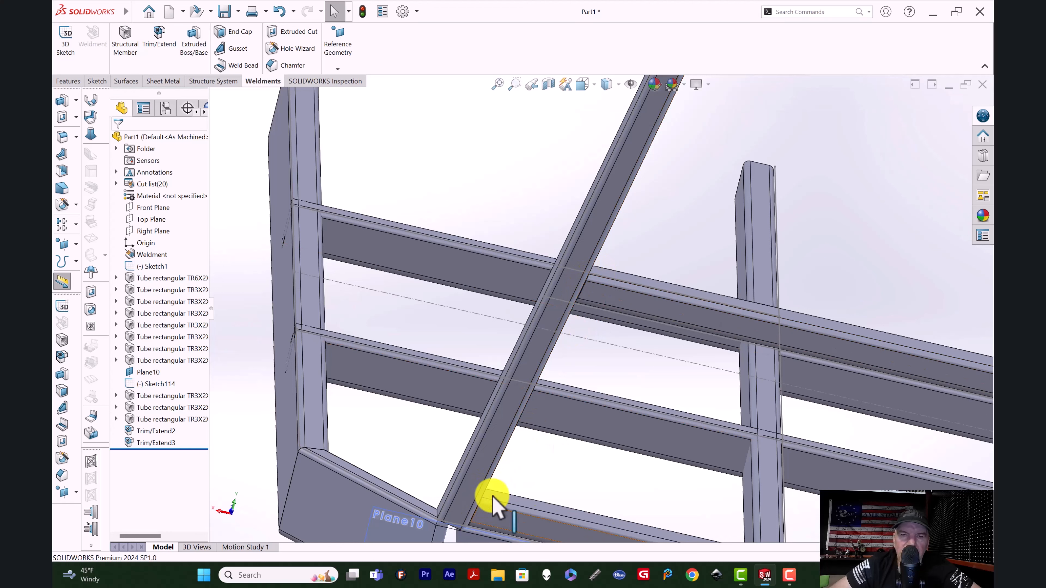
{"action": "scroll", "coordinate": [572, 436], "scroll_direction": "up", "scroll_amount": 4}
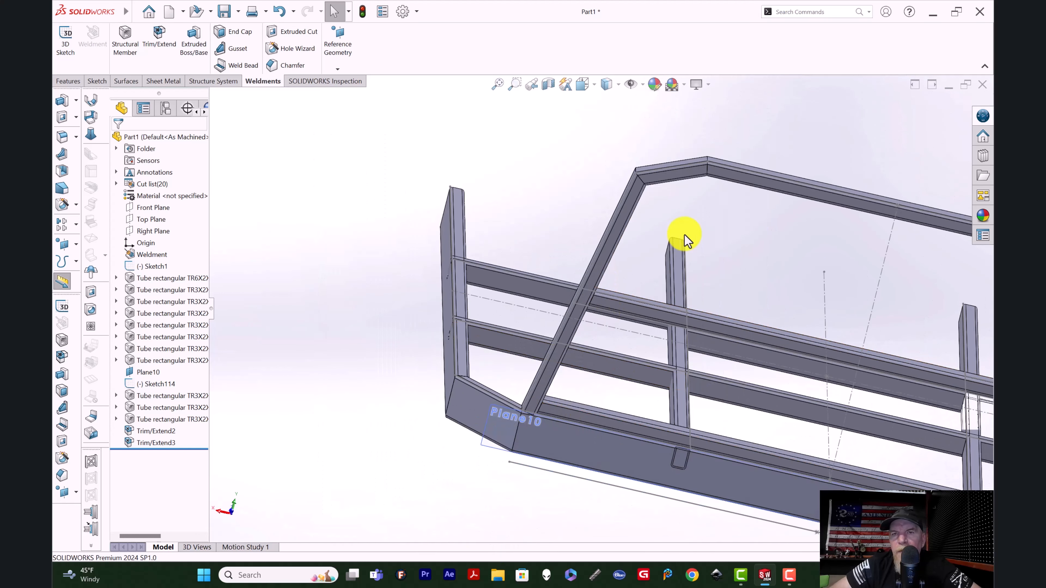
{"action": "scroll", "coordinate": [601, 190], "scroll_direction": "down", "scroll_amount": 2}
{"action": "scroll", "coordinate": [507, 246], "scroll_direction": "down", "scroll_amount": 2}
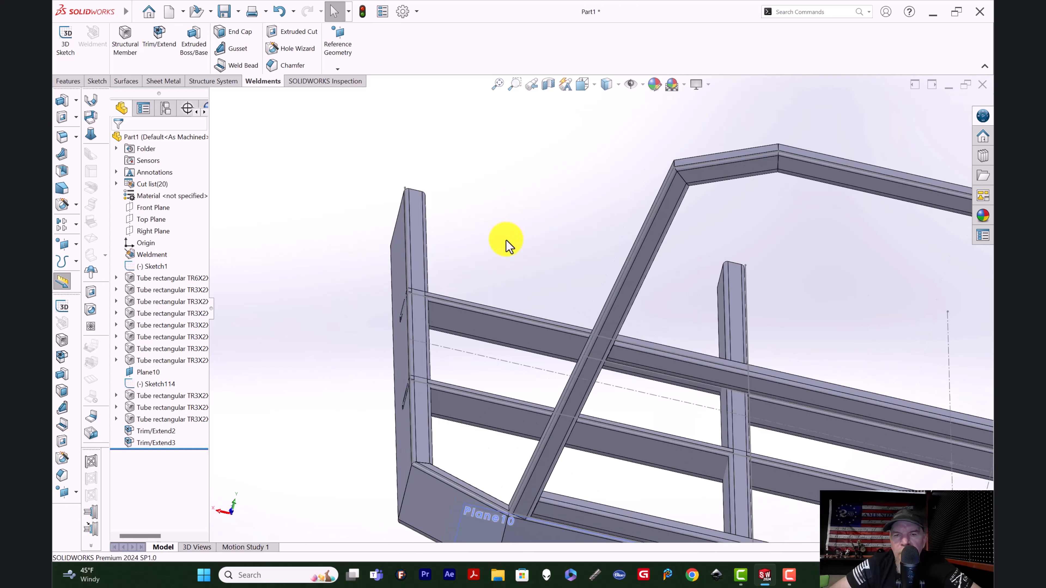
{"action": "scroll", "coordinate": [507, 246], "scroll_direction": "up", "scroll_amount": 2}
{"action": "scroll", "coordinate": [573, 248], "scroll_direction": "up", "scroll_amount": 2}
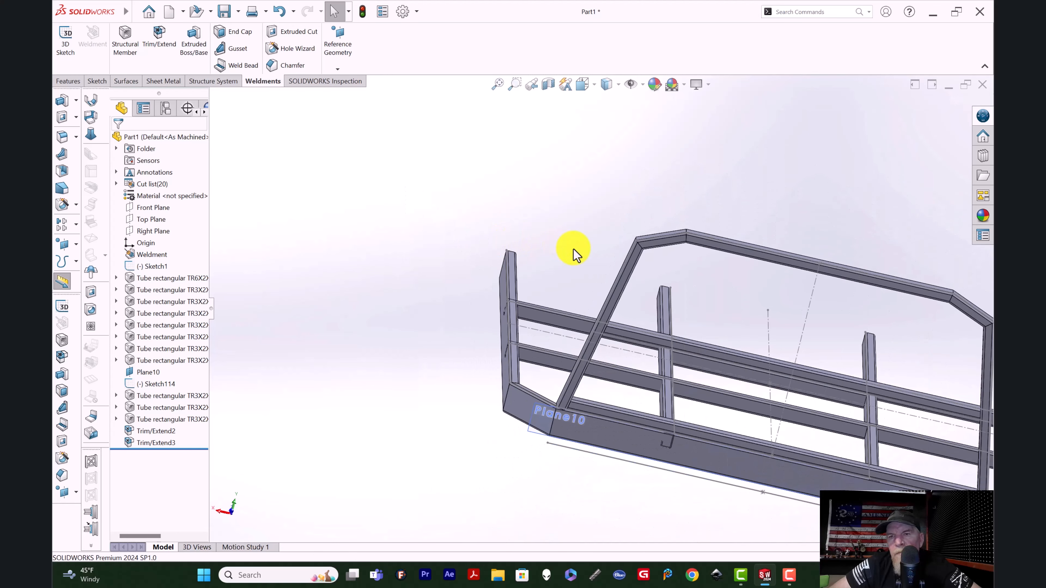
Trim the two cross tubes in the outer bay against the outer 6x2 side rail, using the rail as the body boundary
{"action": "middle_click_drag", "start_coordinate": [548, 332], "coordinate": [719, 468]}
{"action": "scroll", "coordinate": [700, 470], "scroll_direction": "down", "scroll_amount": 5}
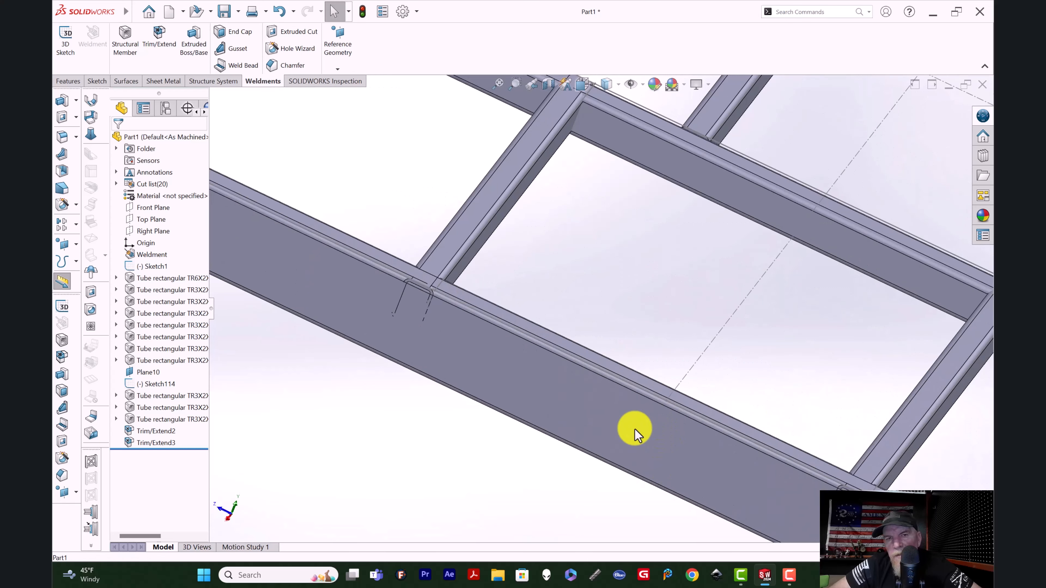
{"action": "middle_click_drag", "start_coordinate": [593, 311], "coordinate": [563, 402]}
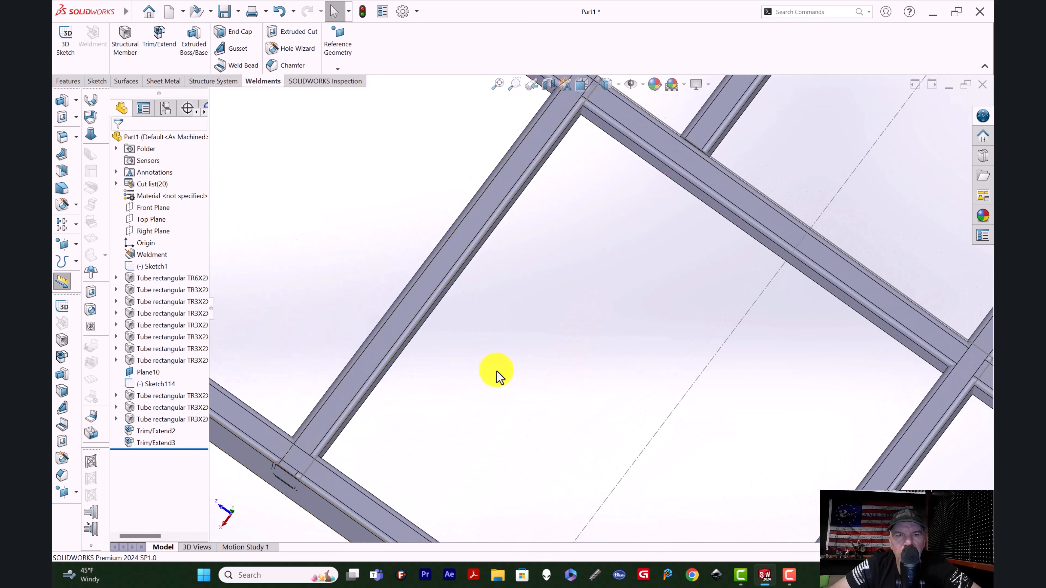
{"action": "scroll", "coordinate": [535, 363], "scroll_direction": "up", "scroll_amount": 3}
{"action": "scroll", "coordinate": [596, 354], "scroll_direction": "up", "scroll_amount": 1}
{"action": "middle_click_drag", "start_coordinate": [596, 354], "coordinate": [611, 322]}
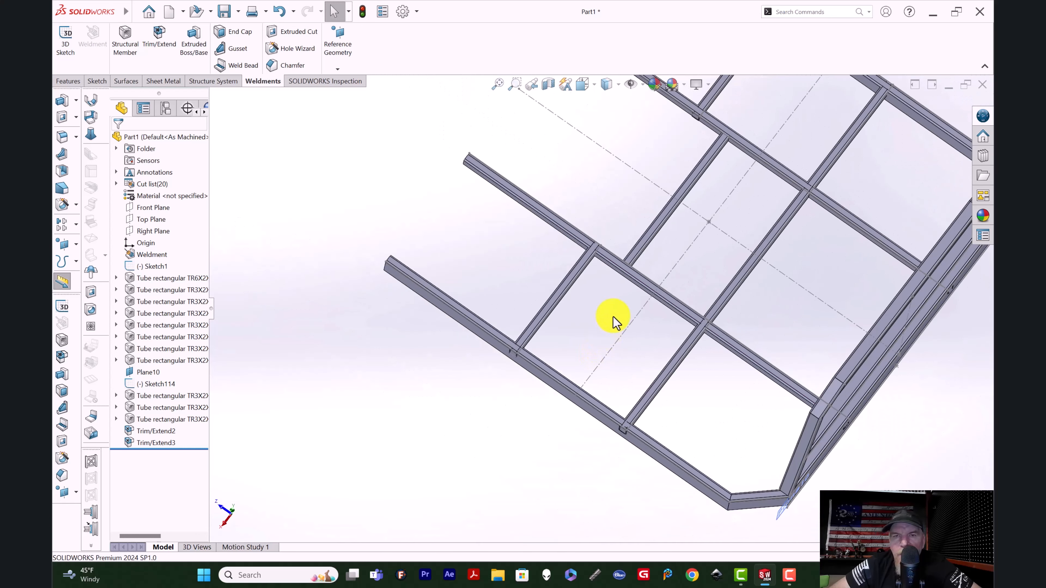
{"action": "left_click", "coordinate": [154, 38]}
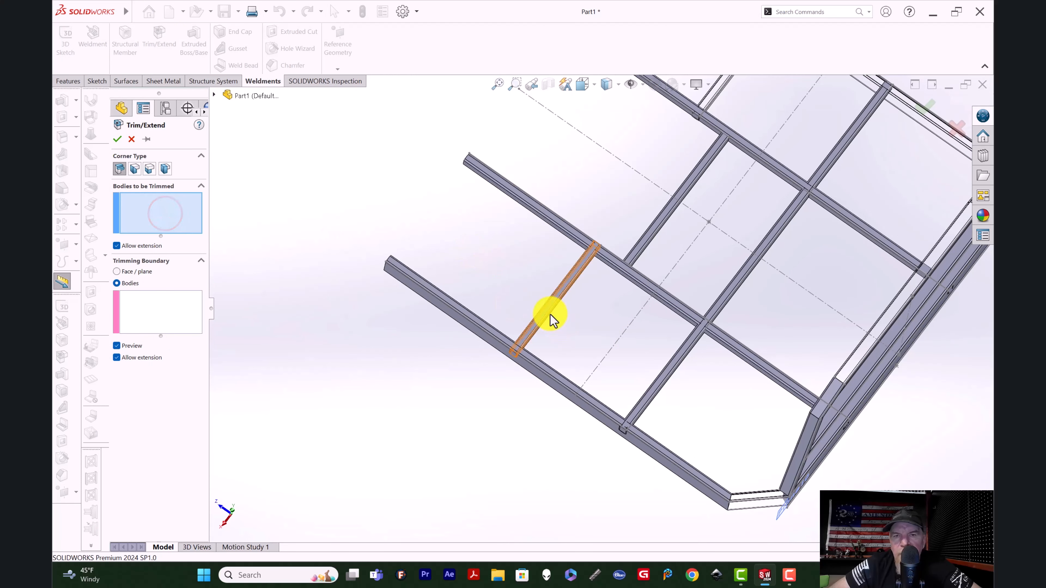
{"action": "left_click", "coordinate": [652, 391]}
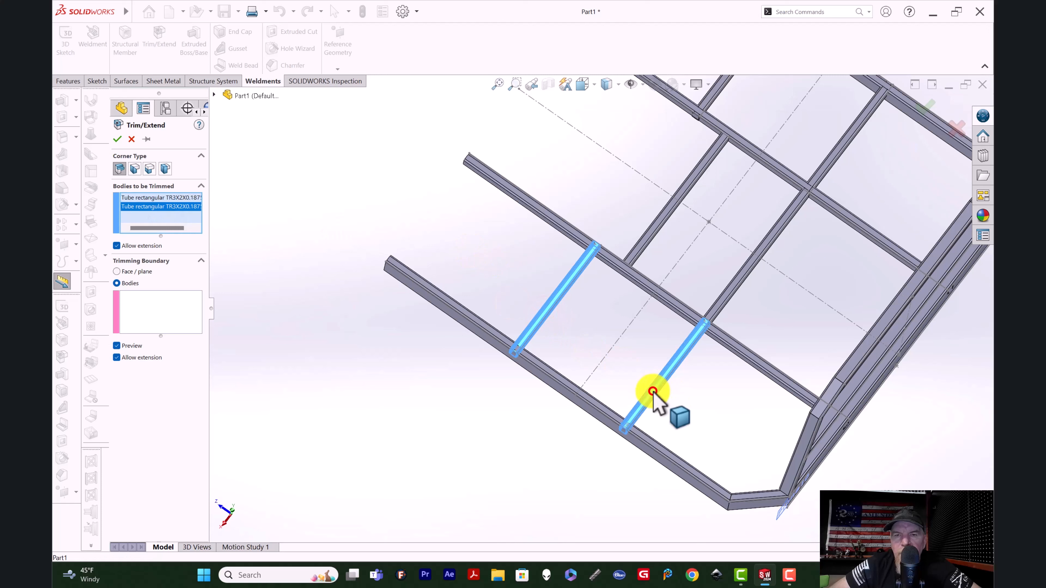
{"action": "left_click", "coordinate": [139, 311]}
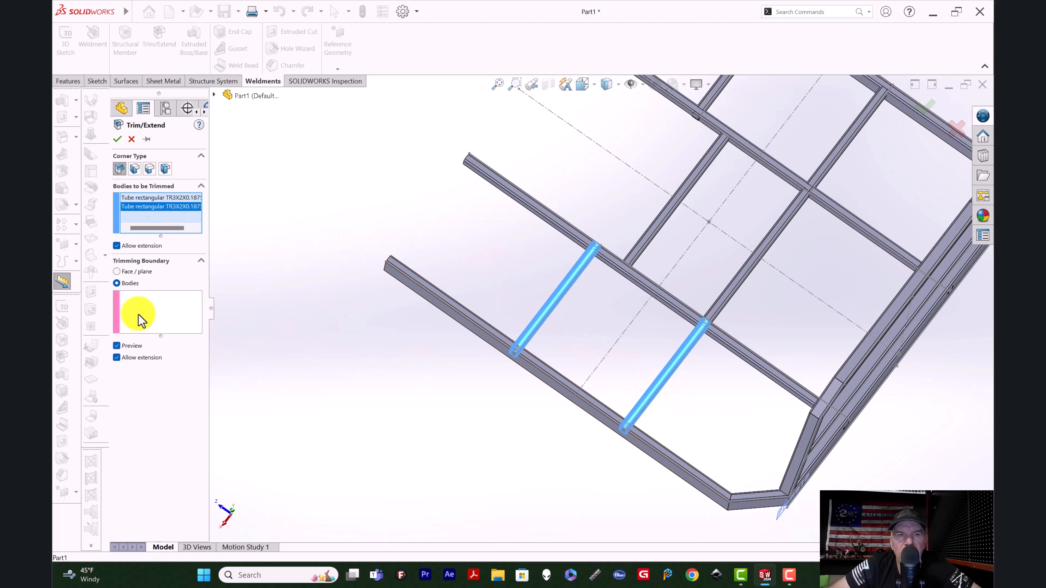
{"action": "left_click", "coordinate": [474, 327]}
{"action": "key", "text": "Return"}
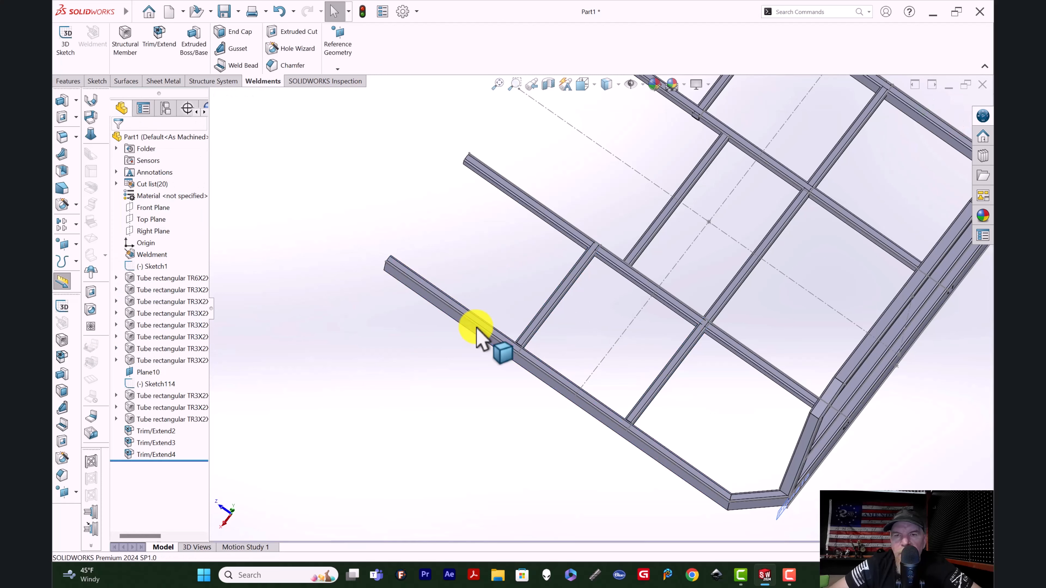
Trim the two outer-bay cross tubes' inner ends against the adjacent 3x2 longitudinal rail, using that rail as the body boundary
{"action": "left_click", "coordinate": [160, 37]}
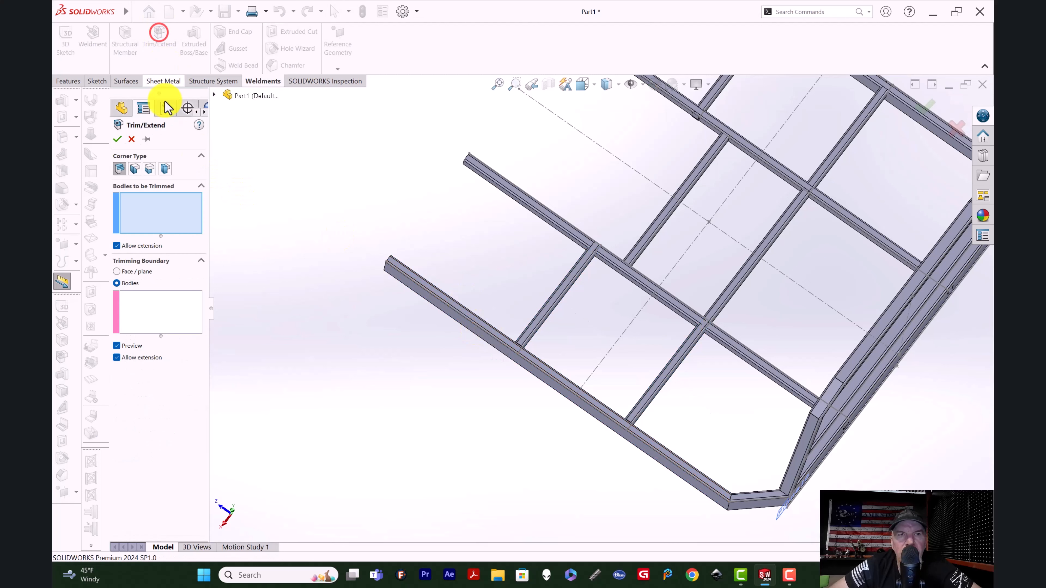
{"action": "left_click", "coordinate": [558, 291]}
{"action": "left_click", "coordinate": [668, 369]}
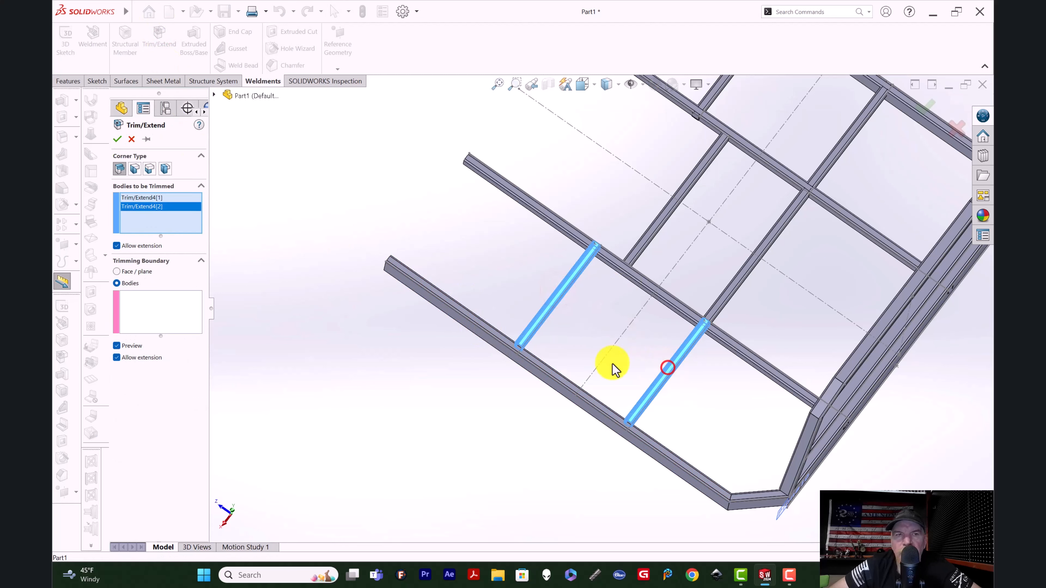
{"action": "left_click", "coordinate": [159, 309]}
{"action": "left_click", "coordinate": [551, 222]}
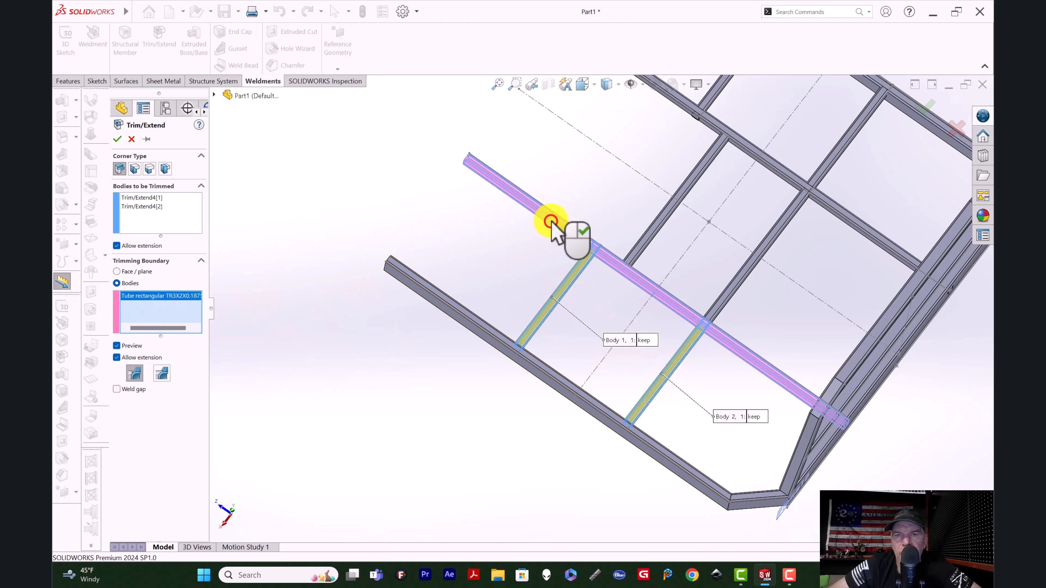
{"action": "right_click", "coordinate": [551, 222]}
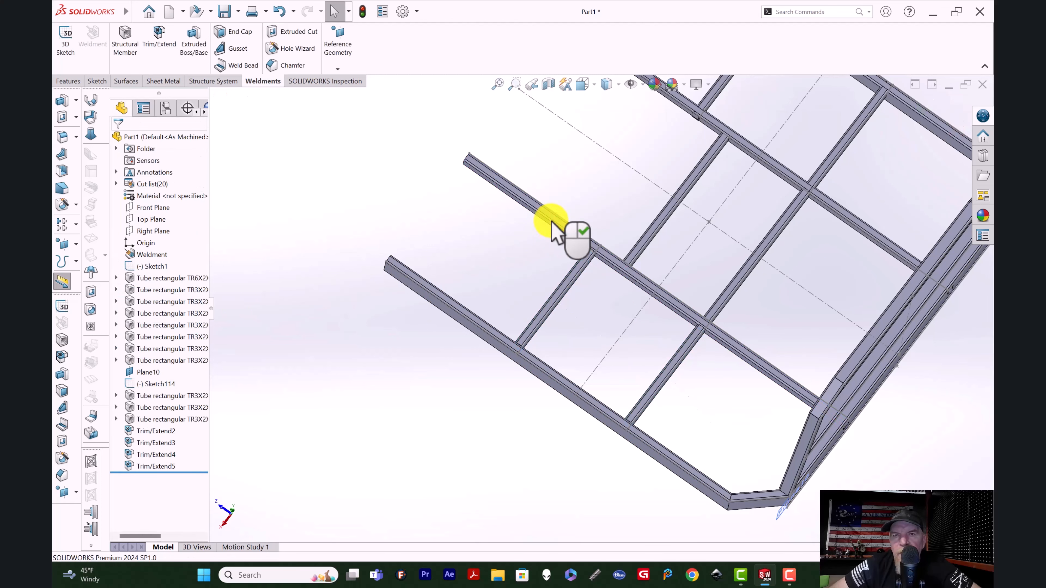
Trim the two middle-bay cross tubes against the same 3x2 longitudinal rail, using it as the body boundary
{"action": "left_click", "coordinate": [149, 46]}
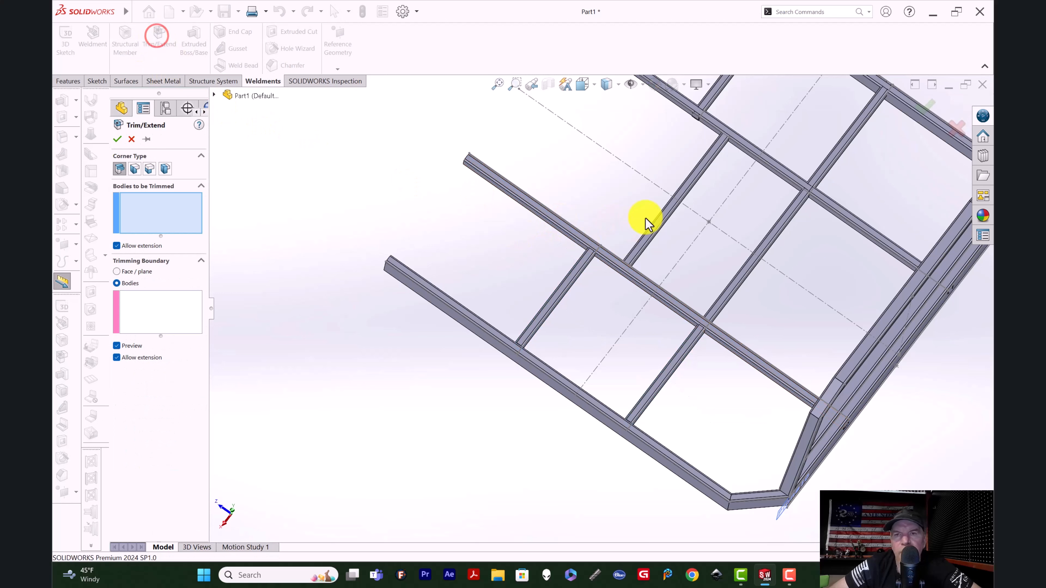
{"action": "left_click", "coordinate": [663, 216]}
{"action": "left_click", "coordinate": [749, 270]}
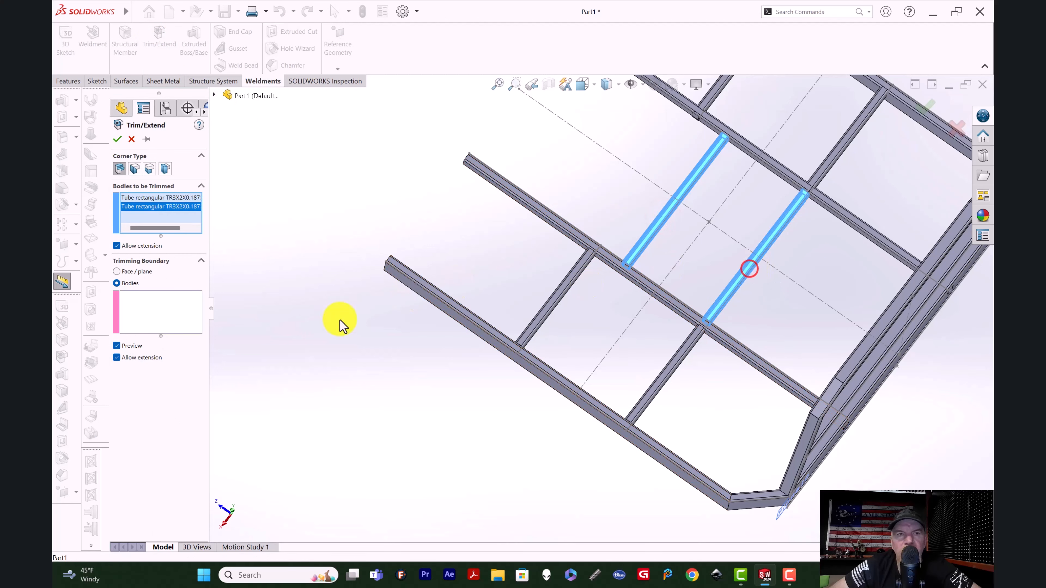
{"action": "left_click", "coordinate": [164, 316]}
{"action": "left_click", "coordinate": [661, 293]}
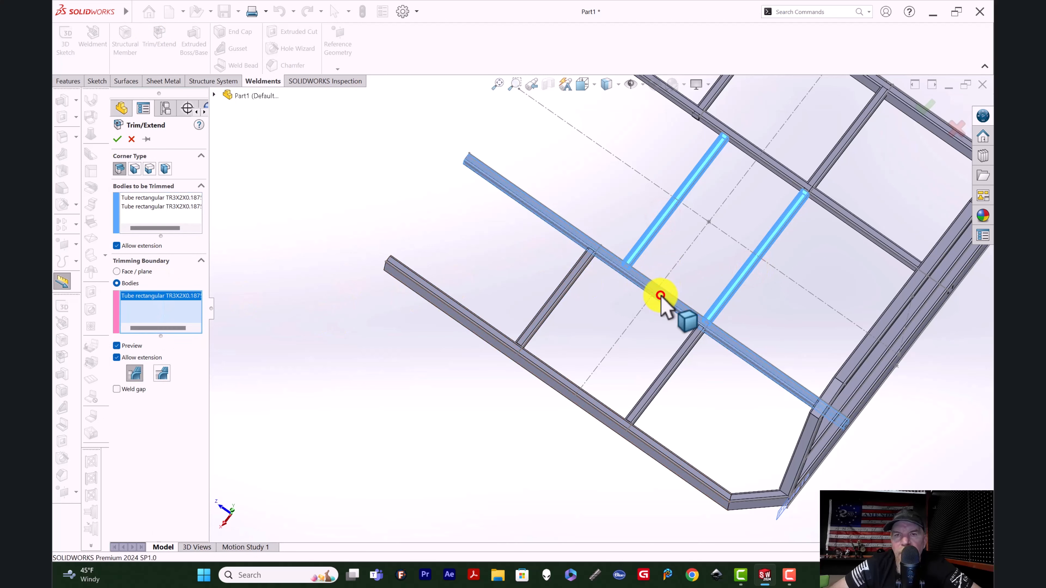
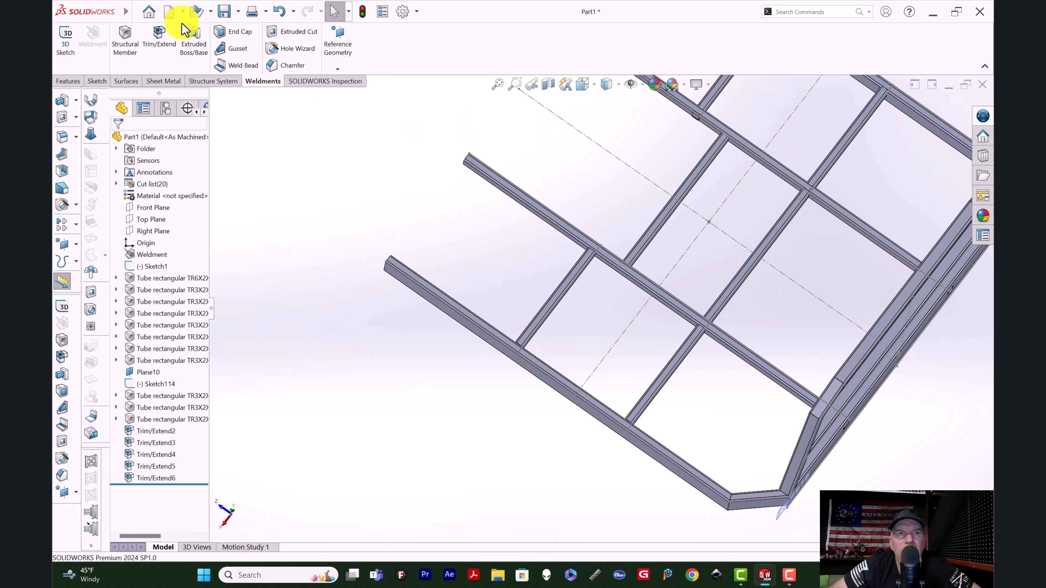
Trim the other ends of the two middle-bay cross tubes against the second 3x2 longitudinal rail as the body boundary
{"action": "left_click", "coordinate": [154, 33]}
{"action": "left_click", "coordinate": [692, 184]}
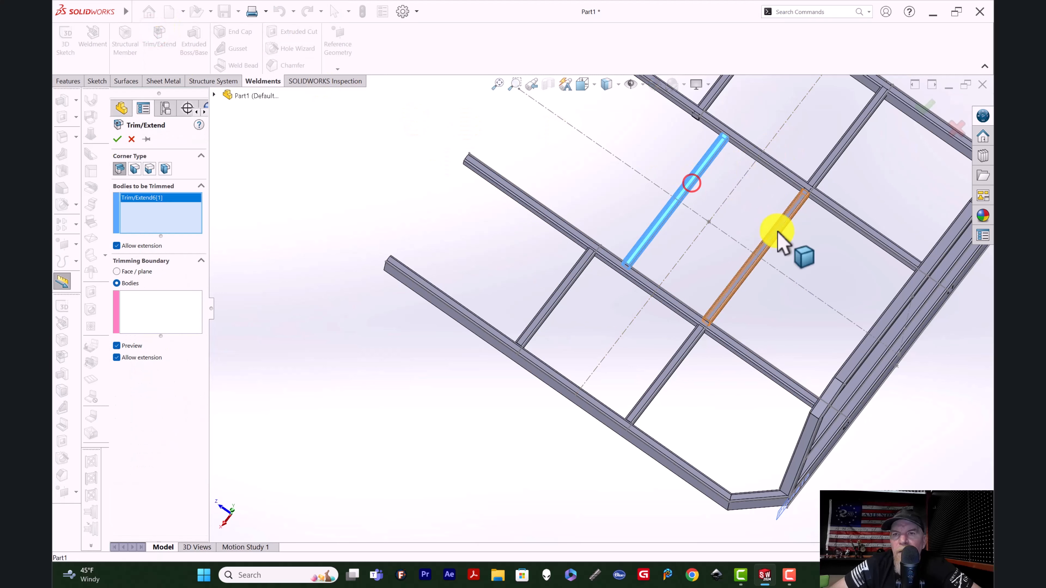
{"action": "left_click", "coordinate": [776, 234]}
{"action": "left_click", "coordinate": [171, 309]}
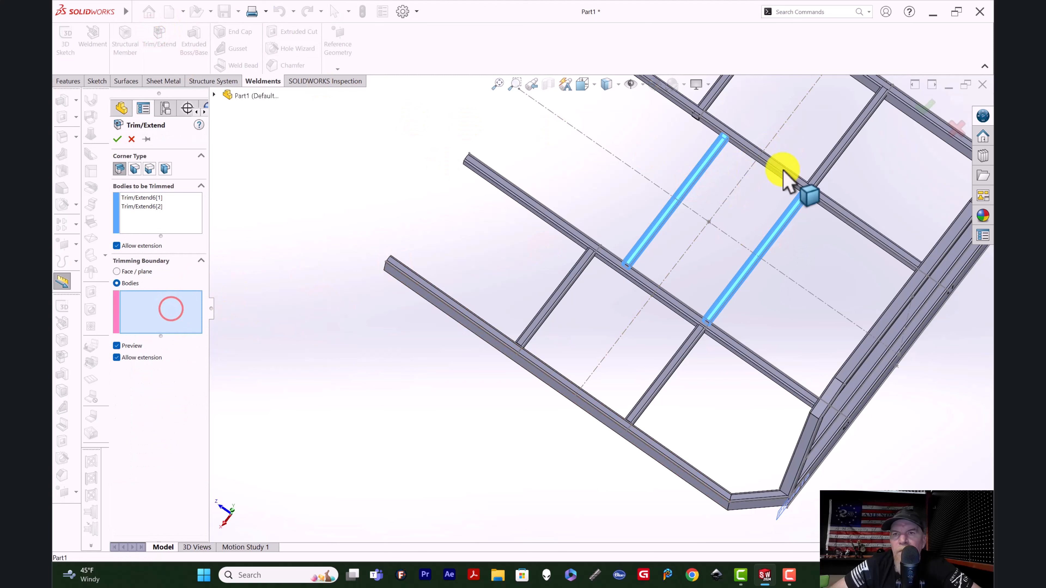
{"action": "left_click", "coordinate": [773, 166]}
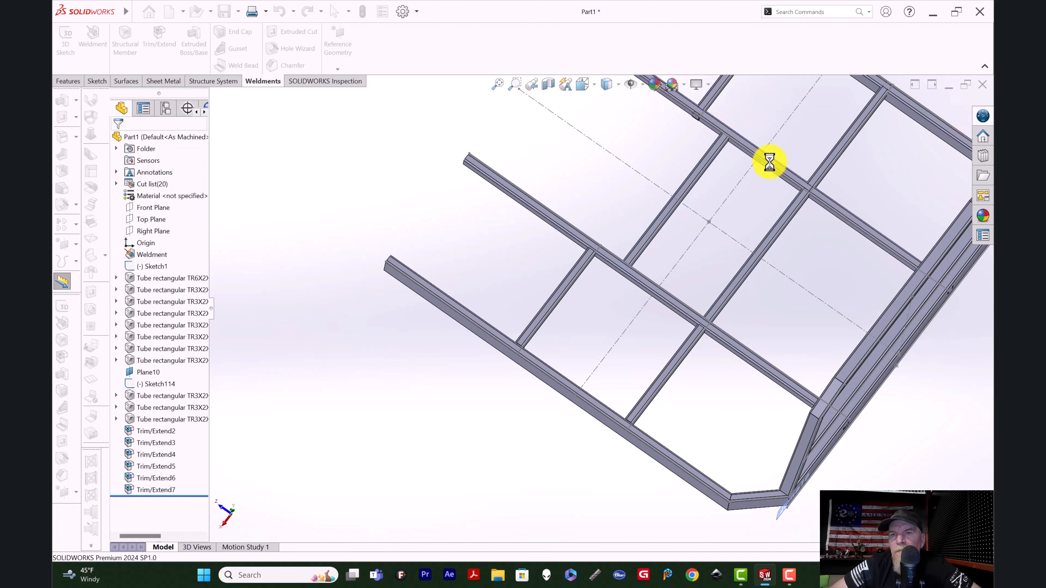
Trim the inner ends of the opposite outer bay's two cross tubes against the second 3x2 longitudinal rail as the body boundary
{"action": "scroll", "coordinate": [577, 334], "scroll_direction": "up", "scroll_amount": 5}
{"action": "scroll", "coordinate": [696, 227], "scroll_direction": "down", "scroll_amount": 5}
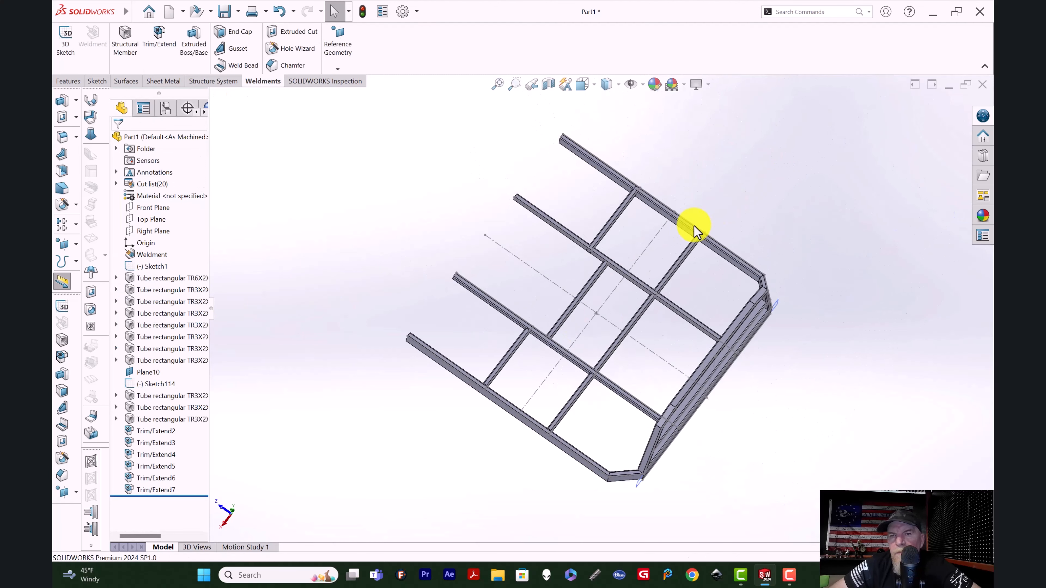
{"action": "left_click", "coordinate": [157, 41]}
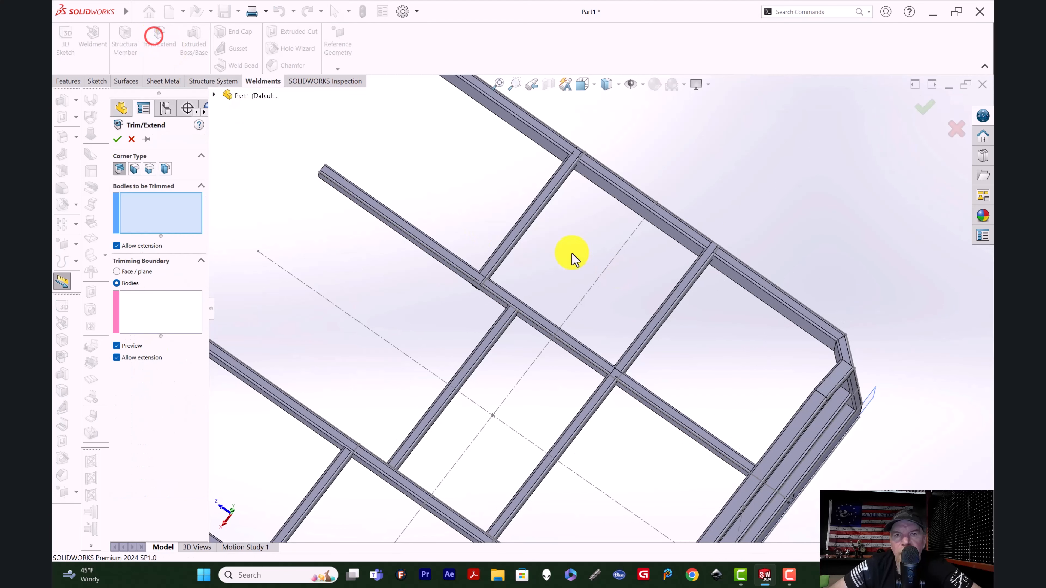
{"action": "left_click", "coordinate": [522, 216]}
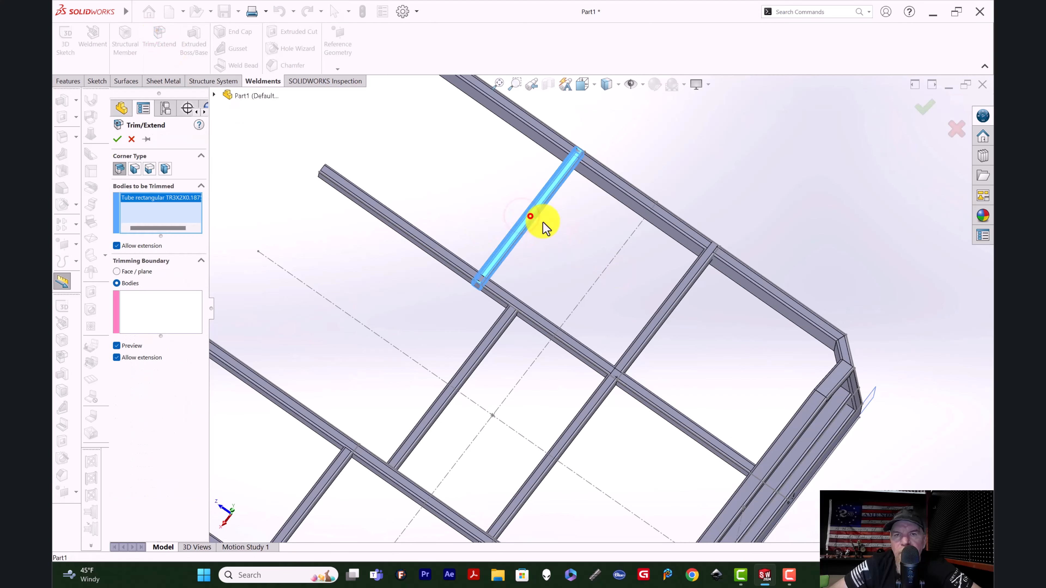
{"action": "left_click", "coordinate": [657, 319]}
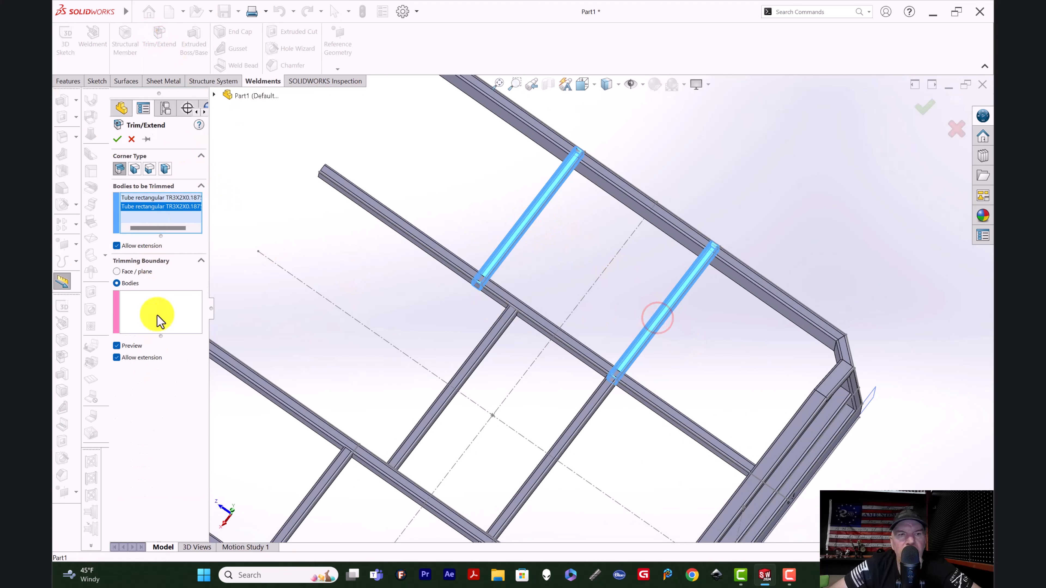
{"action": "left_click", "coordinate": [160, 303]}
{"action": "left_click", "coordinate": [554, 332]}
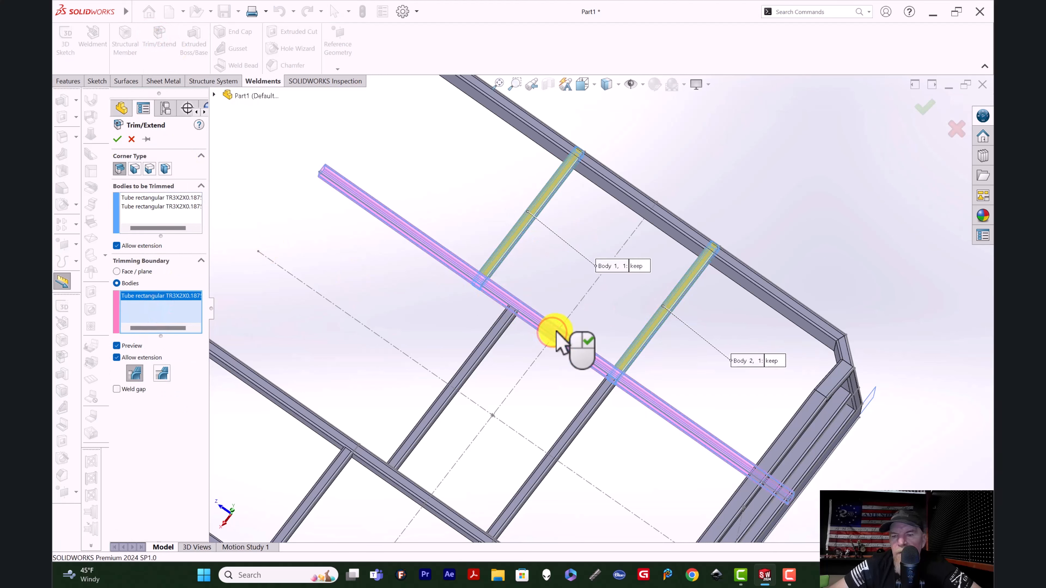
{"action": "right_click", "coordinate": [556, 333]}
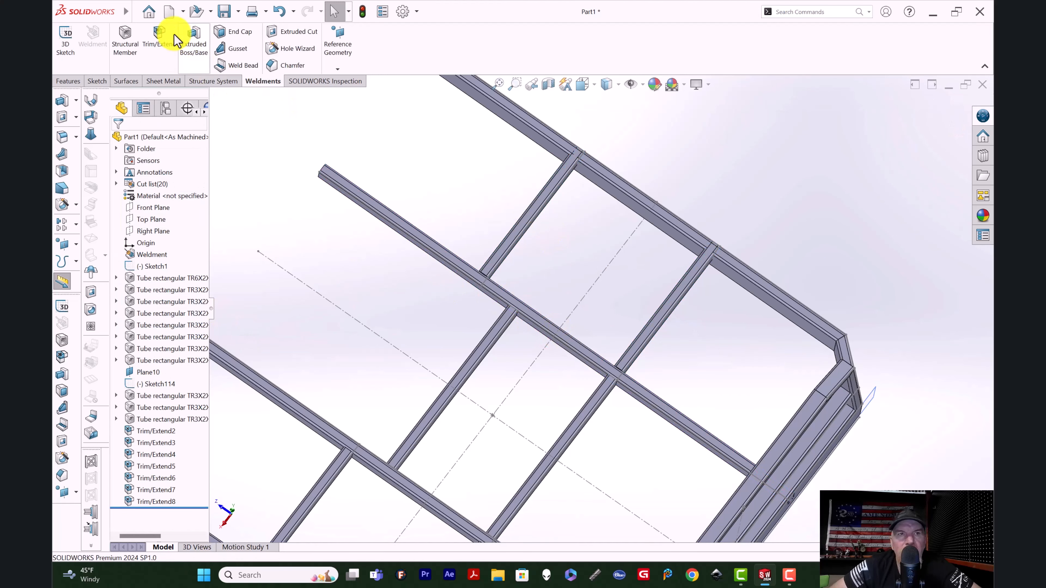
Trim the outer ends of these two cross tubes against the 6x2 side rail, using the rail as the body boundary
{"action": "left_click", "coordinate": [151, 34]}
{"action": "left_click", "coordinate": [536, 211]}
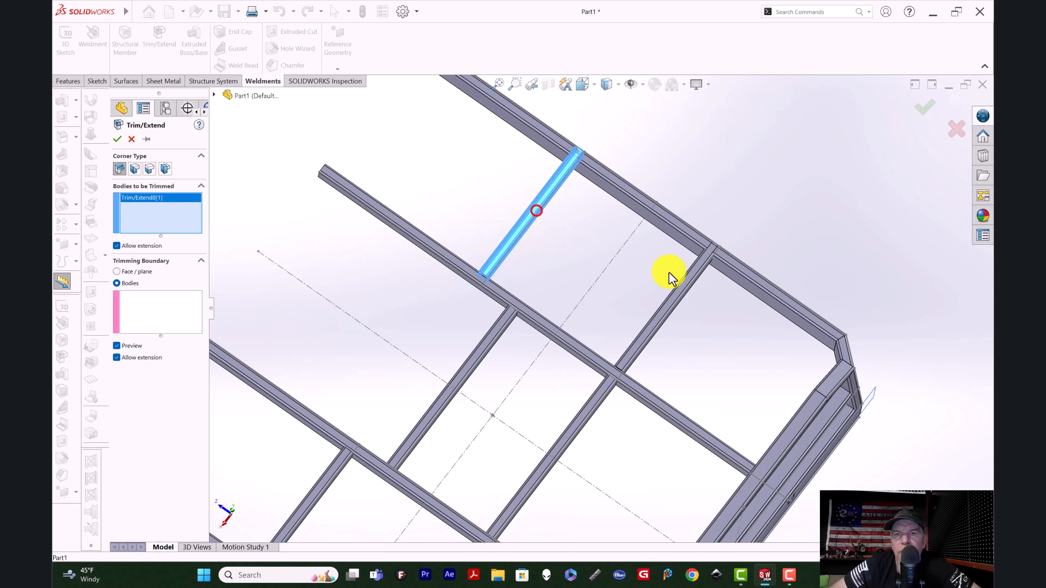
{"action": "left_click", "coordinate": [671, 289]}
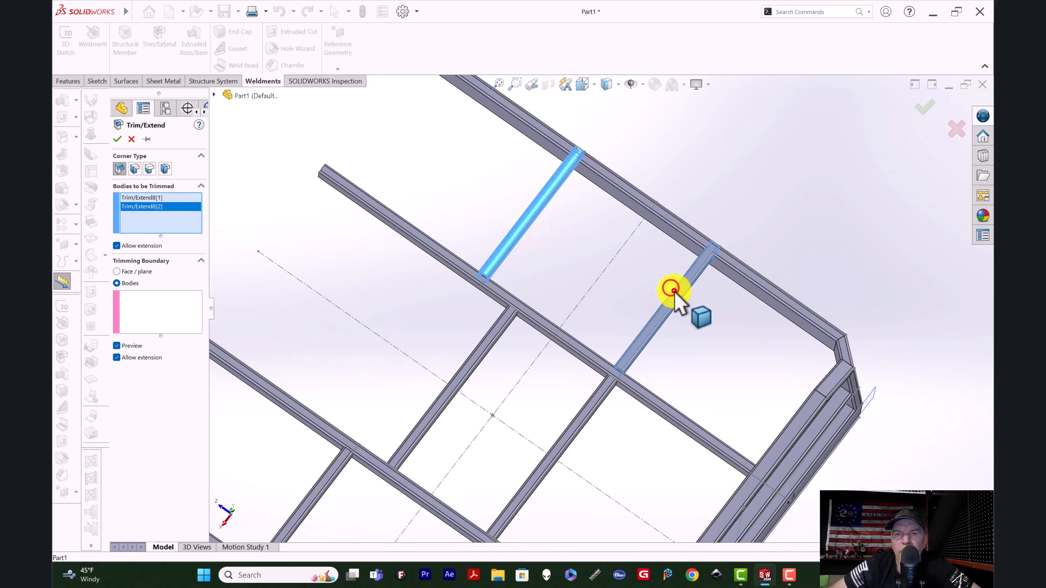
{"action": "left_click", "coordinate": [198, 322]}
{"action": "left_click", "coordinate": [642, 205]}
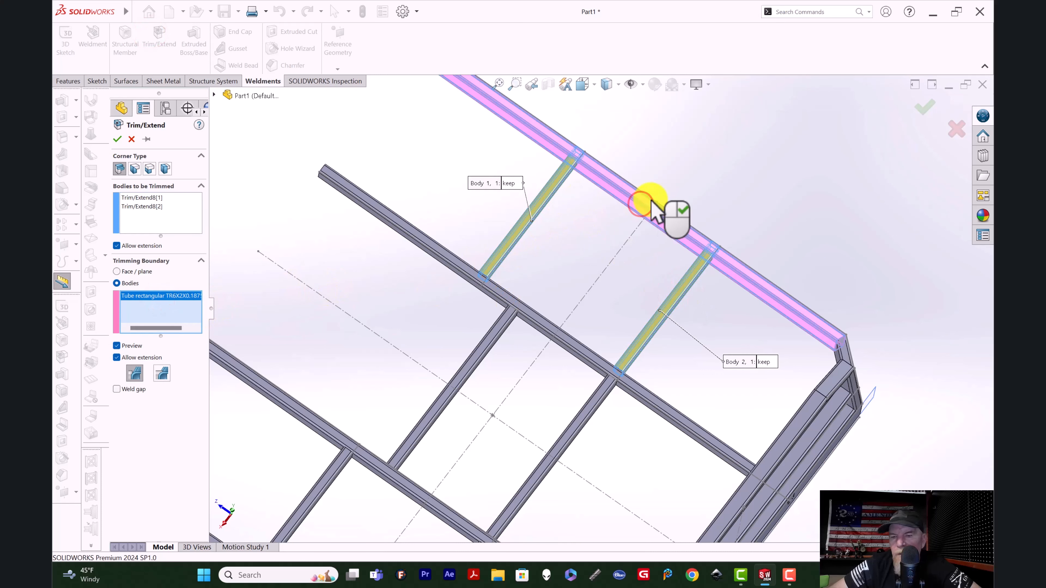
{"action": "right_click", "coordinate": [652, 201]}
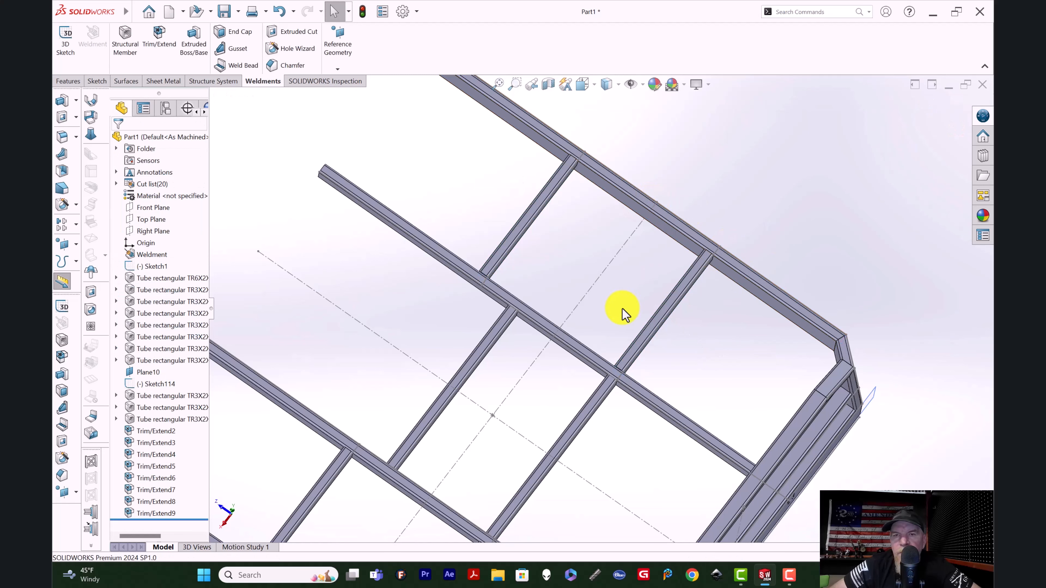
Trim both 3x2 longitudinal rails at the hoop end against the 6x2 end rail, using the end rail as the body boundary
{"action": "middle_click_drag", "start_coordinate": [631, 355], "coordinate": [701, 369]}
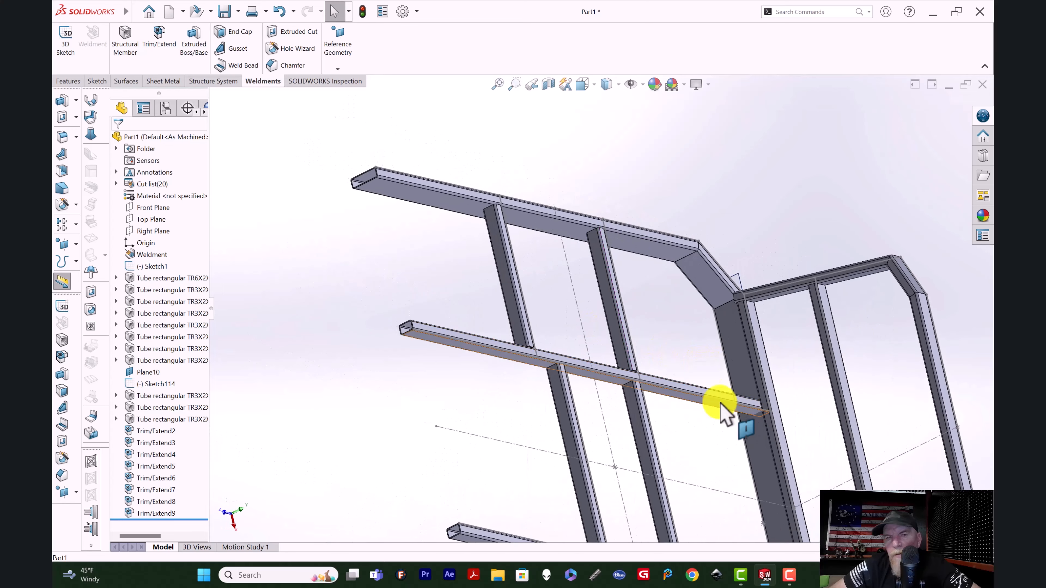
{"action": "left_click", "coordinate": [158, 41]}
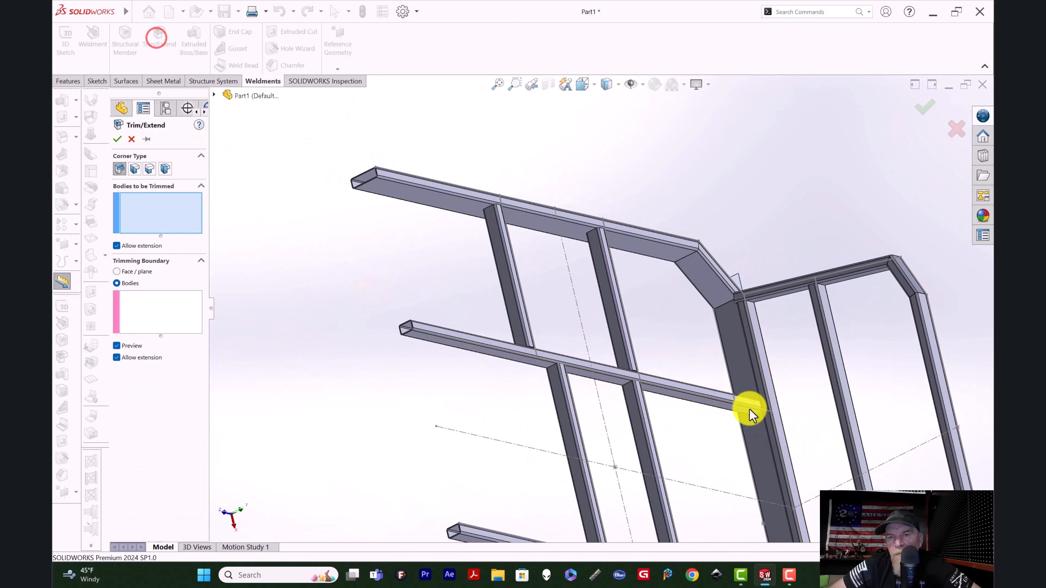
{"action": "left_click", "coordinate": [707, 402]}
{"action": "scroll", "coordinate": [705, 396], "scroll_direction": "down", "scroll_amount": 2}
{"action": "scroll", "coordinate": [693, 389], "scroll_direction": "up", "scroll_amount": 3}
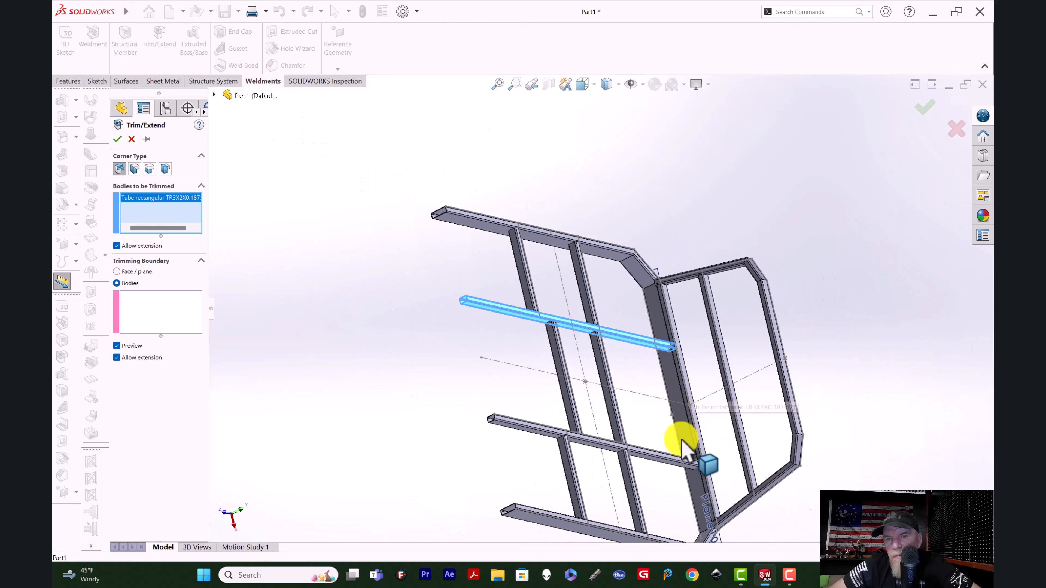
{"action": "left_click", "coordinate": [672, 462]}
{"action": "left_click", "coordinate": [168, 303]}
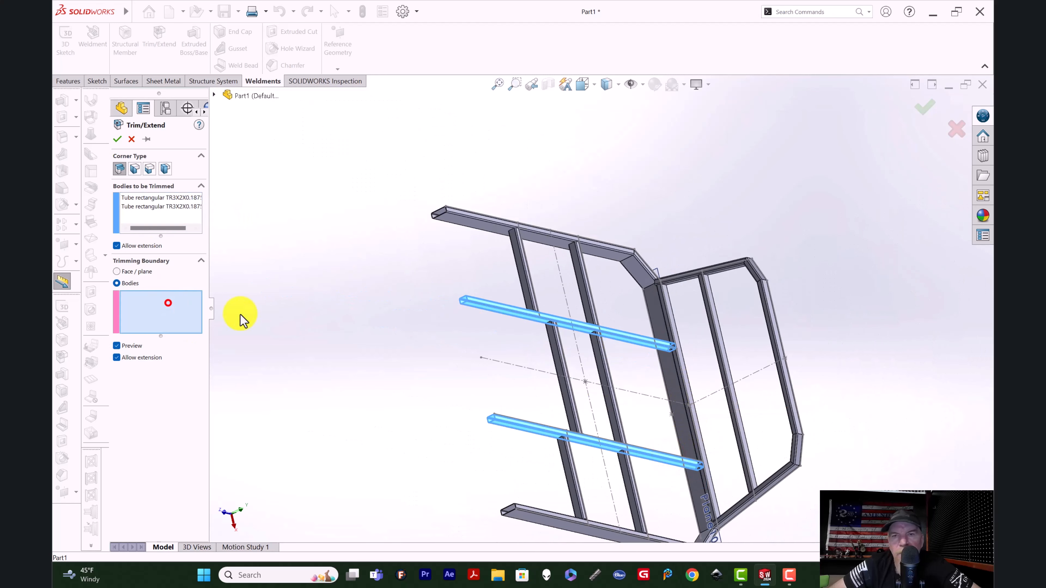
{"action": "left_click", "coordinate": [675, 390]}
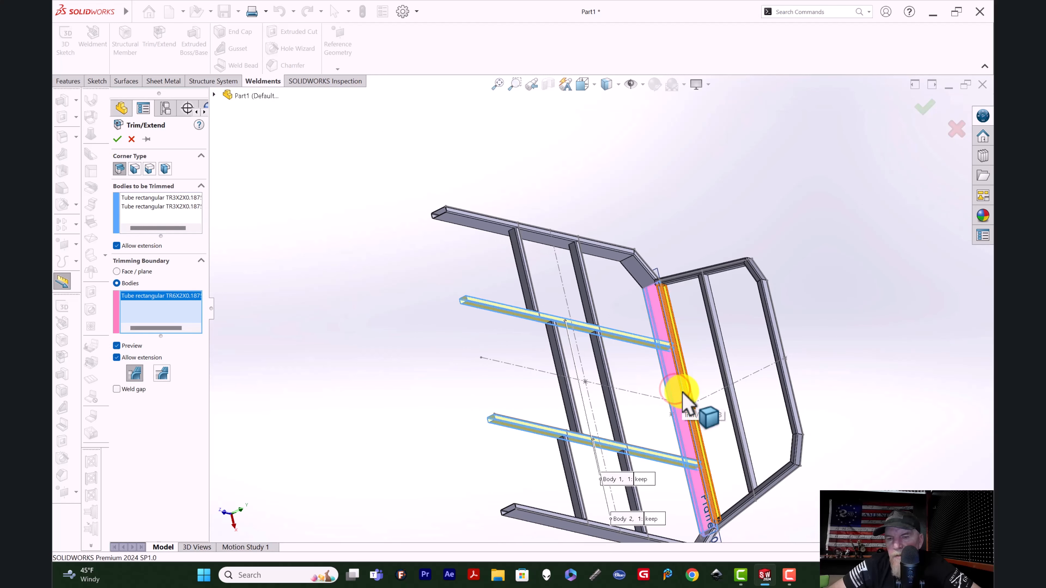
{"action": "right_click", "coordinate": [684, 402]}
Examine the trimmed longitudinal rail ends at the 6x2 end rail up close and from other angles
{"action": "scroll", "coordinate": [661, 356], "scroll_direction": "down", "scroll_amount": 4}
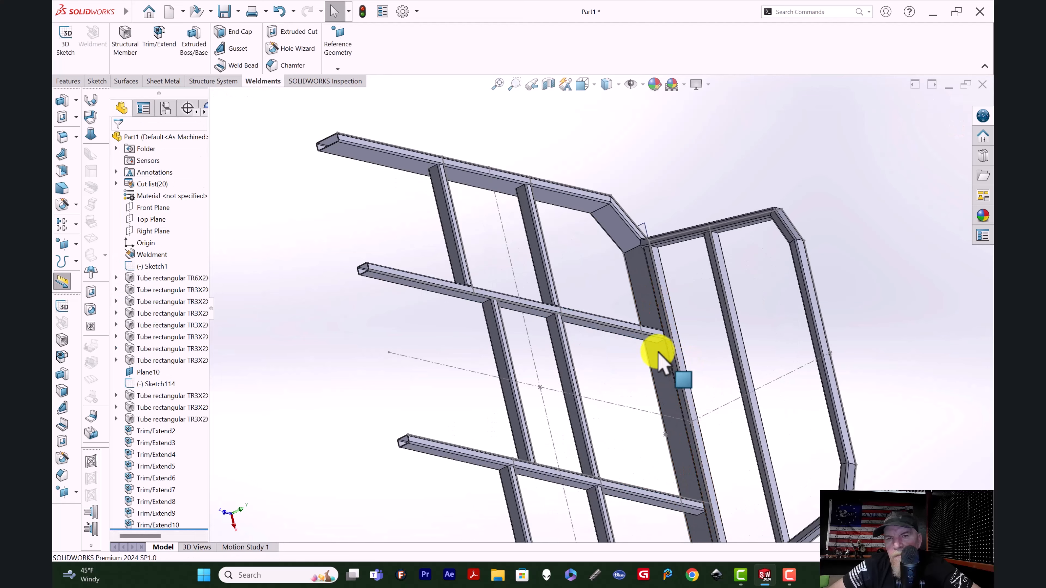
{"action": "scroll", "coordinate": [622, 367], "scroll_direction": "up", "scroll_amount": 3}
{"action": "scroll", "coordinate": [675, 357], "scroll_direction": "down", "scroll_amount": 7}
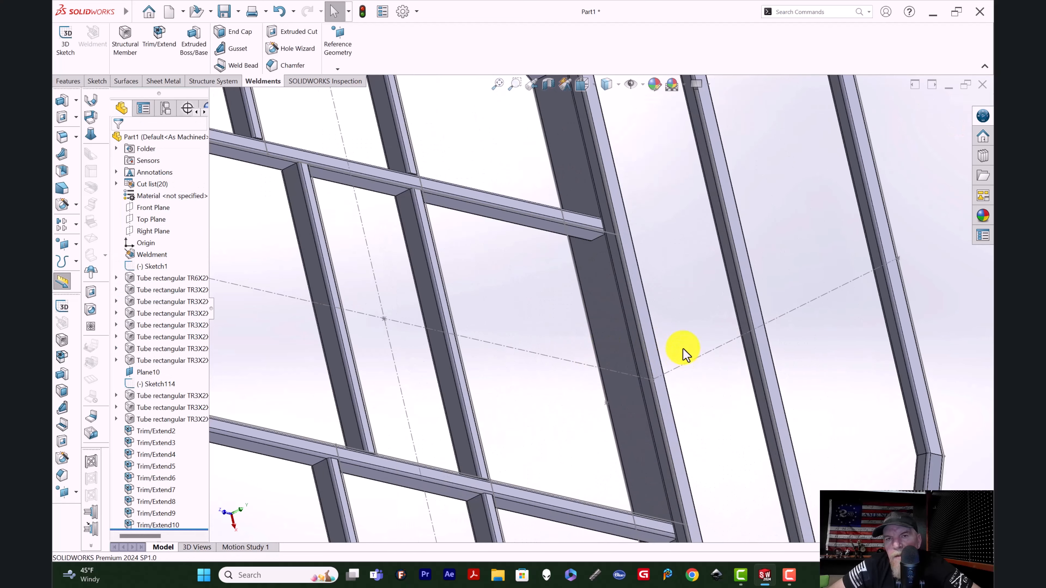
{"action": "middle_click_drag", "start_coordinate": [683, 350], "coordinate": [53, 437]}
{"action": "mouse_move", "coordinate": [567, 192]}
{"action": "middle_mouse_down"}
{"action": "mouse_move", "coordinate": [572, 258]}
{"action": "mouse_move", "coordinate": [603, 296]}
{"action": "mouse_move", "coordinate": [635, 297]}
{"action": "mouse_move", "coordinate": [589, 269]}
{"action": "mouse_move", "coordinate": [559, 210]}
{"action": "middle_mouse_up"}
{"action": "scroll", "coordinate": [589, 268], "scroll_direction": "up", "scroll_amount": 6}
Review the whole frame and hoop in the Back view and from several angles, including the open rail ends
{"action": "key", "text": "space"}
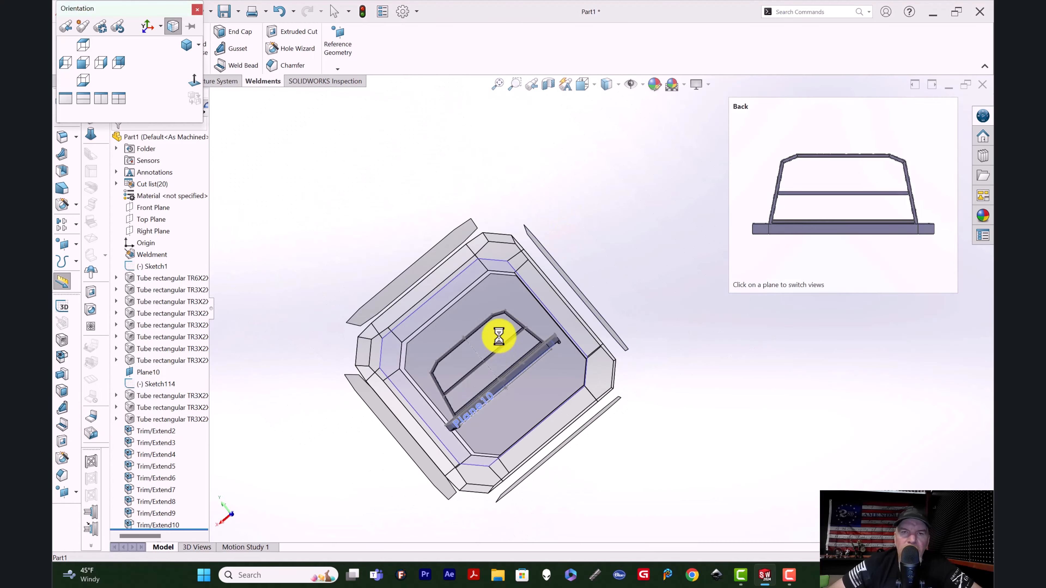
{"action": "left_click", "coordinate": [499, 336]}
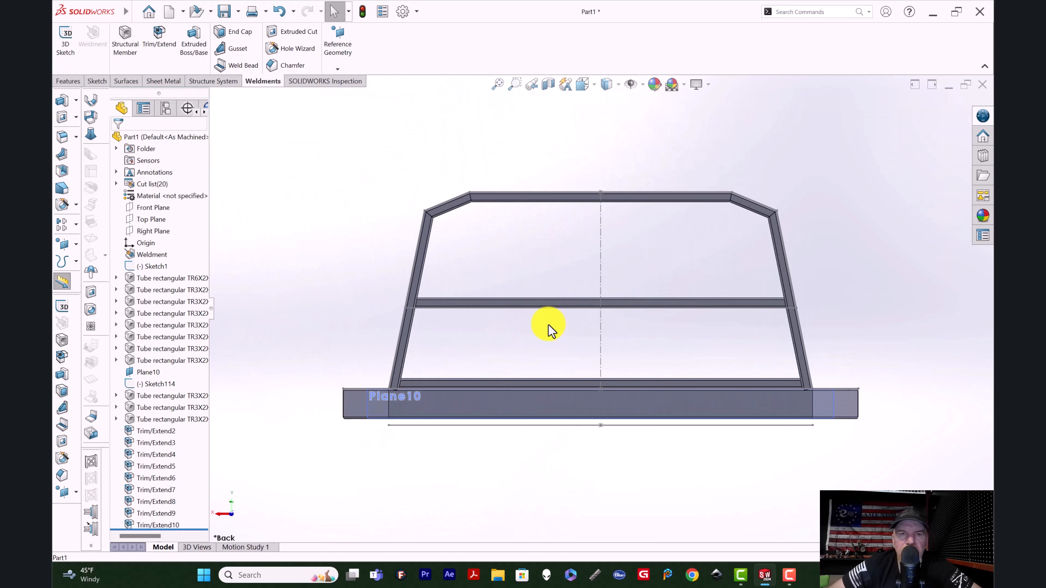
{"action": "middle_click_drag", "start_coordinate": [299, 328], "coordinate": [437, 495]}
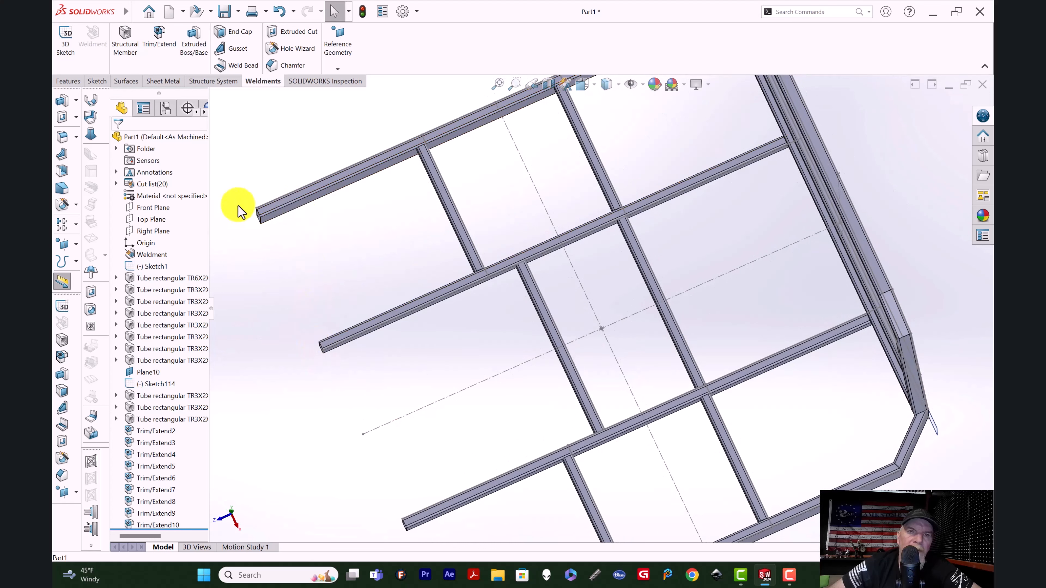
{"action": "middle_click_drag", "start_coordinate": [458, 364], "coordinate": [548, 256]}
{"action": "key", "text": "space"}
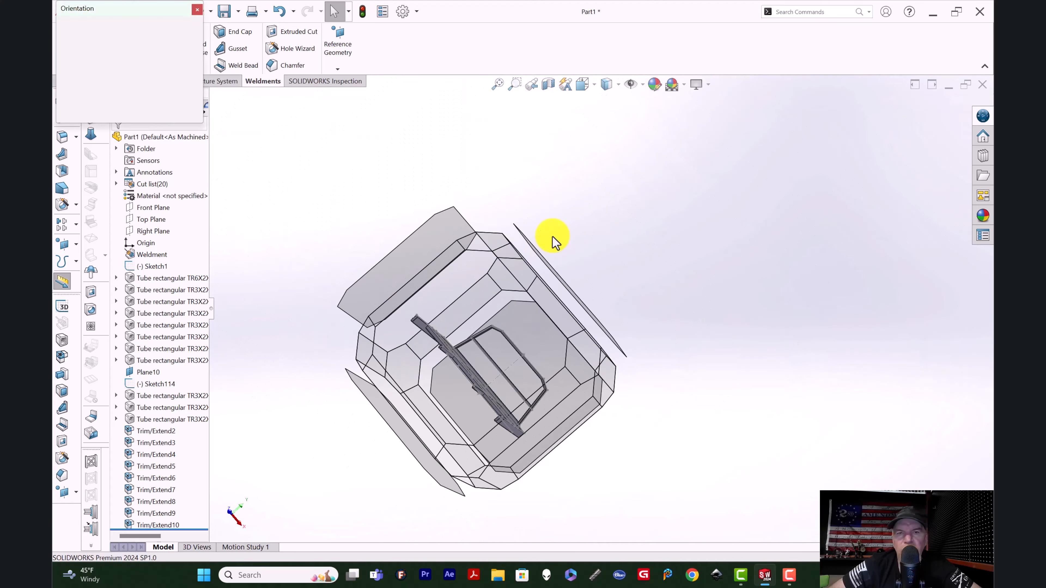
{"action": "left_click", "coordinate": [512, 338]}
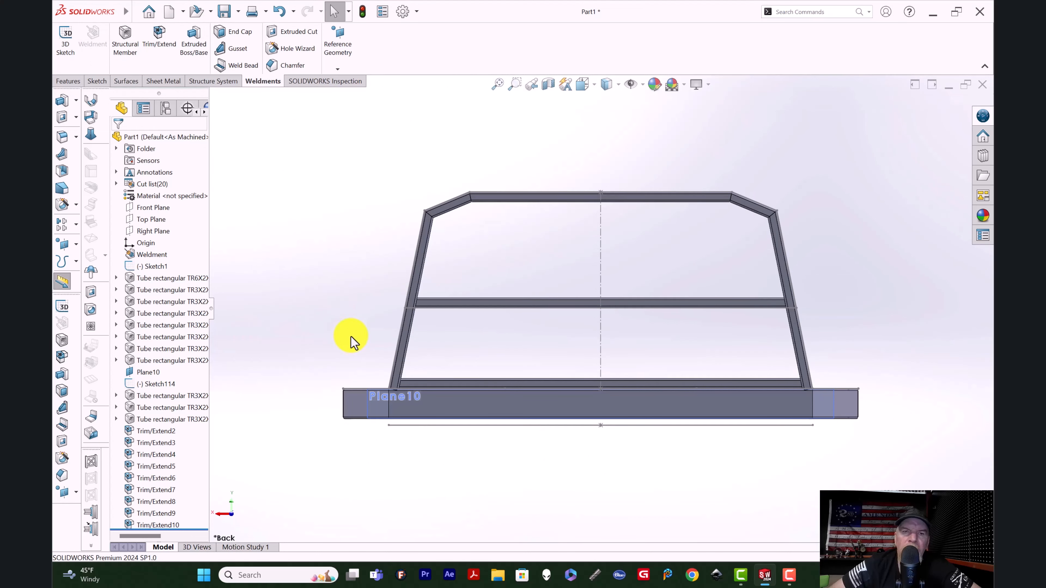
{"action": "middle_click_drag", "start_coordinate": [352, 342], "coordinate": [479, 350]}
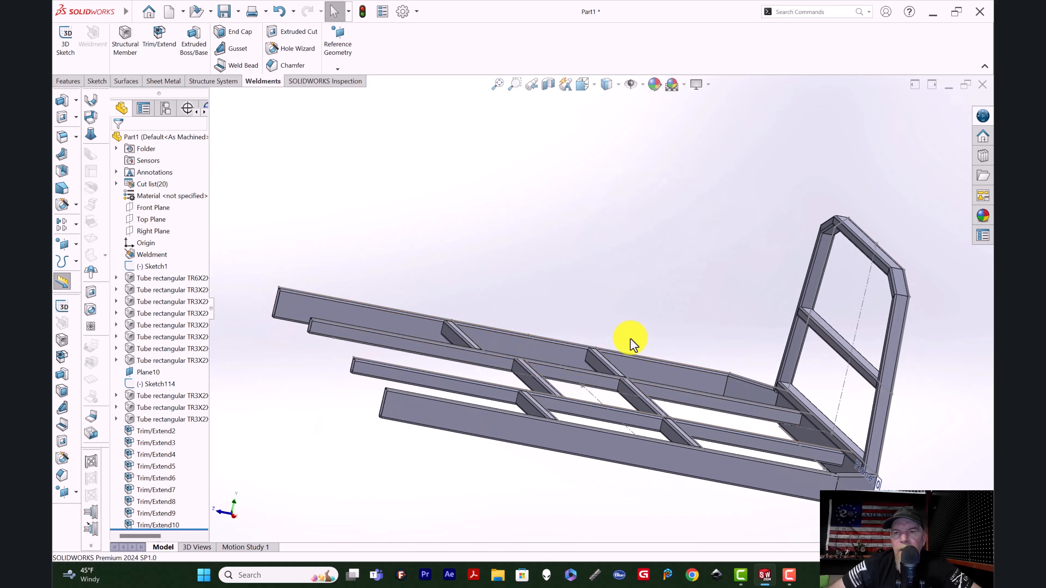
{"action": "middle_click_drag", "start_coordinate": [321, 346], "coordinate": [374, 374]}
{"action": "scroll", "coordinate": [371, 371], "scroll_direction": "up", "scroll_amount": 2}
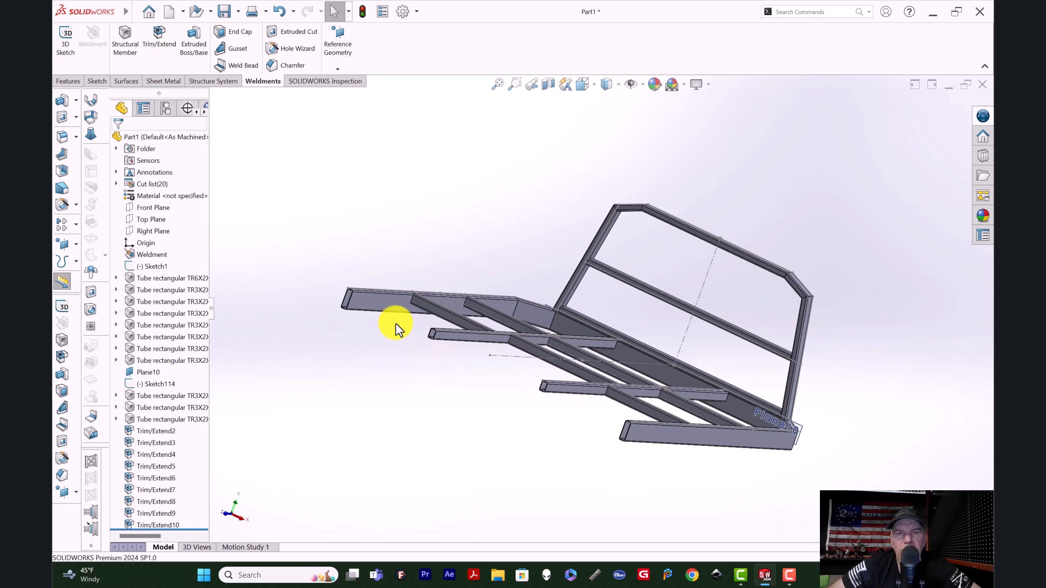
Open the frame's base layout sketch for editing in the Top view
{"action": "middle_click_drag", "start_coordinate": [490, 355], "coordinate": [404, 424]}
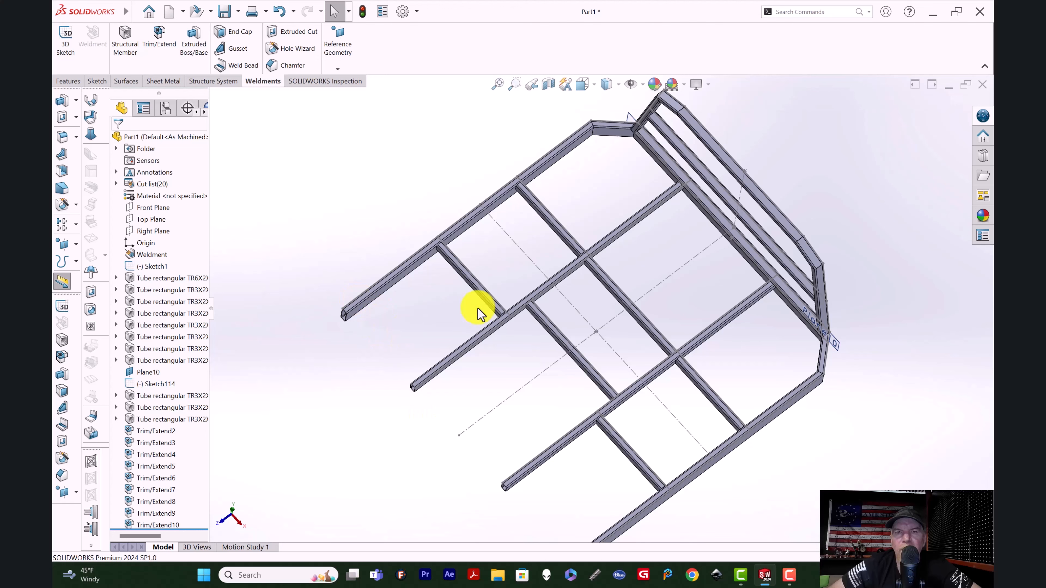
{"action": "key", "text": "space"}
{"action": "left_click", "coordinate": [490, 363]}
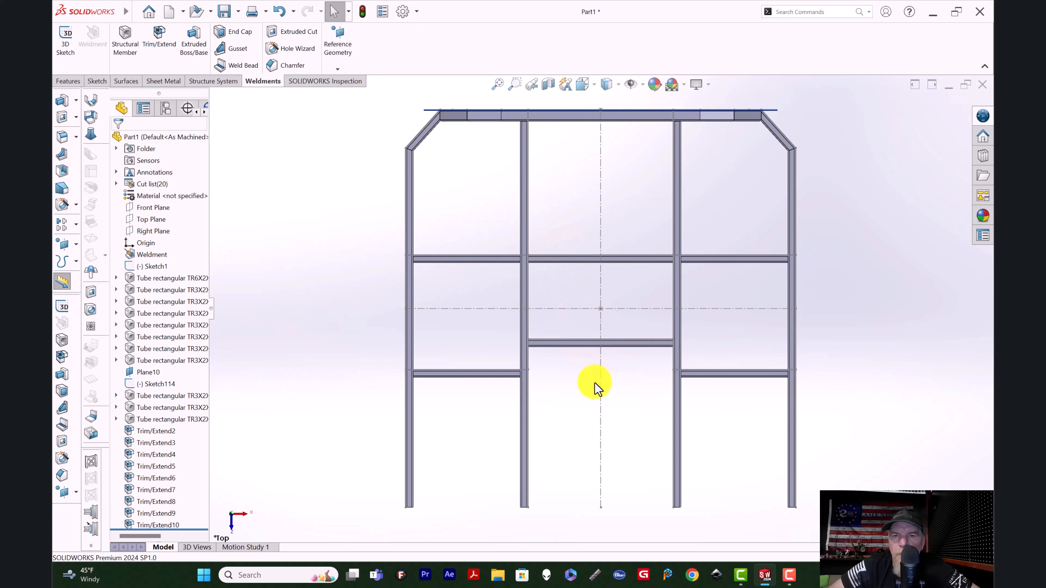
{"action": "left_click", "coordinate": [95, 82]}
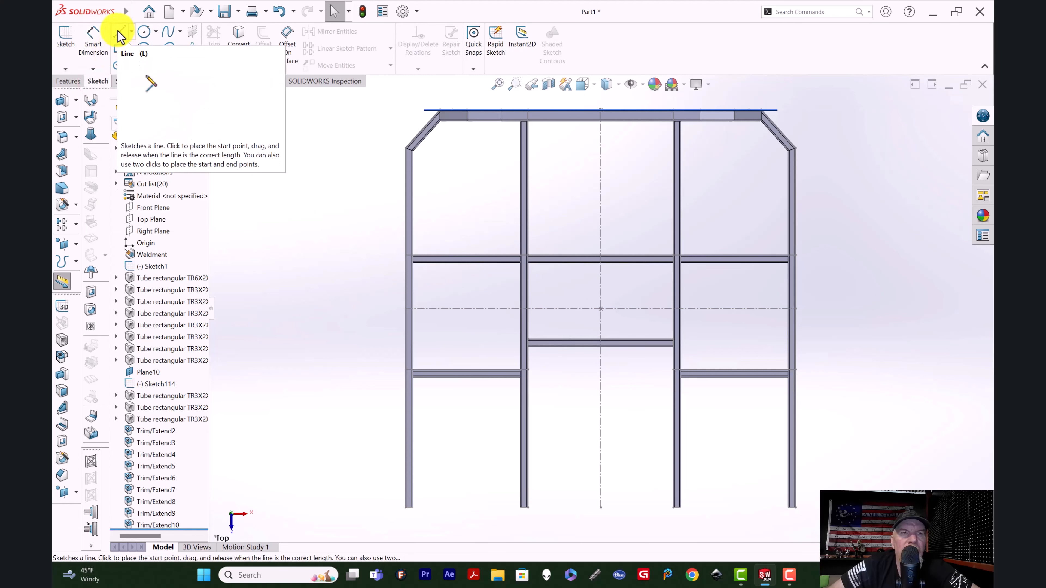
{"action": "left_click", "coordinate": [63, 38]}
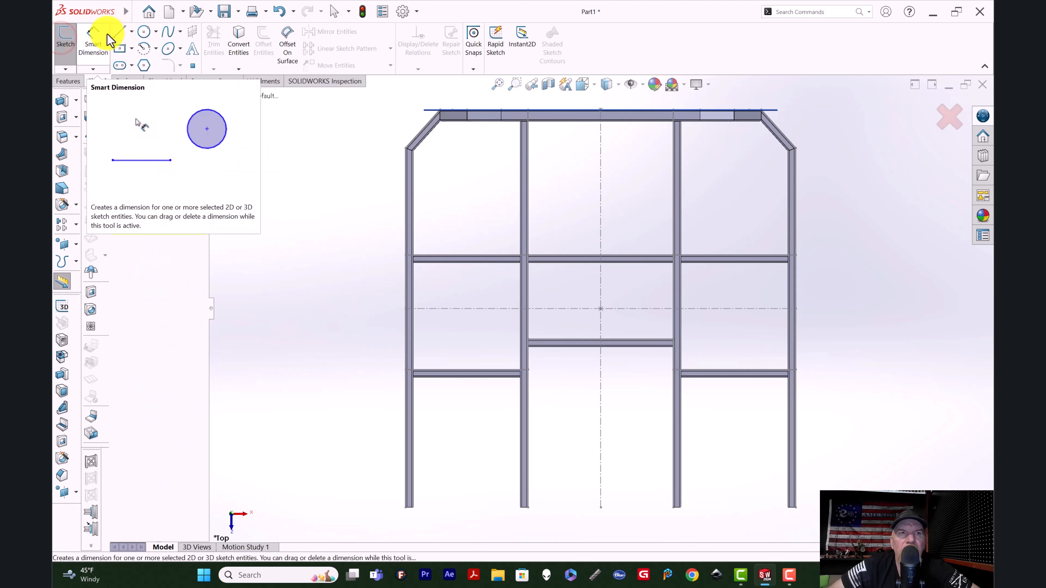
{"action": "left_click", "coordinate": [125, 34]}
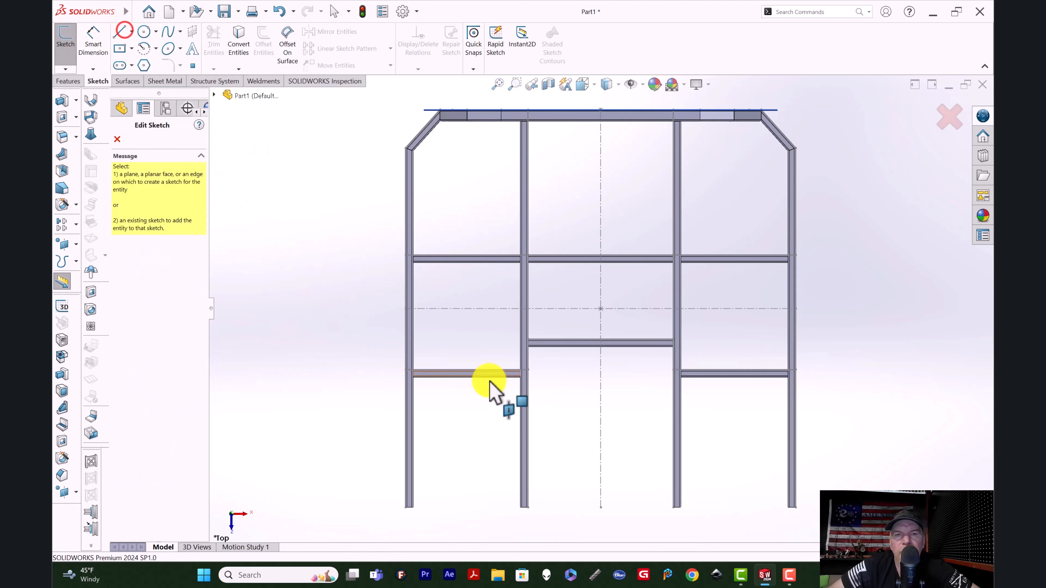
{"action": "left_click", "coordinate": [466, 369]}
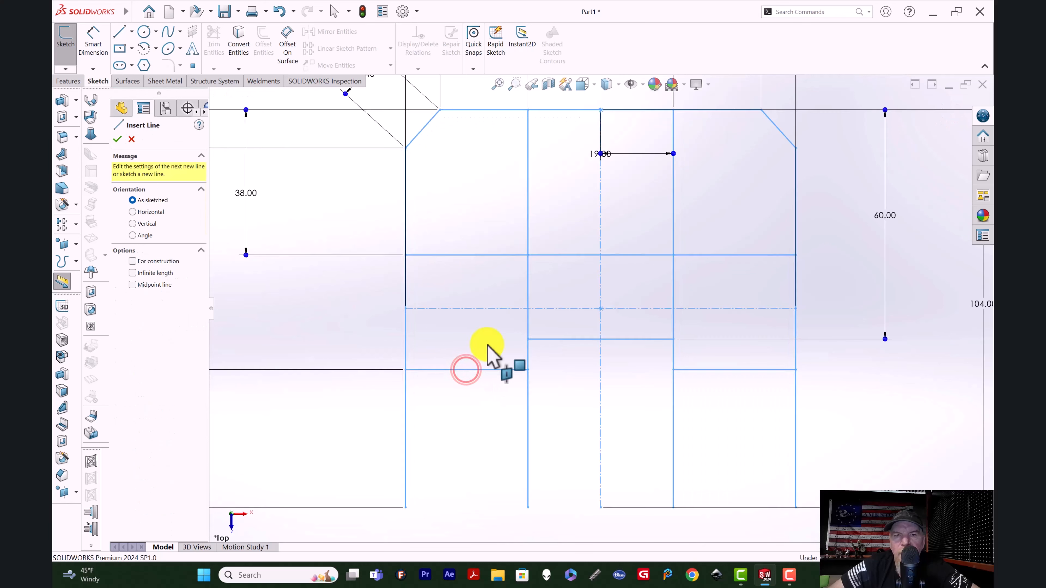
{"action": "scroll", "coordinate": [495, 351], "scroll_direction": "down", "scroll_amount": 2}
{"action": "key", "text": "Escape"}
{"action": "scroll", "coordinate": [625, 270], "scroll_direction": "up", "scroll_amount": 5}
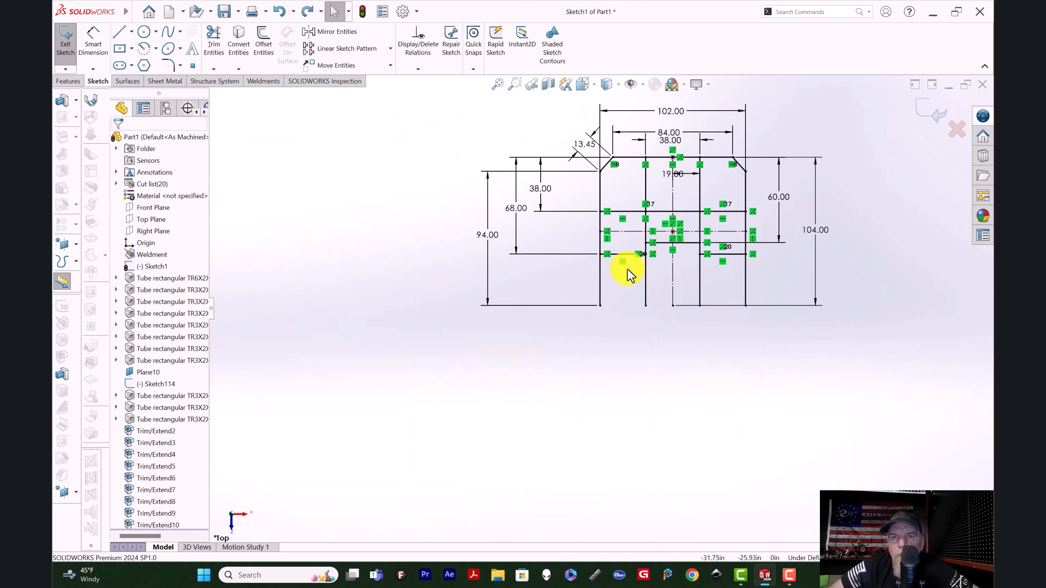
{"action": "scroll", "coordinate": [627, 270], "scroll_direction": "down", "scroll_amount": 3}
{"action": "scroll", "coordinate": [627, 270], "scroll_direction": "up", "scroll_amount": 1}
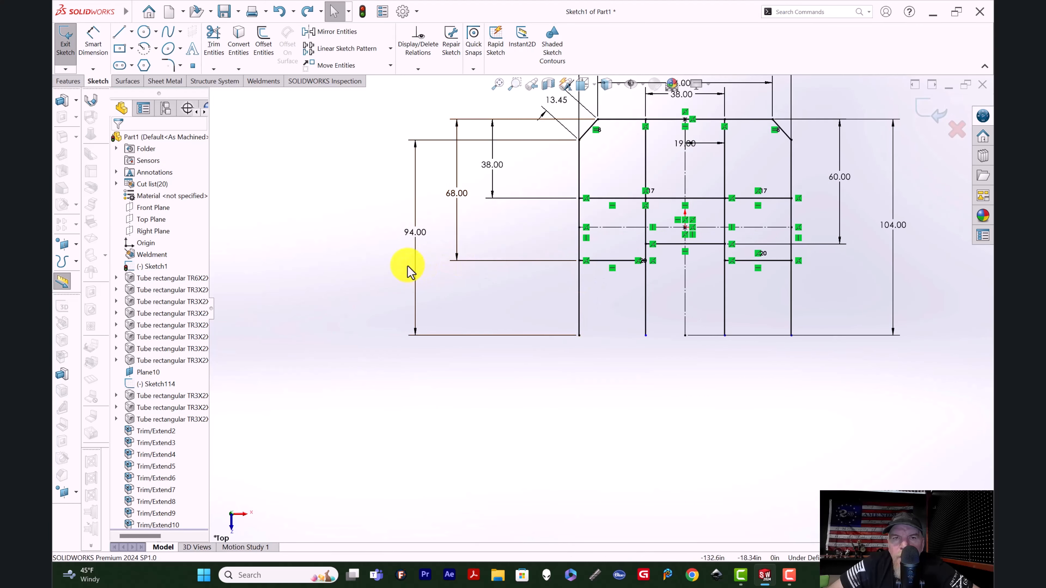
Make the two outer side rail lines of the frame sketch equal in length
{"action": "left_click", "coordinate": [579, 292]}
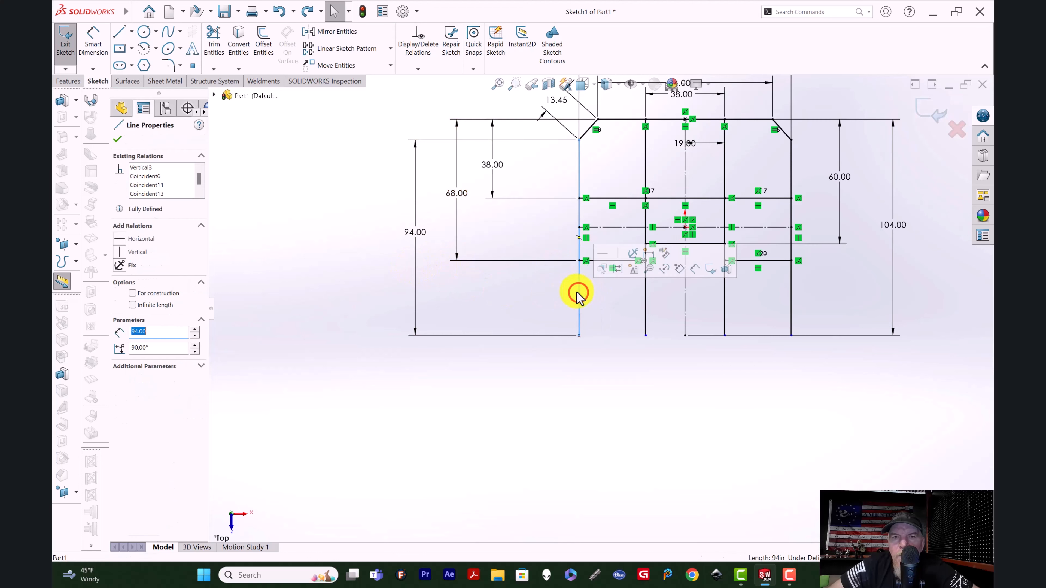
{"action": "double_click", "coordinate": [415, 230]}
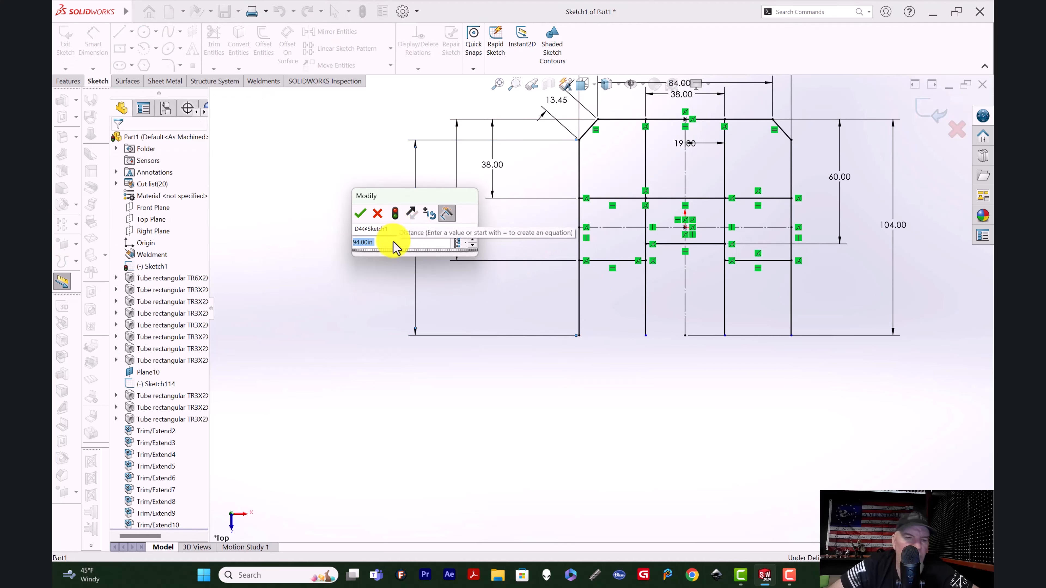
{"action": "key", "text": "Return"}
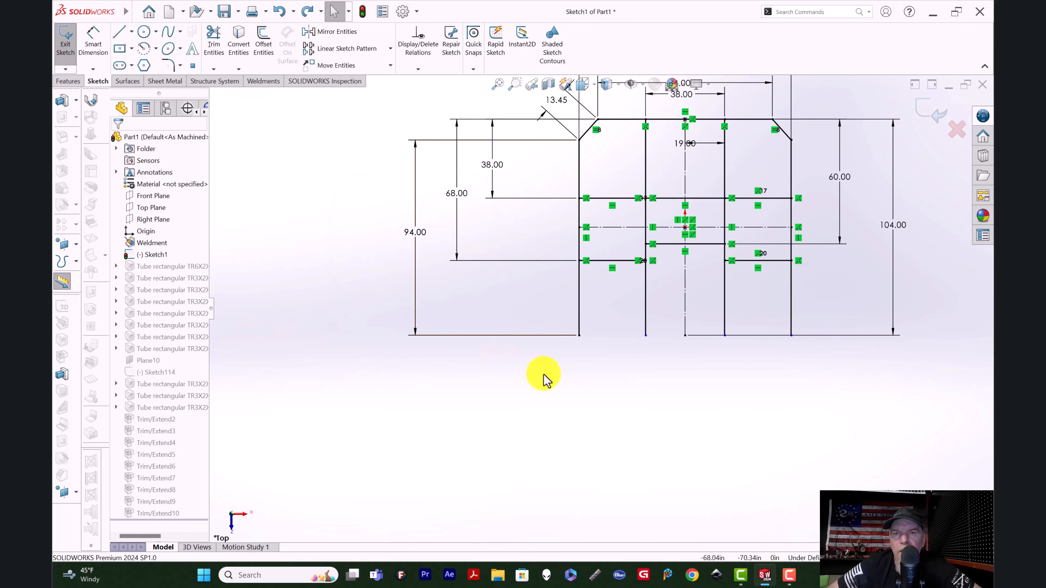
{"action": "left_click", "coordinate": [544, 374]}
{"action": "left_click", "coordinate": [579, 301]}
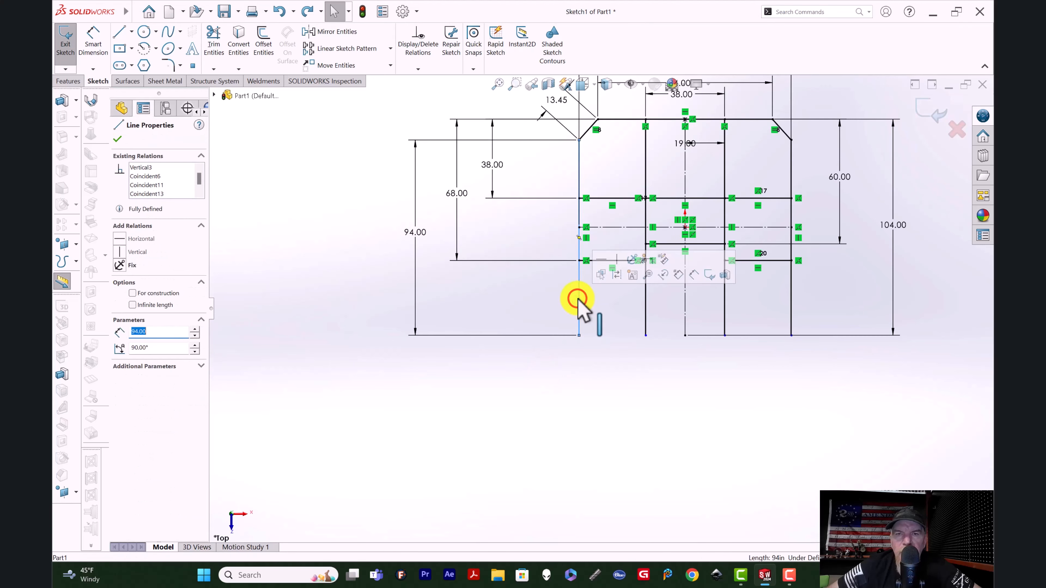
{"action": "left_click", "coordinate": [790, 301], "text": "ctrl"}
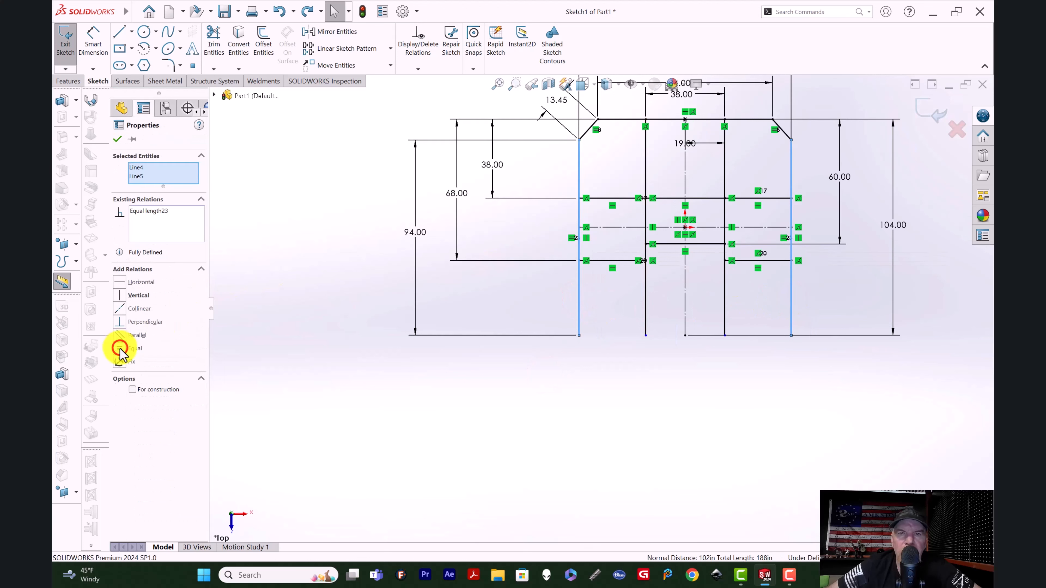
Set the length dimension of the outer side rail line to 91 in
{"action": "double_click", "coordinate": [415, 232]}
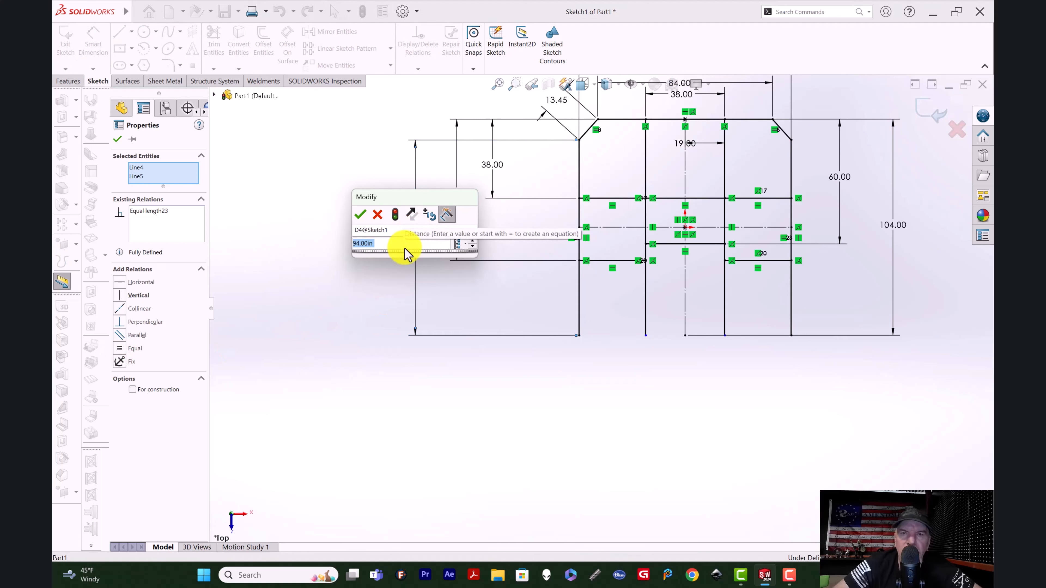
{"action": "type", "text": "91"}
{"action": "key", "text": "Return"}
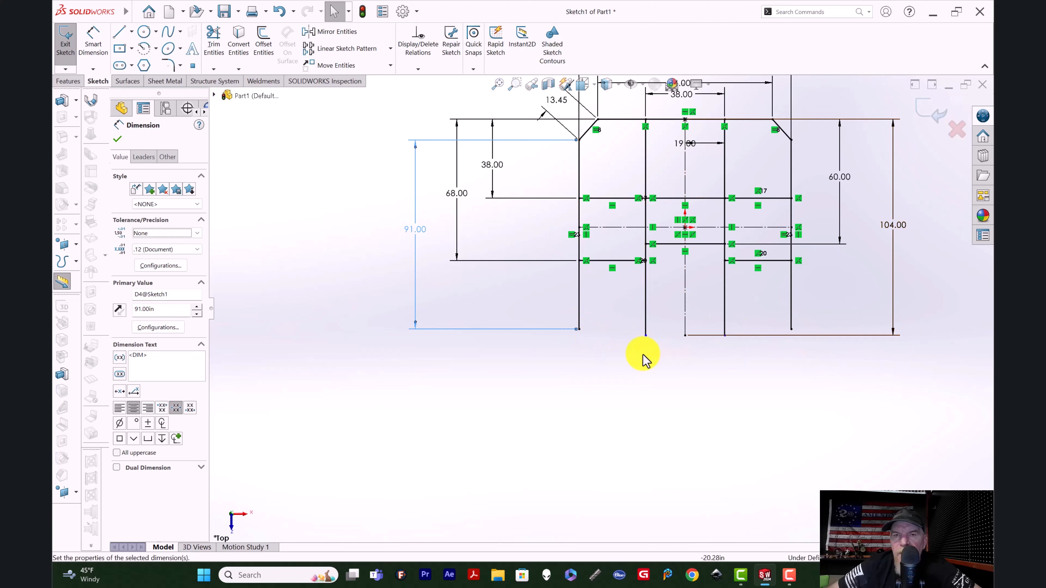
Sketch an angled line on each side of the frame, joining the outer rail's open end to the neighbouring inner rail's end
{"action": "scroll", "coordinate": [693, 315], "scroll_direction": "down", "scroll_amount": 5}
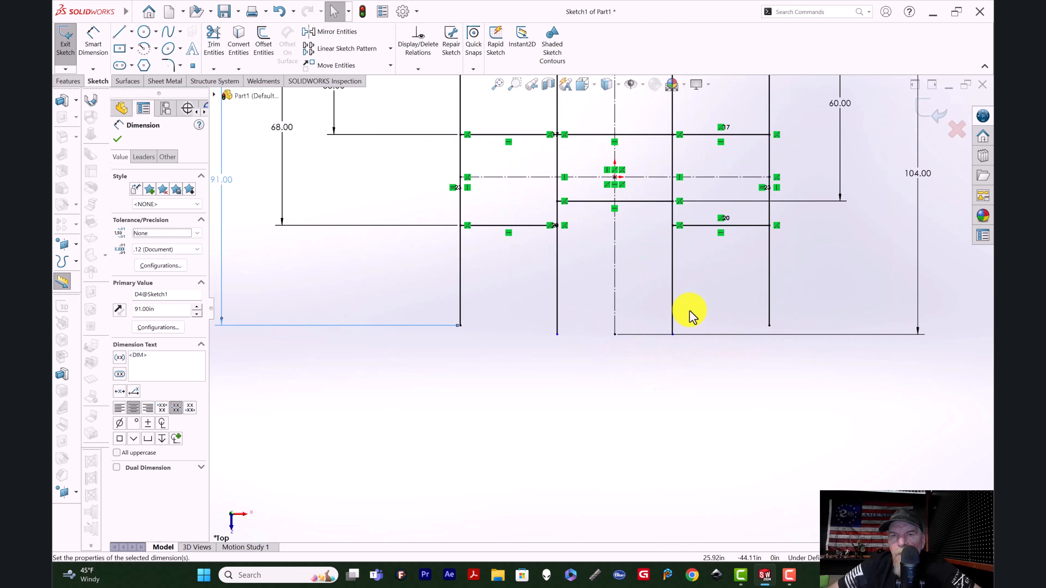
{"action": "left_click", "coordinate": [123, 31]}
{"action": "left_click_drag", "start_coordinate": [380, 333], "coordinate": [523, 346]}
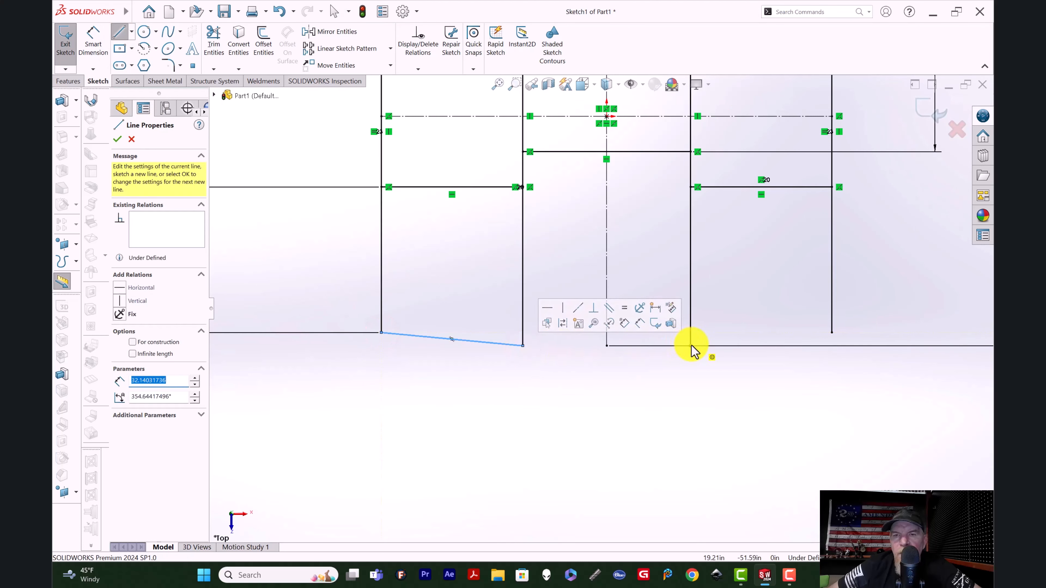
{"action": "left_click_drag", "start_coordinate": [691, 346], "coordinate": [832, 332]}
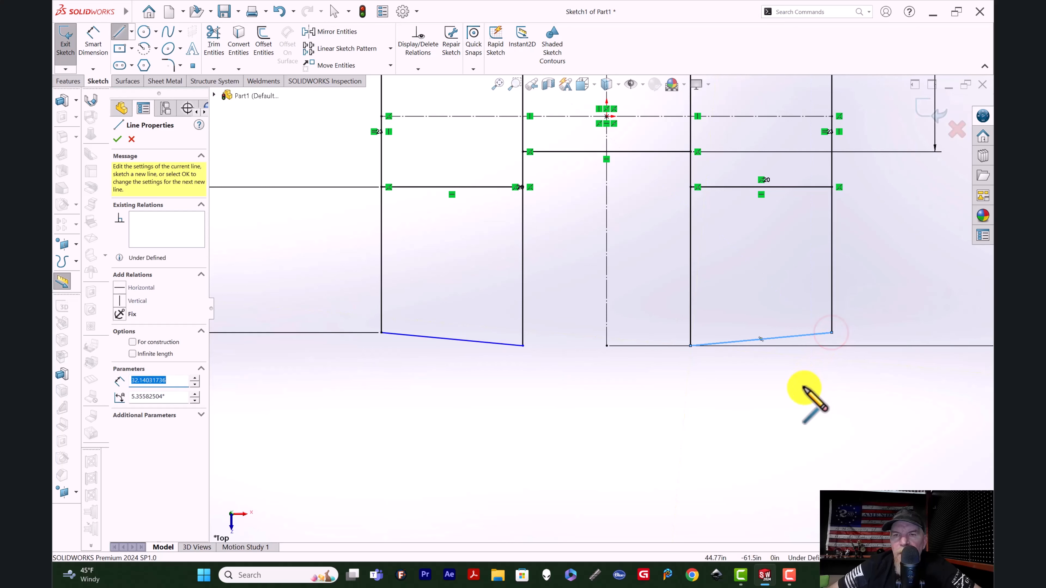
{"action": "key", "text": "Escape"}
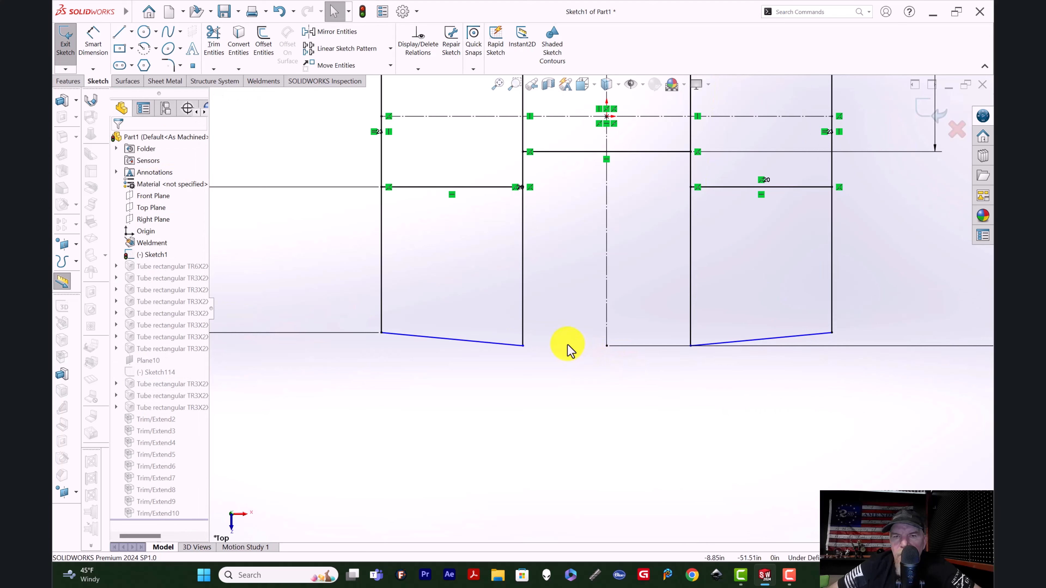
Join the open ends of the two inner rails with a horizontal line and exit the sketch
{"action": "left_click", "coordinate": [119, 31]}
{"action": "left_click_drag", "start_coordinate": [523, 347], "coordinate": [691, 347]}
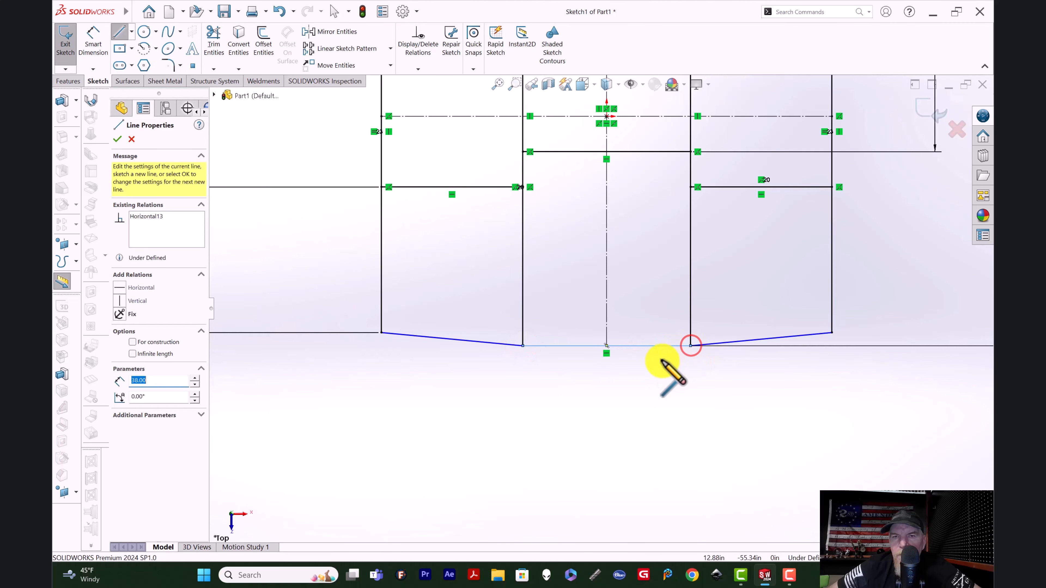
{"action": "scroll", "coordinate": [365, 274], "scroll_direction": "up", "scroll_amount": 1}
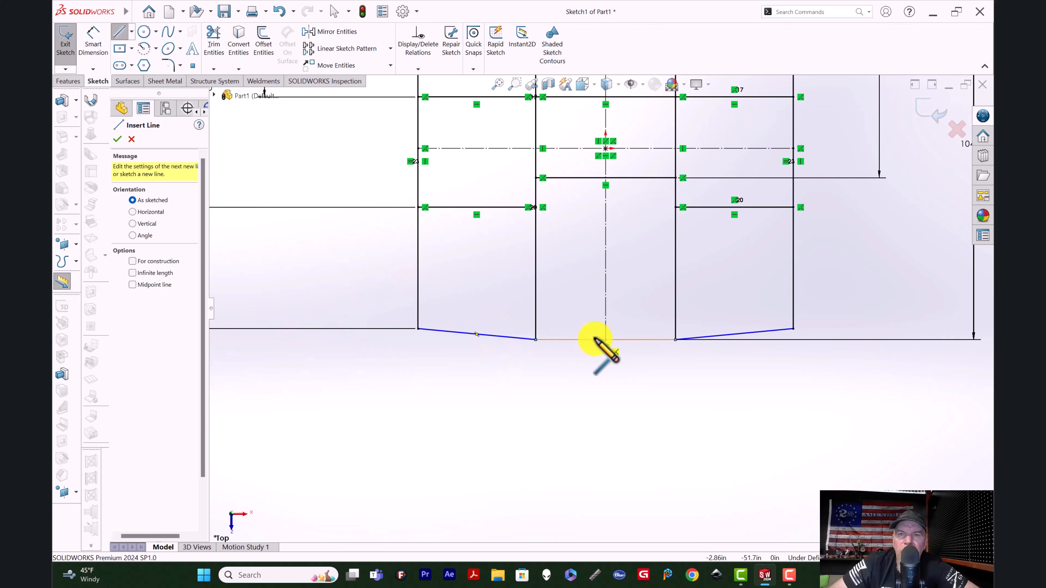
{"action": "left_click", "coordinate": [793, 329]}
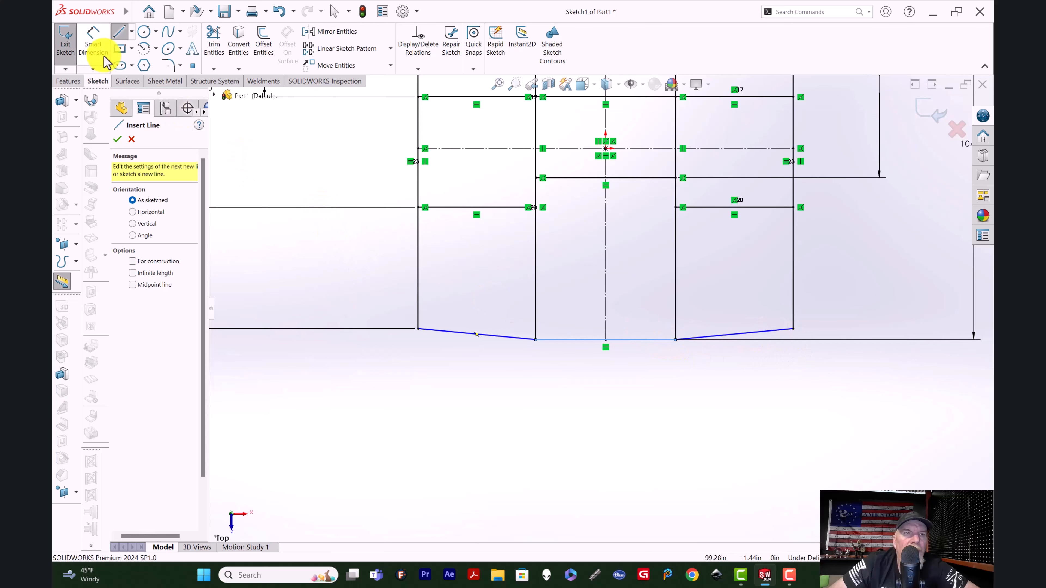
{"action": "left_click", "coordinate": [64, 41]}
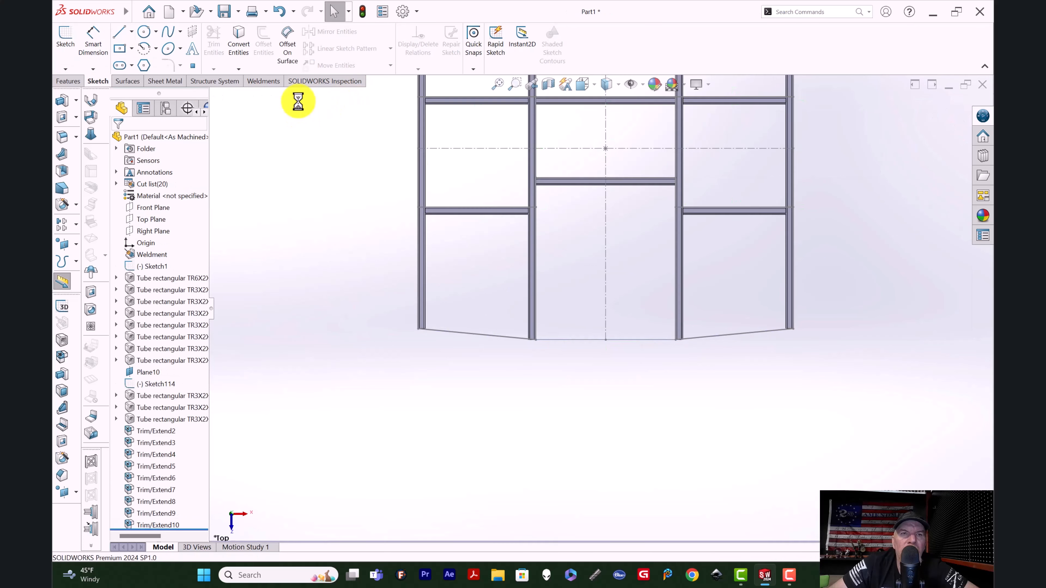
Create an ansi rectangular tube structural member, size TR3x2x0.1875, along the three new lines at the frame's open end
{"action": "left_click", "coordinate": [273, 81]}
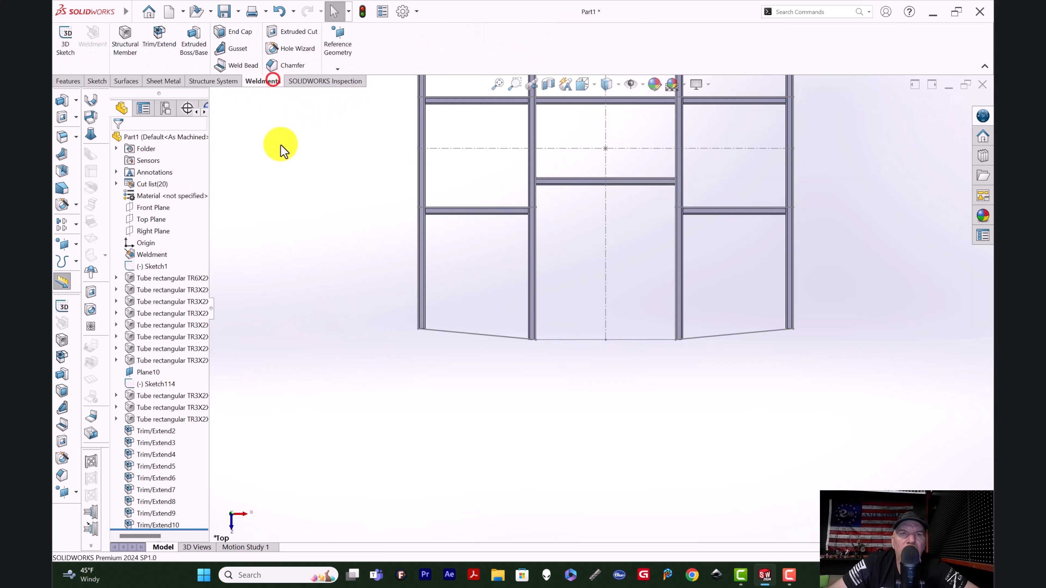
{"action": "left_click", "coordinate": [483, 336]}
{"action": "left_click", "coordinate": [482, 335]}
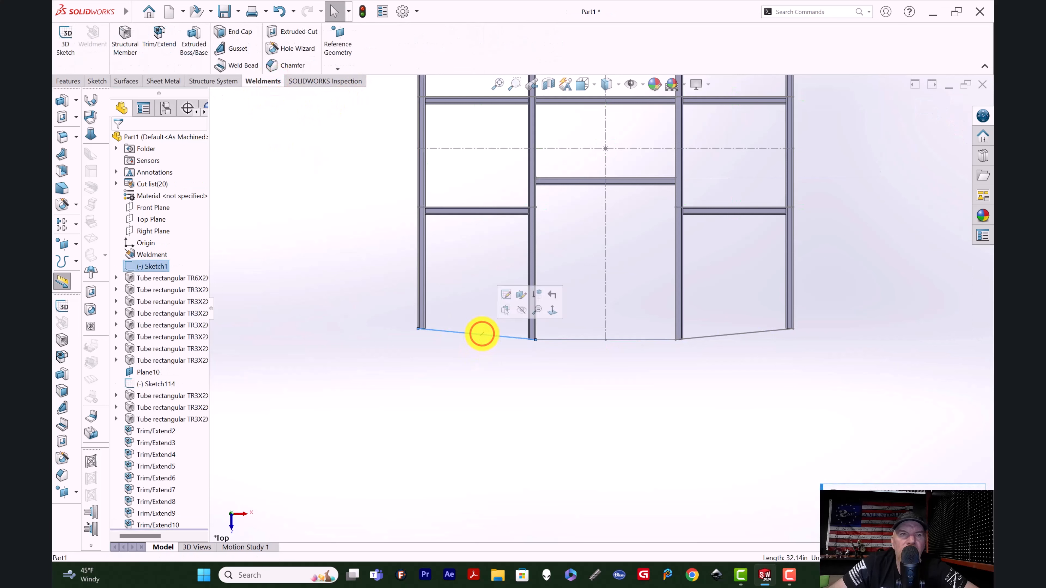
{"action": "left_click", "coordinate": [125, 38]}
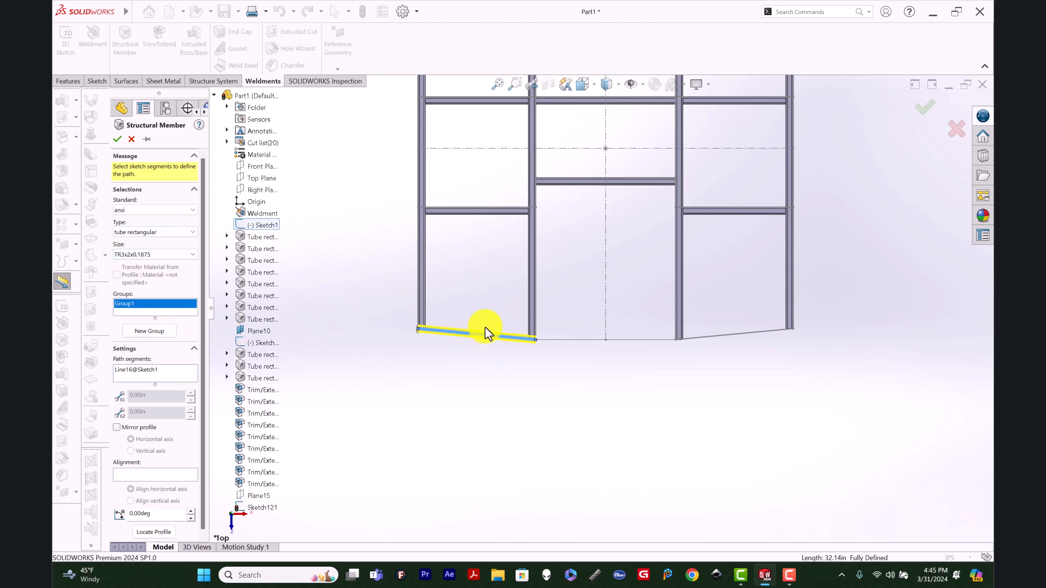
{"action": "left_click", "coordinate": [582, 339]}
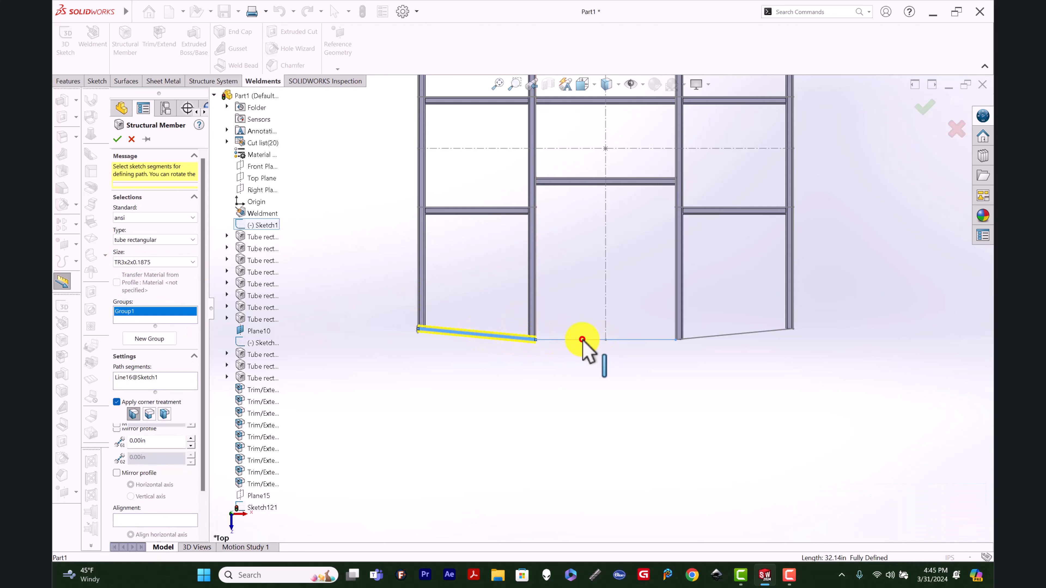
{"action": "left_click", "coordinate": [727, 337]}
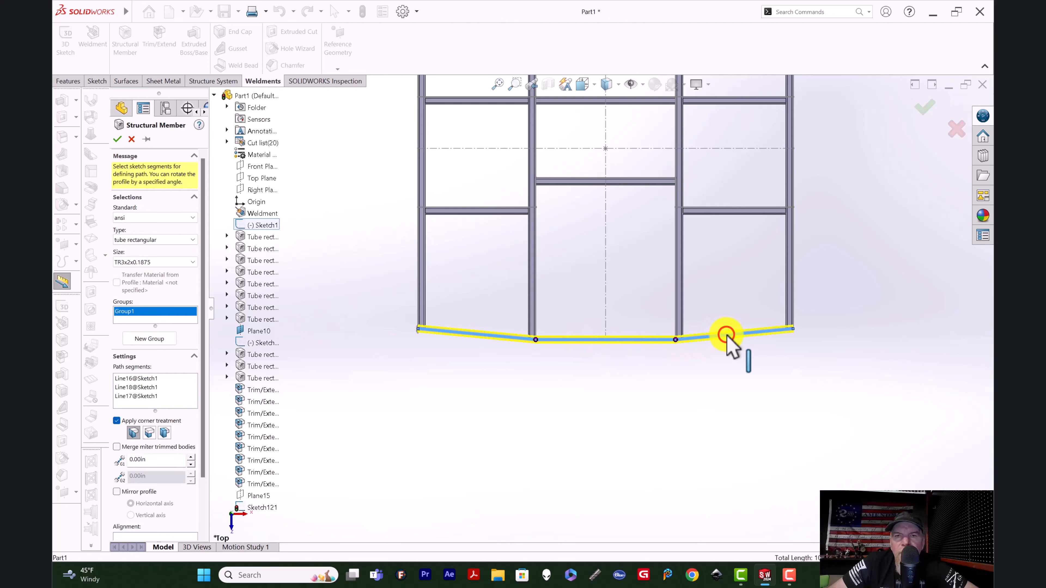
{"action": "key", "text": "Return"}
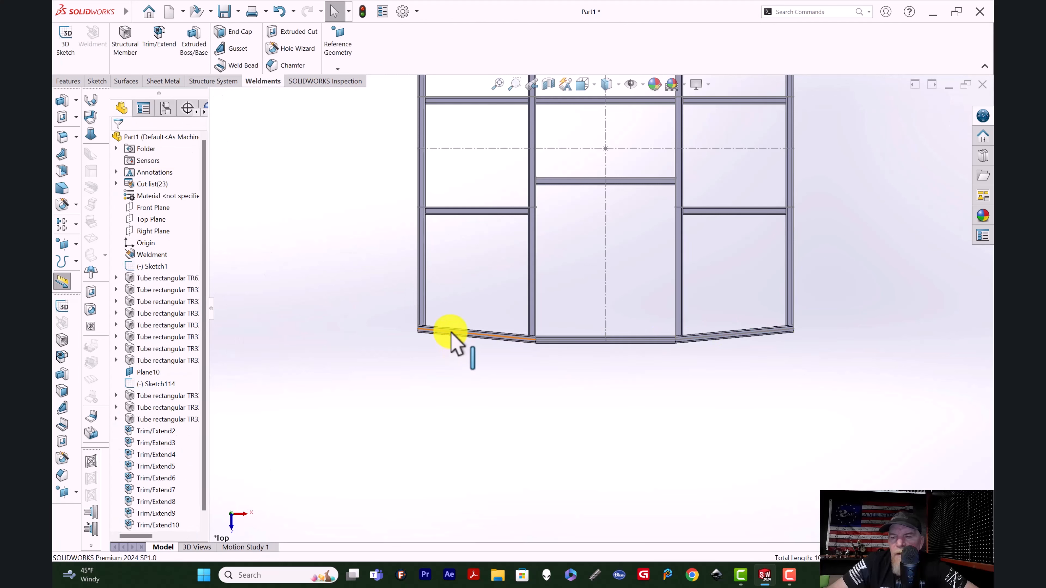
Edit the new end tube member and relocate its profile so the upper outer corner lies on the sketch path
{"action": "middle_click_drag", "start_coordinate": [451, 333], "coordinate": [507, 335]}
{"action": "scroll", "coordinate": [508, 334], "scroll_direction": "down", "scroll_amount": 6}
{"action": "middle_click_drag", "start_coordinate": [617, 307], "coordinate": [607, 303]}
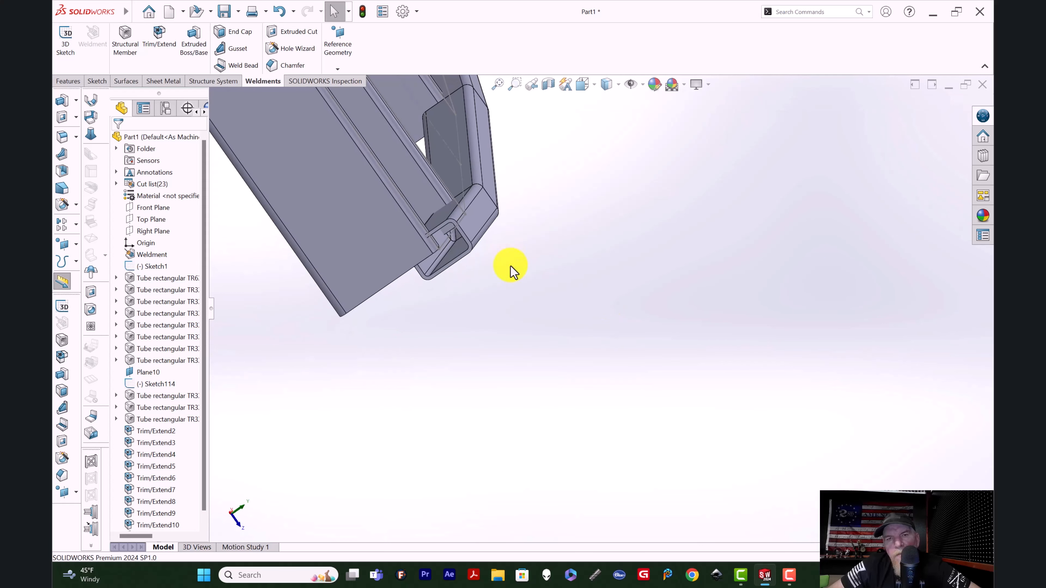
{"action": "left_click", "coordinate": [469, 249]}
{"action": "double_click", "coordinate": [468, 250]}
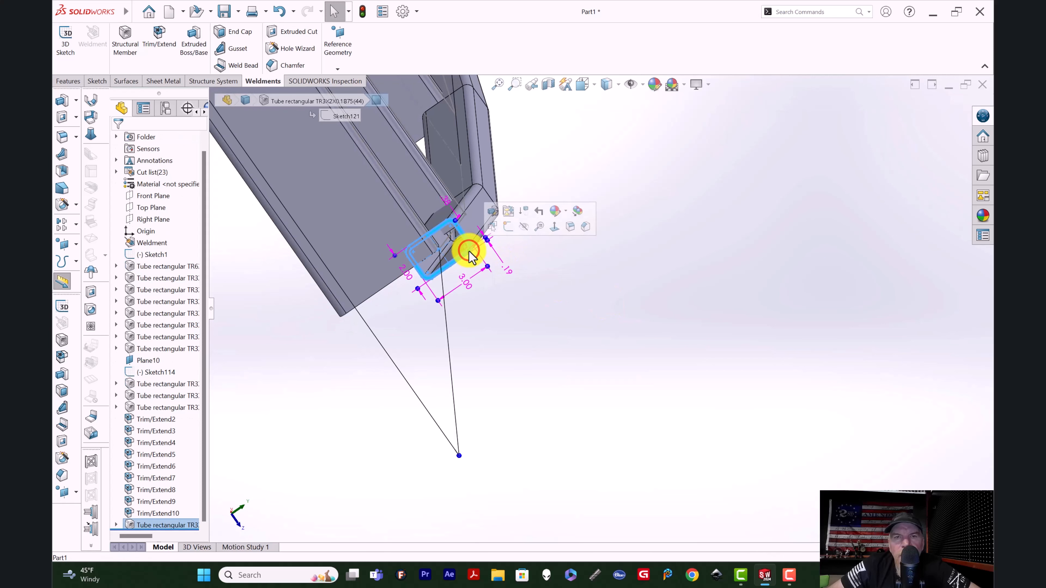
{"action": "left_click", "coordinate": [494, 214]}
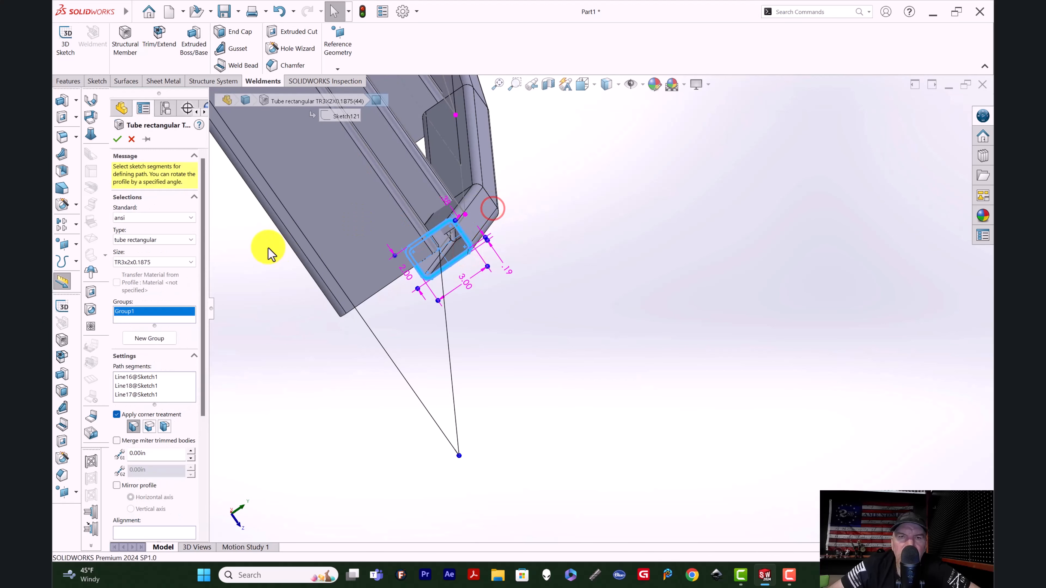
{"action": "scroll", "coordinate": [399, 393], "scroll_direction": "down", "scroll_amount": 5}
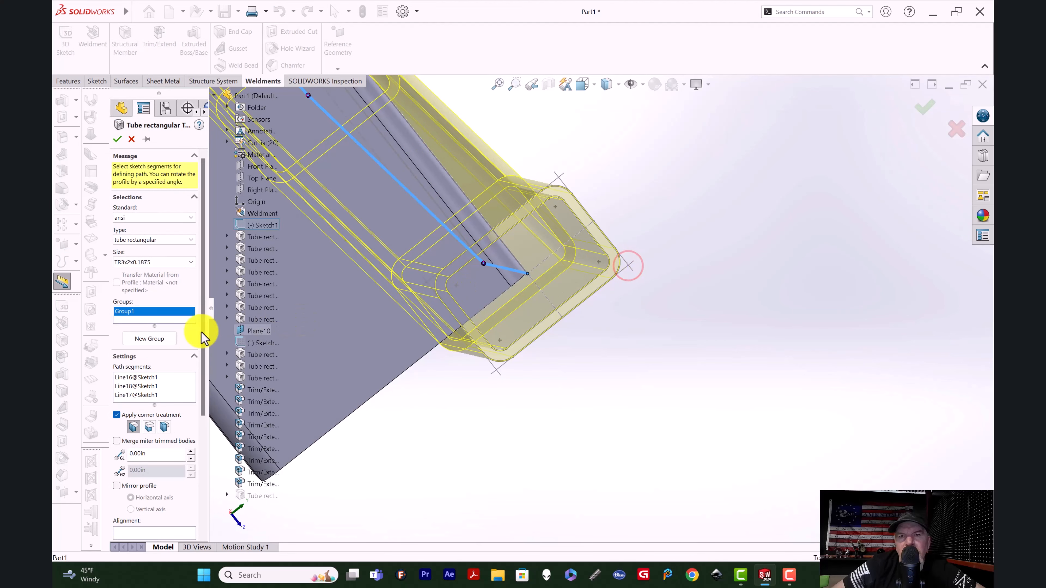
{"action": "scroll", "coordinate": [165, 355], "scroll_direction": "down", "scroll_amount": 4}
{"action": "left_click", "coordinate": [154, 415]}
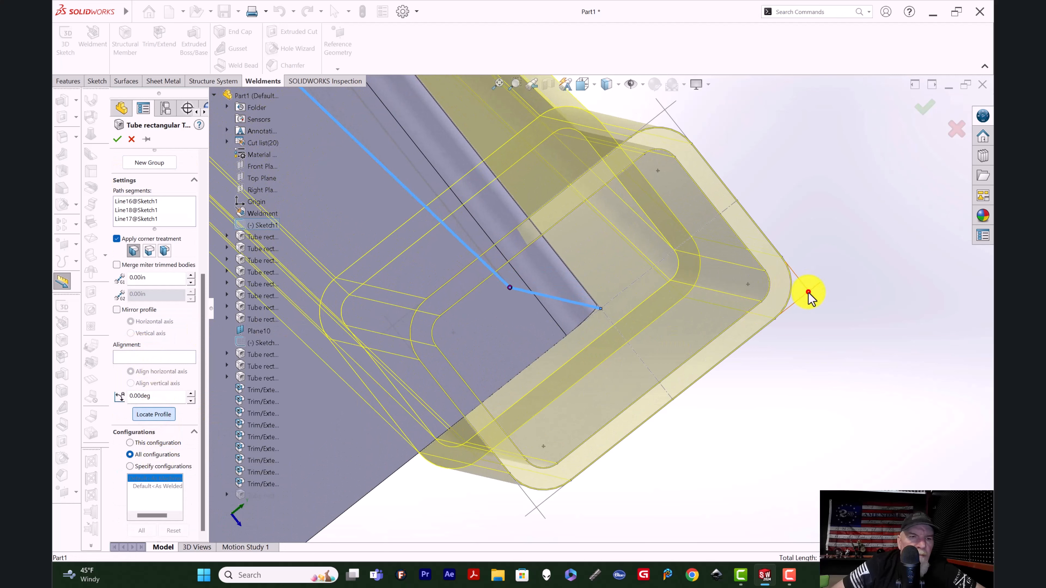
{"action": "left_click", "coordinate": [809, 293]}
{"action": "key", "text": "Return"}
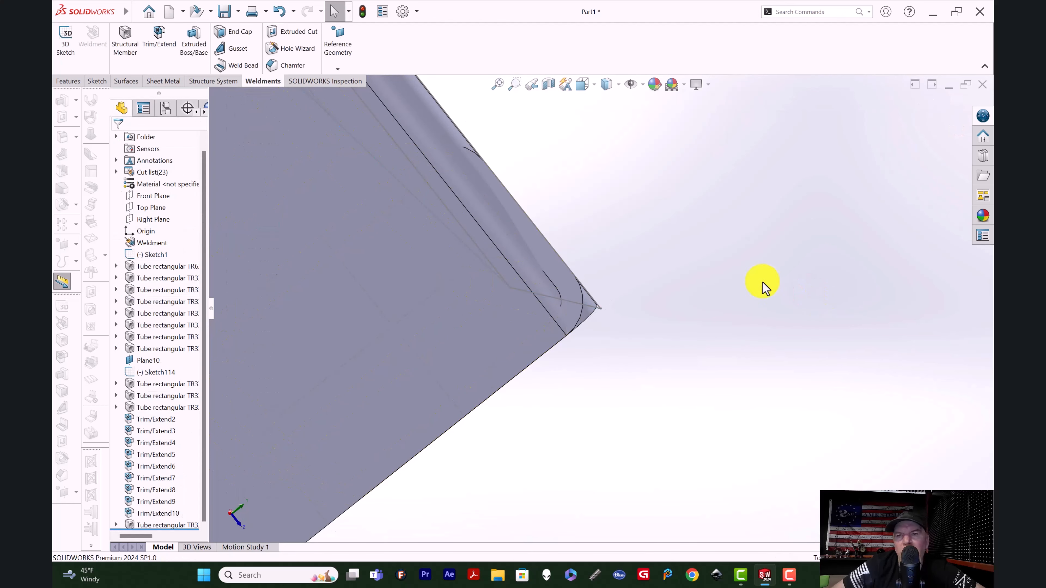
Examine how the new end tubes meet the outer and inner rails at the frame's open end from several angles
{"action": "scroll", "coordinate": [649, 365], "scroll_direction": "down", "scroll_amount": 5}
{"action": "scroll", "coordinate": [650, 366], "scroll_direction": "up", "scroll_amount": 8}
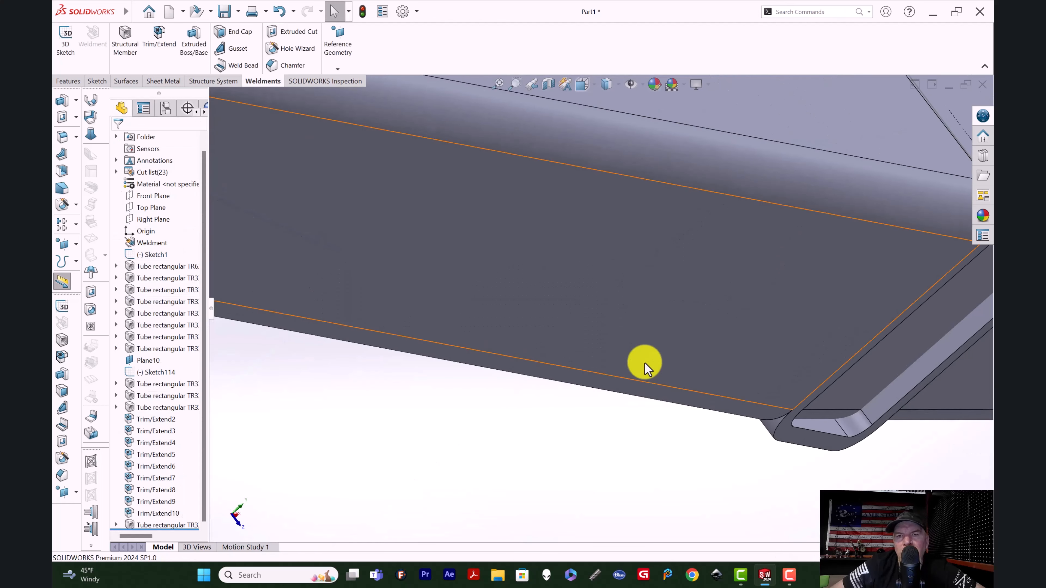
{"action": "scroll", "coordinate": [440, 412], "scroll_direction": "up", "scroll_amount": 2}
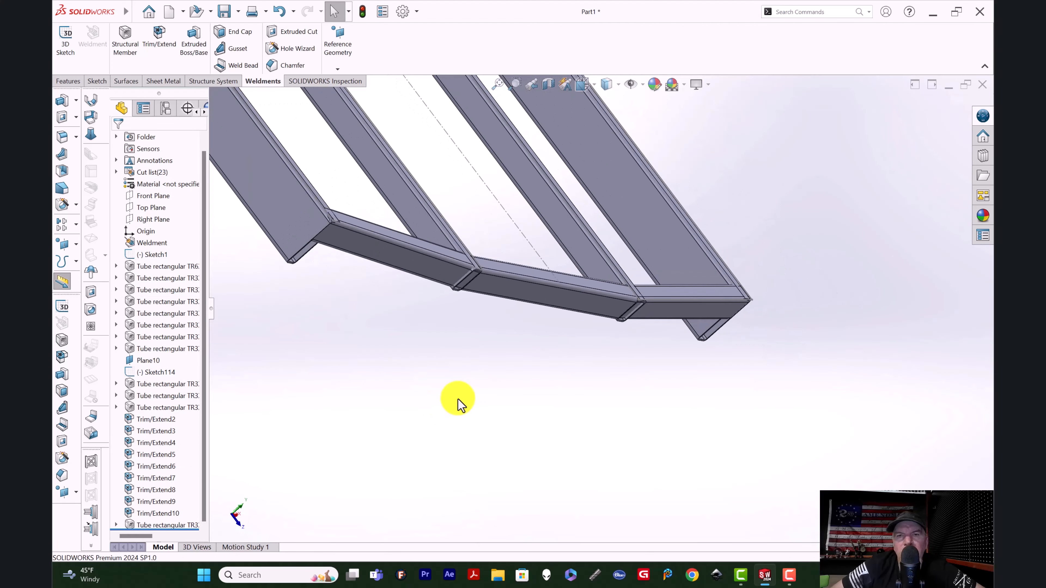
{"action": "middle_click_drag", "start_coordinate": [481, 397], "coordinate": [468, 322]}
{"action": "key", "text": "Escape"}
{"action": "scroll", "coordinate": [492, 365], "scroll_direction": "up", "scroll_amount": 2}
{"action": "scroll", "coordinate": [562, 387], "scroll_direction": "up", "scroll_amount": 1}
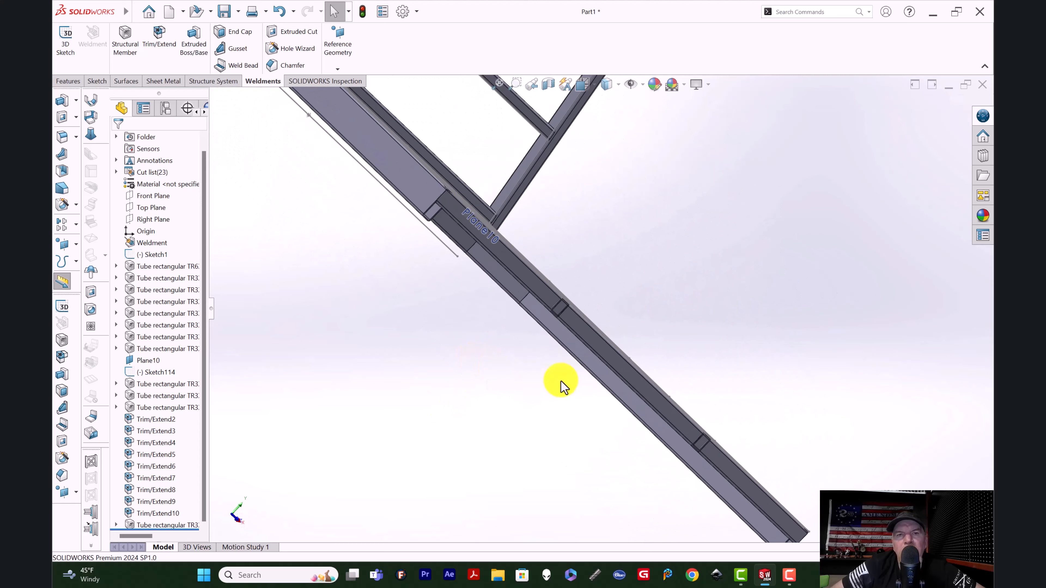
{"action": "scroll", "coordinate": [561, 386], "scroll_direction": "down", "scroll_amount": 2}
{"action": "scroll", "coordinate": [579, 353], "scroll_direction": "up", "scroll_amount": 2}
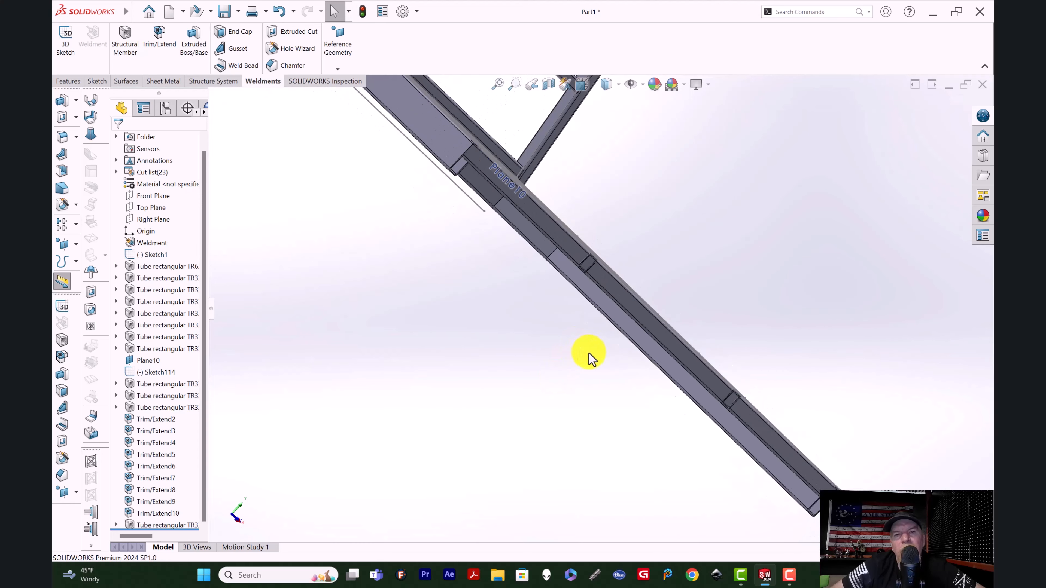
{"action": "middle_click_drag", "start_coordinate": [589, 354], "coordinate": [343, 282]}
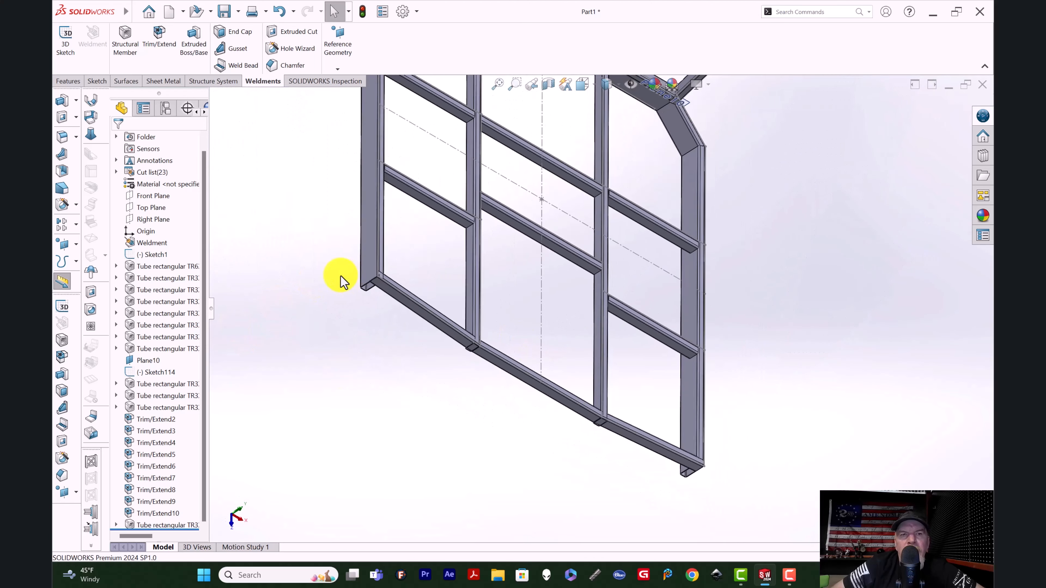
{"action": "scroll", "coordinate": [399, 283], "scroll_direction": "down", "scroll_amount": 10}
{"action": "middle_click_drag", "start_coordinate": [452, 367], "coordinate": [407, 372]}
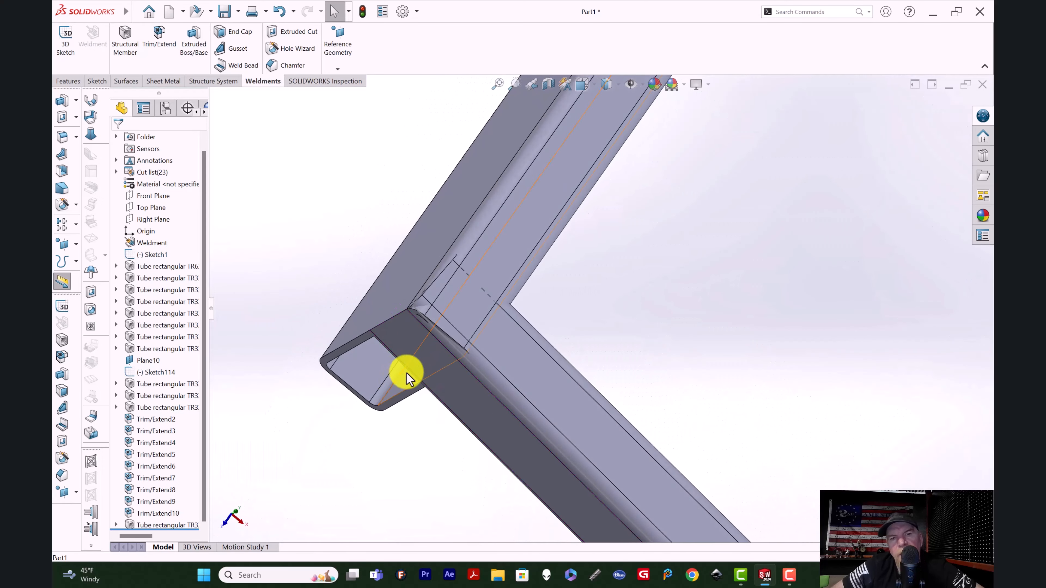
Trim the left angled end tube against the left outer rail, using the rail body as the trimming boundary
{"action": "scroll", "coordinate": [406, 373], "scroll_direction": "up", "scroll_amount": 8}
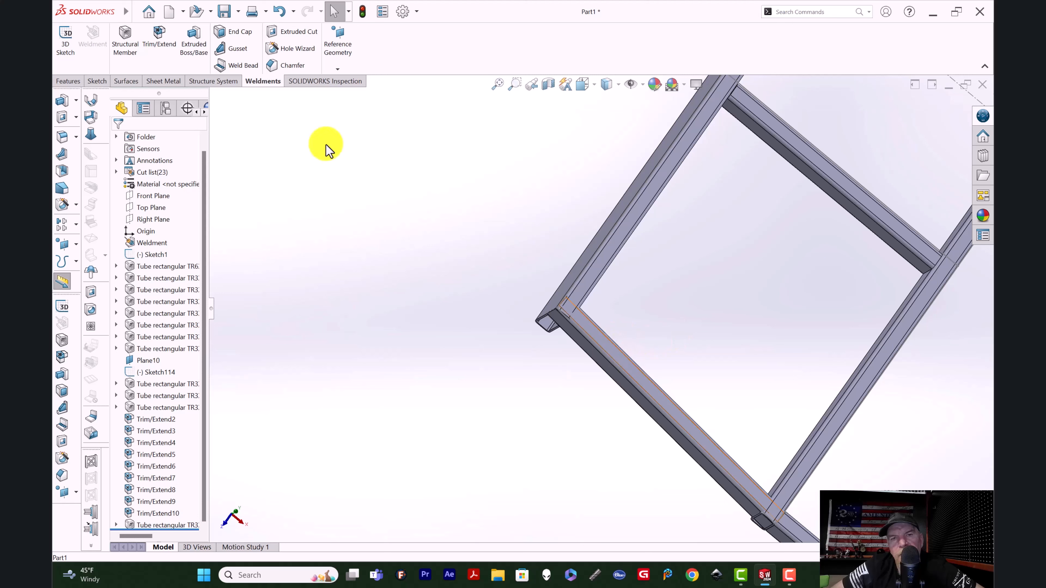
{"action": "left_click", "coordinate": [160, 40]}
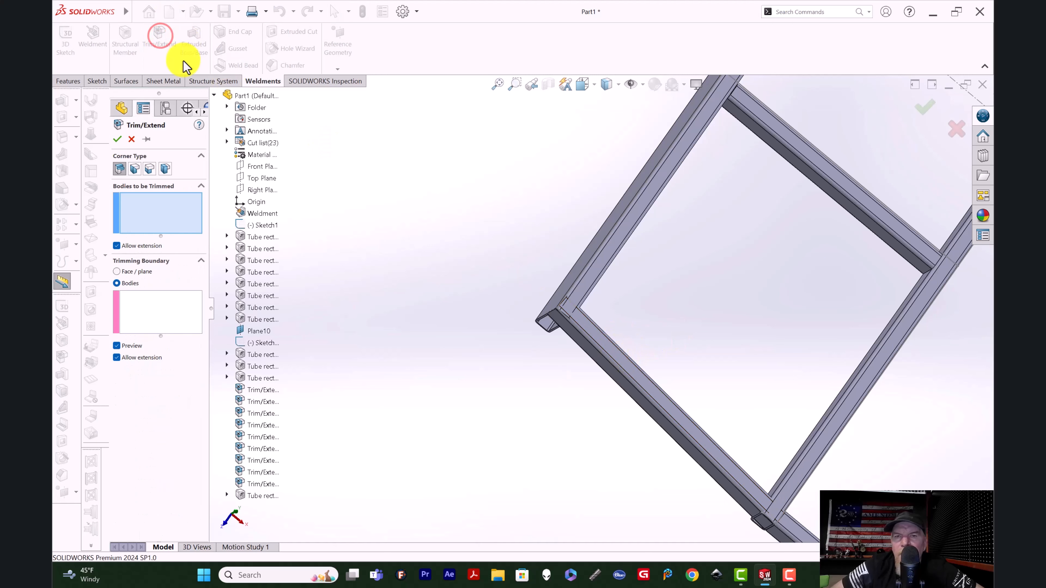
{"action": "left_click", "coordinate": [624, 371]}
{"action": "left_click", "coordinate": [163, 314]}
{"action": "left_click", "coordinate": [589, 266]}
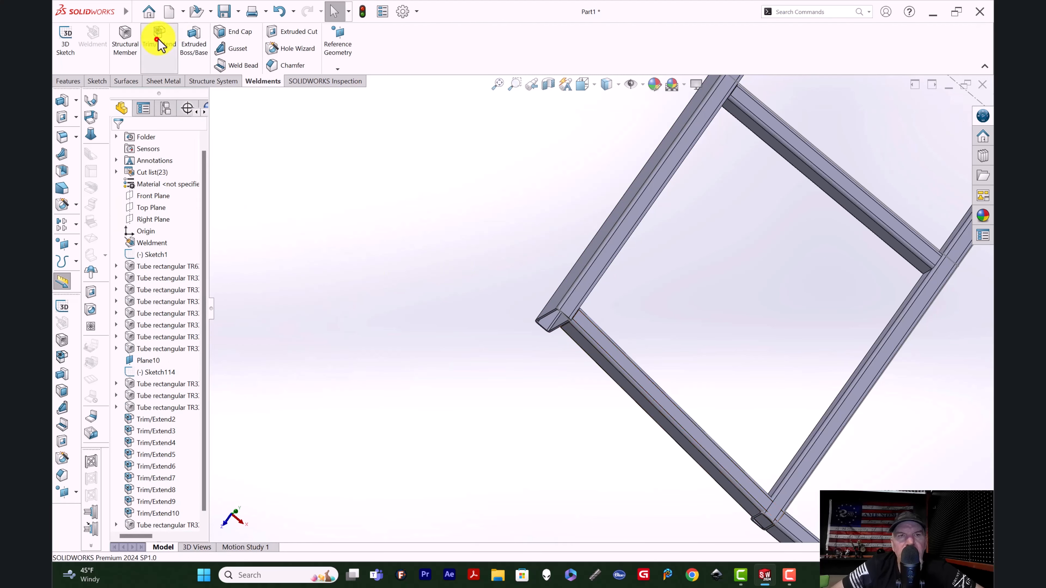
Trim the left angled end tube's other end against the left inner rail, keeping the main length and discarding the overlap
{"action": "left_click", "coordinate": [159, 42]}
{"action": "left_click", "coordinate": [659, 403]}
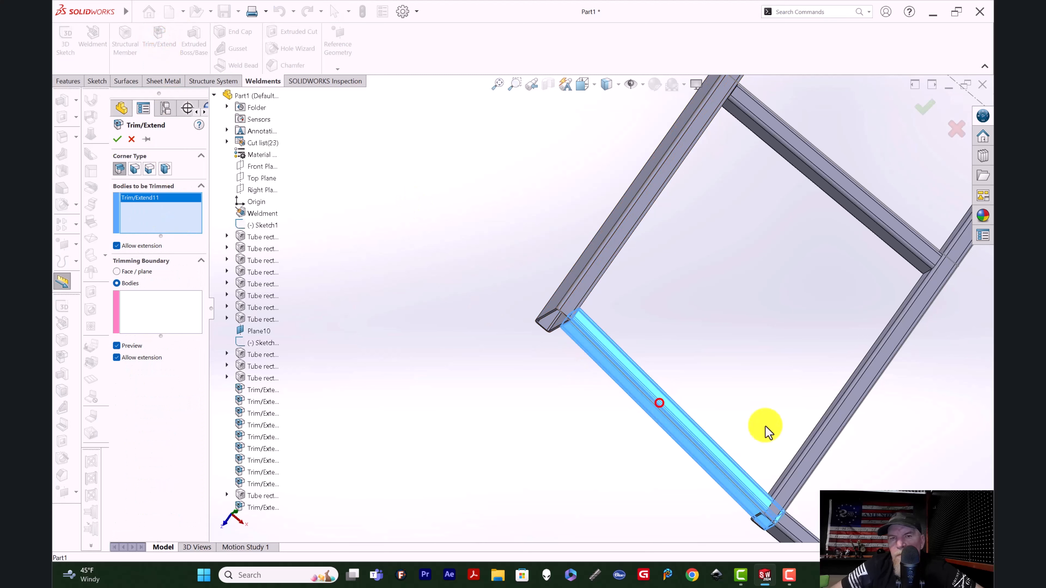
{"action": "left_click", "coordinate": [813, 450]}
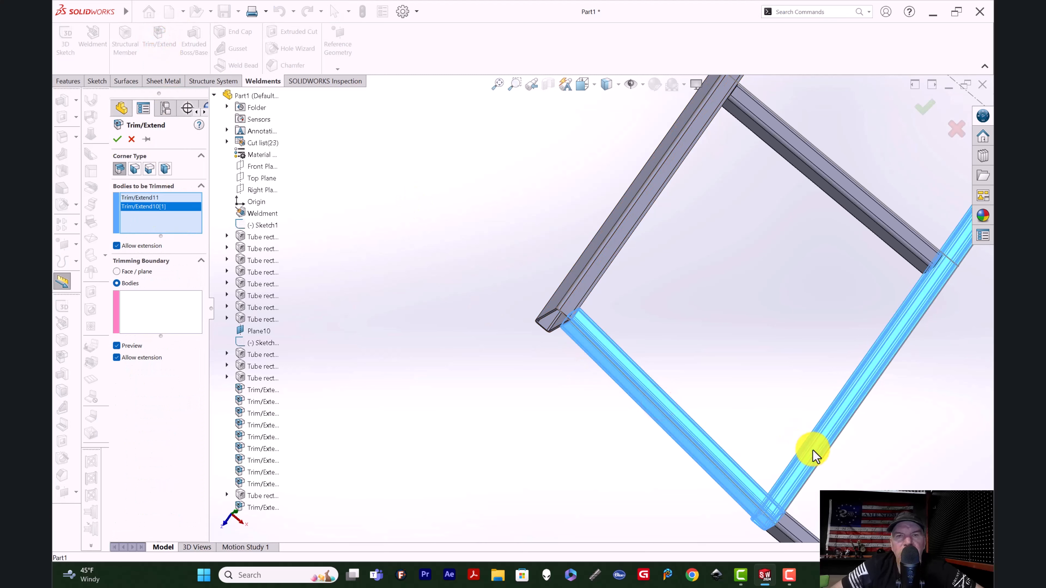
{"action": "left_click", "coordinate": [836, 426]}
{"action": "left_click", "coordinate": [174, 312]}
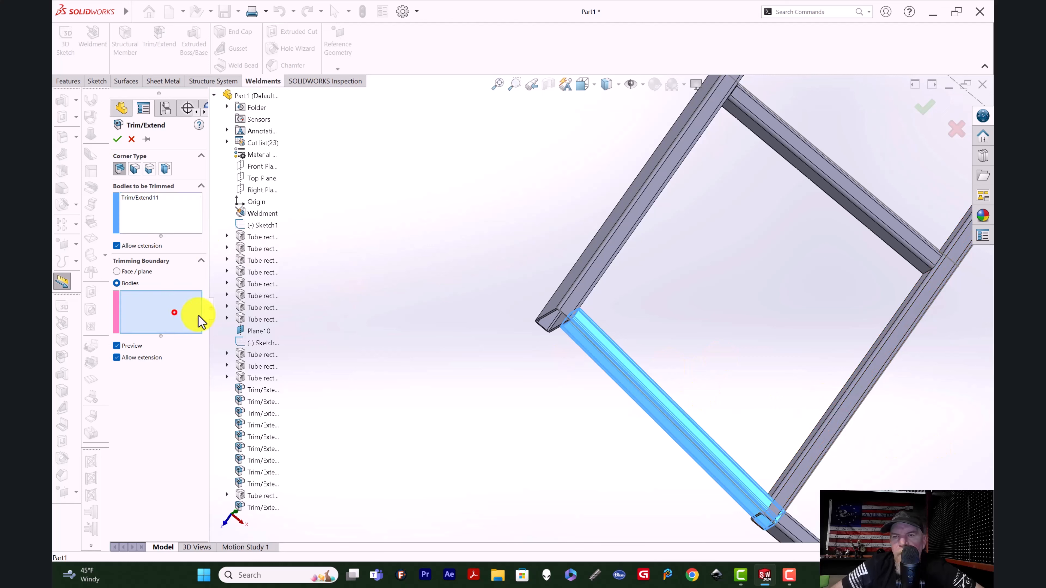
{"action": "left_click", "coordinate": [803, 446]}
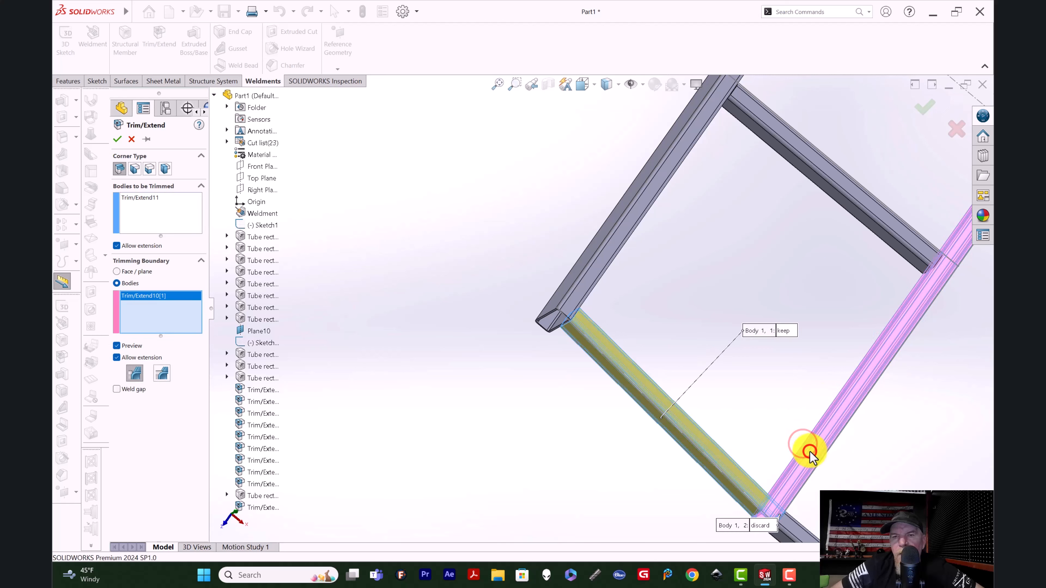
Trim the straight middle end tube against the left inner rail, using the rail body as the trimming boundary
{"action": "scroll", "coordinate": [684, 389], "scroll_direction": "down", "scroll_amount": 4}
{"action": "scroll", "coordinate": [642, 396], "scroll_direction": "up", "scroll_amount": 7}
{"action": "scroll", "coordinate": [682, 425], "scroll_direction": "up", "scroll_amount": 5}
{"action": "scroll", "coordinate": [696, 392], "scroll_direction": "down", "scroll_amount": 10}
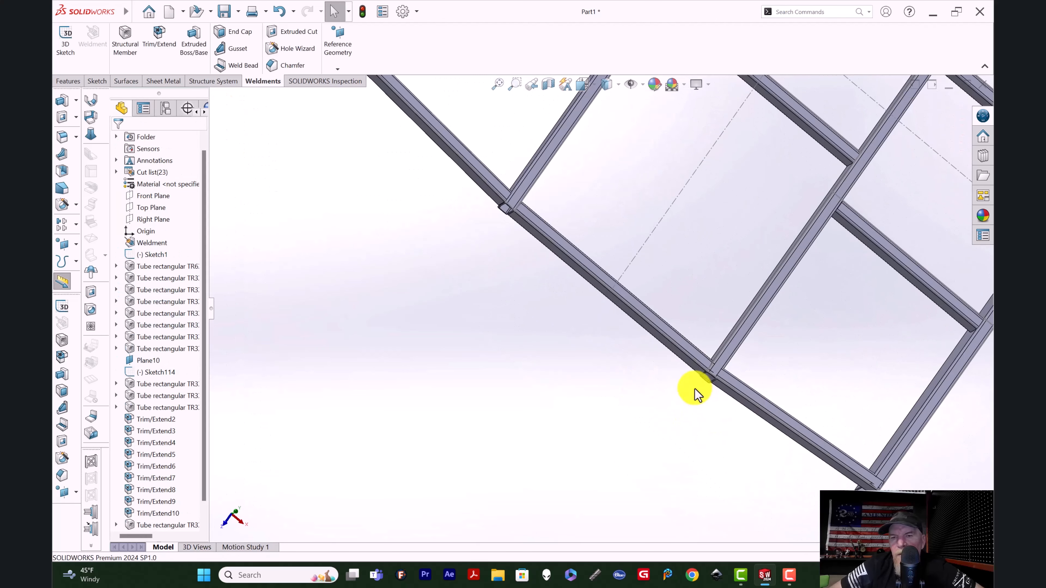
{"action": "left_click", "coordinate": [161, 41]}
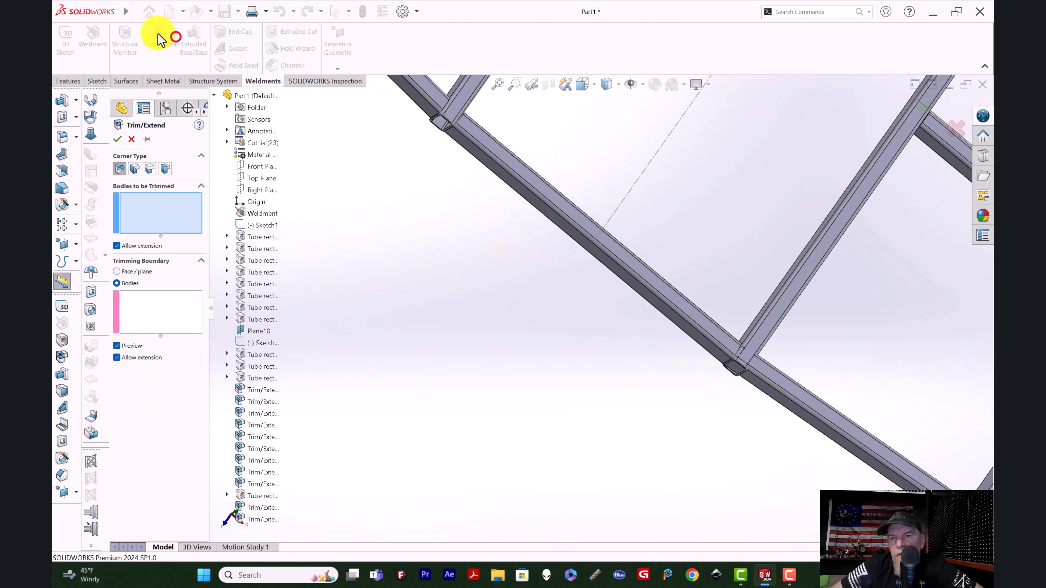
{"action": "left_click", "coordinate": [593, 228]}
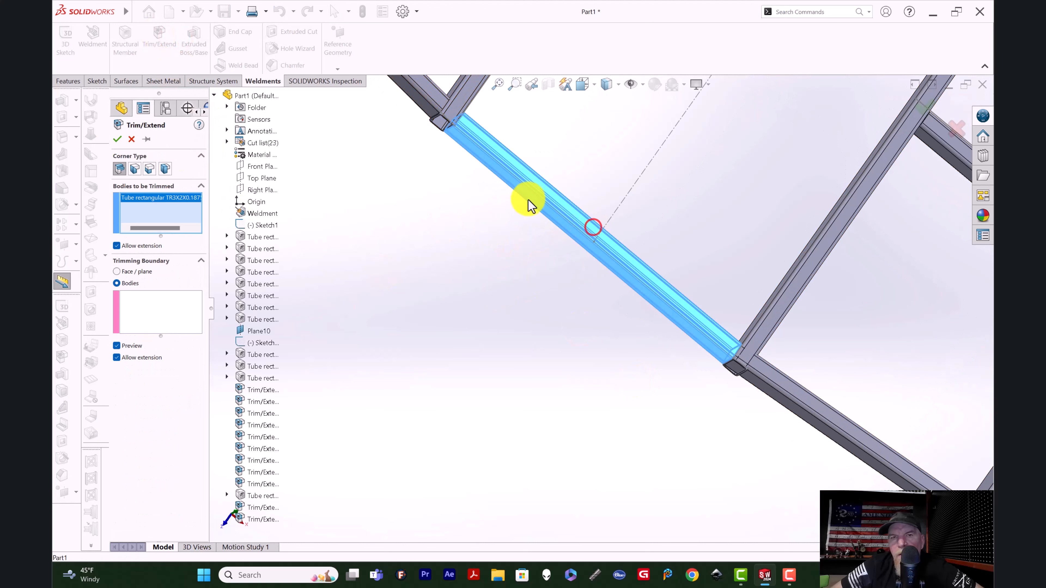
{"action": "left_click", "coordinate": [195, 303]}
{"action": "left_click", "coordinate": [470, 95]}
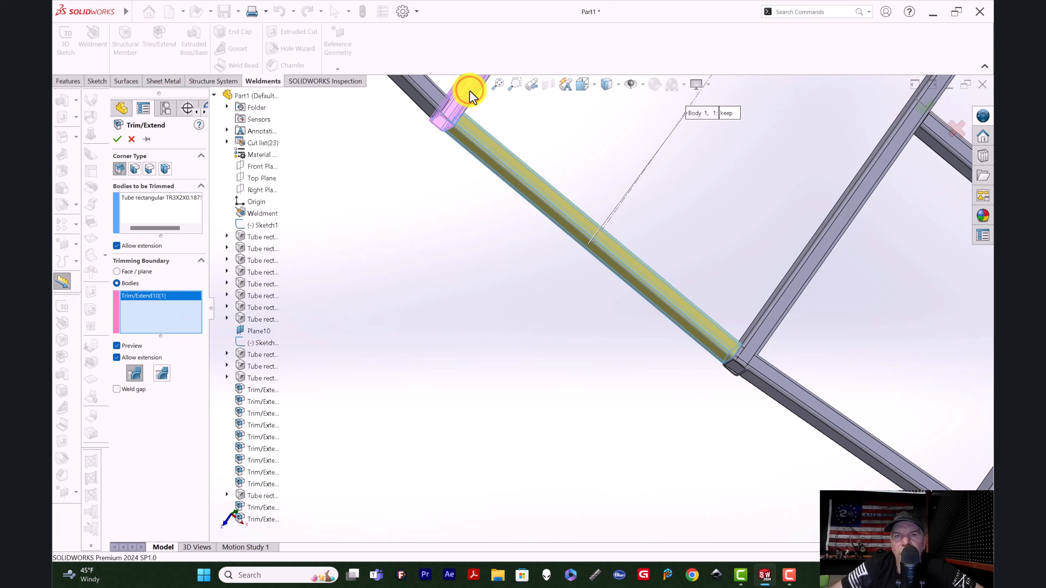
Trim the straight middle end tube's other end against the right inner rail
{"action": "left_click", "coordinate": [163, 33]}
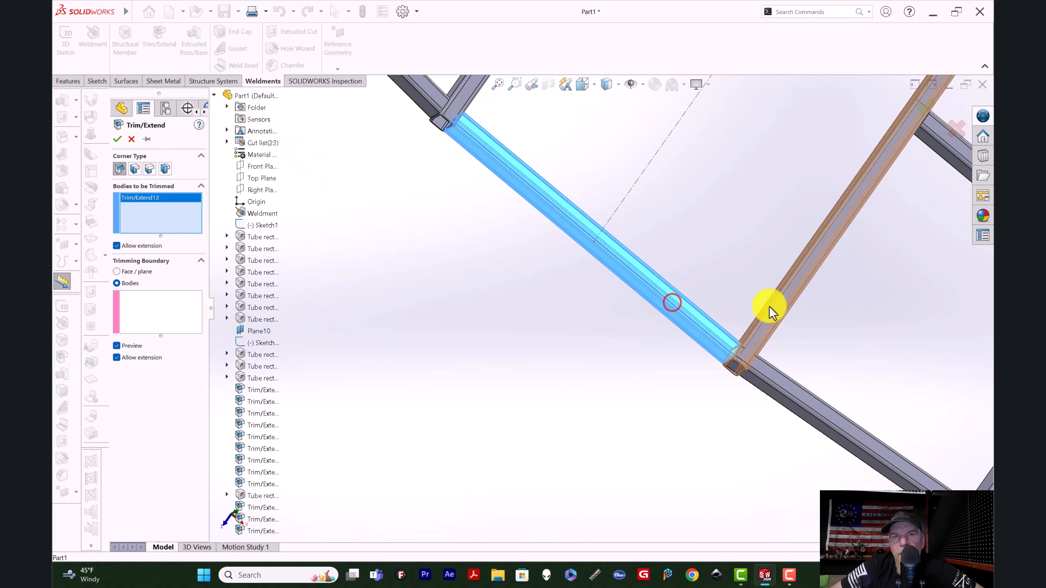
{"action": "left_click", "coordinate": [171, 305]}
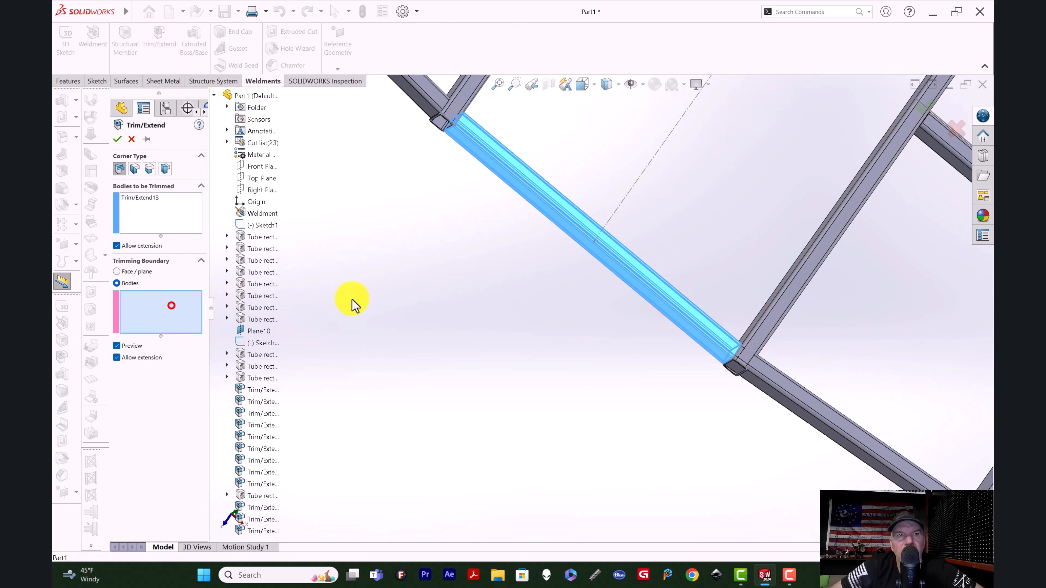
{"action": "left_click", "coordinate": [765, 322]}
{"action": "key", "text": "Return"}
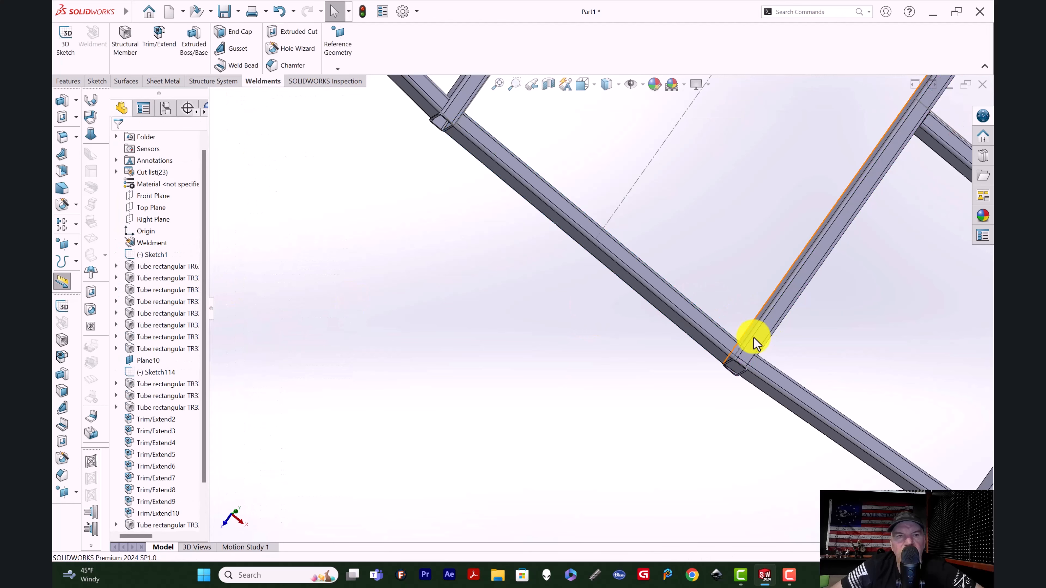
{"action": "scroll", "coordinate": [764, 387], "scroll_direction": "up", "scroll_amount": 2}
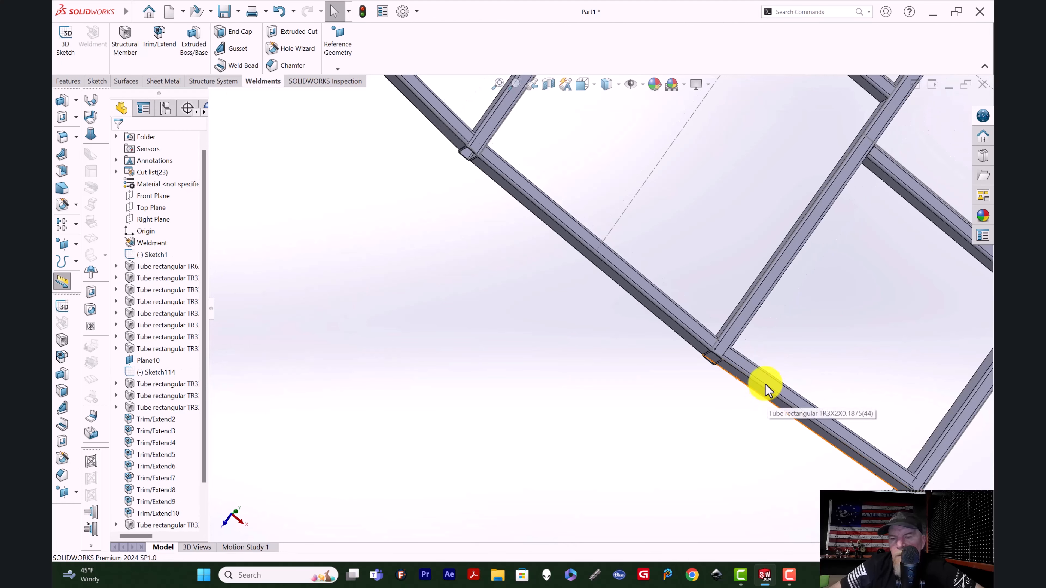
{"action": "left_click", "coordinate": [123, 40]}
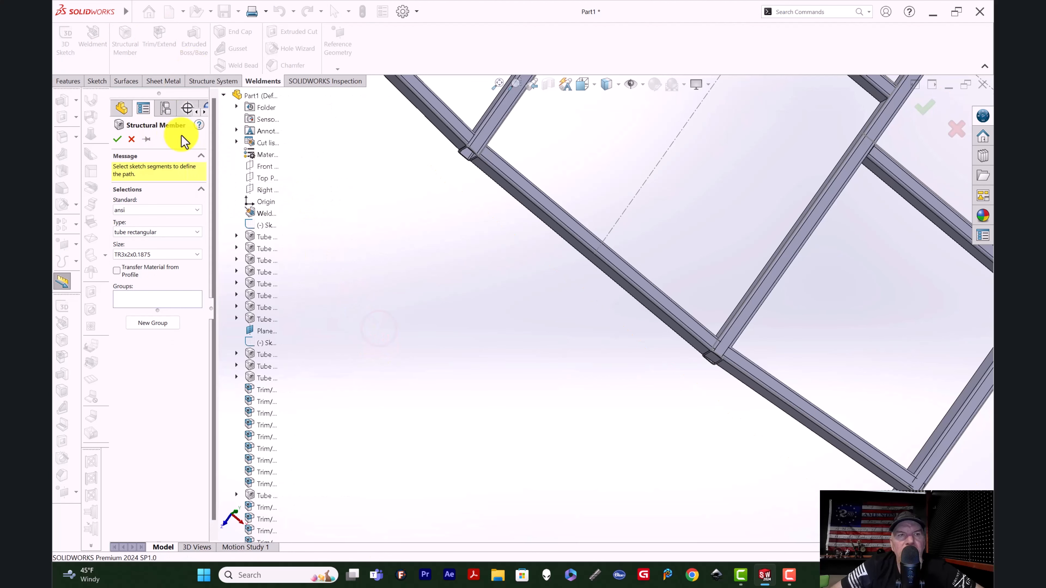
{"action": "left_click", "coordinate": [132, 140]}
{"action": "left_click", "coordinate": [125, 43]}
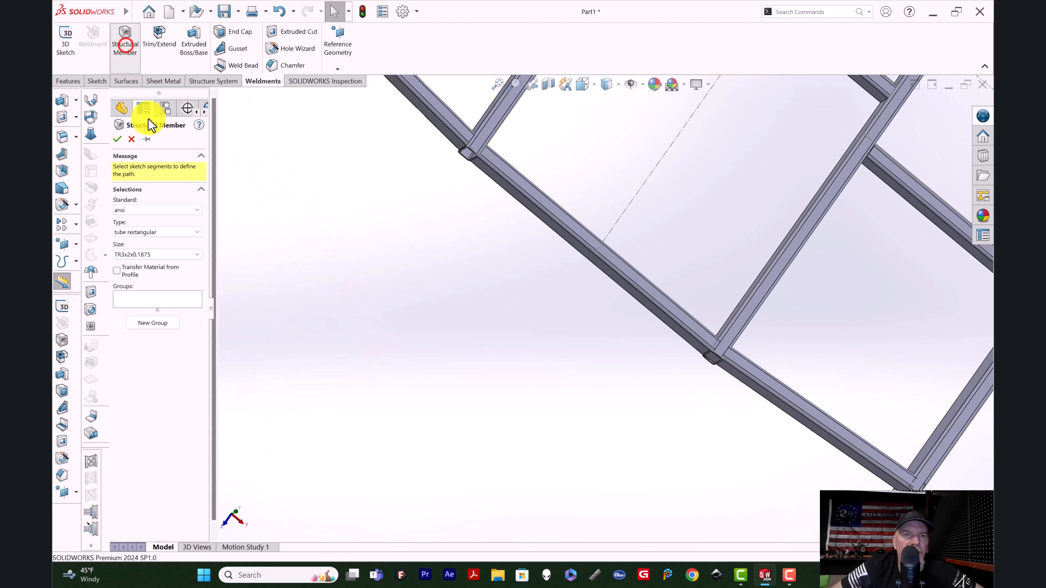
{"action": "left_click", "coordinate": [131, 139]}
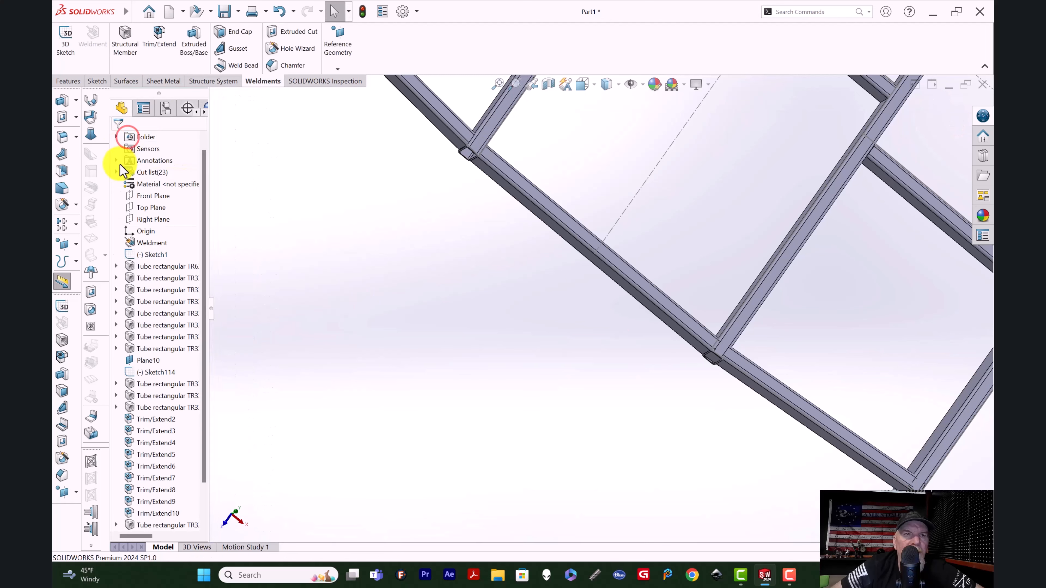
Trim the right angled end tube against the right inner rail, keeping the main length and discarding the overlapping piece
{"action": "left_click", "coordinate": [158, 41]}
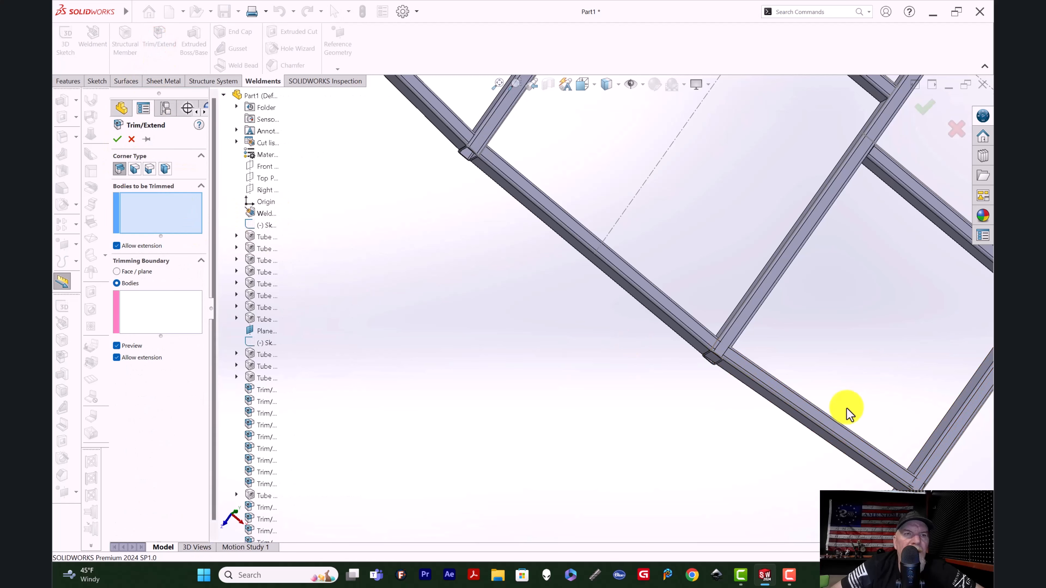
{"action": "left_click", "coordinate": [769, 391]}
{"action": "left_click", "coordinate": [179, 304]}
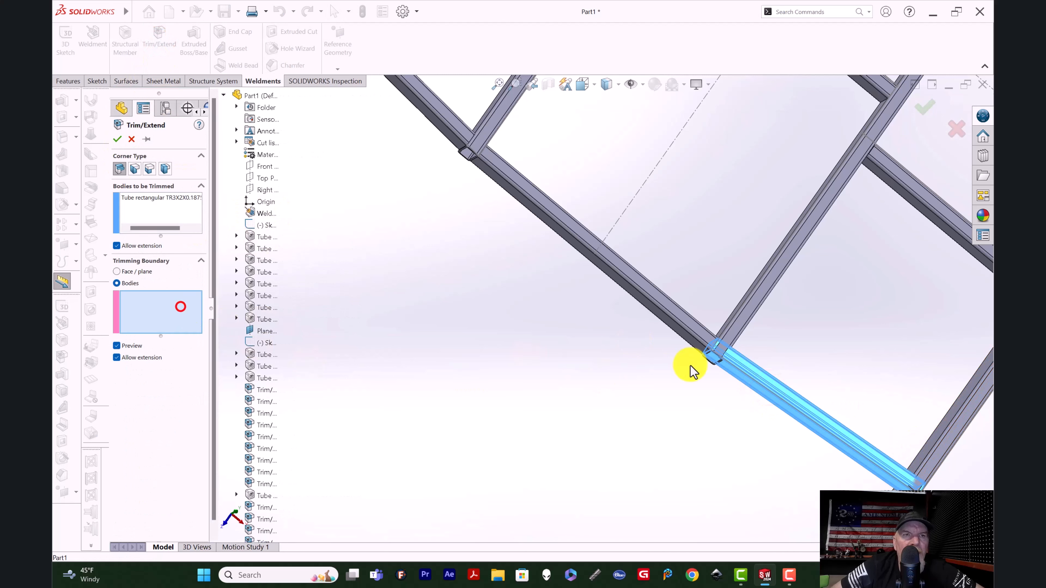
{"action": "left_click", "coordinate": [741, 327]}
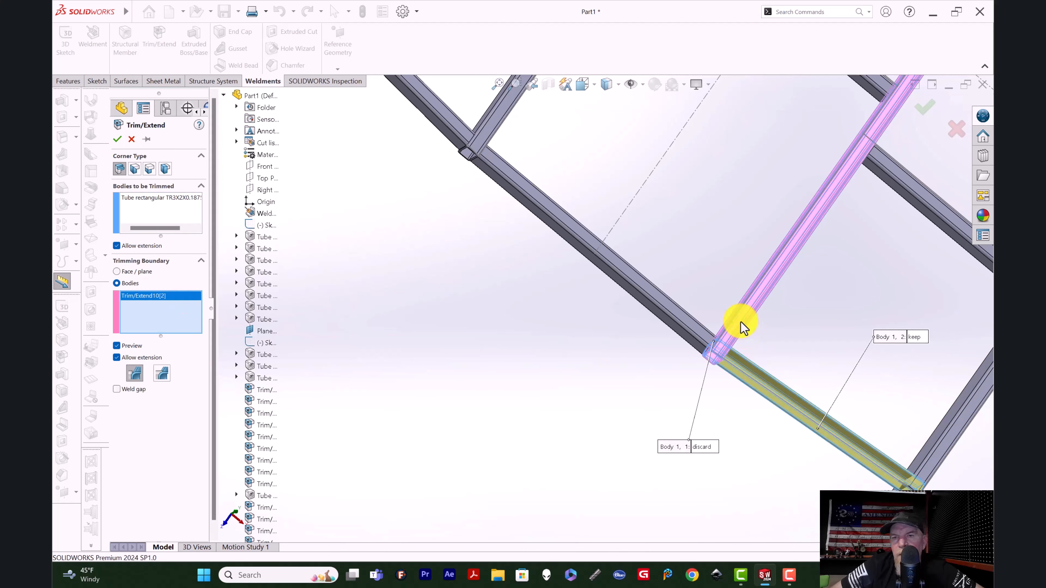
{"action": "key", "text": "Return"}
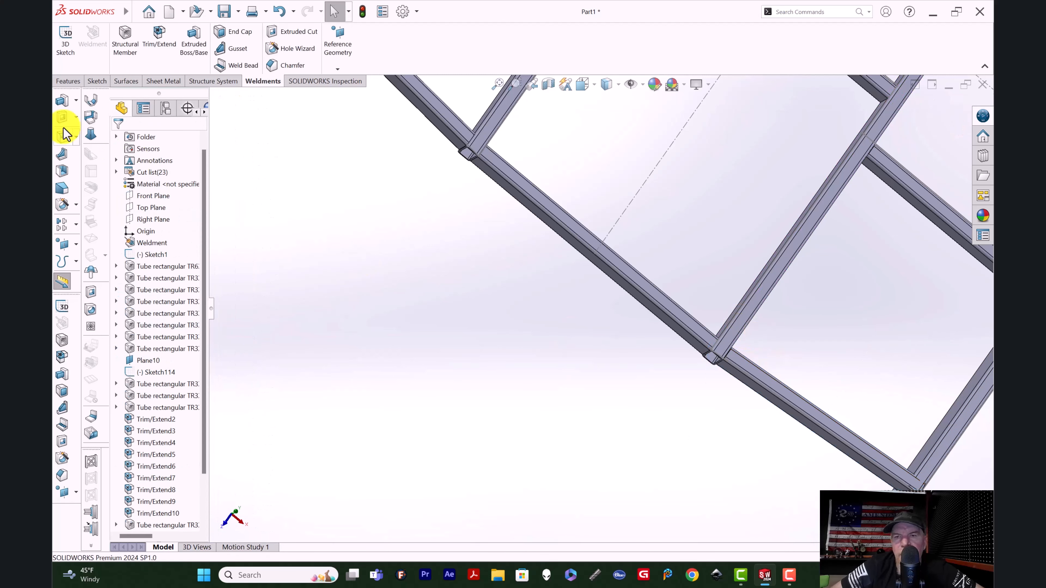
Trim the right angled end tube's outer end against the right 6x2 outer rail, using the rail body as the boundary
{"action": "left_click", "coordinate": [162, 53]}
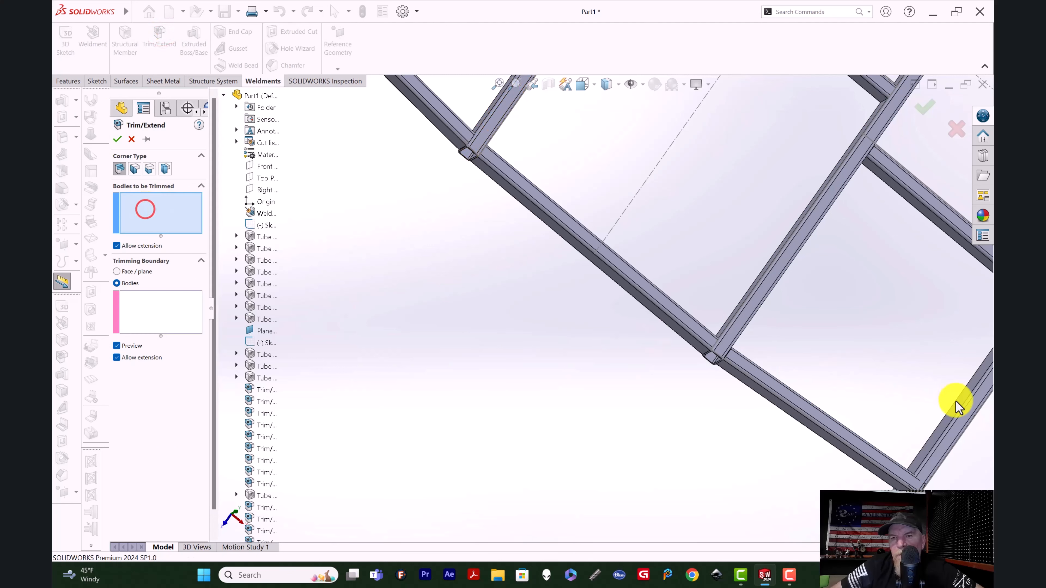
{"action": "left_click", "coordinate": [954, 433]}
{"action": "left_click", "coordinate": [832, 433]}
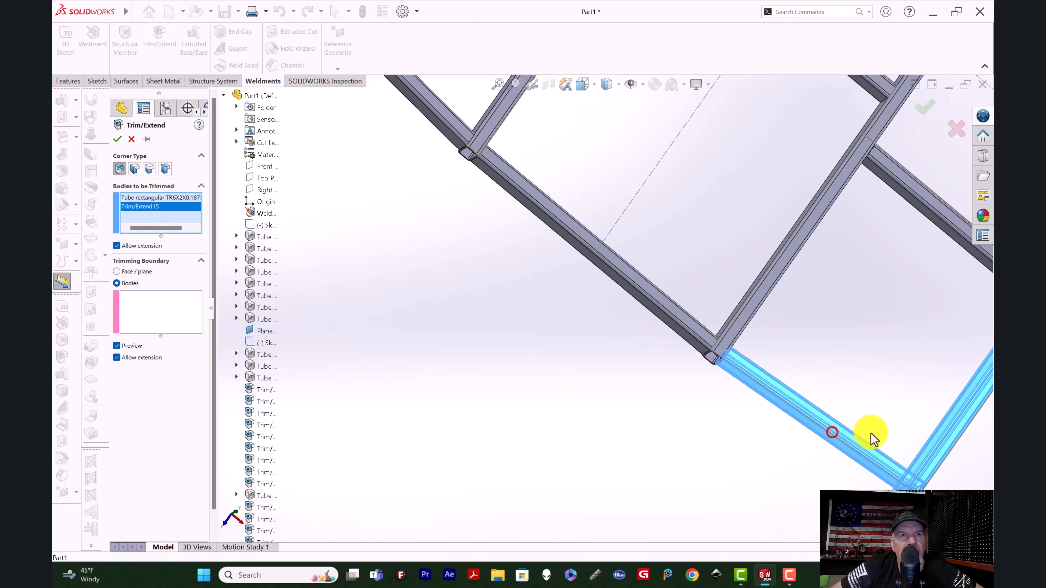
{"action": "left_click", "coordinate": [951, 435]}
{"action": "left_click", "coordinate": [878, 377]}
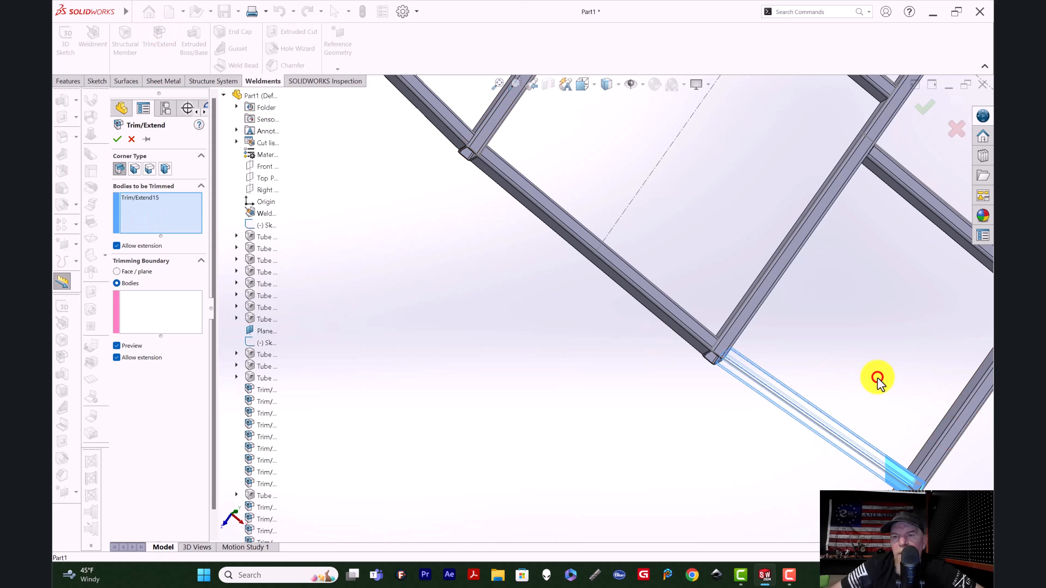
{"action": "left_click", "coordinate": [829, 435]}
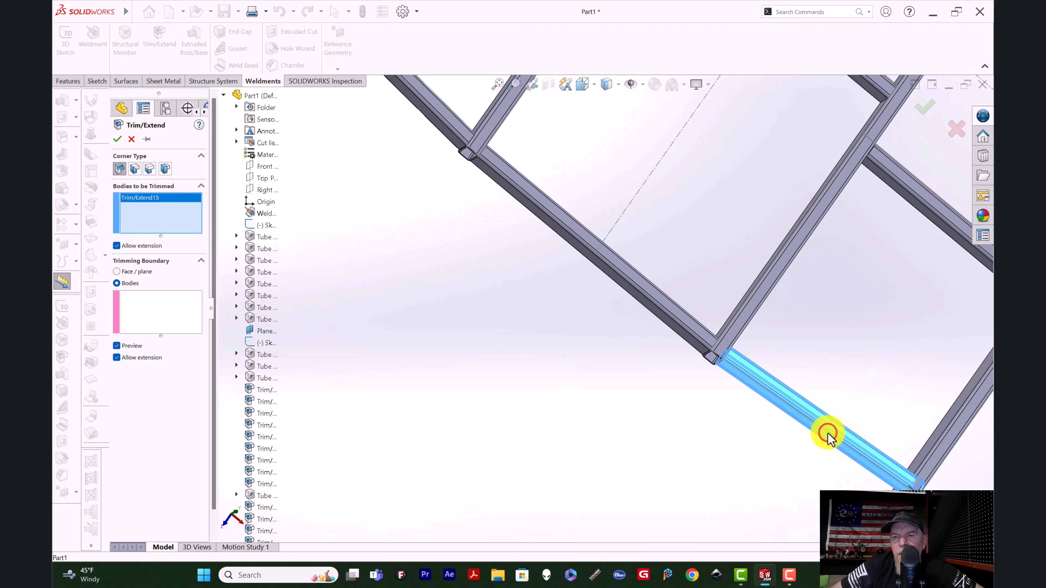
{"action": "left_click", "coordinate": [159, 316]}
{"action": "left_click", "coordinate": [945, 454]}
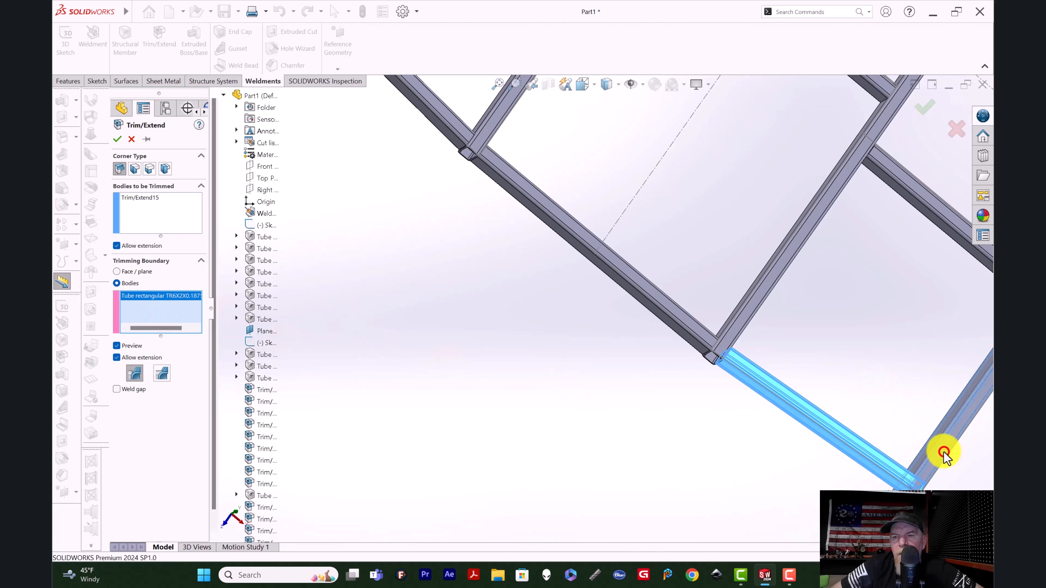
{"action": "key", "text": "ctrl+1"}
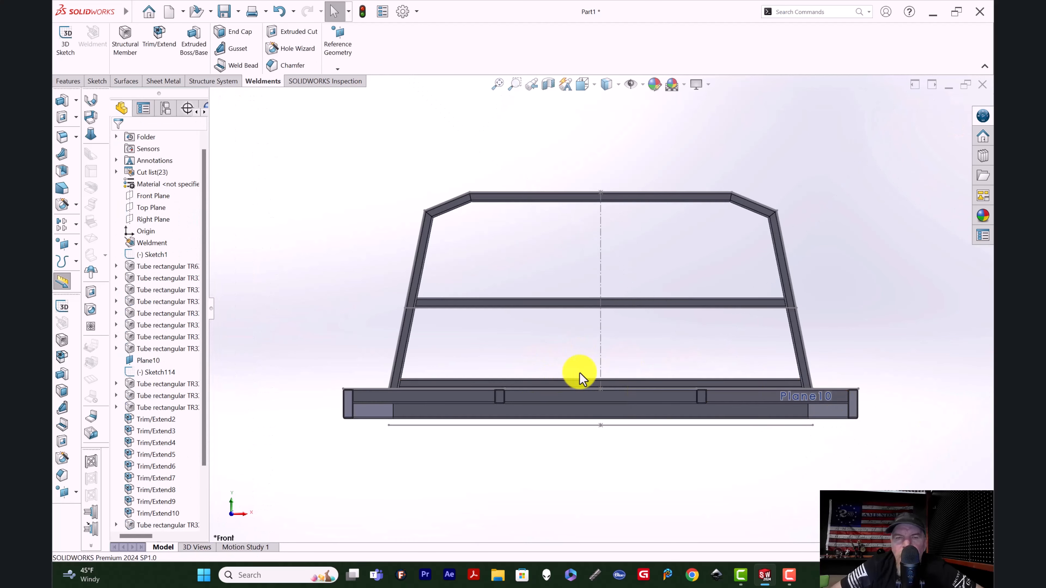
{"action": "scroll", "coordinate": [576, 378], "scroll_direction": "down", "scroll_amount": 4}
{"action": "scroll", "coordinate": [587, 383], "scroll_direction": "up", "scroll_amount": 6}
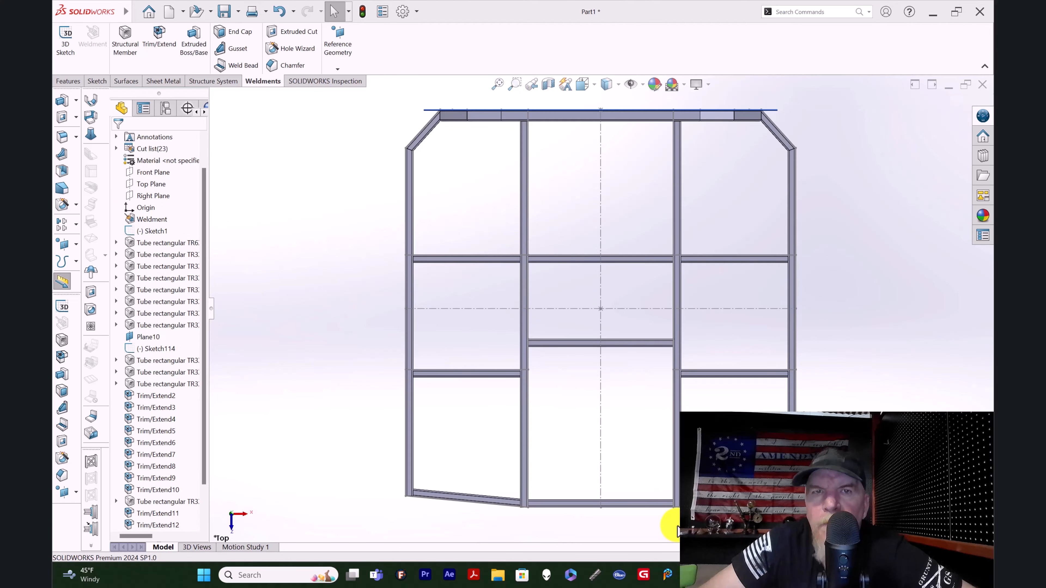
Extend the left 6x2 outer rail's open end to the left angled end tube, using that tube's body as the trimming boundary
{"action": "scroll", "coordinate": [619, 343], "scroll_direction": "down", "scroll_amount": 4}
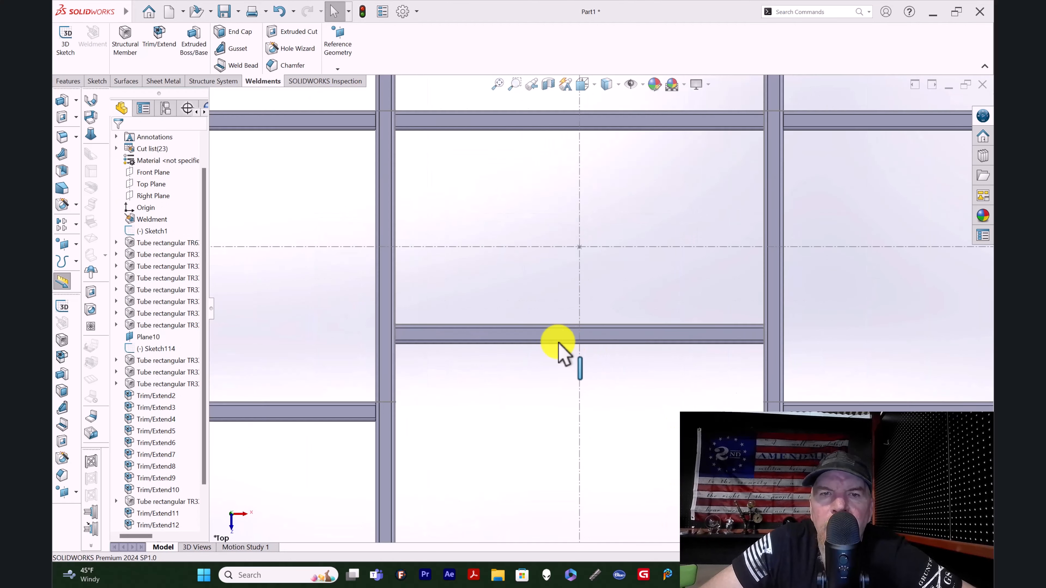
{"action": "scroll", "coordinate": [555, 338], "scroll_direction": "up", "scroll_amount": 5}
{"action": "scroll", "coordinate": [495, 451], "scroll_direction": "up", "scroll_amount": 2}
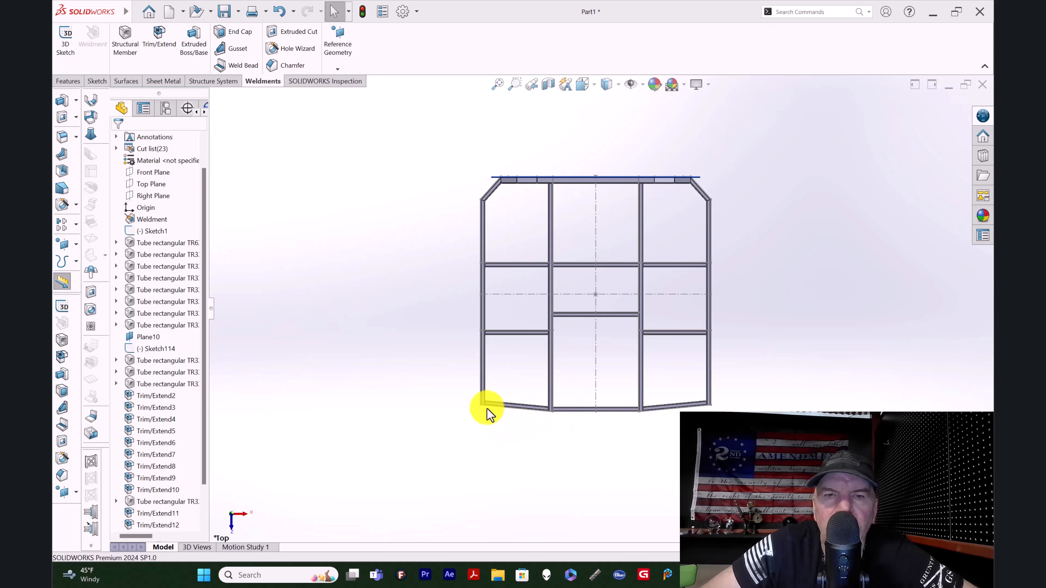
{"action": "scroll", "coordinate": [488, 411], "scroll_direction": "down", "scroll_amount": 8}
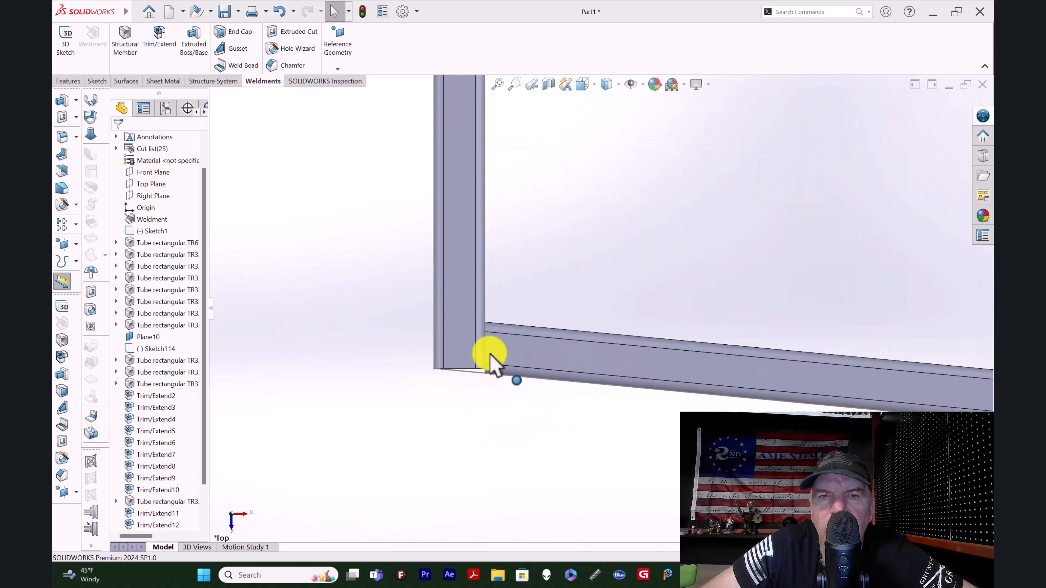
{"action": "scroll", "coordinate": [490, 353], "scroll_direction": "down", "scroll_amount": 3}
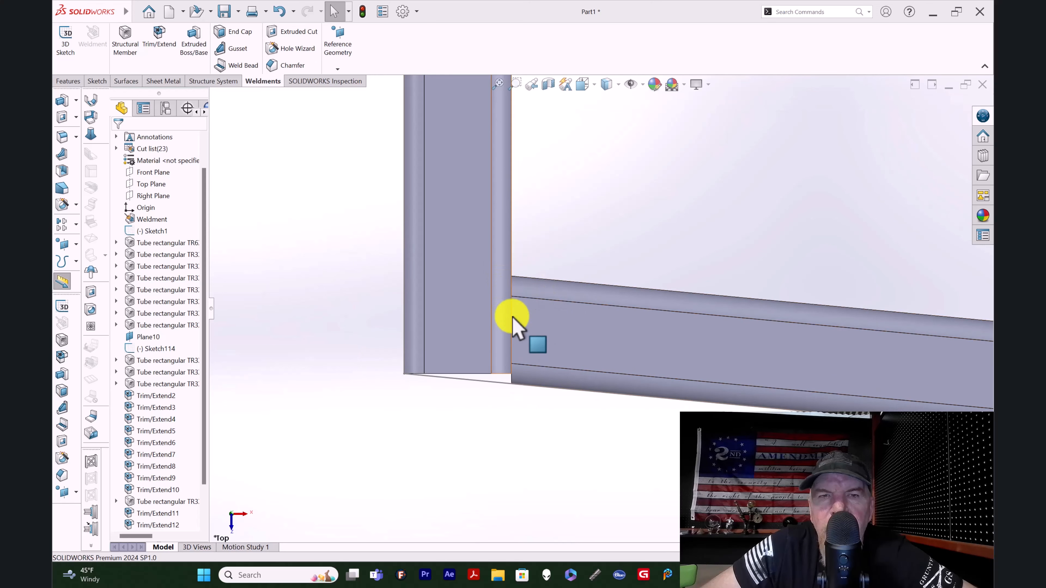
{"action": "left_click", "coordinate": [158, 44]}
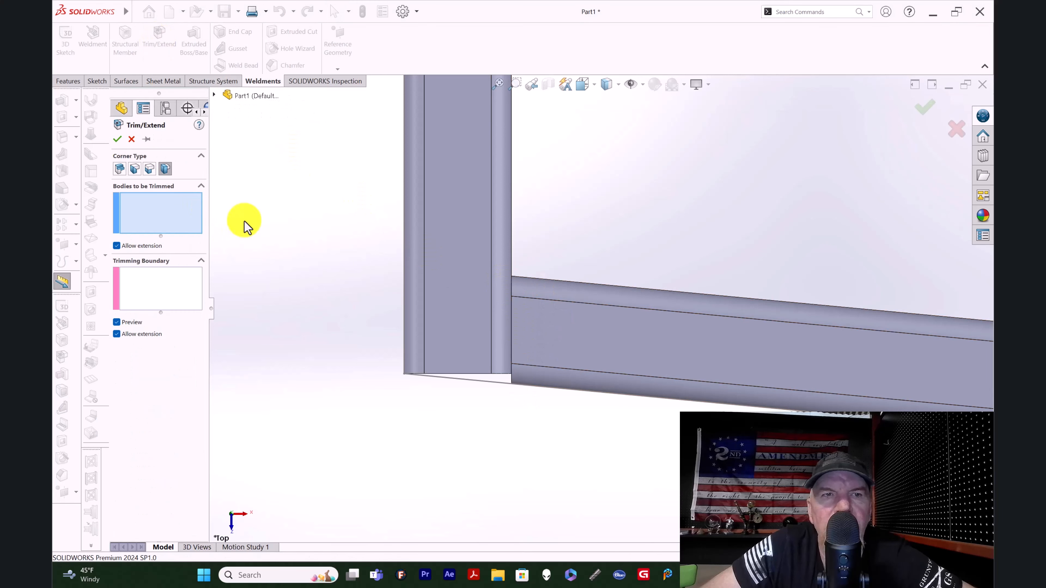
{"action": "left_click", "coordinate": [161, 214]}
{"action": "left_click", "coordinate": [456, 271]}
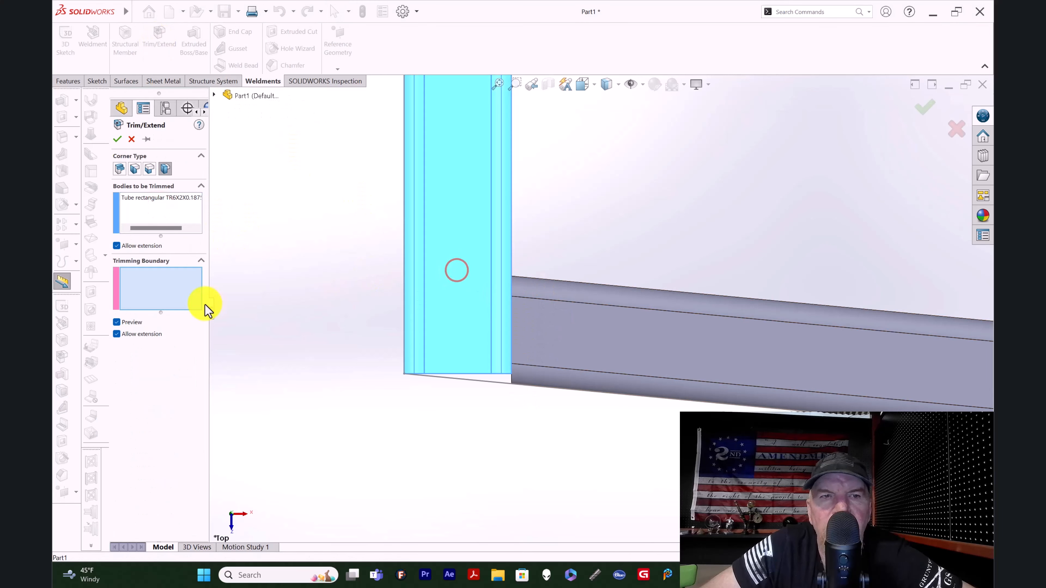
{"action": "left_click", "coordinate": [604, 337]}
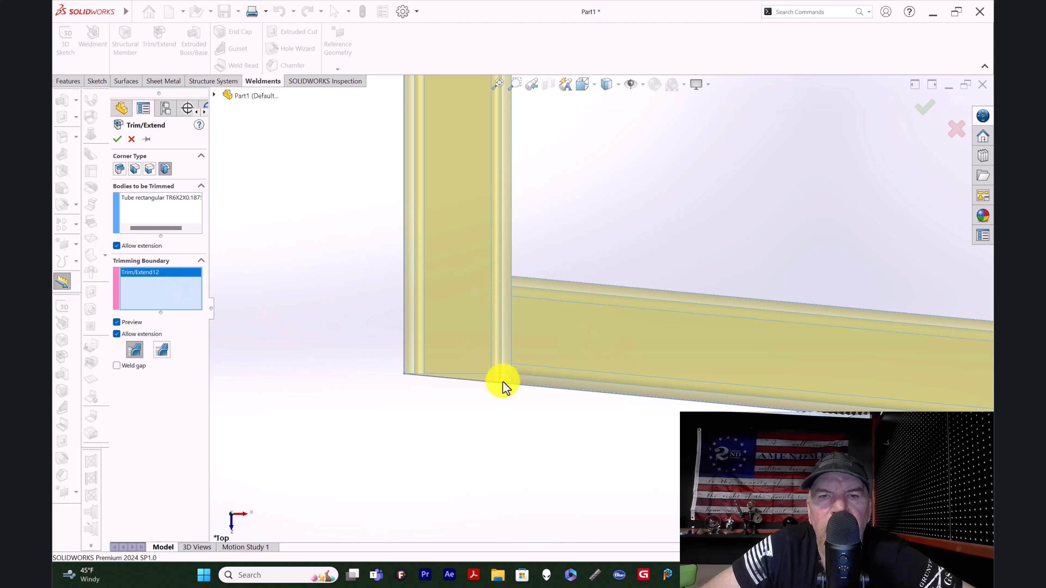
{"action": "scroll", "coordinate": [503, 390], "scroll_direction": "down", "scroll_amount": 3}
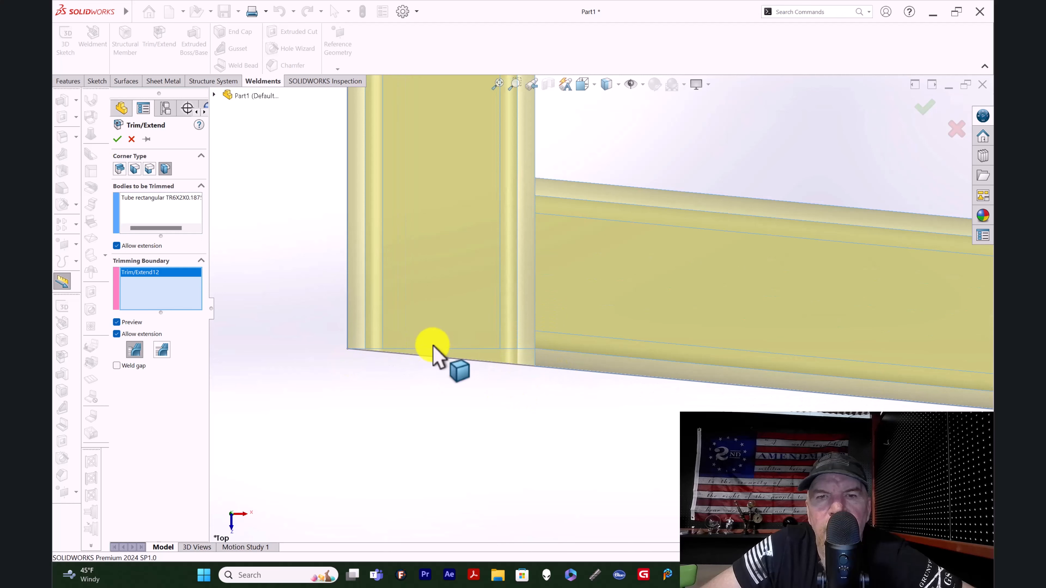
{"action": "key", "text": "Return"}
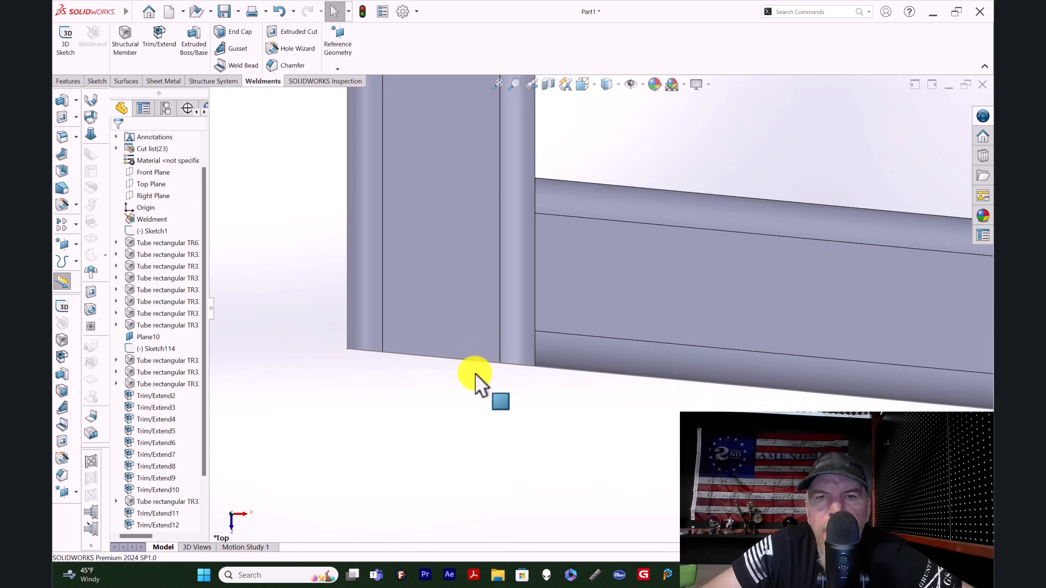
Extend the right 6x2 outer rail's open end to the right angled end tube, using that tube's body as the boundary
{"action": "scroll", "coordinate": [473, 387], "scroll_direction": "up", "scroll_amount": 5}
{"action": "scroll", "coordinate": [470, 400], "scroll_direction": "up", "scroll_amount": 3}
{"action": "scroll", "coordinate": [883, 306], "scroll_direction": "down", "scroll_amount": 5}
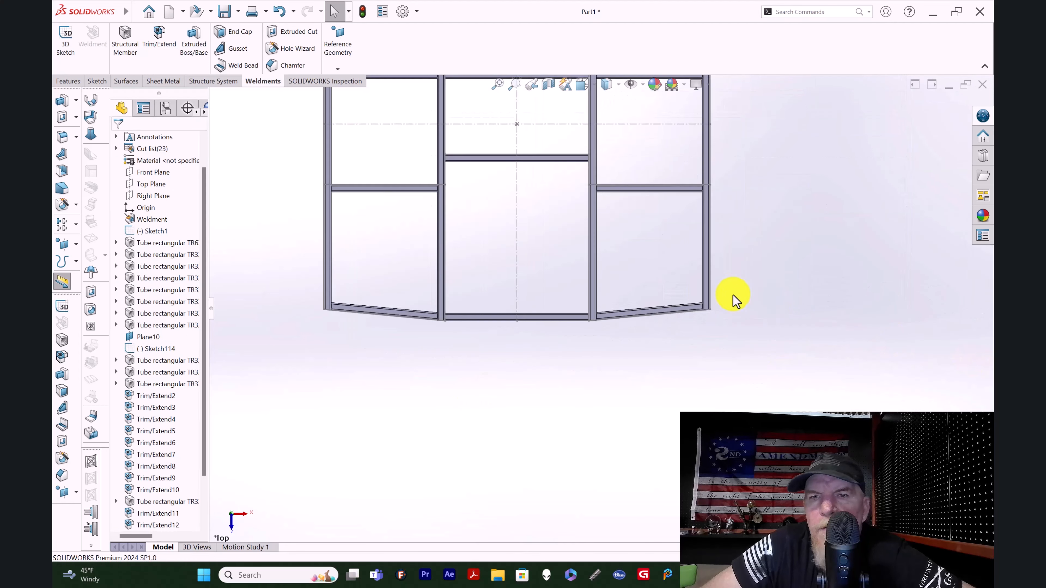
{"action": "scroll", "coordinate": [760, 357], "scroll_direction": "down", "scroll_amount": 3}
{"action": "scroll", "coordinate": [624, 391], "scroll_direction": "down", "scroll_amount": 2}
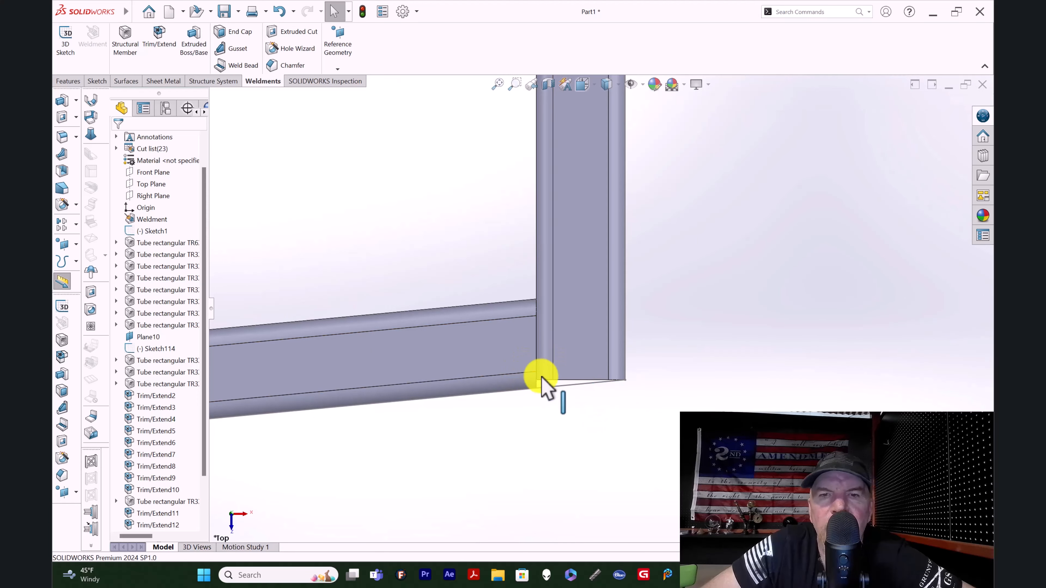
{"action": "left_click", "coordinate": [576, 262]}
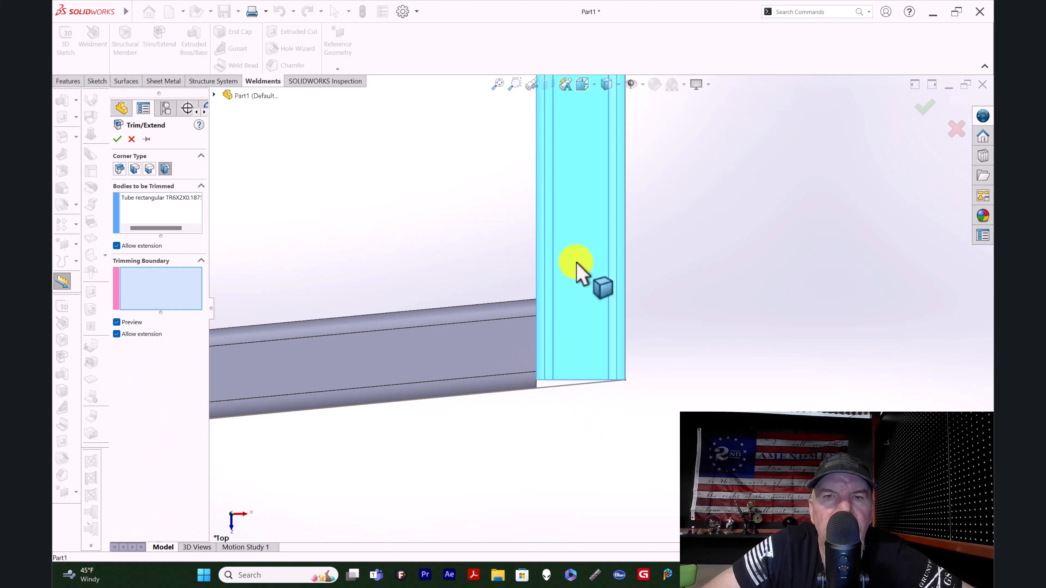
{"action": "left_click", "coordinate": [158, 284]}
{"action": "left_click", "coordinate": [352, 368]}
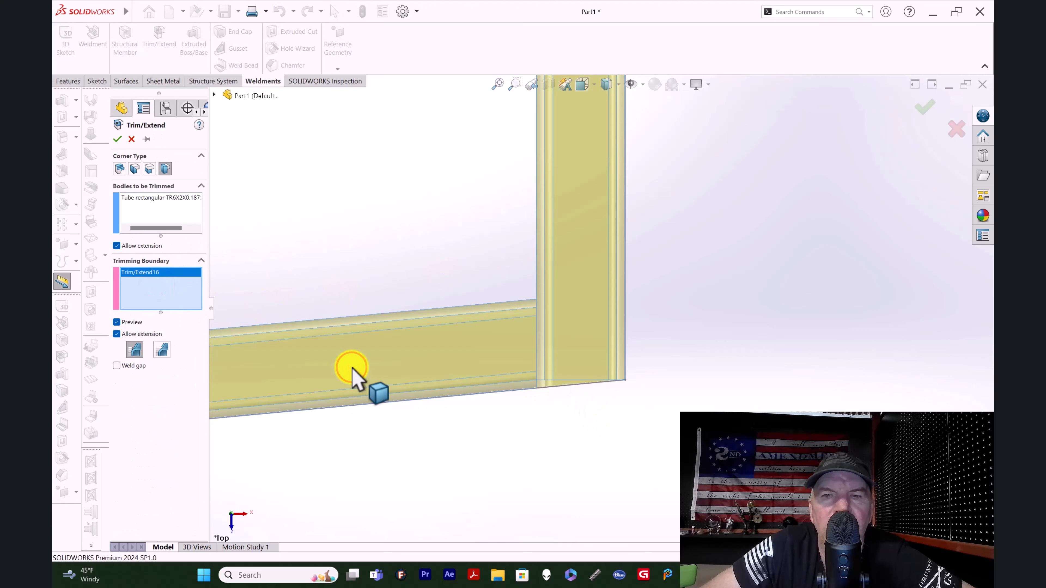
{"action": "key", "text": "Return"}
Trim the lower end of the hoop leg on the positive X side against the hoop's bottom 3x2 crossbar
{"action": "scroll", "coordinate": [348, 365], "scroll_direction": "up", "scroll_amount": 5}
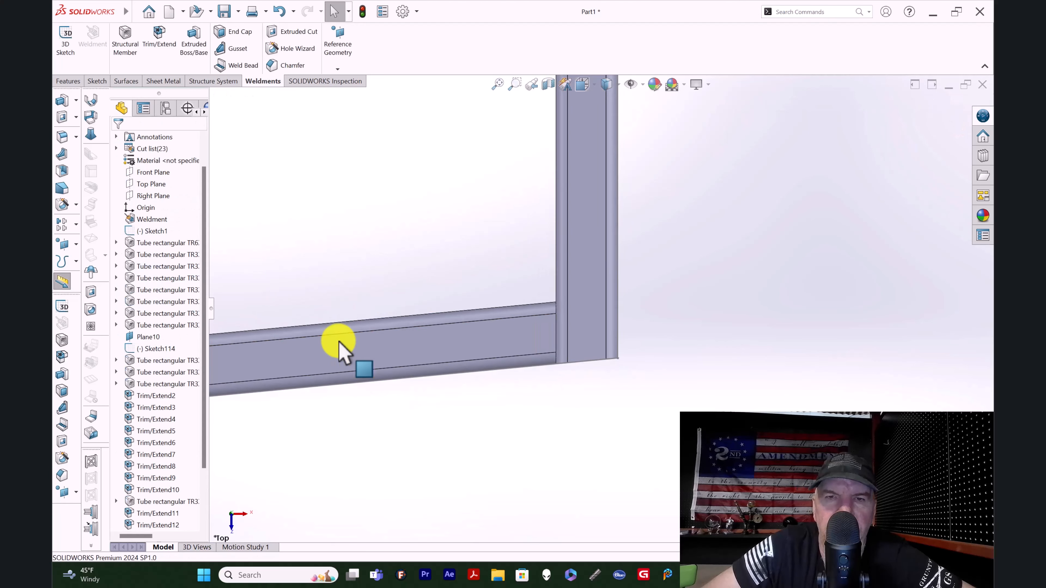
{"action": "scroll", "coordinate": [463, 296], "scroll_direction": "up", "scroll_amount": 5}
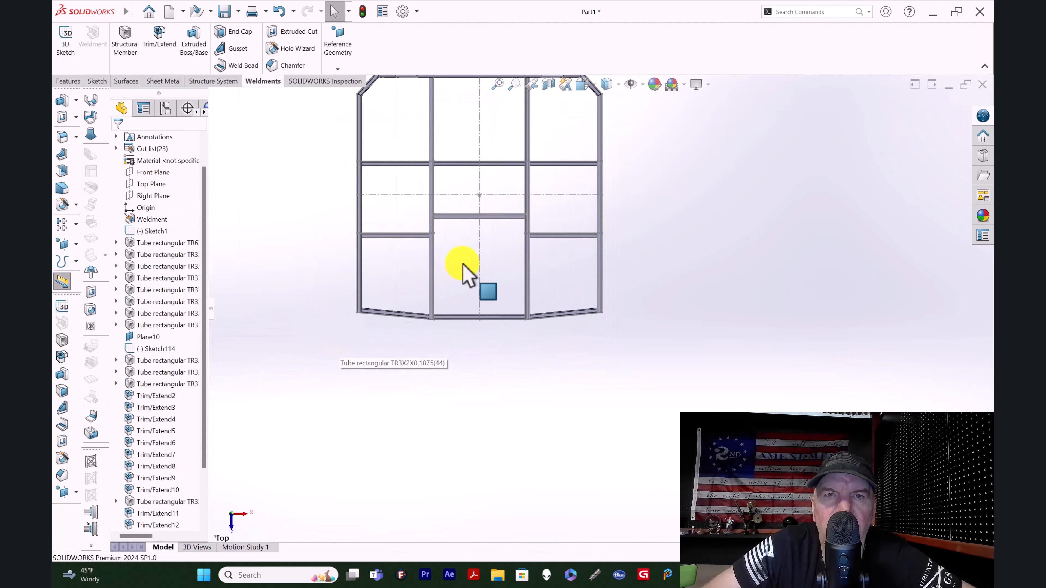
{"action": "middle_click_drag", "start_coordinate": [490, 218], "coordinate": [445, 281]}
{"action": "scroll", "coordinate": [482, 277], "scroll_direction": "down", "scroll_amount": 8}
{"action": "scroll", "coordinate": [435, 422], "scroll_direction": "up", "scroll_amount": 2}
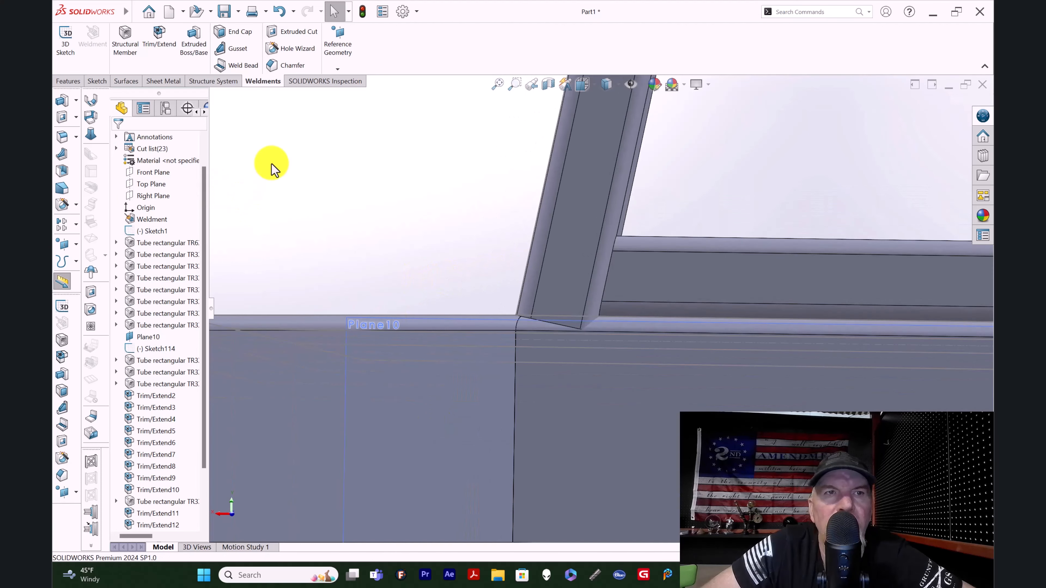
{"action": "left_click", "coordinate": [158, 45]}
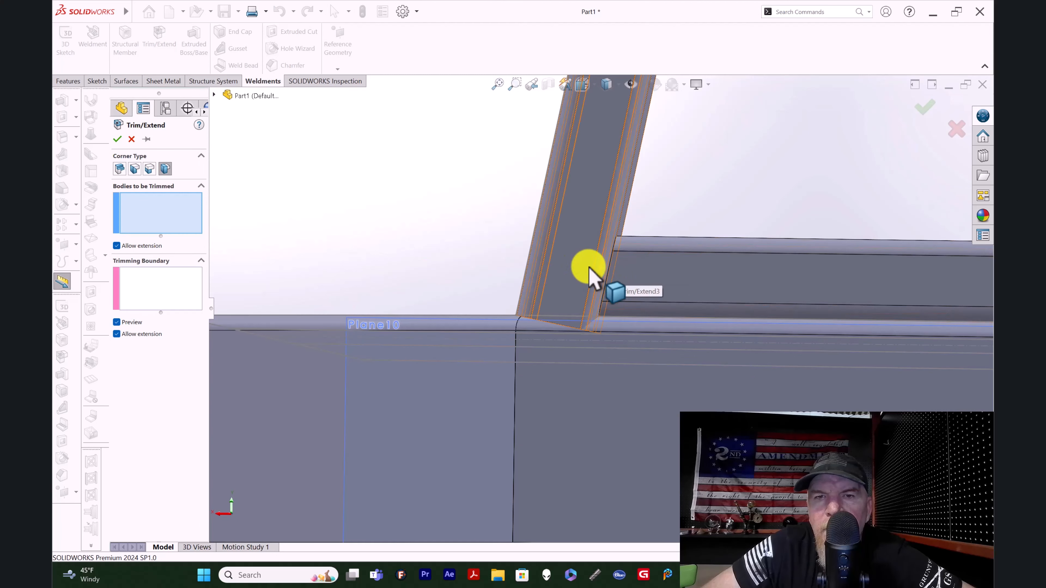
{"action": "left_click", "coordinate": [574, 258]}
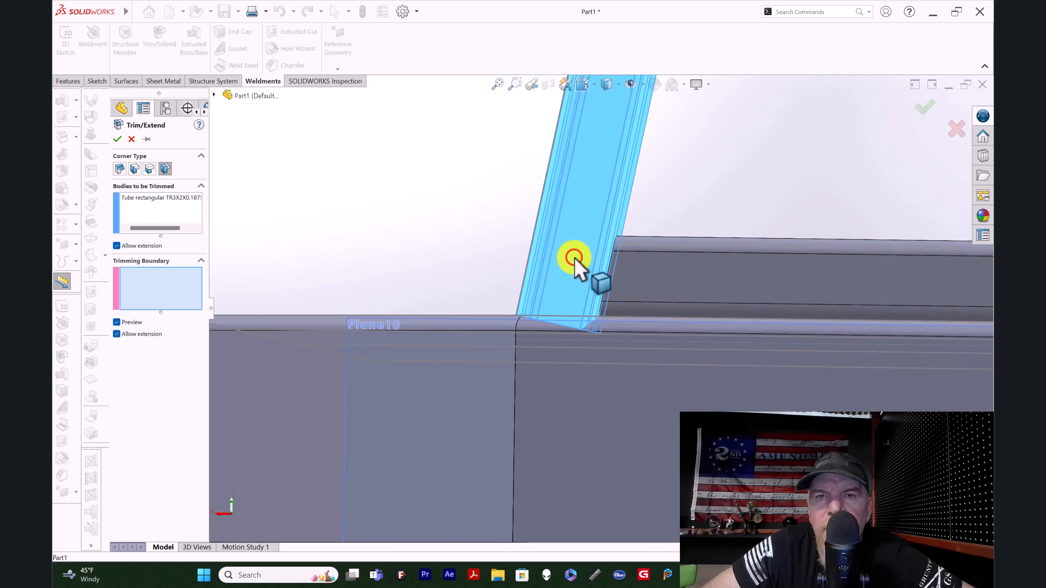
{"action": "left_click", "coordinate": [669, 282]}
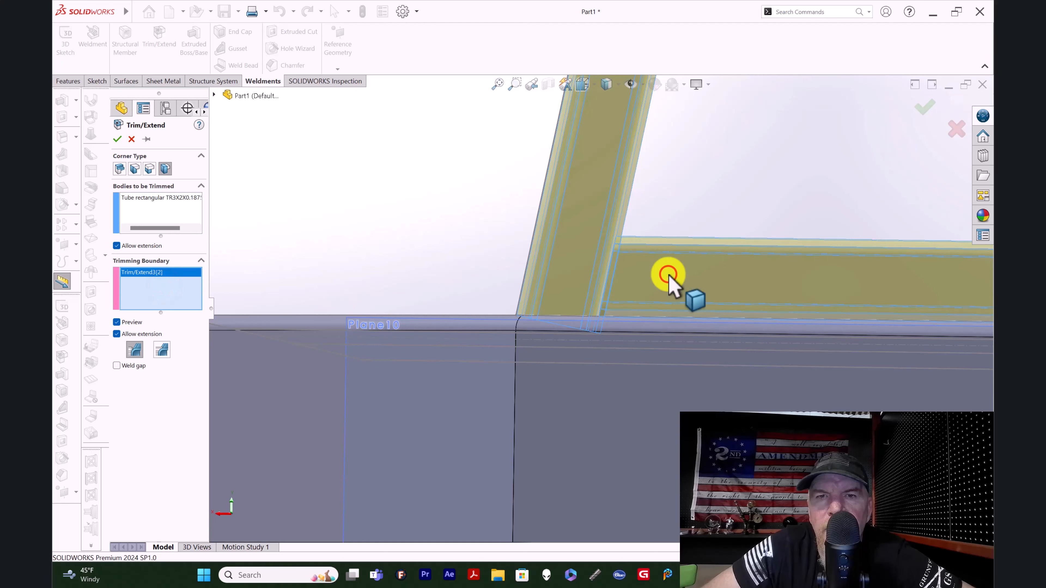
{"action": "scroll", "coordinate": [626, 285], "scroll_direction": "down", "scroll_amount": 3}
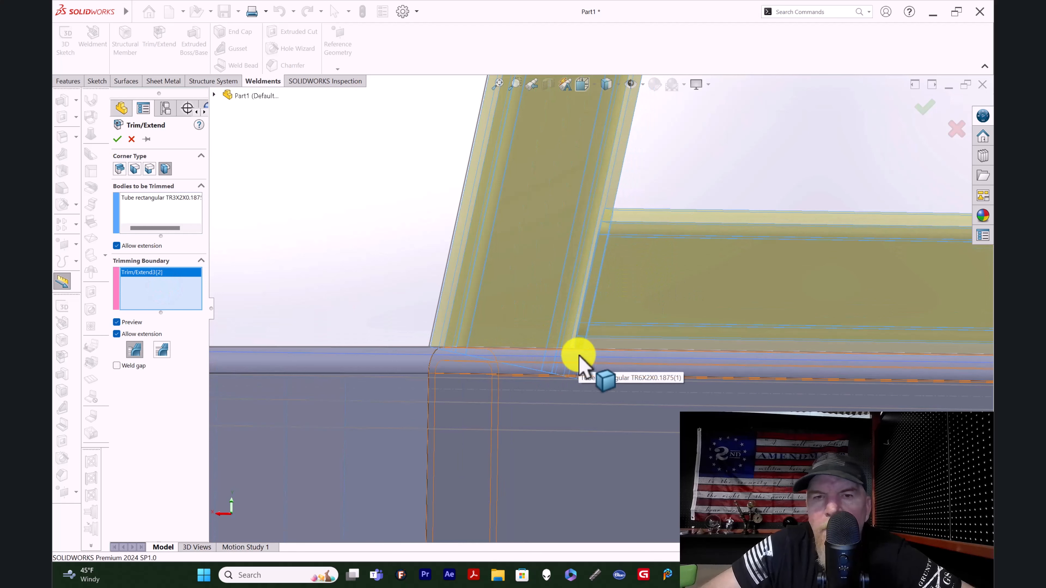
{"action": "key", "text": "Return"}
{"action": "scroll", "coordinate": [600, 354], "scroll_direction": "up", "scroll_amount": 4}
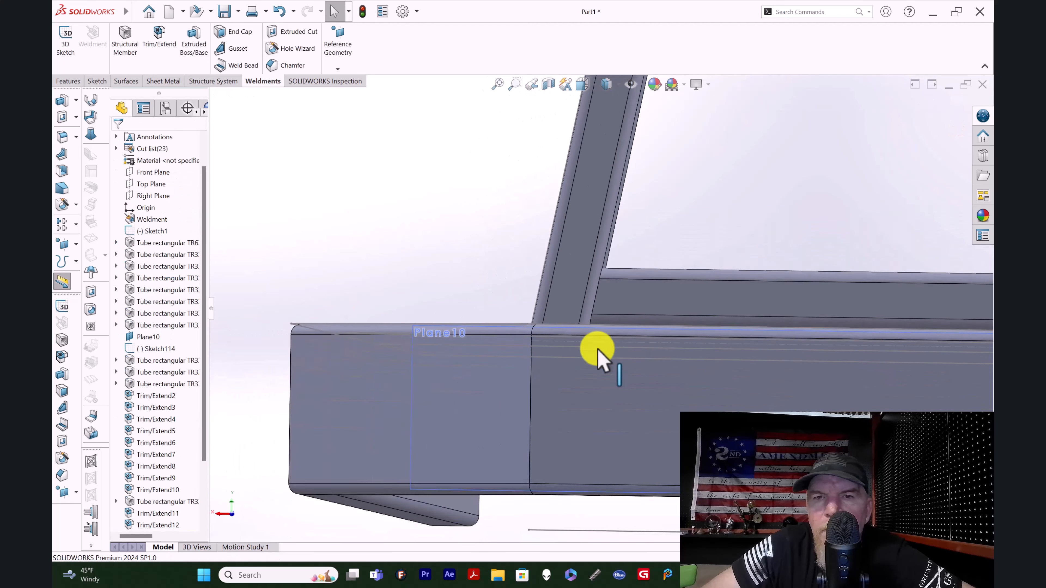
Trim the lower end of the opposite hoop leg, on the negative X side, against the same bottom 3x2 crossbar
{"action": "scroll", "coordinate": [599, 354], "scroll_direction": "up", "scroll_amount": 5}
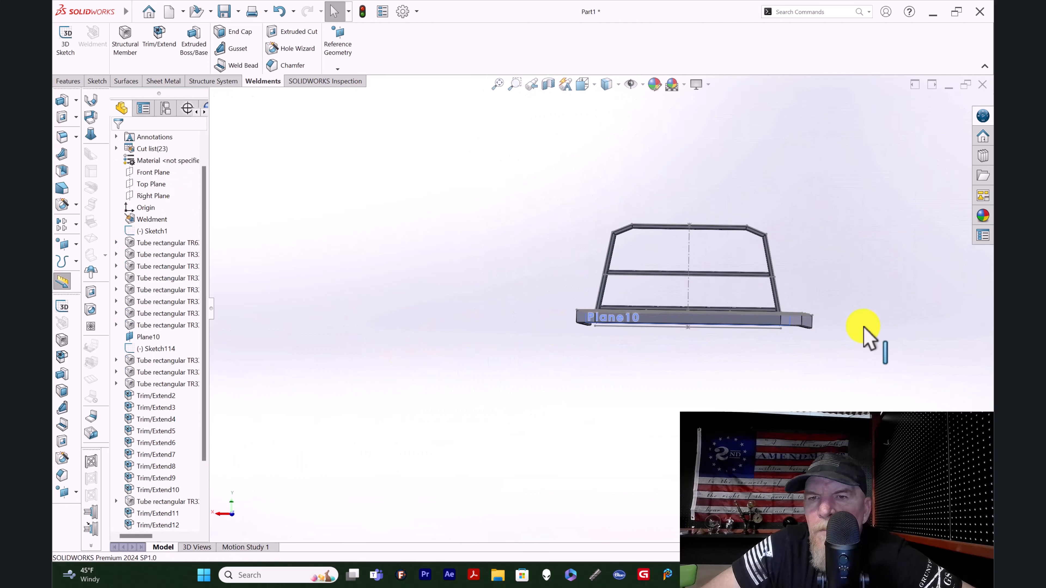
{"action": "scroll", "coordinate": [741, 325], "scroll_direction": "down", "scroll_amount": 2}
{"action": "scroll", "coordinate": [660, 320], "scroll_direction": "down", "scroll_amount": 8}
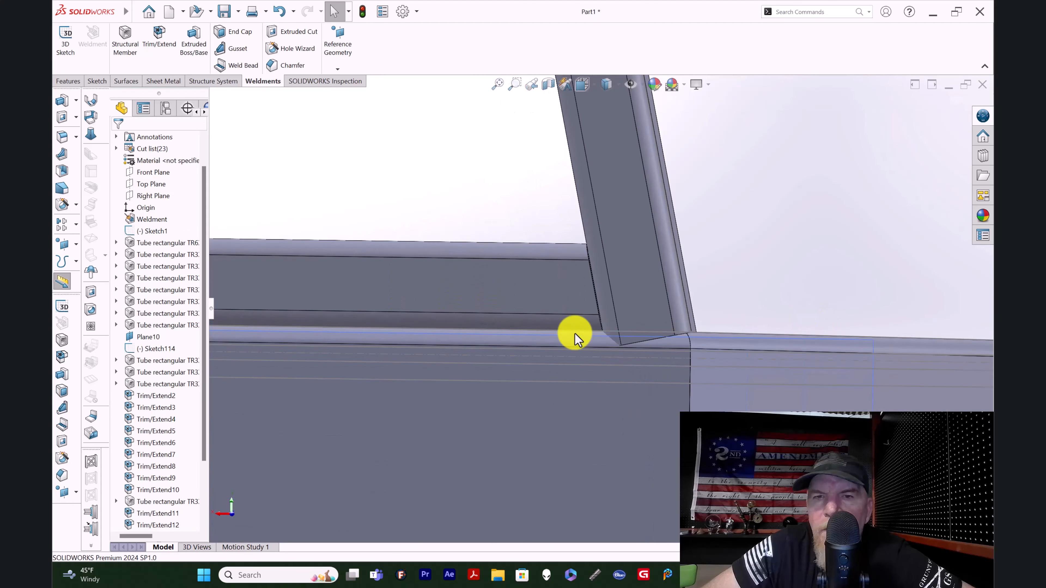
{"action": "left_click", "coordinate": [572, 232]}
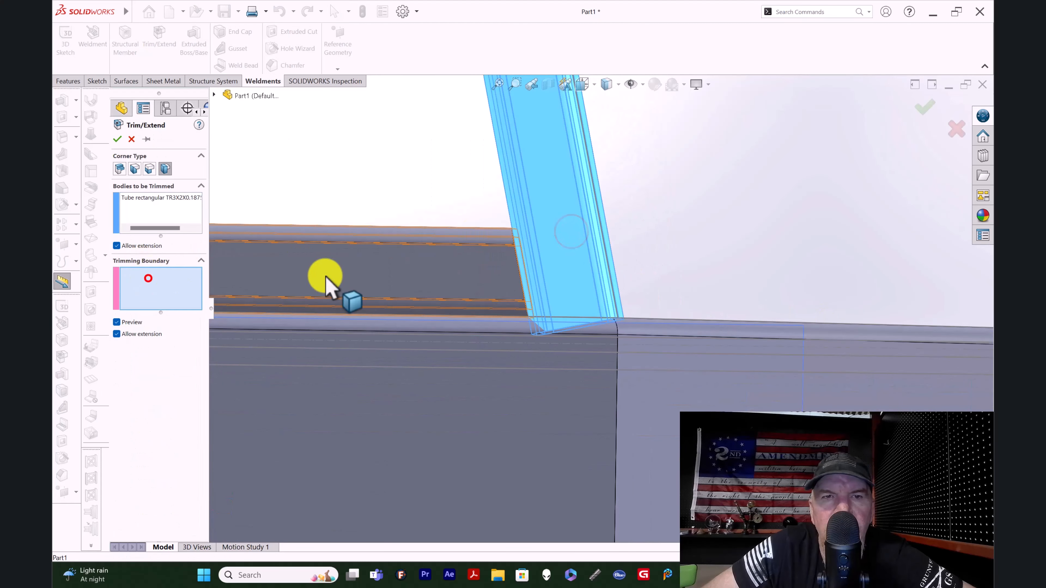
{"action": "left_click", "coordinate": [396, 274]}
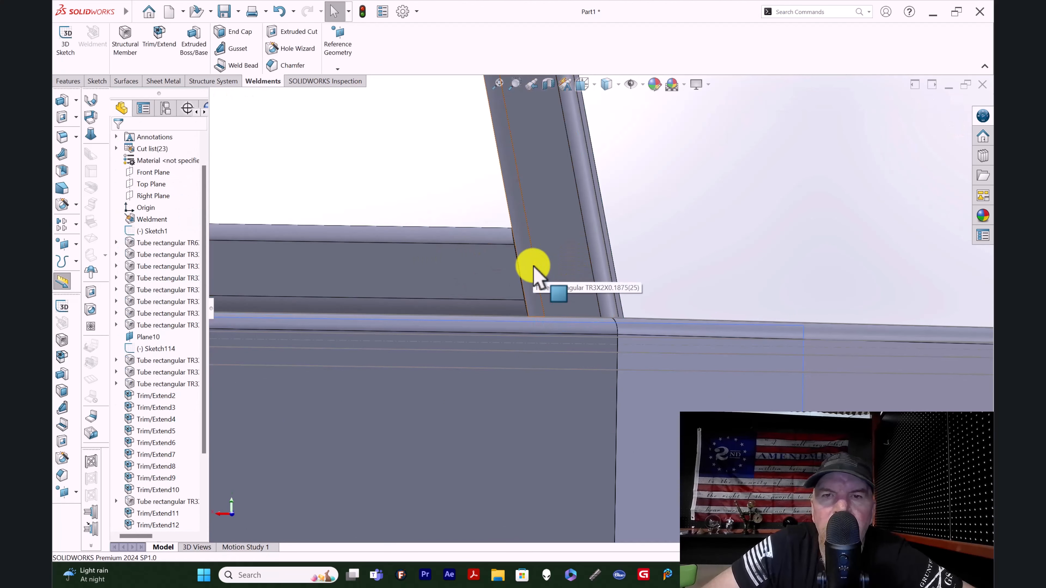
{"action": "scroll", "coordinate": [533, 266], "scroll_direction": "up", "scroll_amount": 7}
{"action": "scroll", "coordinate": [533, 266], "scroll_direction": "down", "scroll_amount": 2}
{"action": "scroll", "coordinate": [644, 329], "scroll_direction": "down", "scroll_amount": 2}
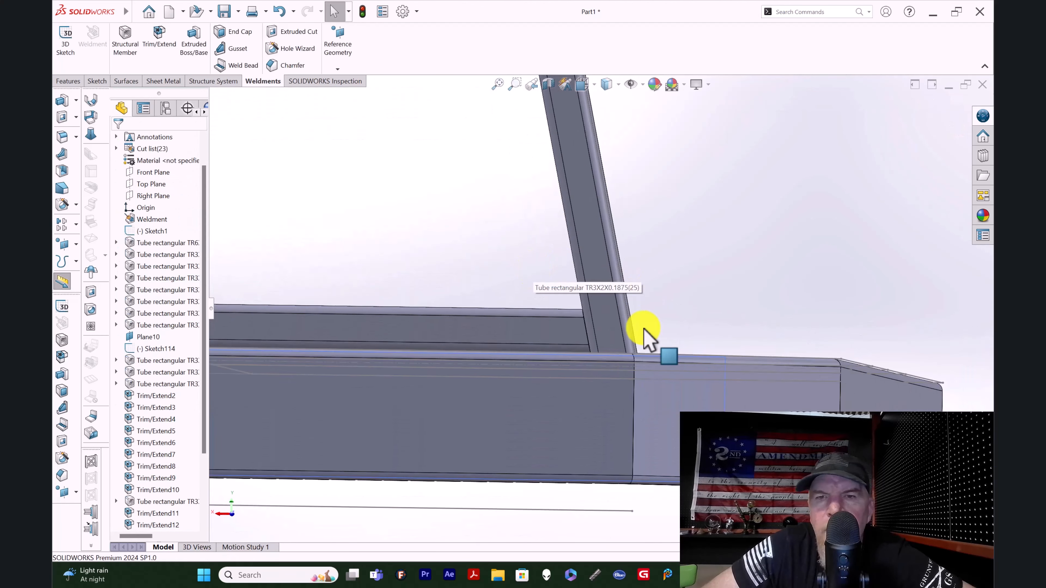
{"action": "scroll", "coordinate": [643, 329], "scroll_direction": "down", "scroll_amount": 4}
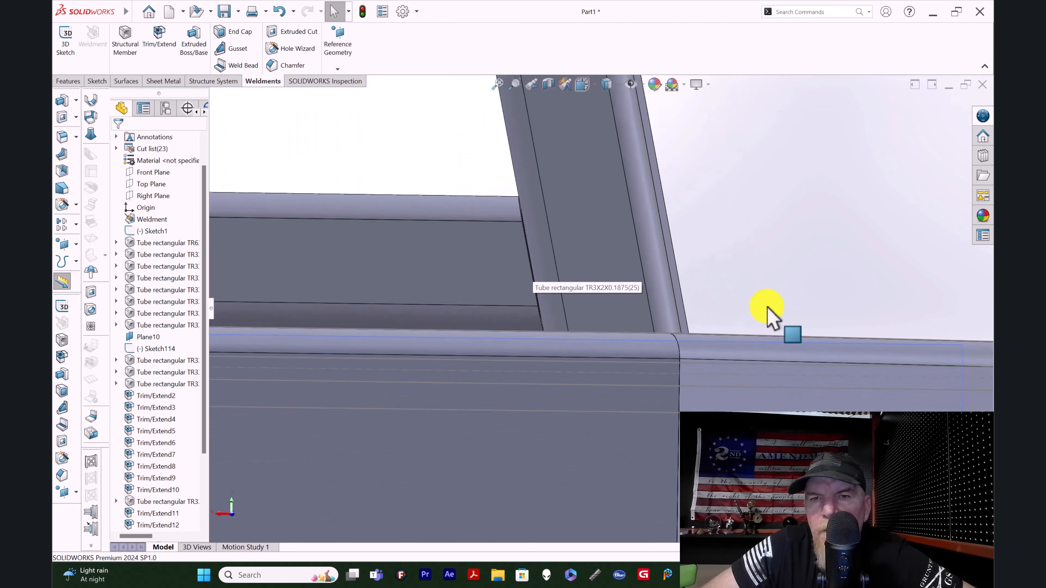
{"action": "scroll", "coordinate": [783, 292], "scroll_direction": "up", "scroll_amount": 2}
Examine the flatbed frame assembly, including its hoop, crossmembers and back plates, from several angles
{"action": "middle_click_drag", "start_coordinate": [782, 293], "coordinate": [501, 381]}
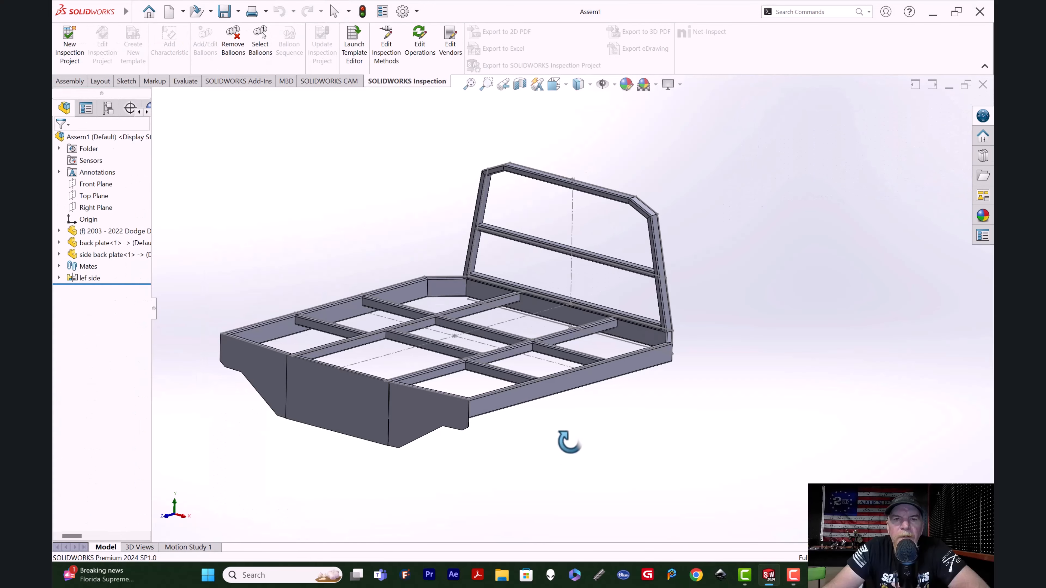
{"action": "mouse_move", "coordinate": [567, 439]}
{"action": "middle_mouse_down"}
{"action": "mouse_move", "coordinate": [586, 423]}
{"action": "mouse_move", "coordinate": [704, 388]}
{"action": "mouse_move", "coordinate": [633, 461]}
{"action": "mouse_move", "coordinate": [630, 387]}
{"action": "mouse_move", "coordinate": [582, 464]}
{"action": "mouse_move", "coordinate": [497, 472]}
{"action": "mouse_move", "coordinate": [528, 471]}
{"action": "mouse_move", "coordinate": [608, 424]}
{"action": "mouse_move", "coordinate": [559, 423]}
{"action": "mouse_move", "coordinate": [555, 447]}
{"action": "mouse_move", "coordinate": [567, 456]}
{"action": "middle_mouse_up"}
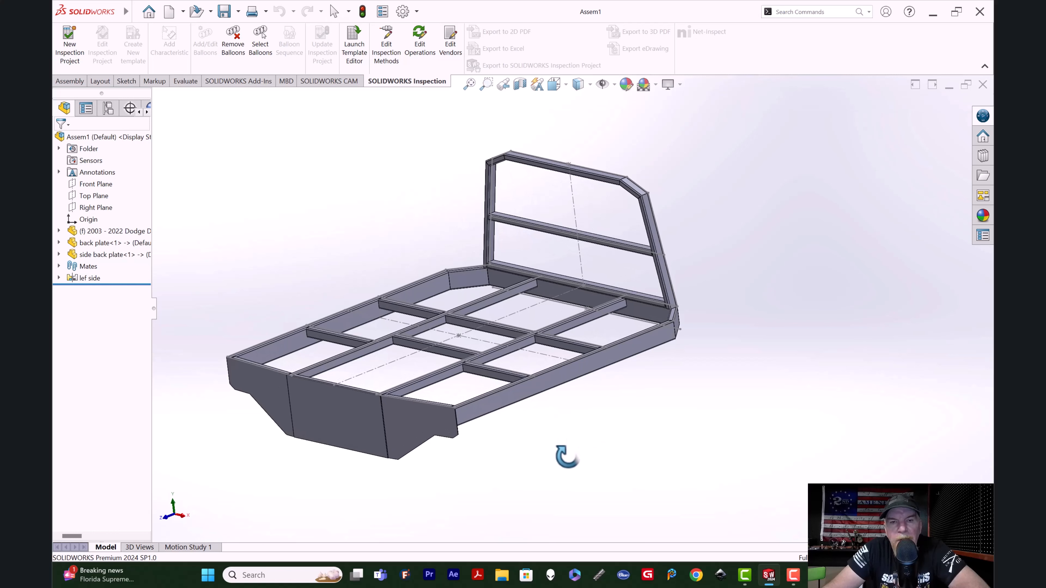
{"action": "middle_click_drag", "start_coordinate": [568, 456], "coordinate": [556, 466]}
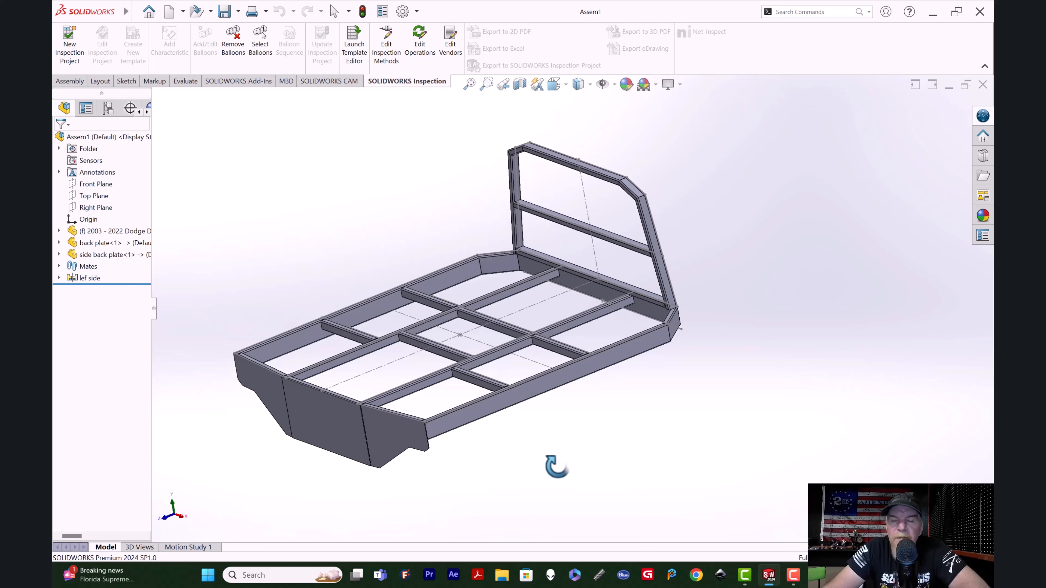
{"action": "middle_click_drag", "start_coordinate": [559, 464], "coordinate": [593, 421]}
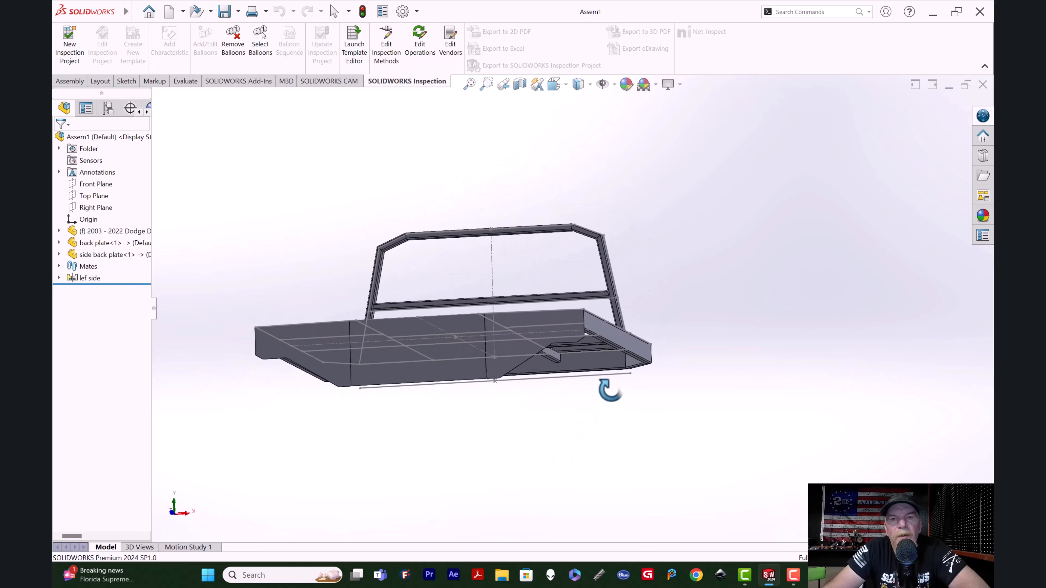
{"action": "middle_click_drag", "start_coordinate": [614, 373], "coordinate": [523, 493]}
{"action": "middle_click_drag", "start_coordinate": [641, 360], "coordinate": [673, 383]}
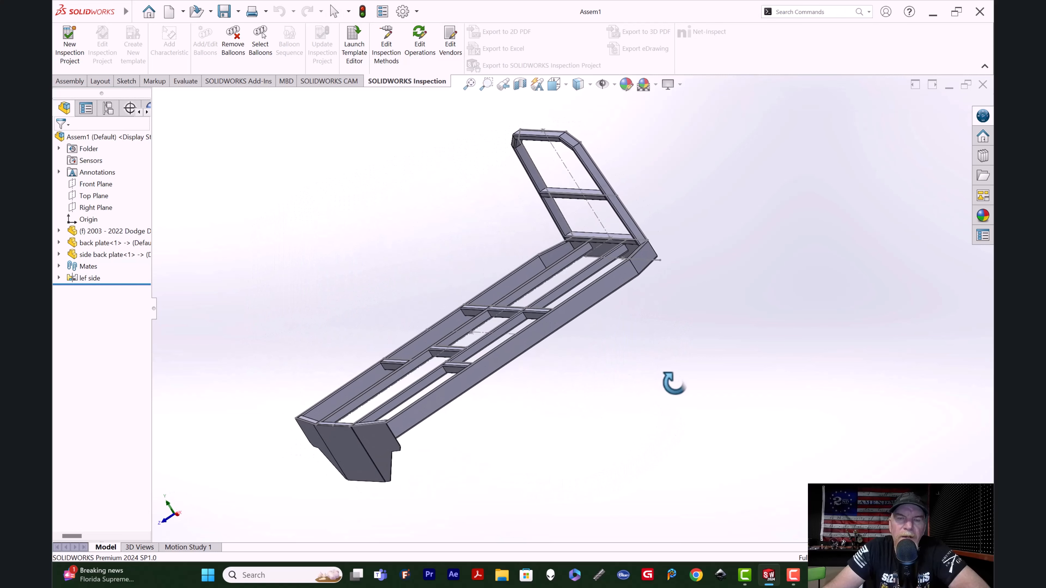
{"action": "middle_click_drag", "start_coordinate": [448, 457], "coordinate": [602, 436]}
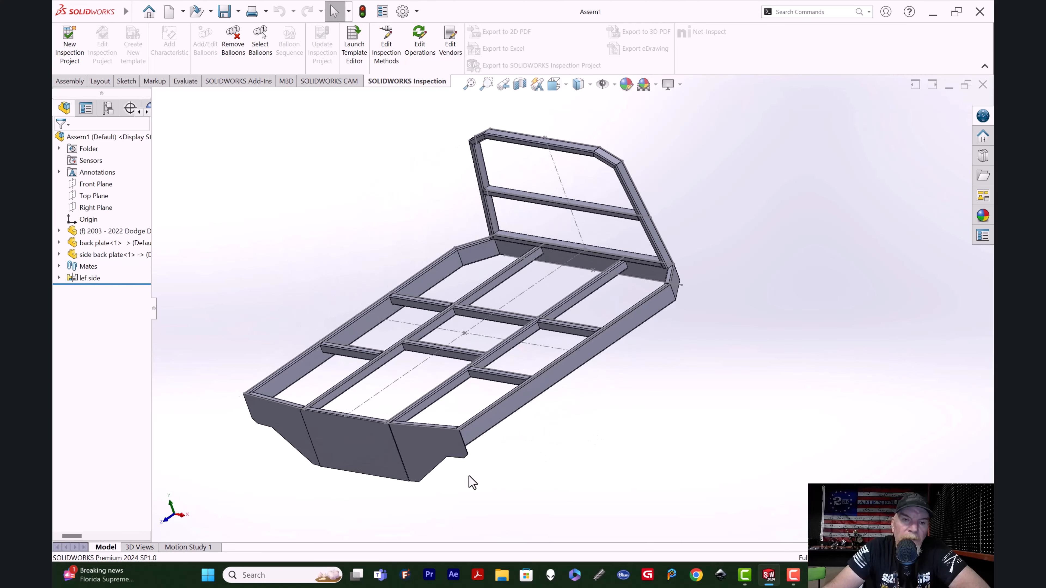
{"action": "middle_click_drag", "start_coordinate": [277, 493], "coordinate": [264, 468]}
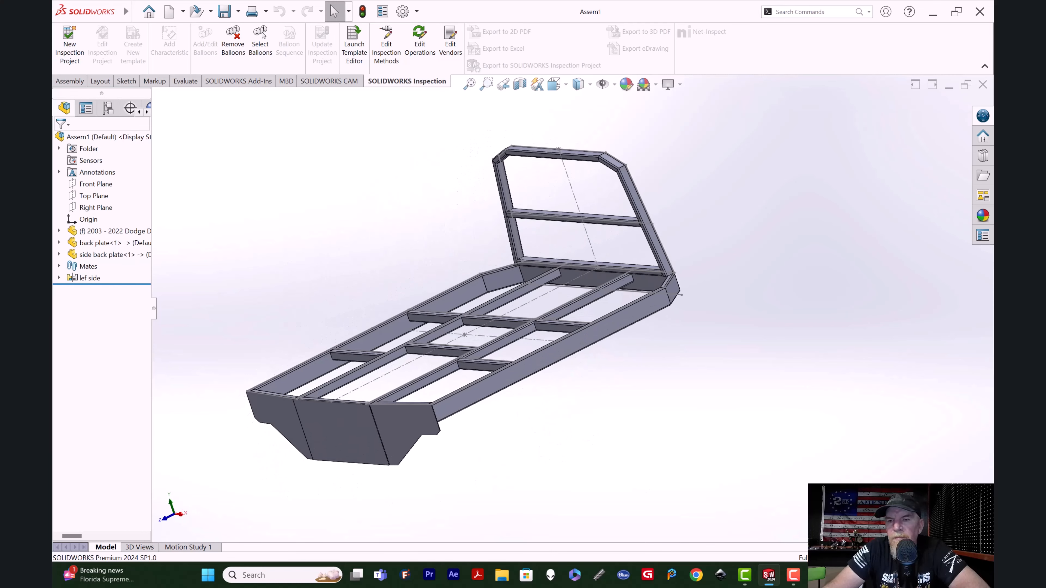